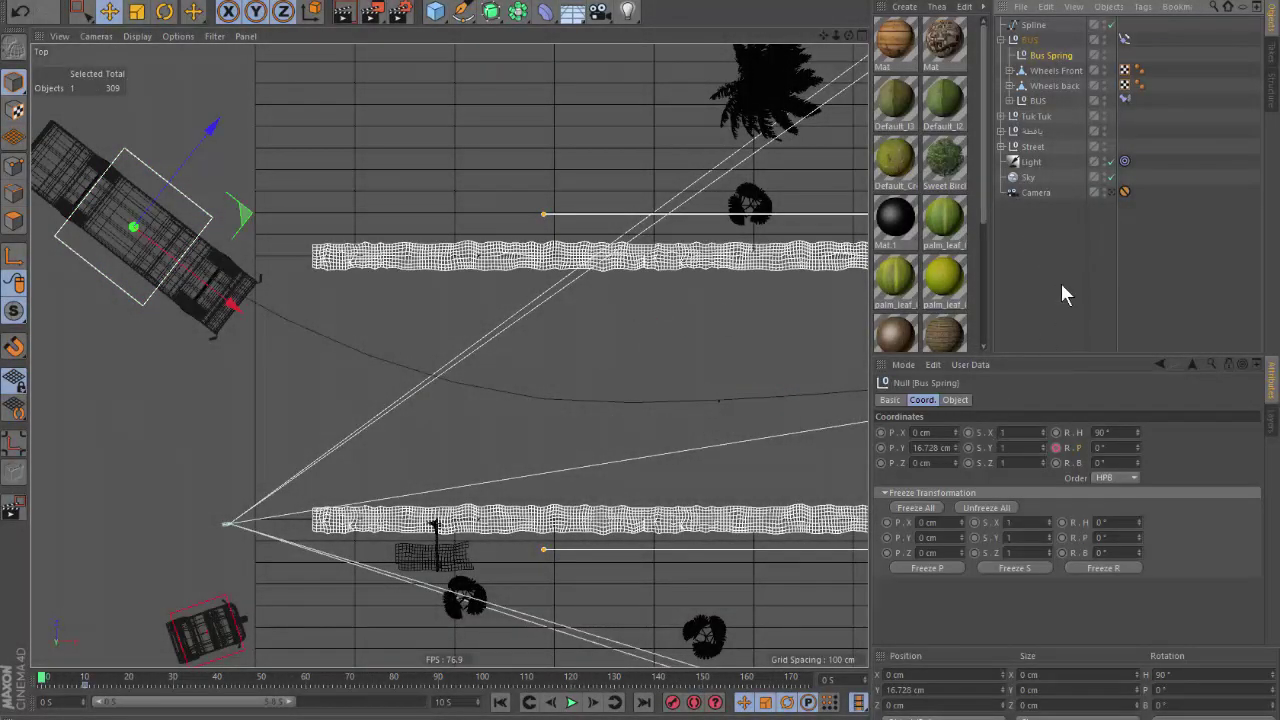
Step: Uncheck Position in the bus's Spring constraint, switch to perspective view, and select Bus Spring
left_click(1124, 100)
left_click(935, 511)
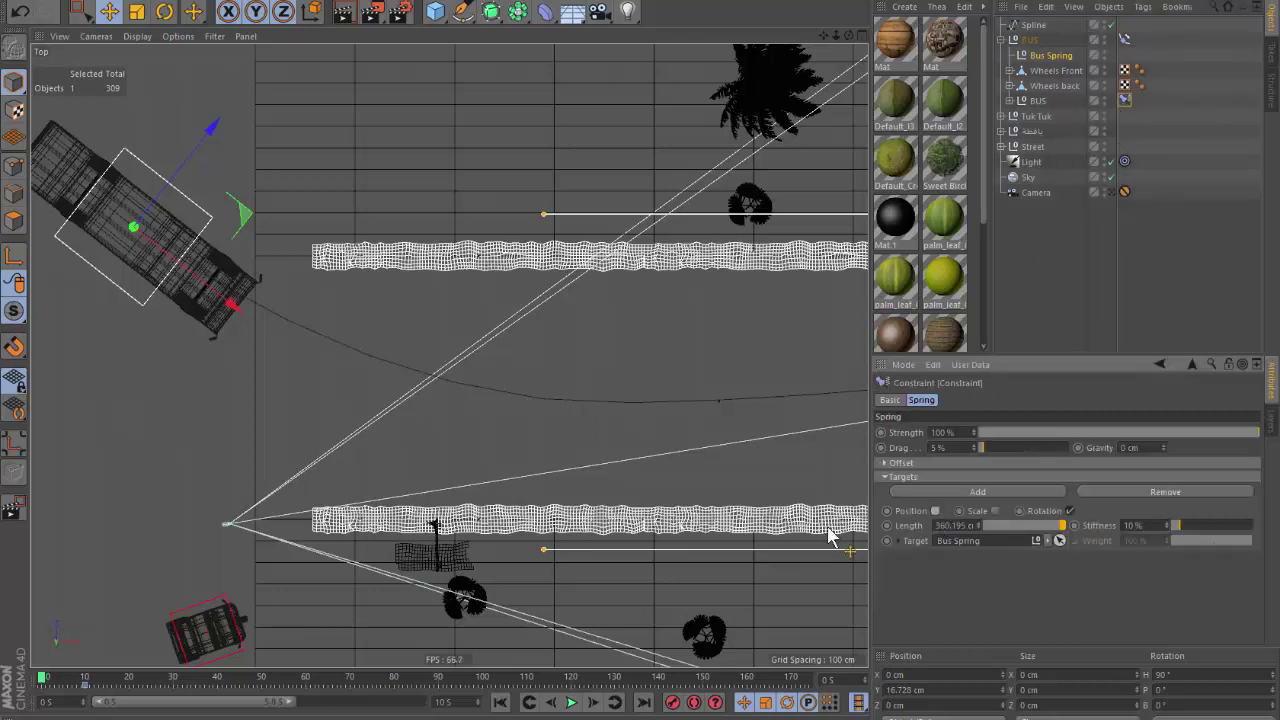
key("F1")
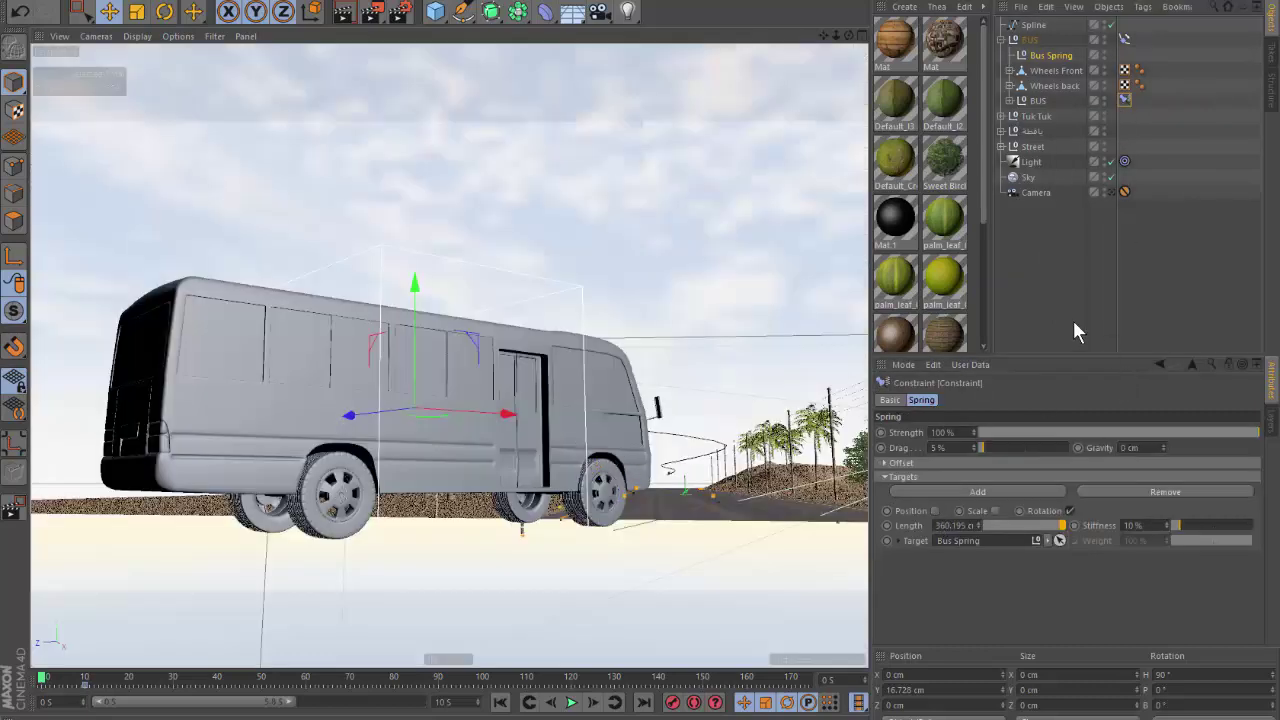
left_click(1051, 55)
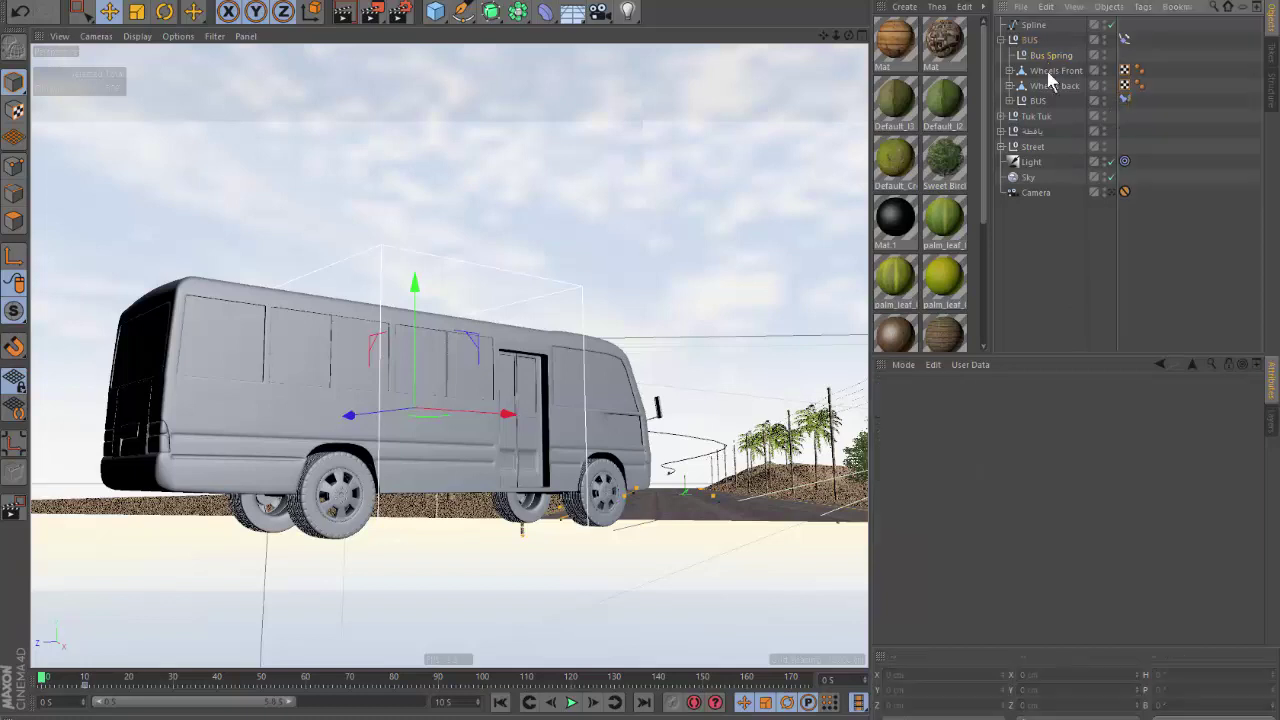
Step: At frame 20, set the Bus Spring pitch (R.P) to 5°
left_click(128, 680)
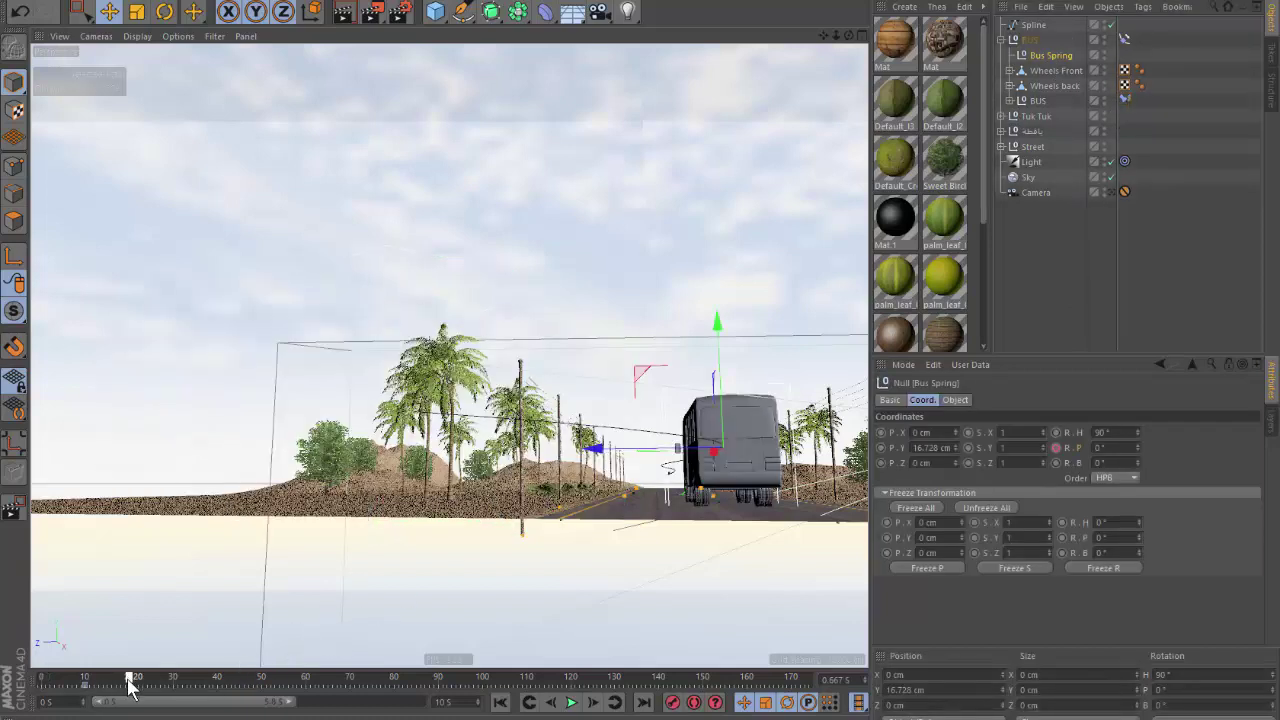
left_click(1110, 447)
type("1")
key("Return")
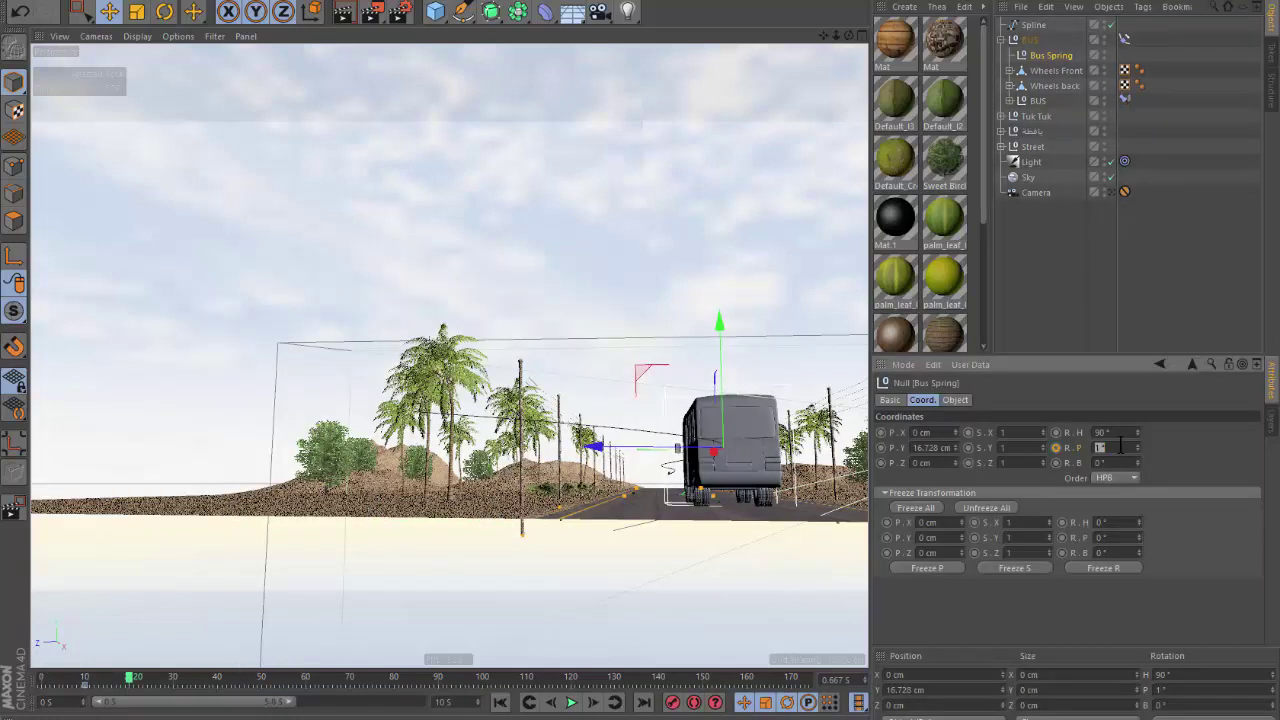
key("Up")
key("Up")
key("Up")
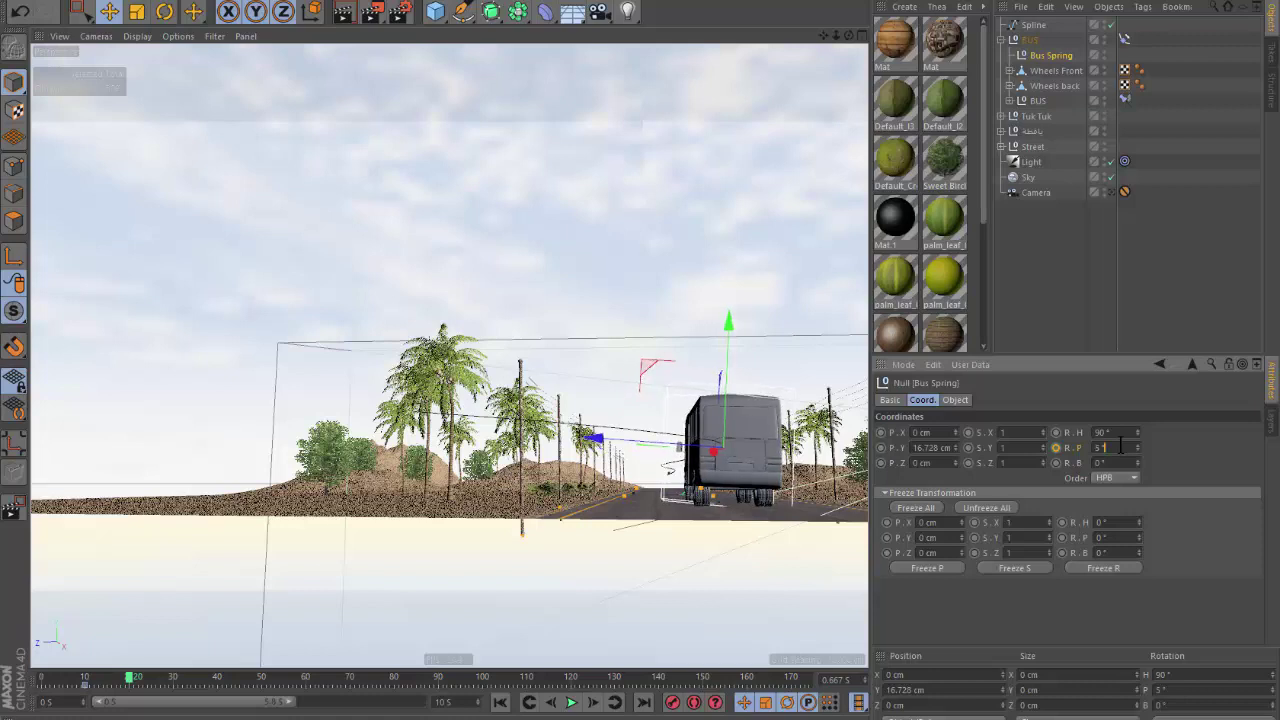
Step: At frame 30, set the Bus Spring pitch to -5° and keyframe it
left_click(175, 683)
left_click(1108, 447)
type("-1")
key("Return")
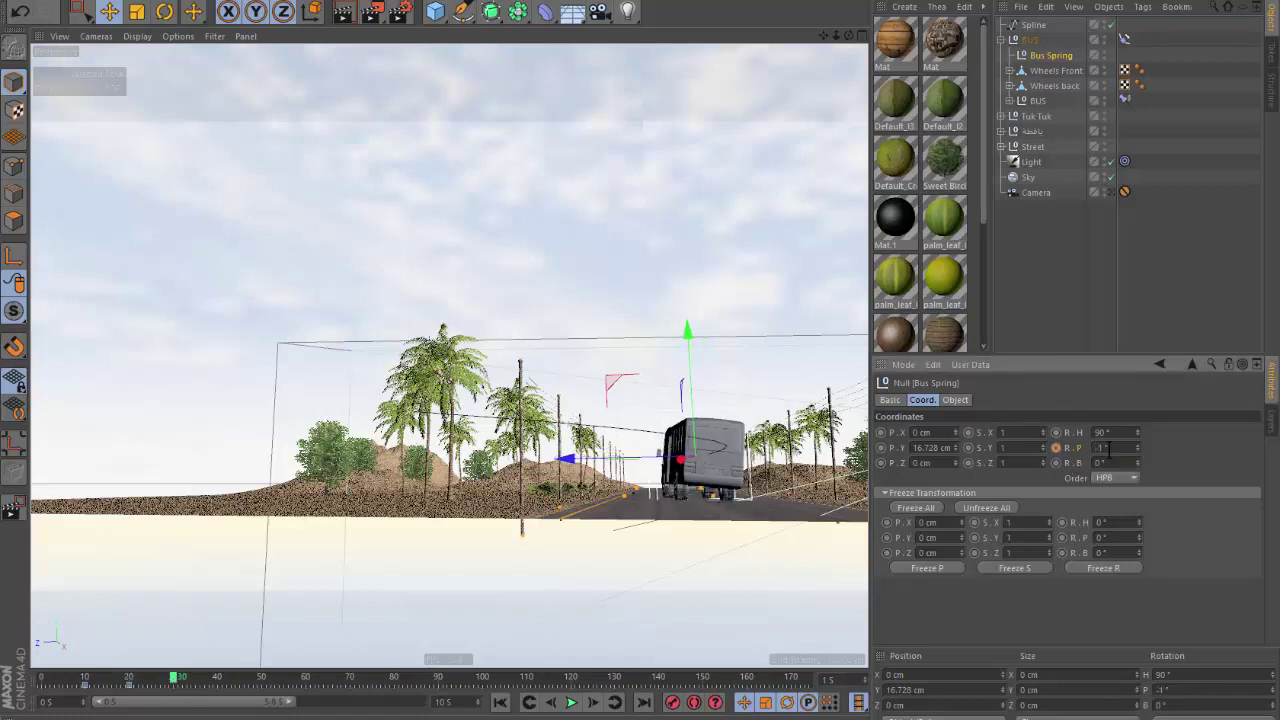
key("Down")
key("Down")
key("Down")
key("Down")
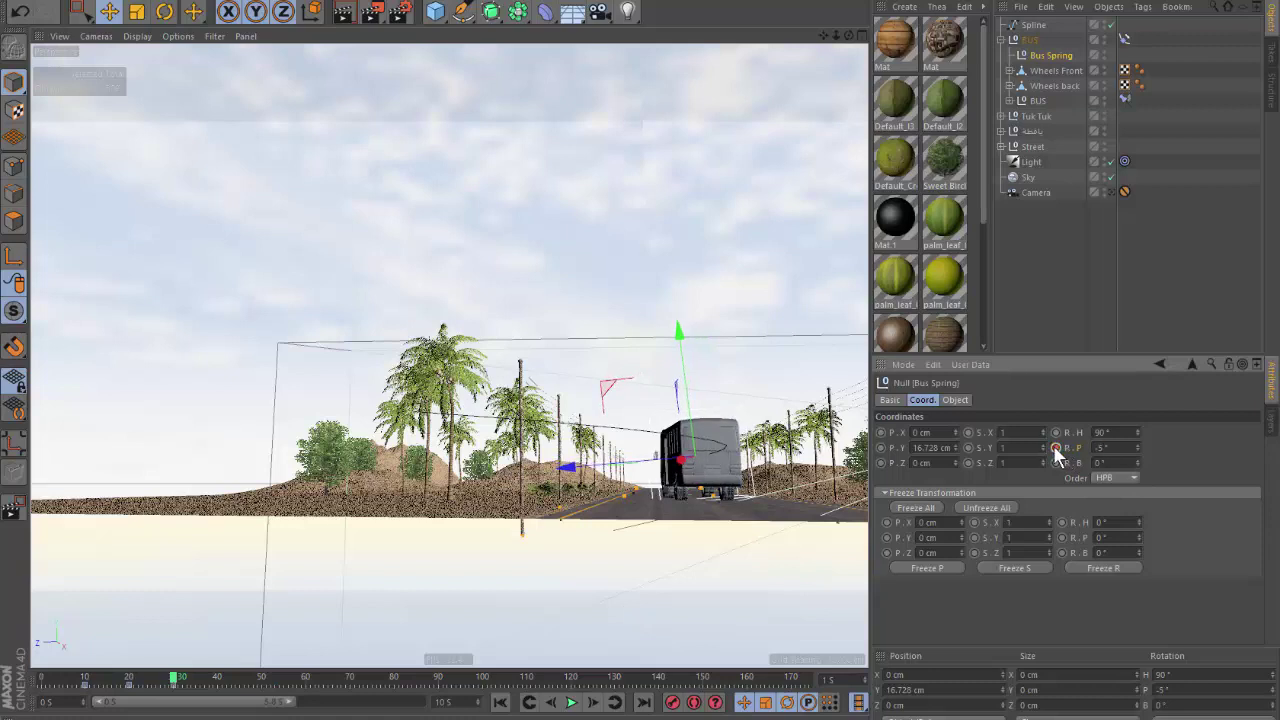
left_click(1056, 447)
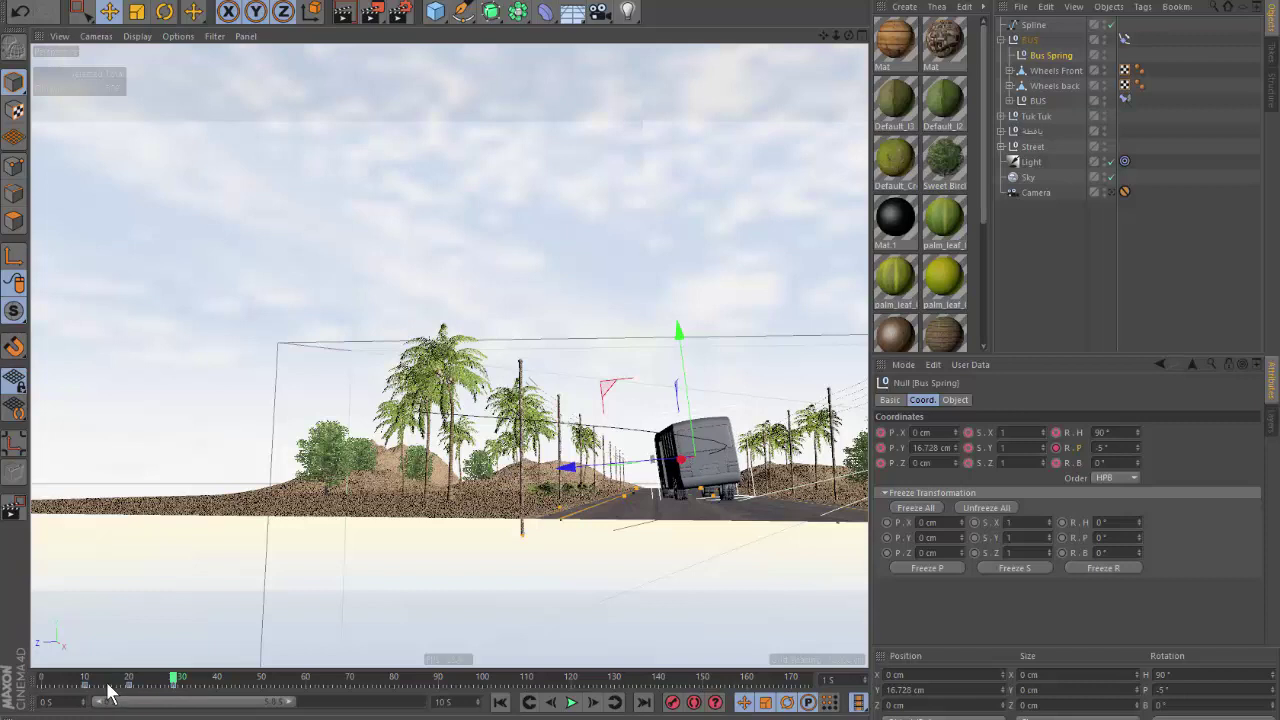
Step: Drag the -5° pitch key in the timeline to frame 40
left_click(86, 690)
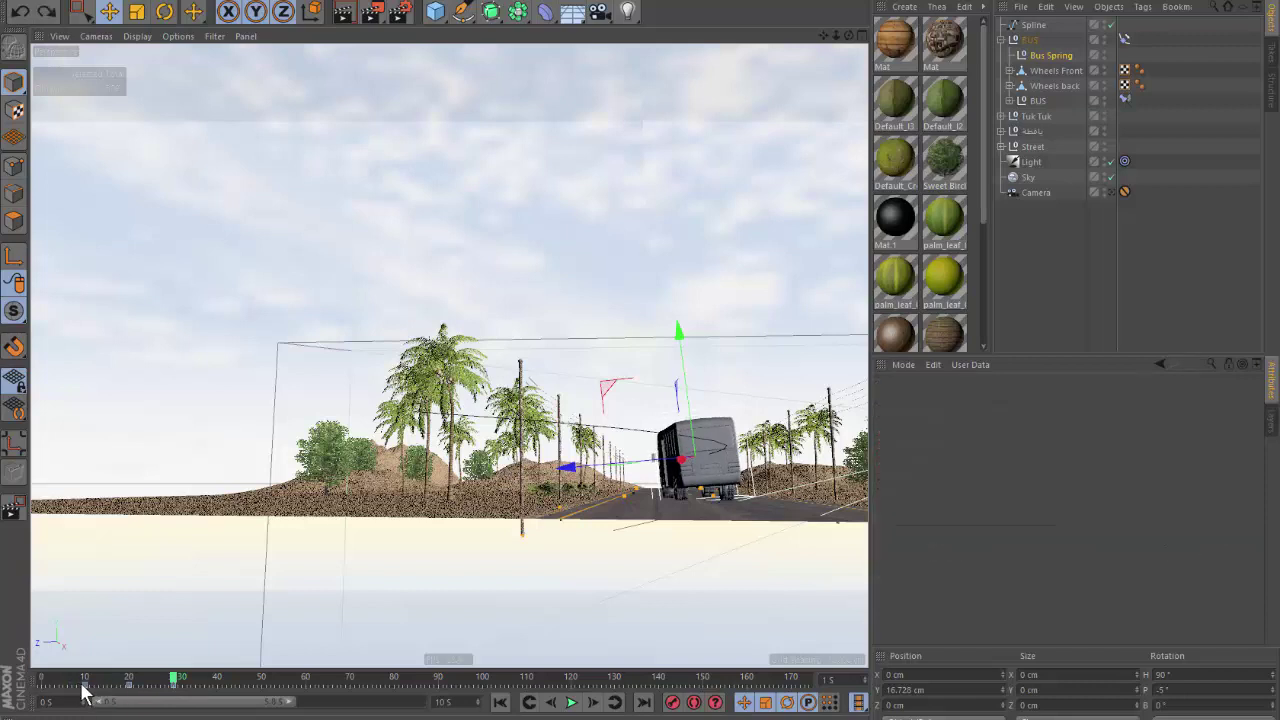
left_click(97, 688)
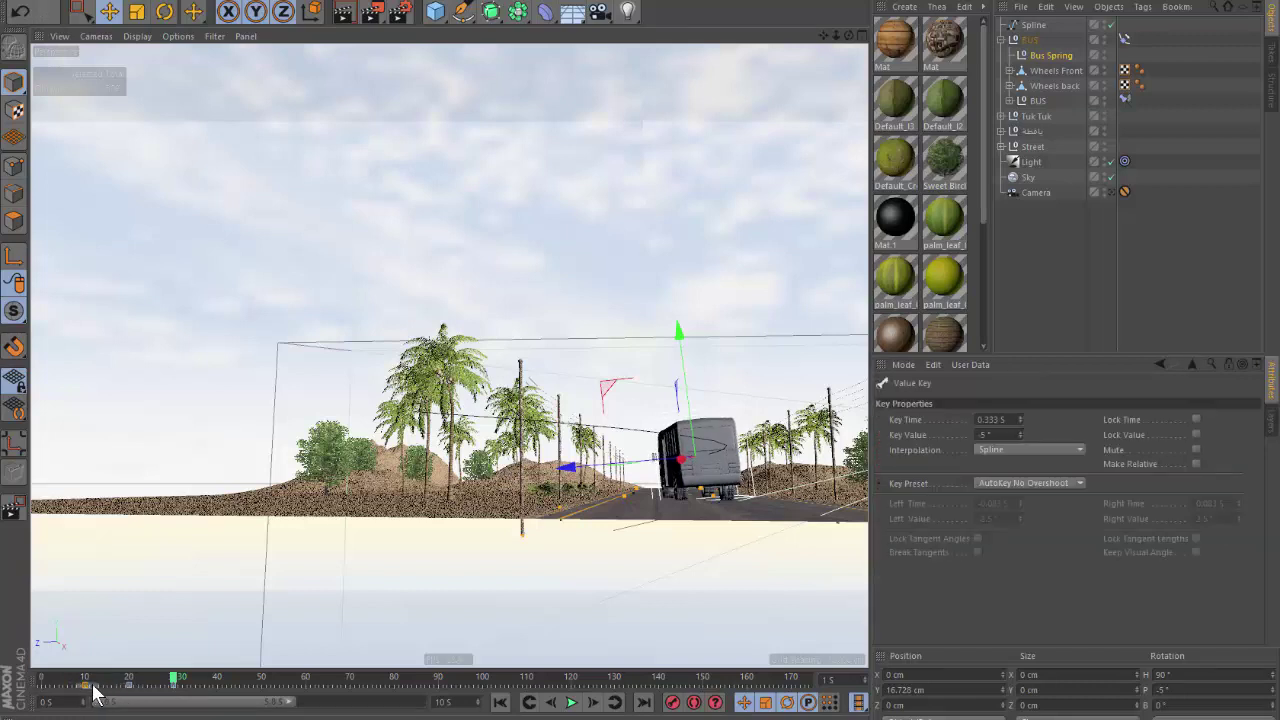
mouse_move(97, 690)
left_mouse_down()
mouse_move(222, 700)
mouse_move(42, 688)
left_mouse_up()
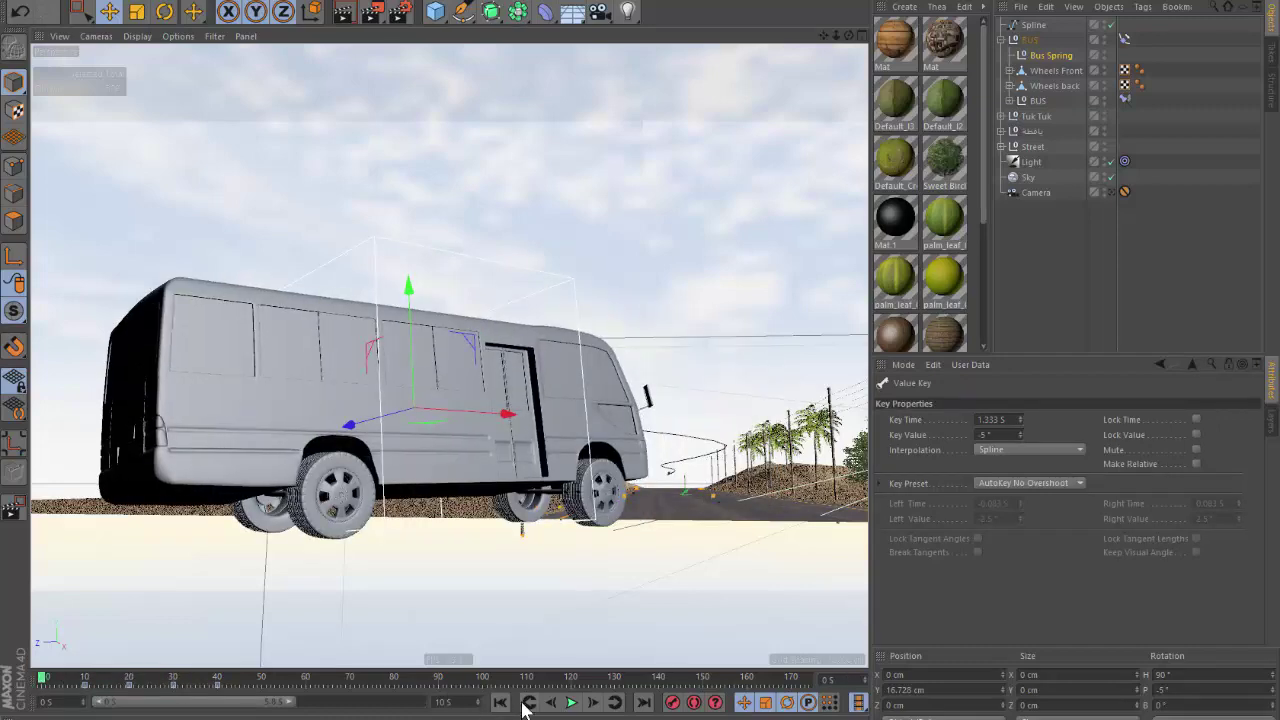
Step: Play and stop the tilt preview, scrub back to about frame 10, and reselect Bus Spring
left_click(571, 703)
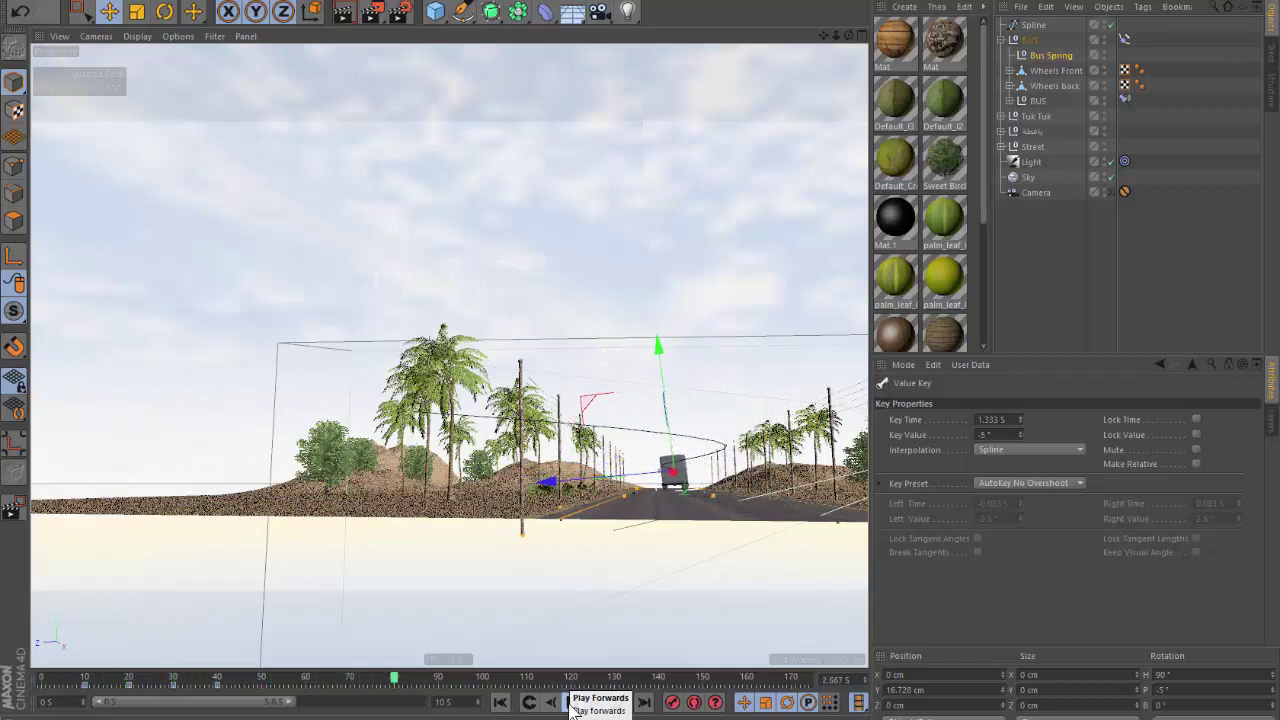
left_click(571, 703)
left_click_drag(258, 686, 85, 688)
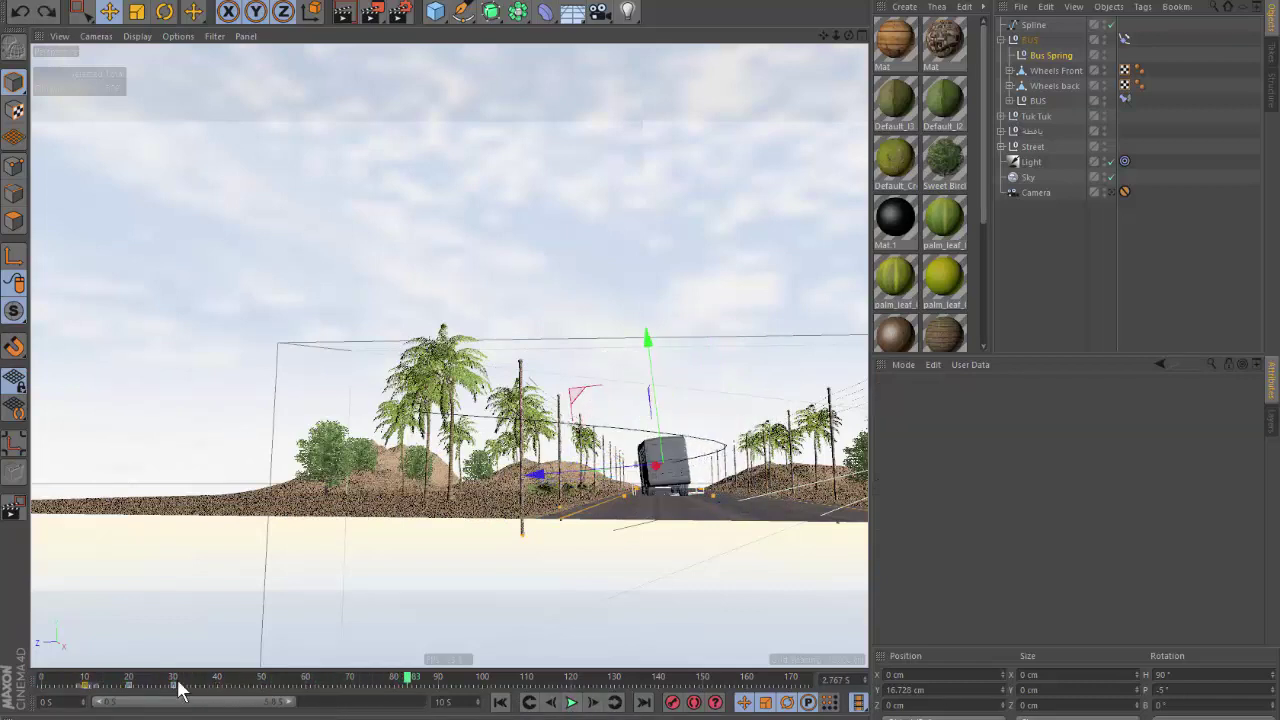
left_click(1052, 55)
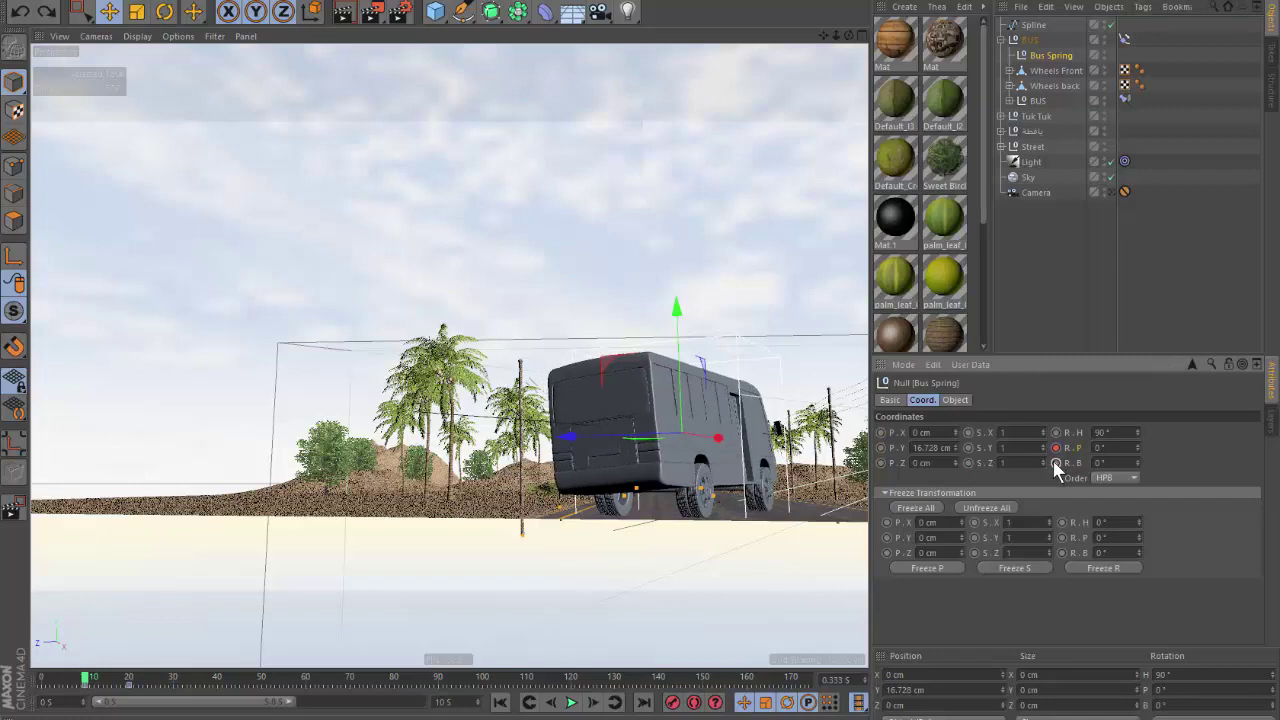
Step: Play the animation from frame 0, then stop back at the start
left_click(503, 703)
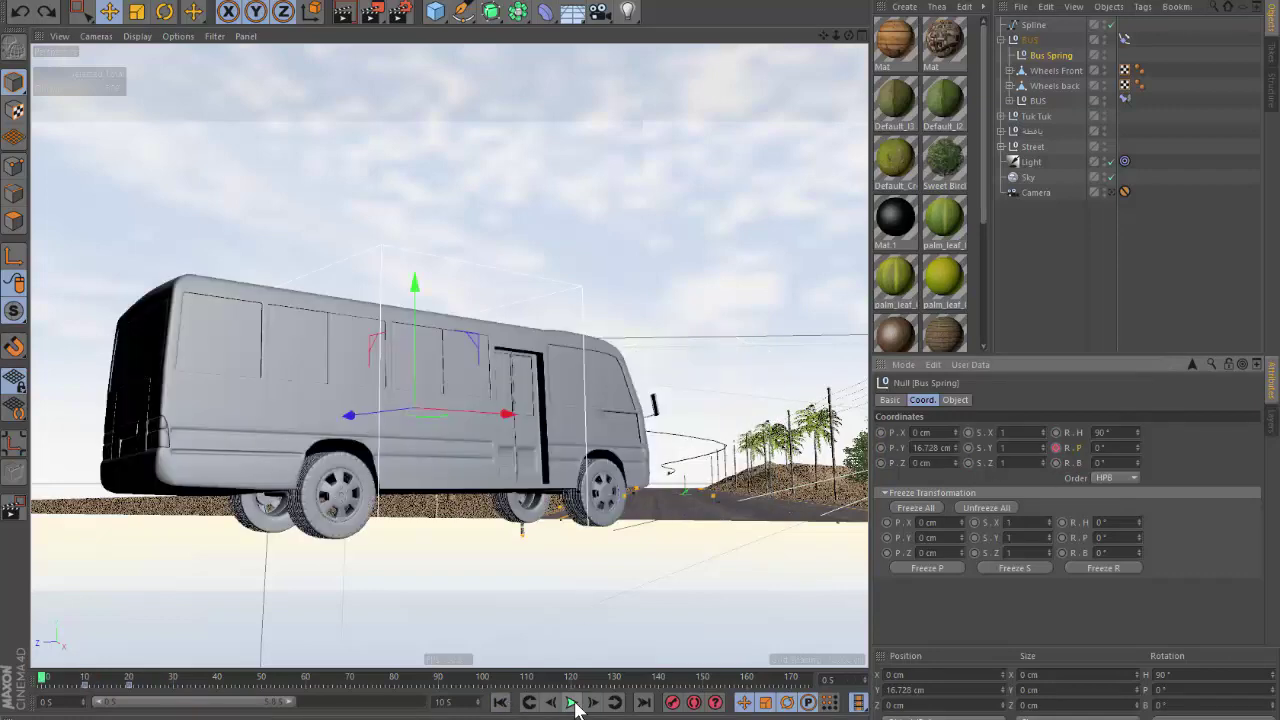
left_click(571, 702)
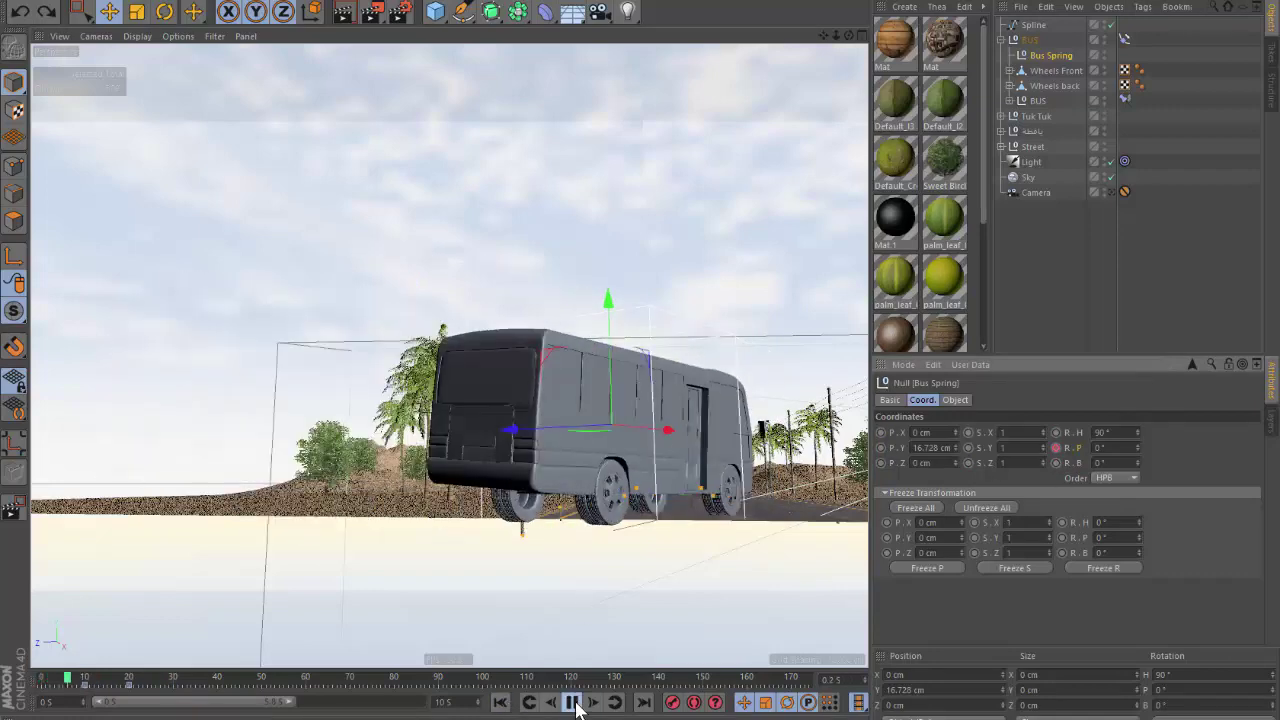
left_click(502, 703)
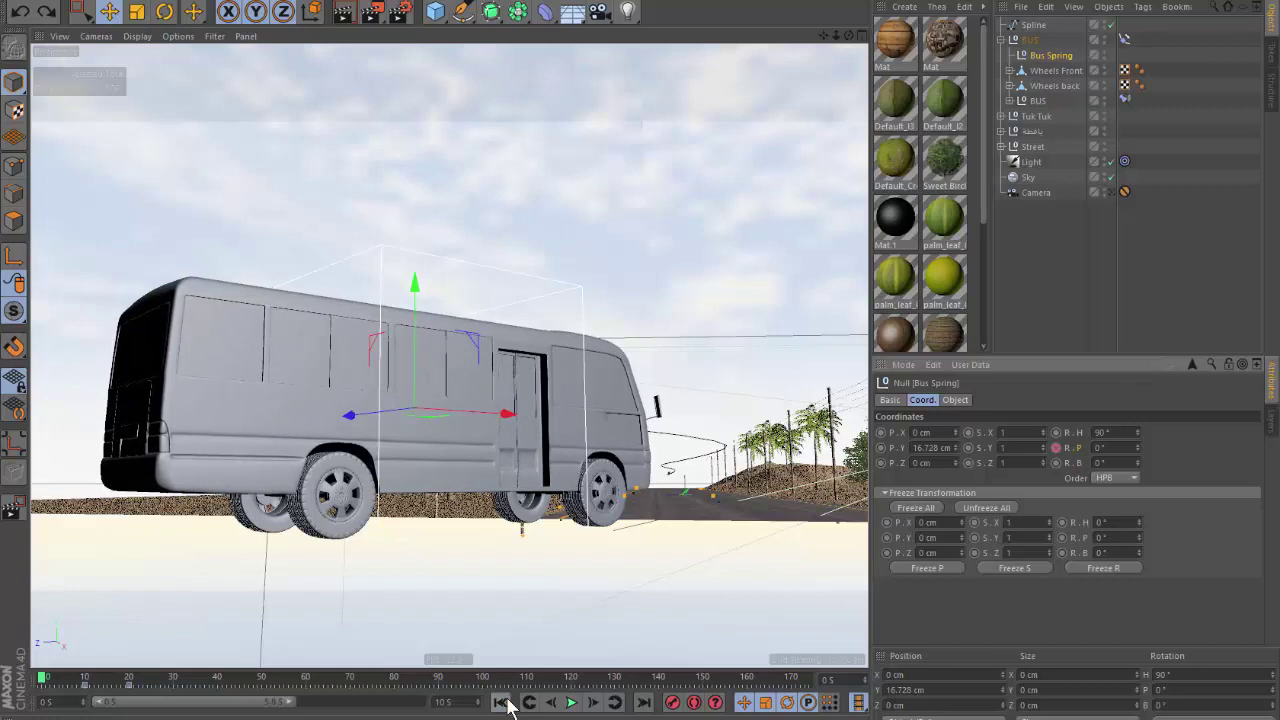
Step: At frame 30, enter -5° for the Bus Spring pitch and keyframe it
mouse_move(127, 684)
left_mouse_down()
mouse_move(80, 681)
mouse_move(89, 698)
mouse_move(175, 700)
left_mouse_up()
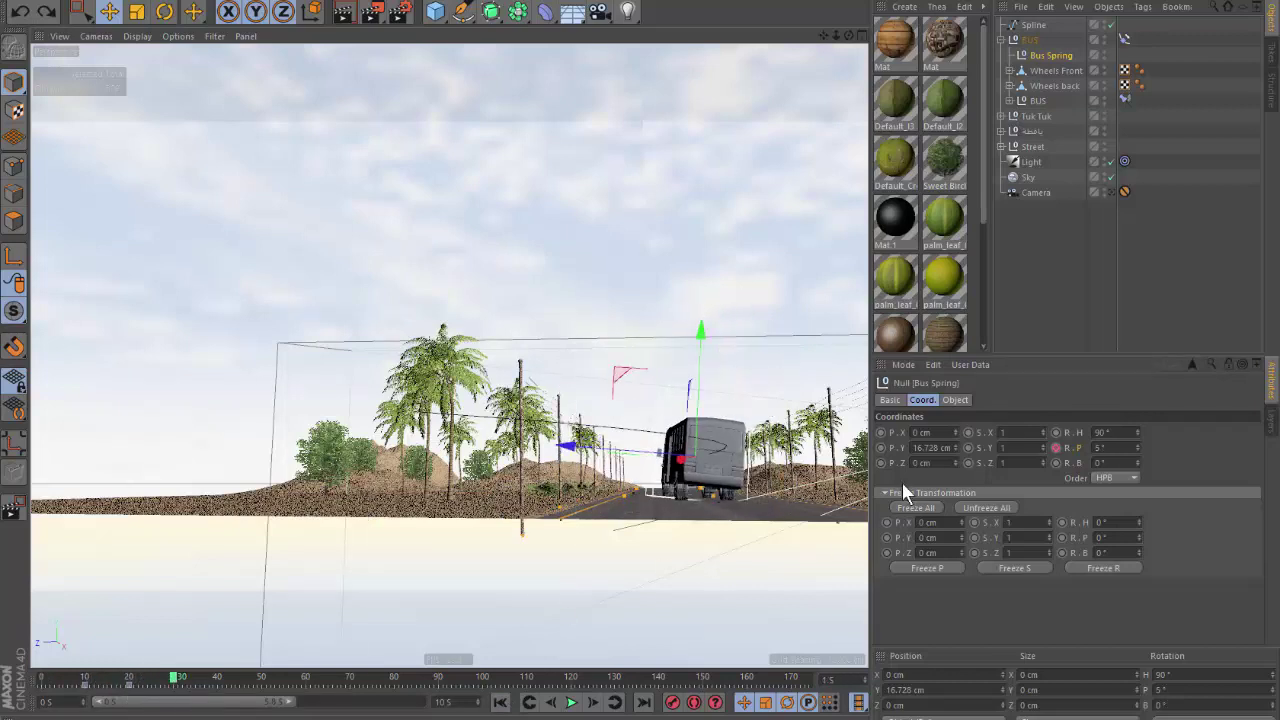
double_click(1097, 448)
type("-5")
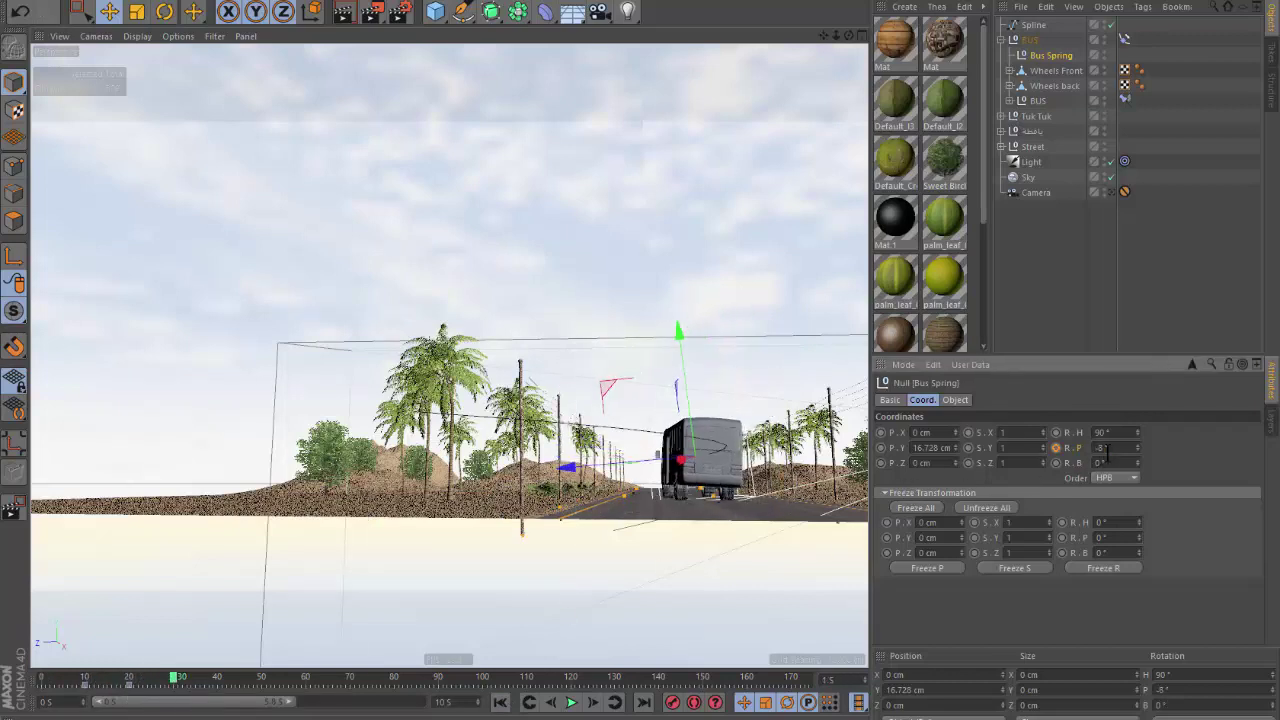
key("Down")
key("Down")
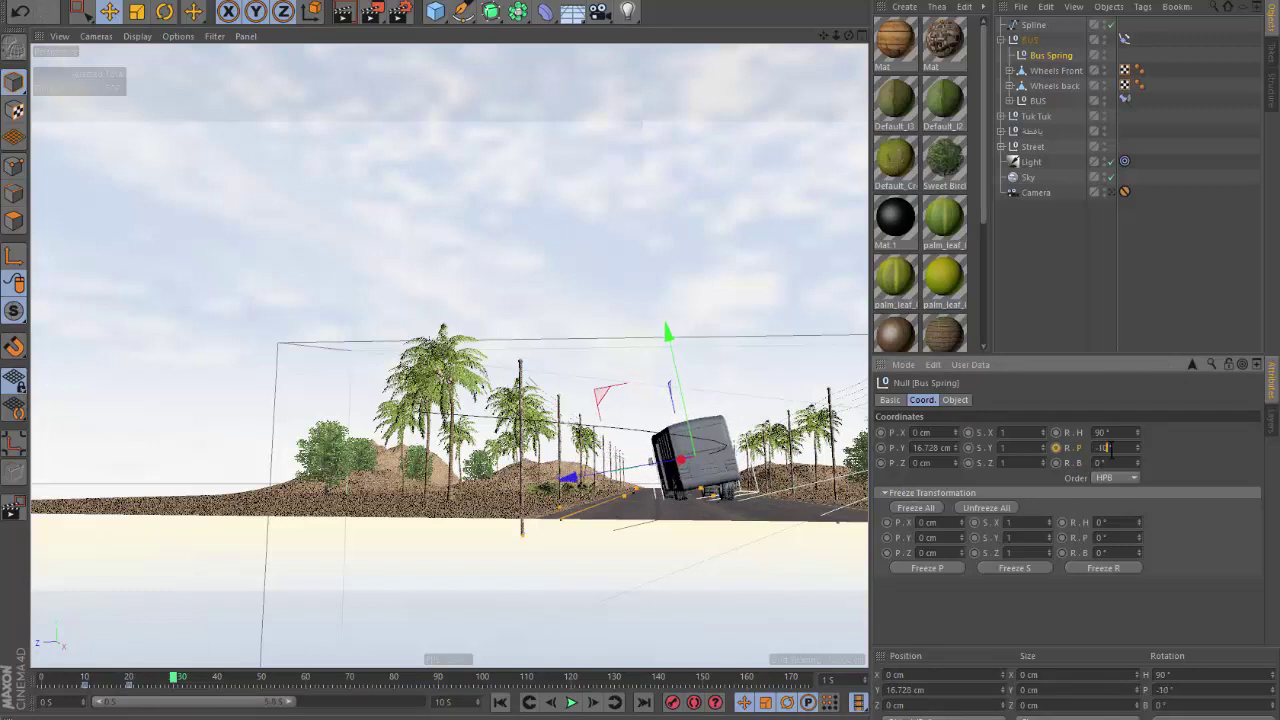
key("Up")
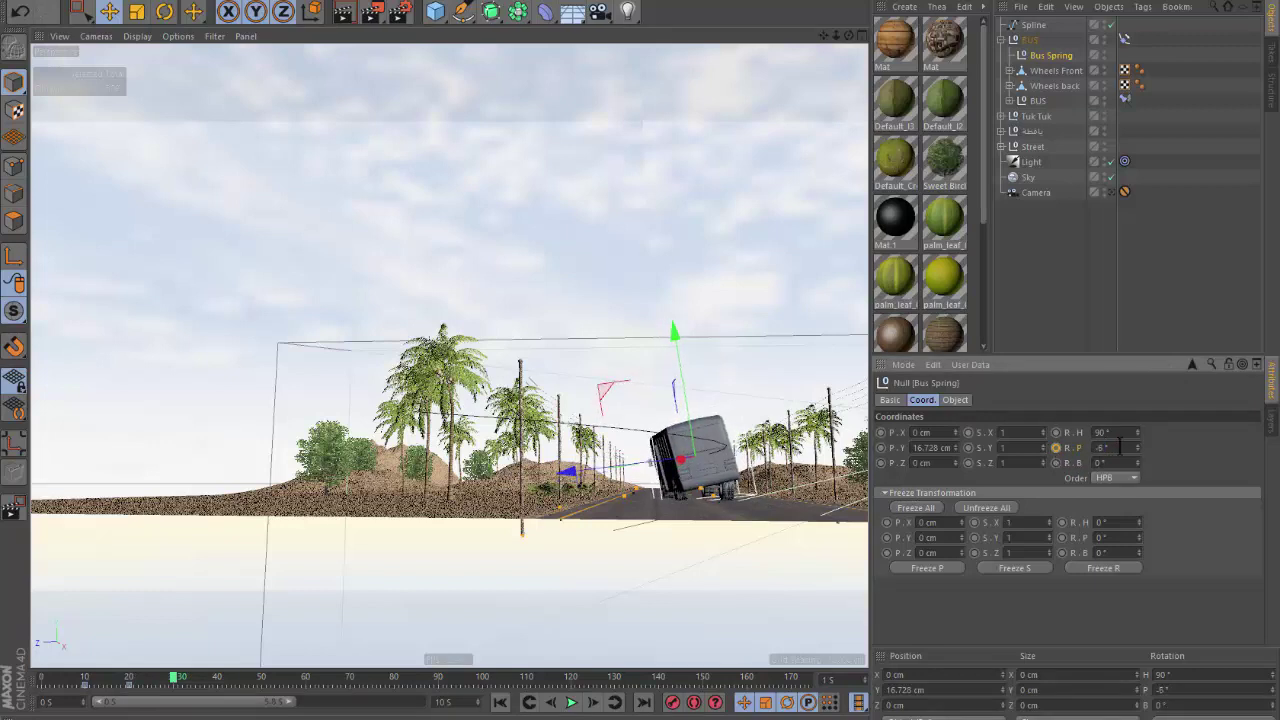
key("Up")
left_click(1057, 448)
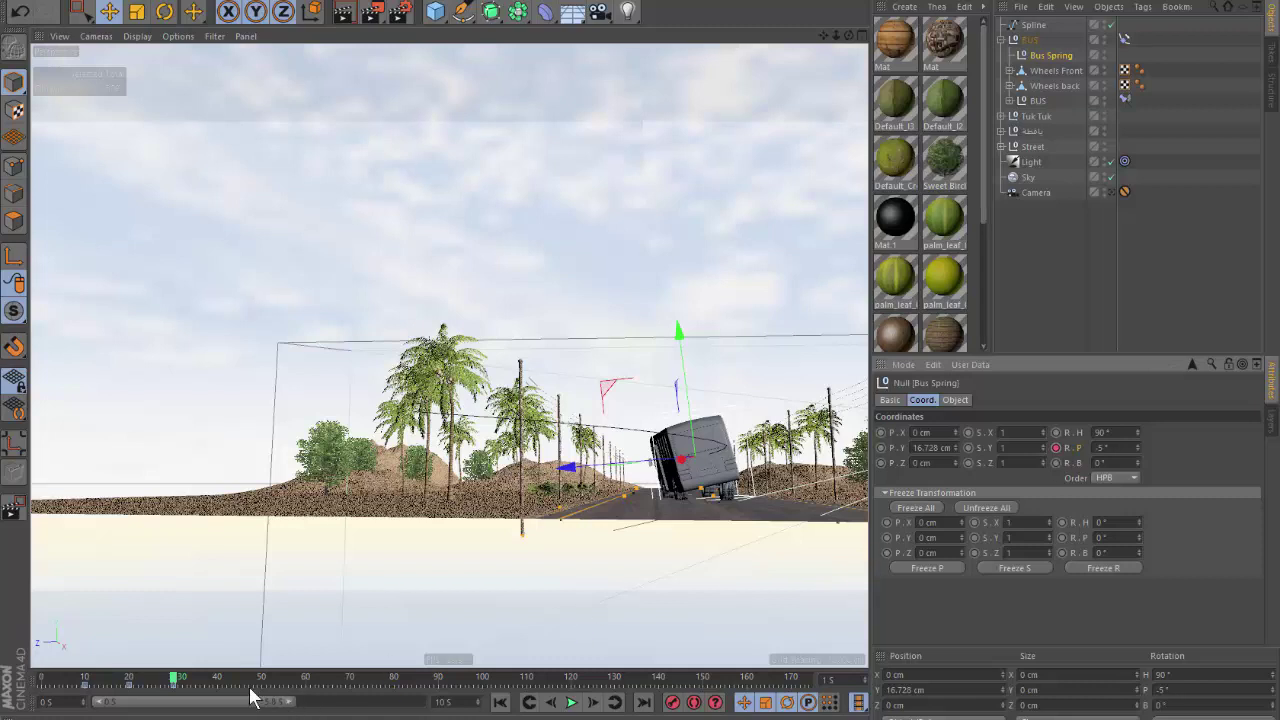
Step: At frame 40, set the Bus Spring pitch back to 0°
key("F8")
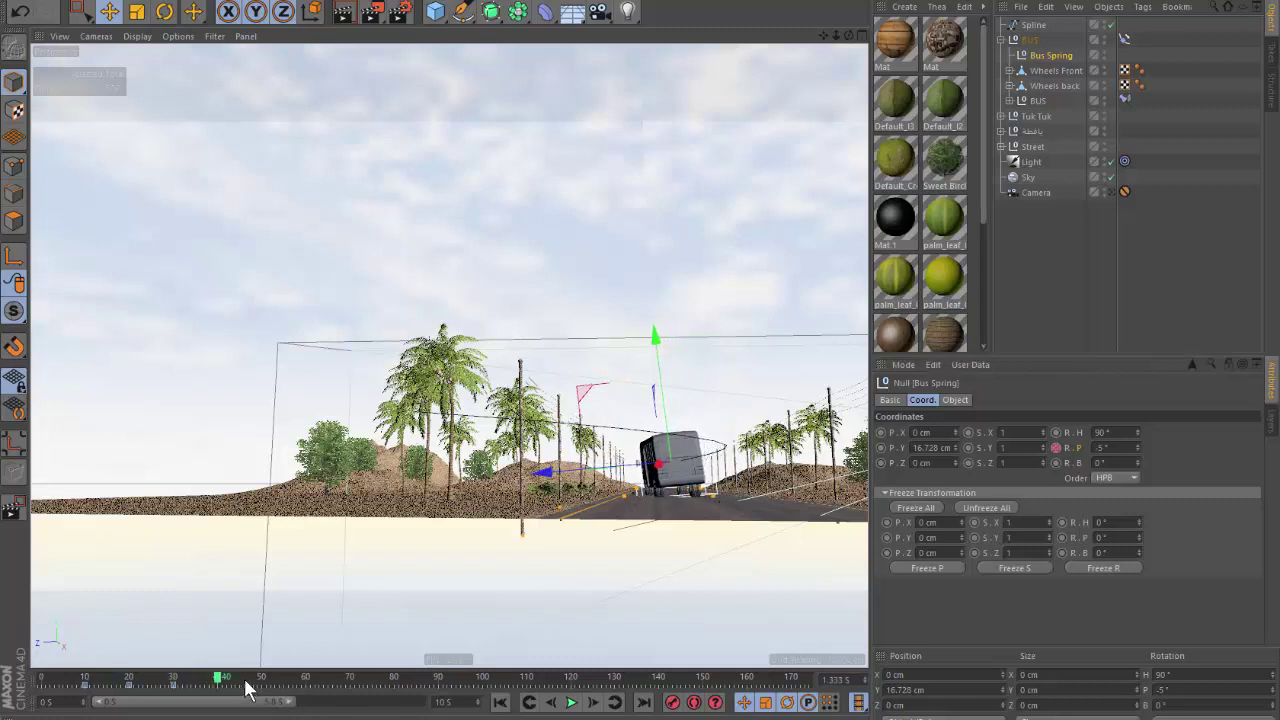
double_click(1105, 448)
type("0")
key("Return")
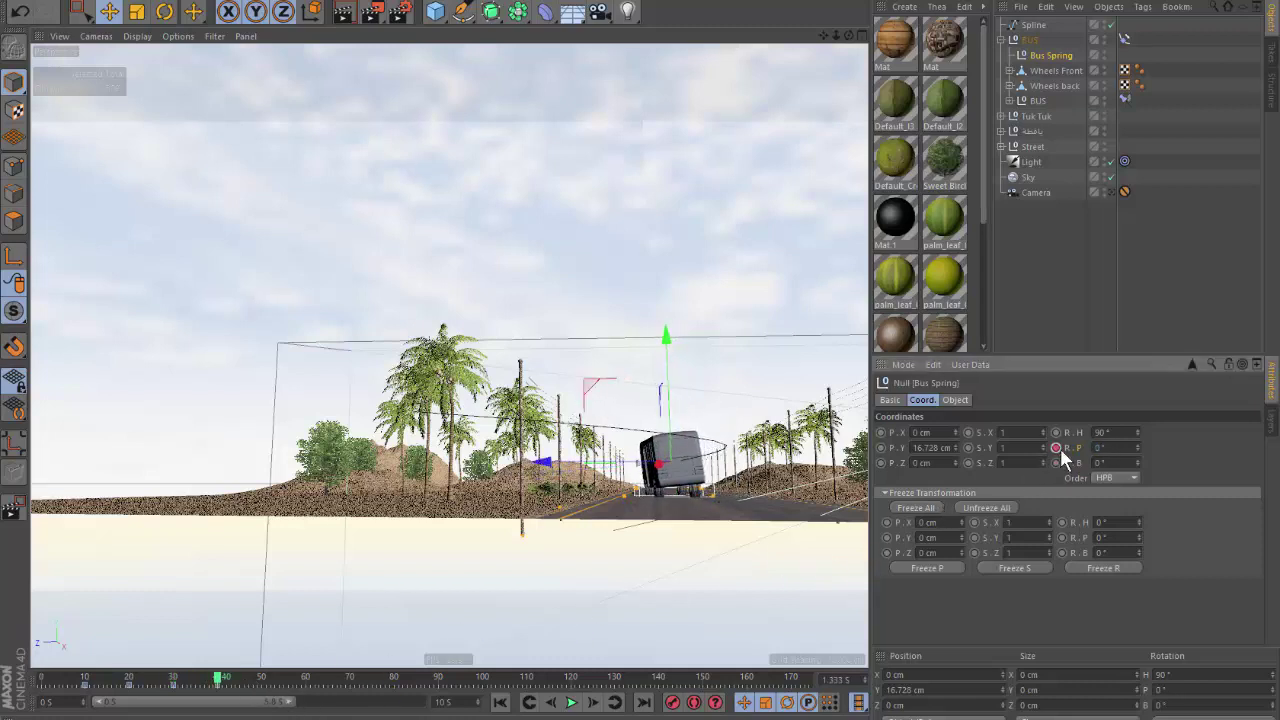
Step: Replay the tilt from the start, stopping near frame 69, then rewind
left_click(500, 702)
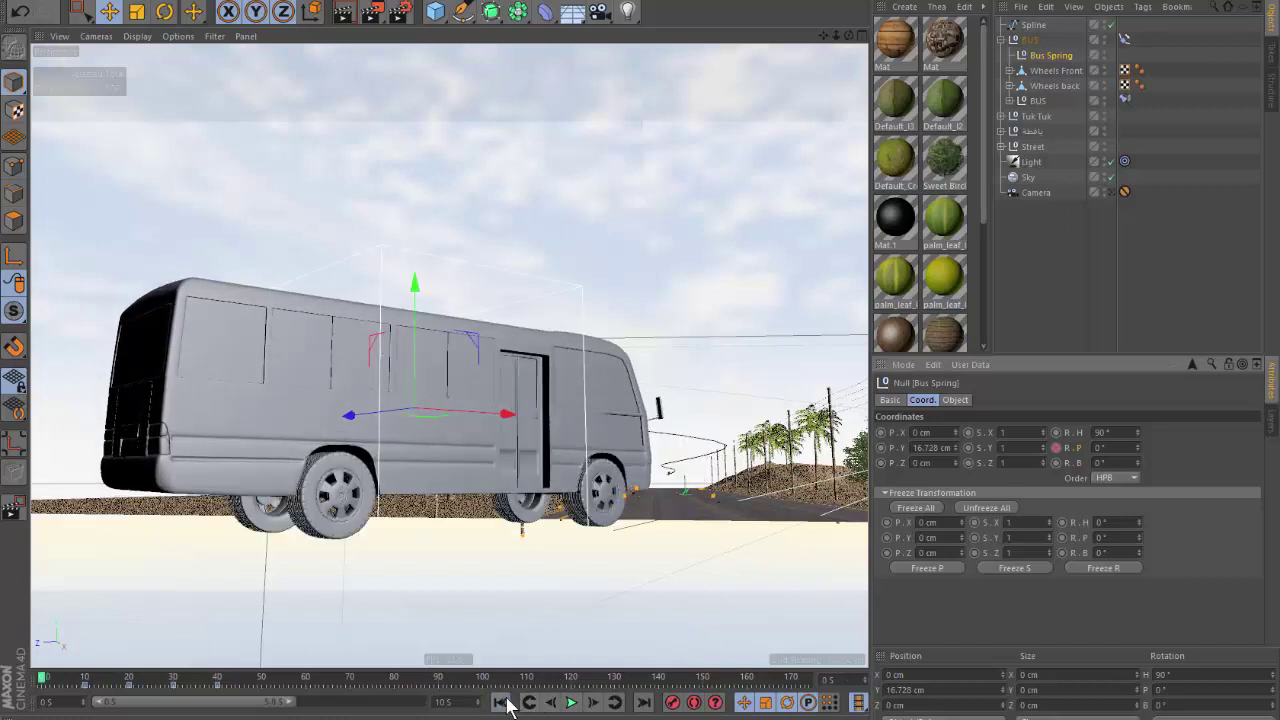
left_click(568, 701)
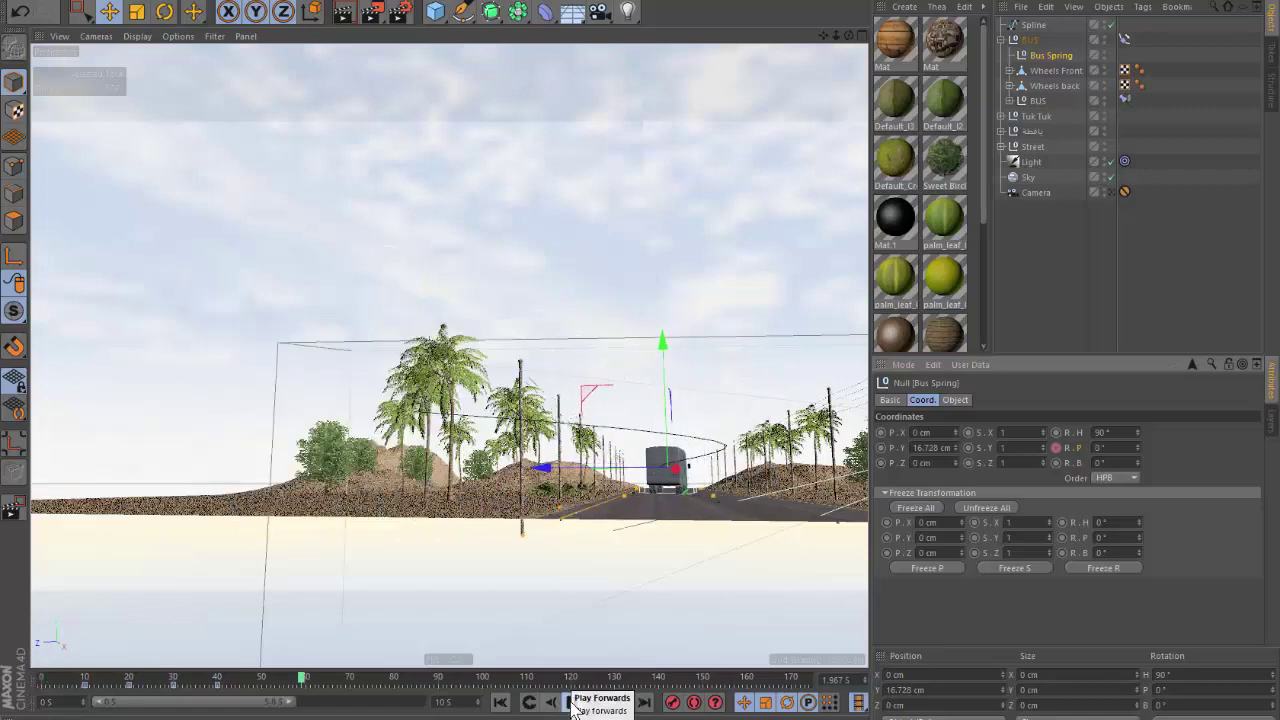
left_click(571, 701)
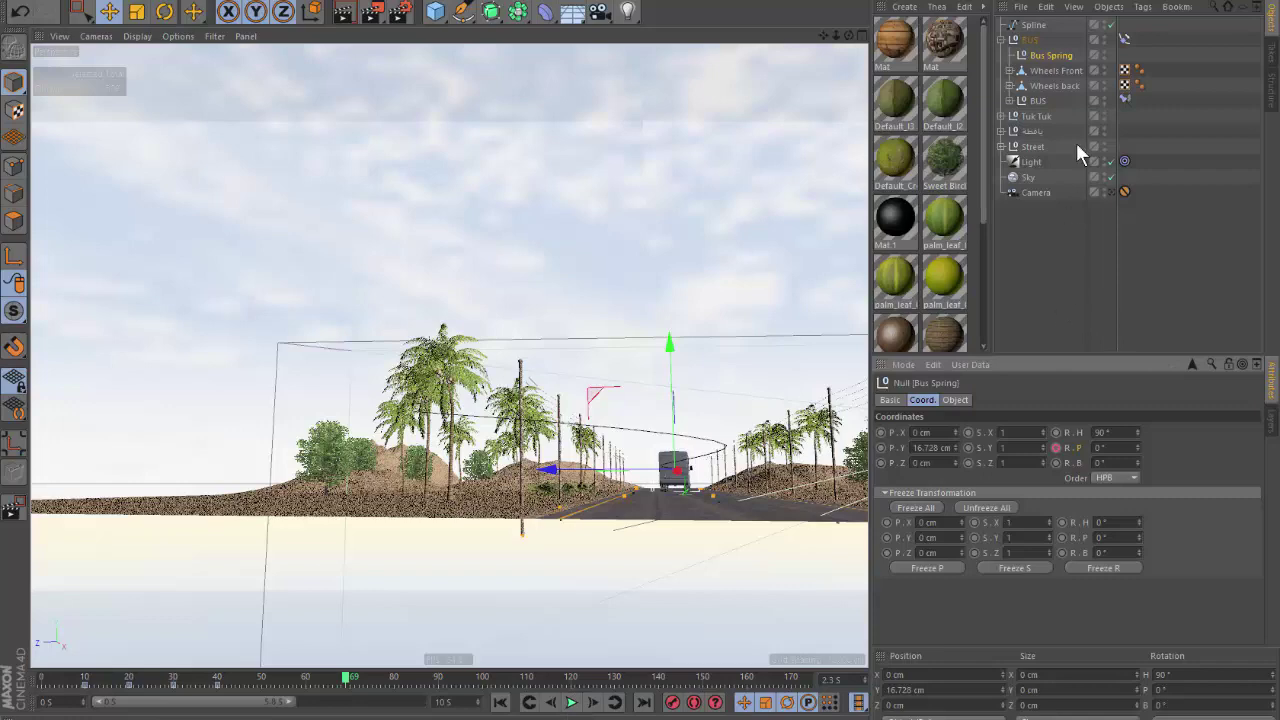
left_click(529, 702)
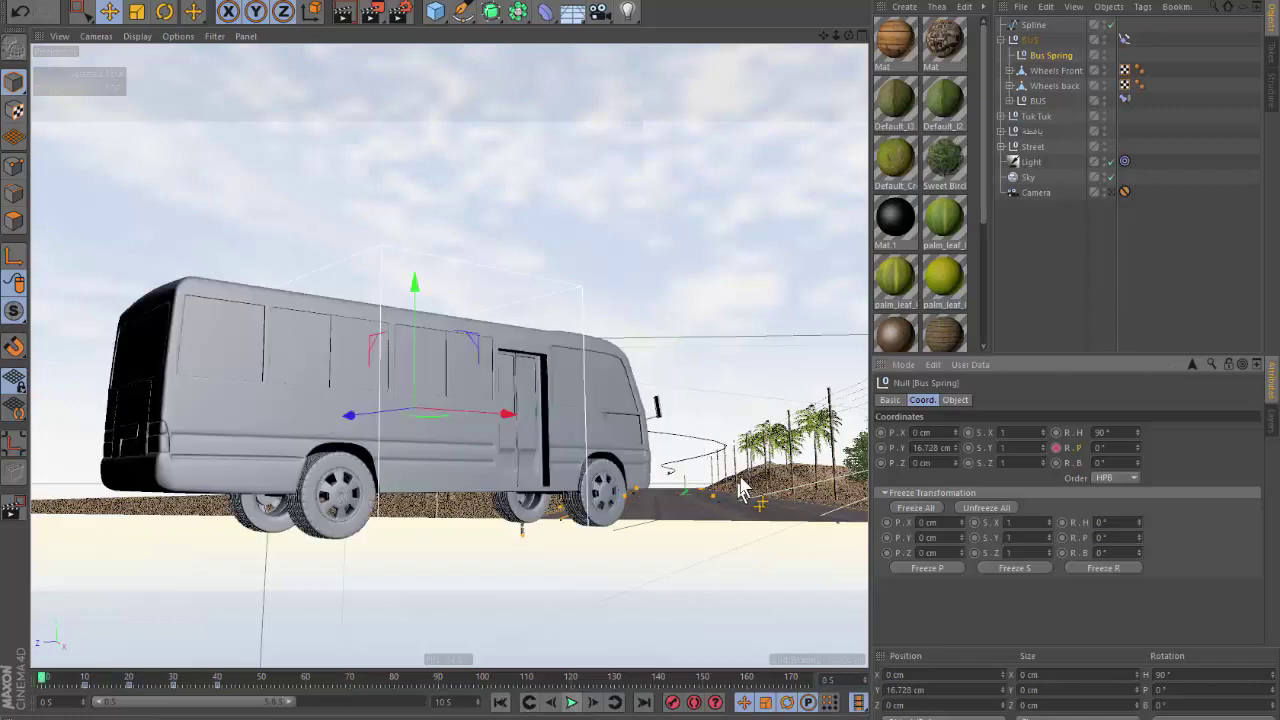
Step: Raise the Spring constraint's Stiffness to 20%
left_click(1124, 100)
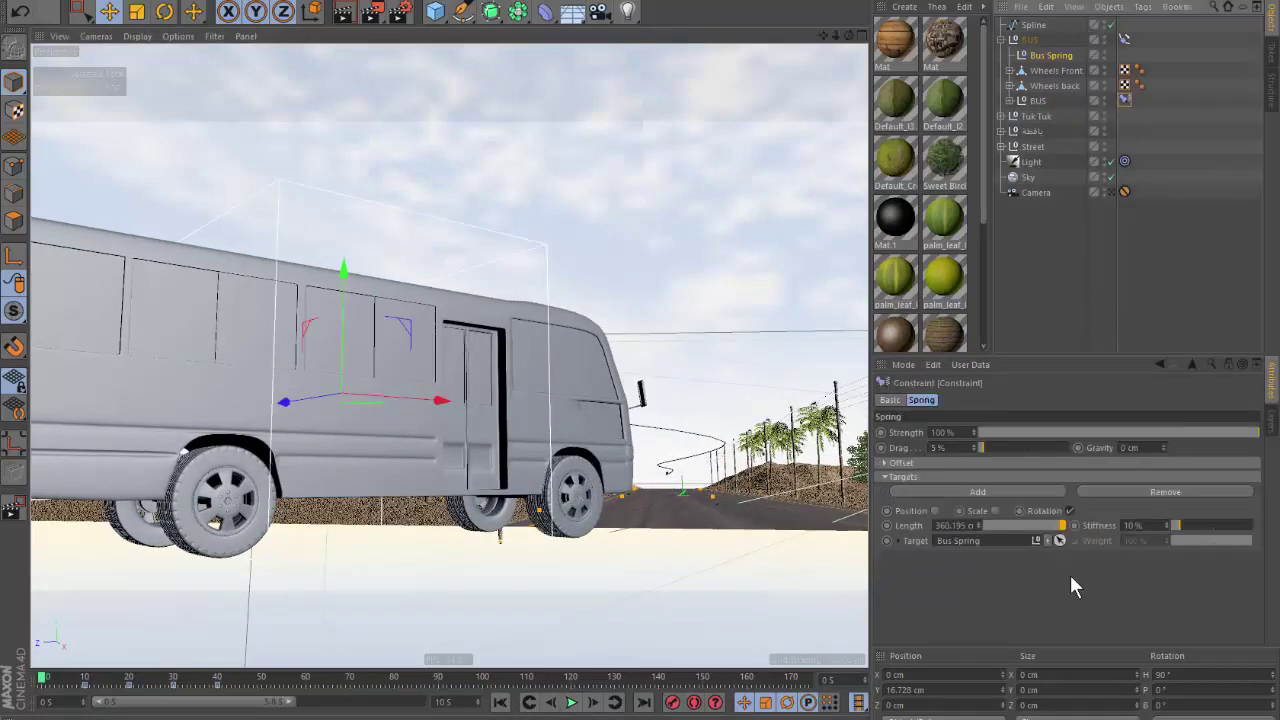
left_click(573, 704)
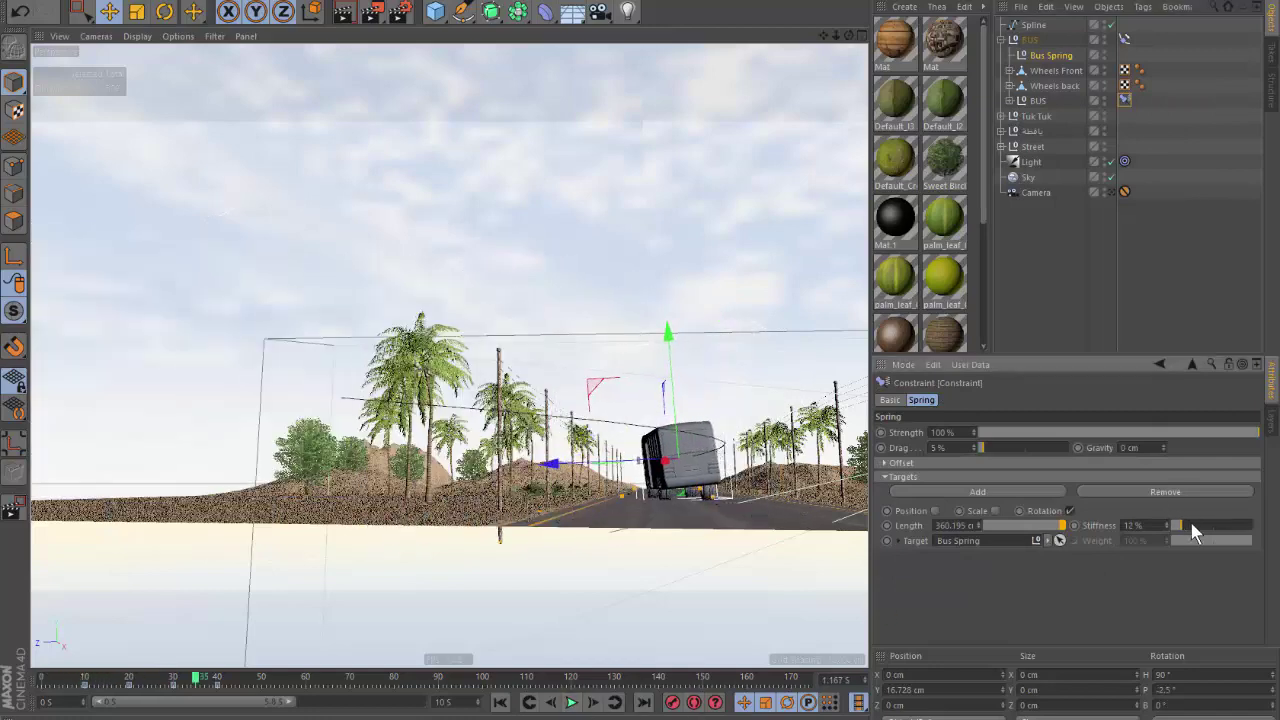
left_click_drag(1186, 519, 1194, 530)
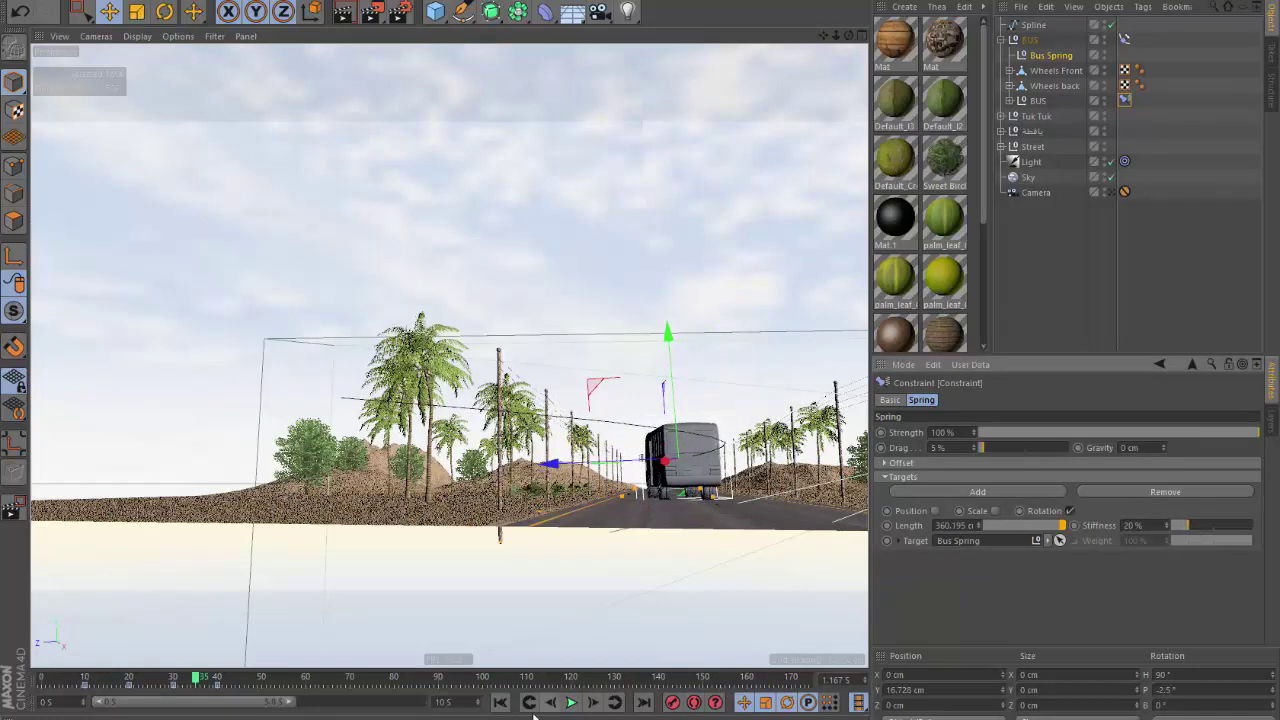
left_click(500, 702)
Step: Replay the bus drive from the start several times to check the pitch wobble
left_click(570, 702)
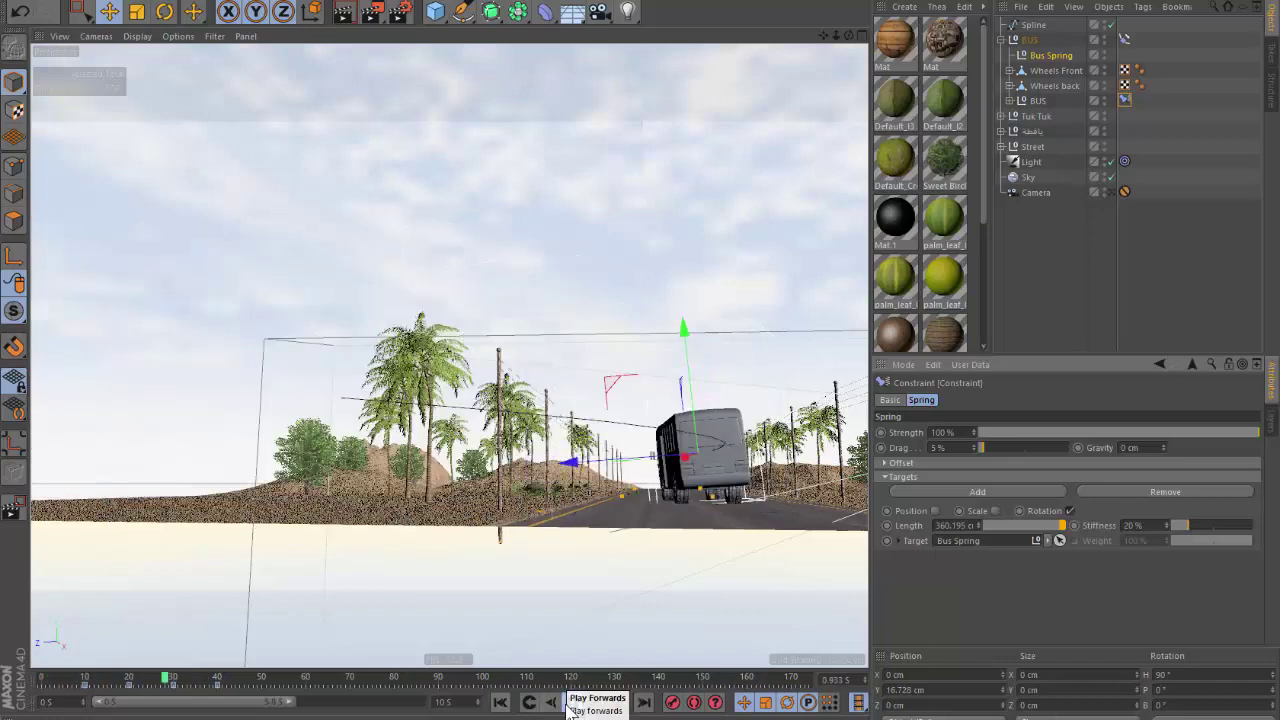
left_click(570, 702)
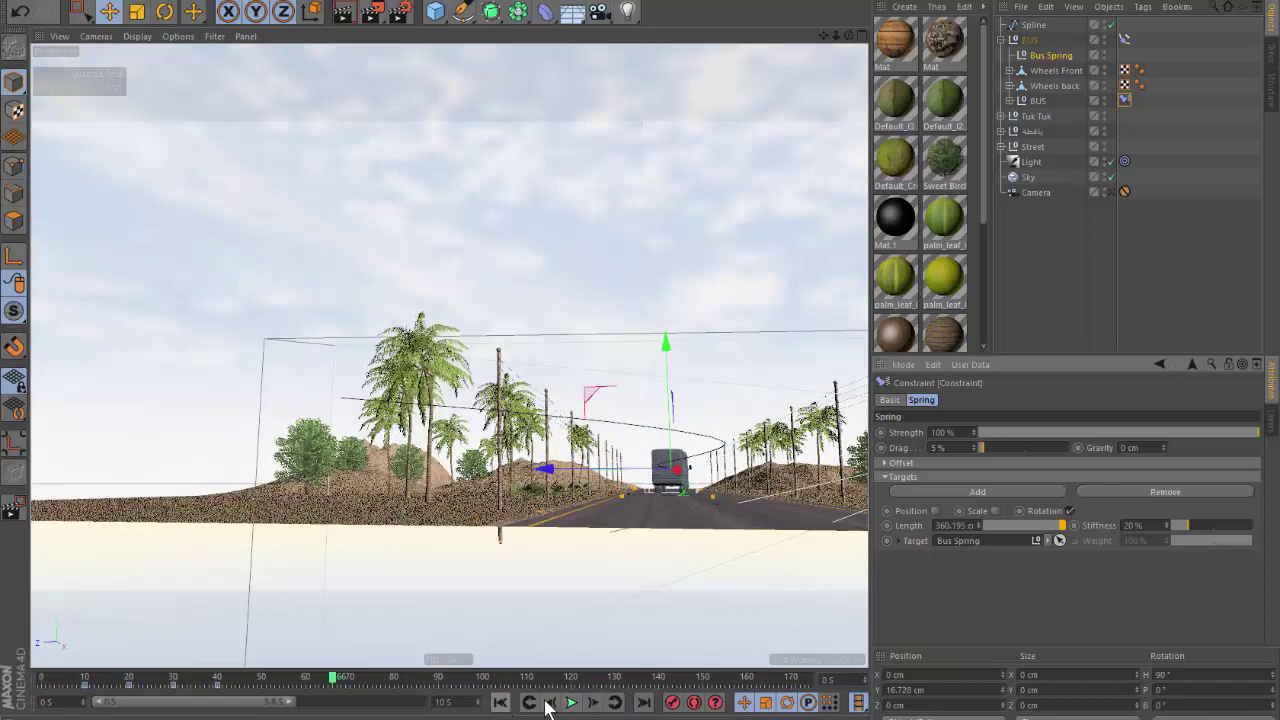
left_click(500, 702)
left_click(570, 702)
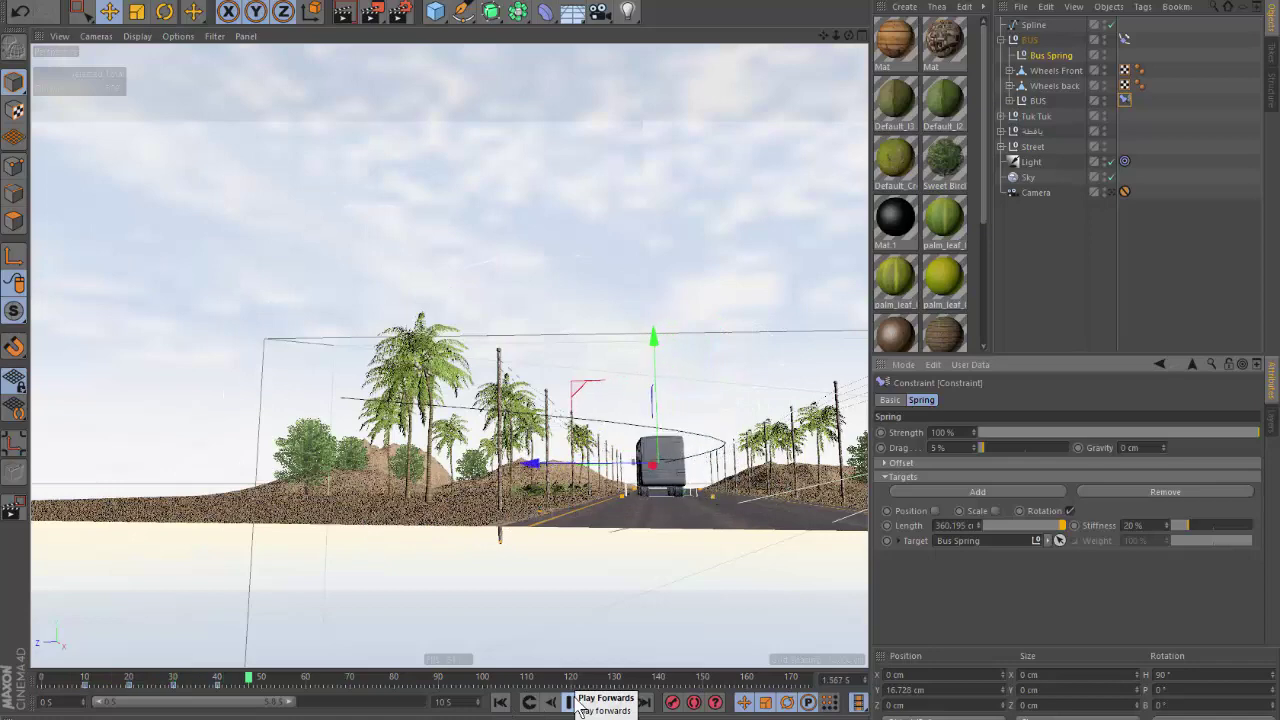
left_click(570, 702)
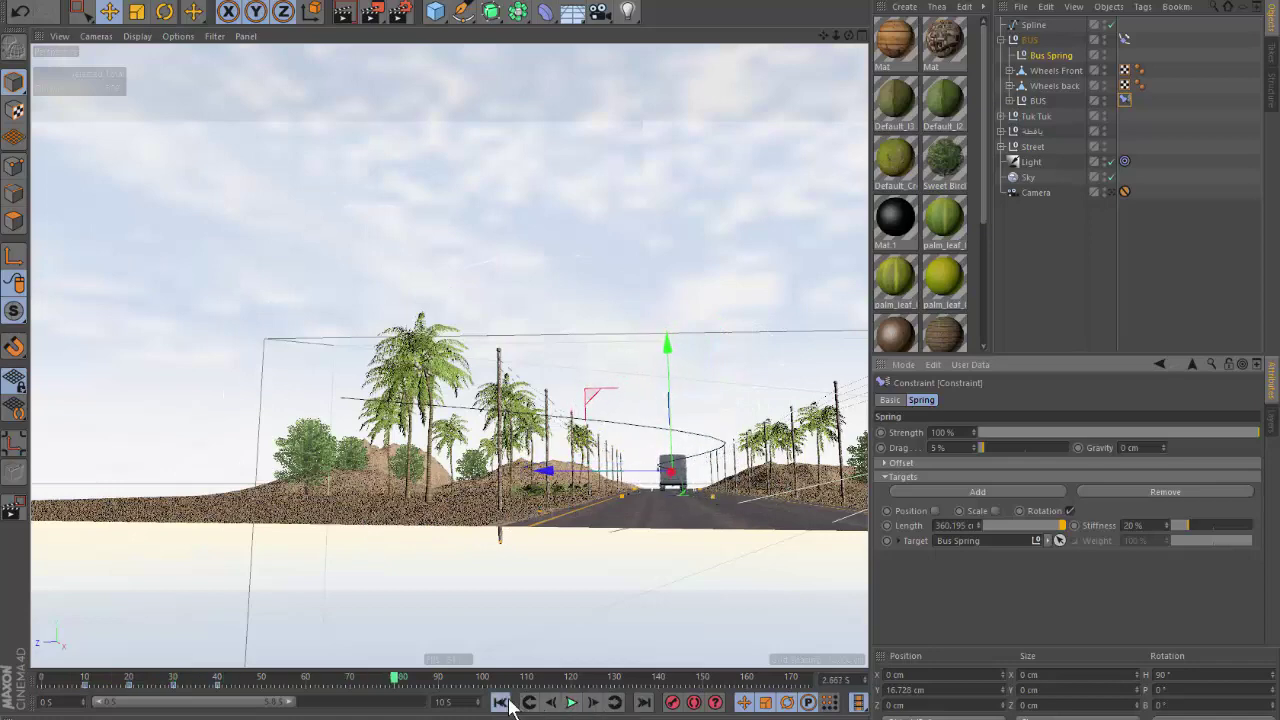
left_click(500, 702)
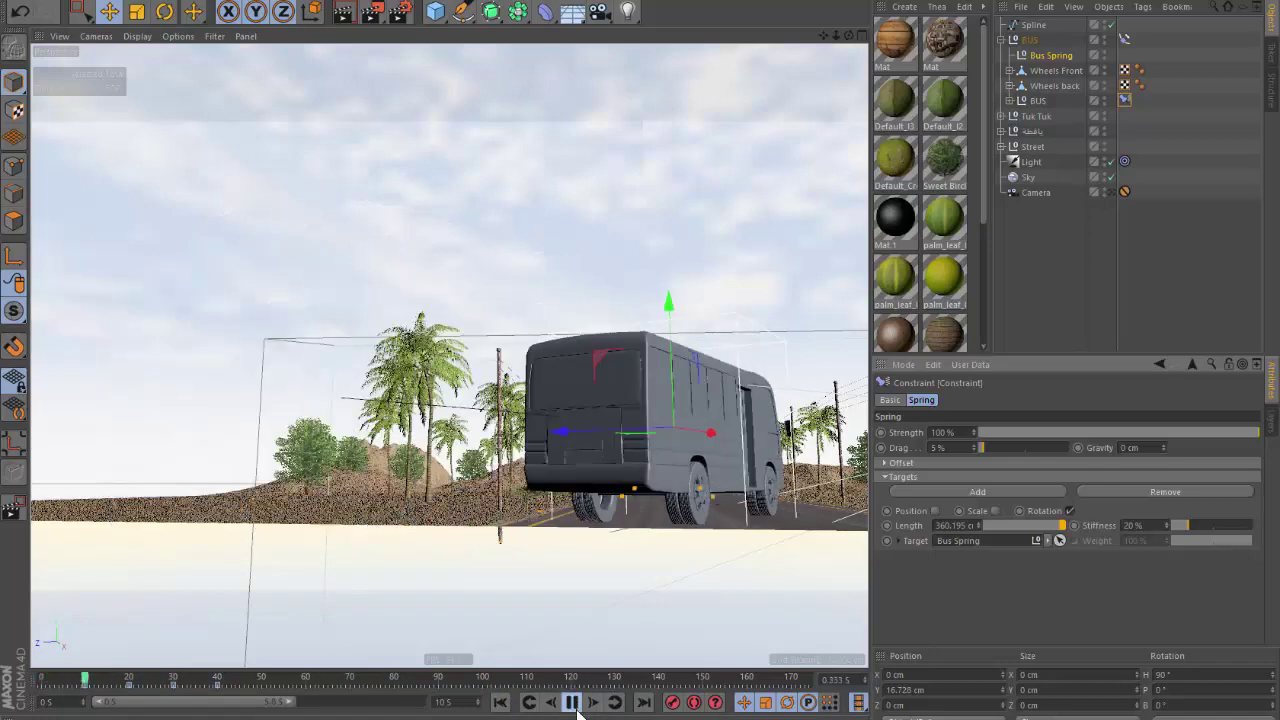
left_click(572, 702)
left_click(572, 702)
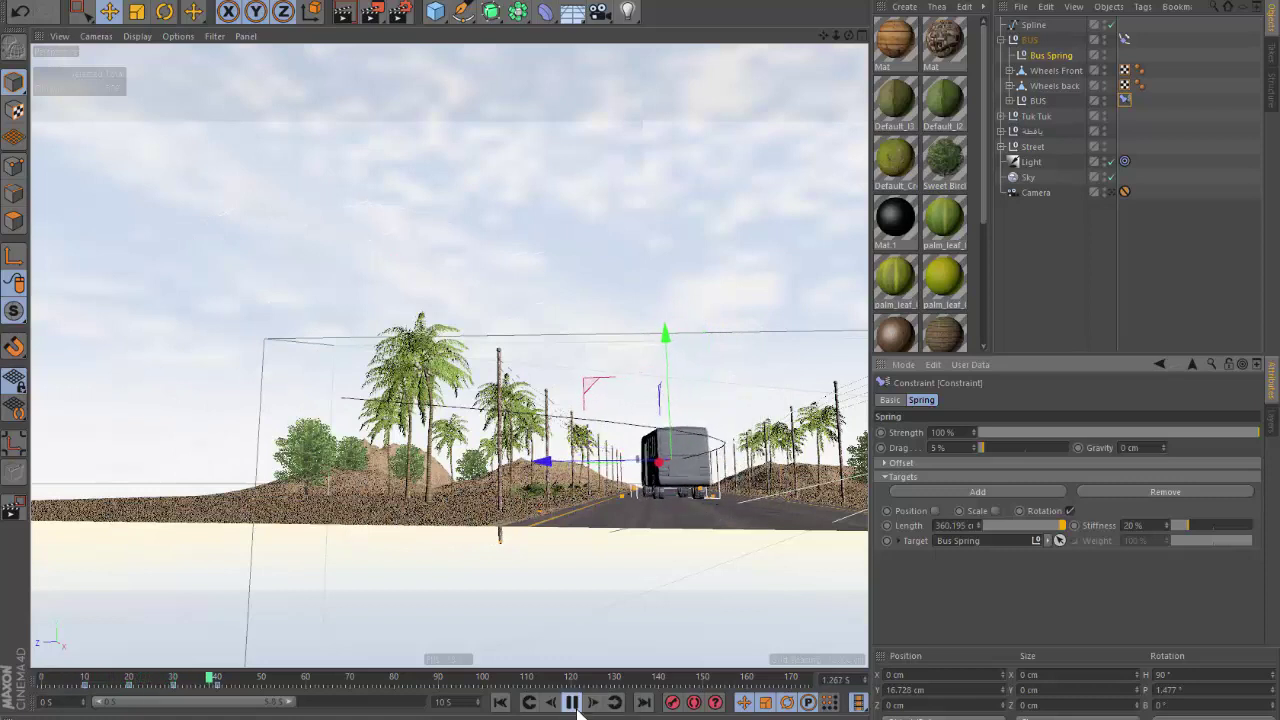
left_click(572, 702)
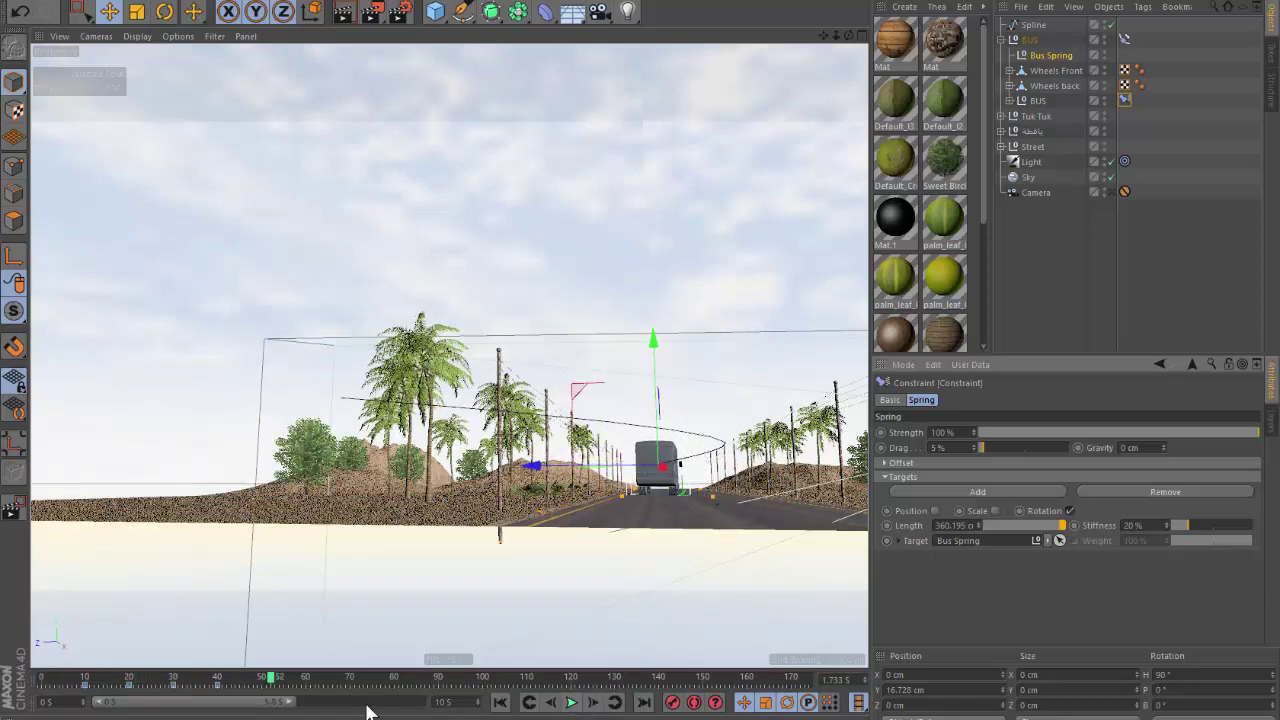
Step: At frame 50, set the Bus Spring pitch to -5° and keyframe it
key("comma")
key("comma")
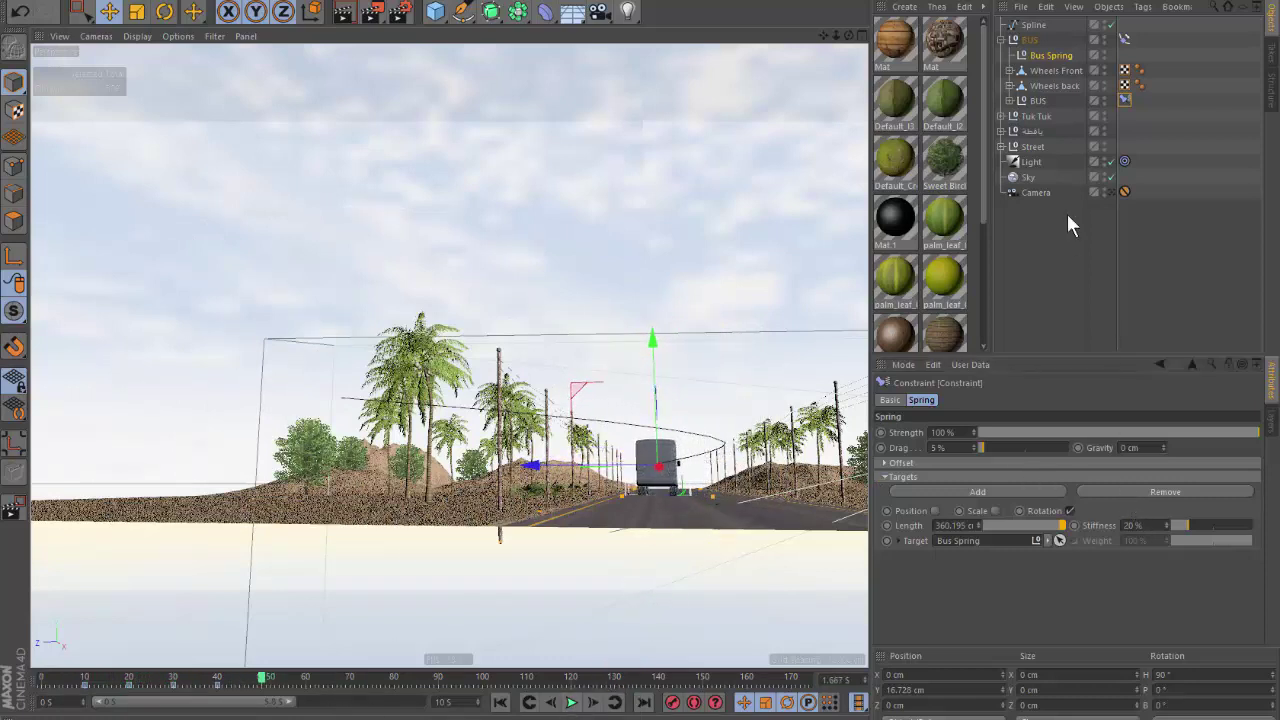
left_click(1054, 56)
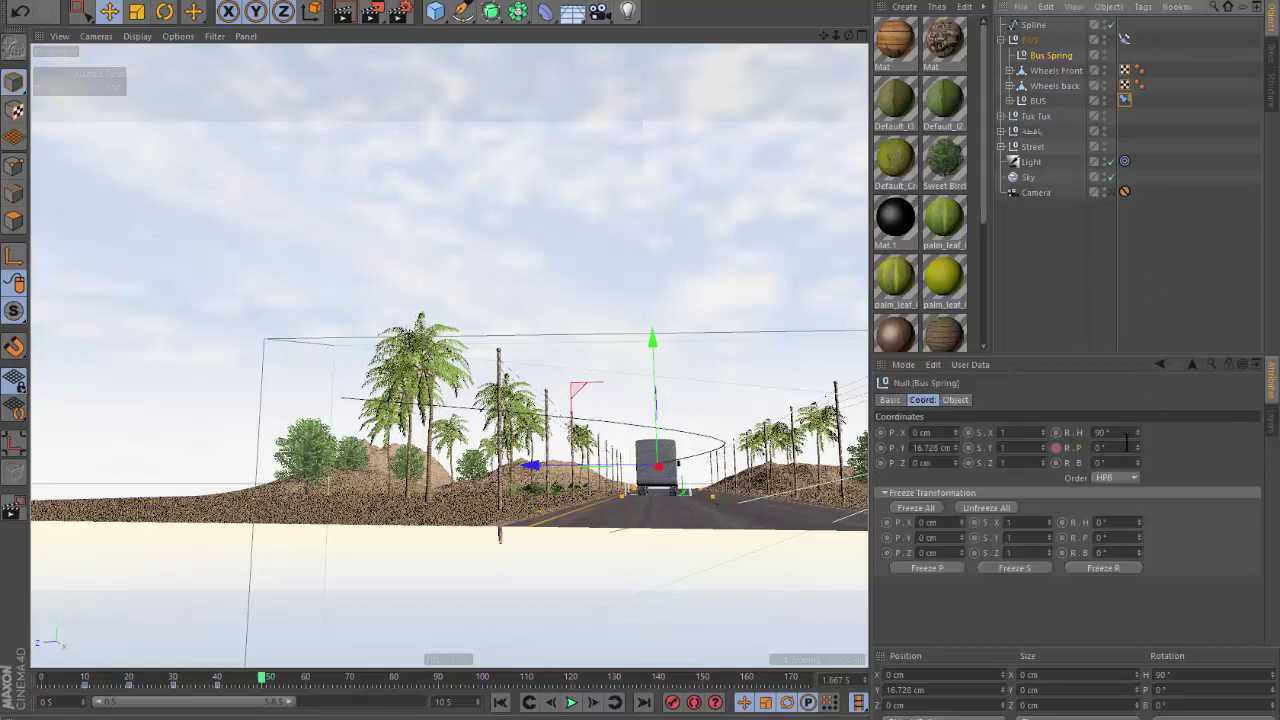
left_click(1126, 442)
type("-5")
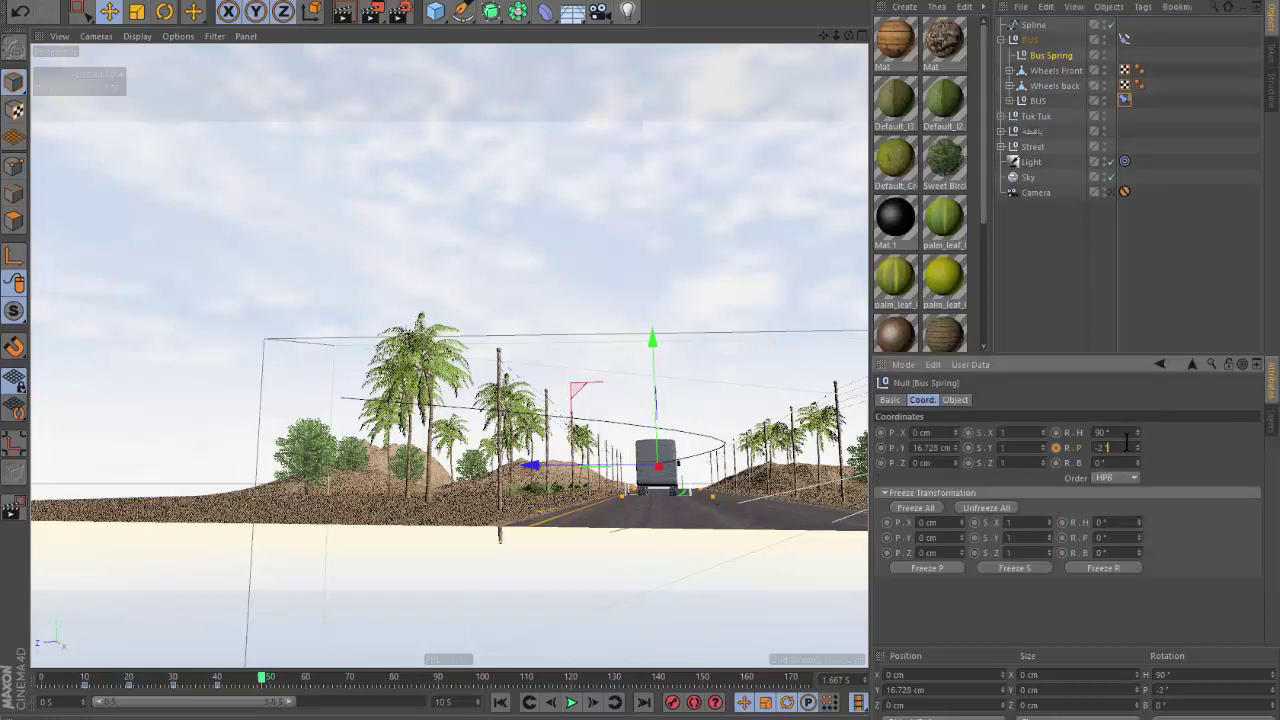
key("Return")
key("Down")
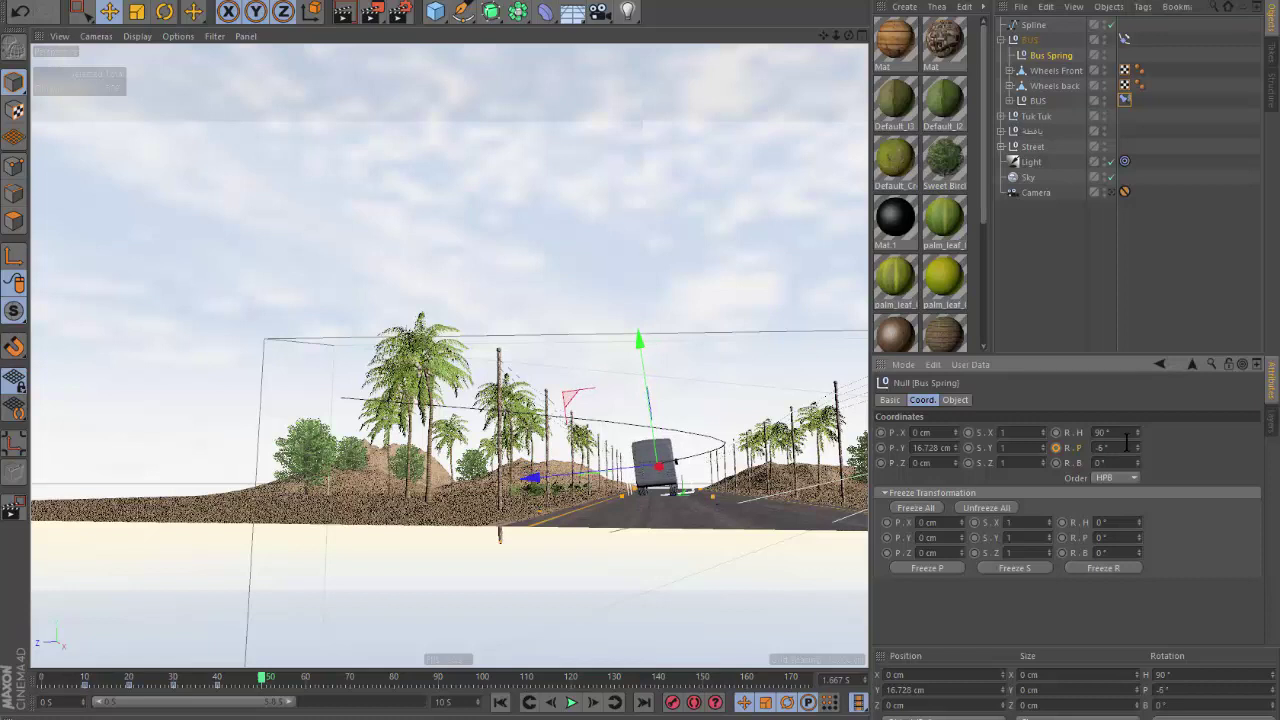
key("Up")
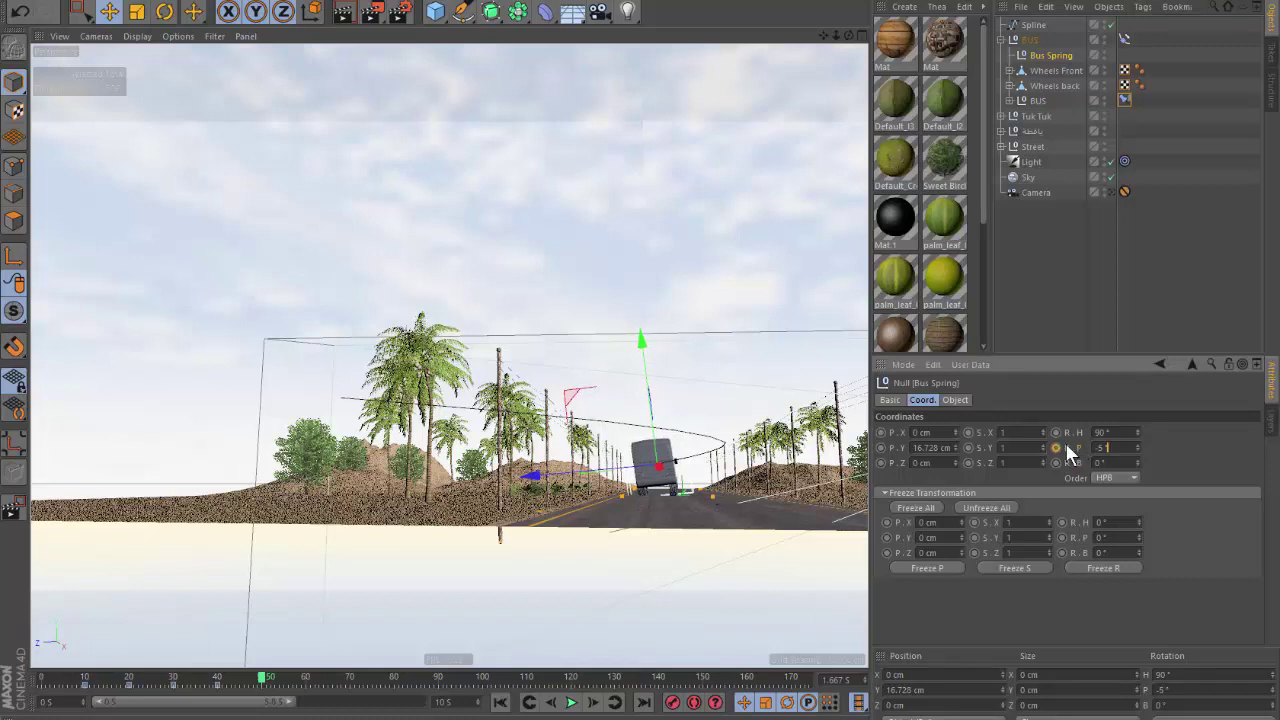
key("g")
key("g")
key("g")
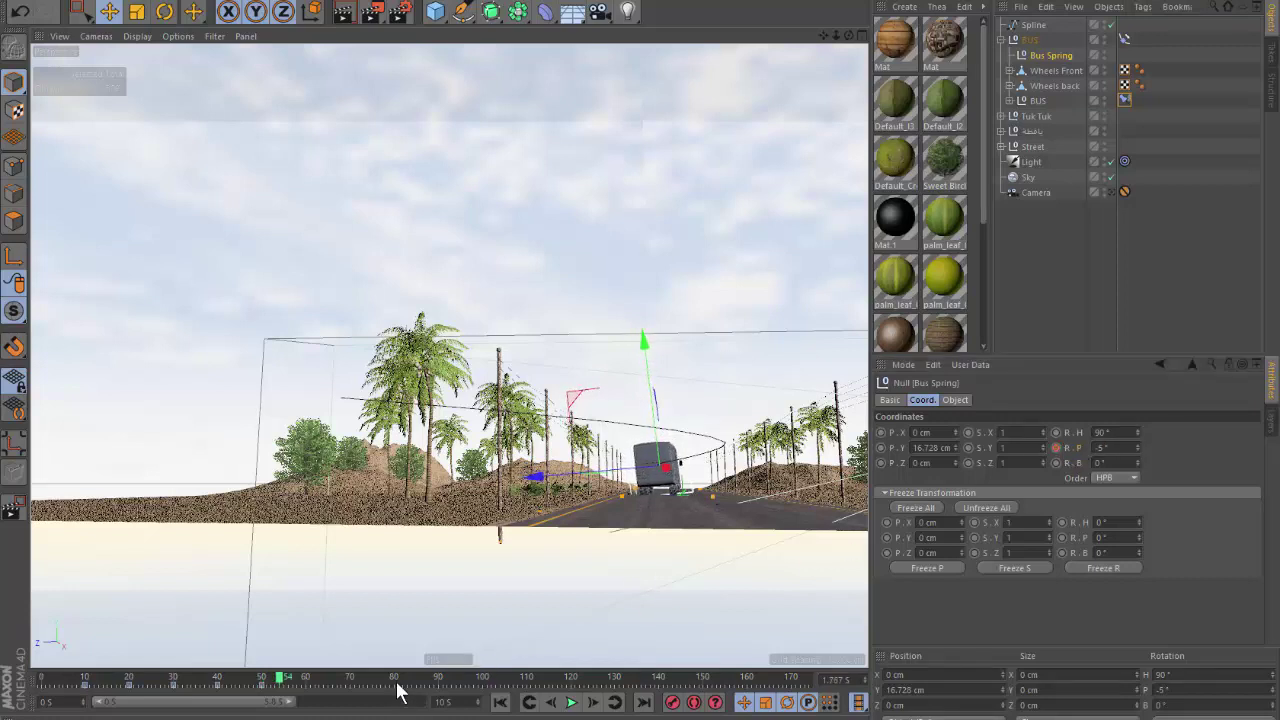
Step: At frame 70, bring the Bus Spring pitch back to 0°
key("g")
key("g")
key("g")
key("g")
key("g")
key("g")
key("g")
key("g")
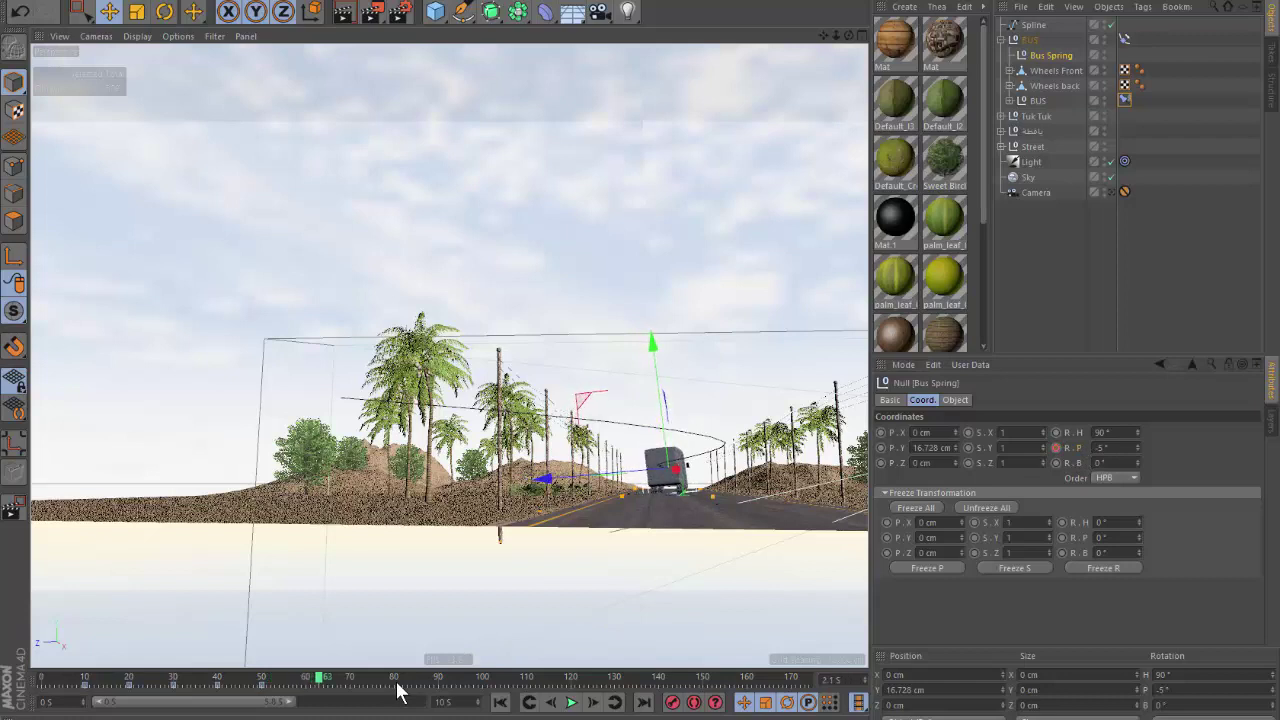
key("g")
key("g")
key("g")
key("g")
key("g")
key("g")
key("g")
key("g")
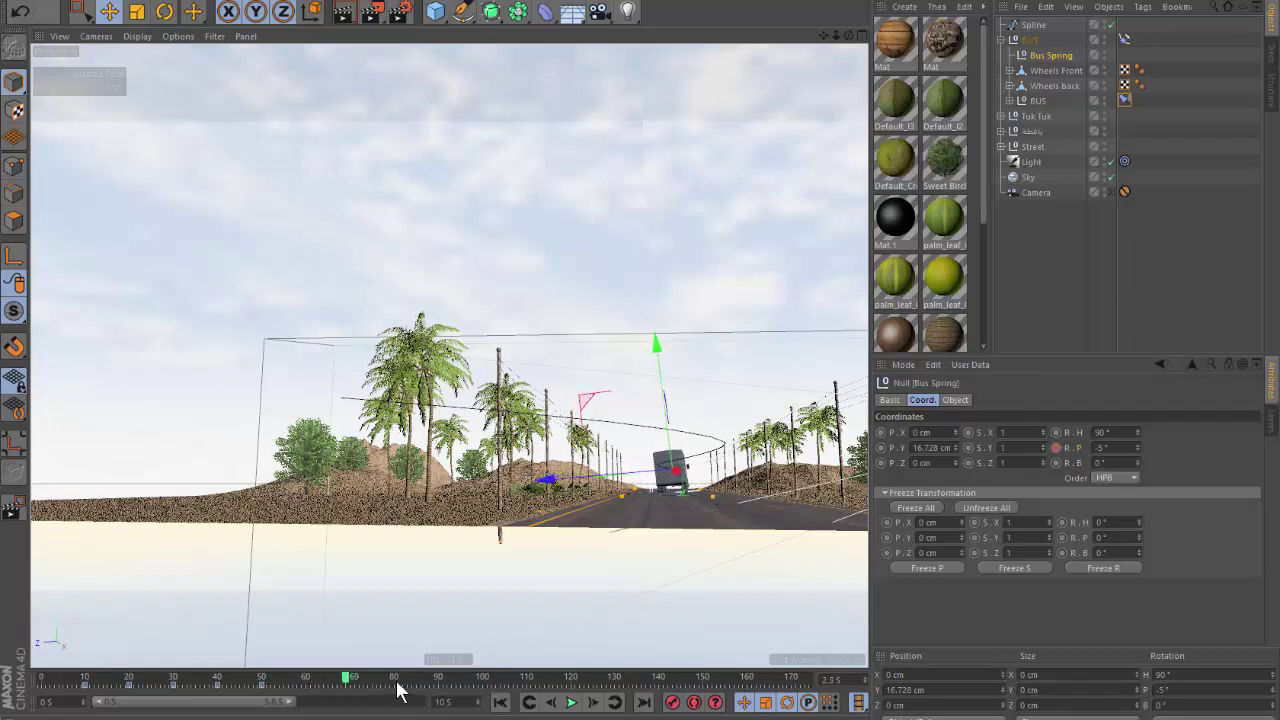
key("g")
key("g")
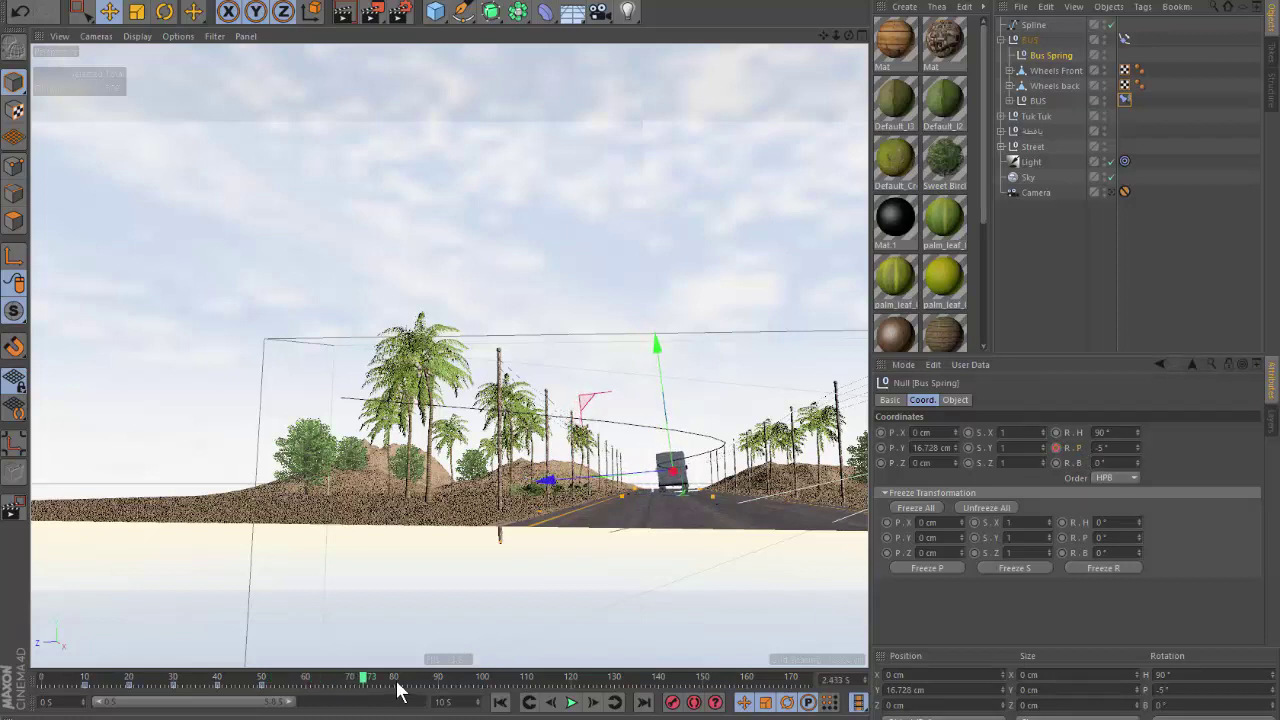
key("f")
key("f")
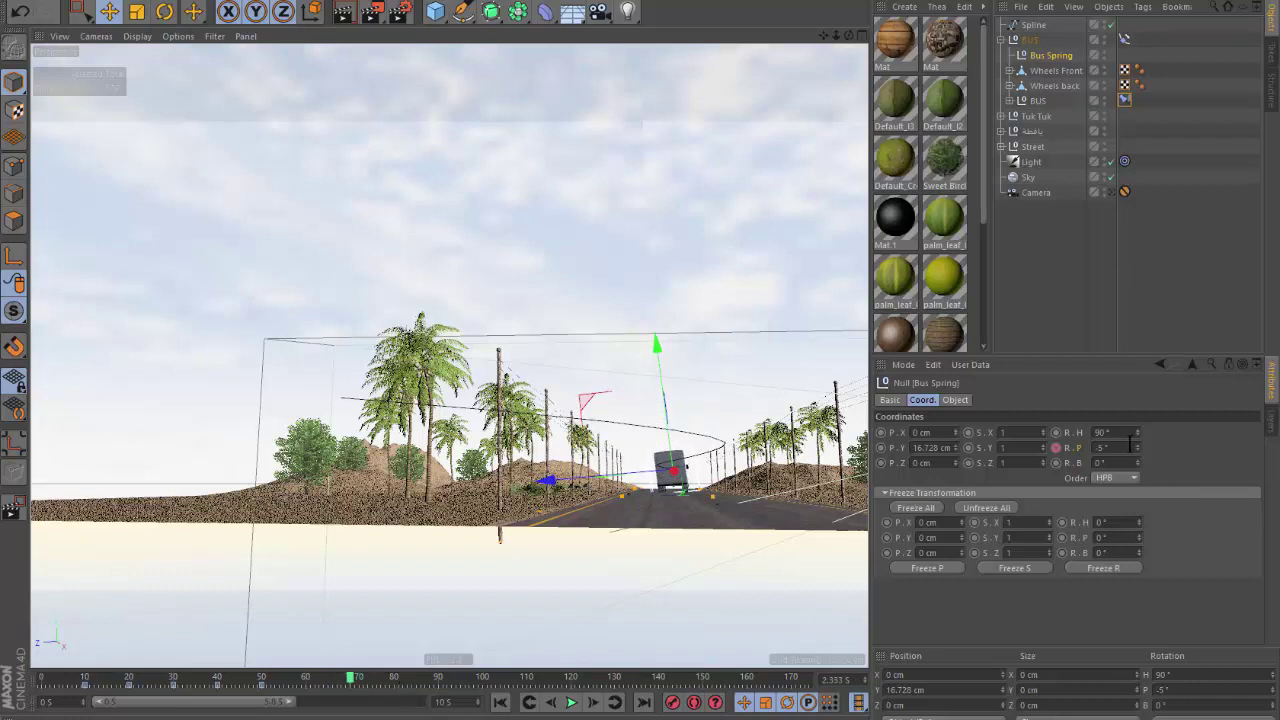
left_click(1128, 447)
scroll(1128, 447, "up", 3)
scroll(1128, 447, "up", 3)
scroll(1128, 447, "up", 2)
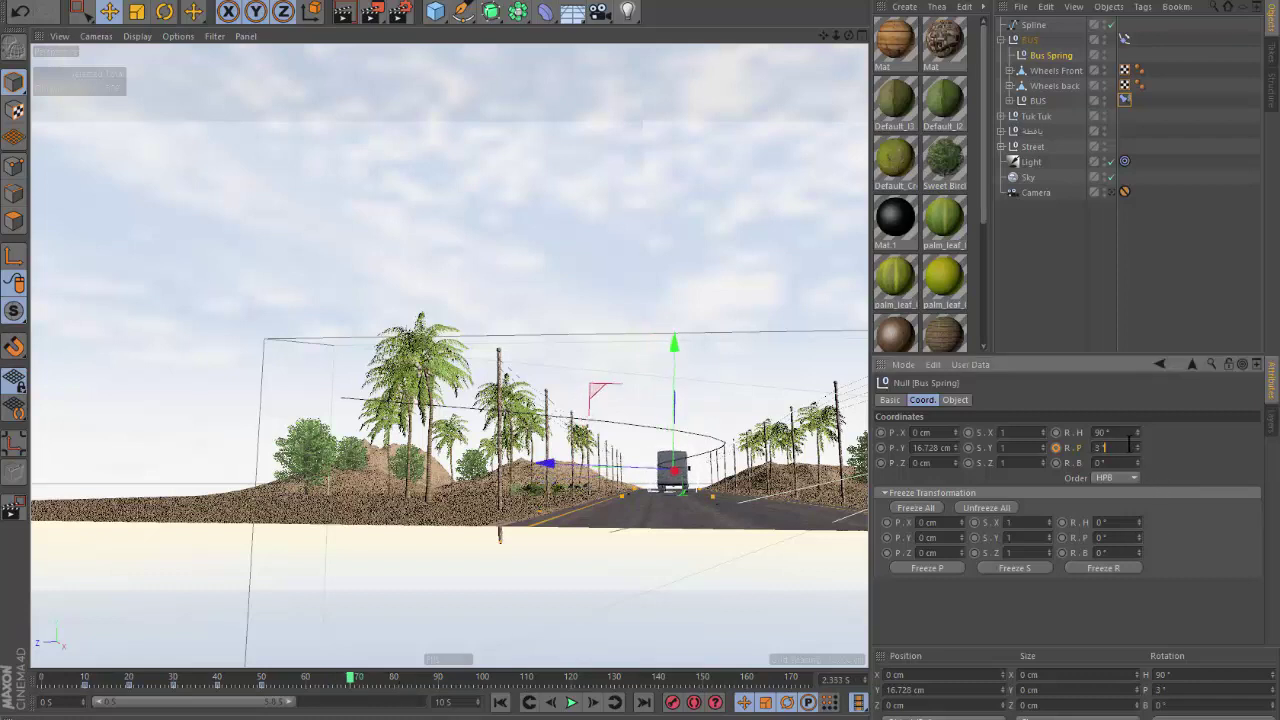
scroll(1129, 443, "up", 1)
scroll(1117, 449, "down", 1)
scroll(1117, 449, "down", 2)
scroll(1117, 449, "down", 1)
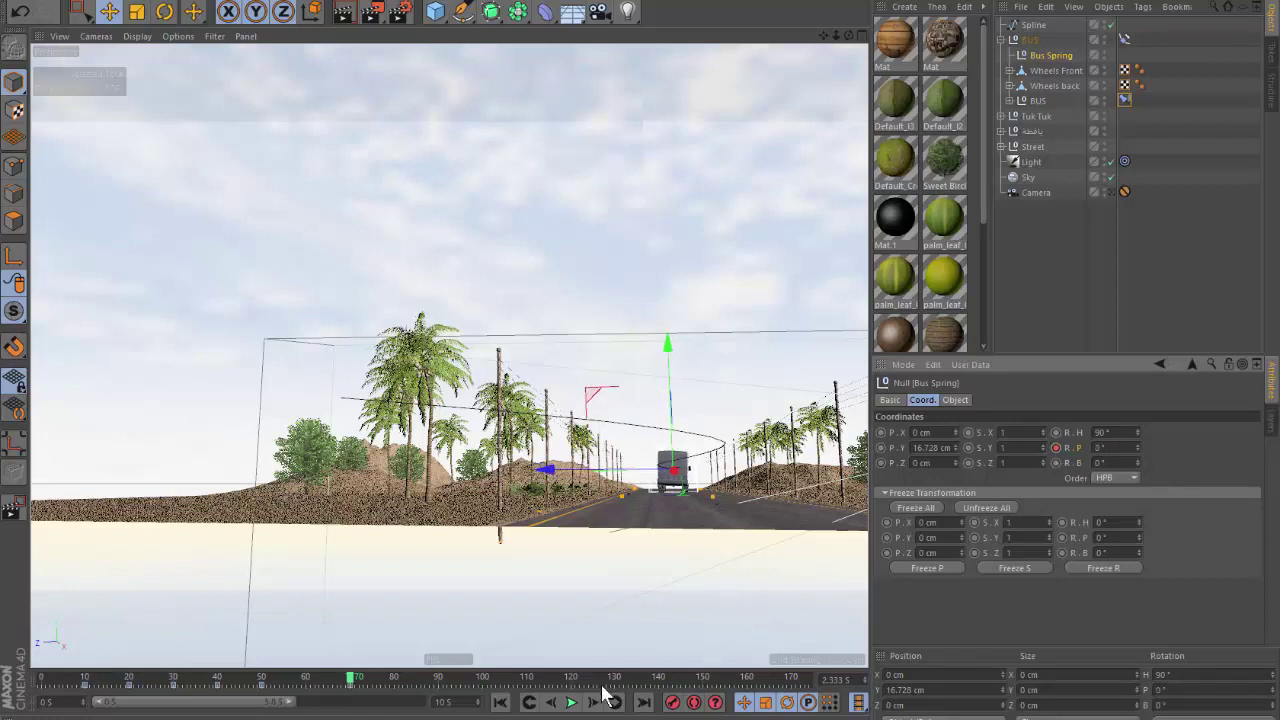
left_click(505, 703)
left_click(510, 705)
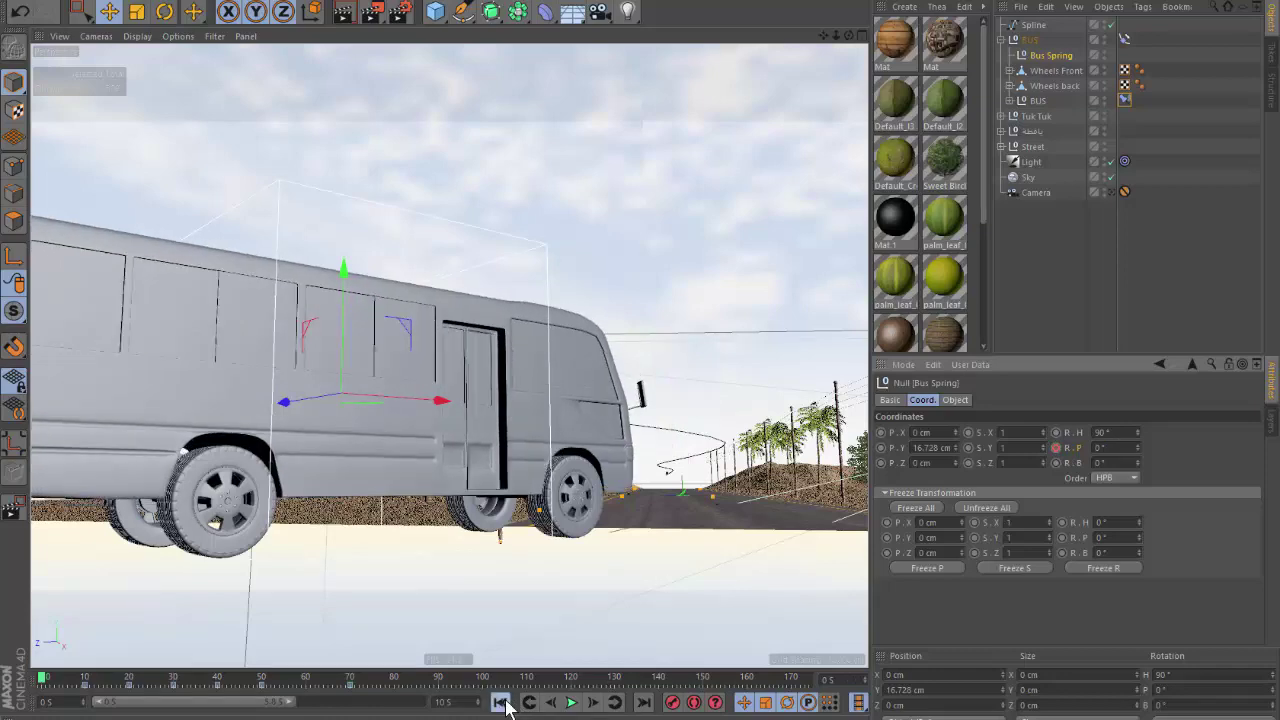
left_click(579, 703)
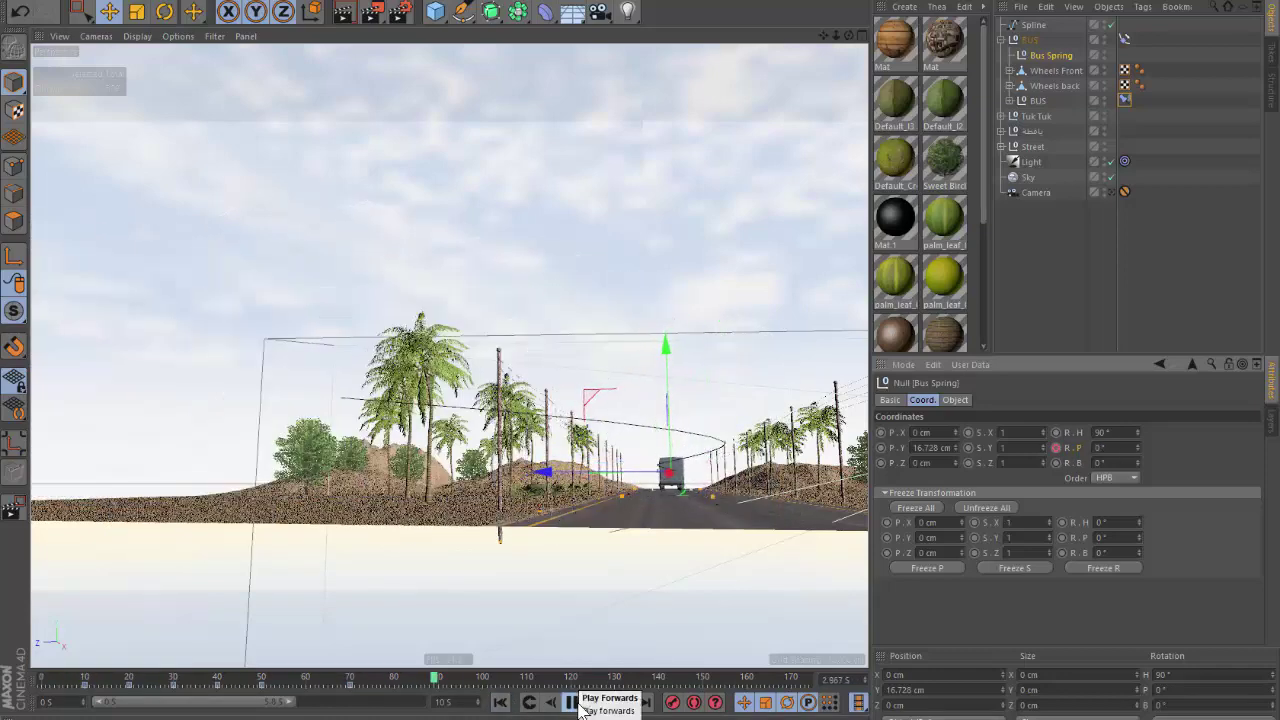
left_click(573, 703)
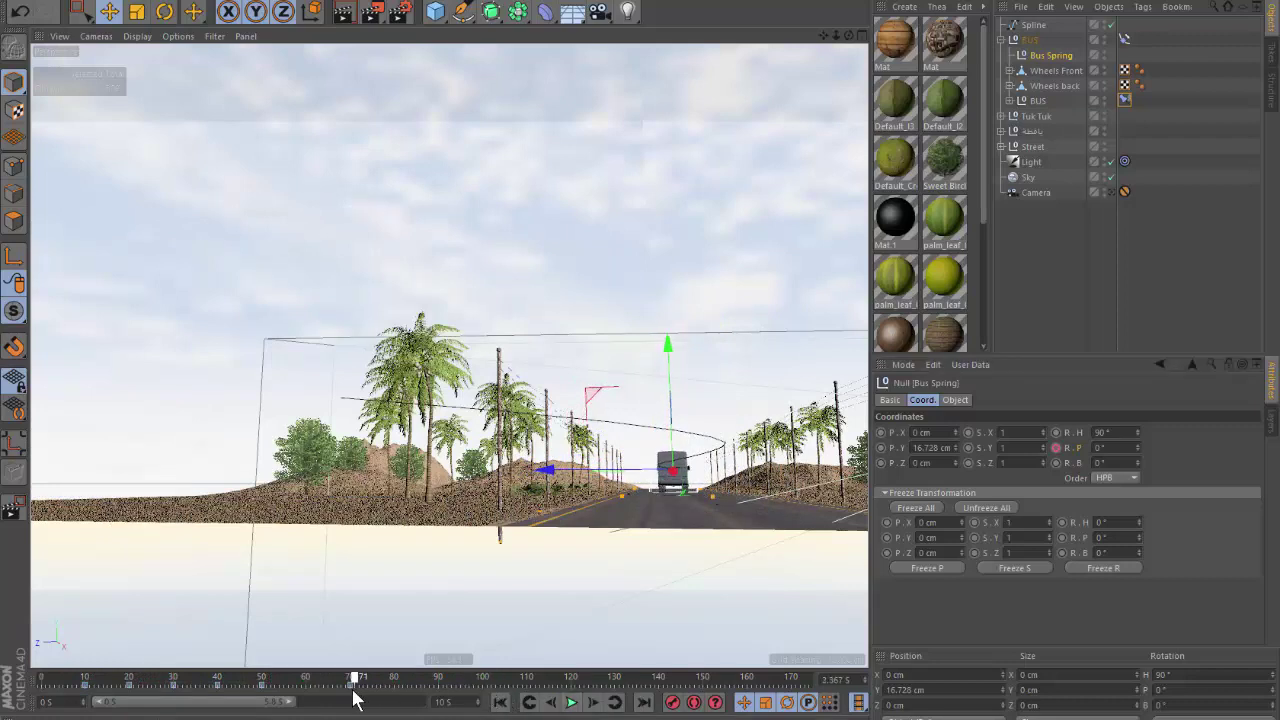
mouse_move(487, 690)
left_mouse_down()
mouse_move(352, 698)
mouse_move(353, 713)
left_mouse_up()
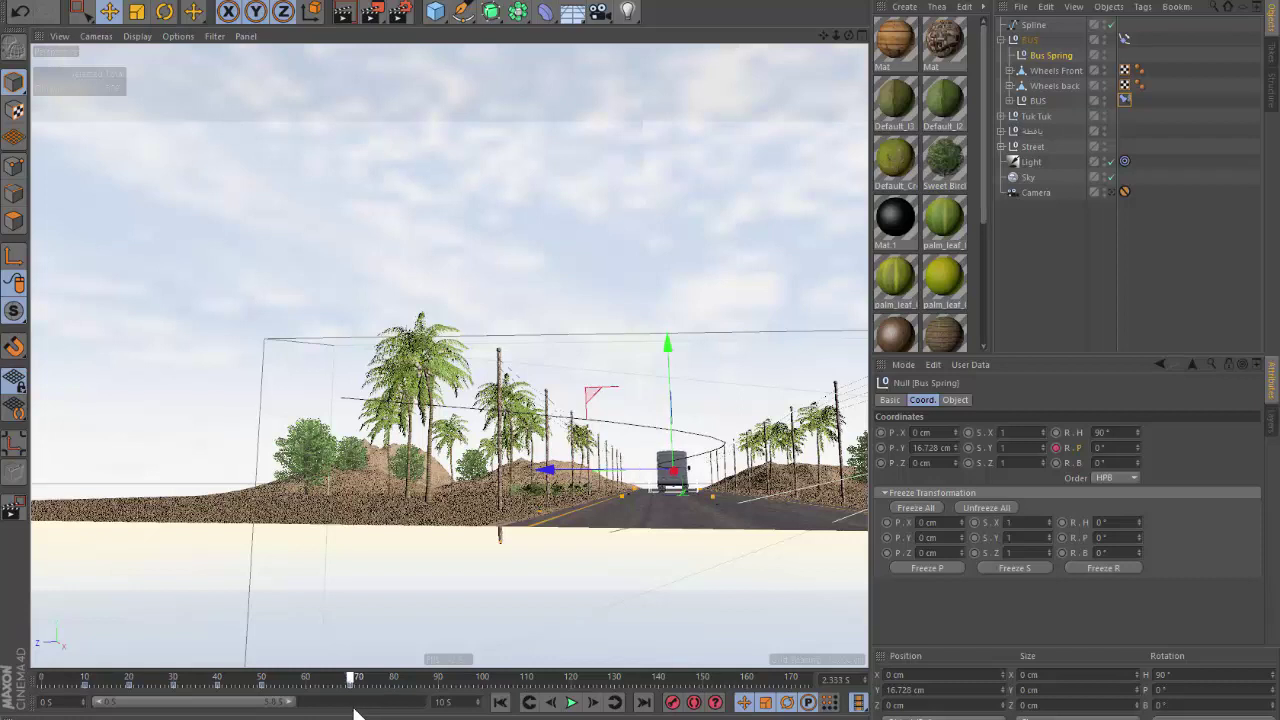
Step: Select both front wheel nulls under Wheels front and freeze their transformations
left_click(1049, 273)
left_click(500, 702)
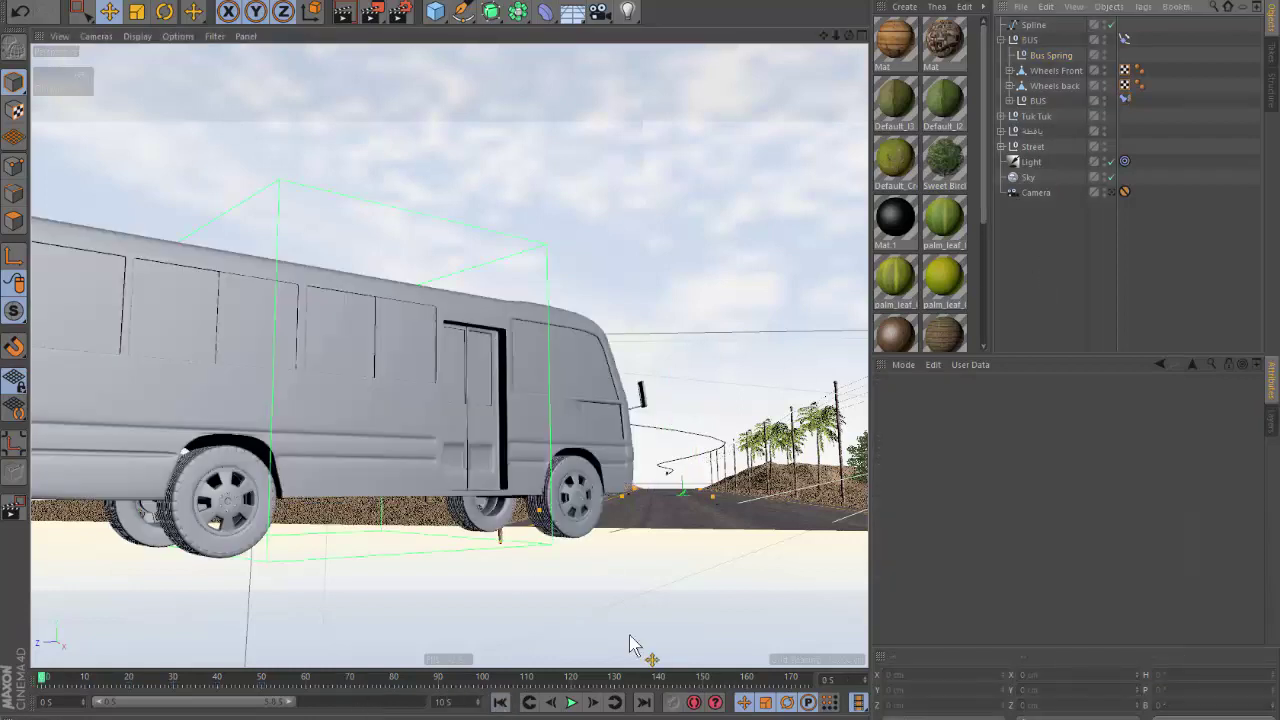
left_click(588, 520)
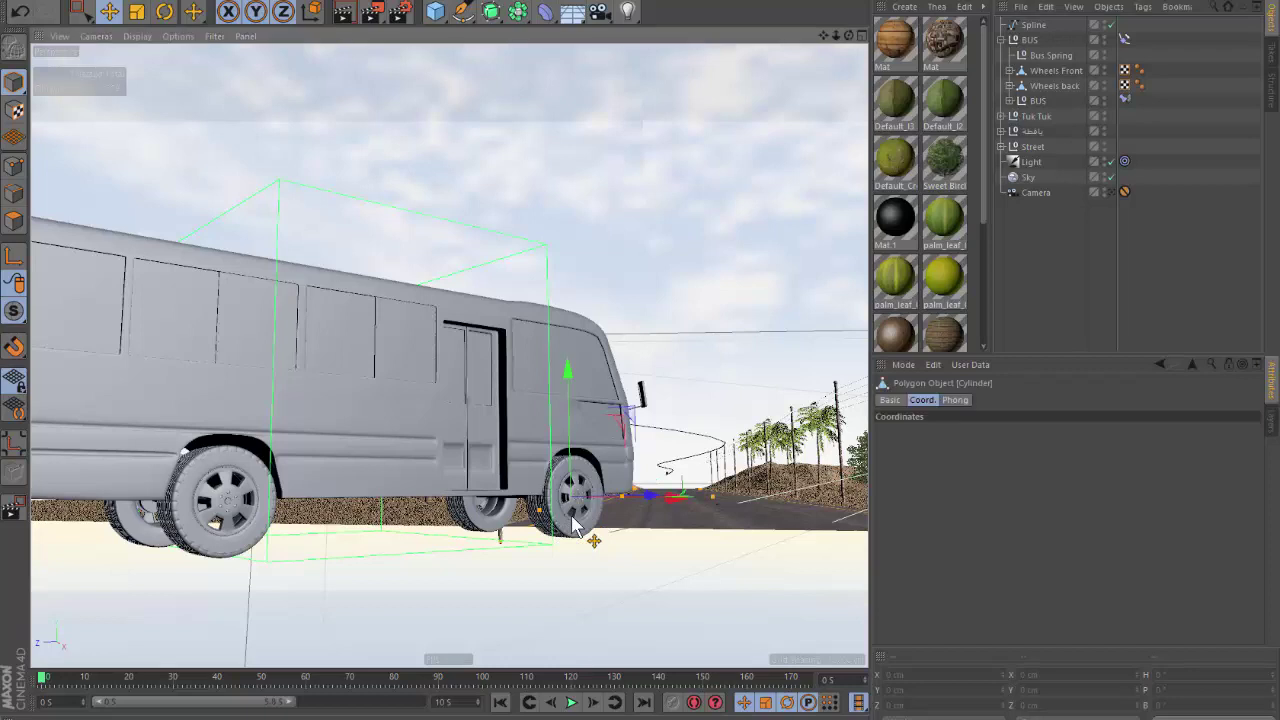
left_click(1020, 72)
left_click(1007, 70)
left_click(1059, 86)
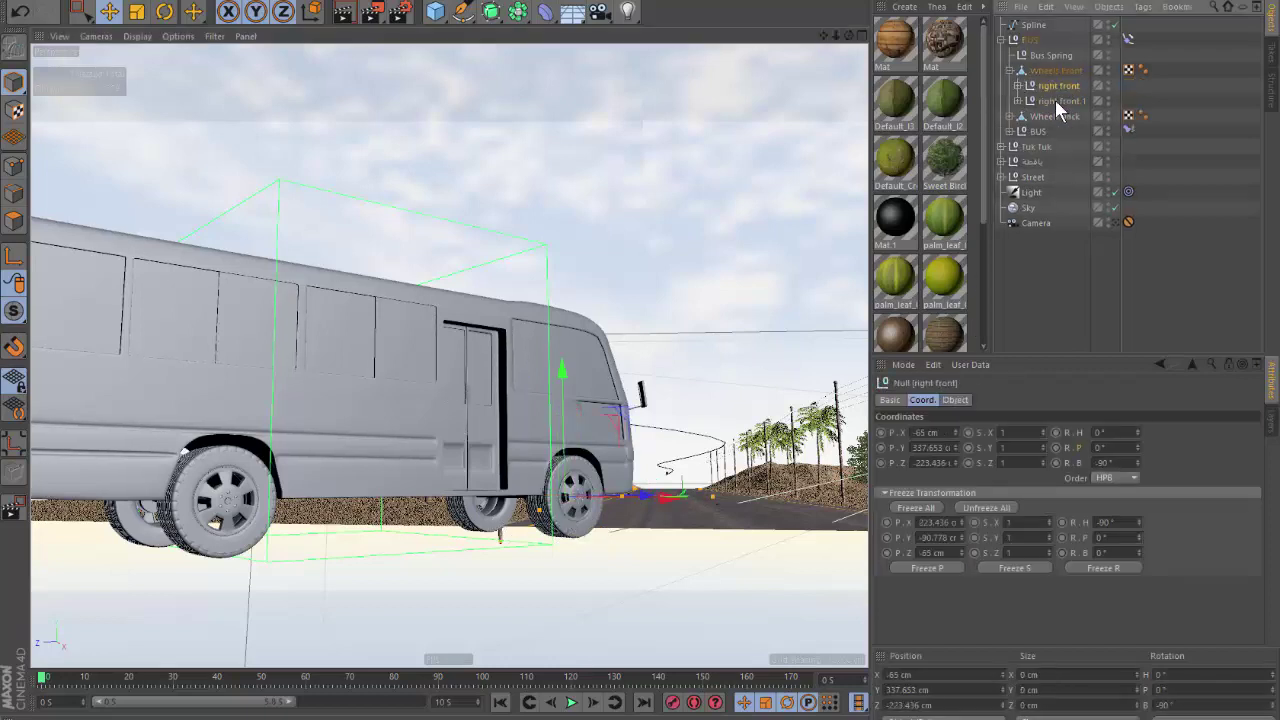
left_click(1055, 98, "ctrl")
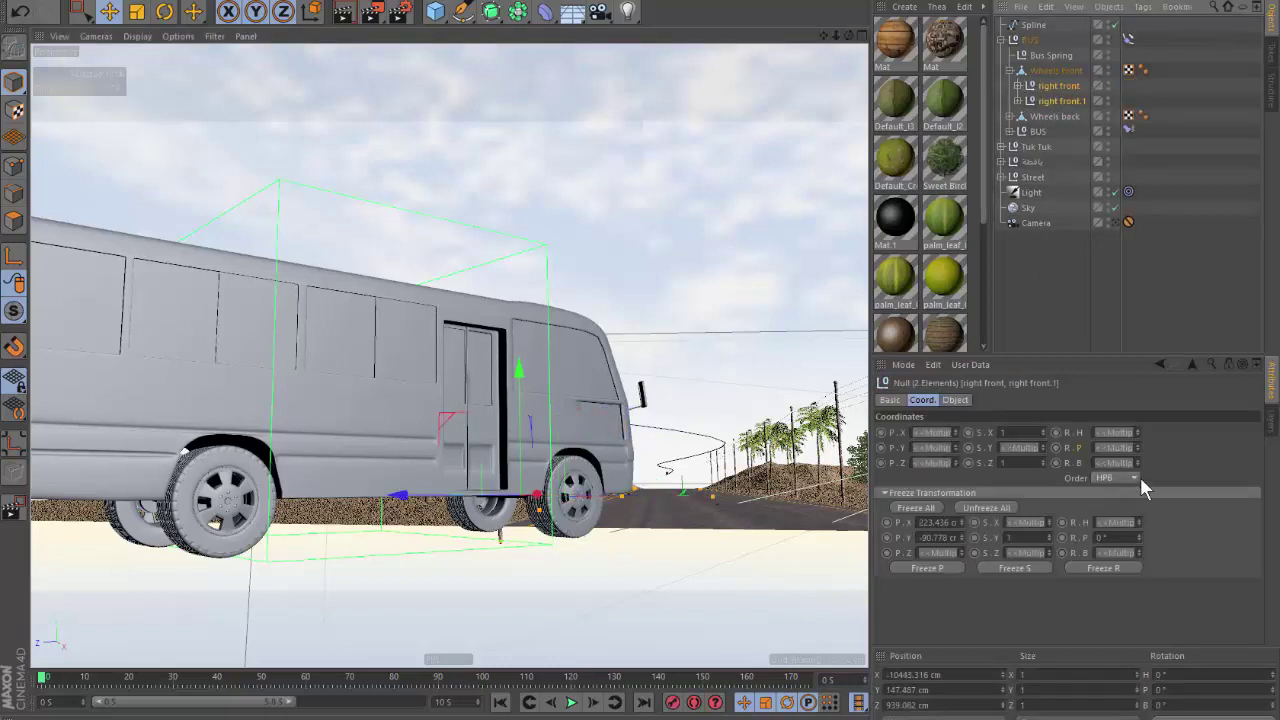
left_click(924, 505)
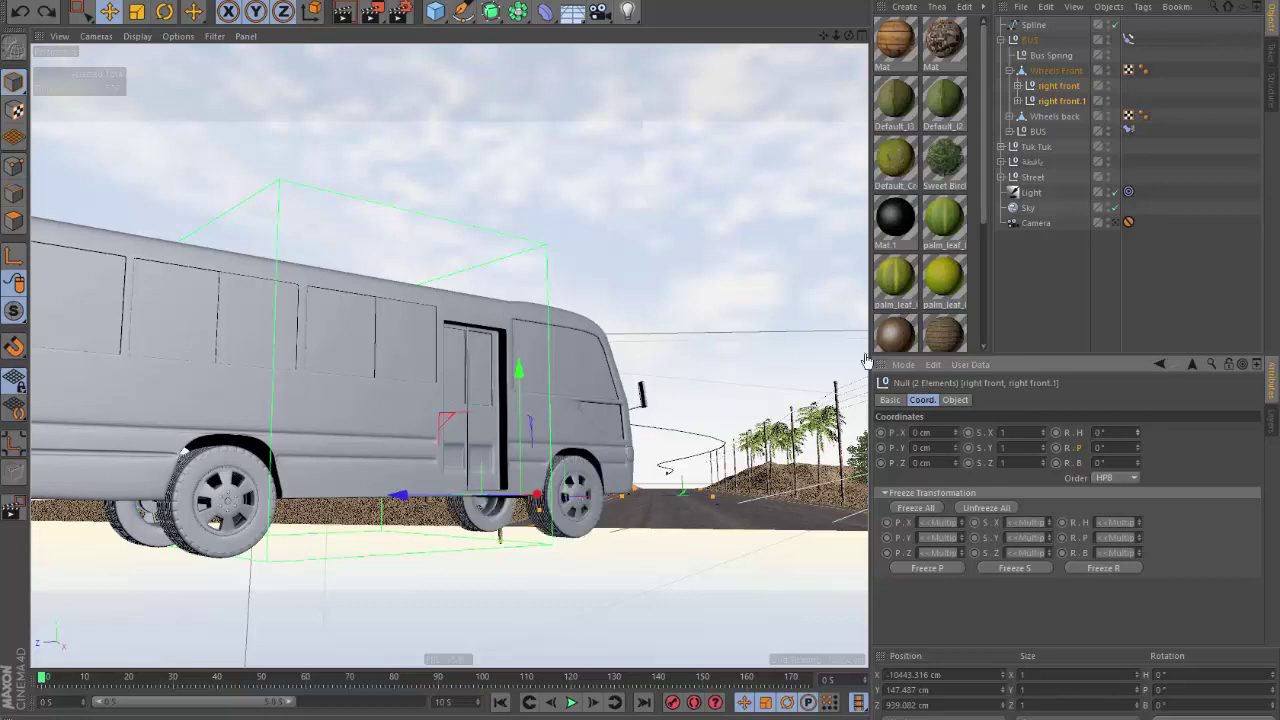
Step: Test the front wheels' steering by dragging R.H, then undo back to 0° heading
key("r")
left_click(966, 400)
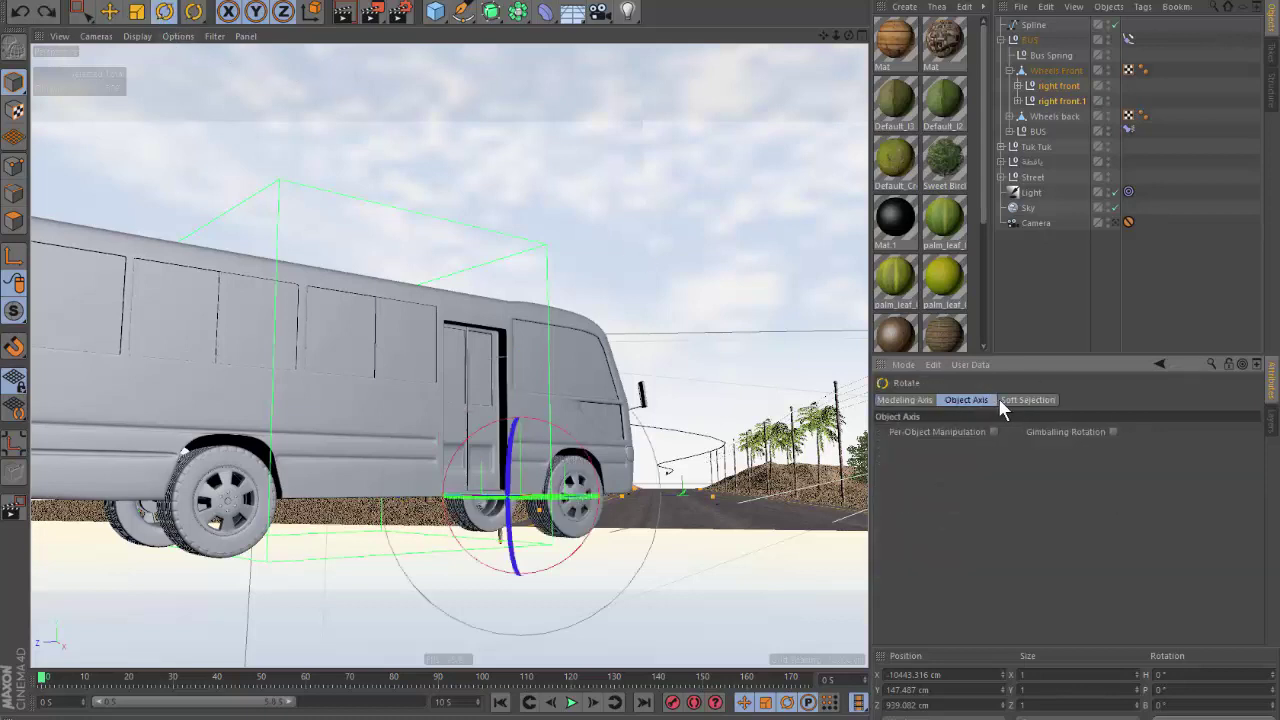
left_click(1066, 97, "shift")
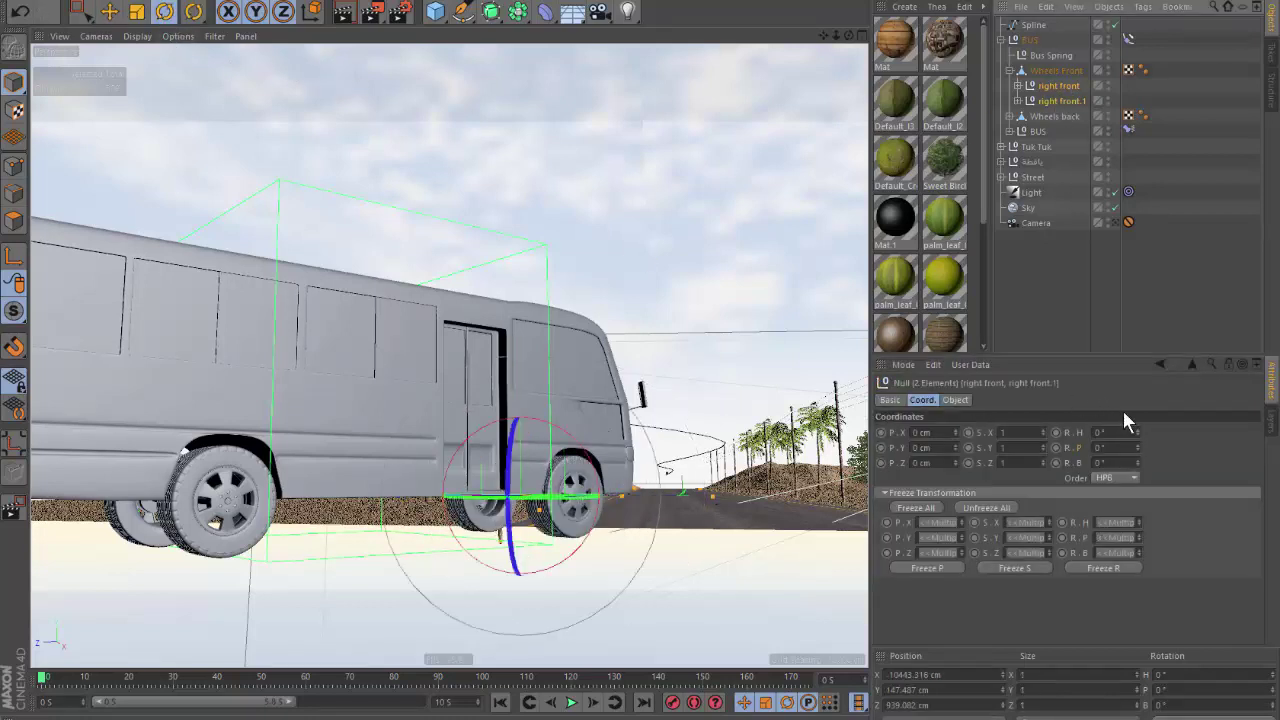
left_click_drag(1137, 432, 1137, 432)
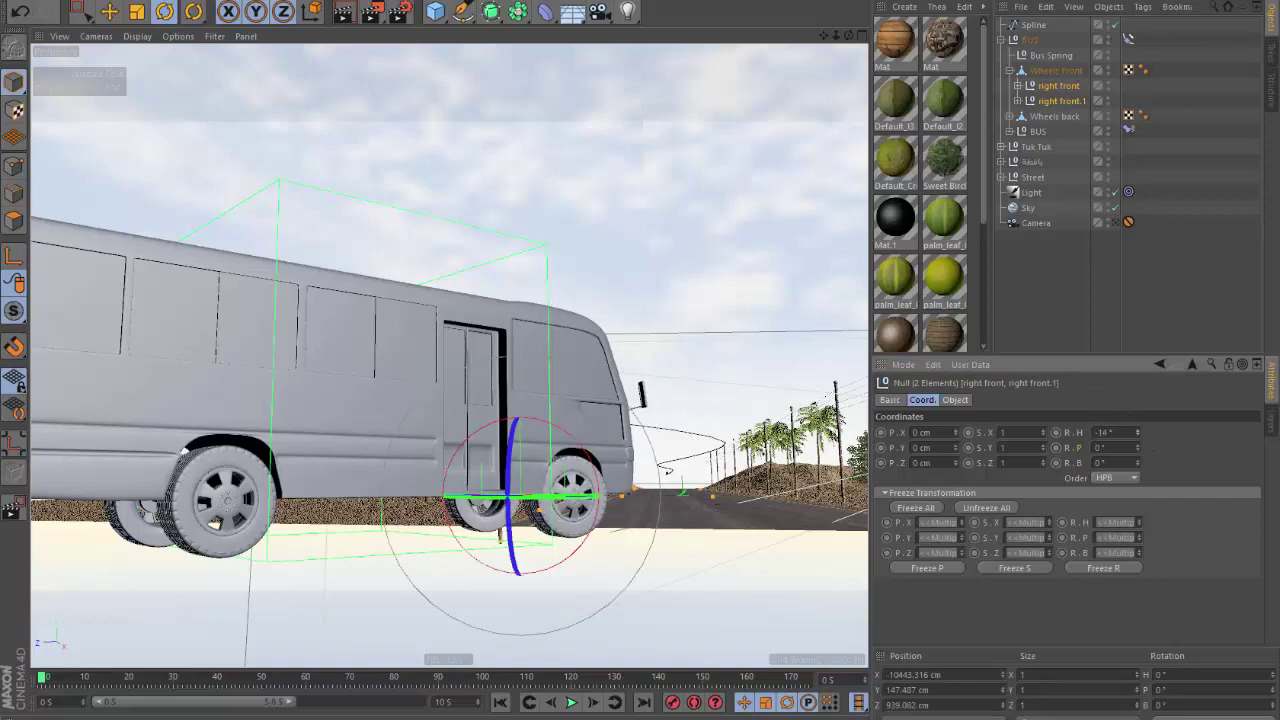
left_click_drag(575, 540, 590, 520, "alt")
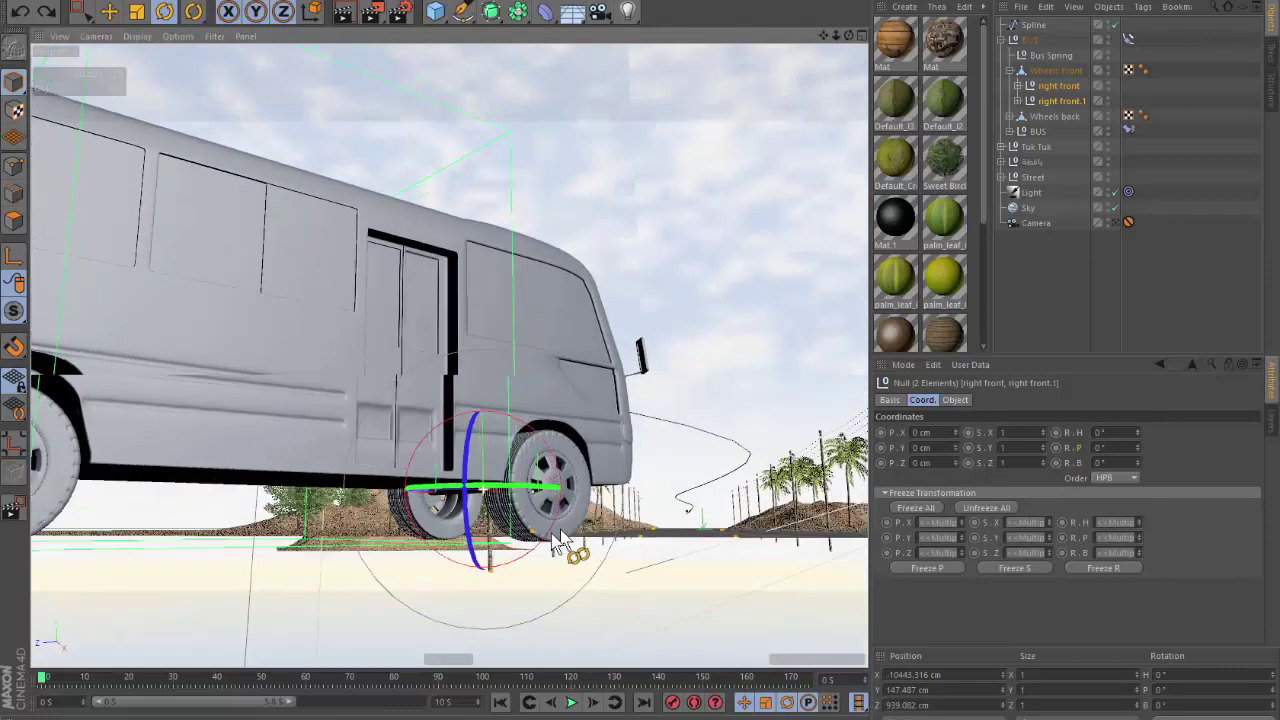
left_click_drag(1139, 432, 1138, 425)
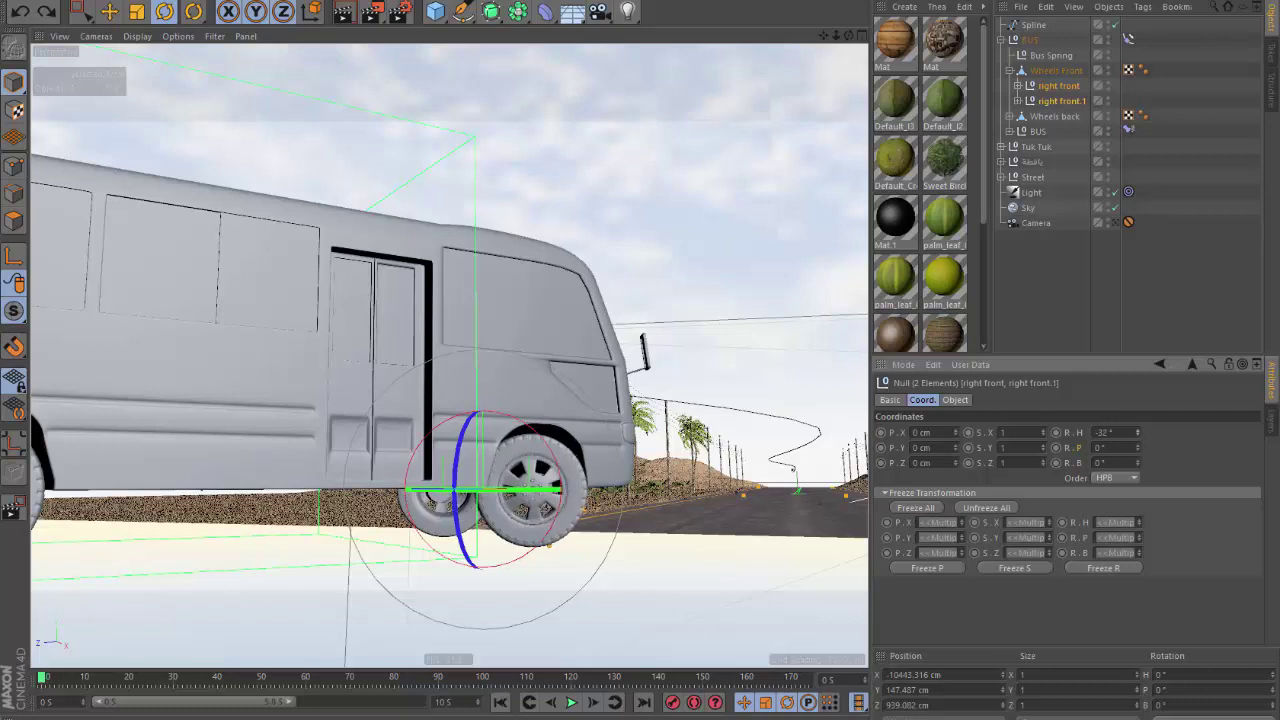
left_click_drag(1138, 432, 982, 452)
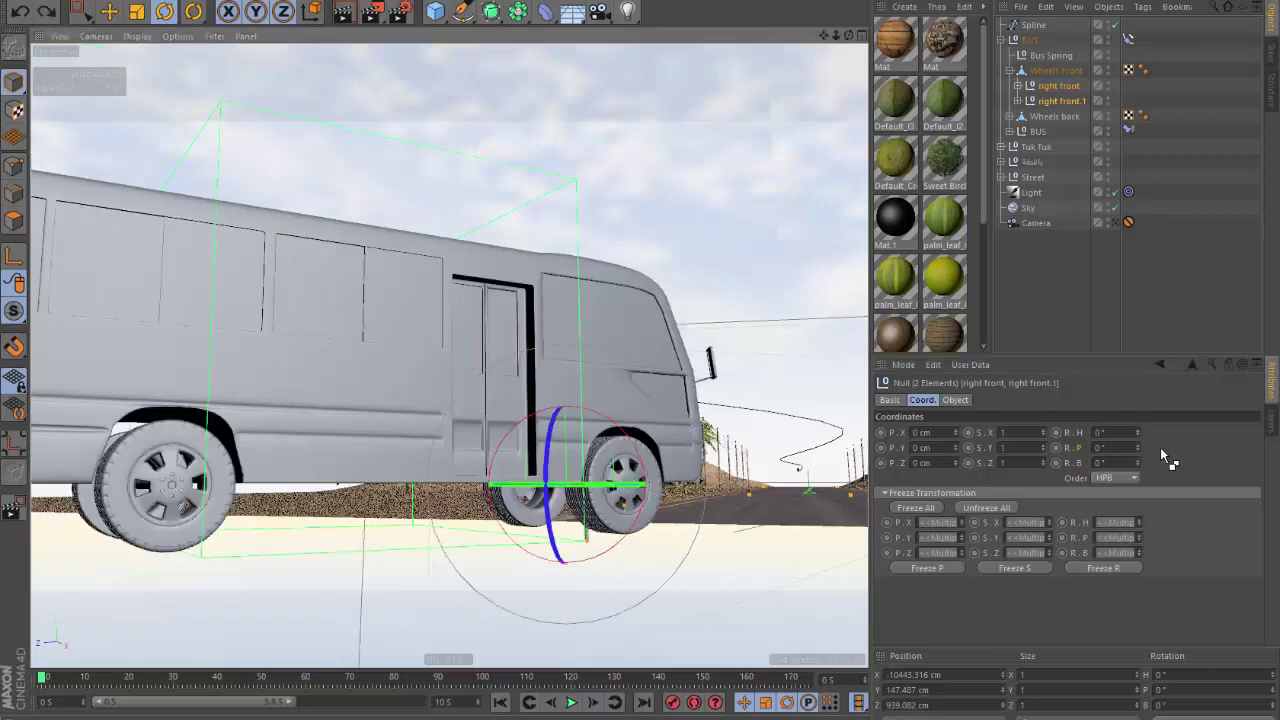
left_click_drag(1135, 433, 1135, 428)
key("ctrl+z")
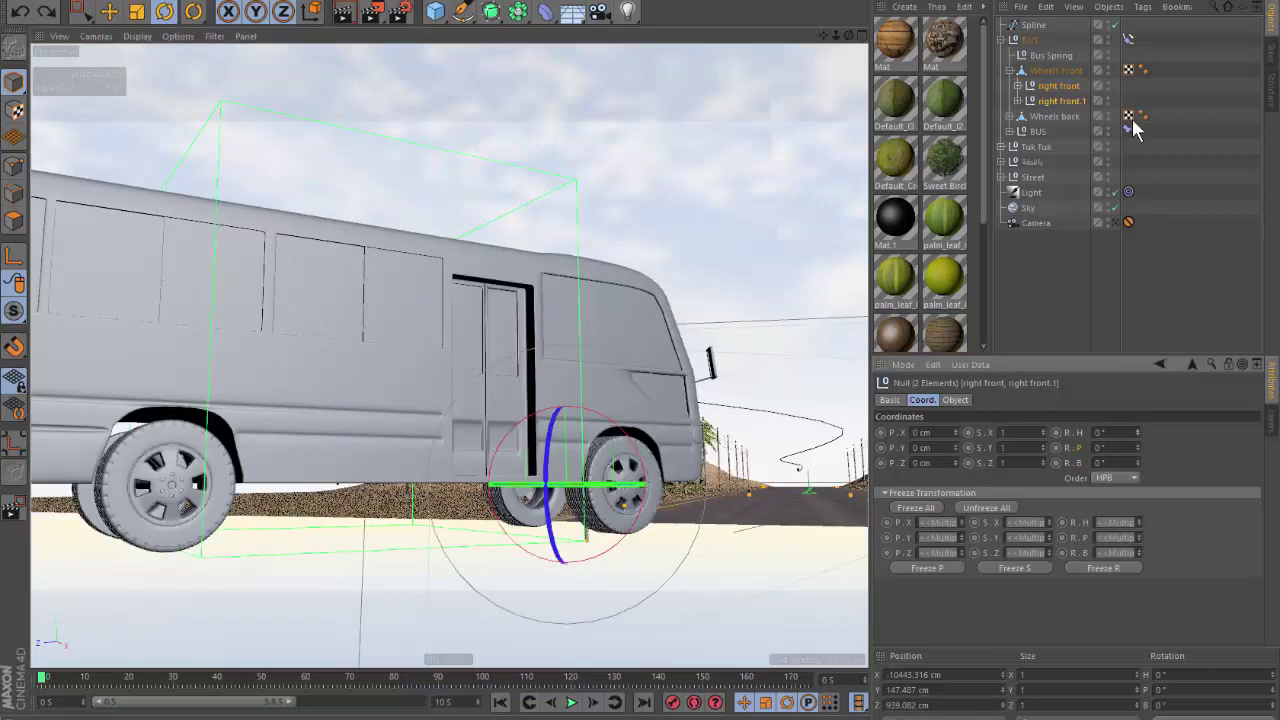
Step: Select both rear wheel nulls and test their roll with R.P
left_click(1011, 116)
left_click(1048, 131)
left_click(1046, 146, "shift")
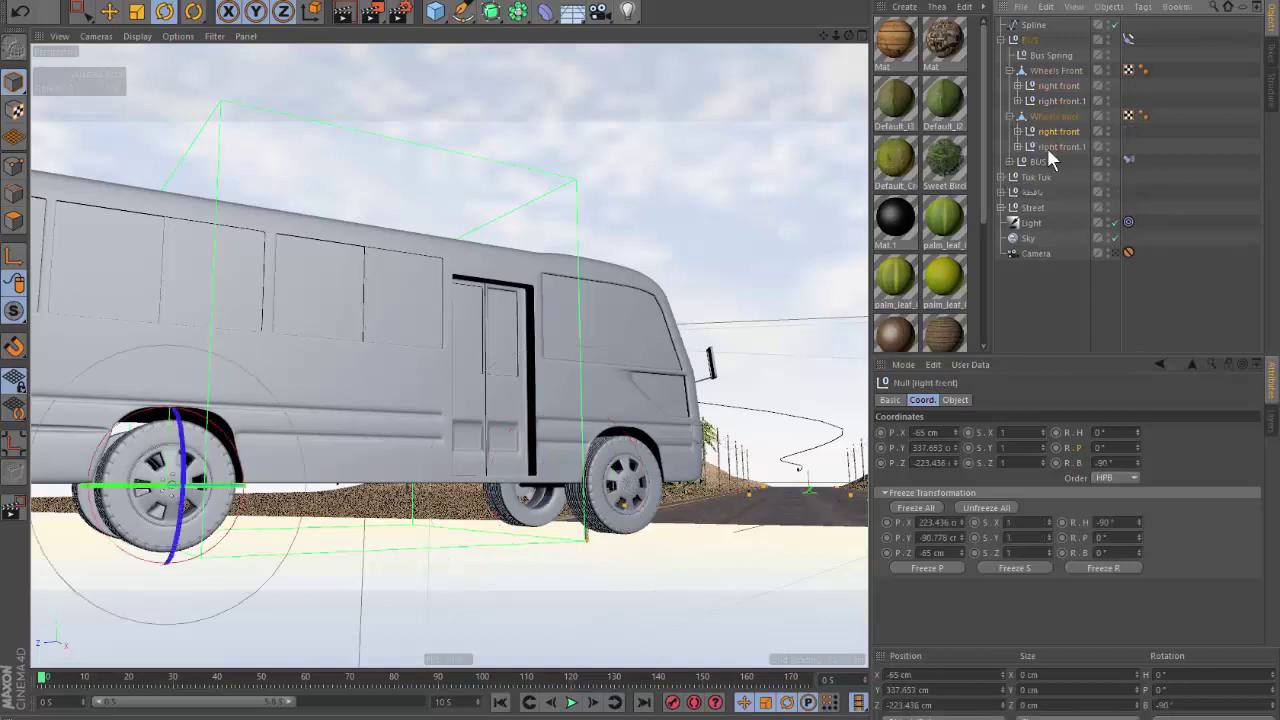
left_click_drag(1137, 447, 1139, 451)
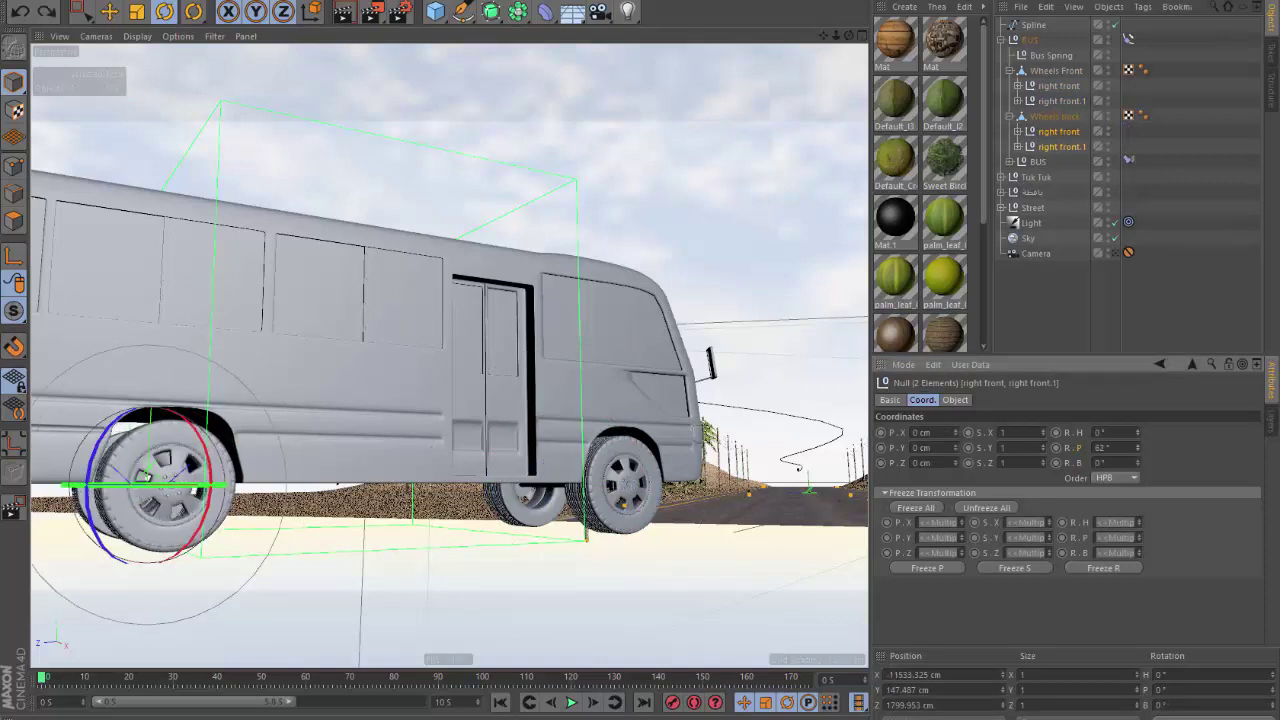
mouse_move(441, 300)
left_mouse_down("alt")
mouse_move(288, 423)
mouse_move(471, 337)
mouse_move(155, 30)
left_mouse_up("alt")
Step: Switch the viewport to Gouraud Shading (Lines) and turn off the scene light
left_click(137, 35)
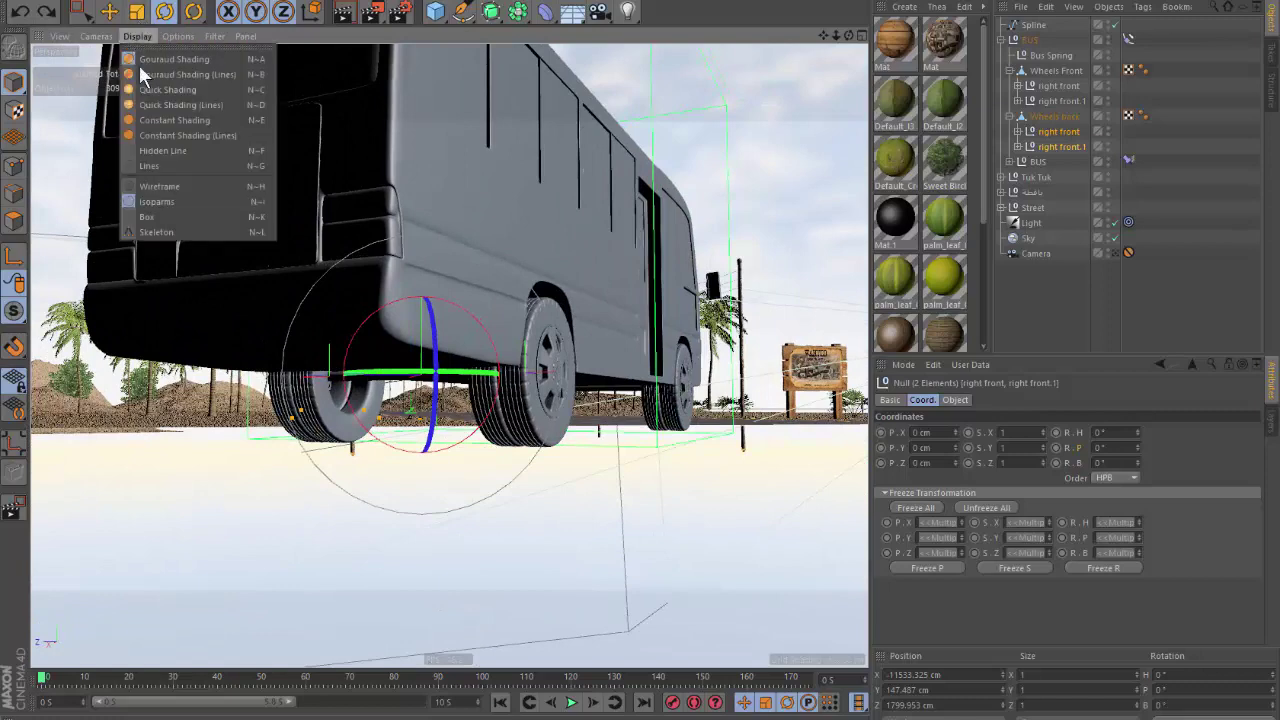
left_click(165, 62)
left_click(1090, 150)
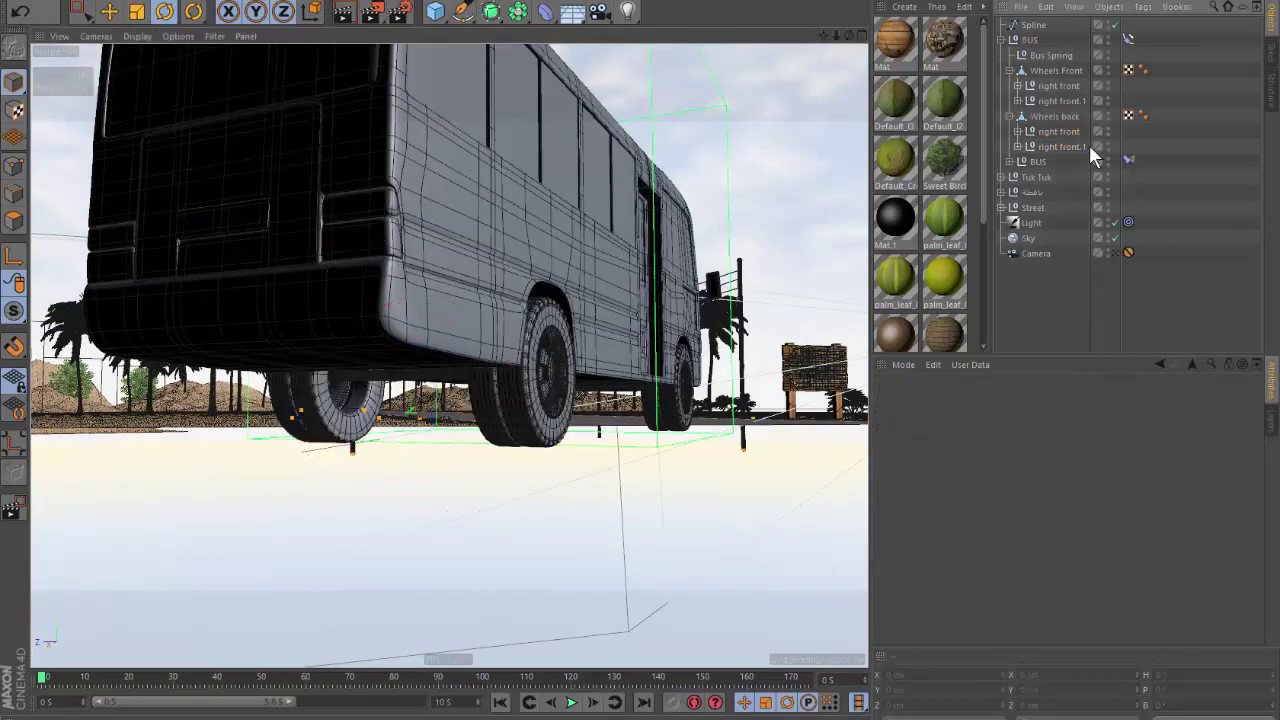
left_click(1115, 222)
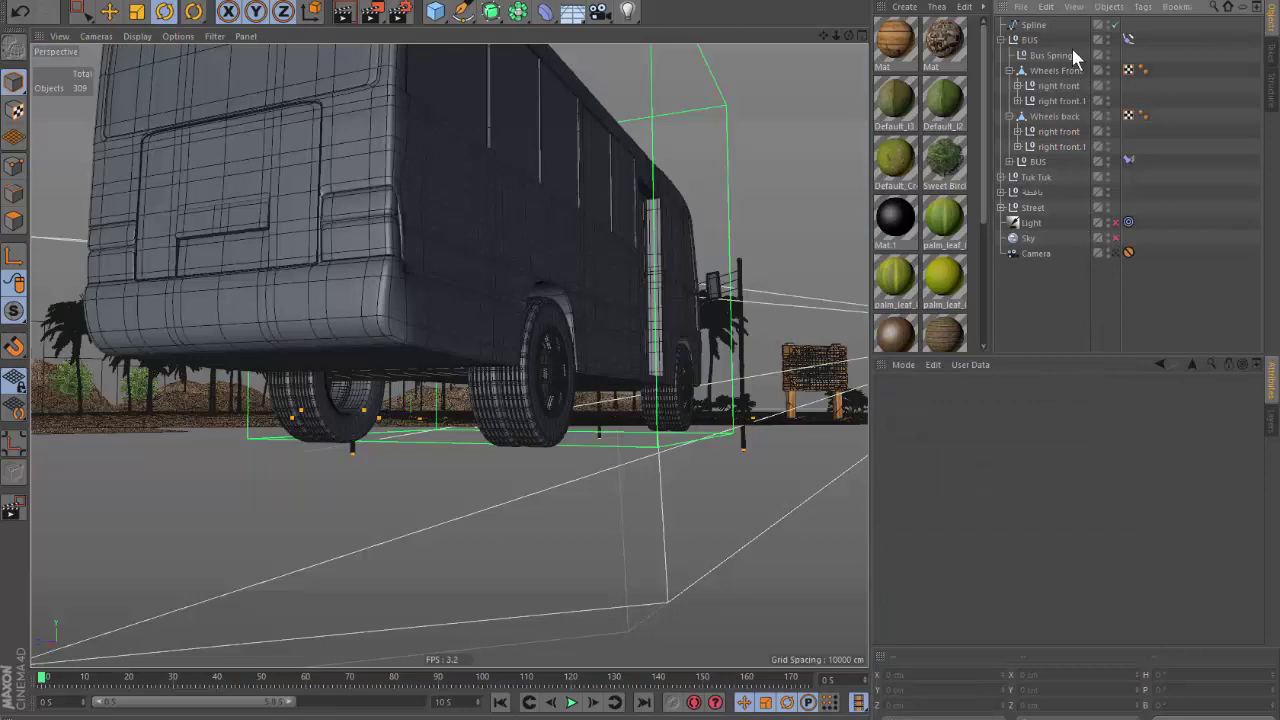
Step: Turn the second rear wheel 180° in heading, compare both wheels' roll, and reset to 0°
left_click(1075, 131)
left_click(1068, 146, "shift")
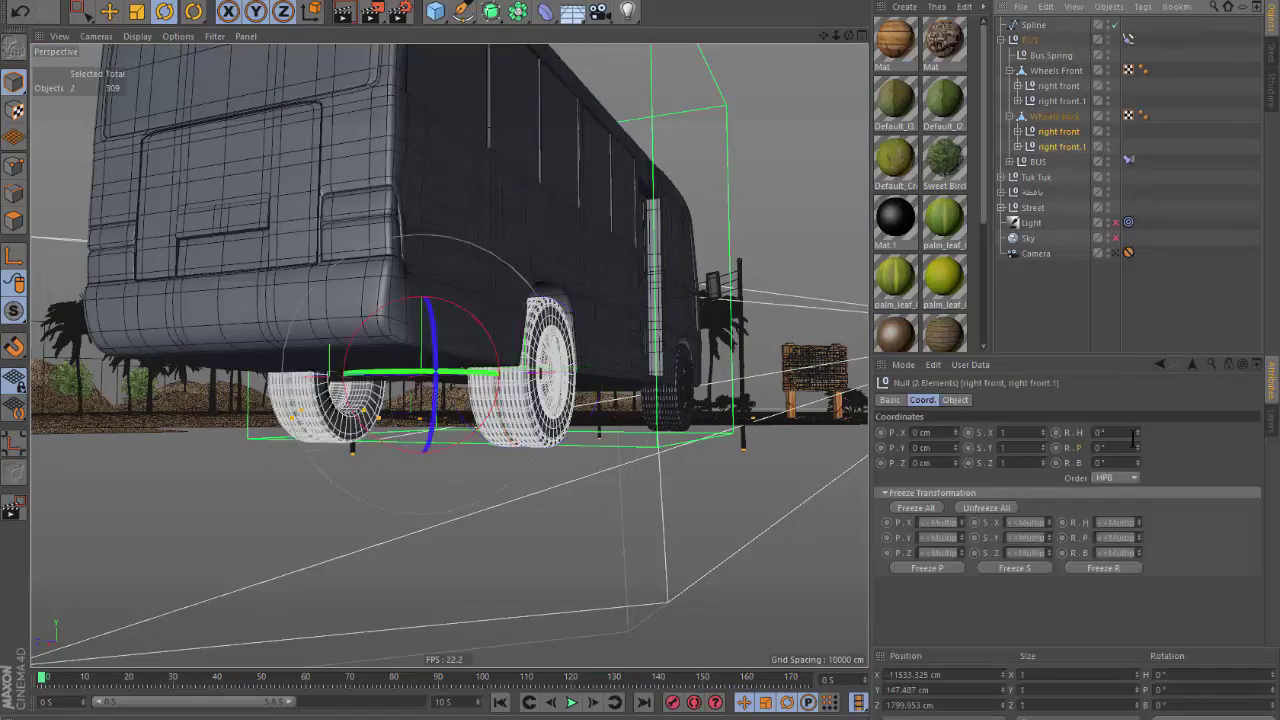
left_click_drag(1136, 447, 1134, 451)
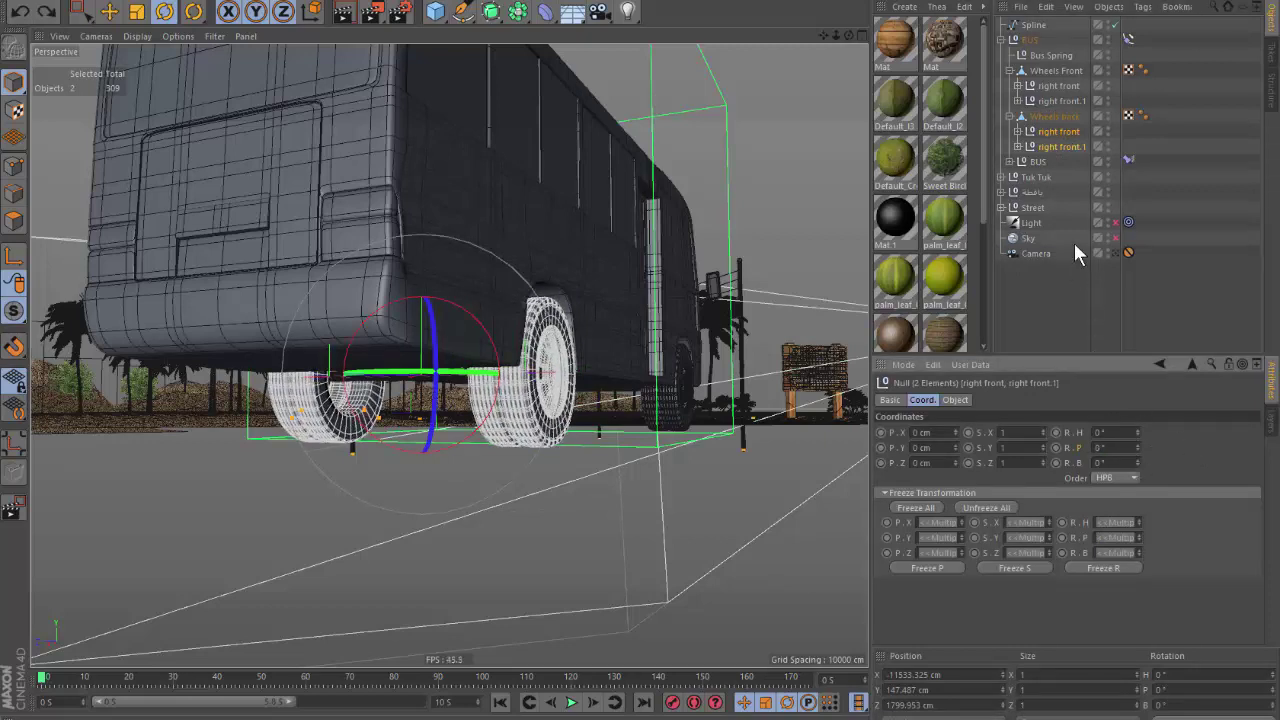
left_click(1058, 146)
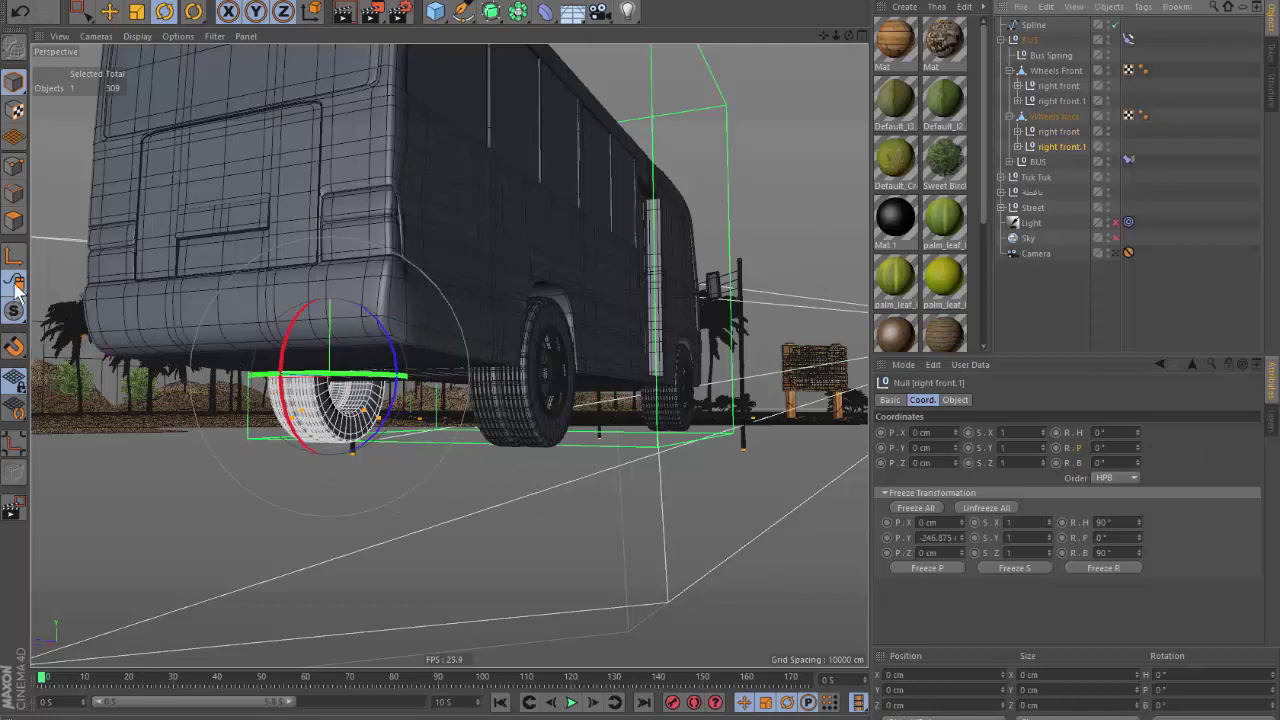
left_click_drag(347, 375, 683, 368)
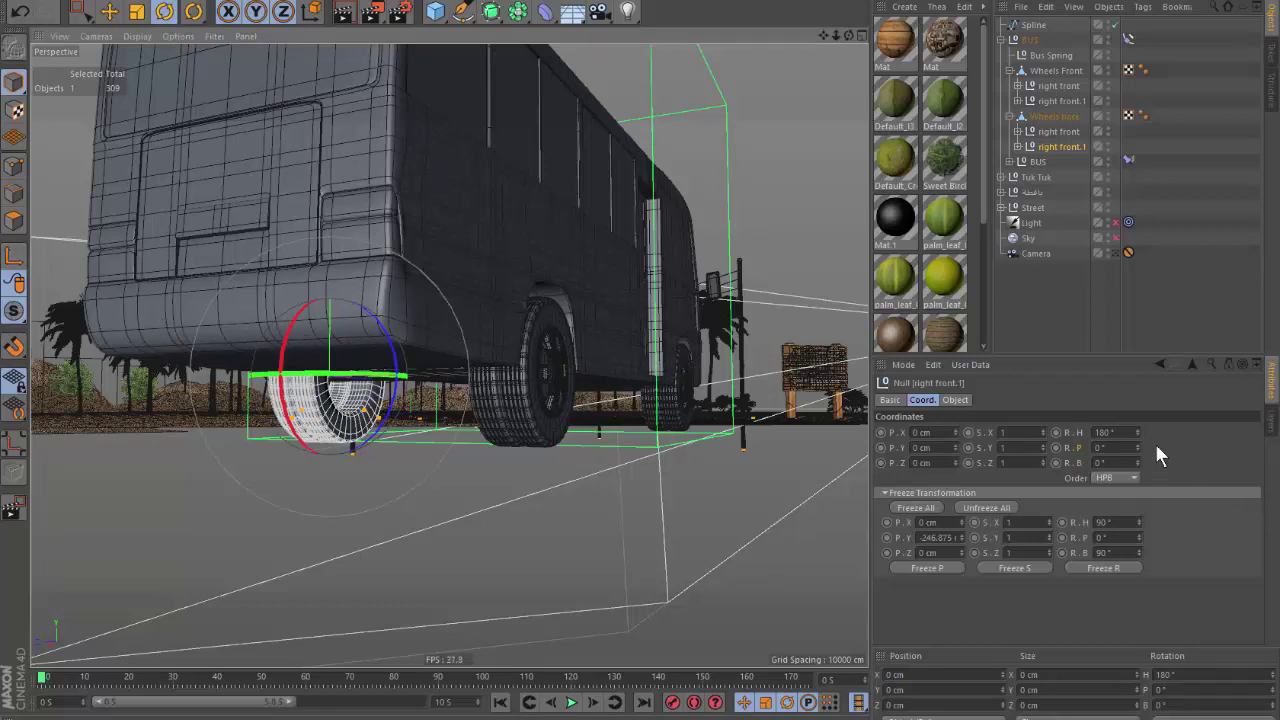
left_click_drag(1140, 443, 1144, 397)
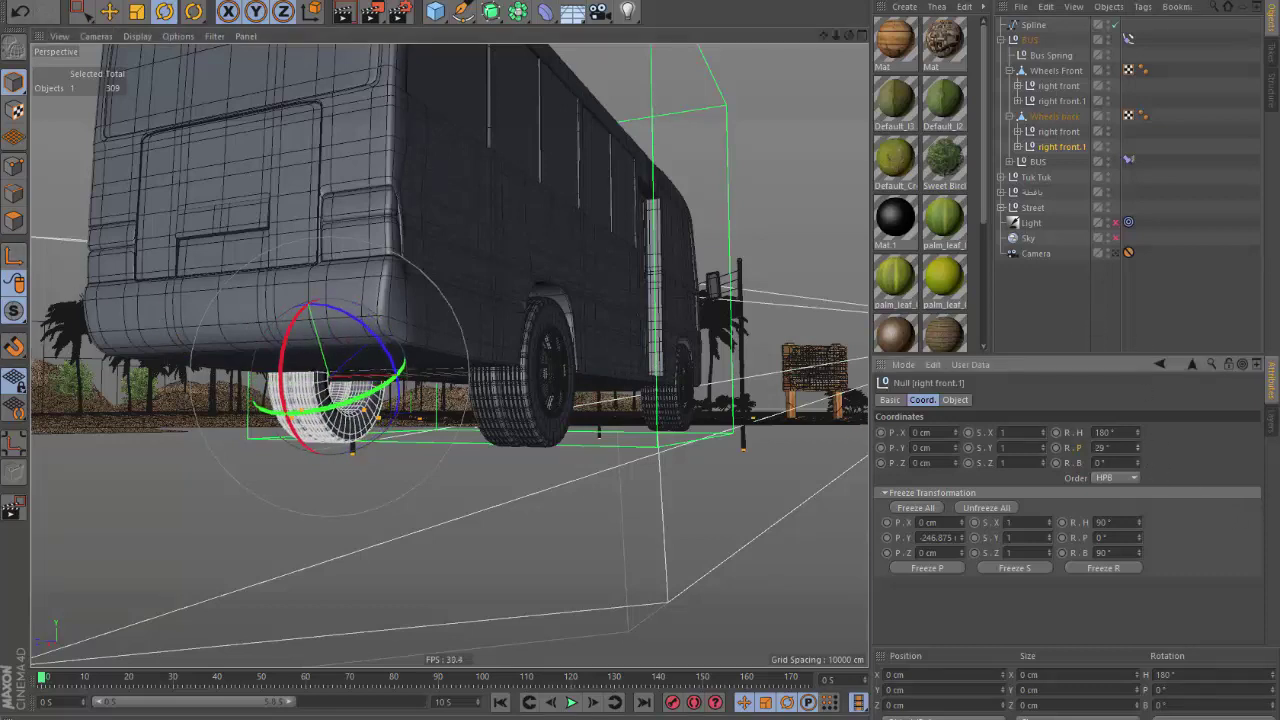
left_click(1058, 131, "ctrl")
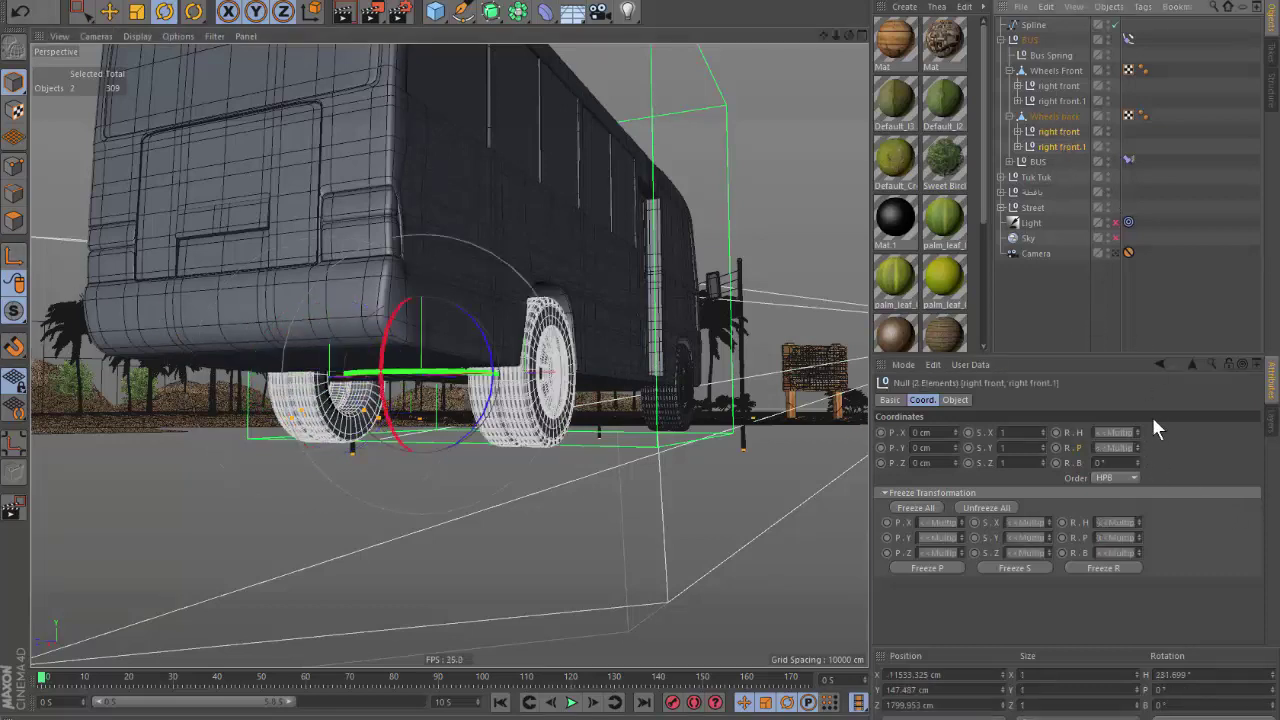
left_click_drag(1138, 447, 1142, 400)
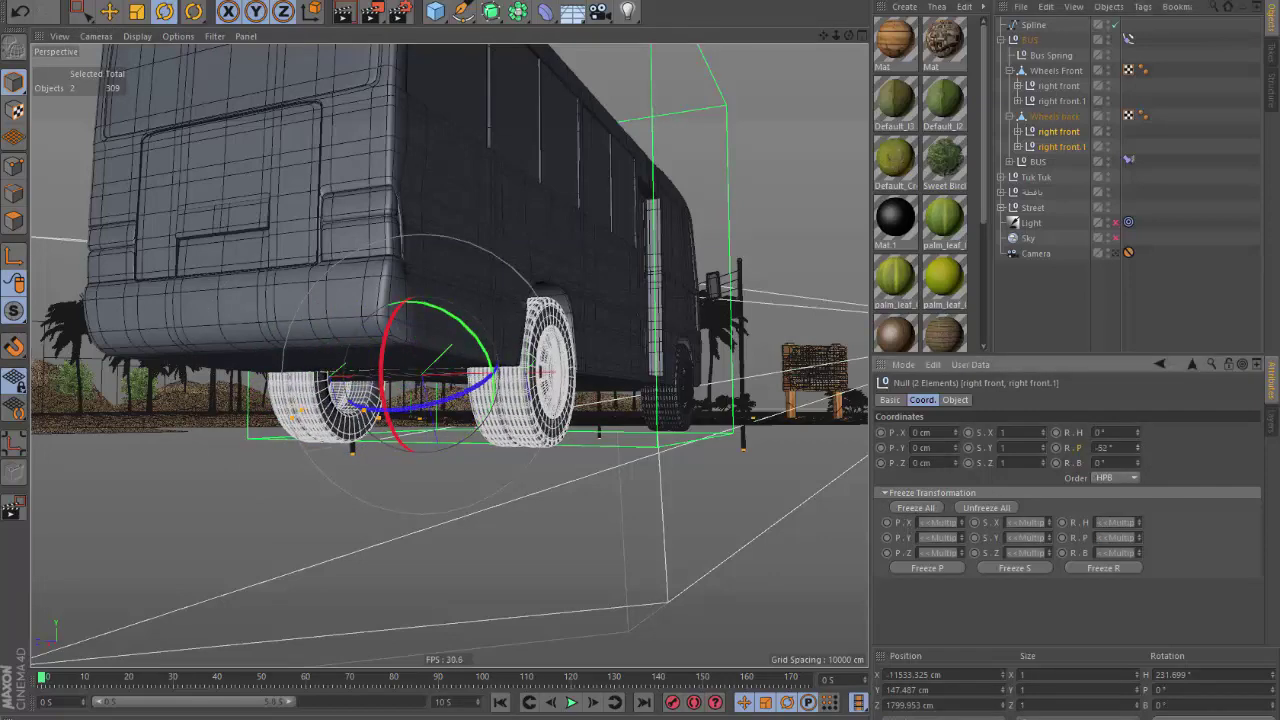
left_click_drag(1140, 447, 747, 475)
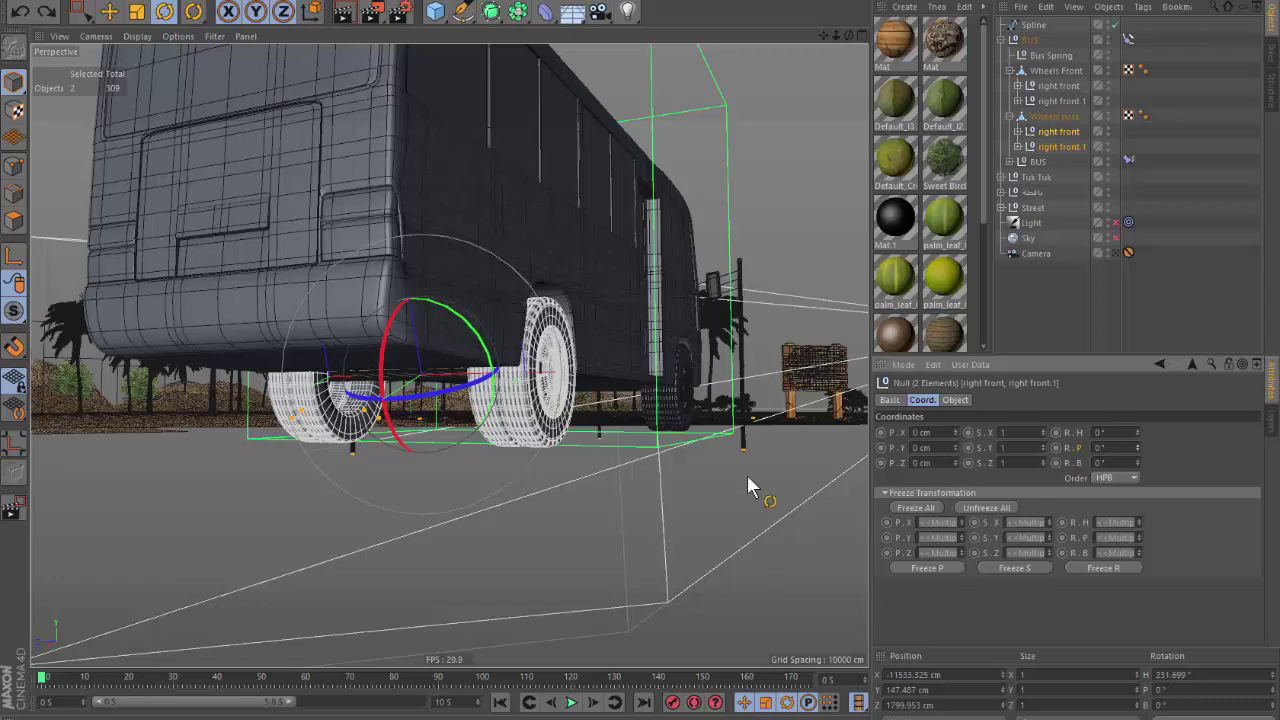
left_click(1049, 100)
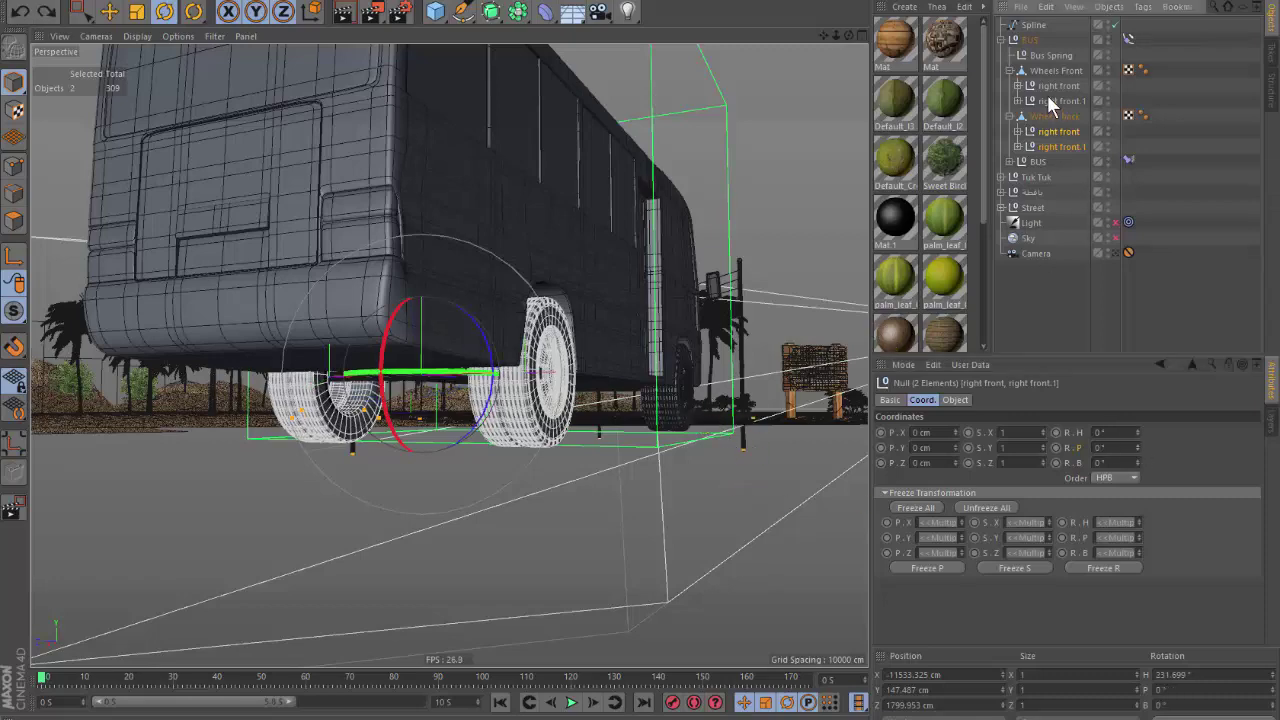
Step: Rotate the second front wheel null to -180° heading and freeze its rotation
left_click(1049, 85)
key("o")
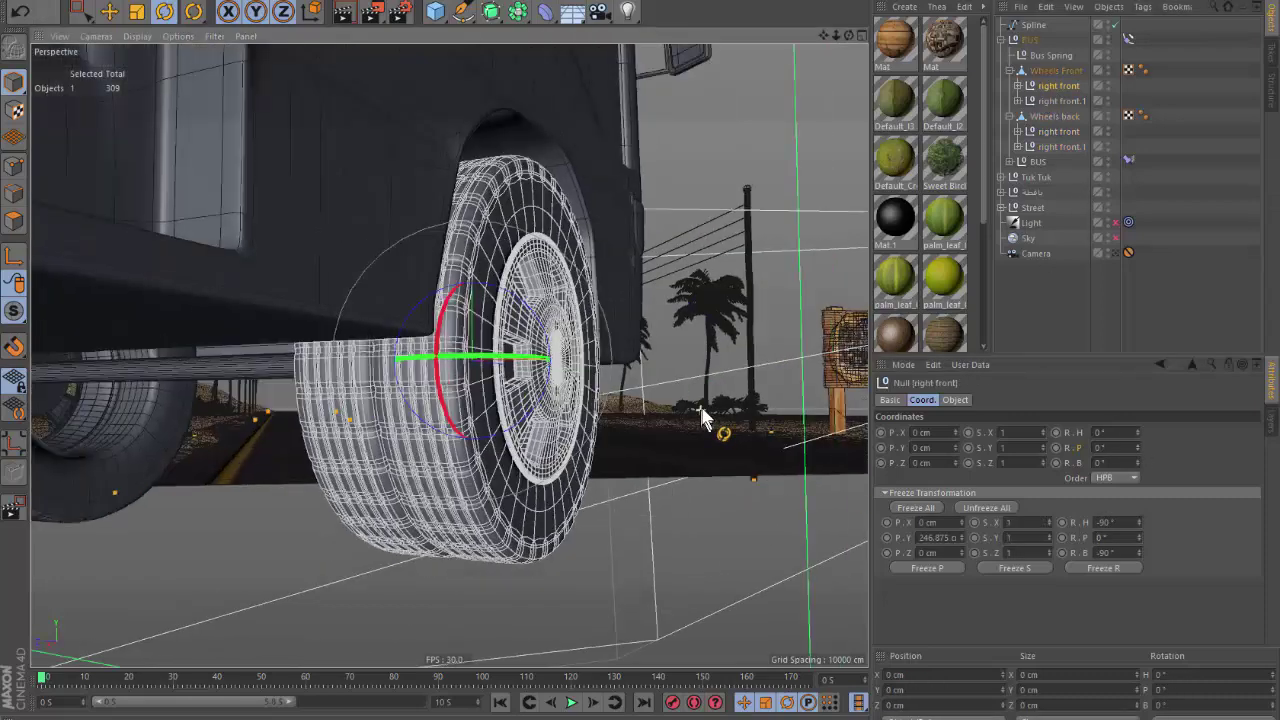
left_click(1072, 102, "ctrl")
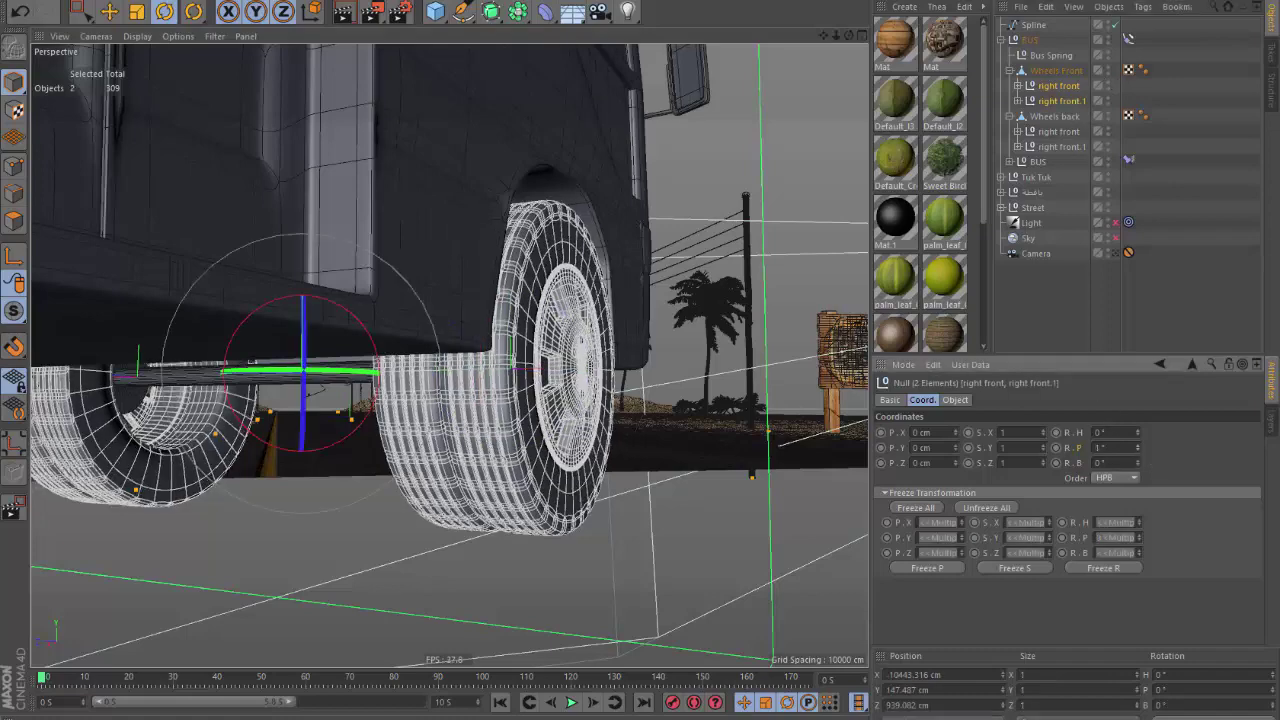
left_click(1049, 101)
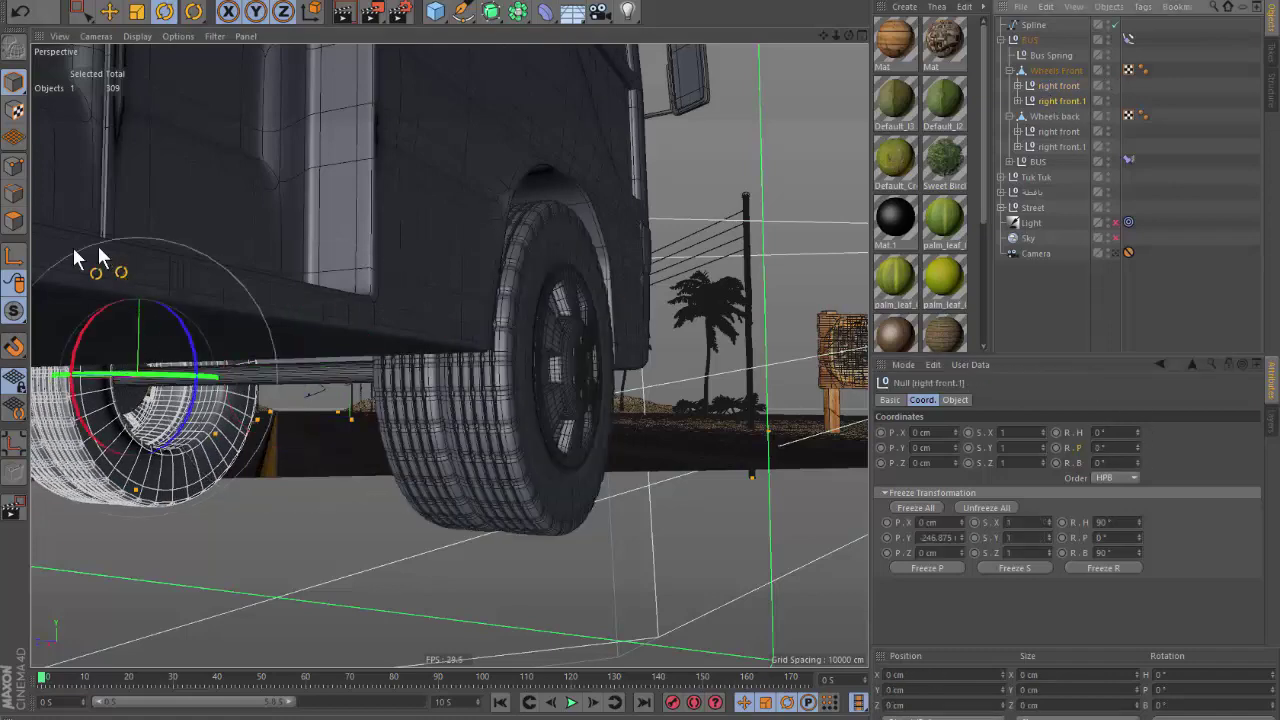
left_click_drag(148, 374, 145, 370)
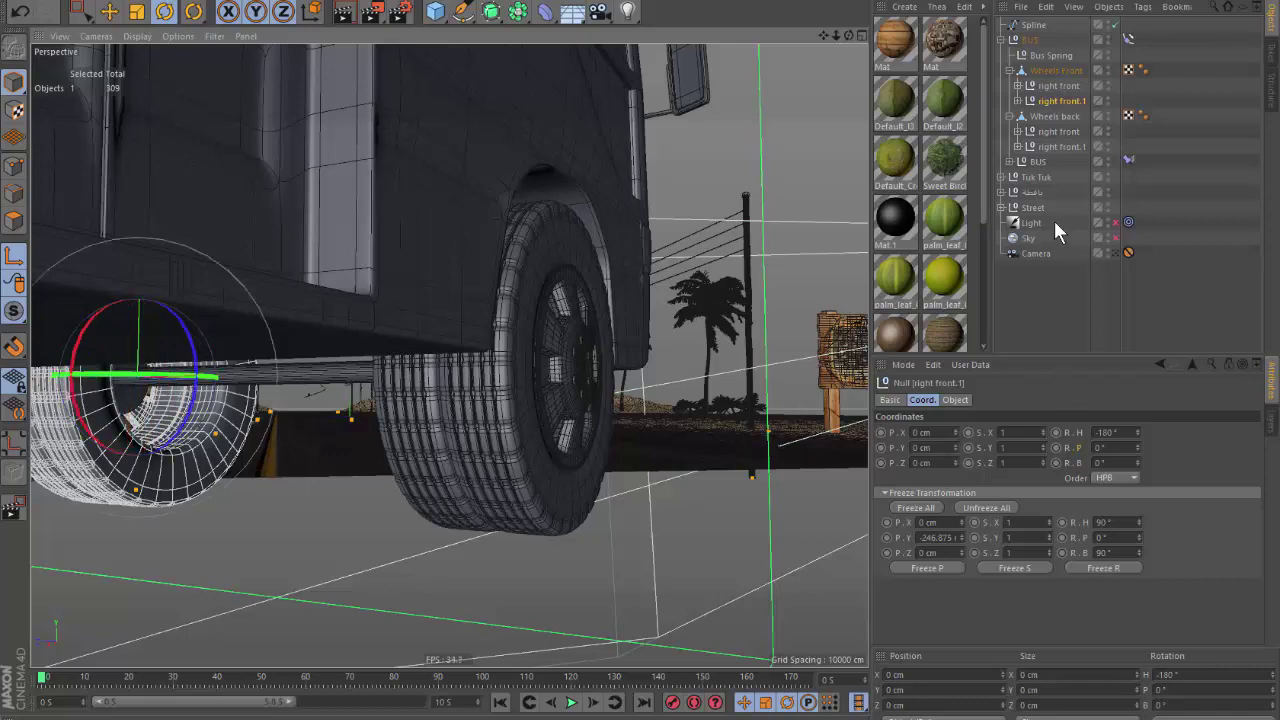
left_click(918, 507)
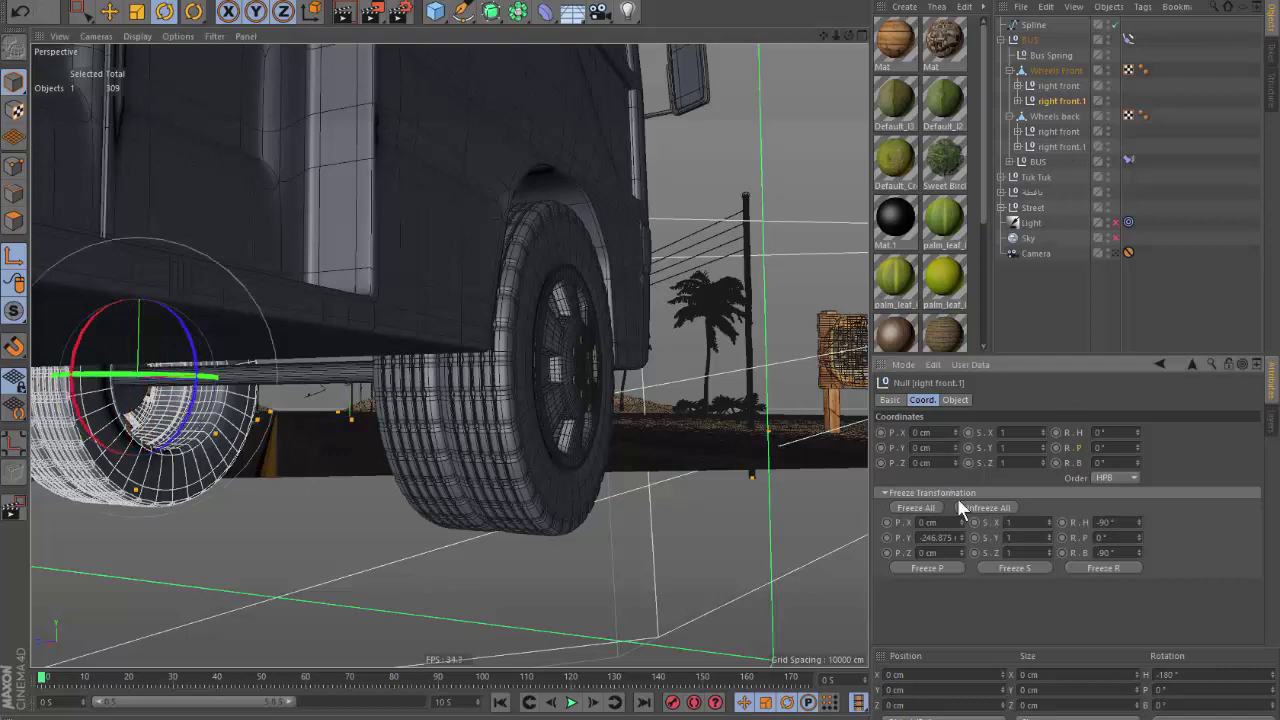
Step: Roll both front wheels to confirm they spin alike, then reset their pitch to 0°
left_click(1068, 87)
left_click(1060, 101, "shift")
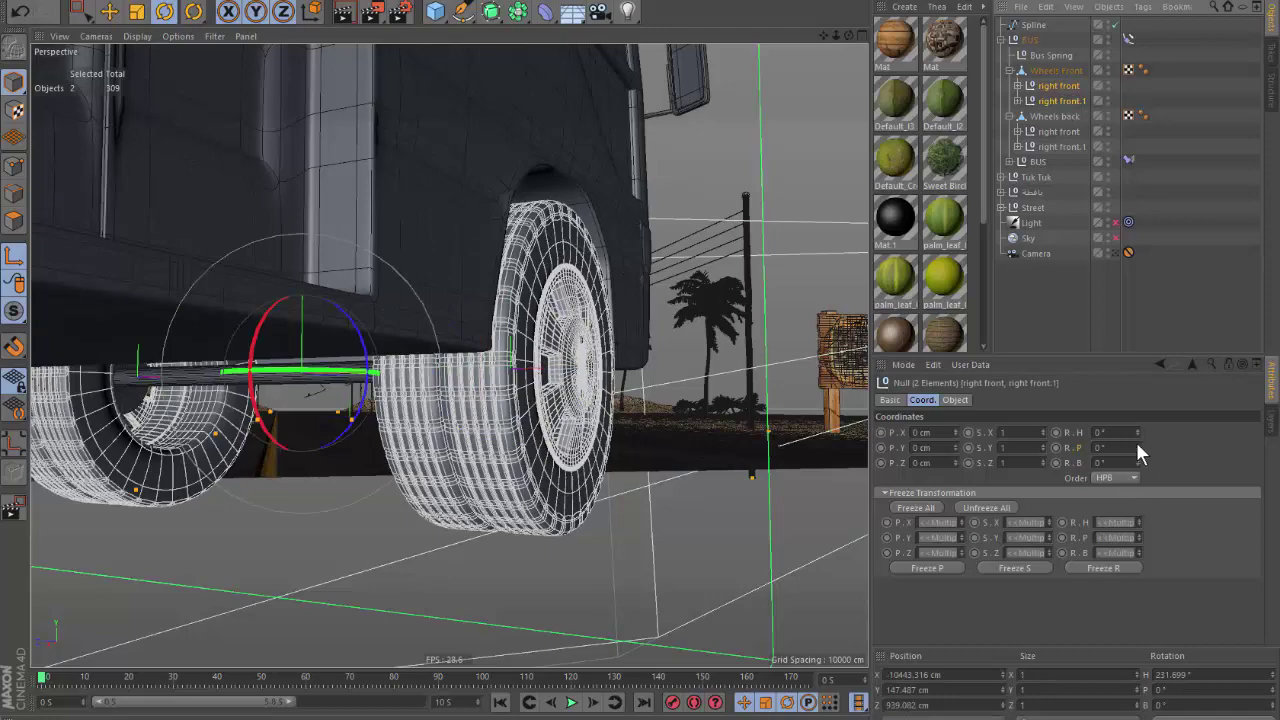
mouse_move(1137, 447)
left_mouse_down()
mouse_move(1137, 520)
mouse_move(1137, 447)
left_mouse_up()
mouse_move(661, 352)
left_mouse_down("alt")
mouse_move(706, 381)
mouse_move(675, 343)
left_mouse_up("alt")
left_click(109, 11)
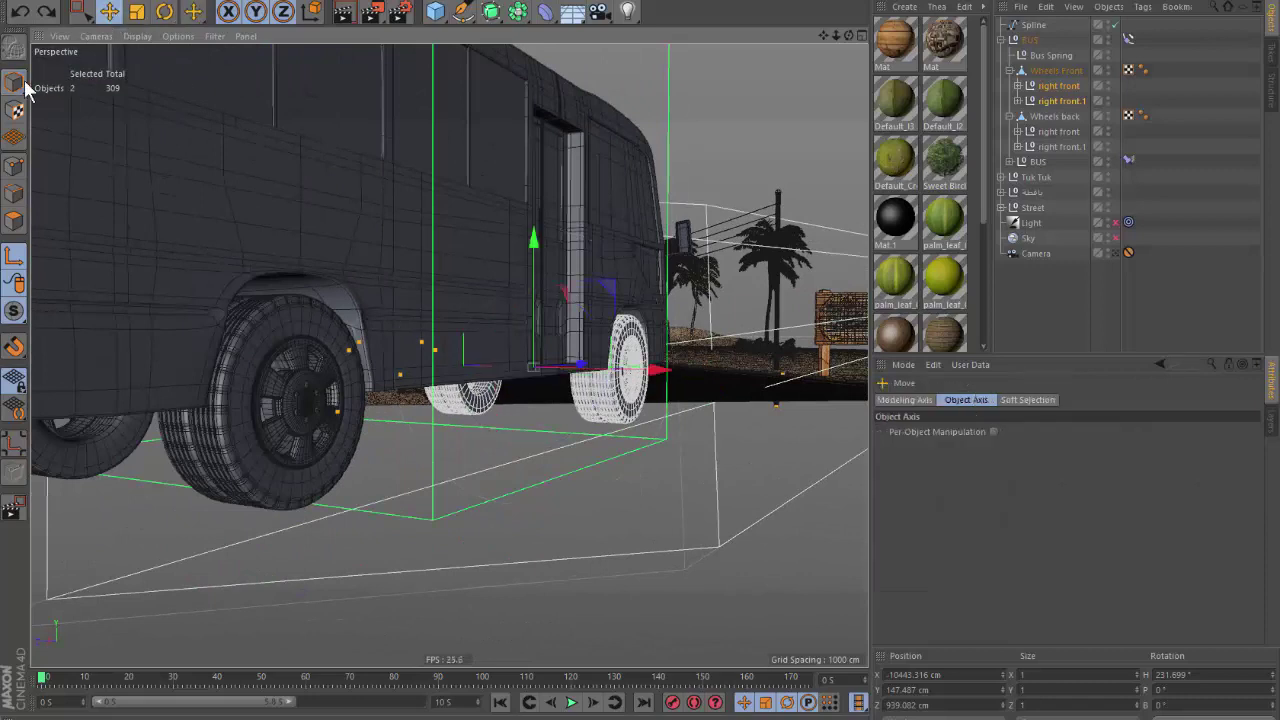
left_click(1043, 271)
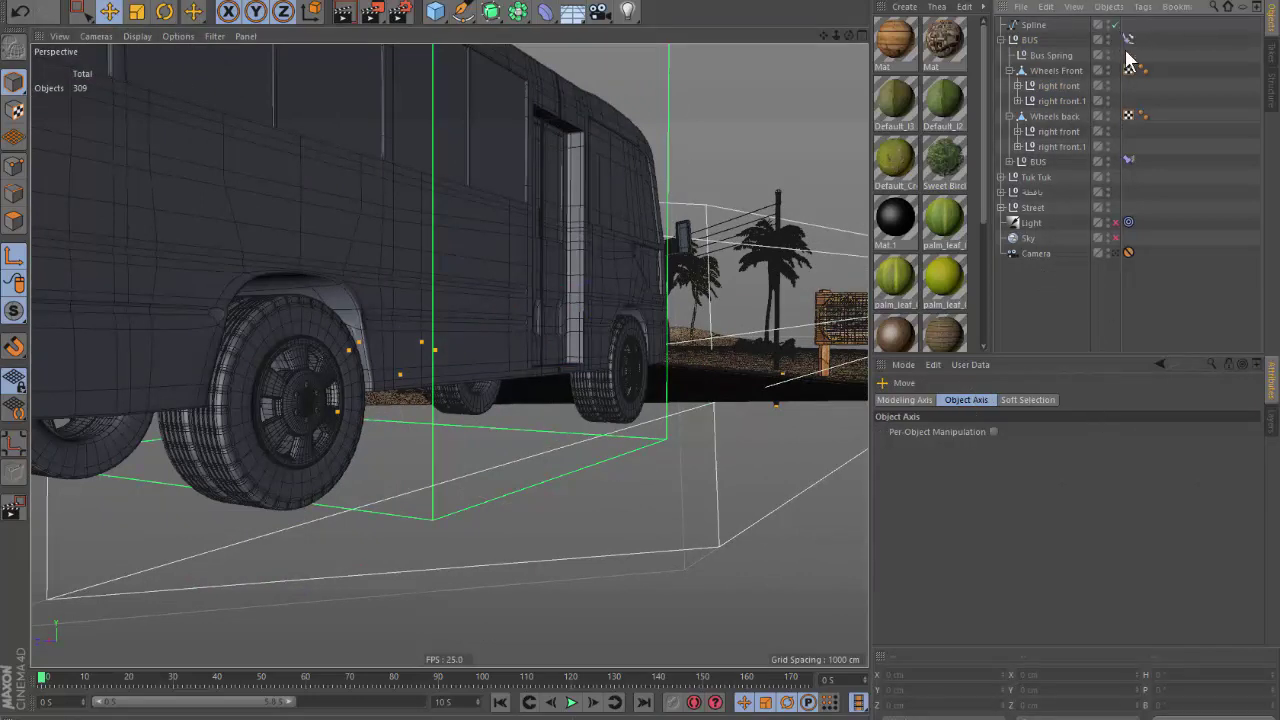
left_click(1128, 40)
Step: Add an XPresso tag to BUS and enlarge the XPresso Editor
right_click(1030, 45)
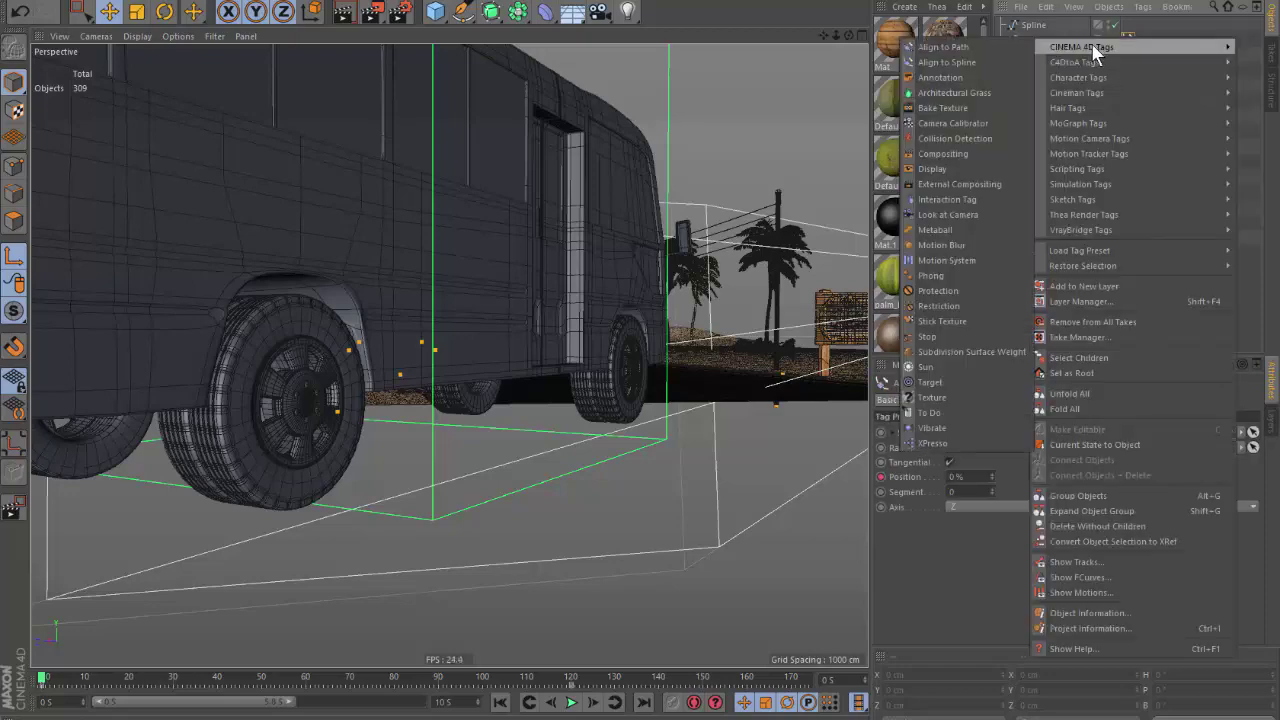
left_click(963, 441)
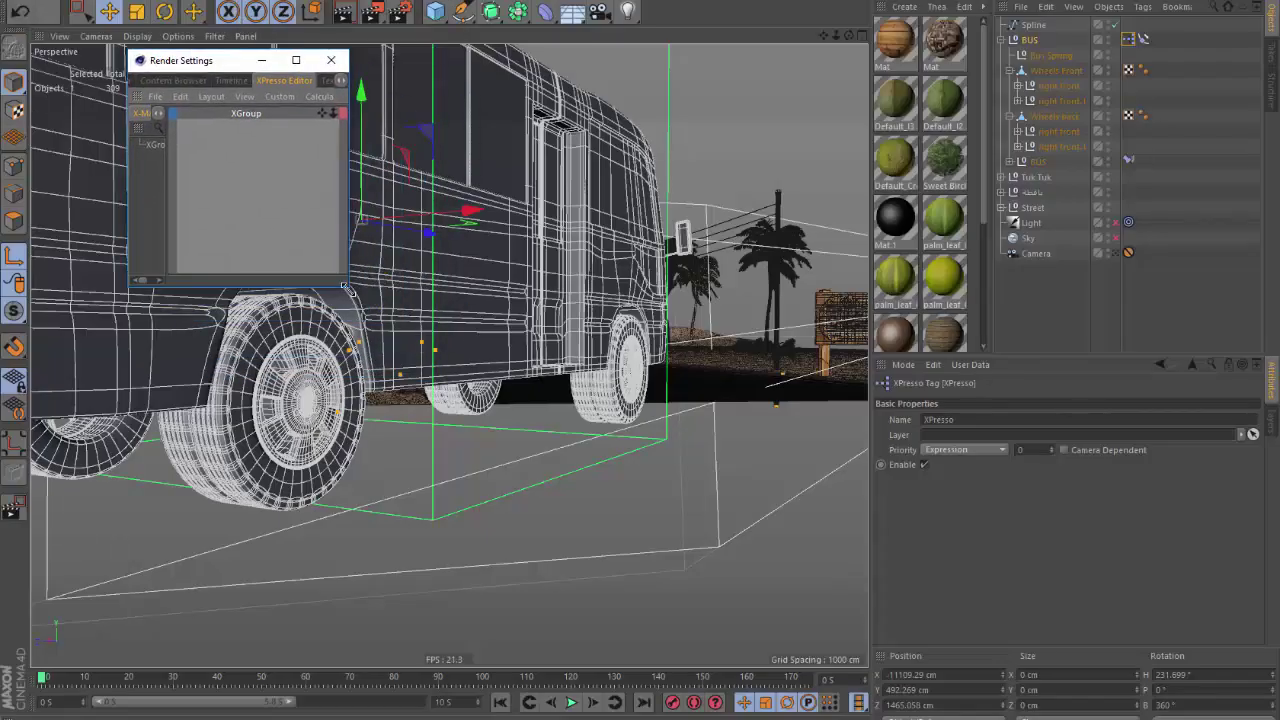
mouse_move(345, 288)
left_mouse_down()
mouse_move(487, 430)
mouse_move(495, 474)
left_mouse_up()
left_click(1137, 57)
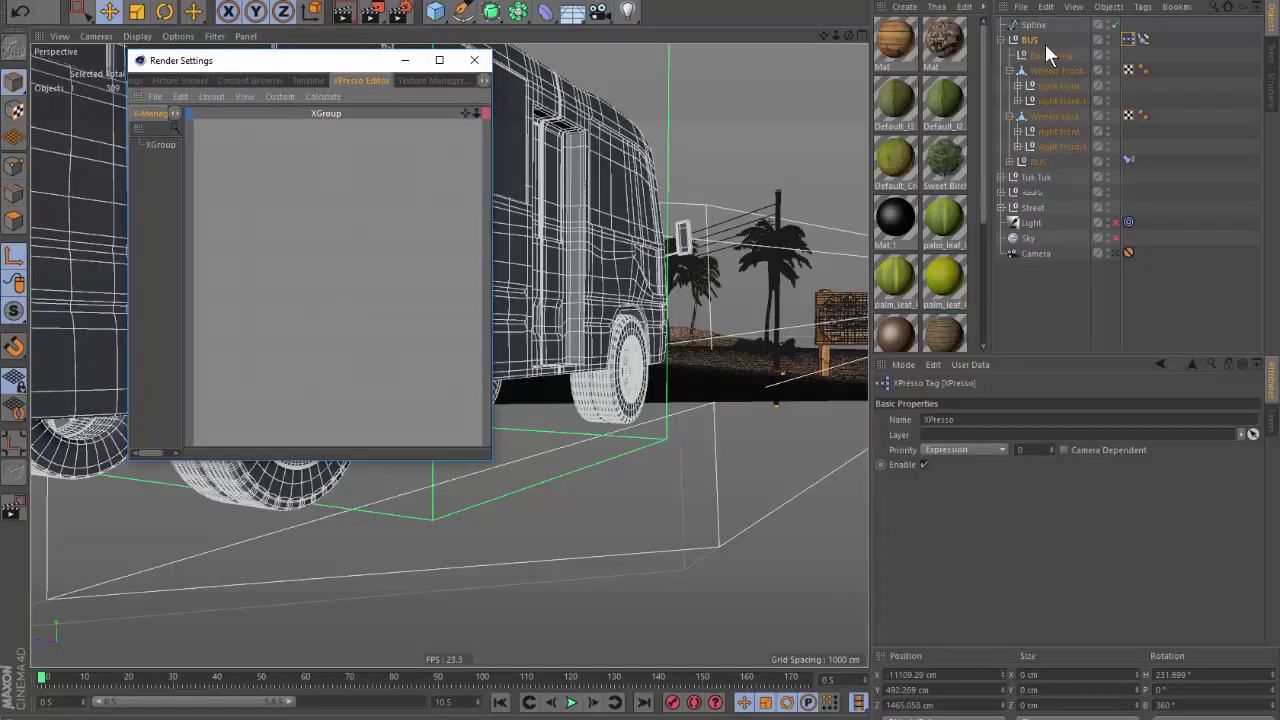
Step: Drag the Align to Spline tag into the graph as a node and delete the BUS node
left_click_drag(267, 192, 318, 297)
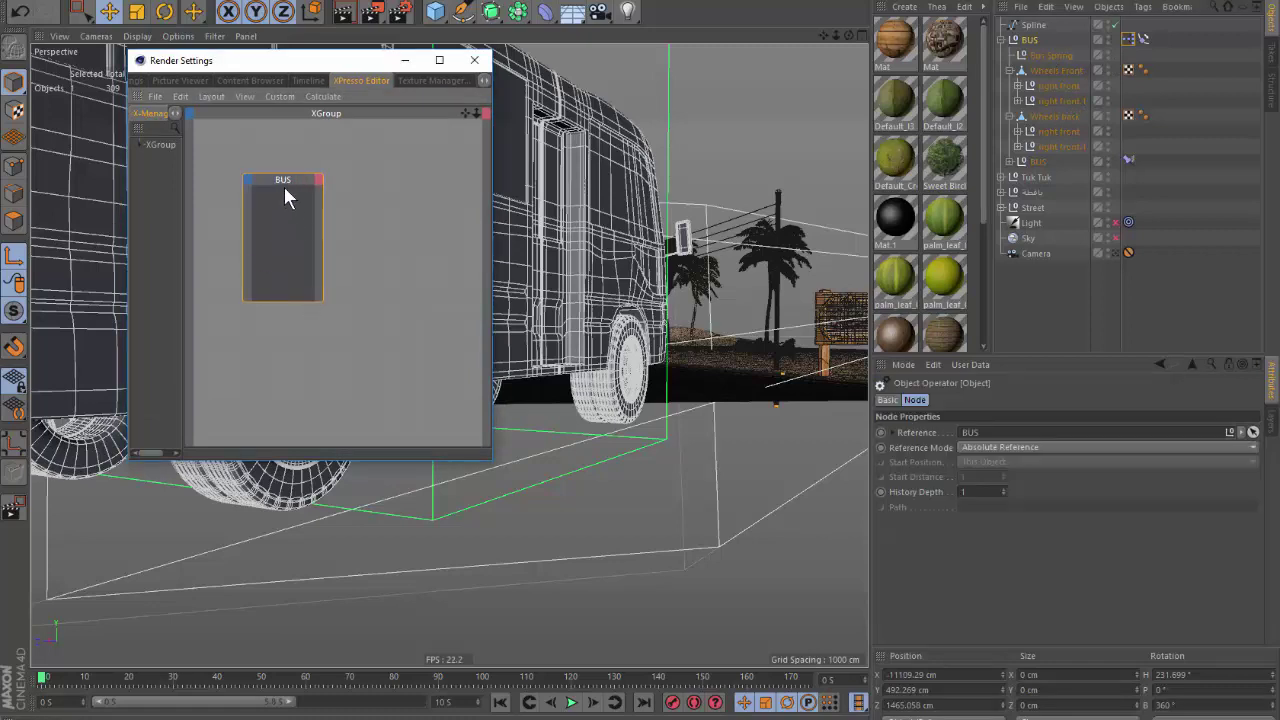
left_click_drag(285, 187, 264, 184)
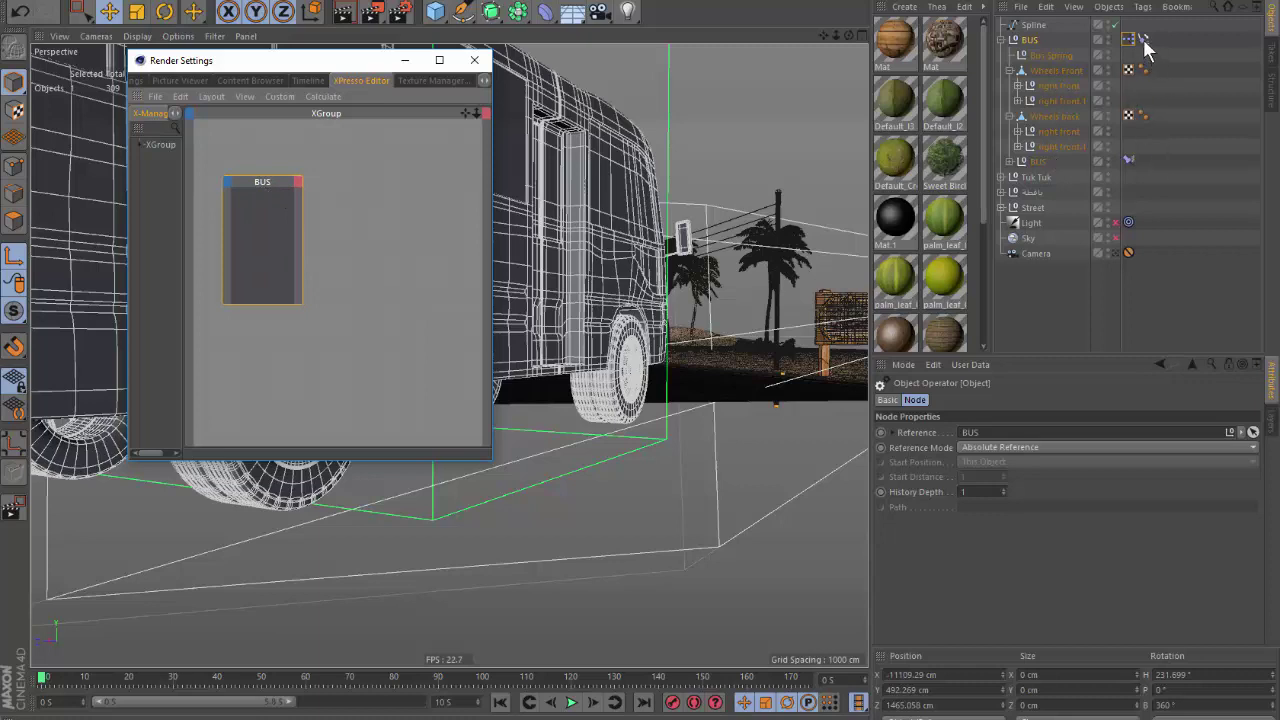
left_click_drag(1143, 40, 408, 233)
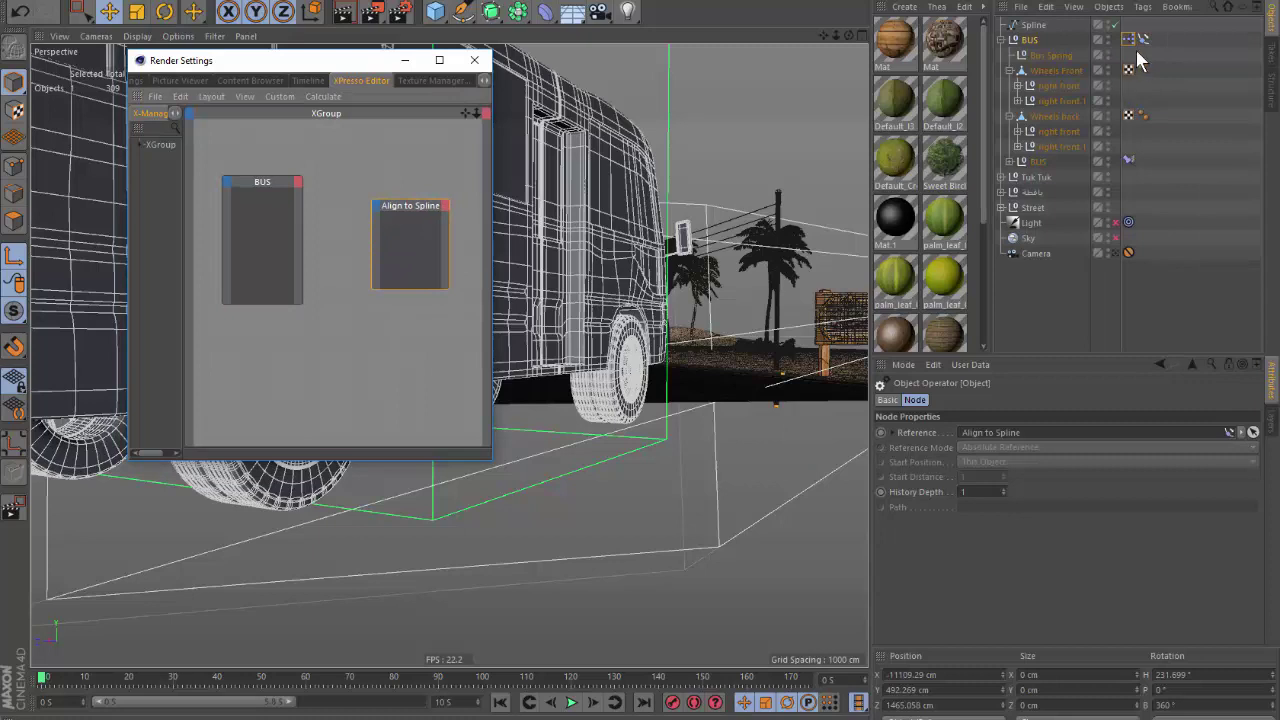
left_click_drag(1142, 45, 392, 255)
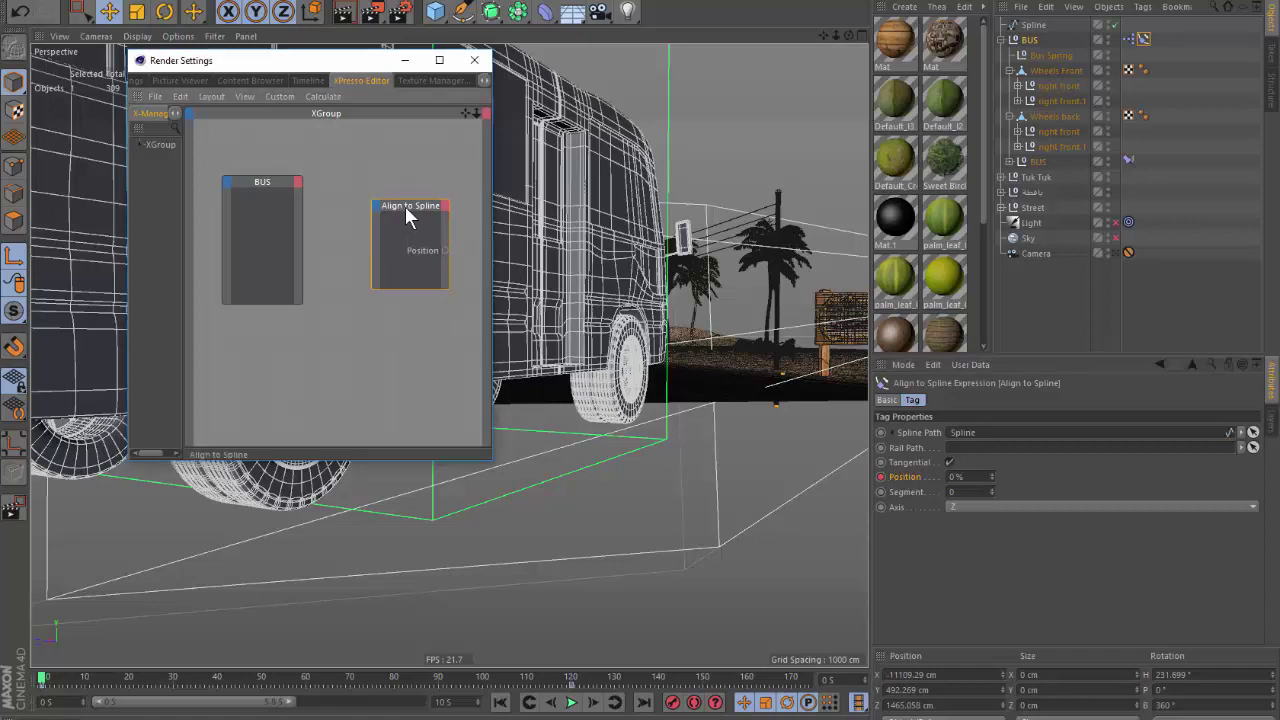
left_click_drag(405, 206, 371, 230)
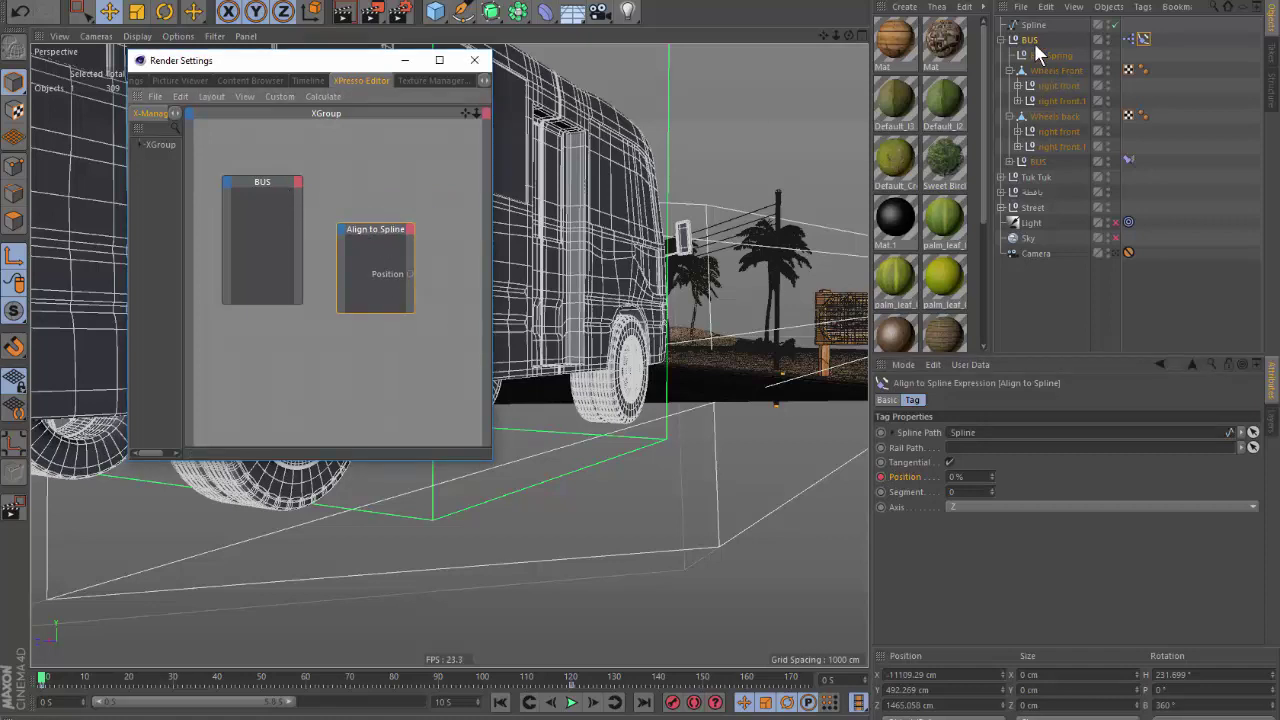
left_click(288, 179)
key("Delete")
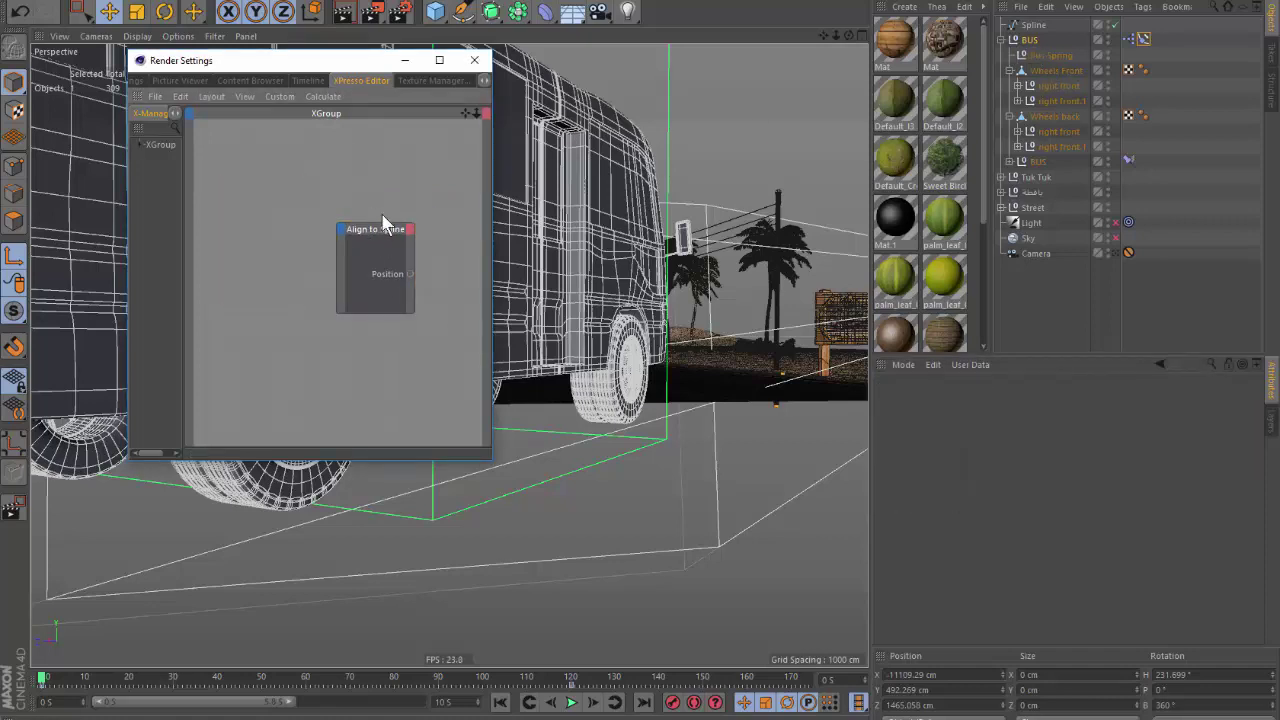
left_click_drag(378, 227, 268, 206)
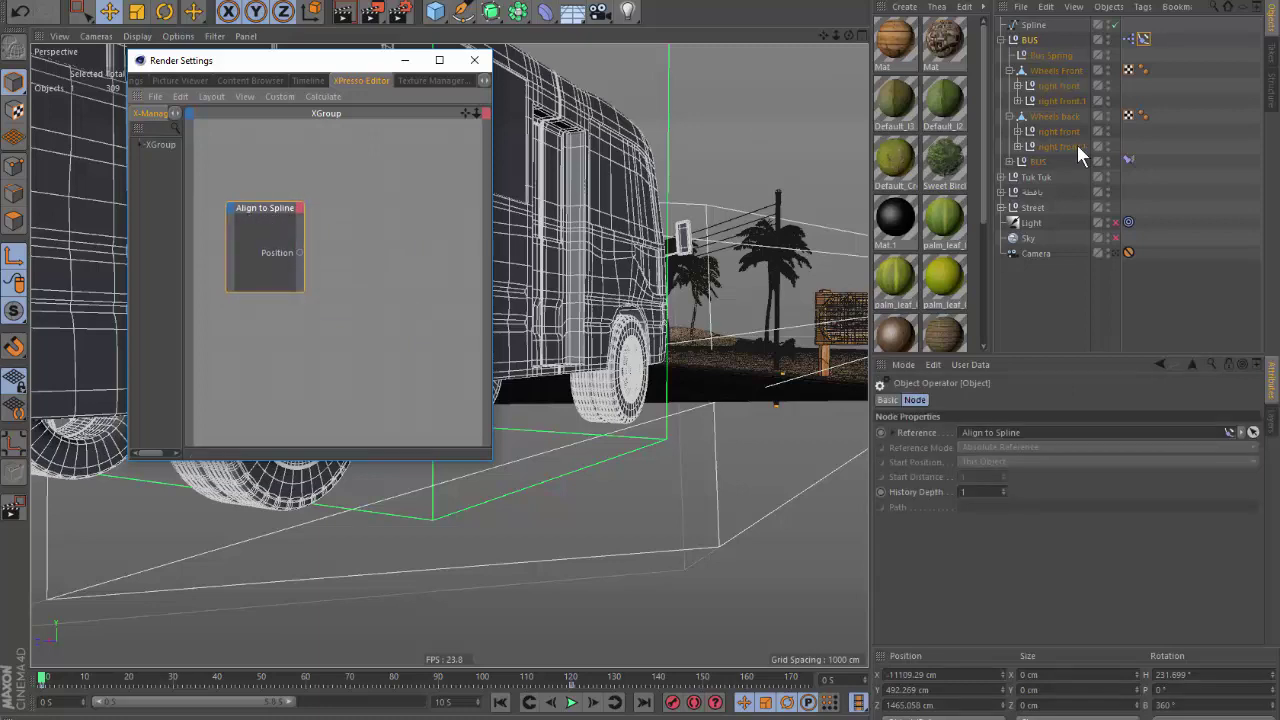
left_click(1067, 87)
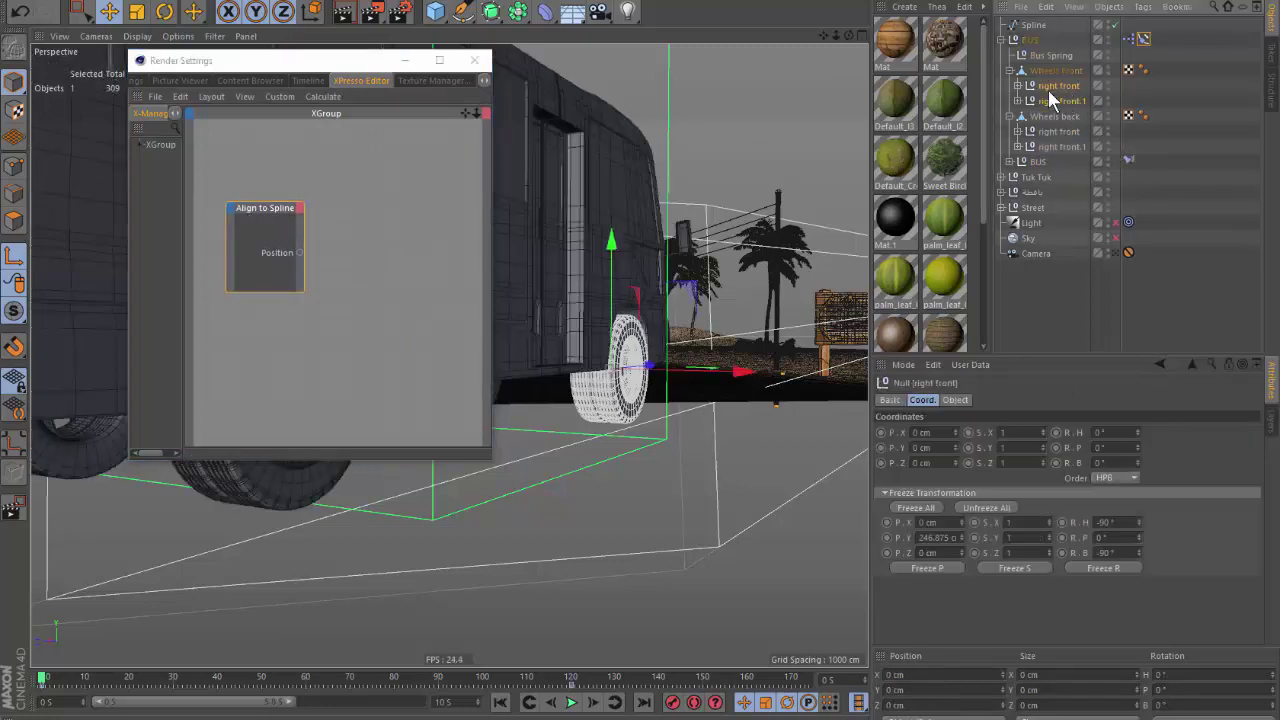
Step: Add right front and right front.1 as object nodes in the XPresso graph
left_click(1050, 100, "ctrl")
left_click_drag(374, 233, 384, 232)
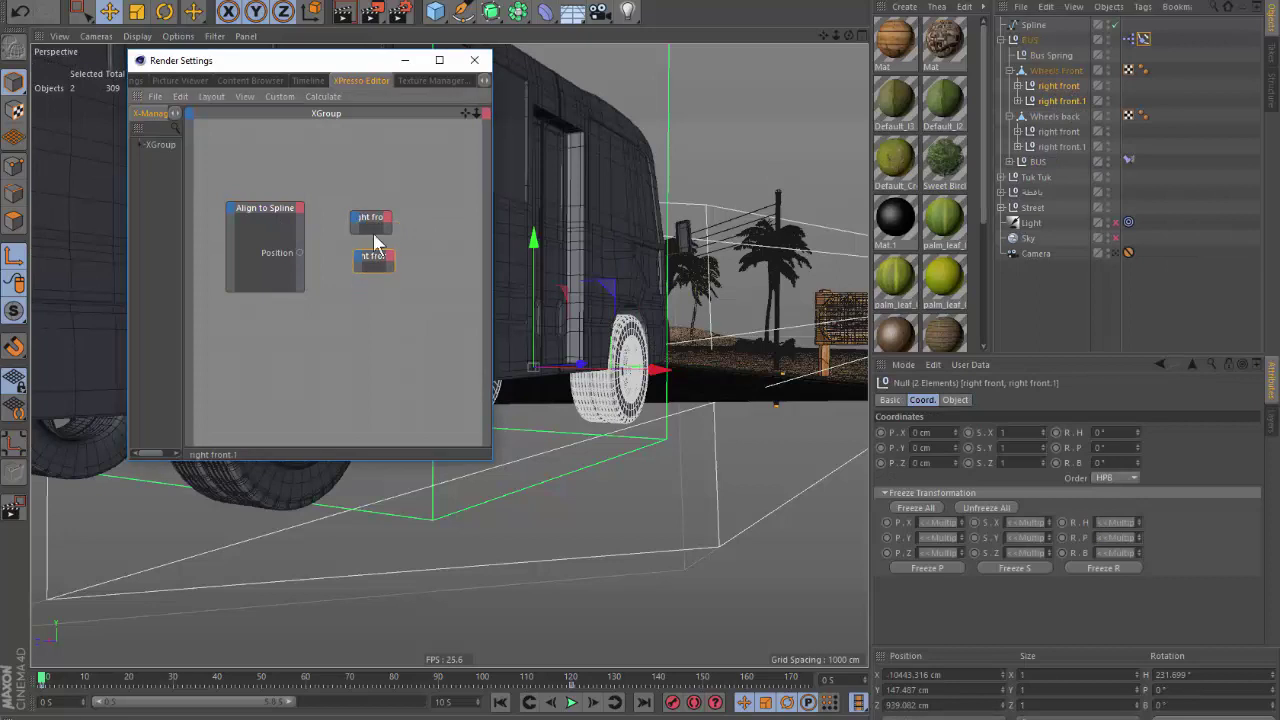
left_click(1061, 100)
Step: Test right front.1's pitch rotation, undo it back to 0°, and drag the pitch parameter into the graph
left_click_drag(1139, 447, 1139, 380)
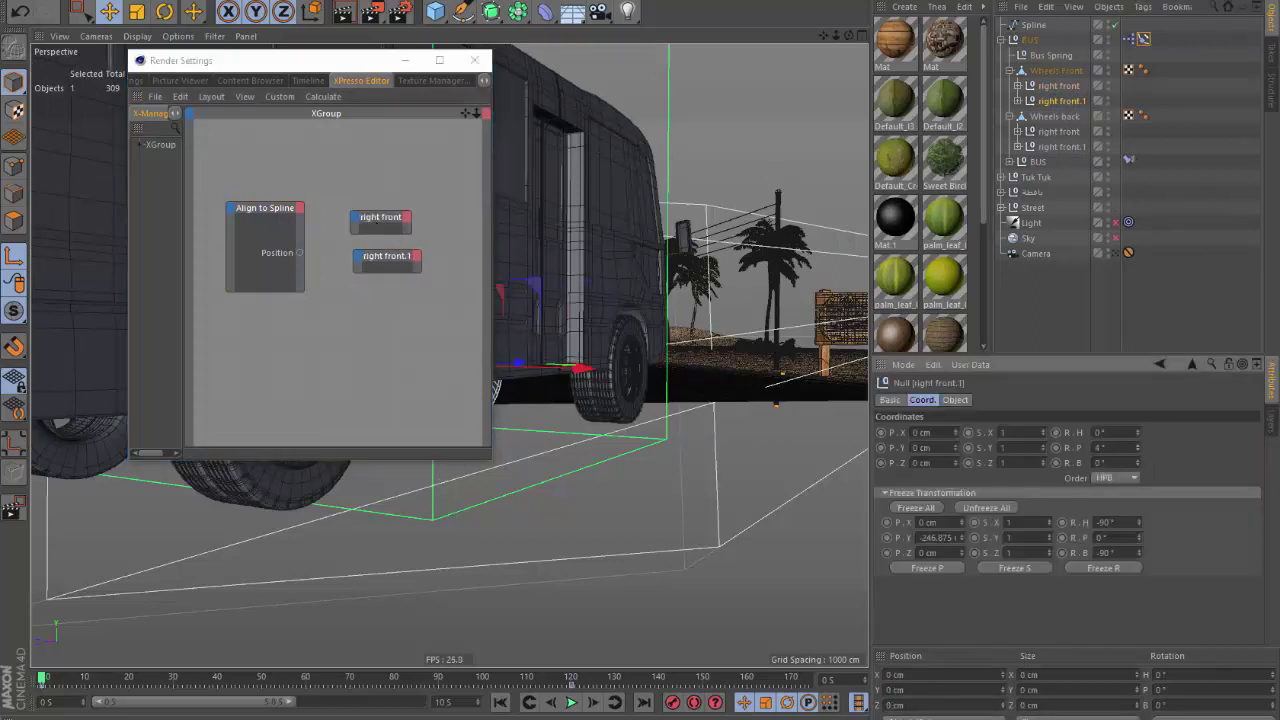
left_click_drag(1139, 447, 1139, 520)
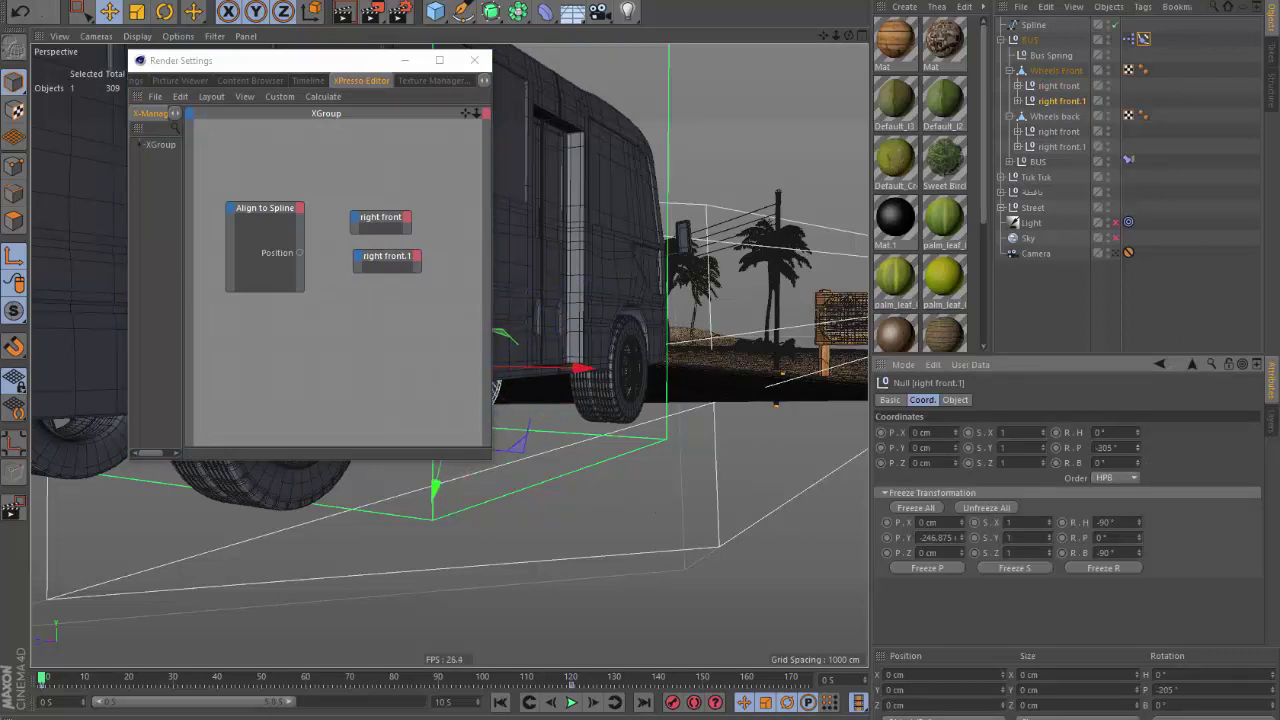
left_click_drag(1138, 449, 1138, 427)
key("ctrl+z")
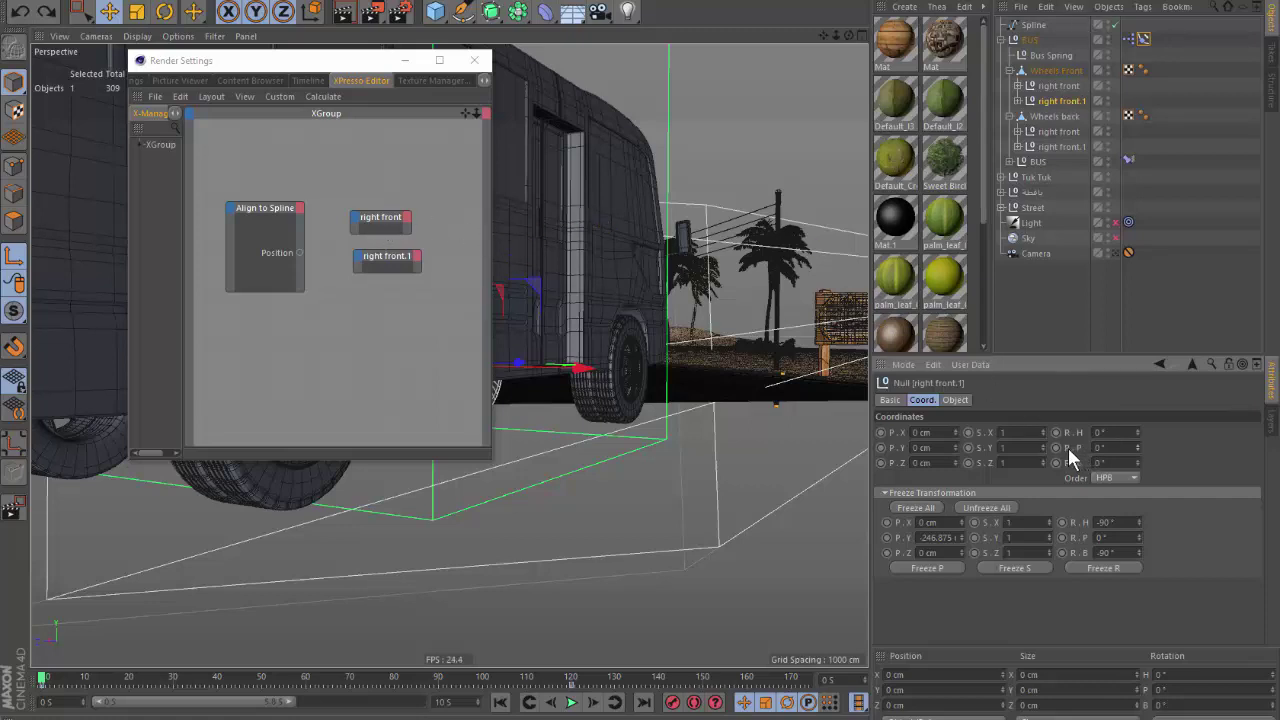
left_click_drag(1079, 446, 358, 233)
Step: Add Rotation.P inputs to both wheel nodes and wire Align to Spline Position into right front's Rotation.P
left_click(1057, 86)
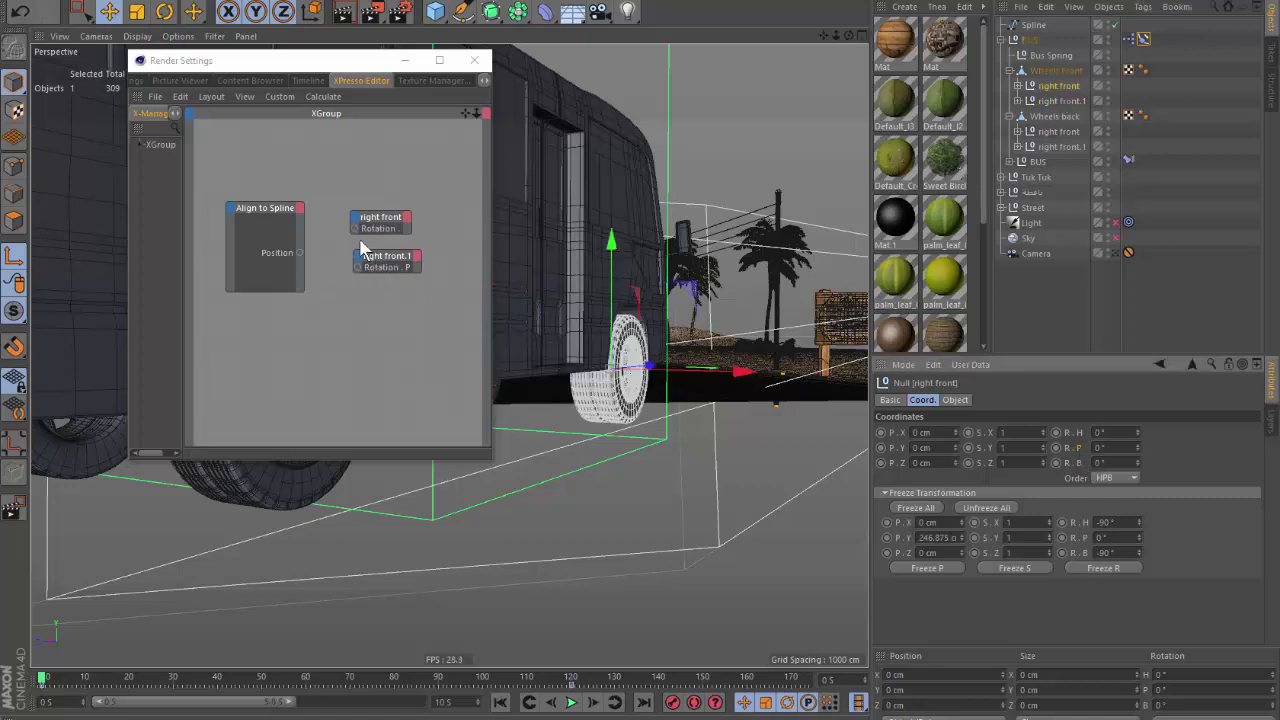
left_click_drag(380, 218, 388, 218)
left_click(400, 223)
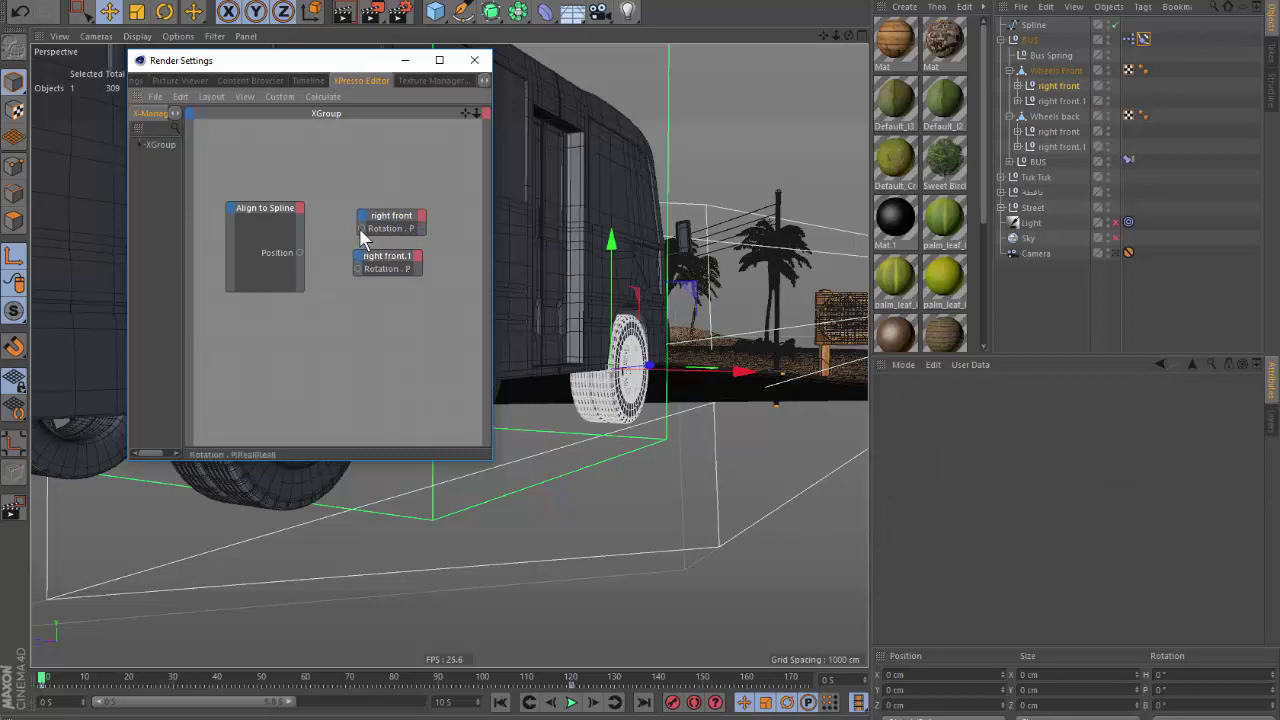
left_click_drag(360, 229, 309, 254)
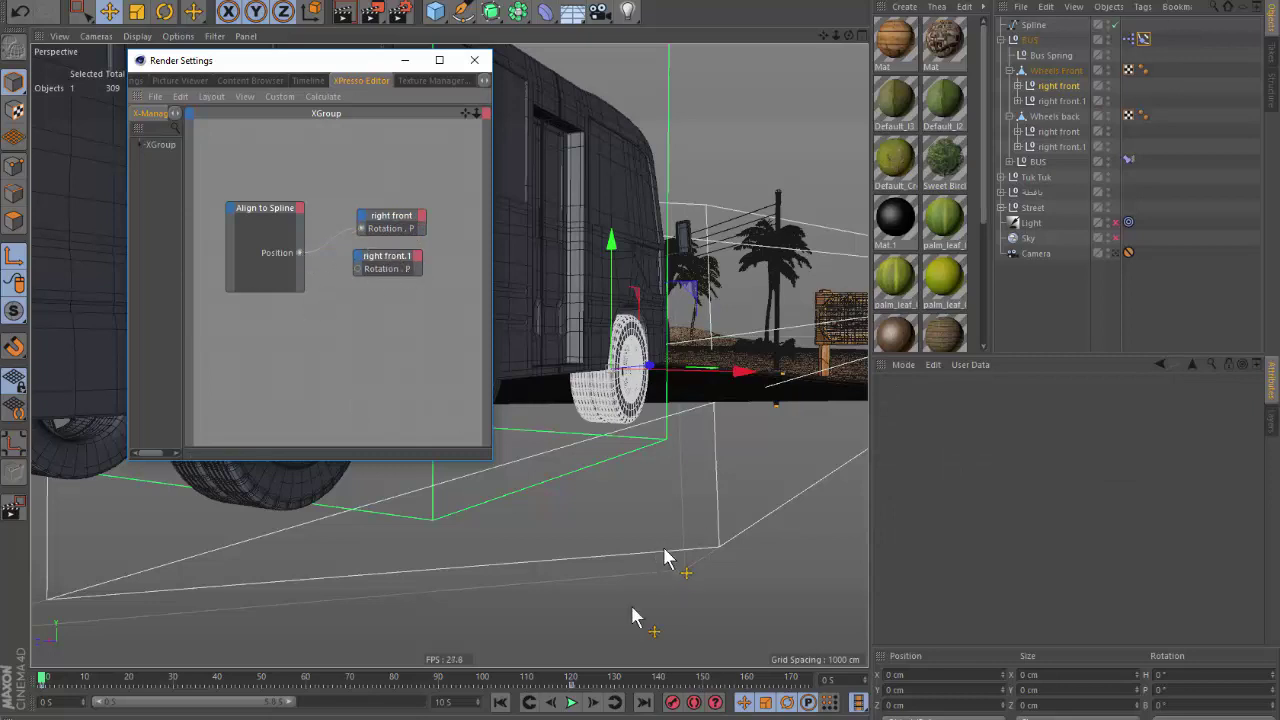
Step: Scrub and play the timeline to watch the right front wheel spin as the bus moves
left_click(52, 679)
left_click_drag(52, 684, 74, 692)
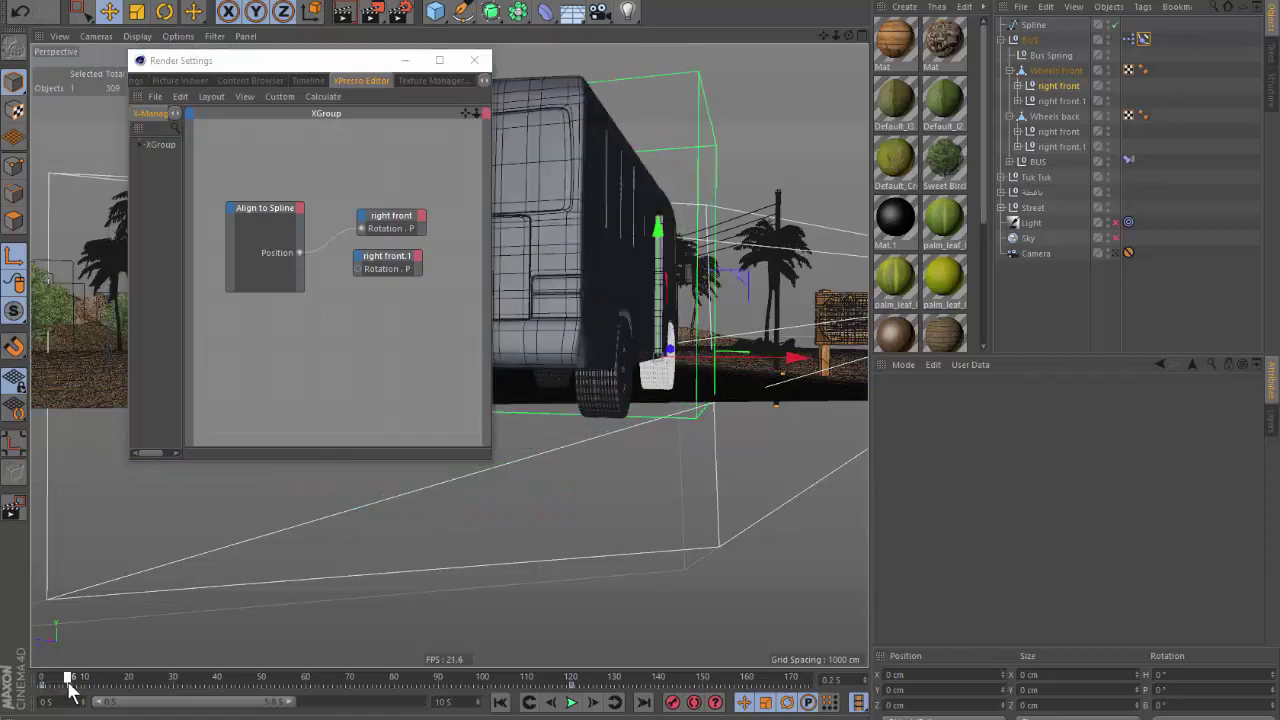
left_click(1064, 100)
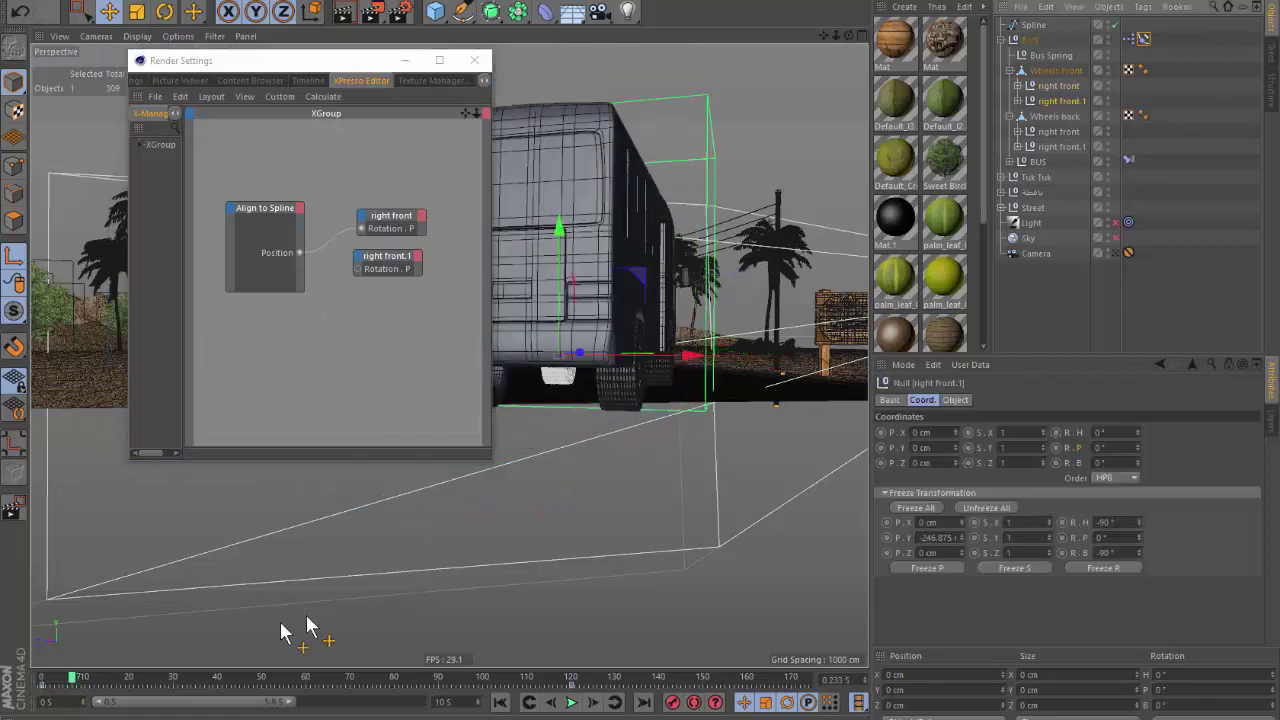
mouse_move(71, 680)
left_mouse_down()
mouse_move(88, 684)
mouse_move(42, 684)
left_mouse_up()
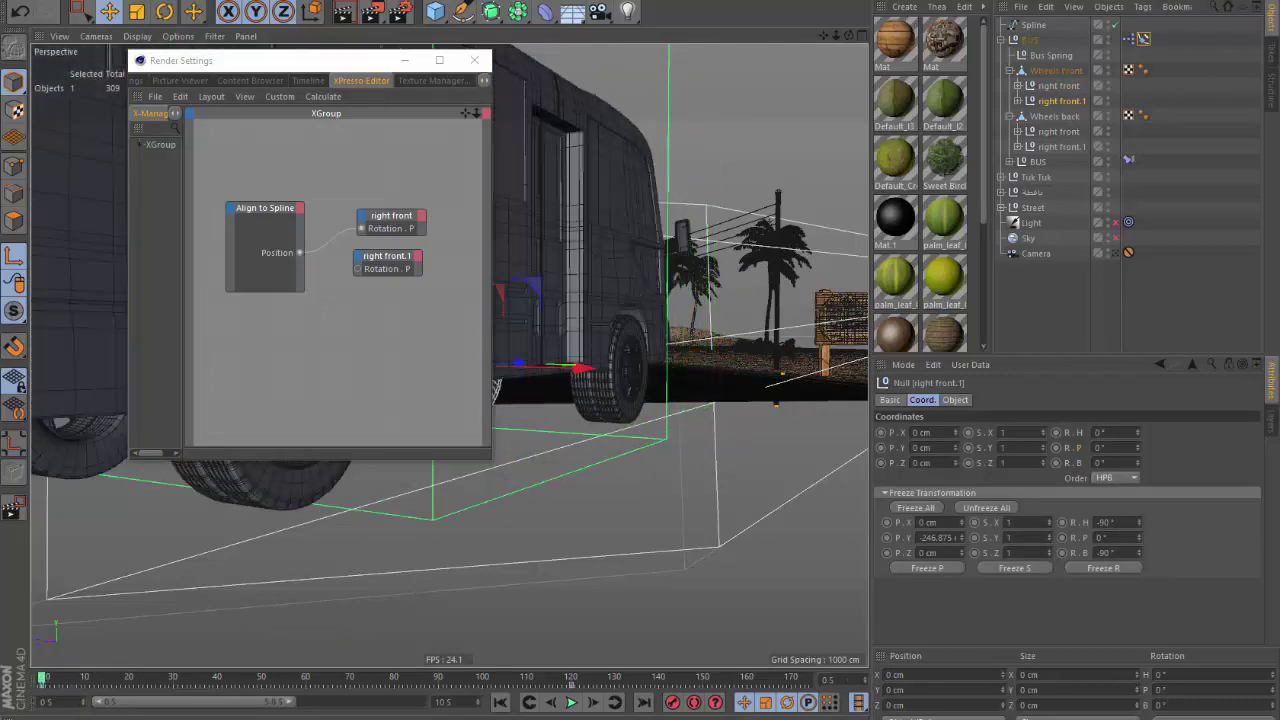
left_click(1058, 85, "ctrl")
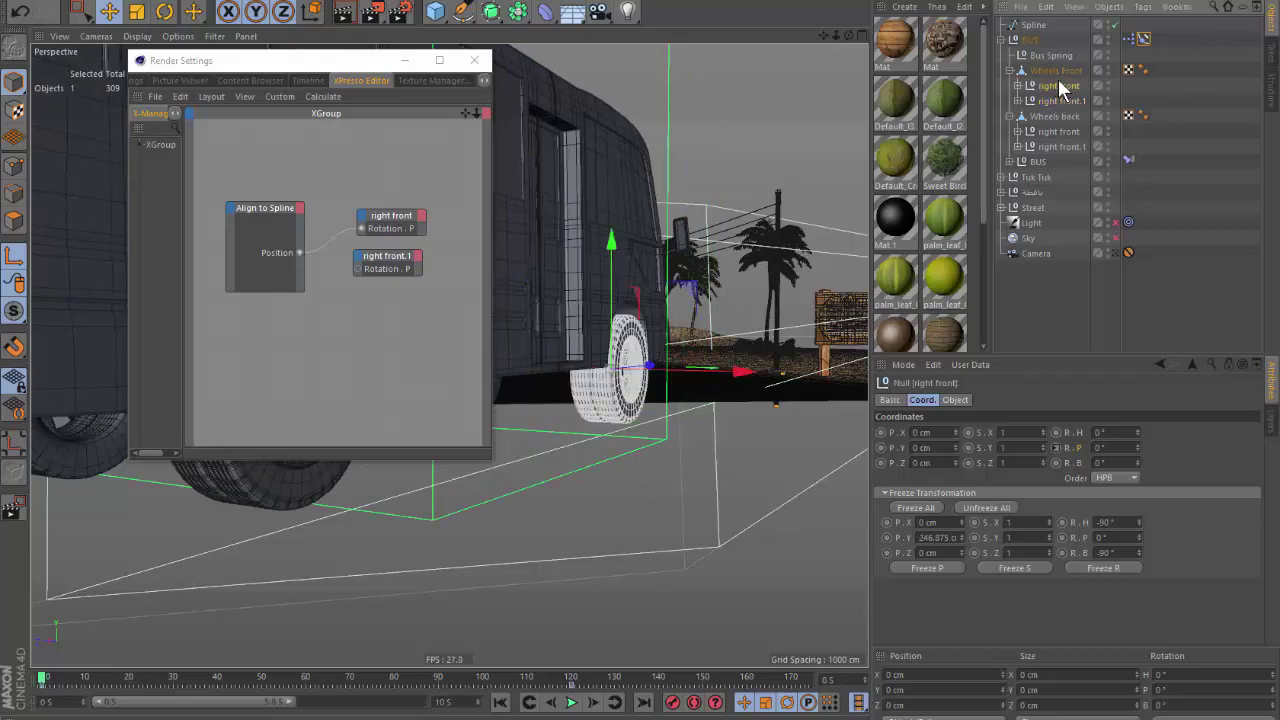
left_click(1066, 88)
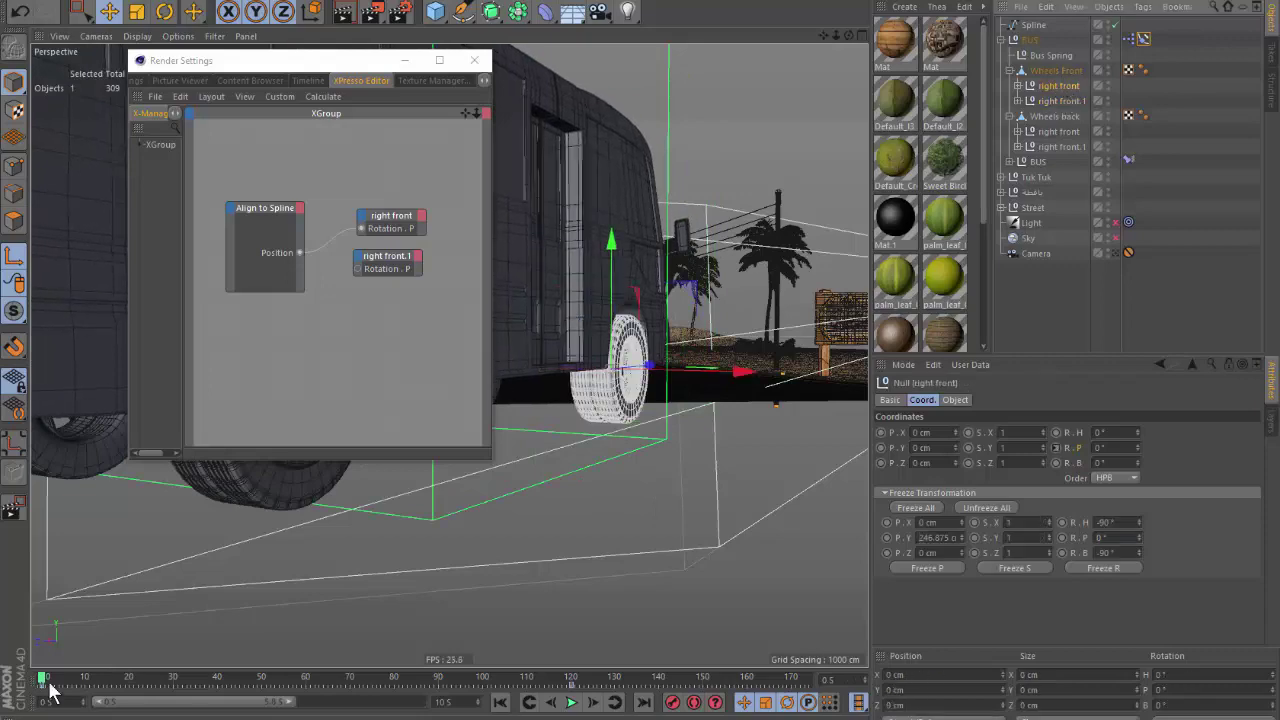
left_click_drag(50, 692, 100, 684)
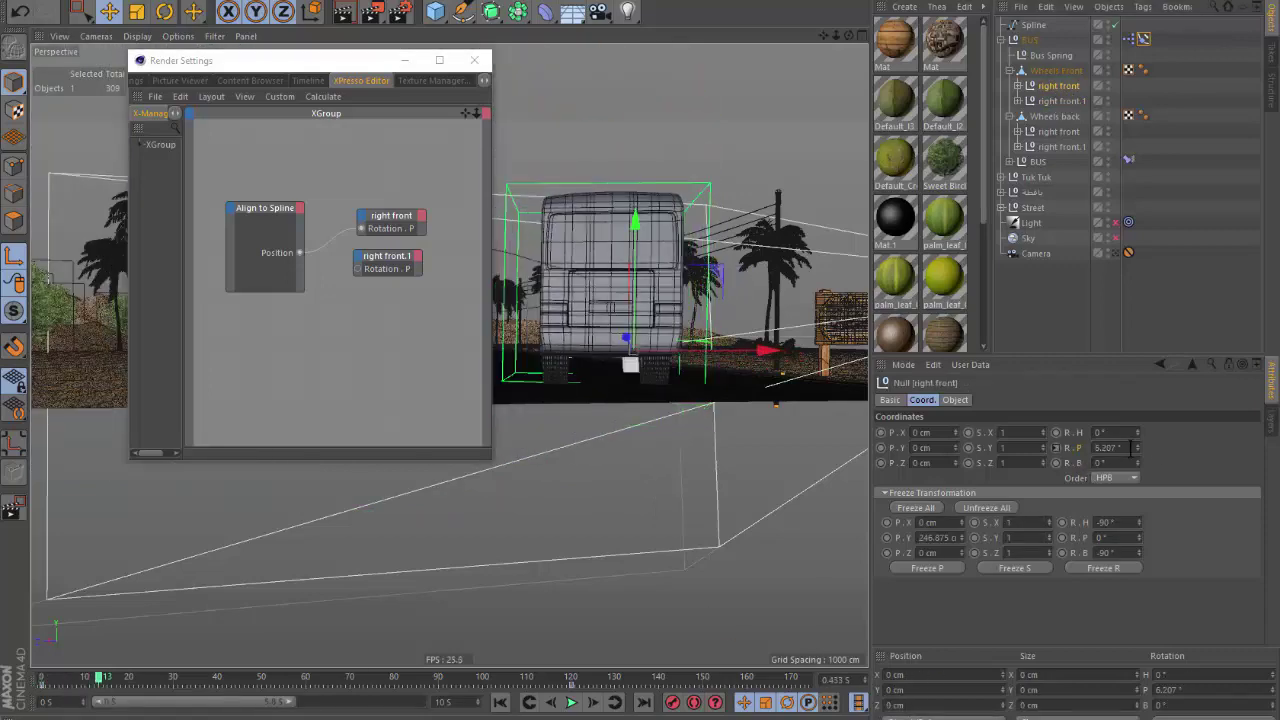
mouse_move(100, 684)
left_mouse_down()
mouse_move(600, 686)
mouse_move(23, 690)
mouse_move(570, 690)
left_mouse_up()
left_click(572, 702)
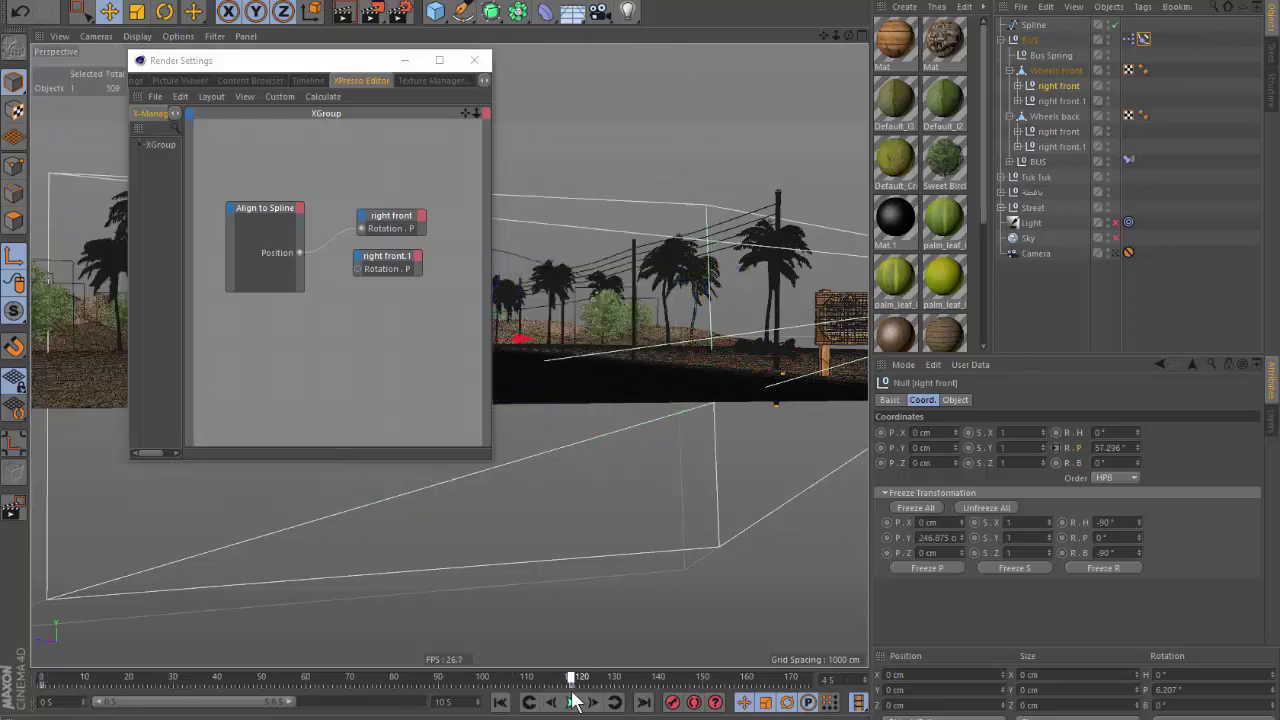
left_click(572, 702)
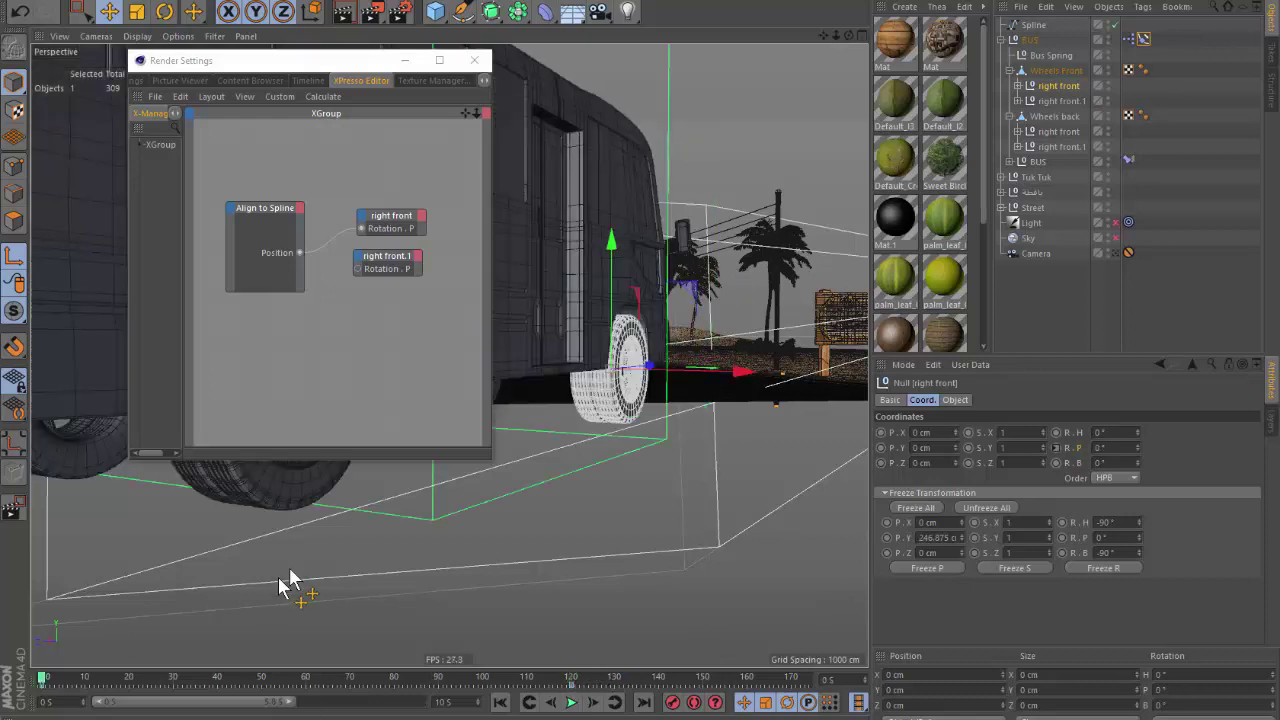
Step: Add a Range Mapper node from New Node > XPresso > Calculate and arrange the nodes around it
right_click(349, 207)
mouse_move(373, 210)
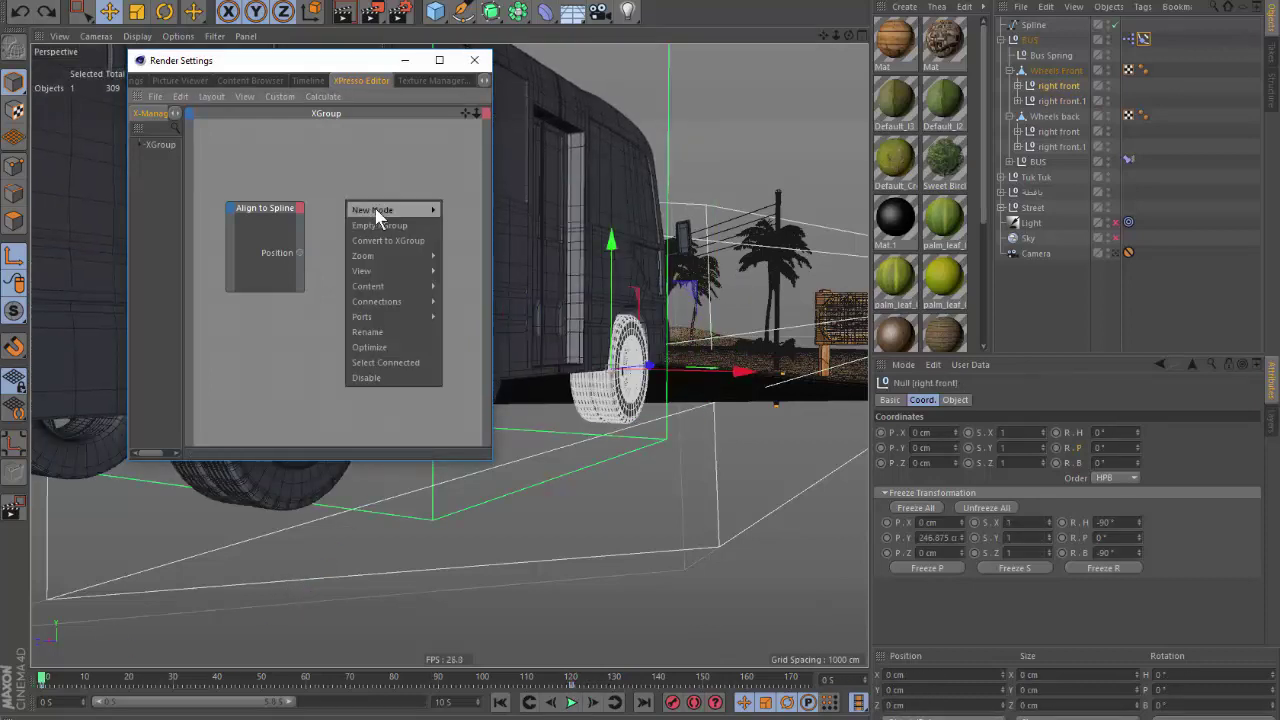
mouse_move(496, 210)
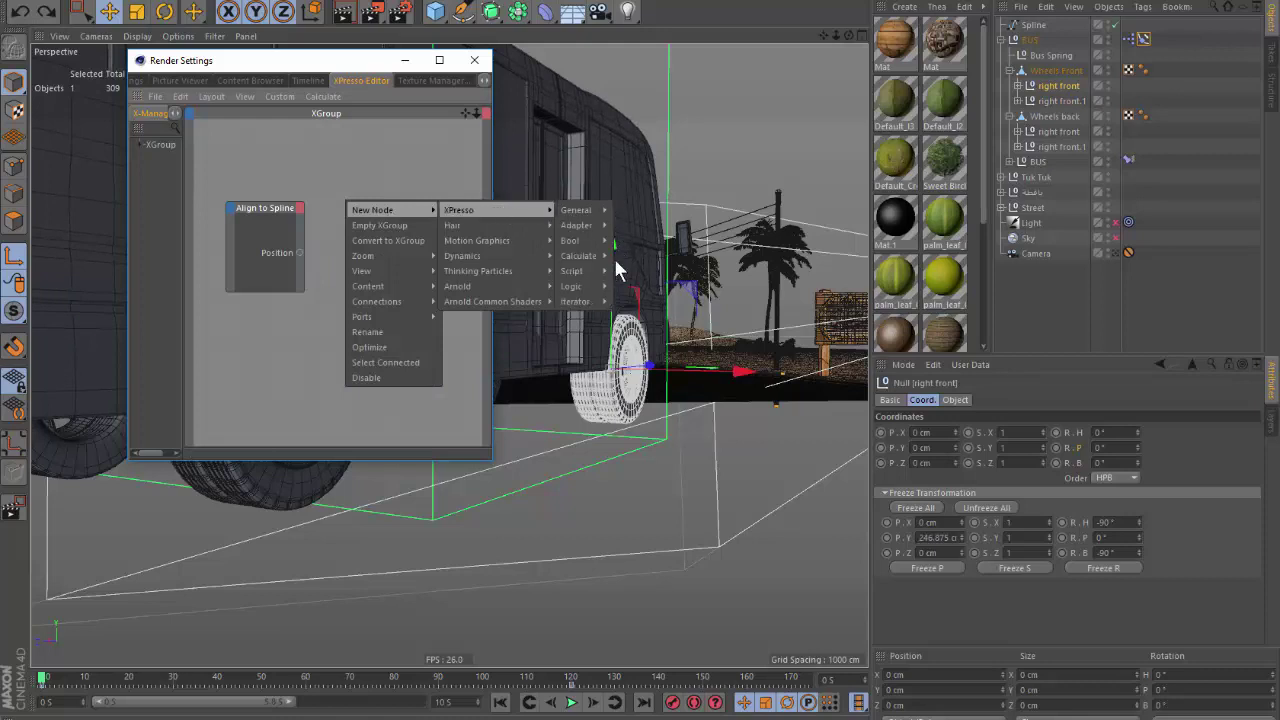
mouse_move(580, 256)
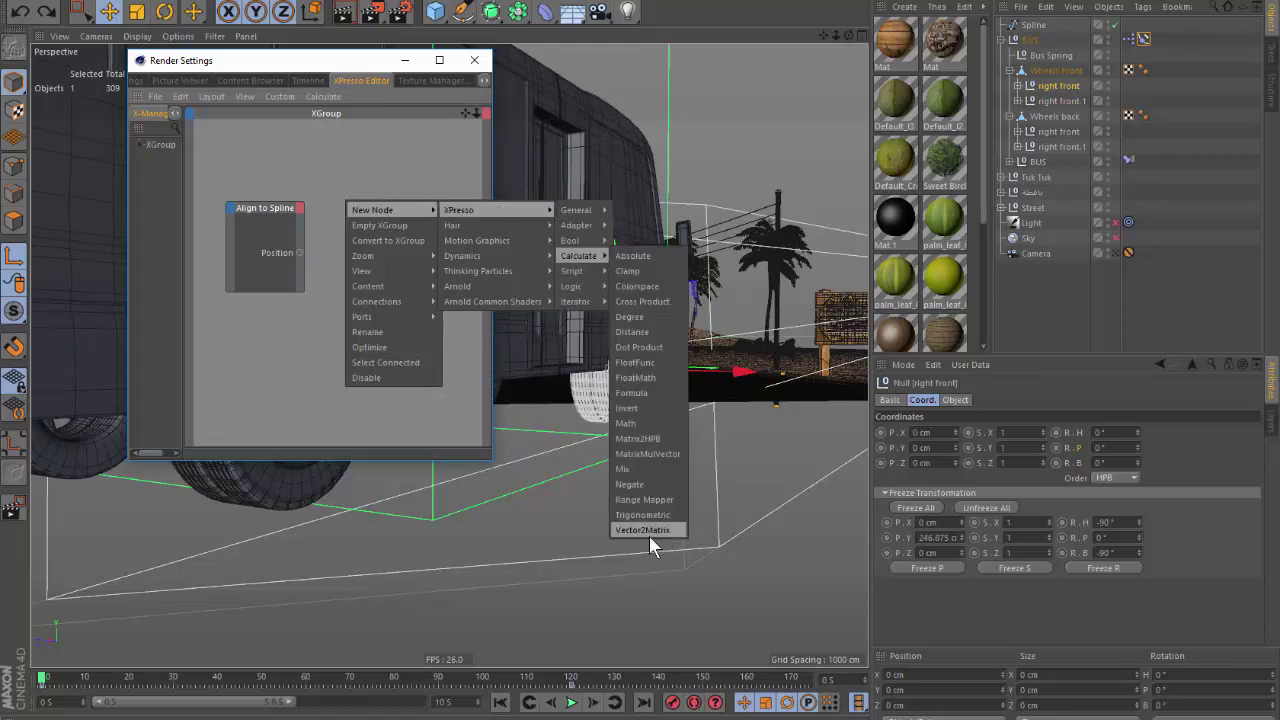
left_click(638, 499)
left_click_drag(338, 198, 336, 170)
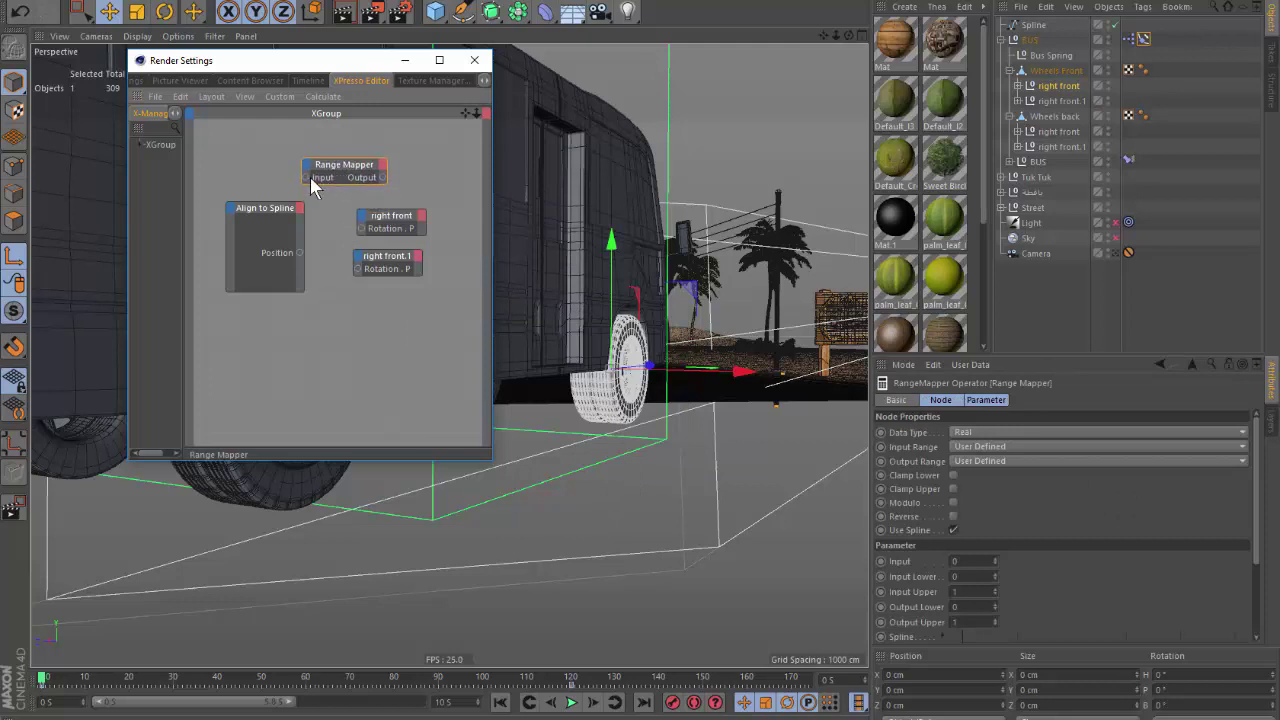
left_click_drag(289, 223, 264, 230)
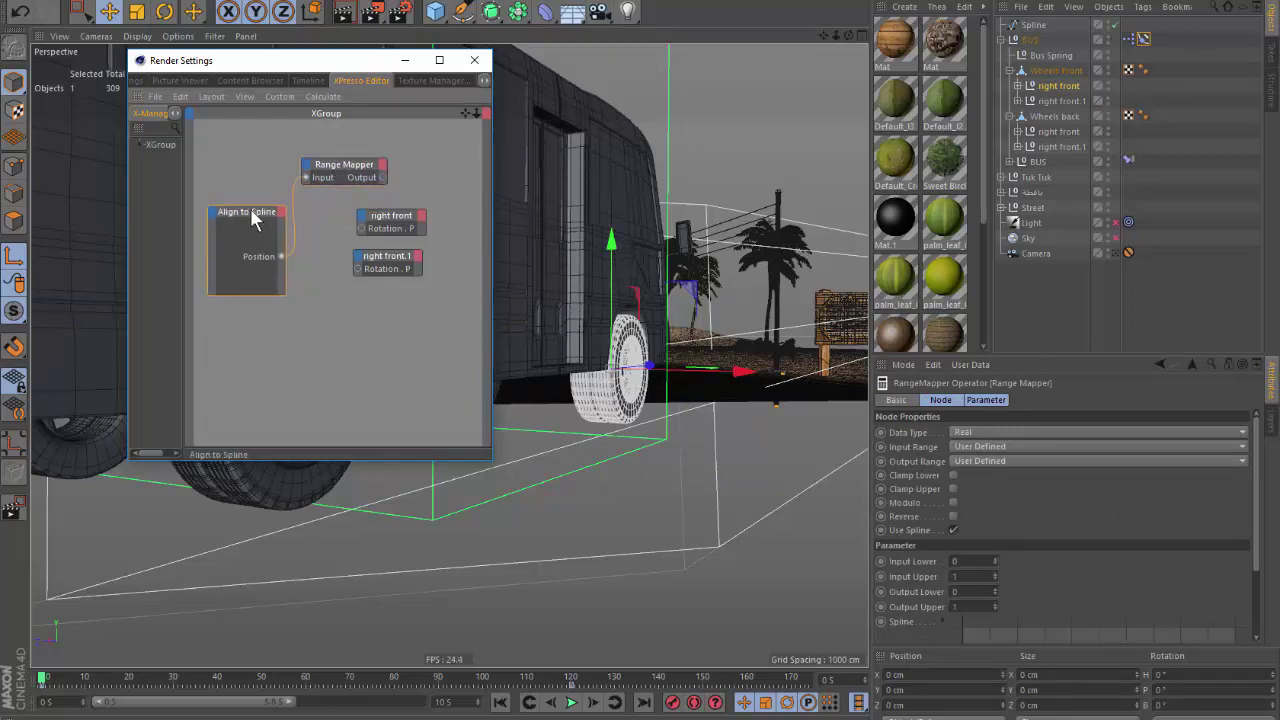
left_click_drag(375, 219, 420, 204)
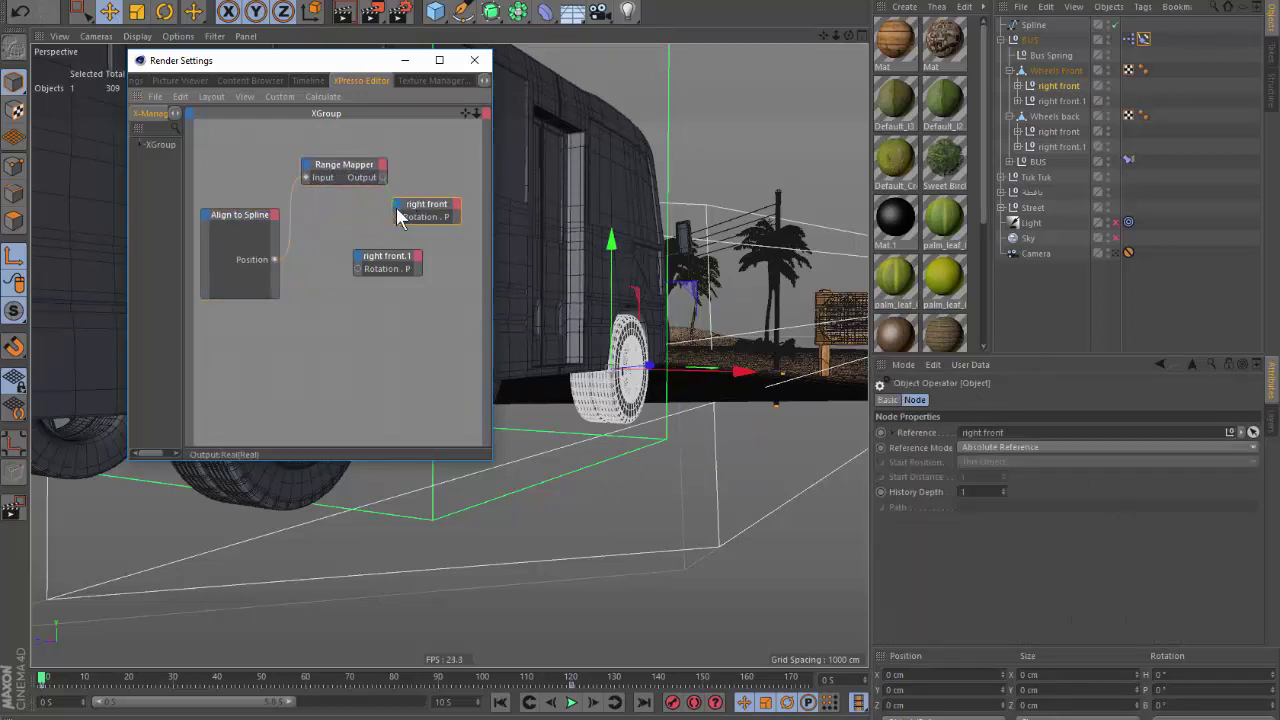
left_click_drag(394, 263, 430, 258)
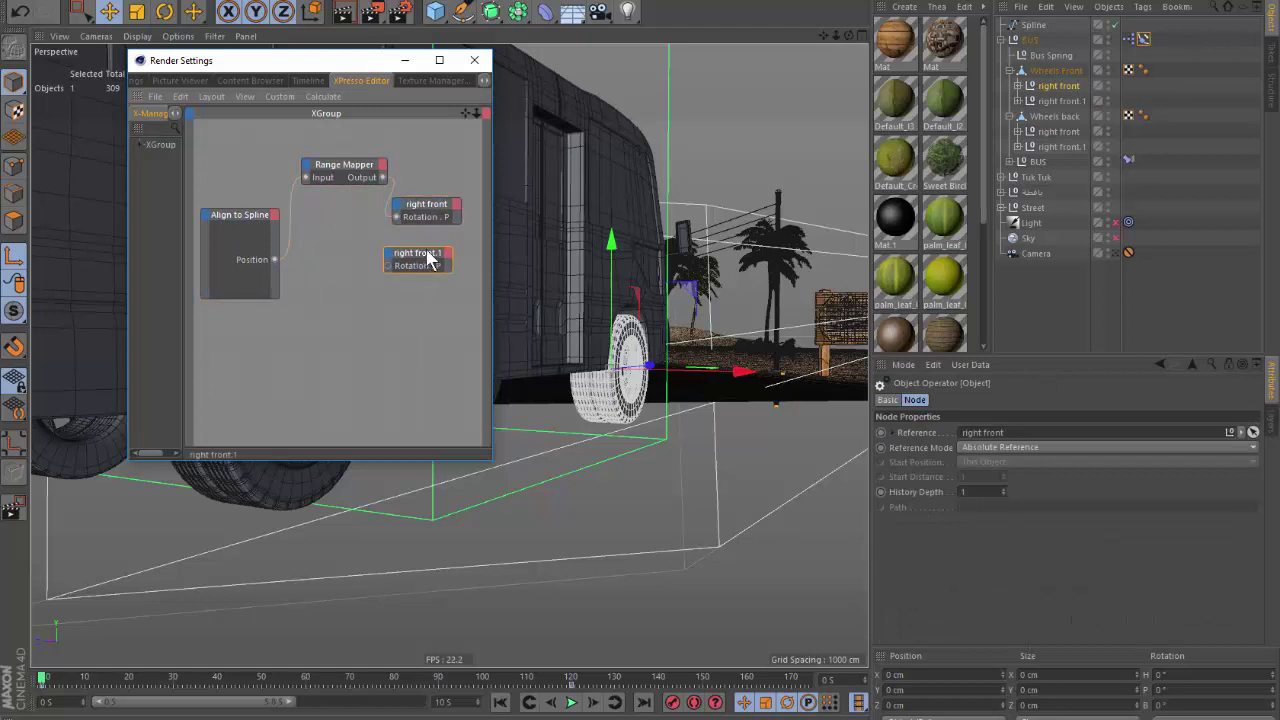
Step: Select the Range Mapper, fit all nodes into view, and orbit the viewport around the bus
left_click(365, 177)
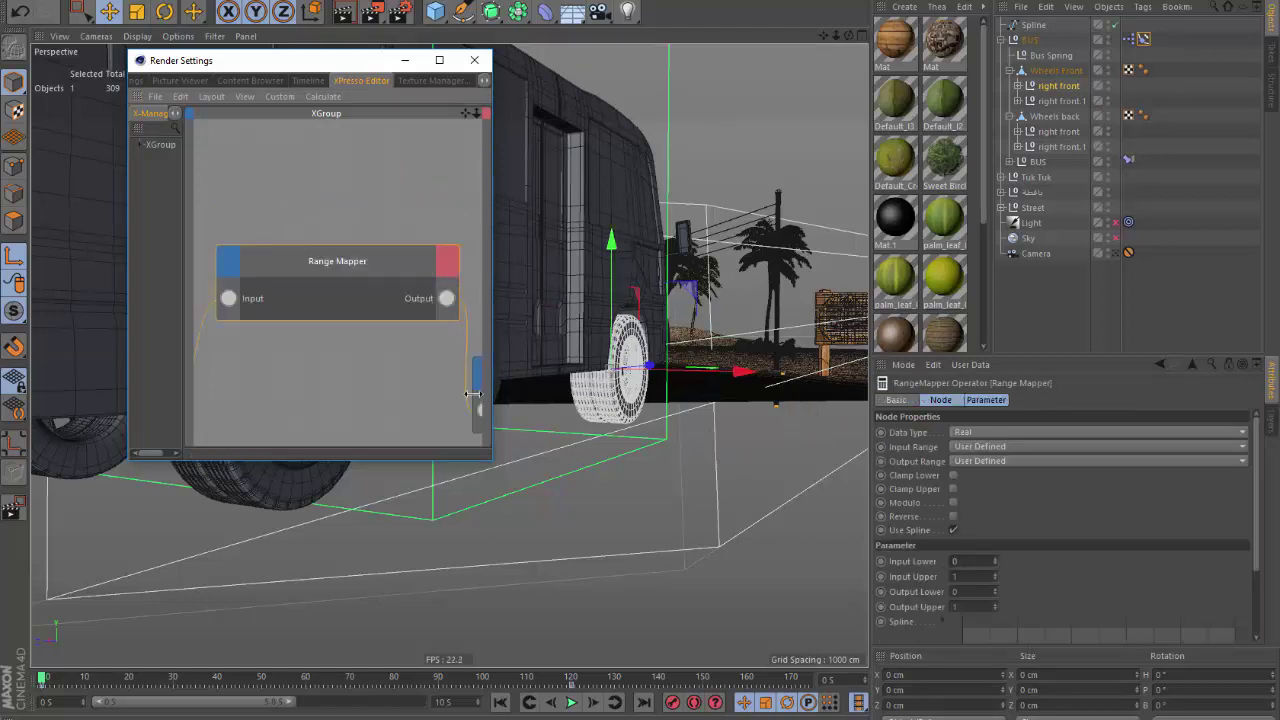
key("h")
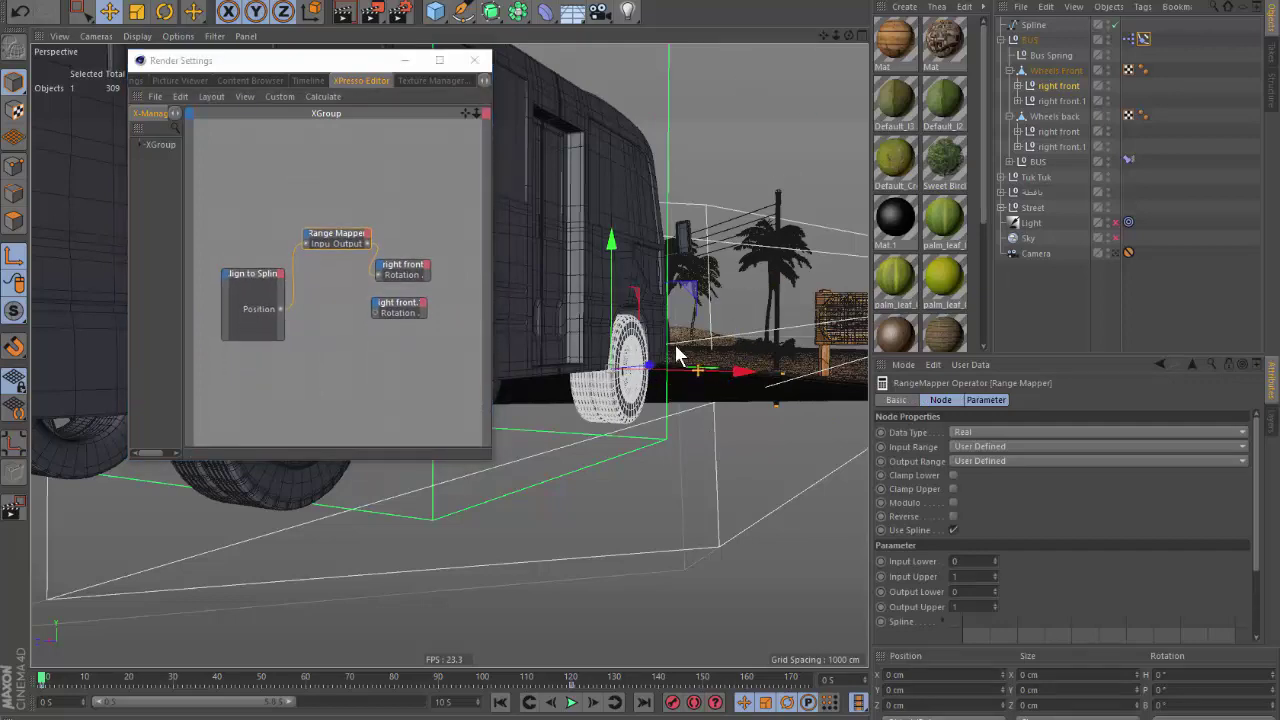
scroll(695, 400, "up", 5)
scroll(693, 410, "down", 3)
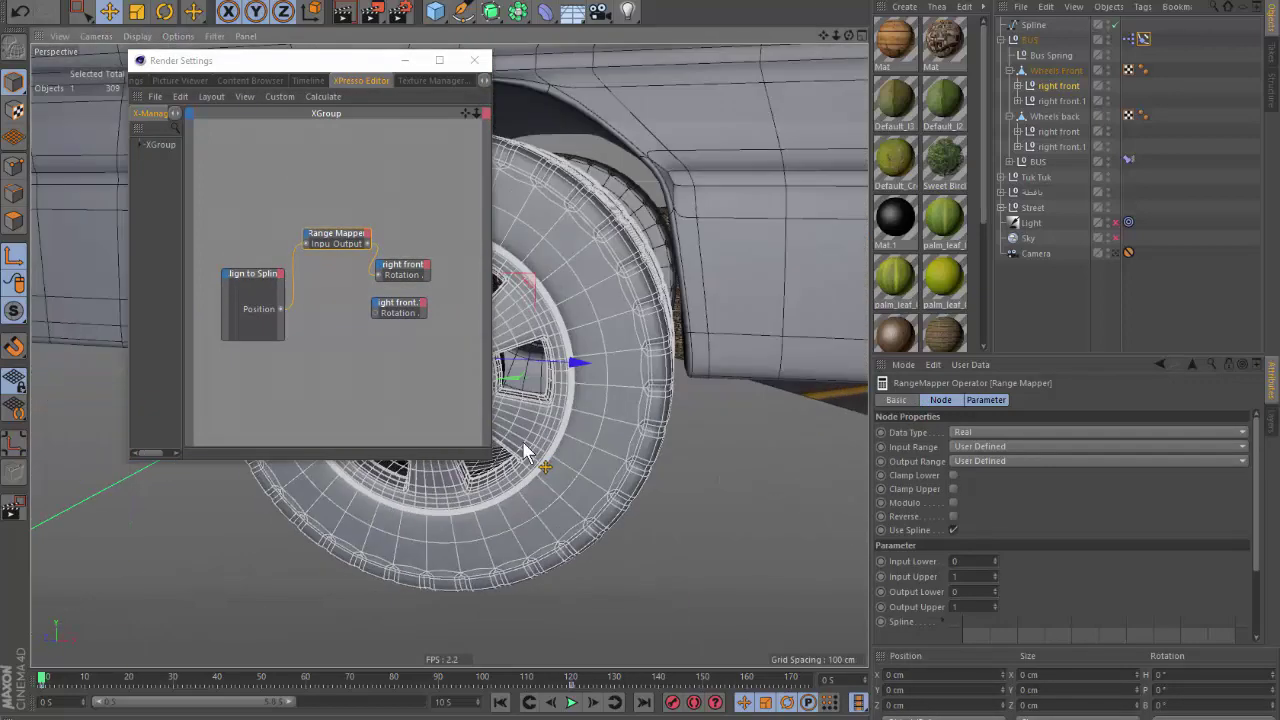
scroll(688, 425, "down", 3)
scroll(682, 440, "down", 2)
mouse_move(680, 448)
left_mouse_down("alt")
mouse_move(613, 462)
mouse_move(700, 480)
left_mouse_up("alt")
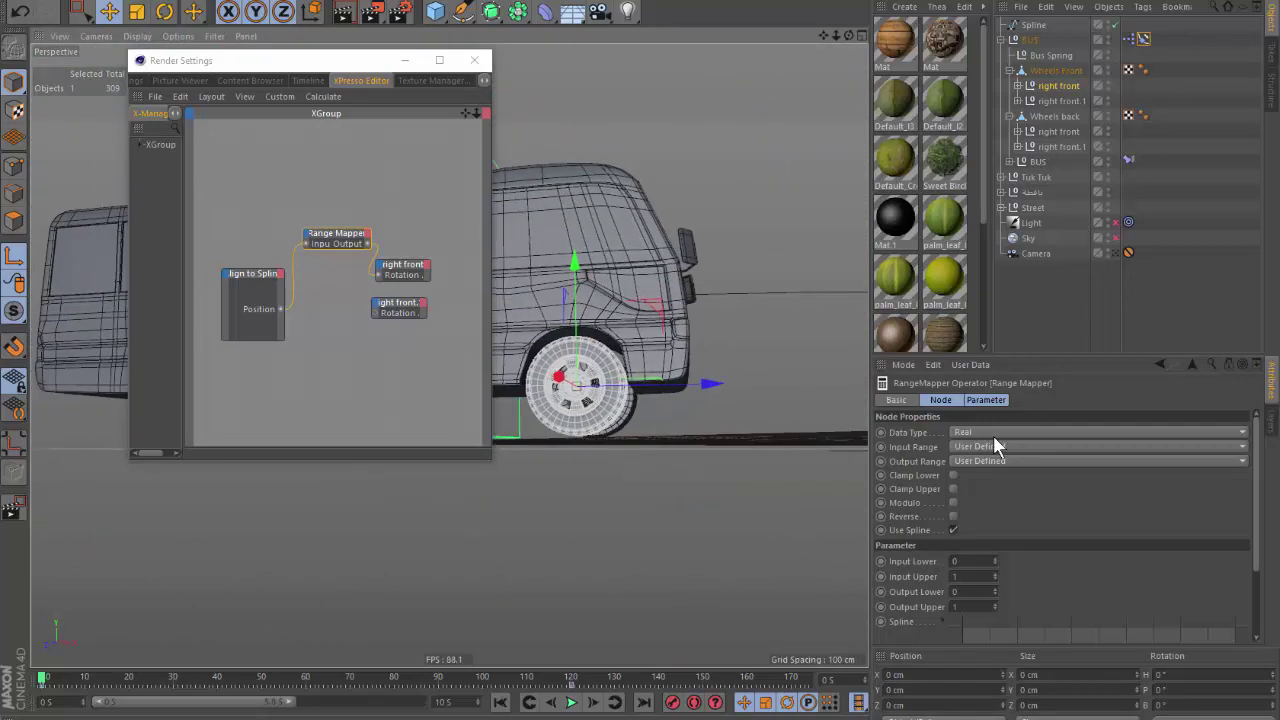
Step: Play the wheel animation, frame the whole bus, and rewind to frame 0
left_click(571, 703)
left_click(571, 703)
key("ctrl+shift+z")
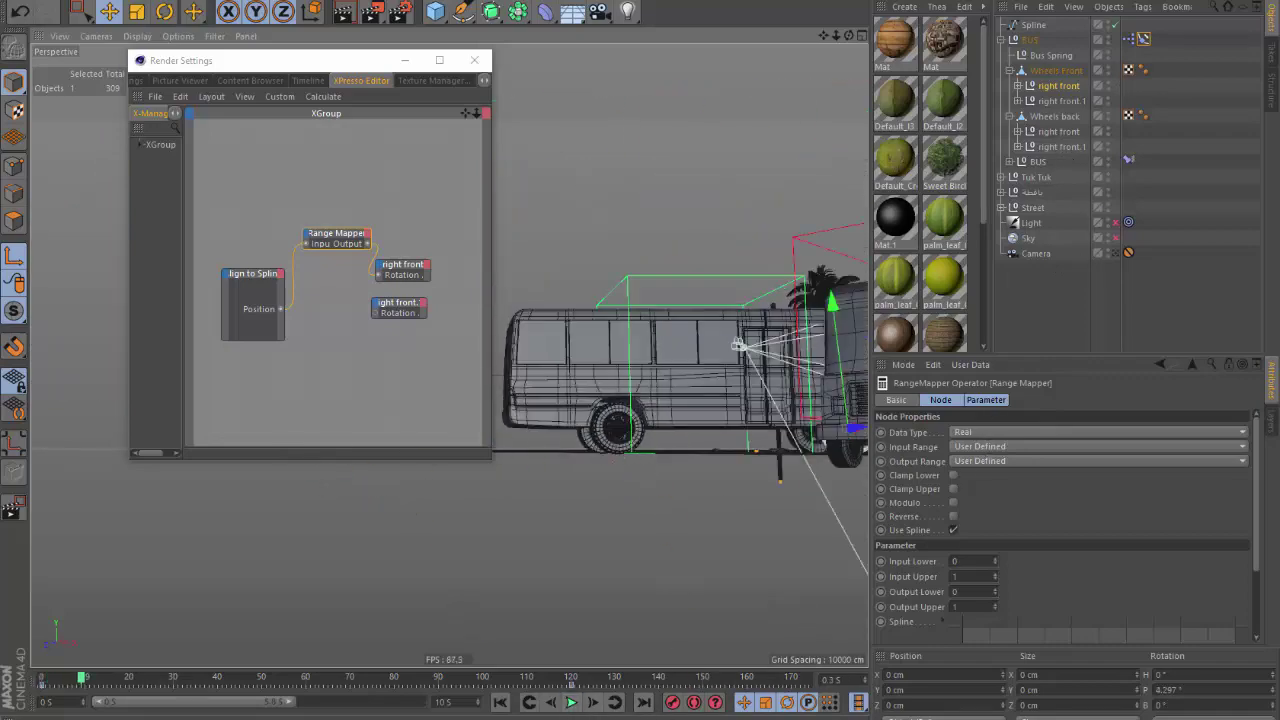
left_click(500, 704)
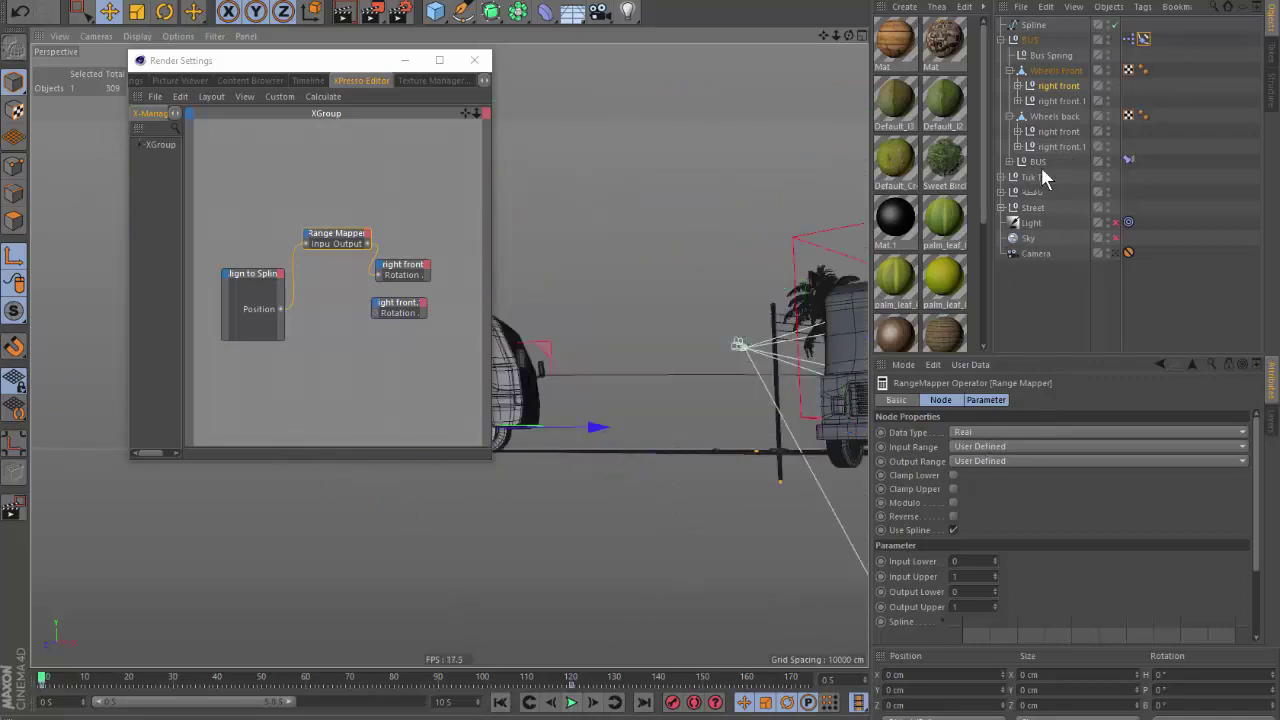
Step: Undo the camera nesting under right front and create a new Camera.1
left_click(1049, 86)
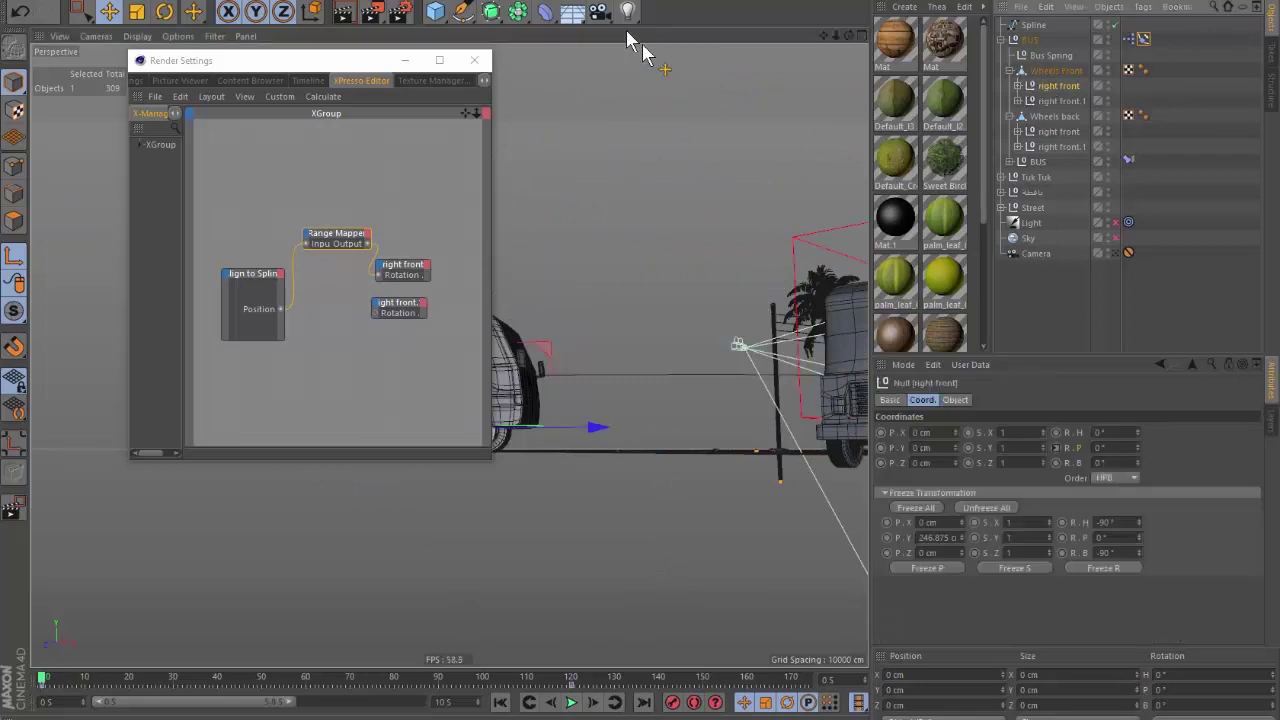
left_click(598, 12, "alt")
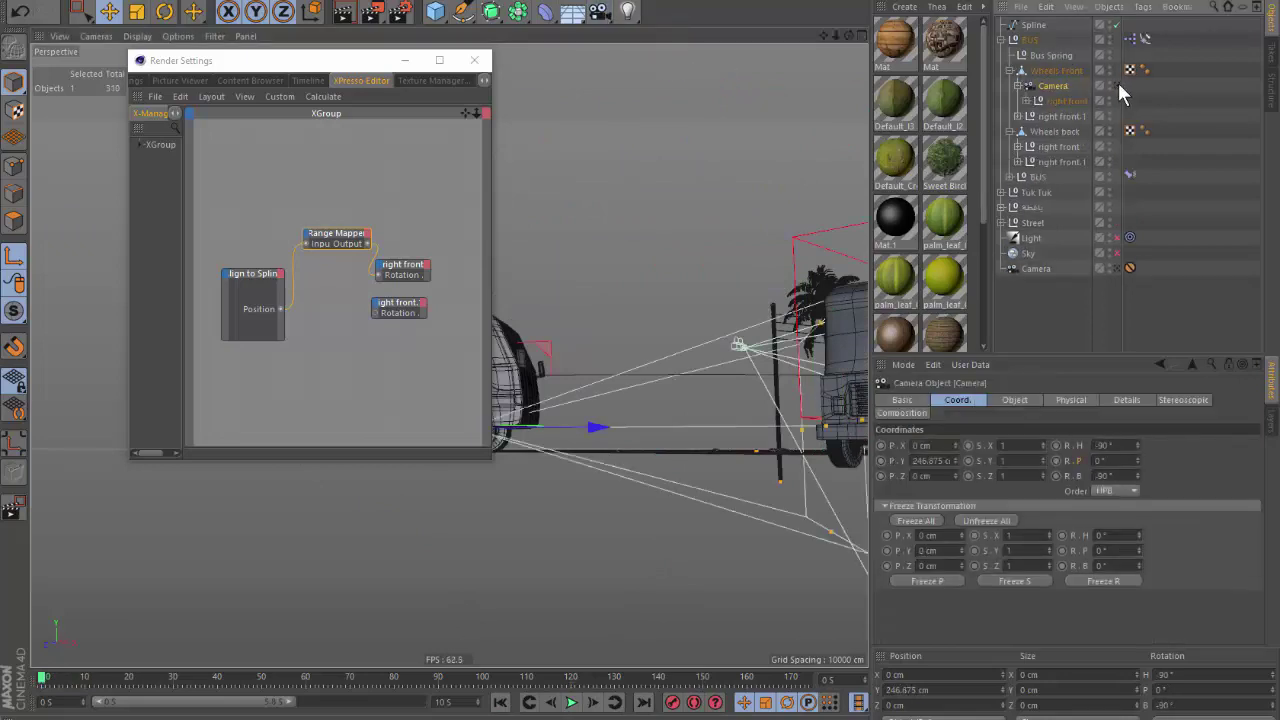
left_click_drag(1062, 93, 1064, 95)
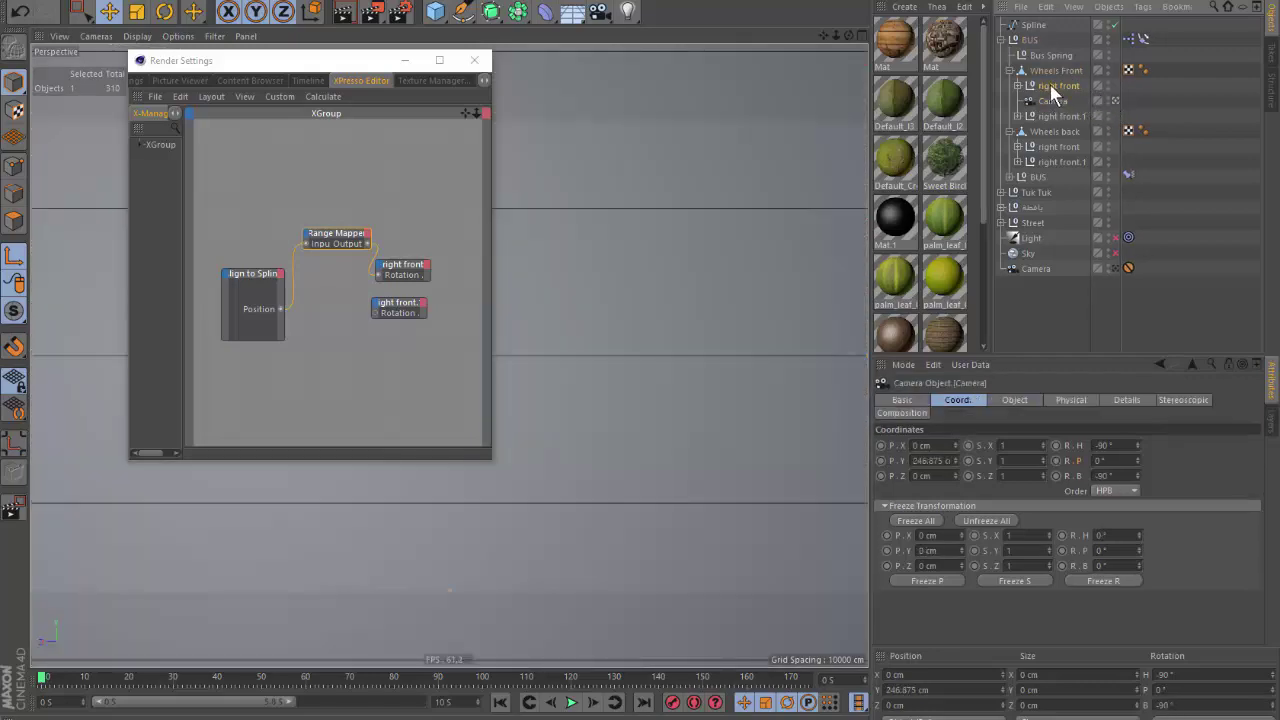
left_click(1050, 85)
mouse_move(657, 388)
left_mouse_down("alt")
mouse_move(655, 376)
mouse_move(580, 420)
mouse_move(628, 372)
left_mouse_up("alt")
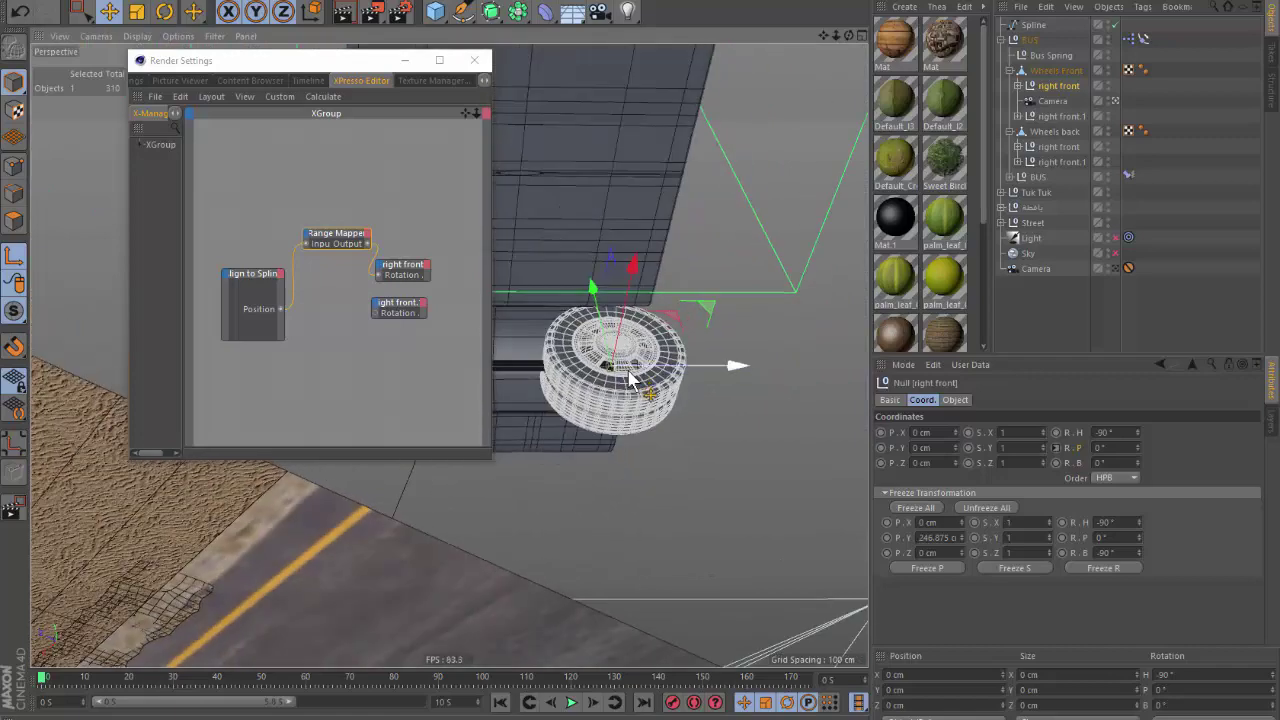
key("ctrl+z")
key("ctrl+z")
key("ctrl+z")
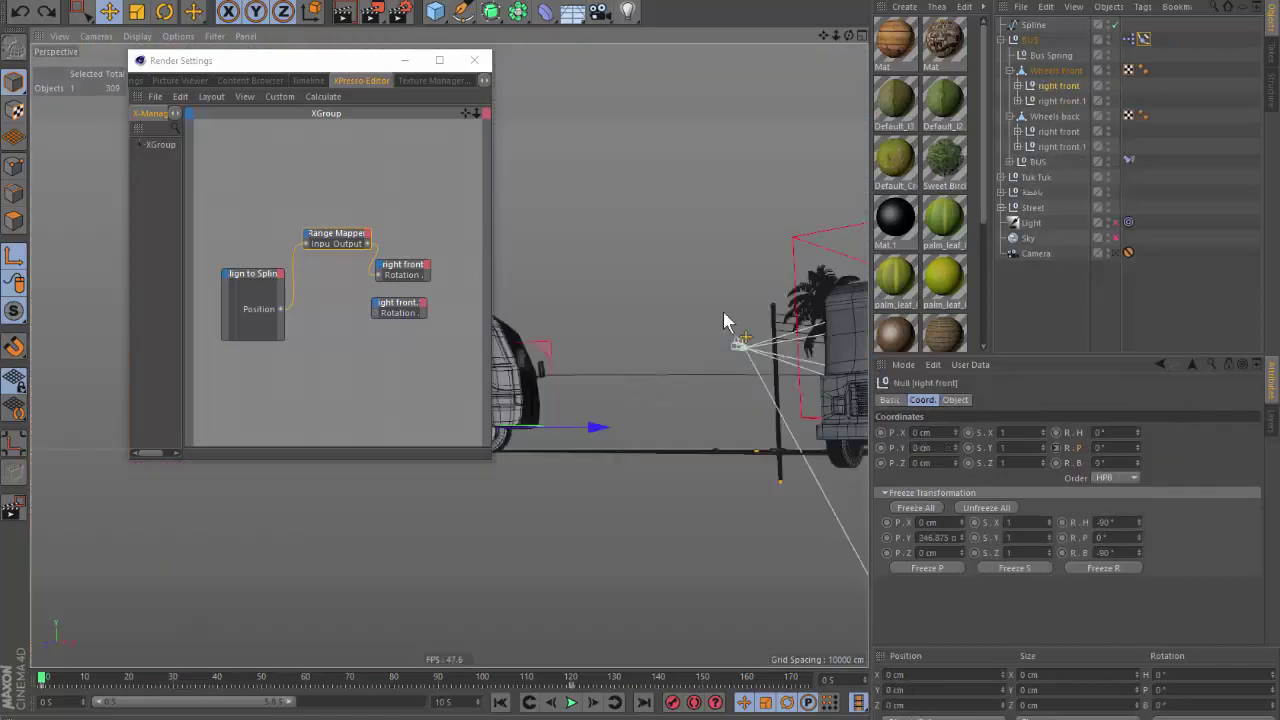
left_click(599, 11)
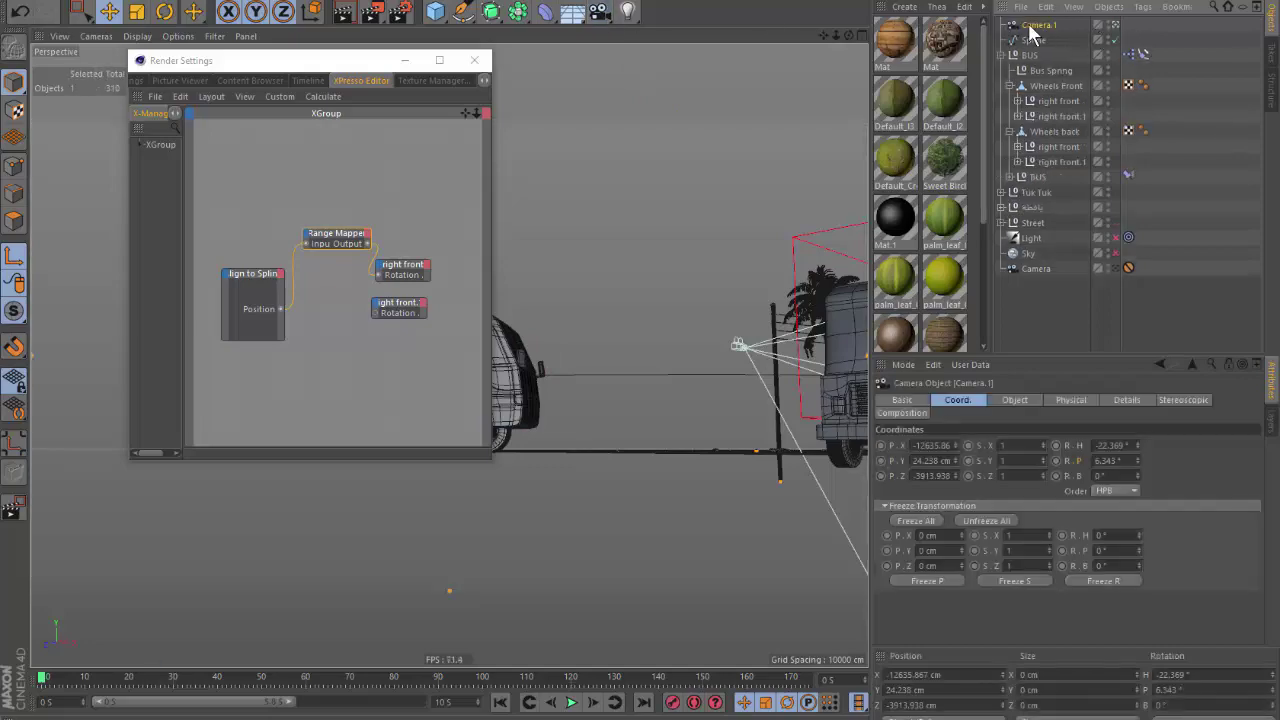
Step: Move Camera.1 into the Wheels Front group and orbit around the front wheel
mouse_move(1030, 28)
left_mouse_down()
mouse_move(1068, 104)
mouse_move(1045, 110)
left_mouse_up()
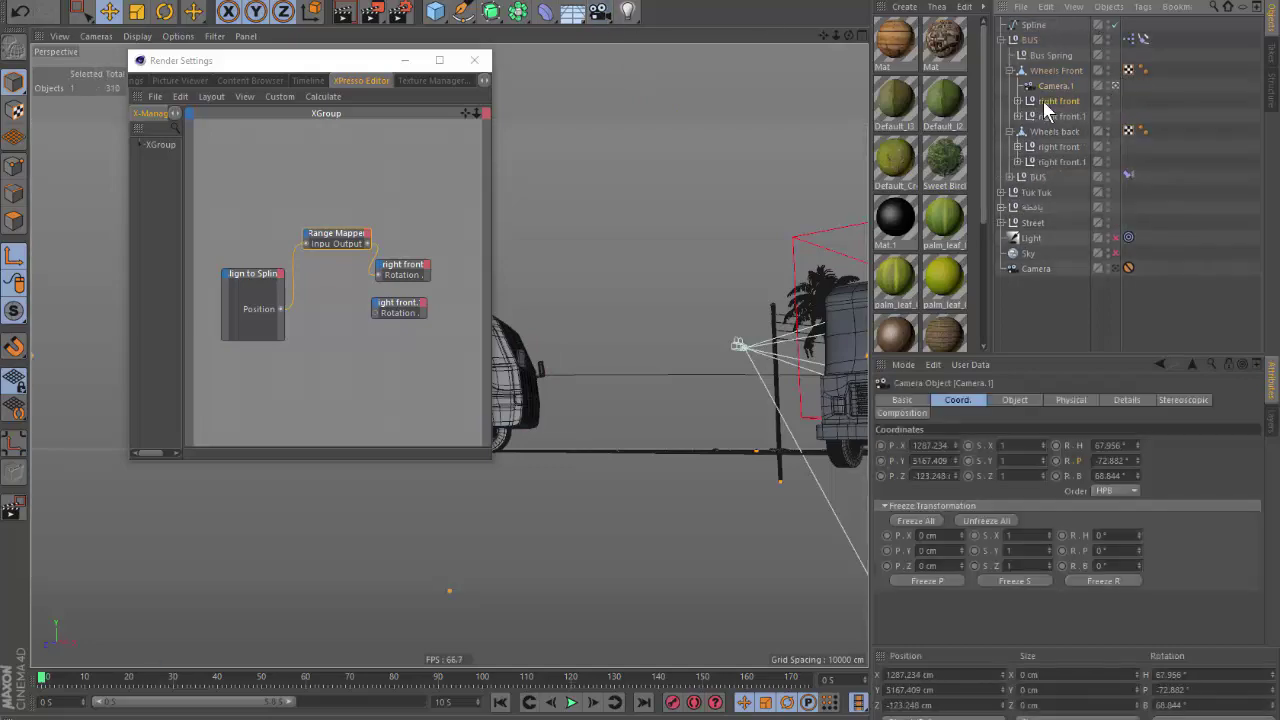
left_click(1045, 110)
scroll(657, 414, "up", 5)
scroll(680, 400, "down", 2)
scroll(738, 370, "down", 2)
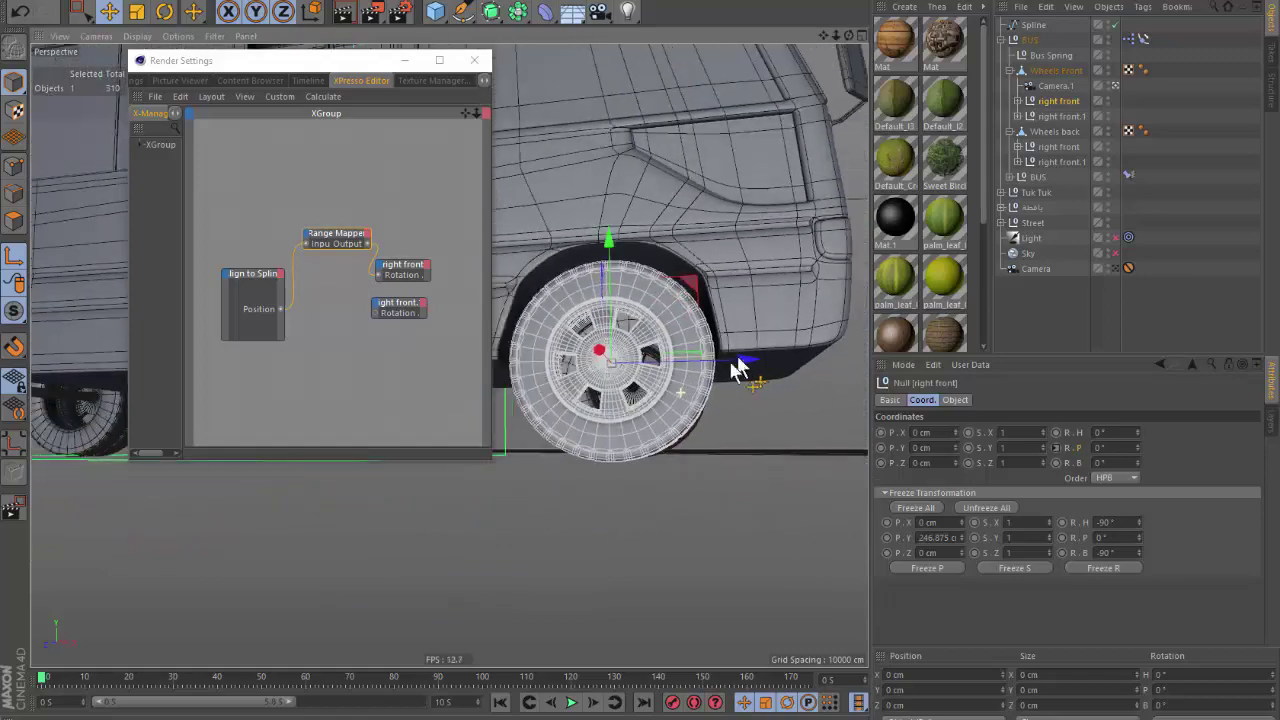
scroll(750, 413, "down", 3)
mouse_move(743, 410)
left_mouse_down("alt")
mouse_move(713, 405)
mouse_move(708, 584)
mouse_move(678, 530)
left_mouse_up("alt")
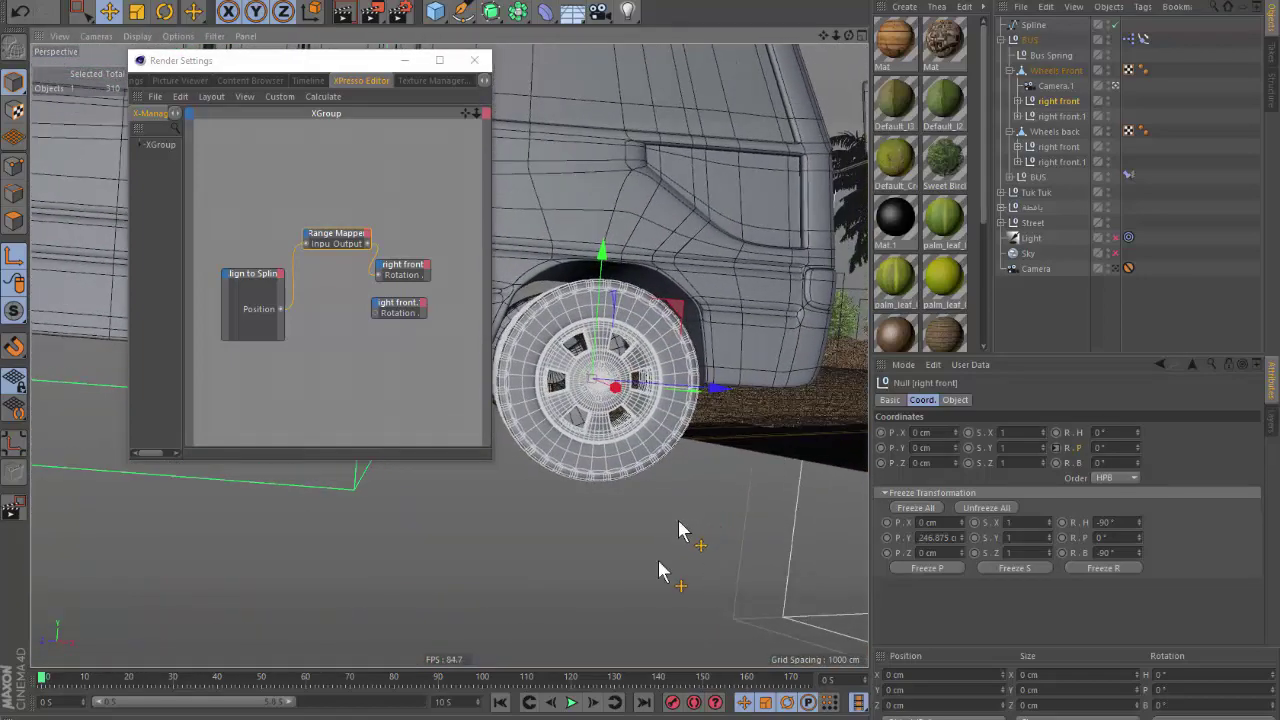
Step: Tick Reverse on the Range Mapper and play the animation to test the reversed spin
left_click(578, 704)
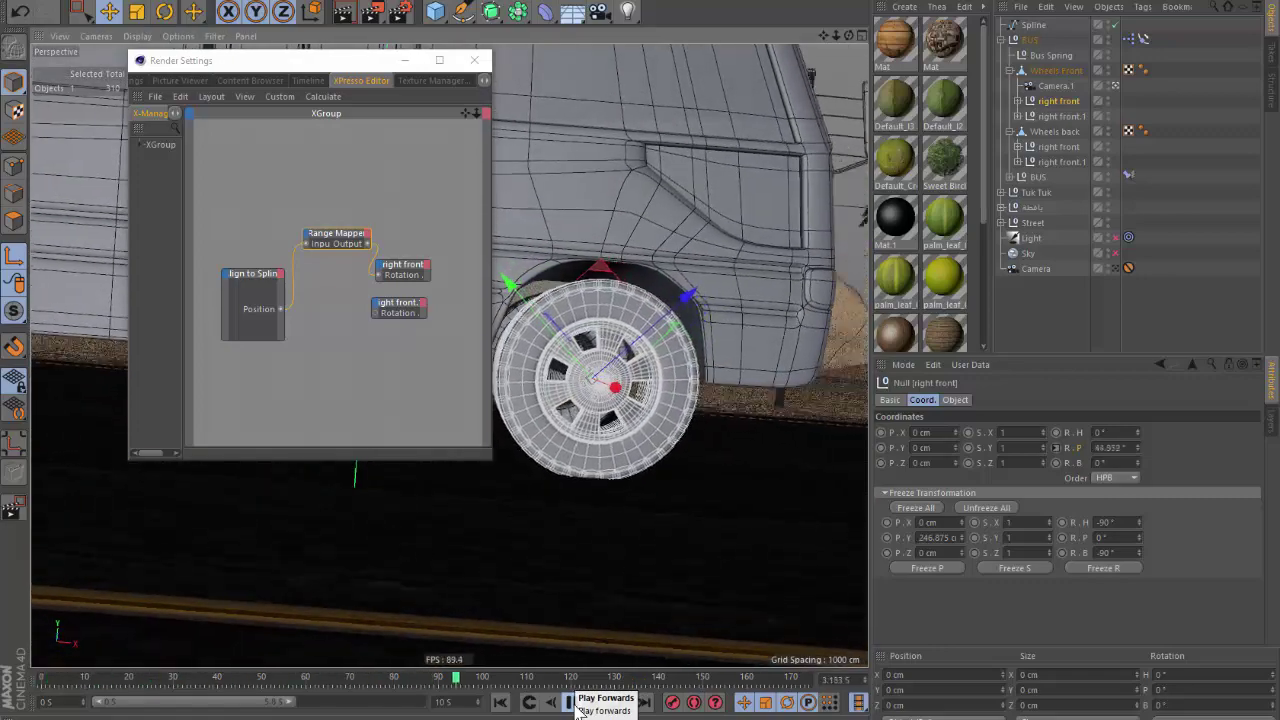
left_click(572, 703)
left_click(503, 700)
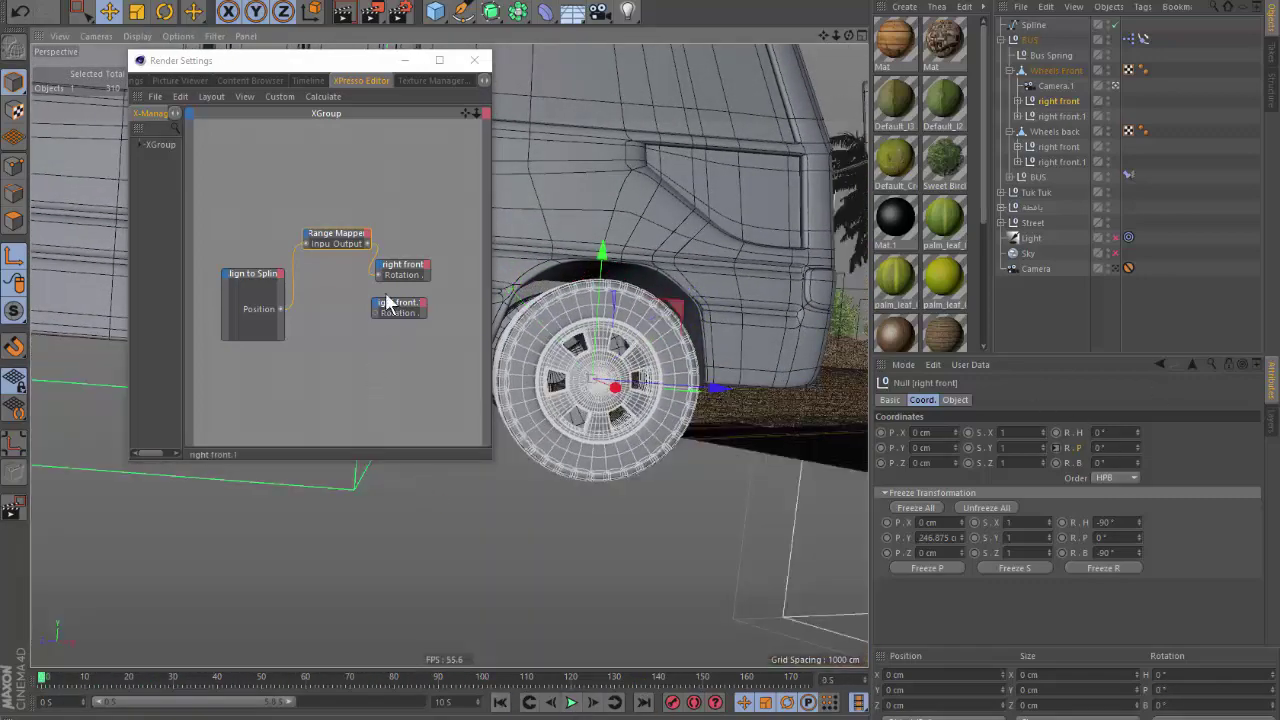
left_click(352, 238)
scroll(1061, 465, "down", 1)
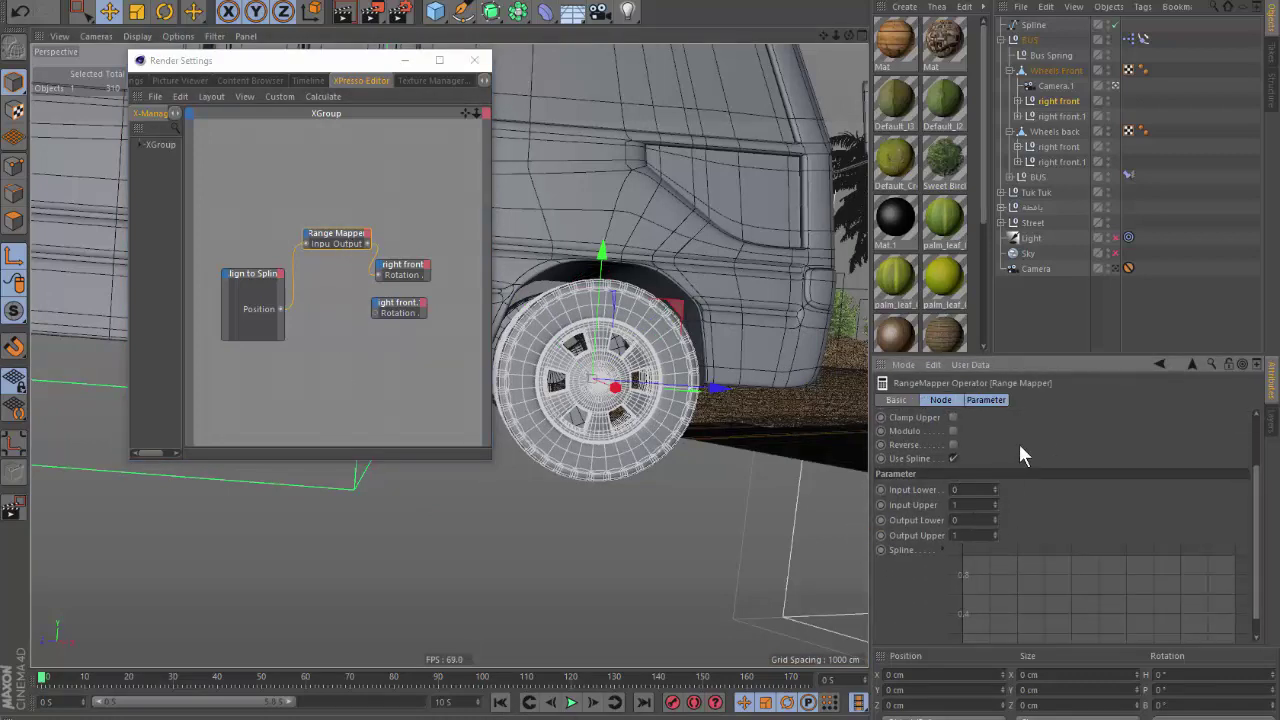
scroll(1019, 446, "up", 1)
left_click(953, 467)
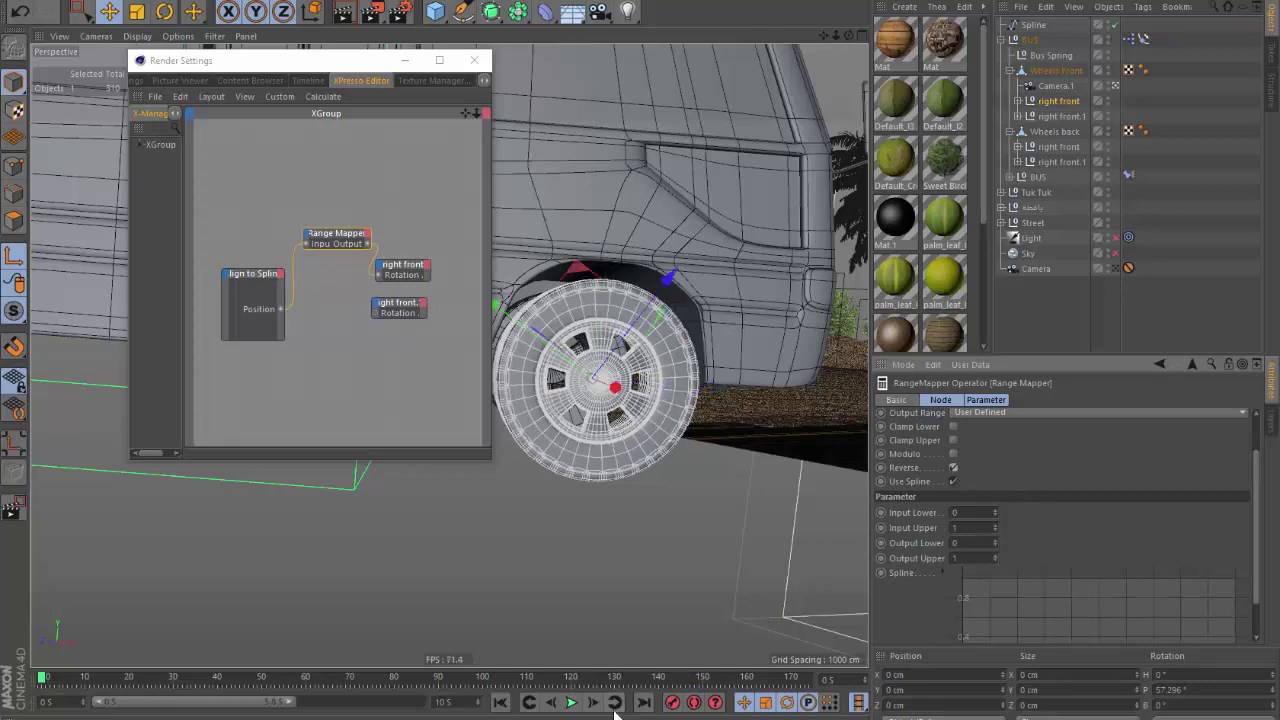
left_click(570, 703)
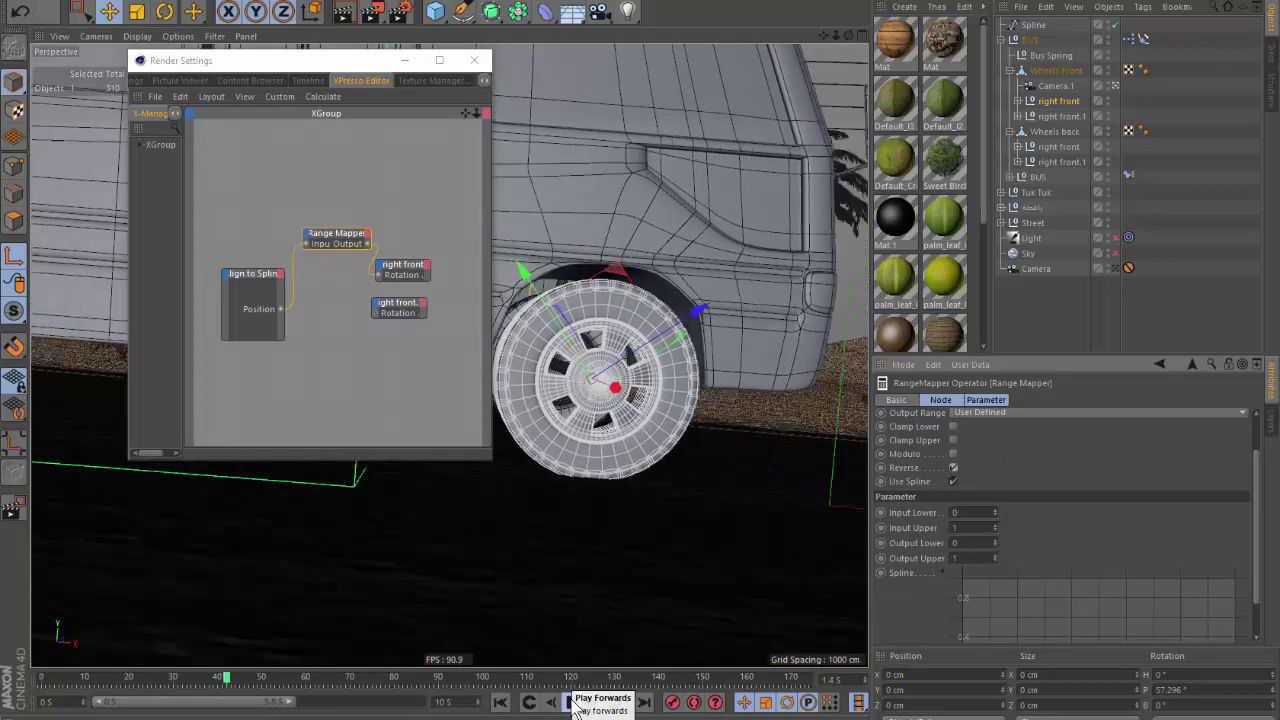
left_click(570, 703)
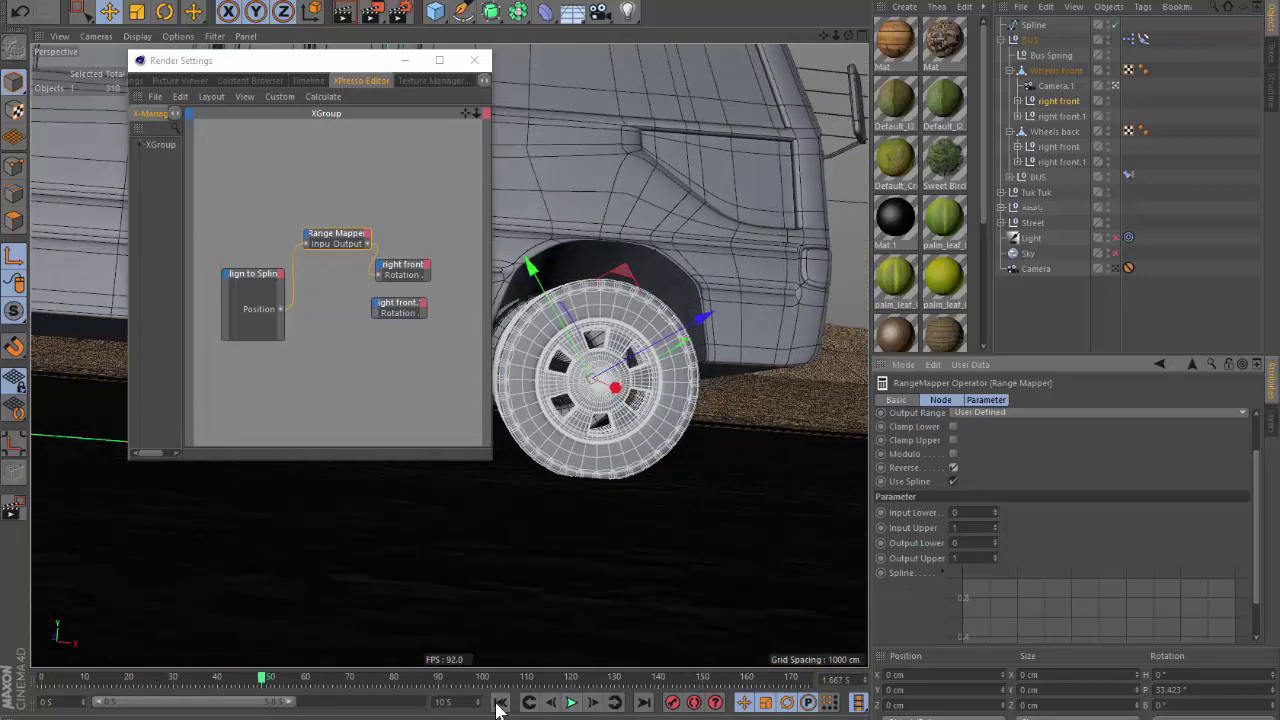
left_click(500, 703)
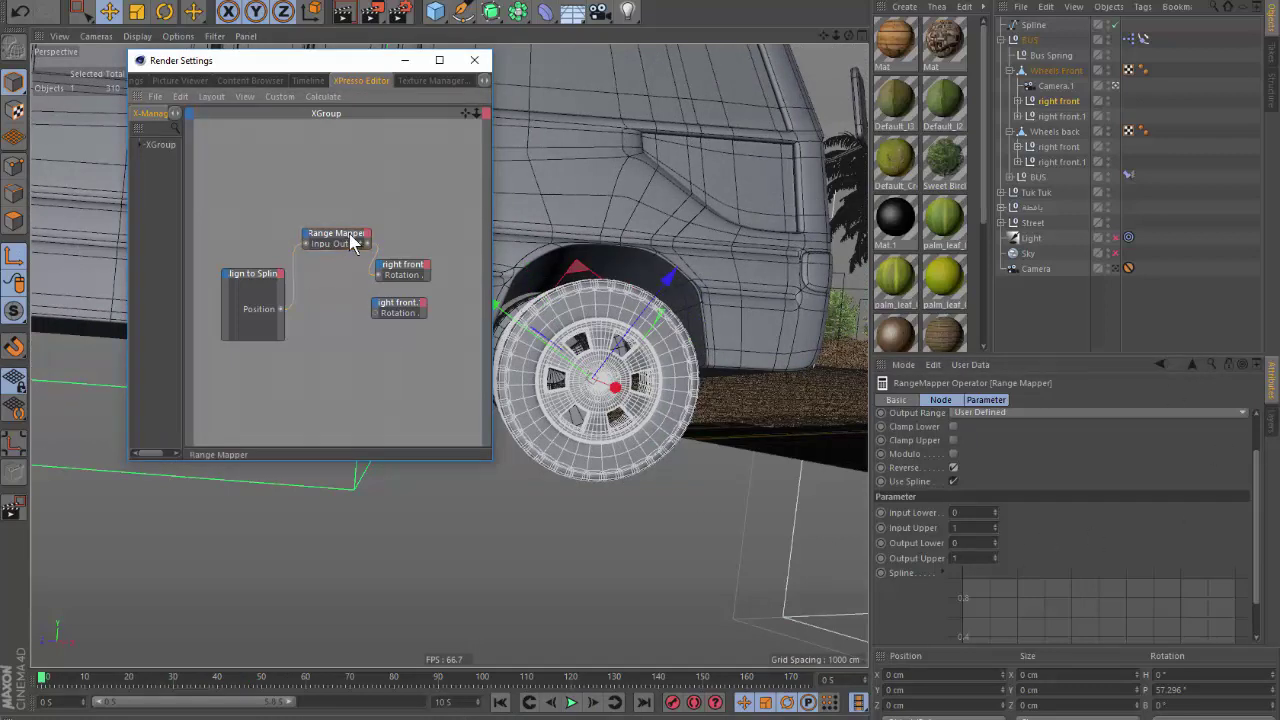
Step: Set the Range Mapper's Output Upper value to 17
left_click(849, 368)
left_click(365, 246)
scroll(1011, 444, "down", 3)
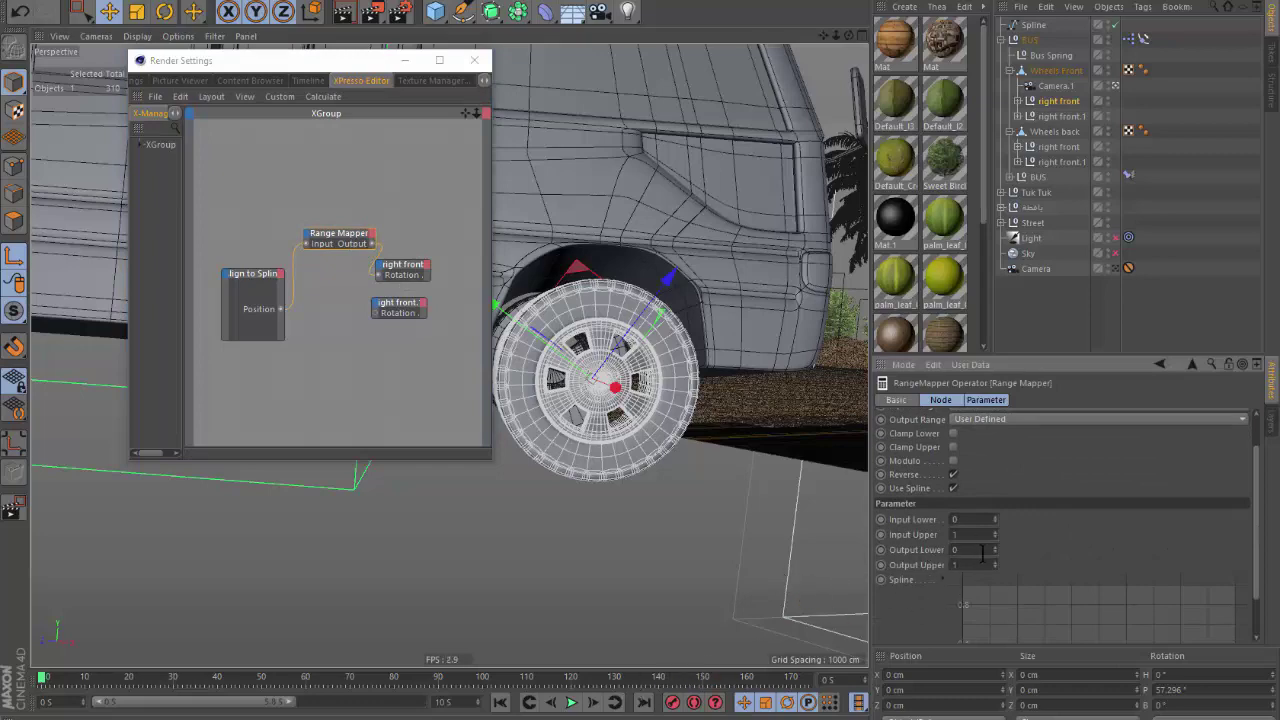
type("9")
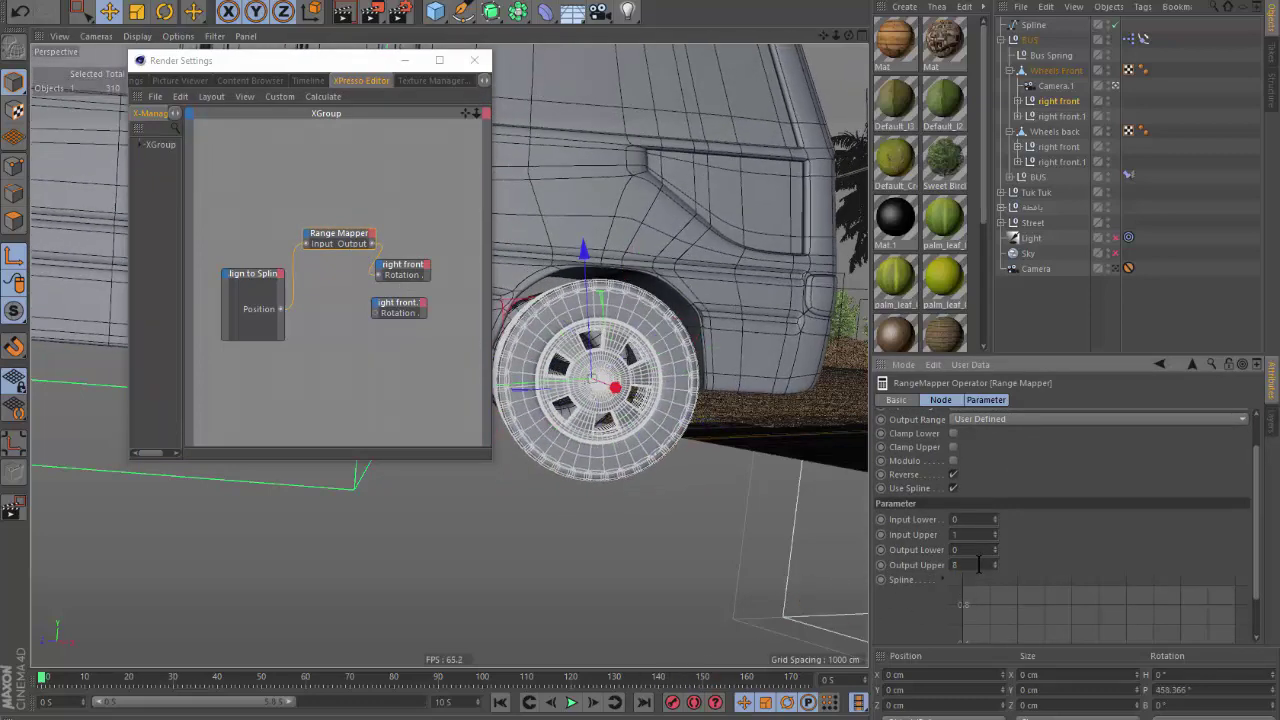
type("74")
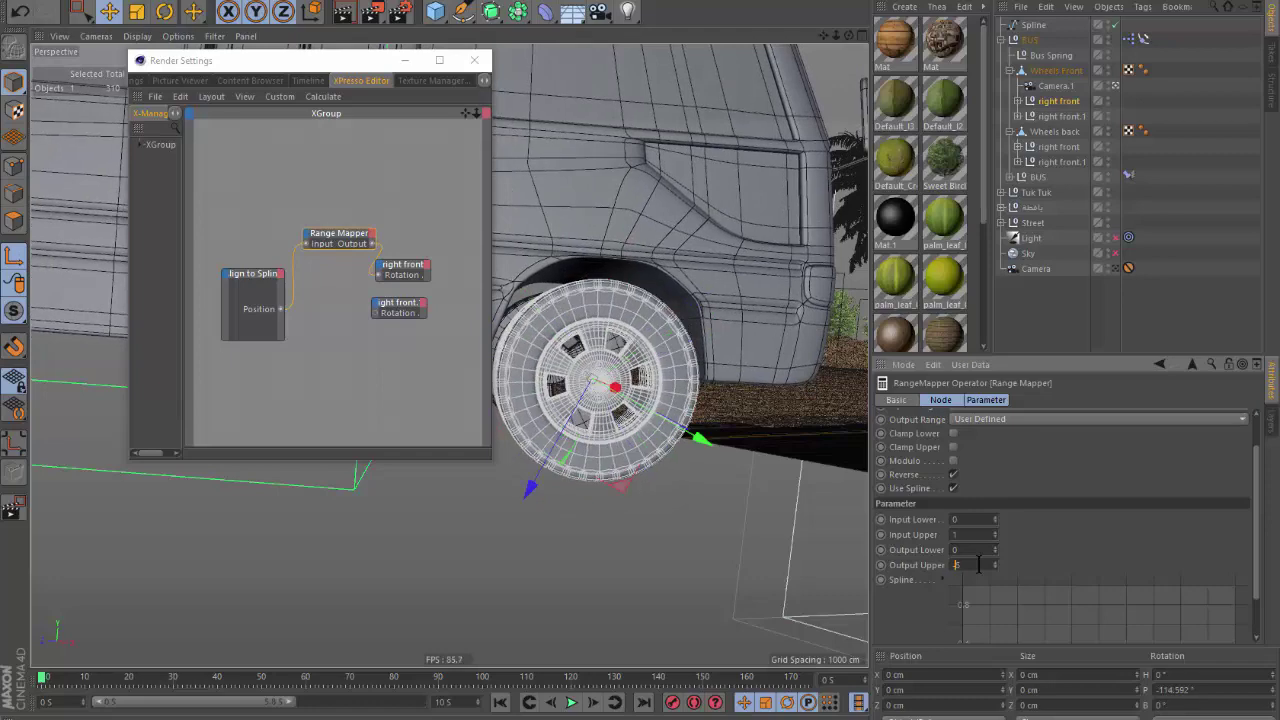
left_click(576, 703)
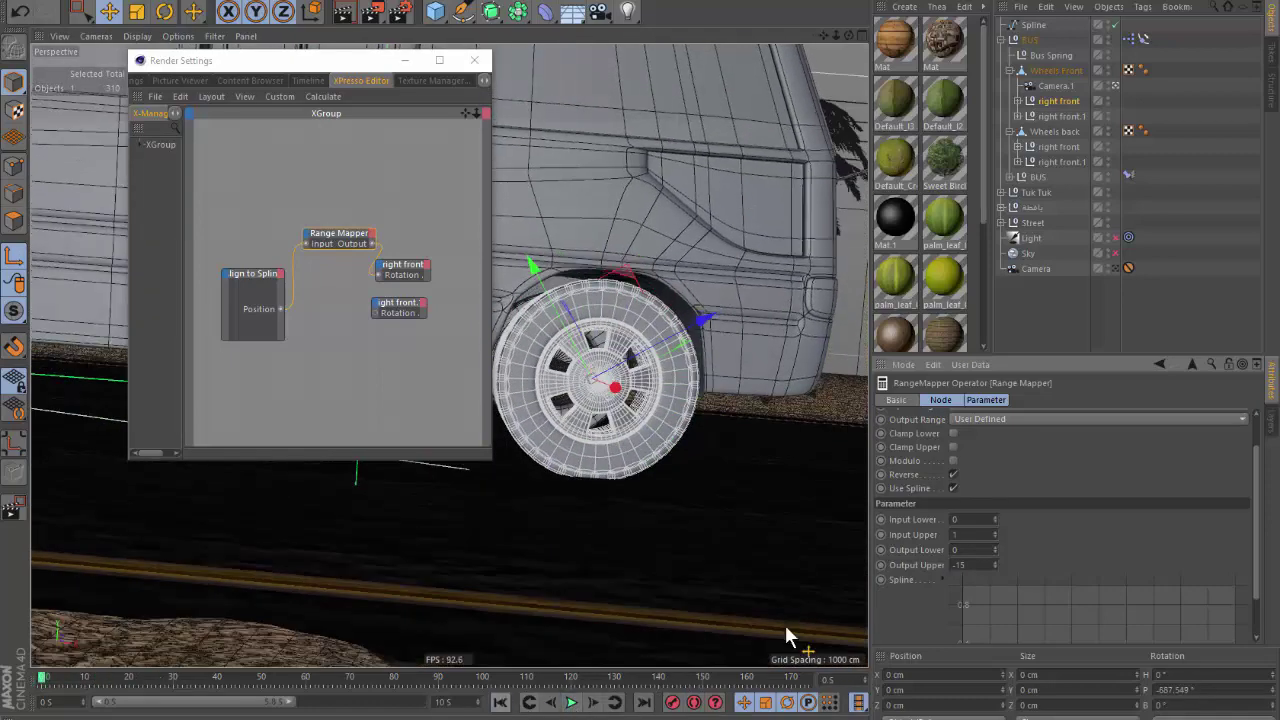
double_click(968, 565)
type("17")
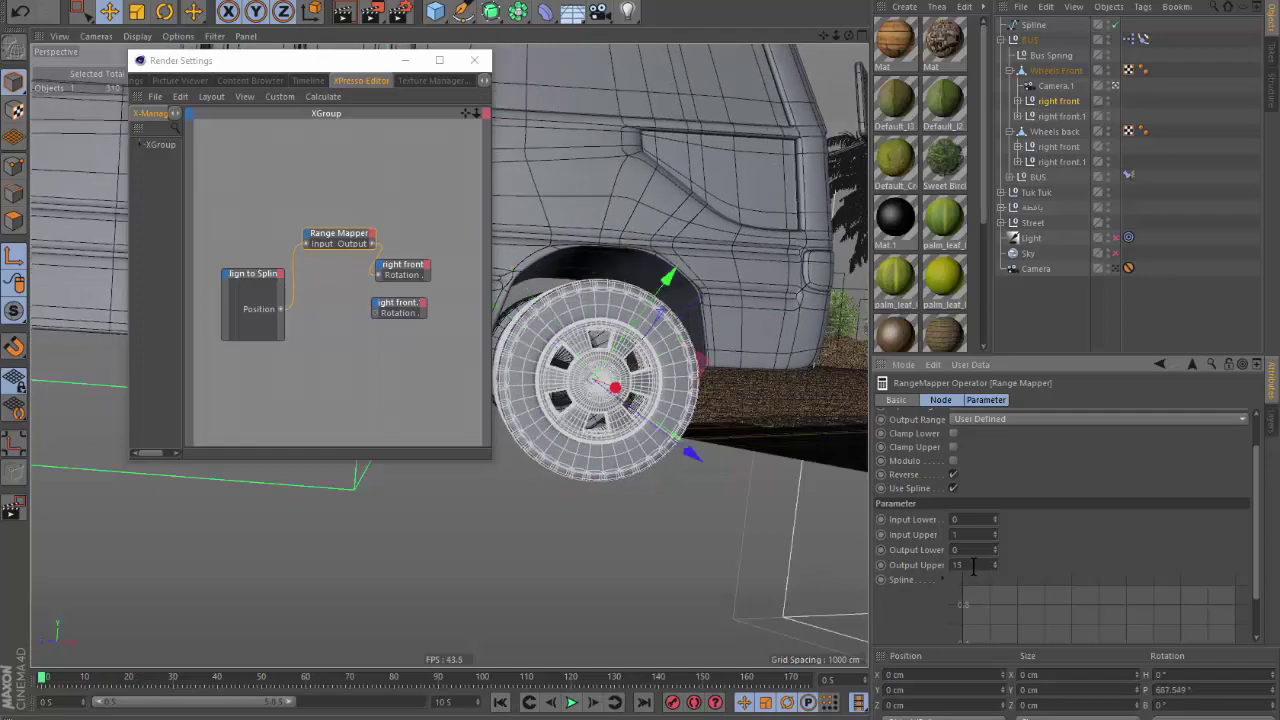
left_click(572, 703)
left_click(500, 703)
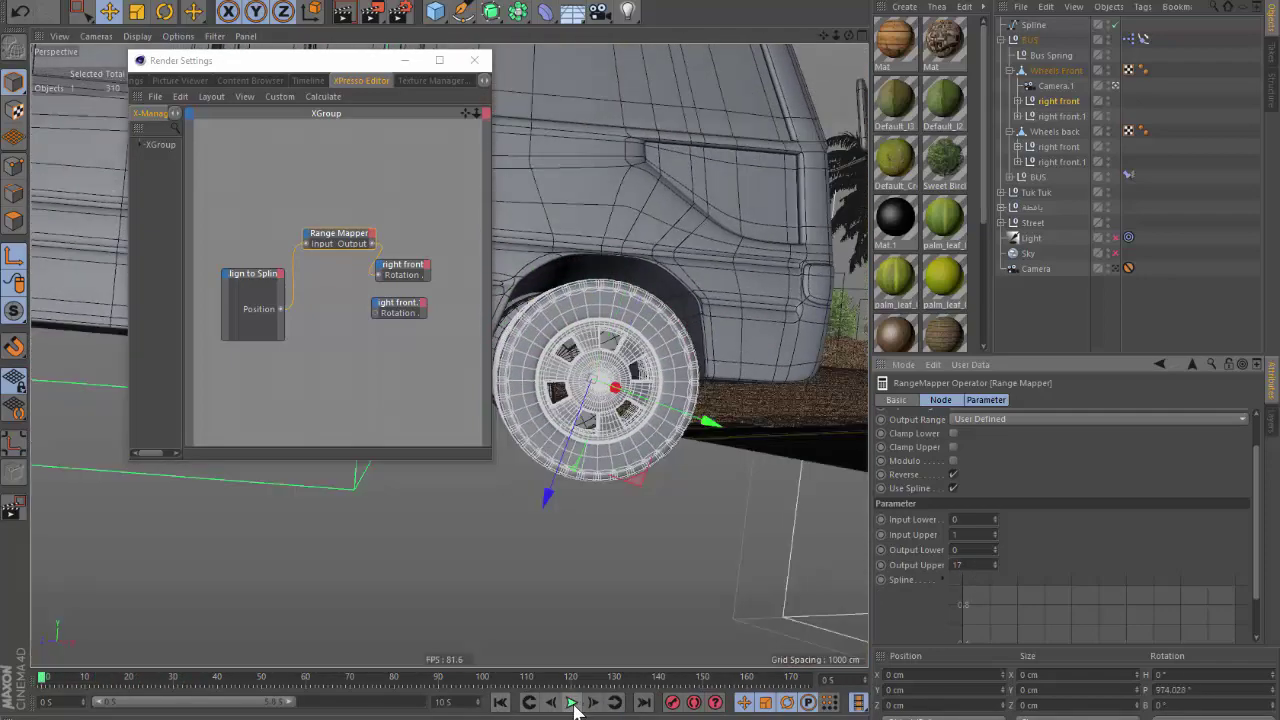
Step: Replay the animation to check the wheel spin with the 0–17 output range
left_click(572, 703)
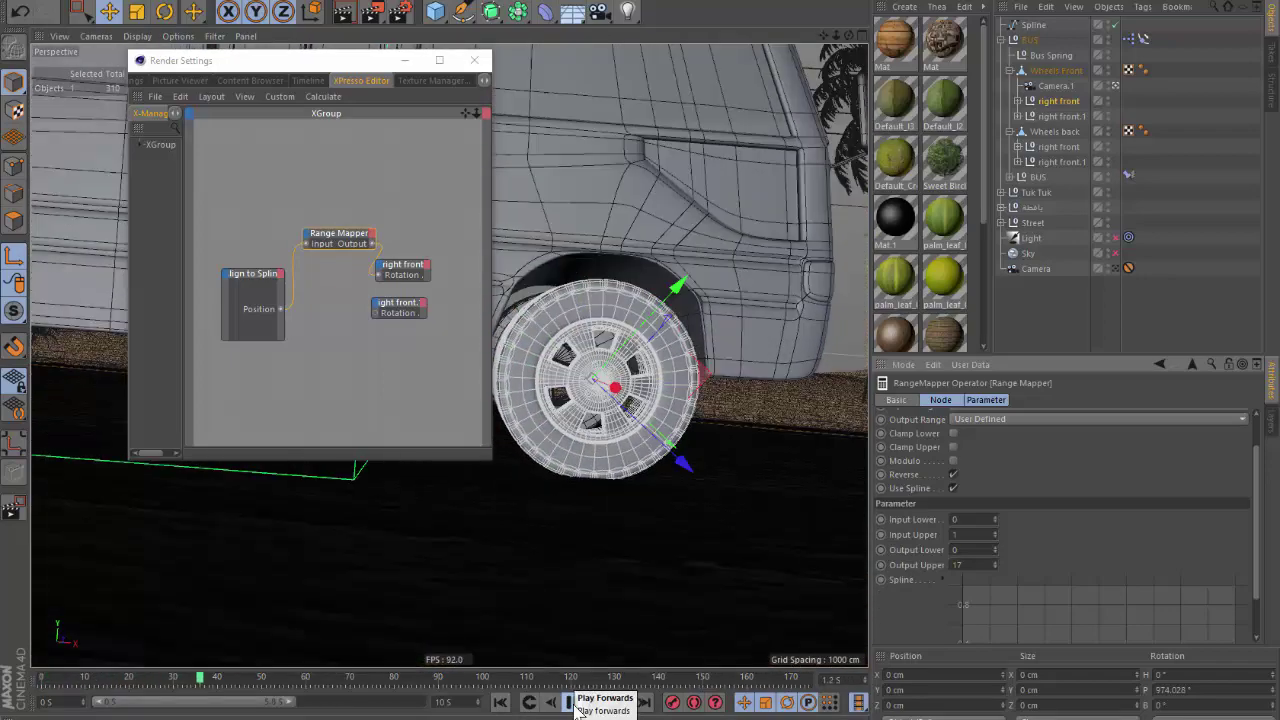
left_click(572, 703)
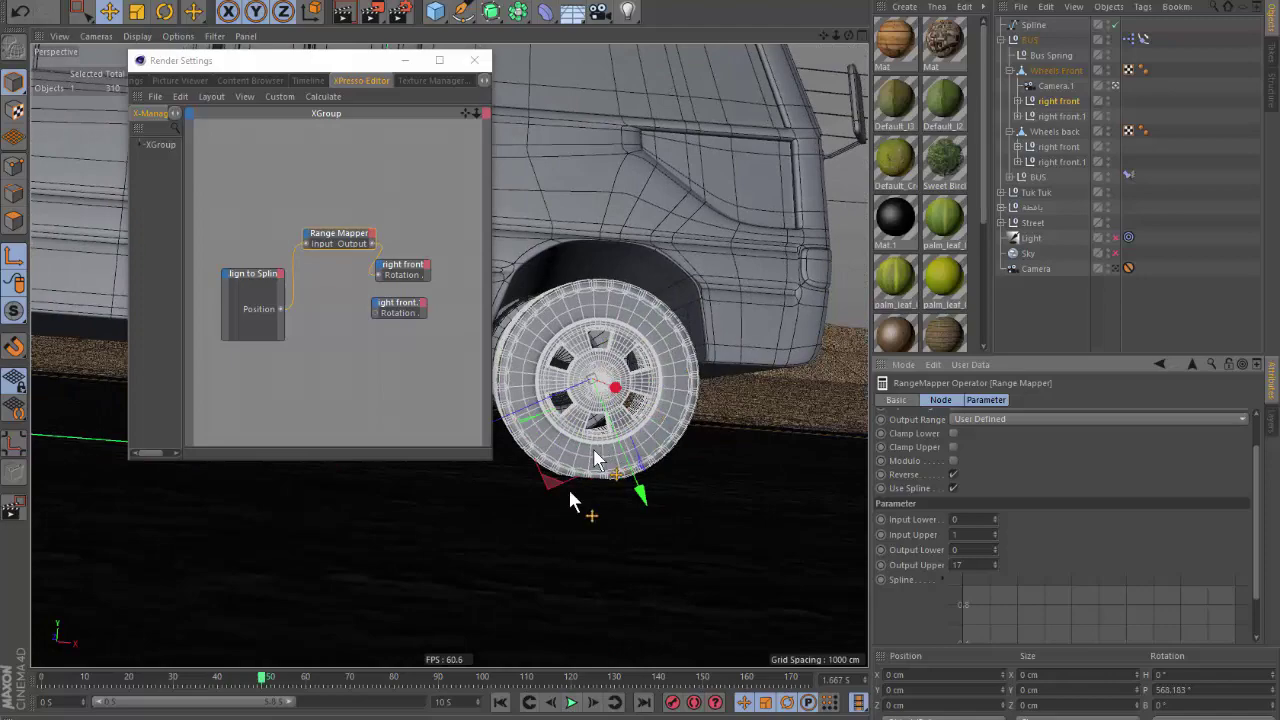
left_click(572, 703)
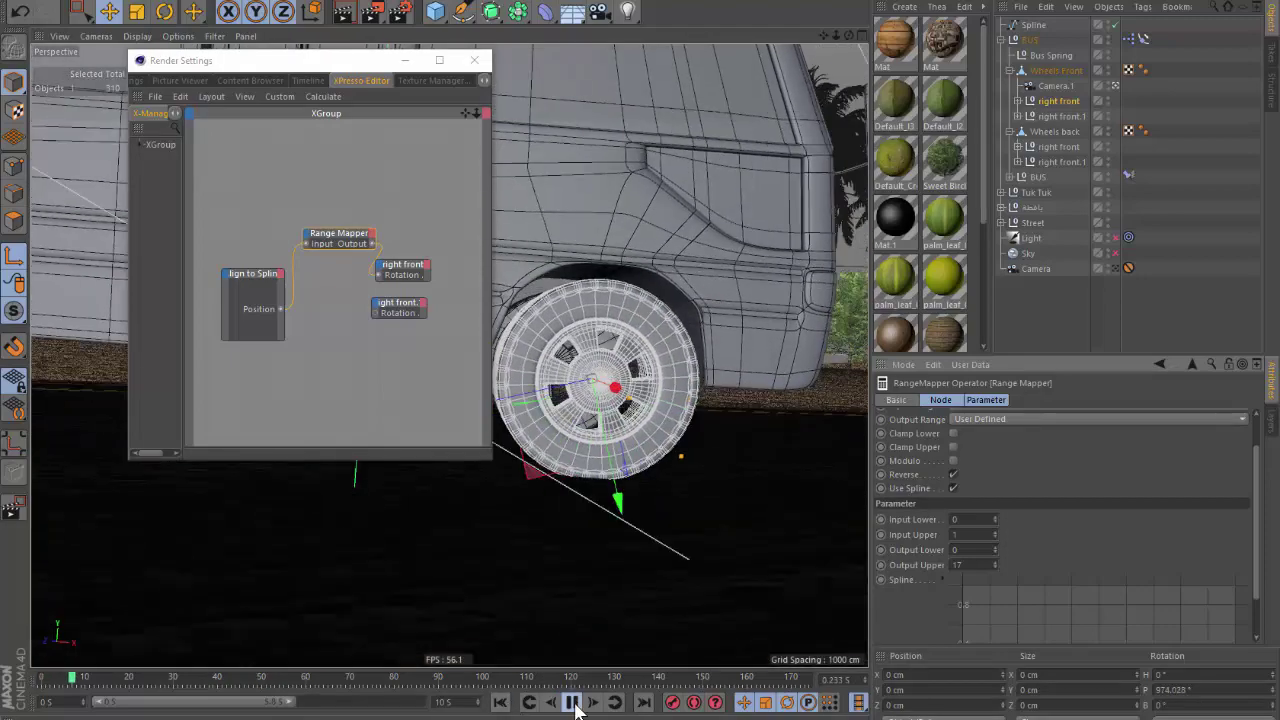
left_click(572, 703)
left_click(500, 702)
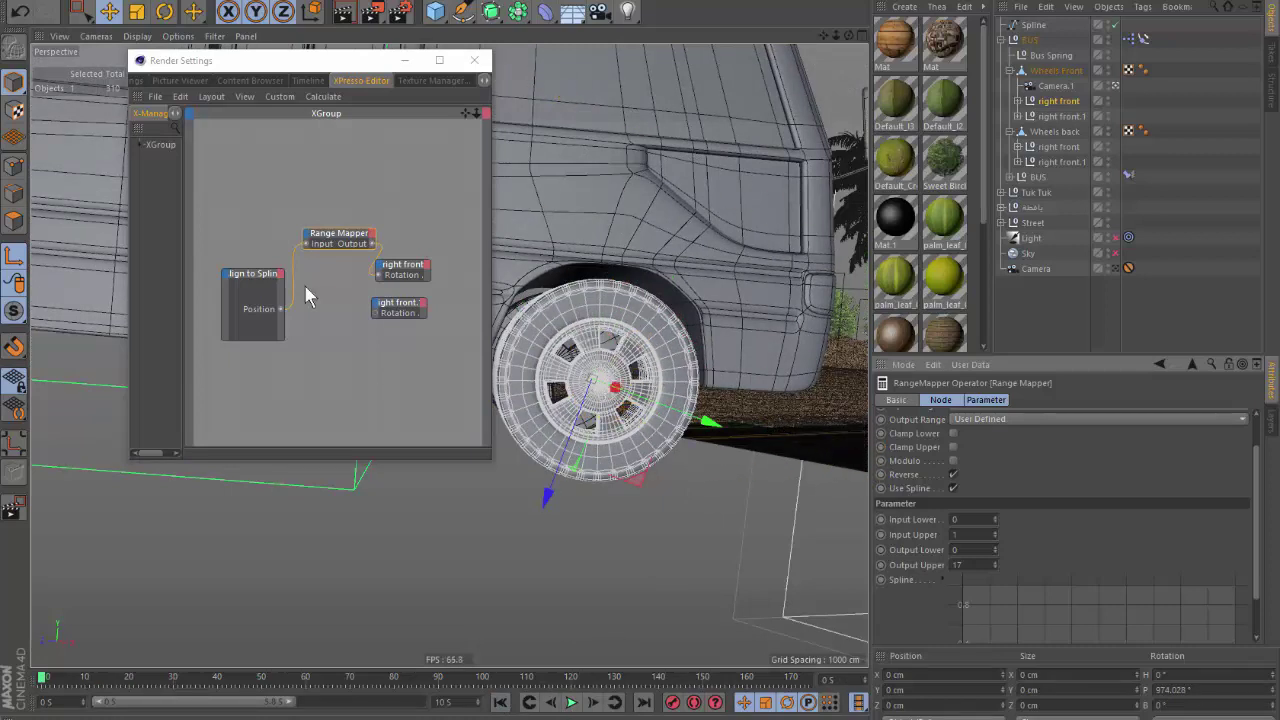
Step: Rearrange the wheel nodes and raise the Range Mapper's Output Upper to 40
left_click_drag(419, 258, 432, 254)
left_click_drag(409, 314, 418, 315)
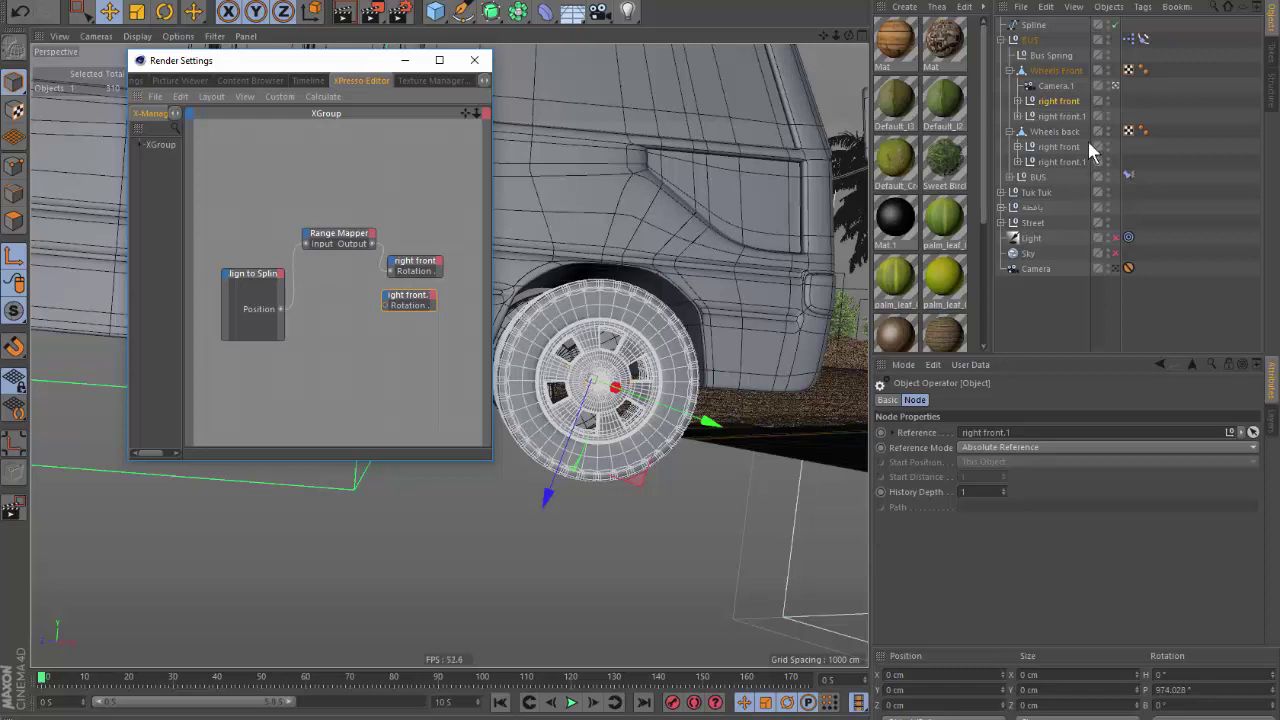
left_click(1058, 103)
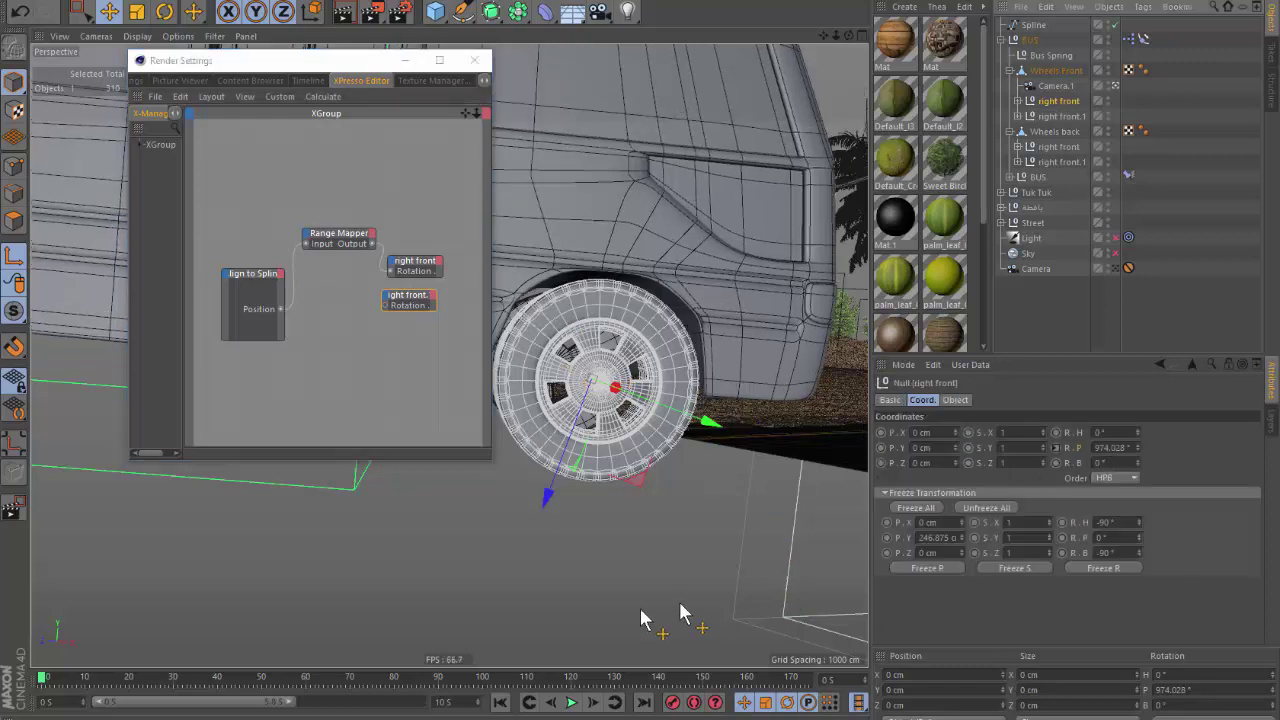
left_click(405, 296)
left_click(350, 243)
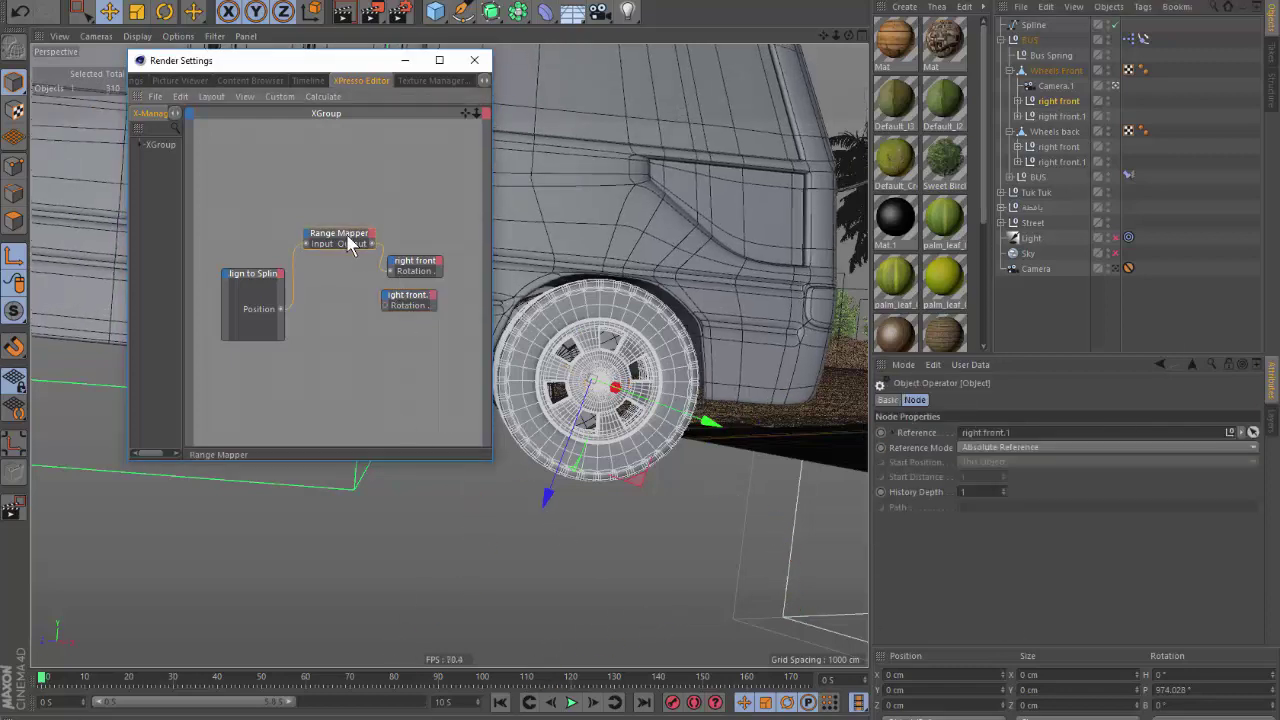
left_click(571, 703)
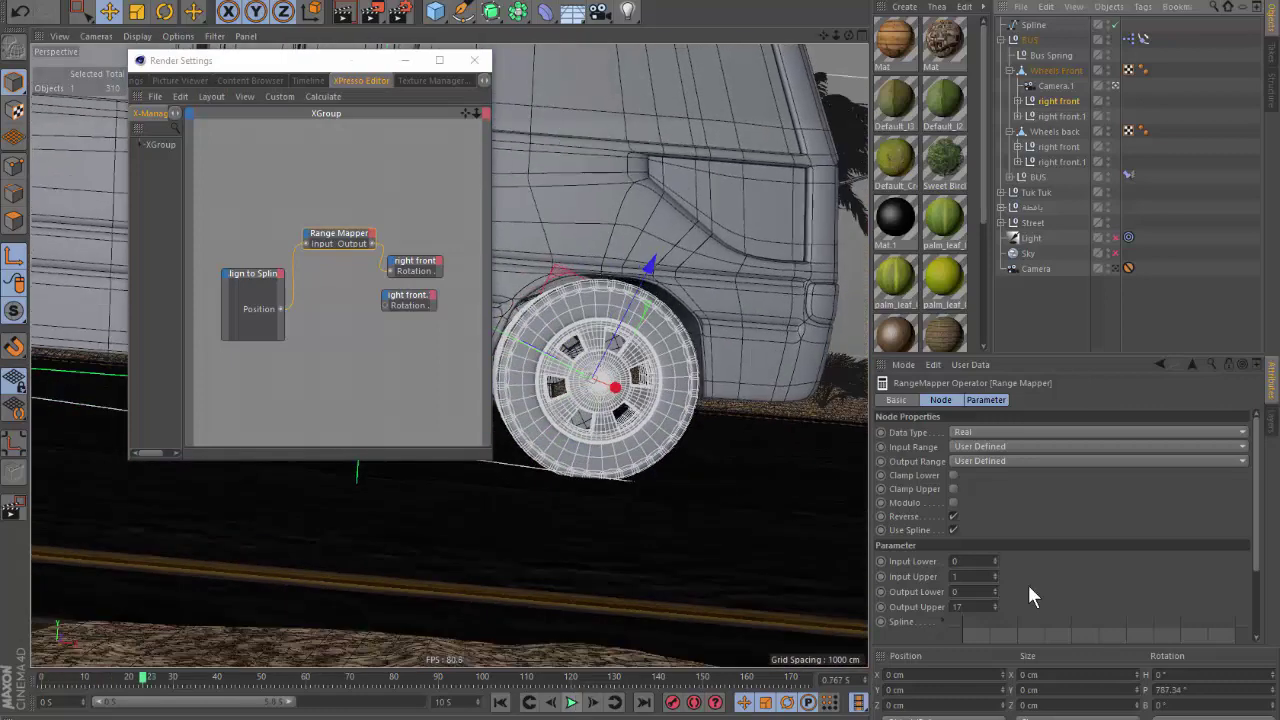
type("40")
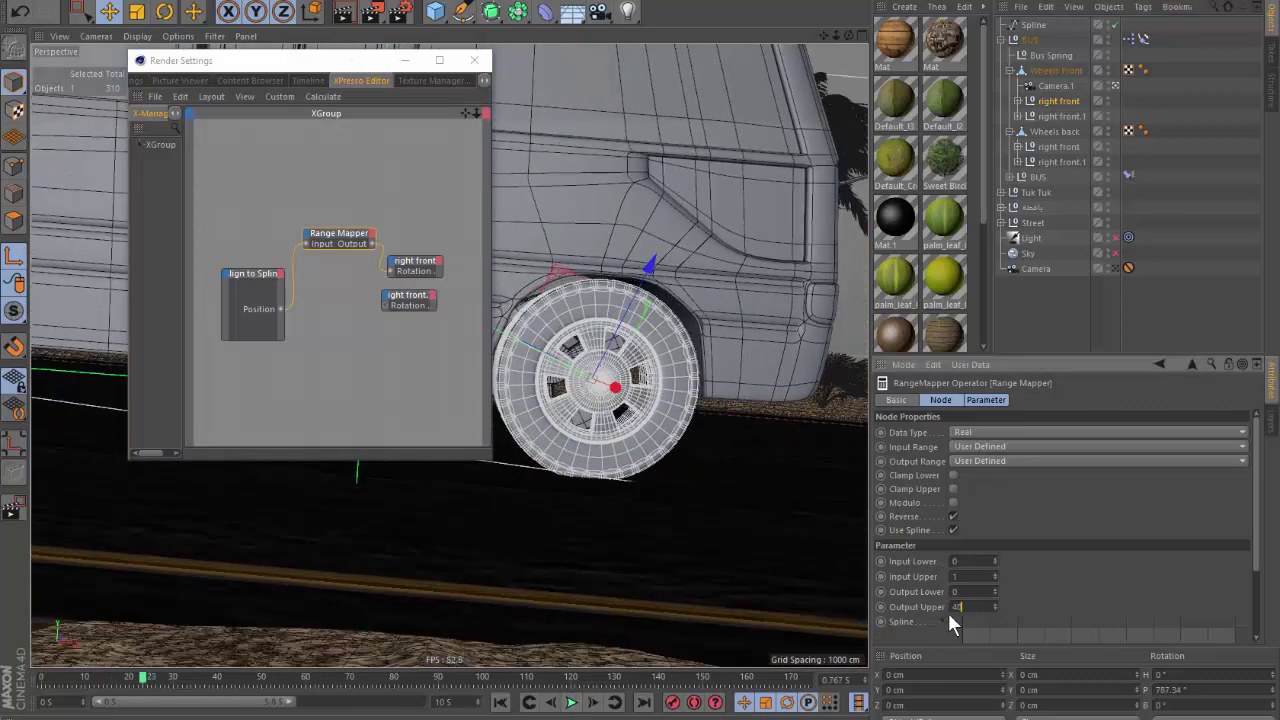
key("Return")
Step: Preview the faster spin, then wire Range Mapper Output into right front.1's rotation
left_click(571, 703)
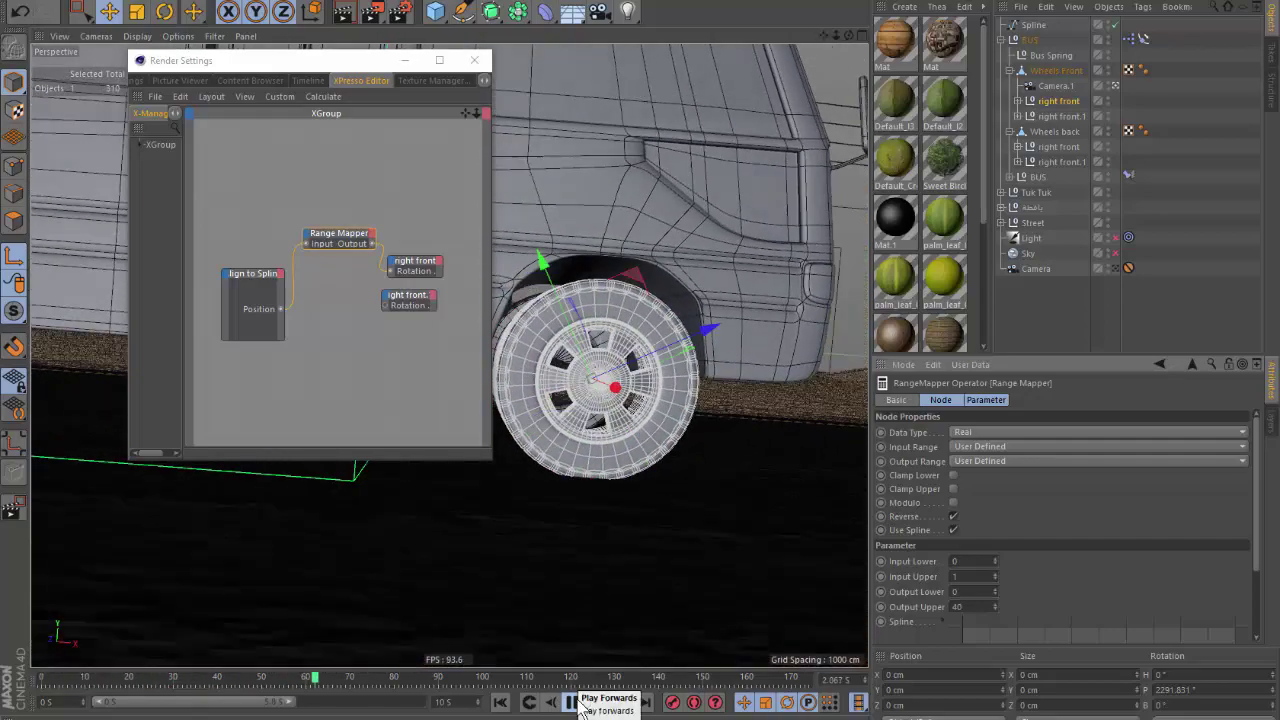
left_click(572, 703)
left_click(512, 704)
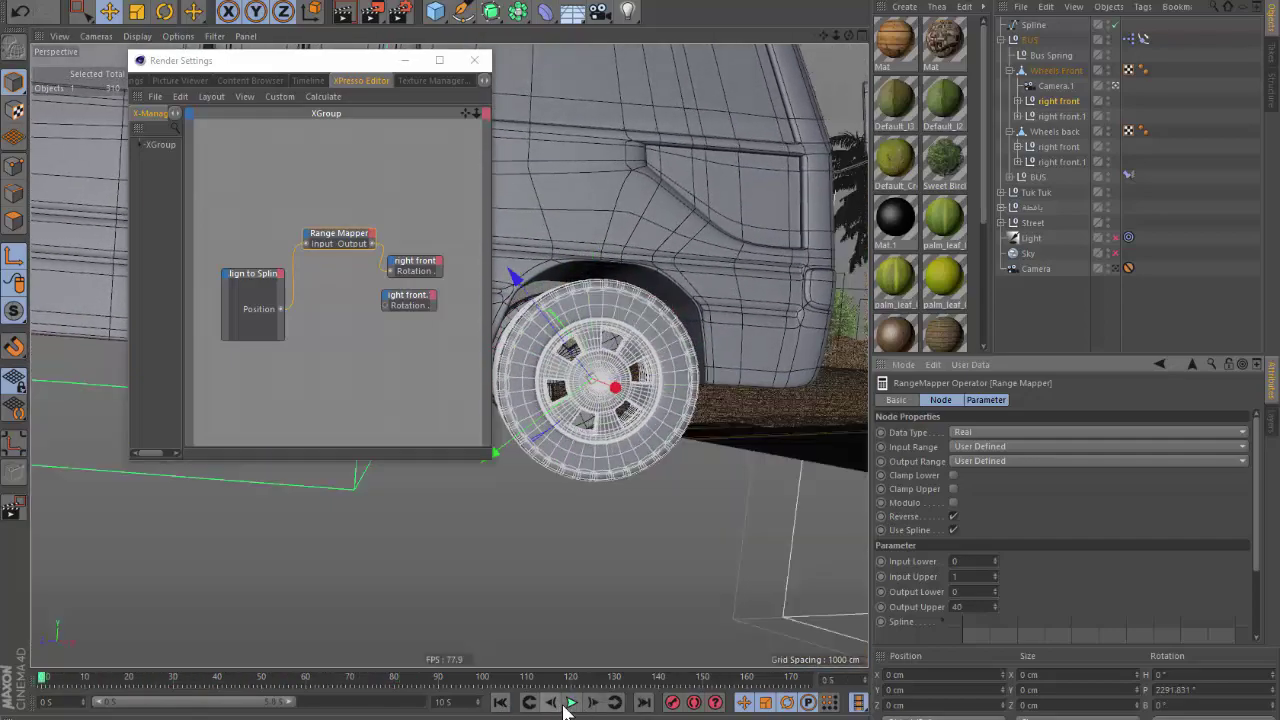
left_click(571, 703)
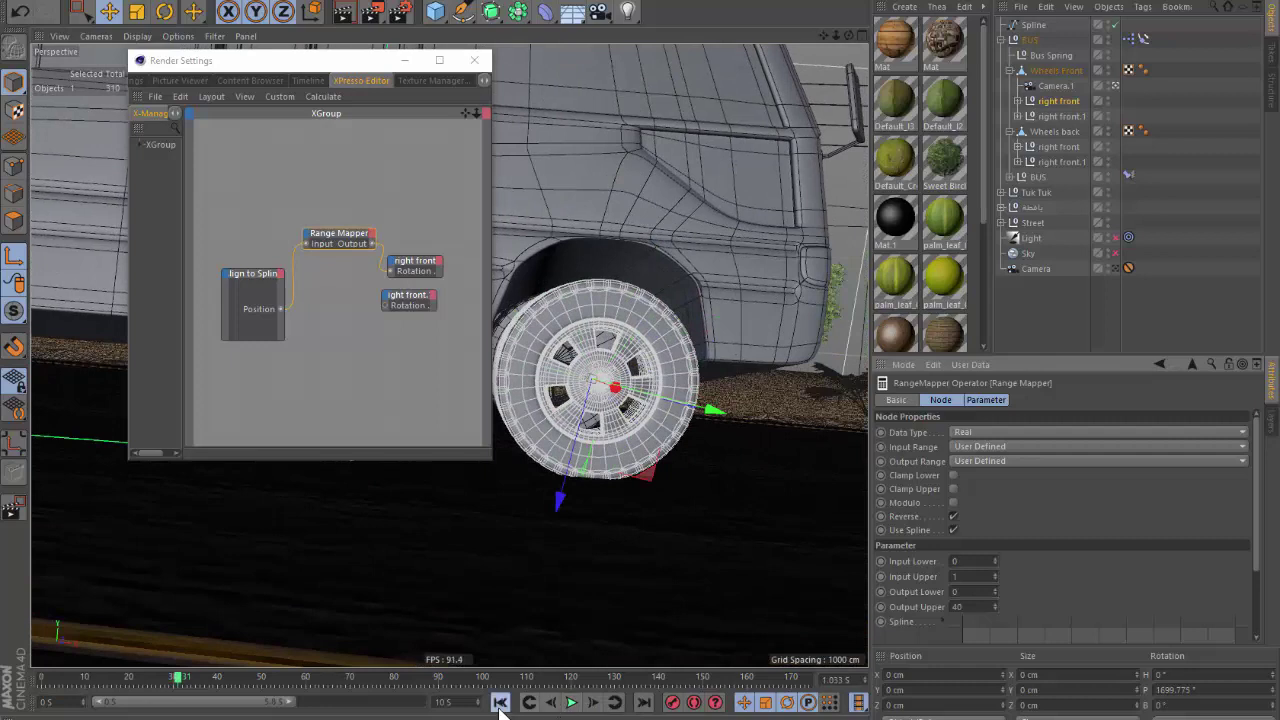
left_click(500, 703)
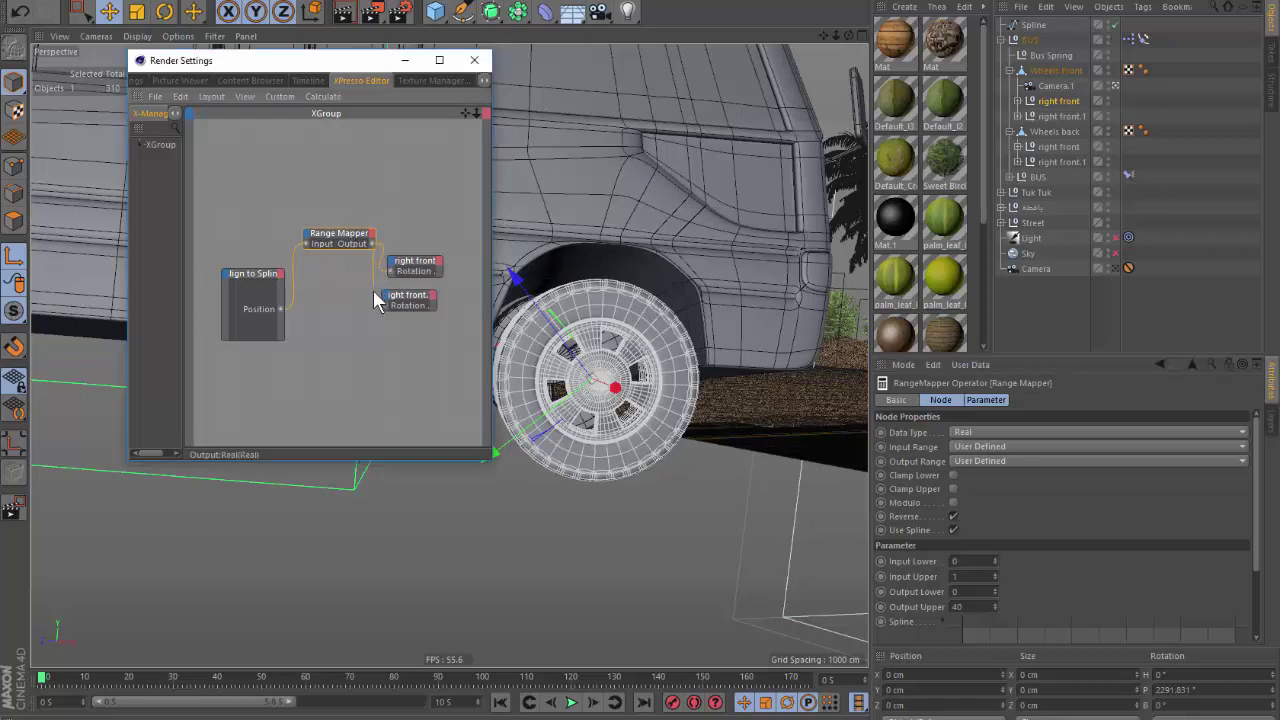
left_click_drag(383, 306, 386, 305)
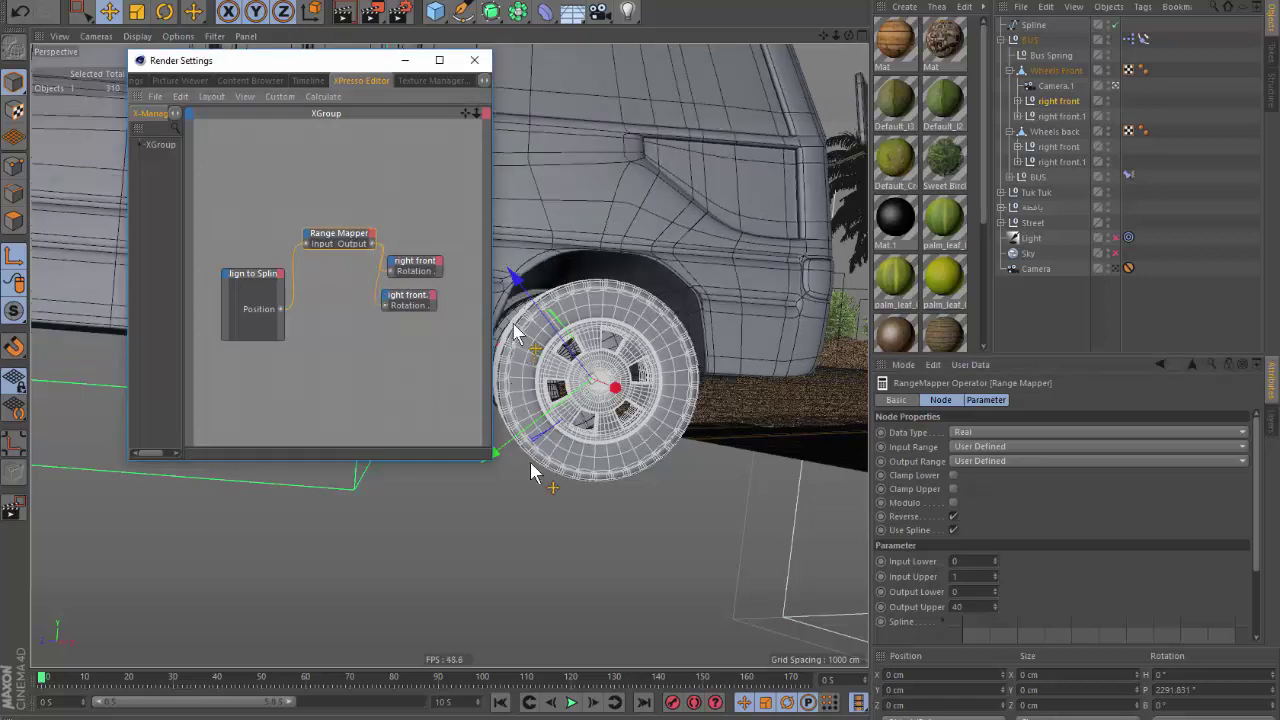
mouse_move(616, 607)
left_mouse_down("alt")
mouse_move(614, 500)
mouse_move(673, 466)
mouse_move(716, 472)
left_mouse_up("alt")
Step: Play and rewind the animation with right front.1 selected to watch the front wheels spin
left_click(573, 704)
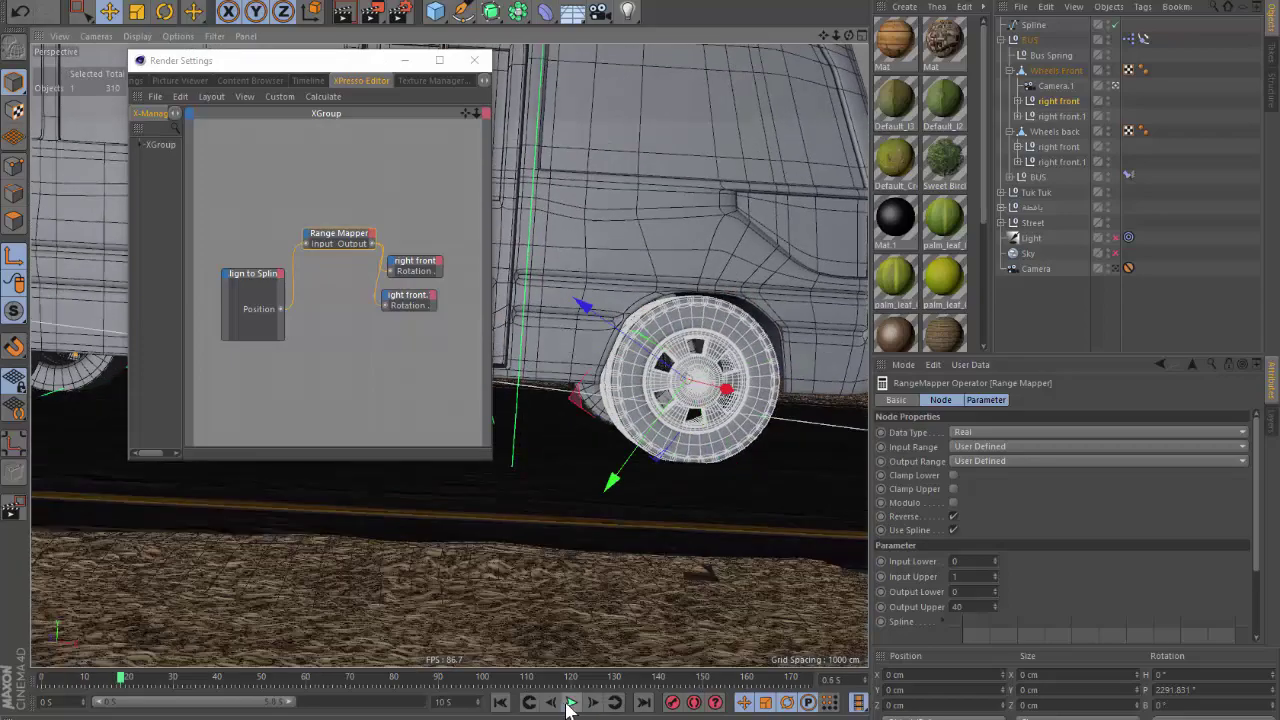
left_click(572, 703)
left_click(500, 703)
left_click(1060, 116)
left_click_drag(744, 557, 714, 597, "alt")
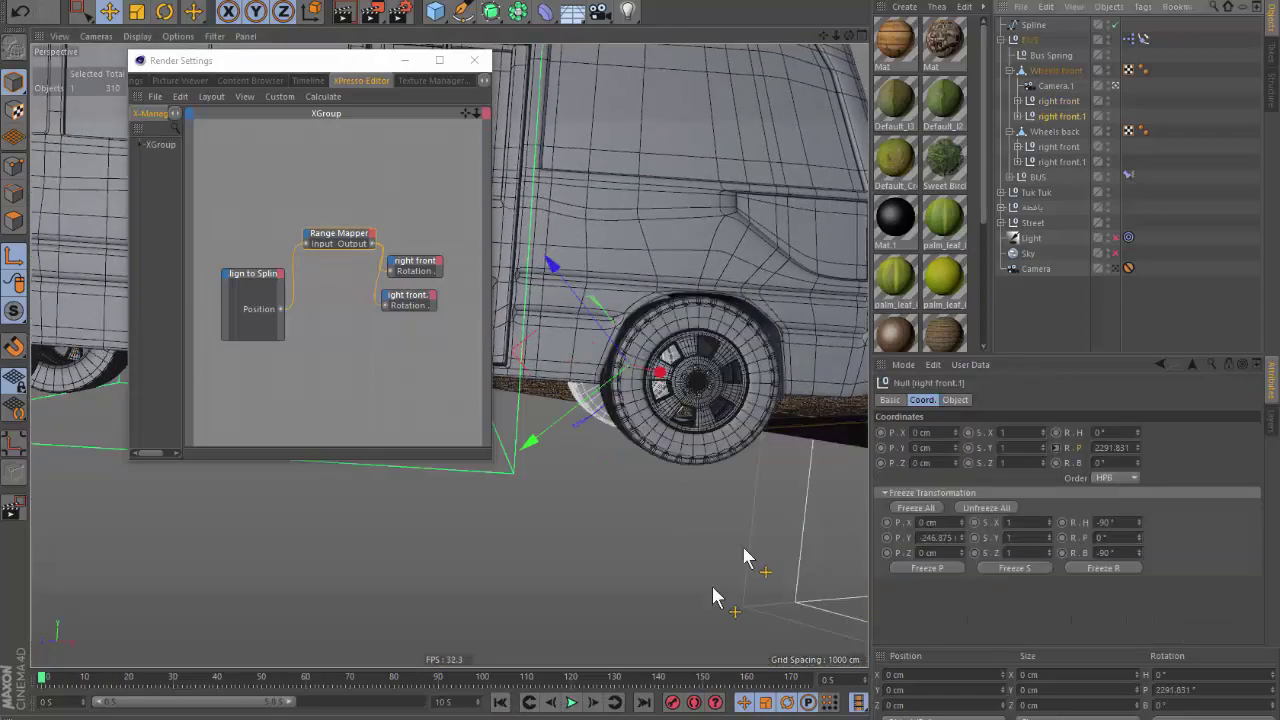
left_click(572, 703)
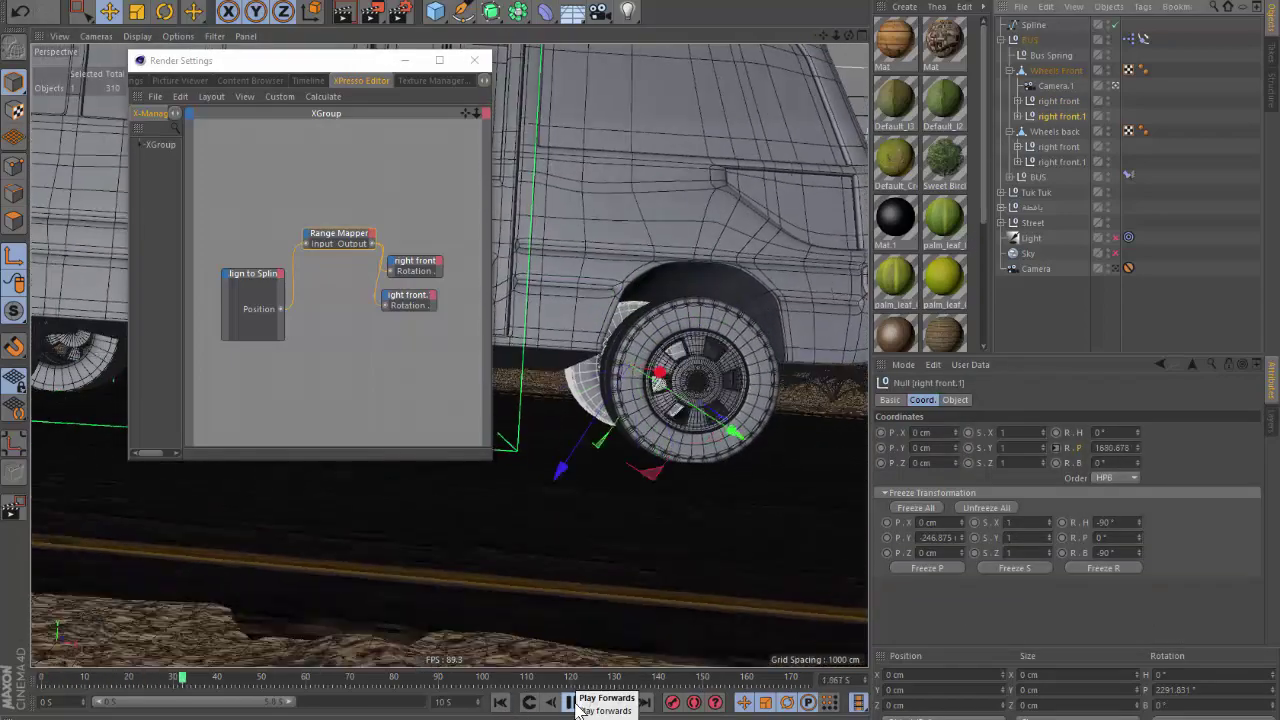
left_click(500, 703)
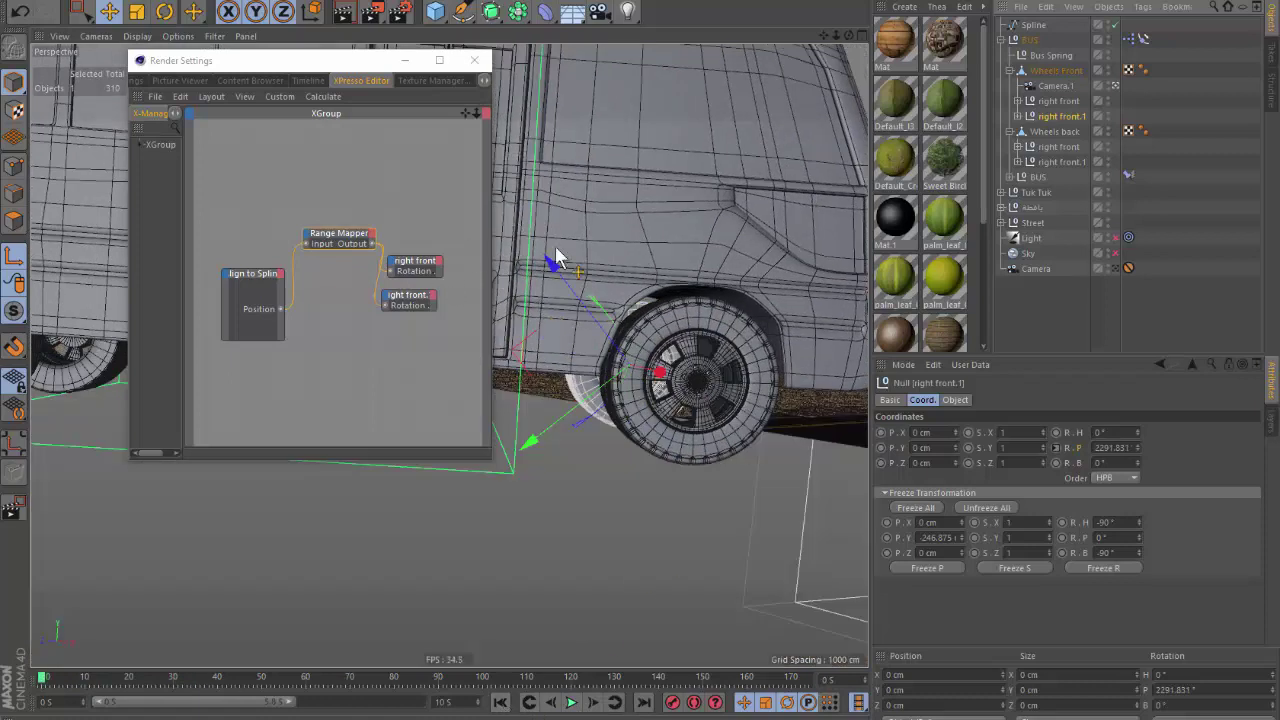
left_click(526, 703)
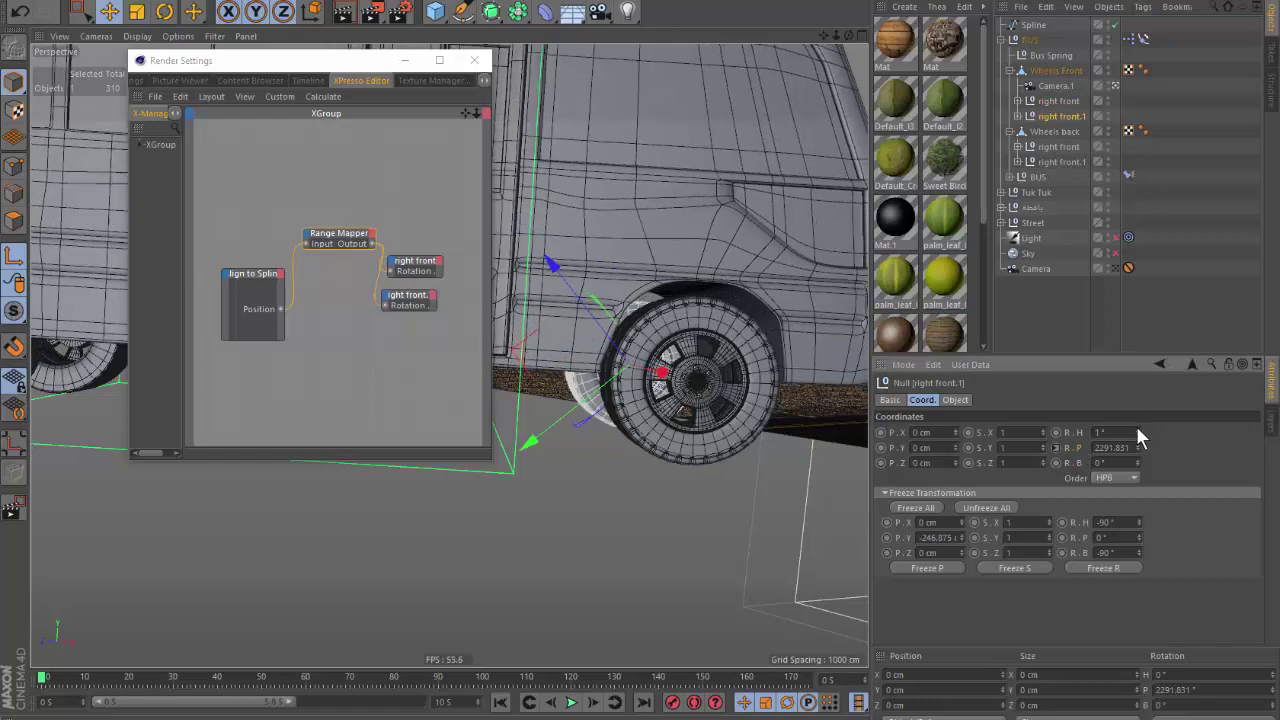
Step: Test the wheel's heading rotation, move the right front node up, and deselect
mouse_move(1137, 432)
left_mouse_down()
mouse_move(1137, 475)
mouse_move(1137, 432)
left_mouse_up()
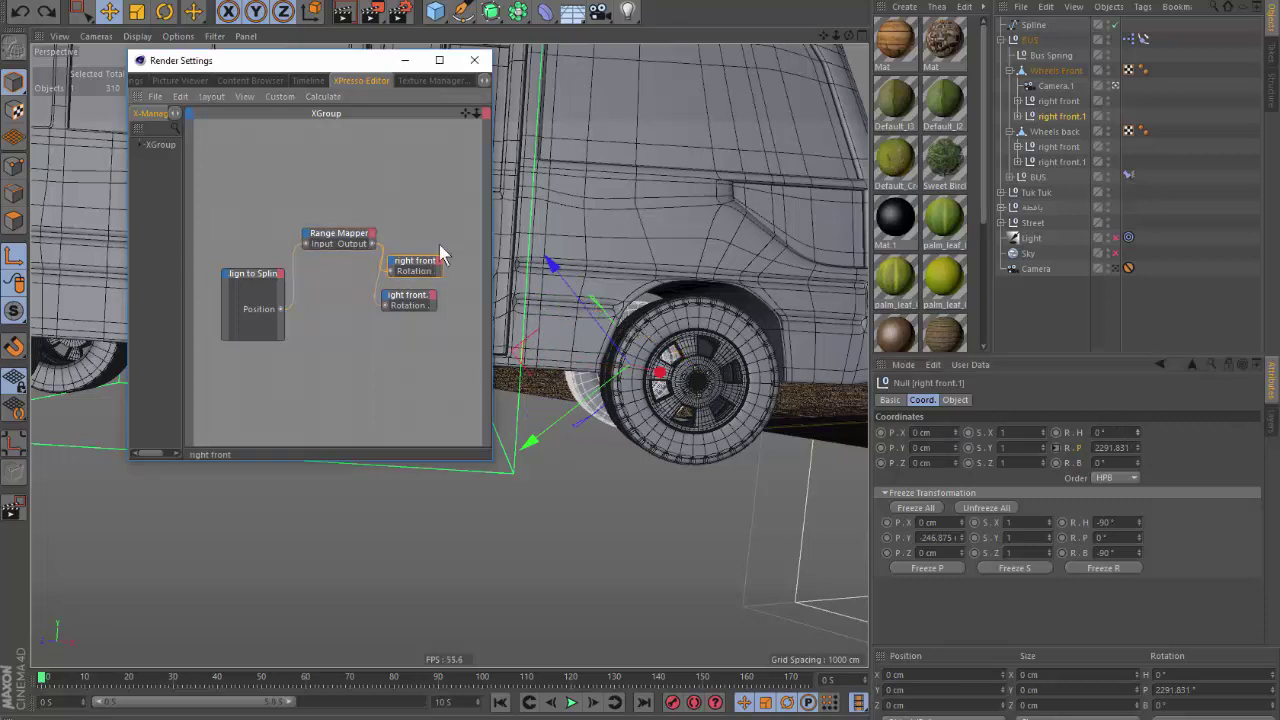
left_click_drag(425, 261, 439, 234)
left_click(338, 233)
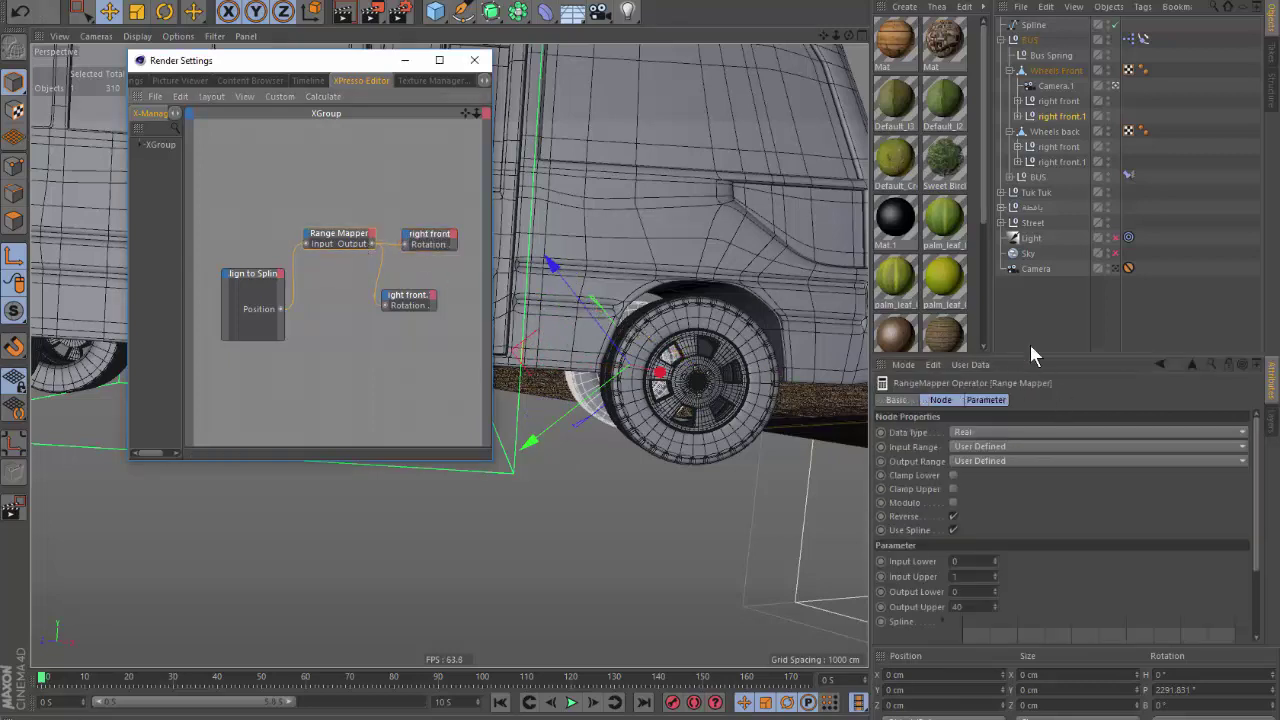
left_click(1055, 117)
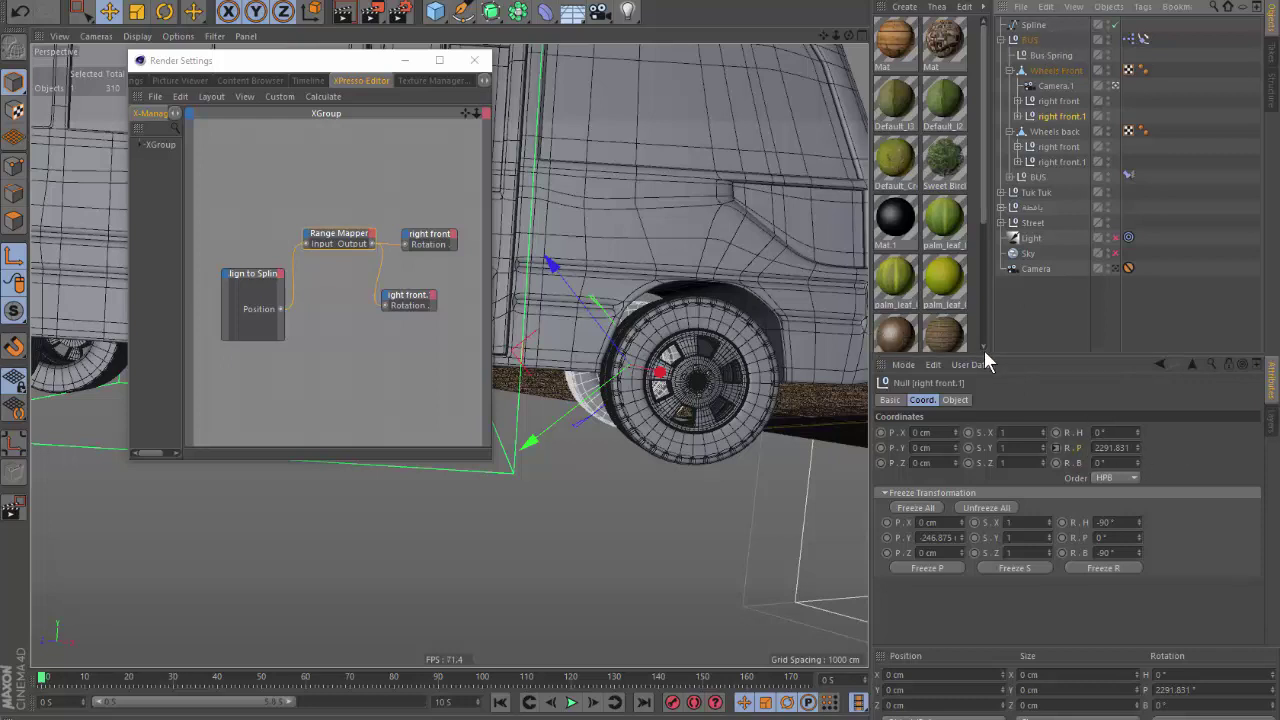
left_click(1036, 318)
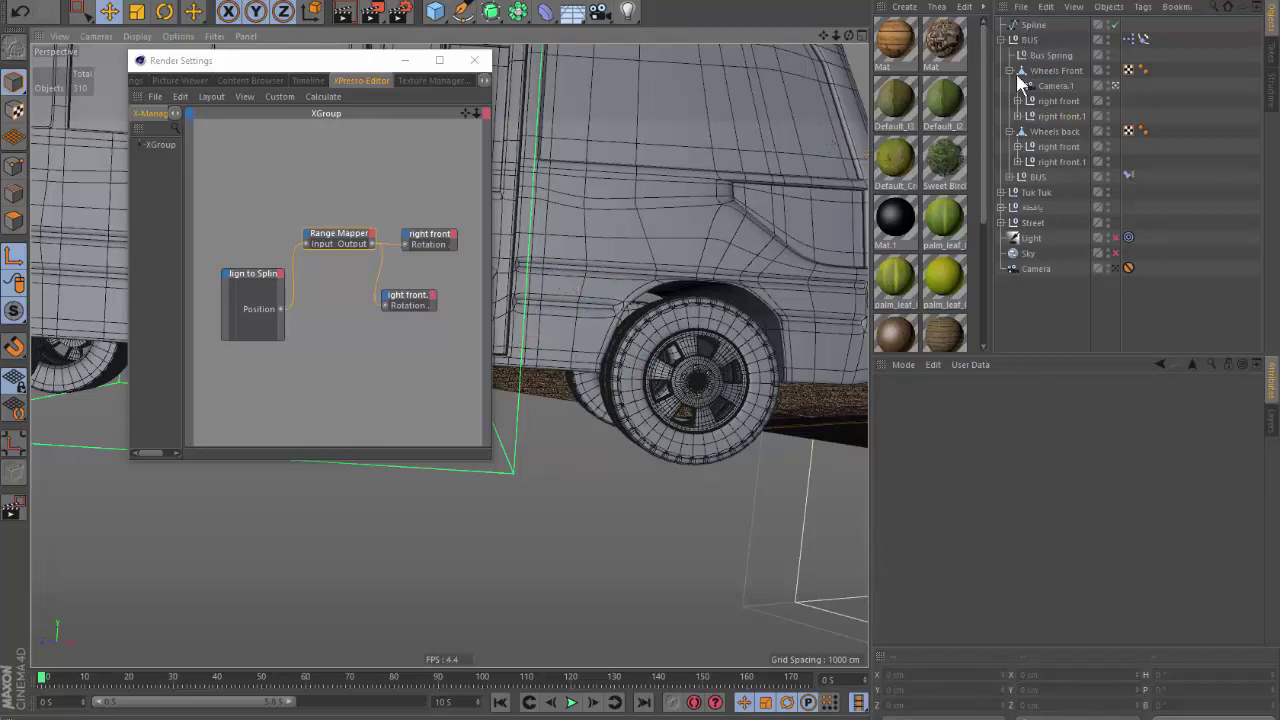
Step: Play the animation, then select all four wheel nulls, back and front
scroll(541, 265, "down", 5)
scroll(814, 277, "up", 3)
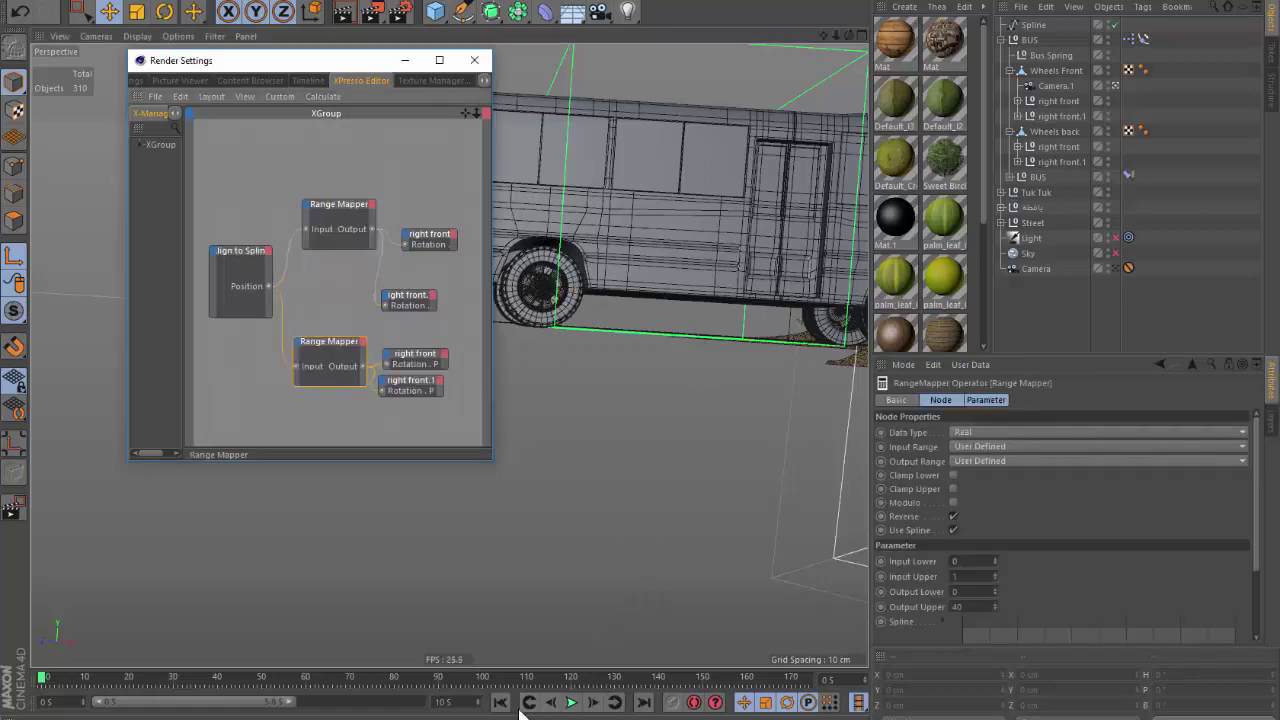
left_click(571, 703)
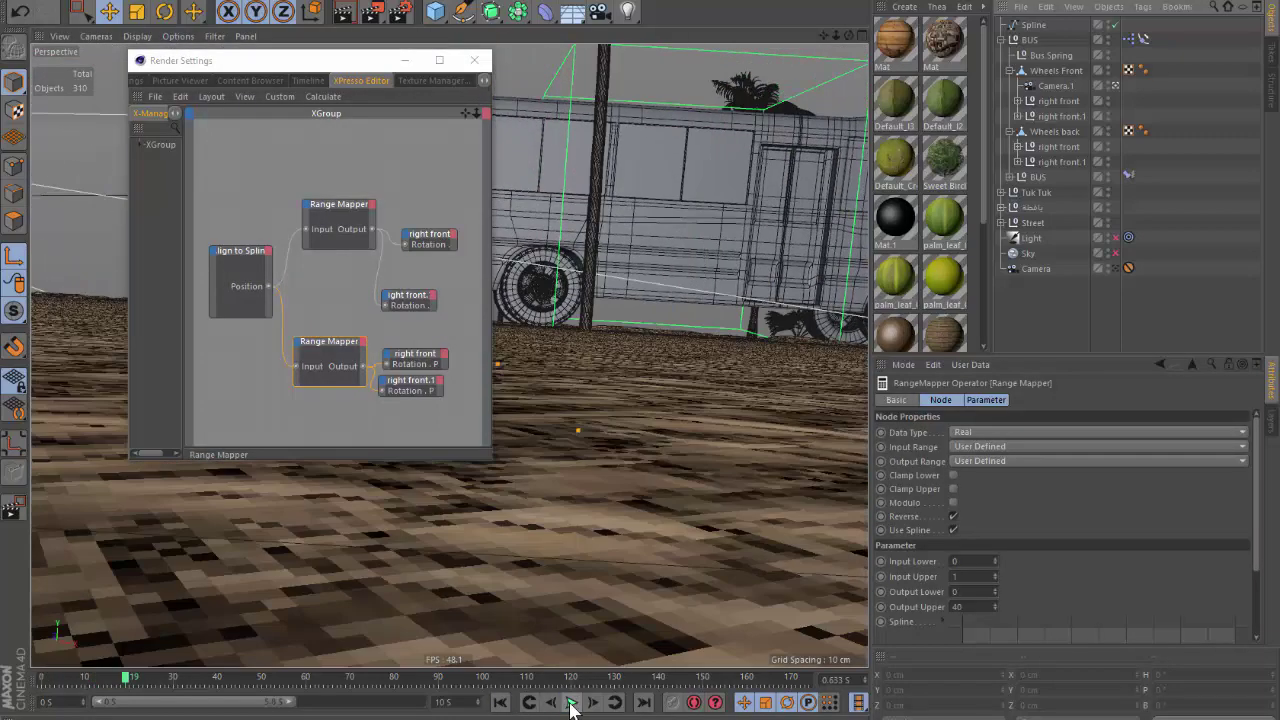
left_click(500, 703)
left_click(1060, 161)
left_click(1058, 146, "shift")
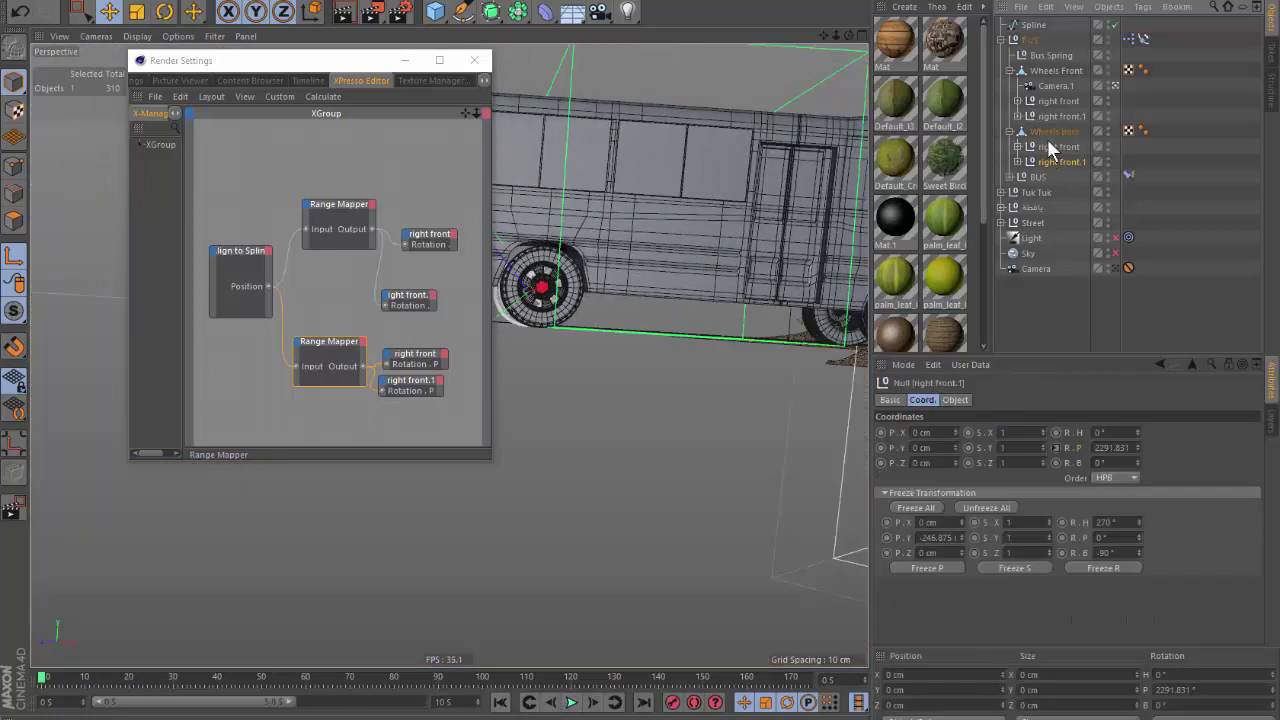
left_click(1060, 116, "shift")
left_click(1058, 101, "shift")
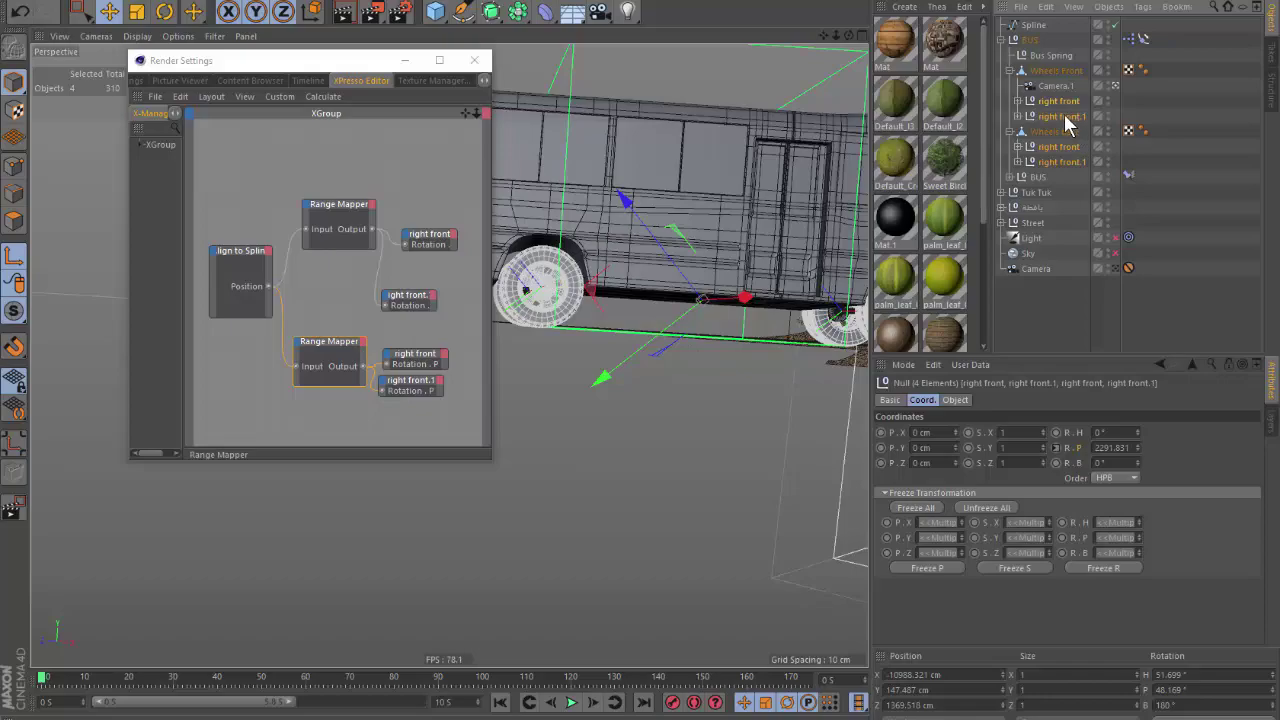
scroll(573, 293, "up", 5)
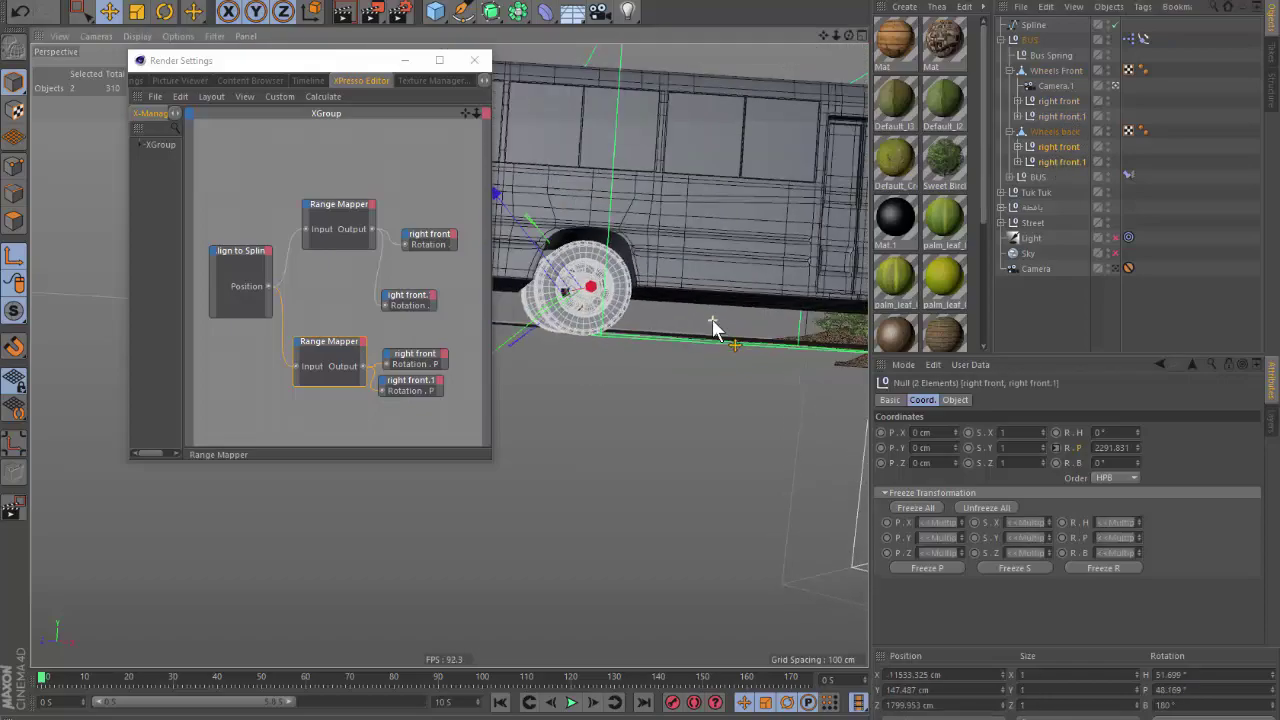
Step: Replay the animation several times to watch all the wheels spin along the road
left_click(571, 703)
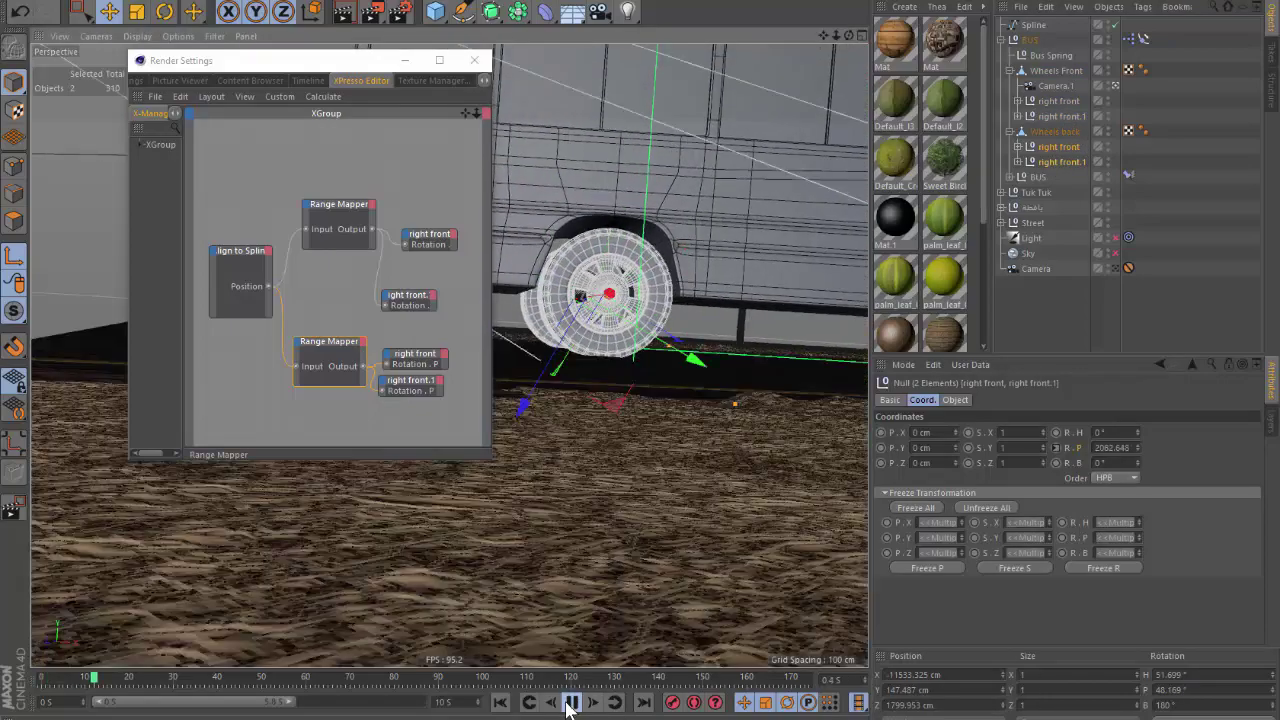
left_click(571, 703)
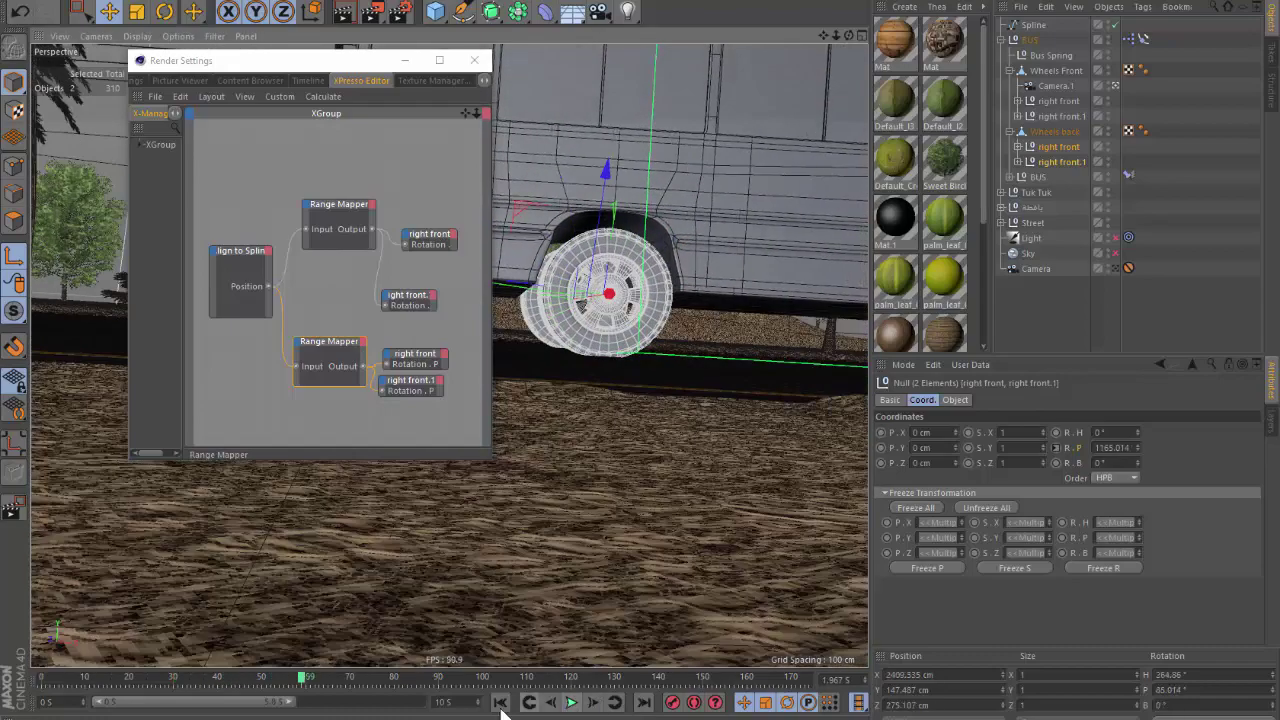
left_click(500, 702)
left_click(571, 703)
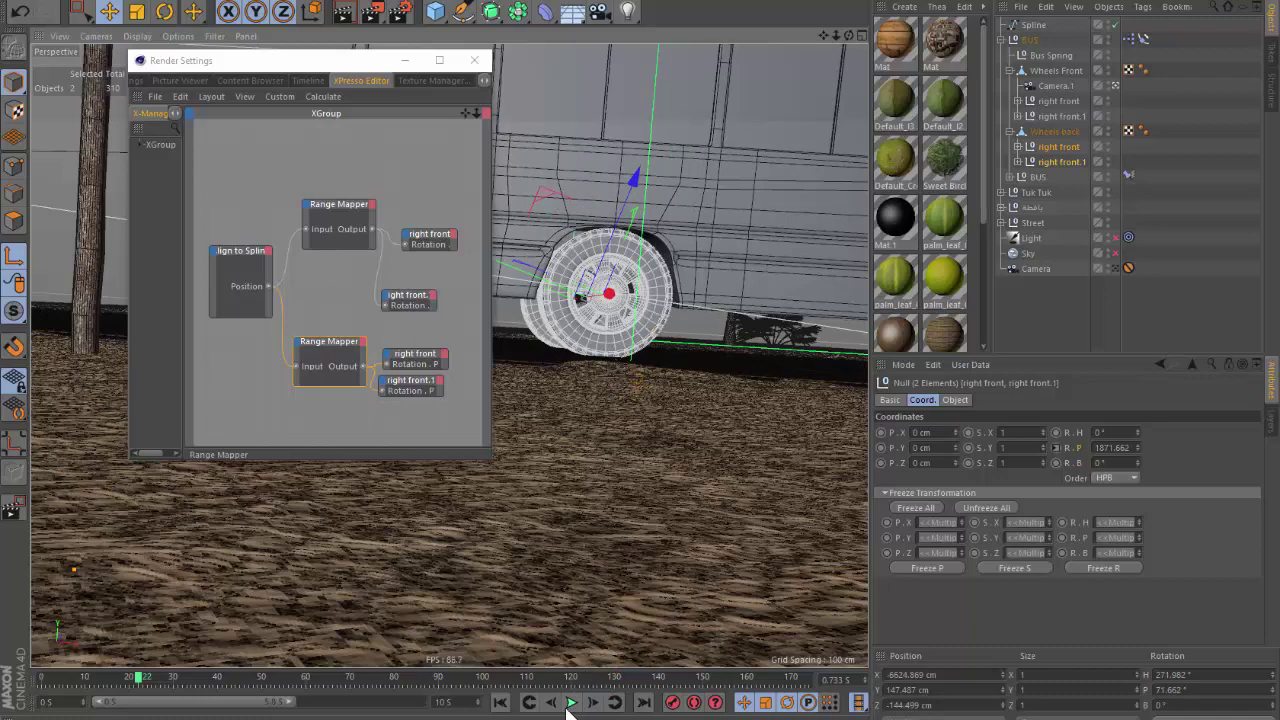
left_click(499, 704)
left_click(572, 703)
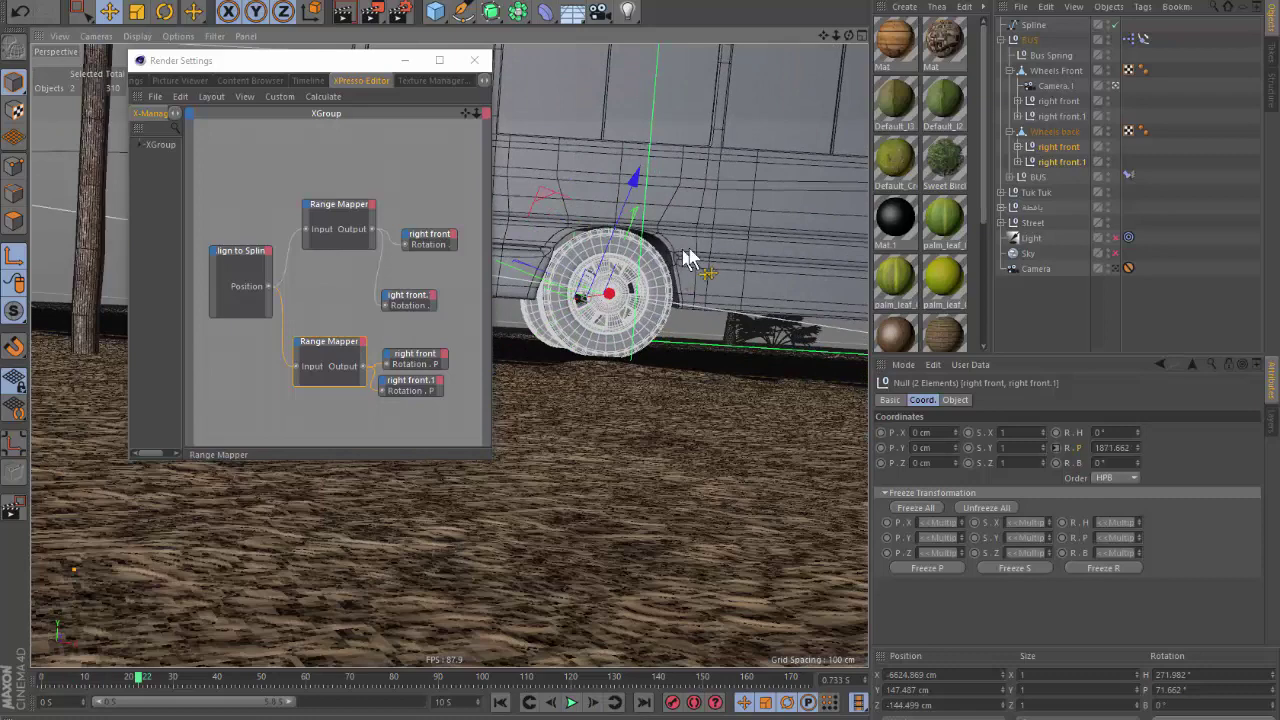
left_click(499, 703)
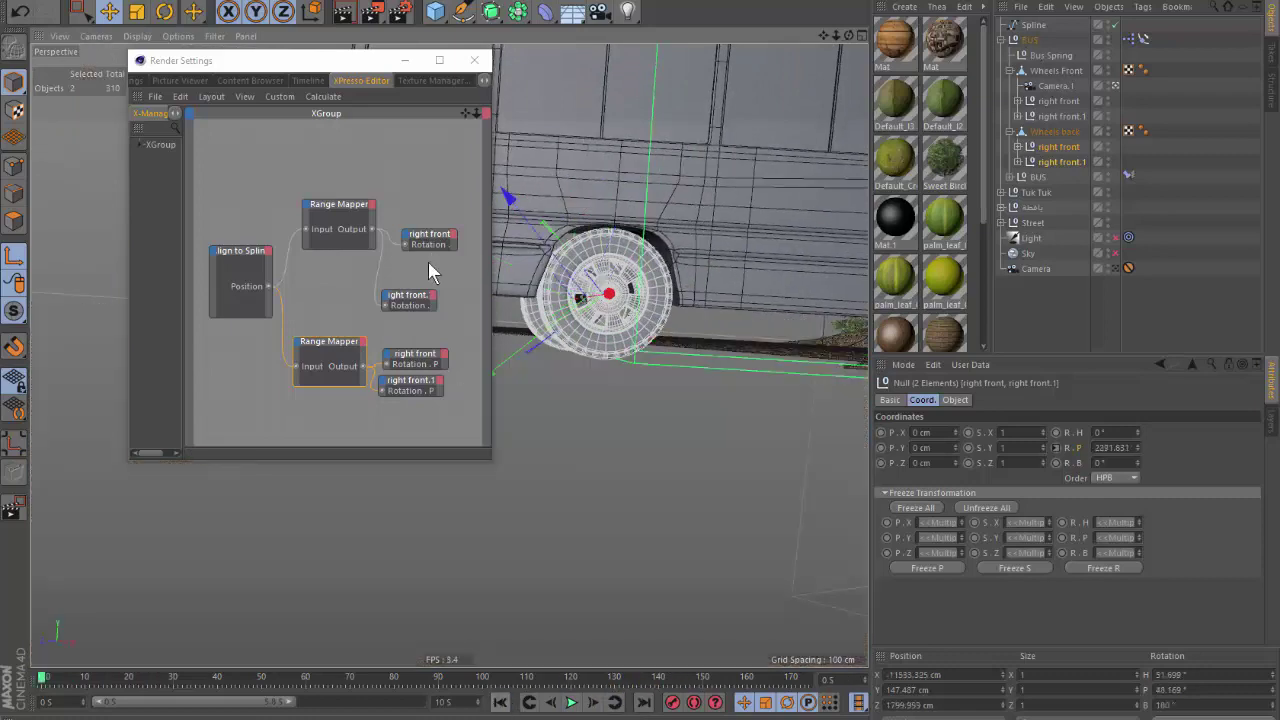
Step: Close the XPresso editor, deselect the wheels, and orbit the wide editor view above the scene
left_click(475, 61)
left_click(1074, 307)
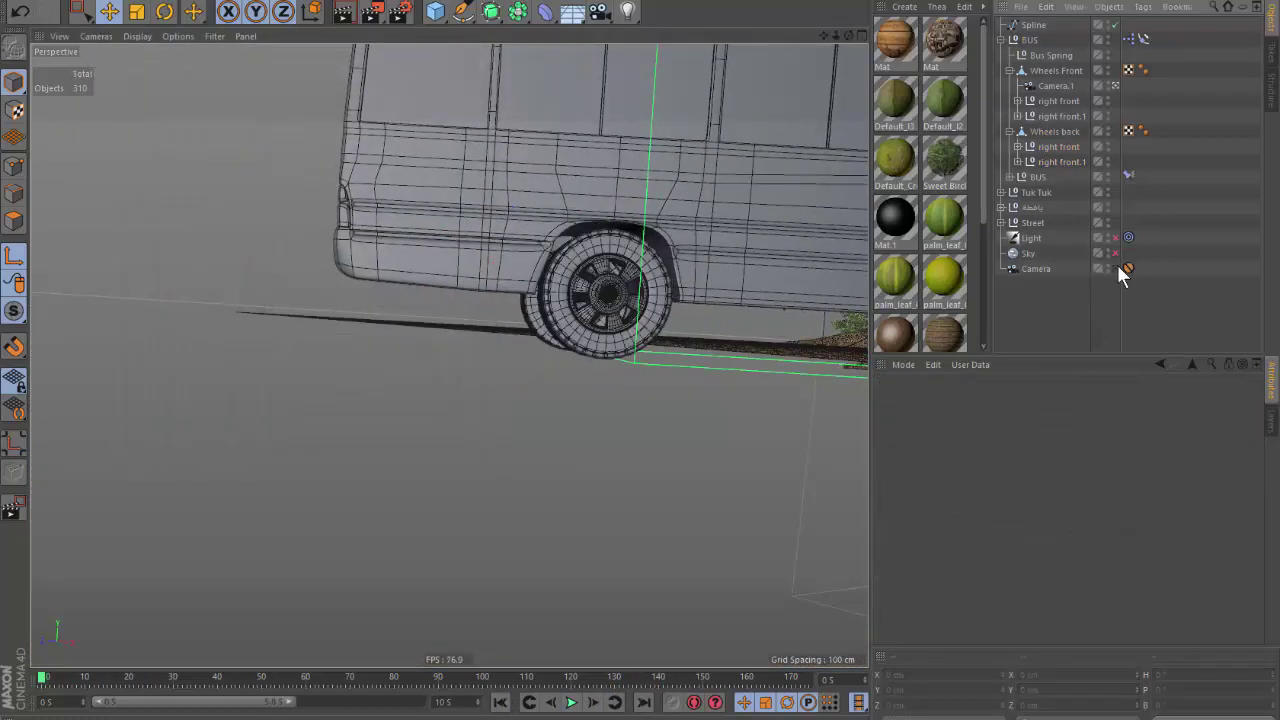
left_click(1108, 85)
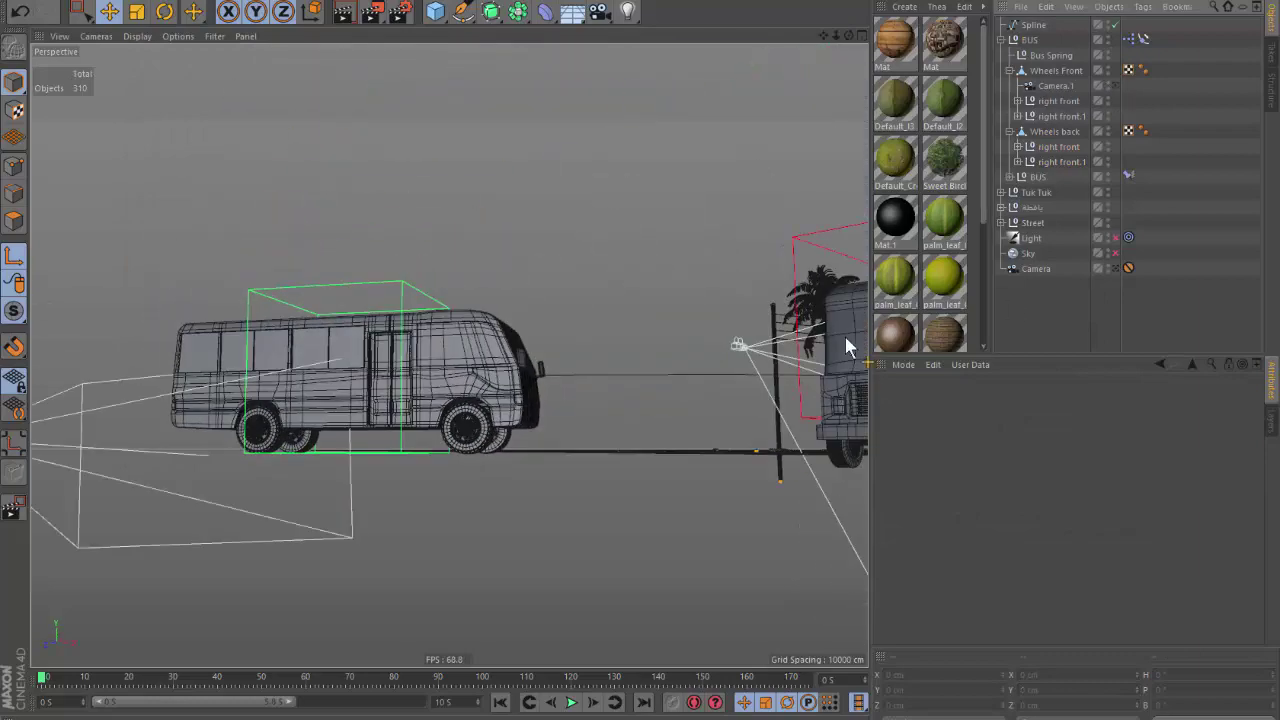
scroll(690, 388, "down", 3)
scroll(723, 434, "up", 3)
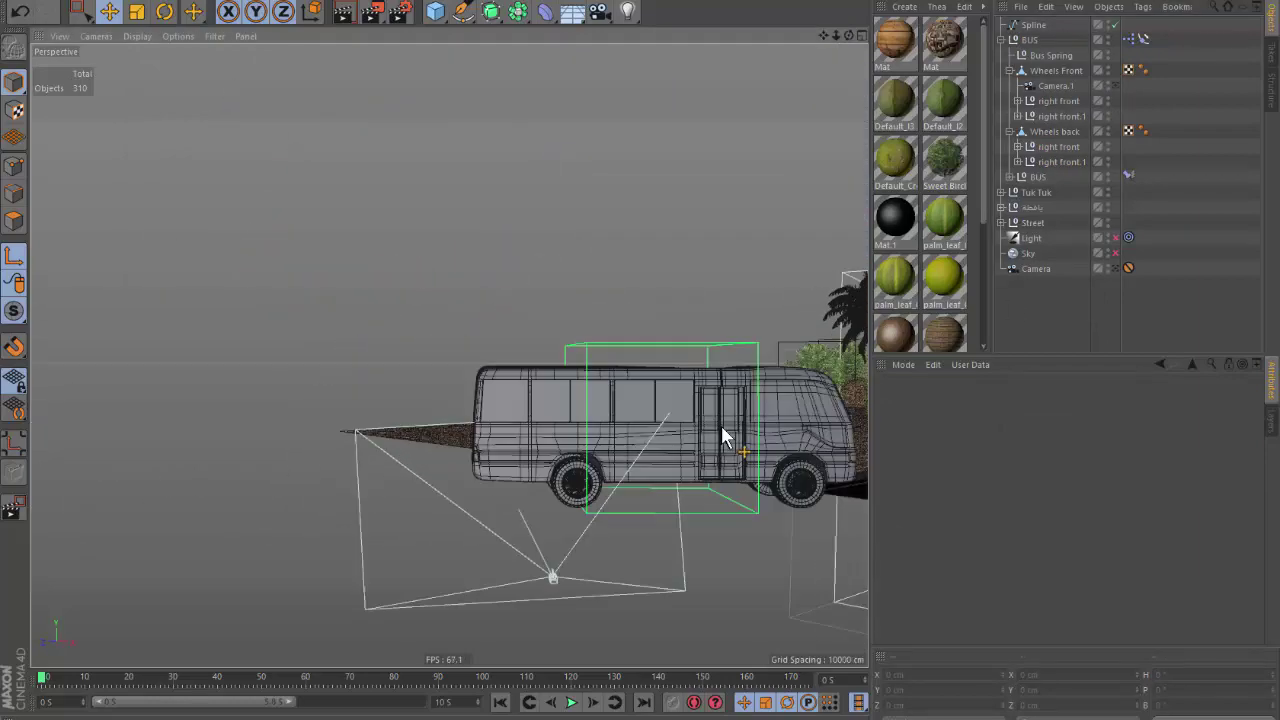
left_click_drag(734, 449, 537, 403, "alt")
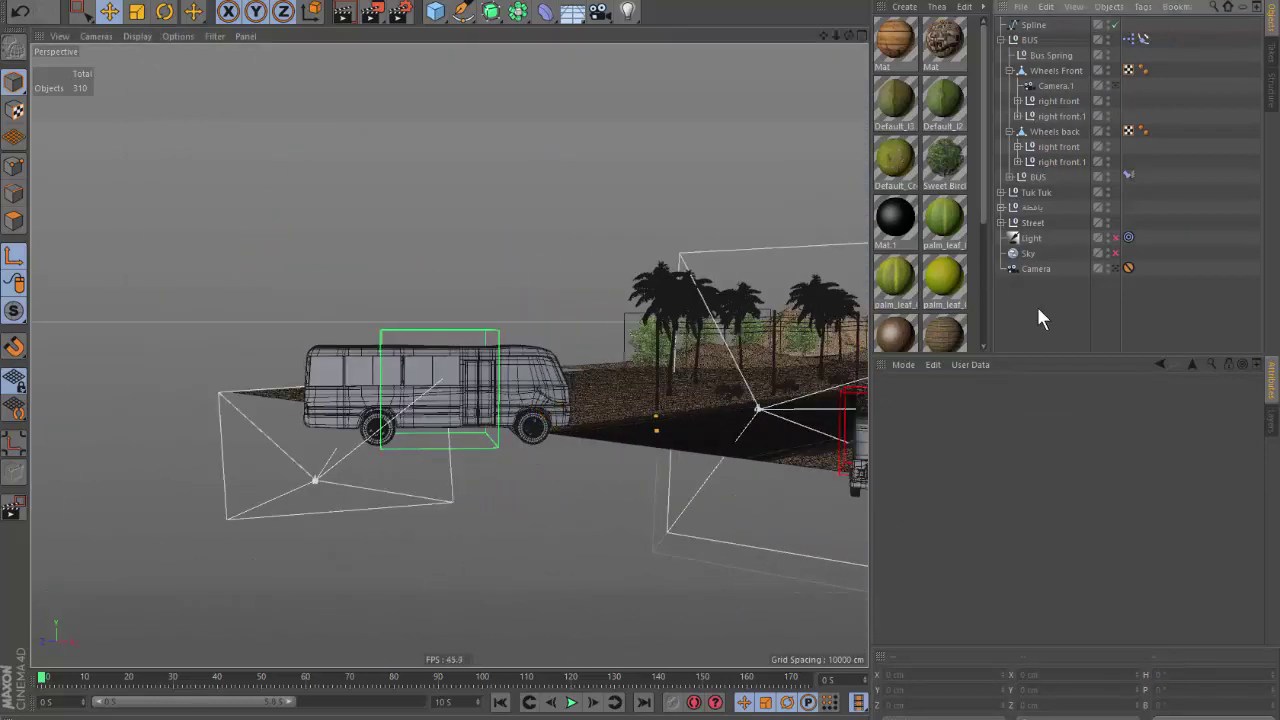
Step: View through the scene camera, extend the timeline to about 300 frames, and preview playback
left_click(1128, 268)
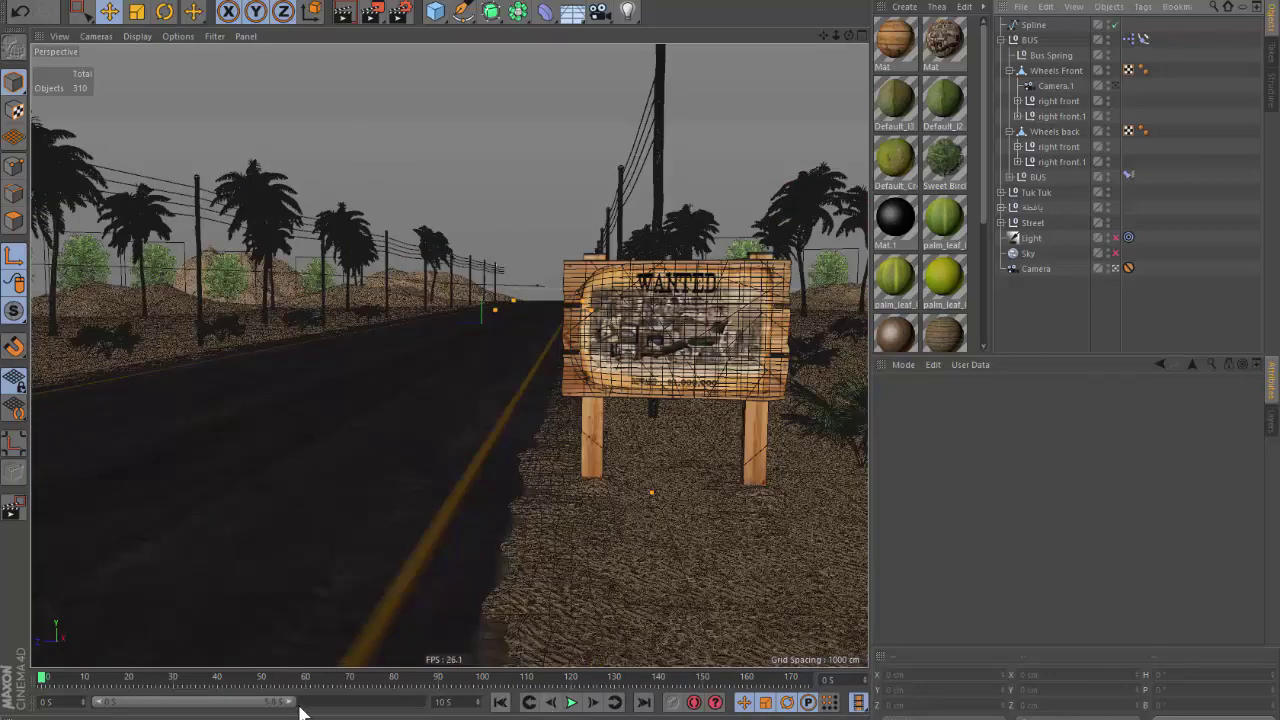
left_click_drag(298, 706, 423, 706)
left_click(572, 703)
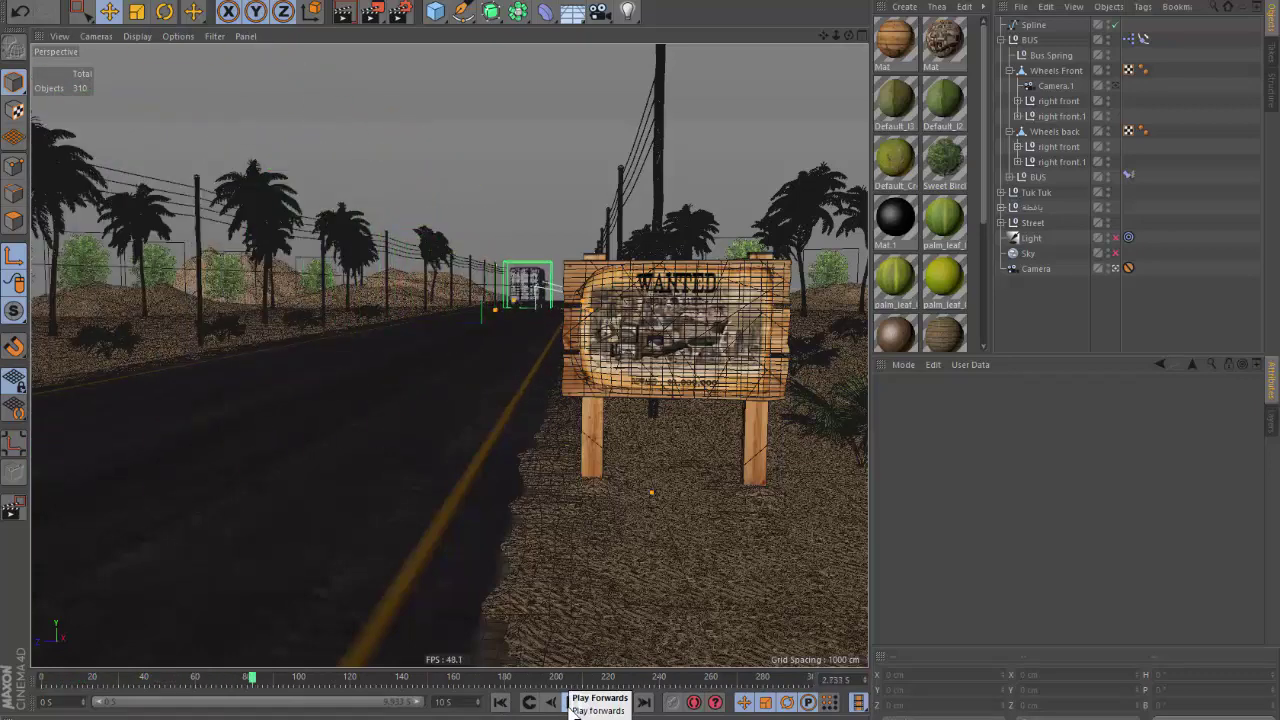
left_click(572, 703)
left_click(501, 703)
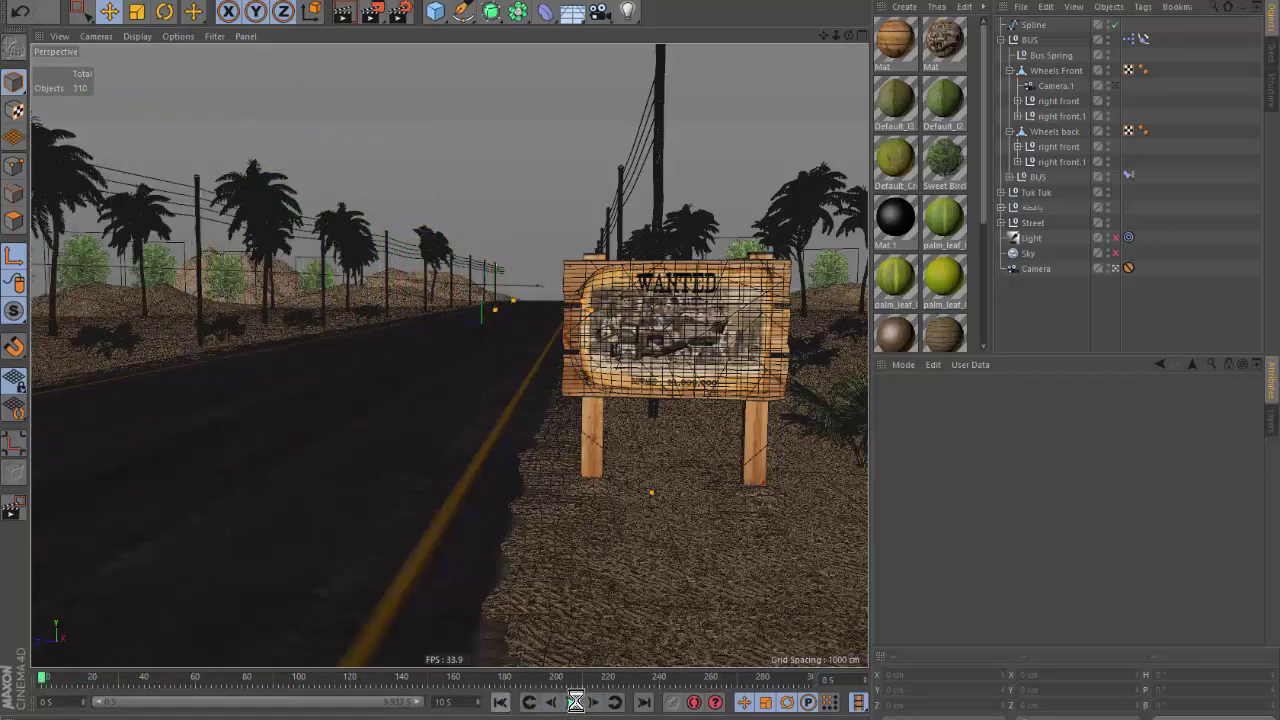
Step: Switch the viewport to textured shading, play the bus animation, then stop and rewind to frame 0
left_click(137, 36)
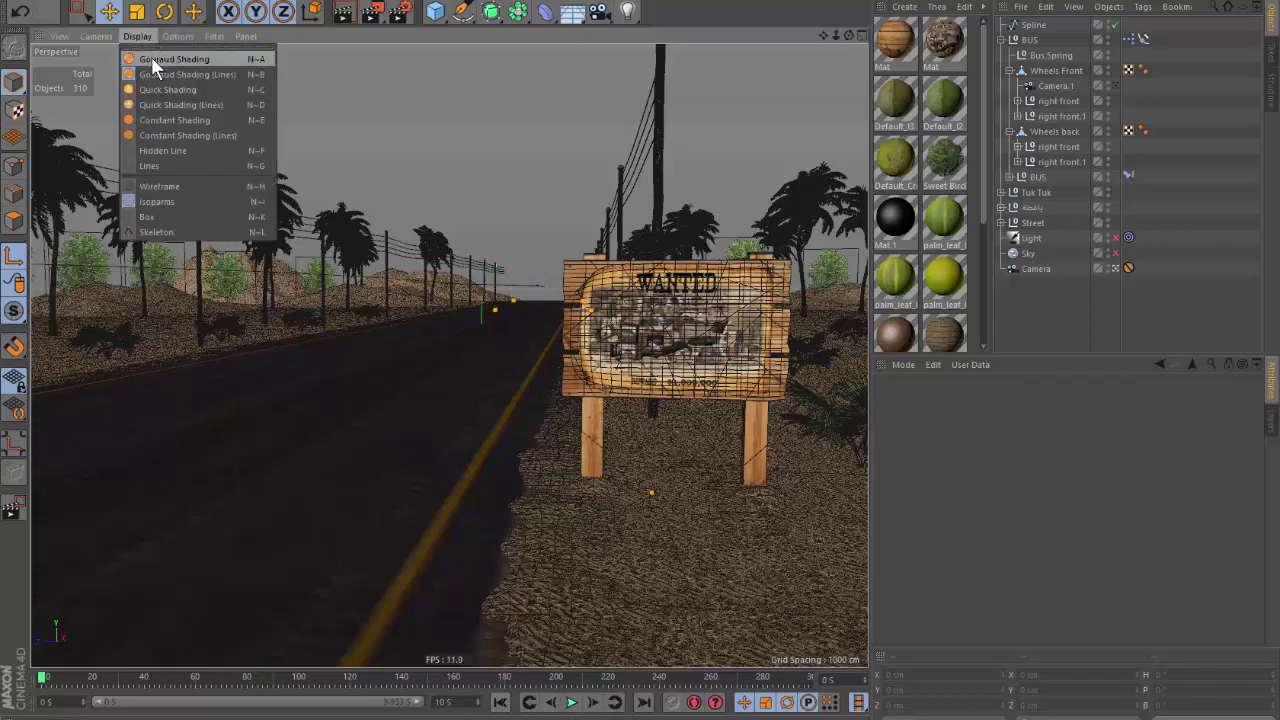
left_click(151, 57)
left_click(572, 703)
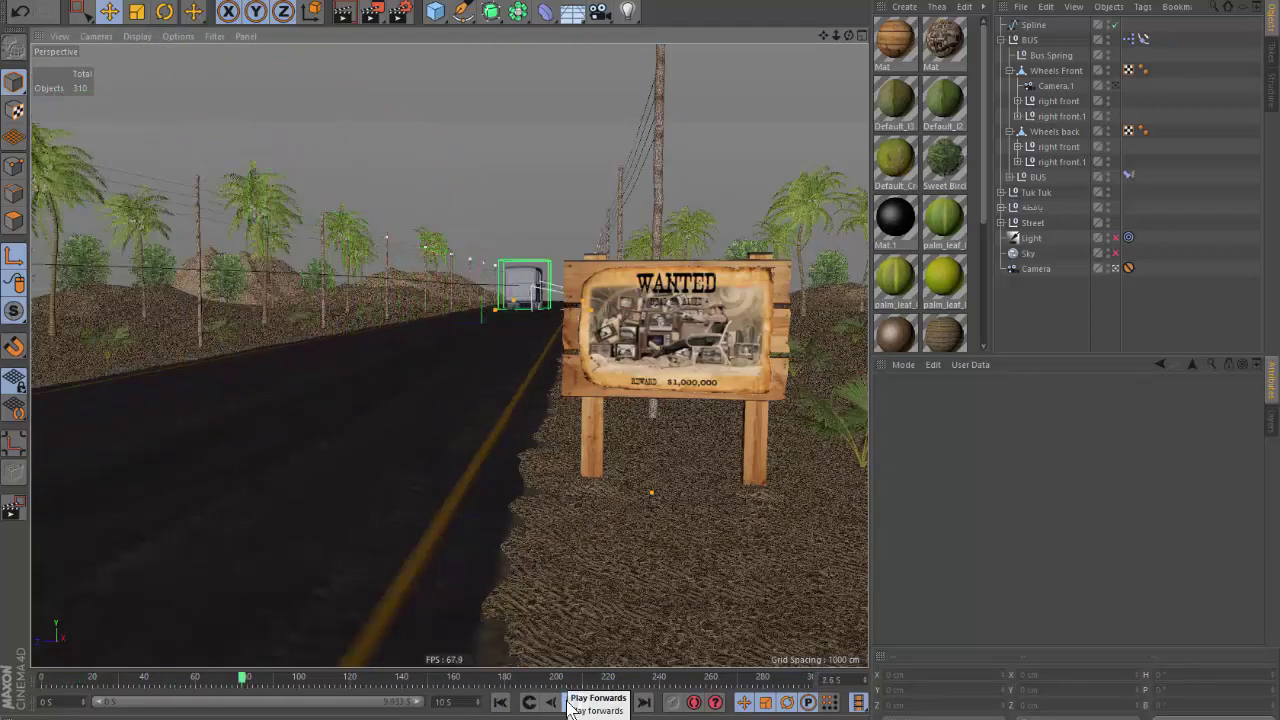
left_click(501, 704)
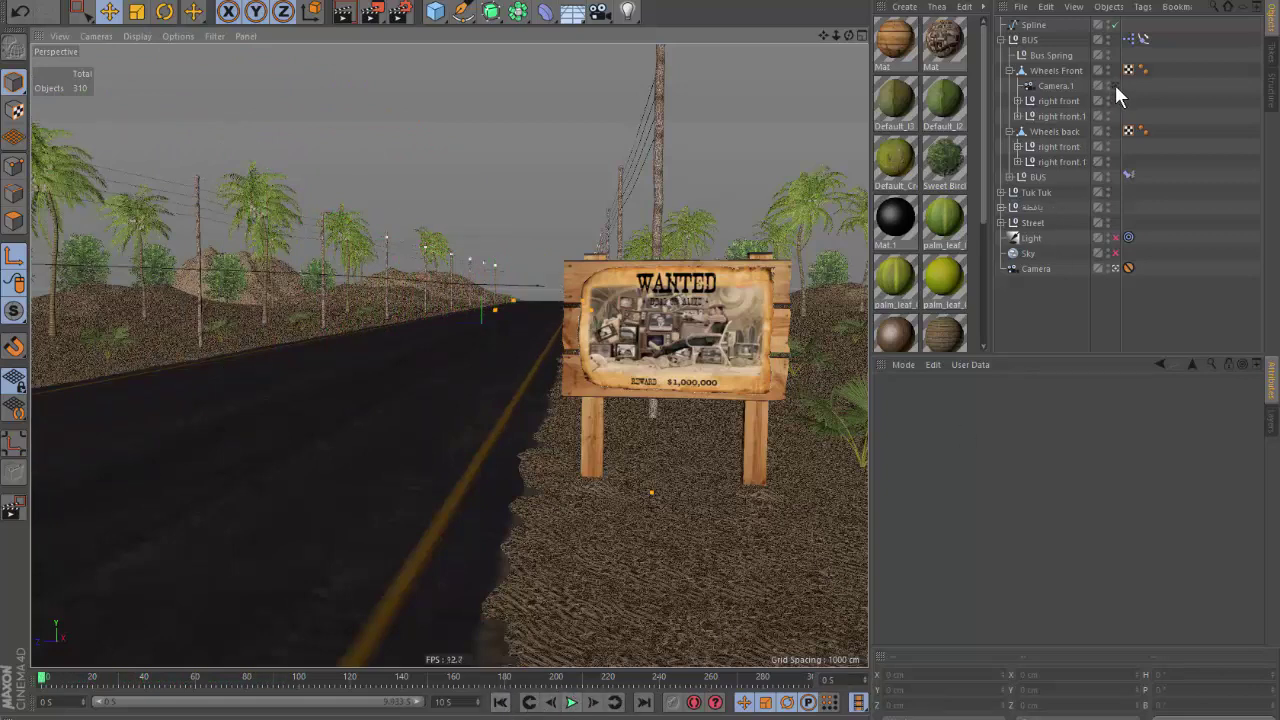
left_click(573, 704)
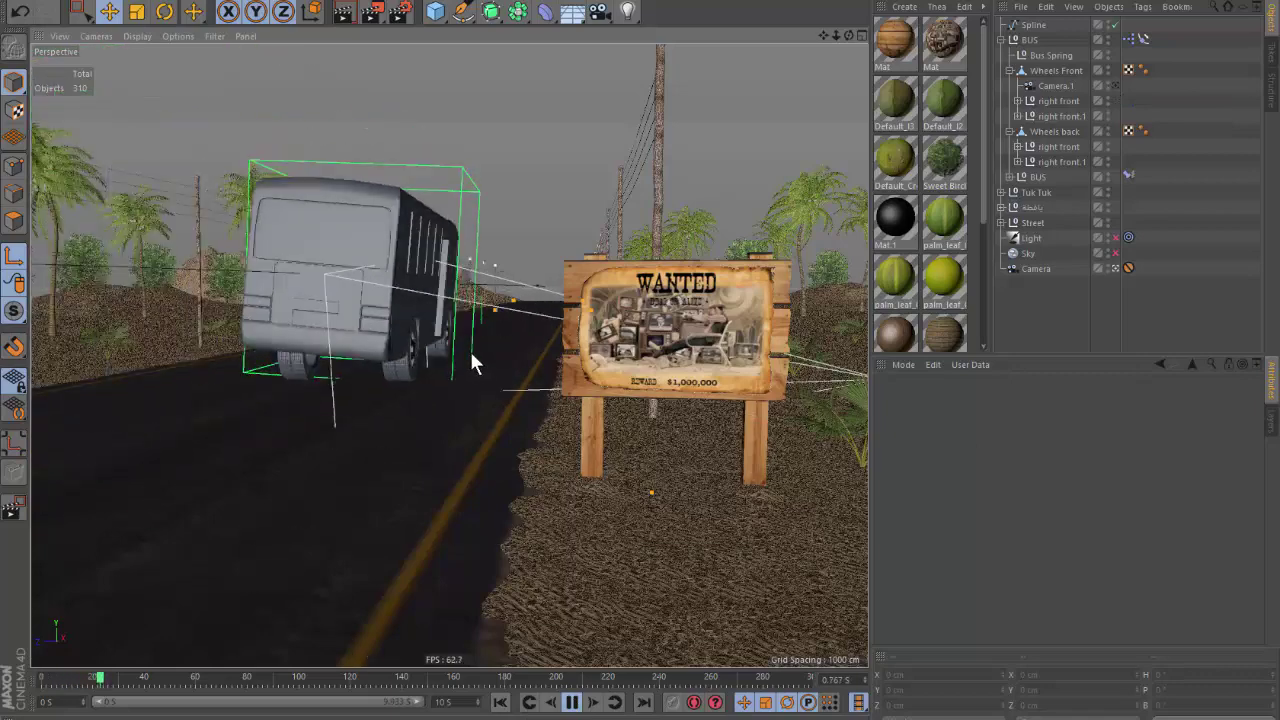
left_click(573, 704)
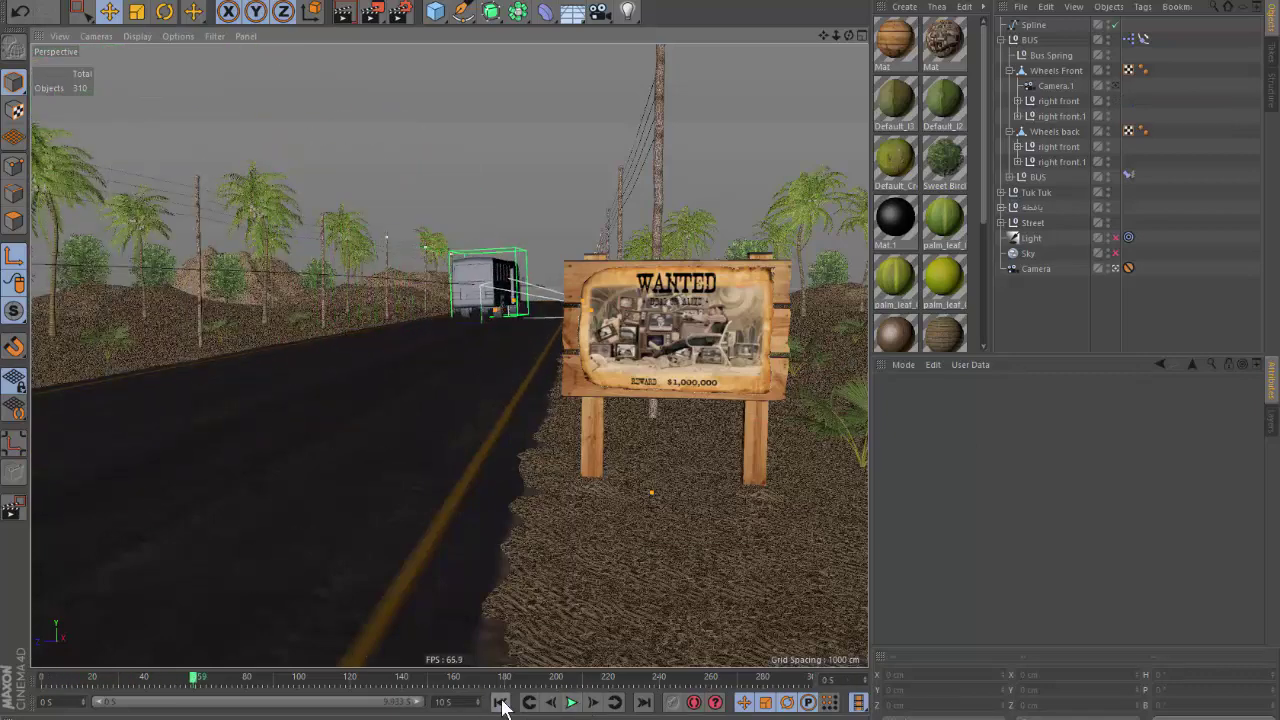
left_click(502, 704)
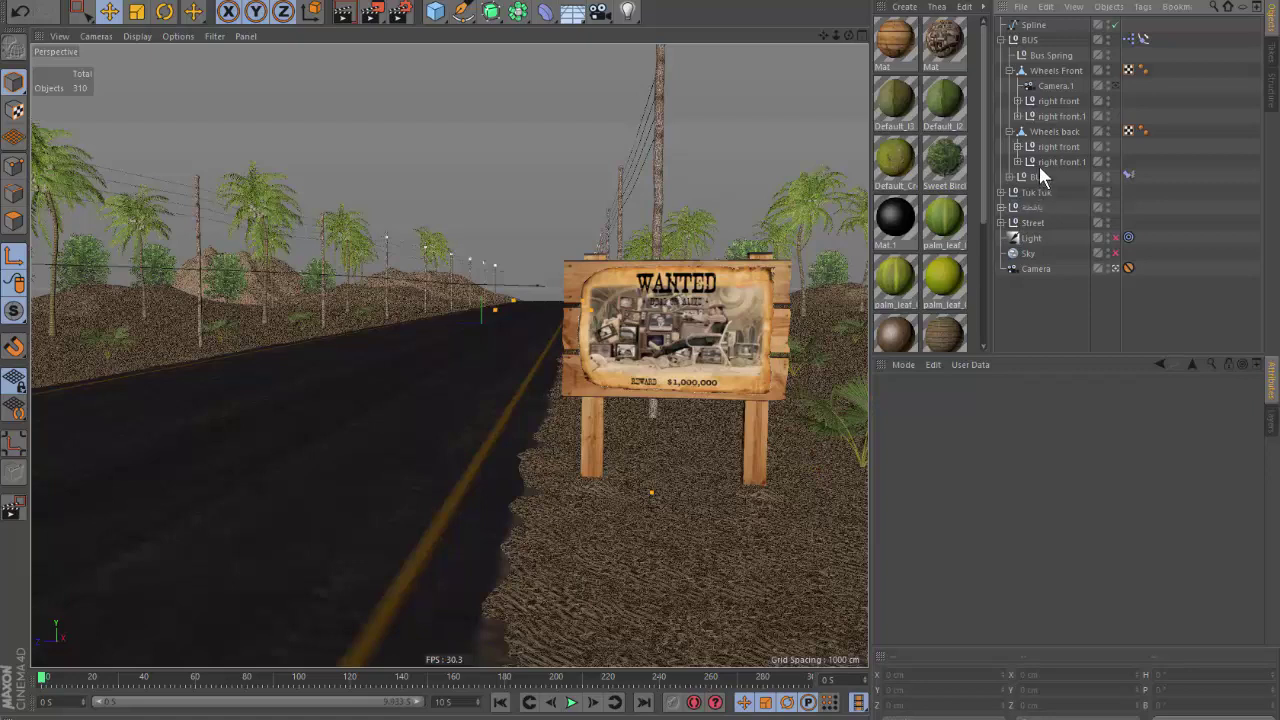
Step: Select both front wheels and play the animation through the scene camera
left_click(1009, 132)
left_click(1010, 131)
left_click(1052, 114)
left_click(1054, 103, "shift")
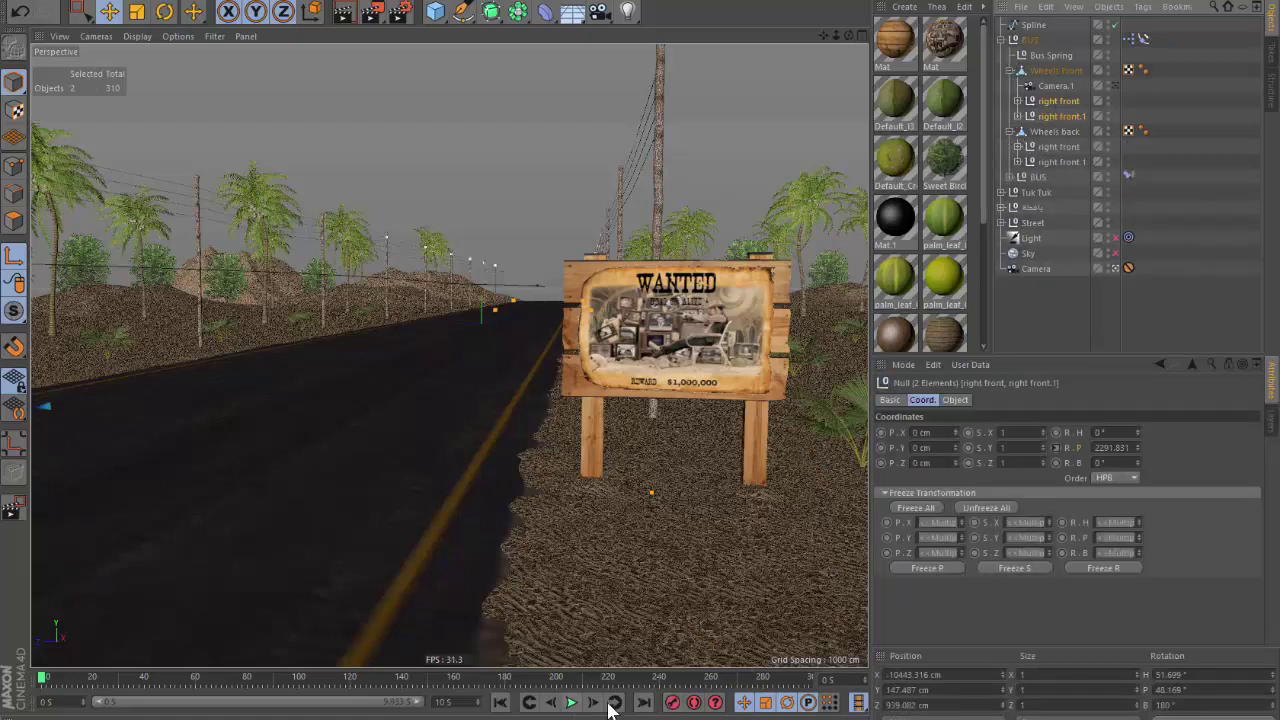
left_click(571, 702)
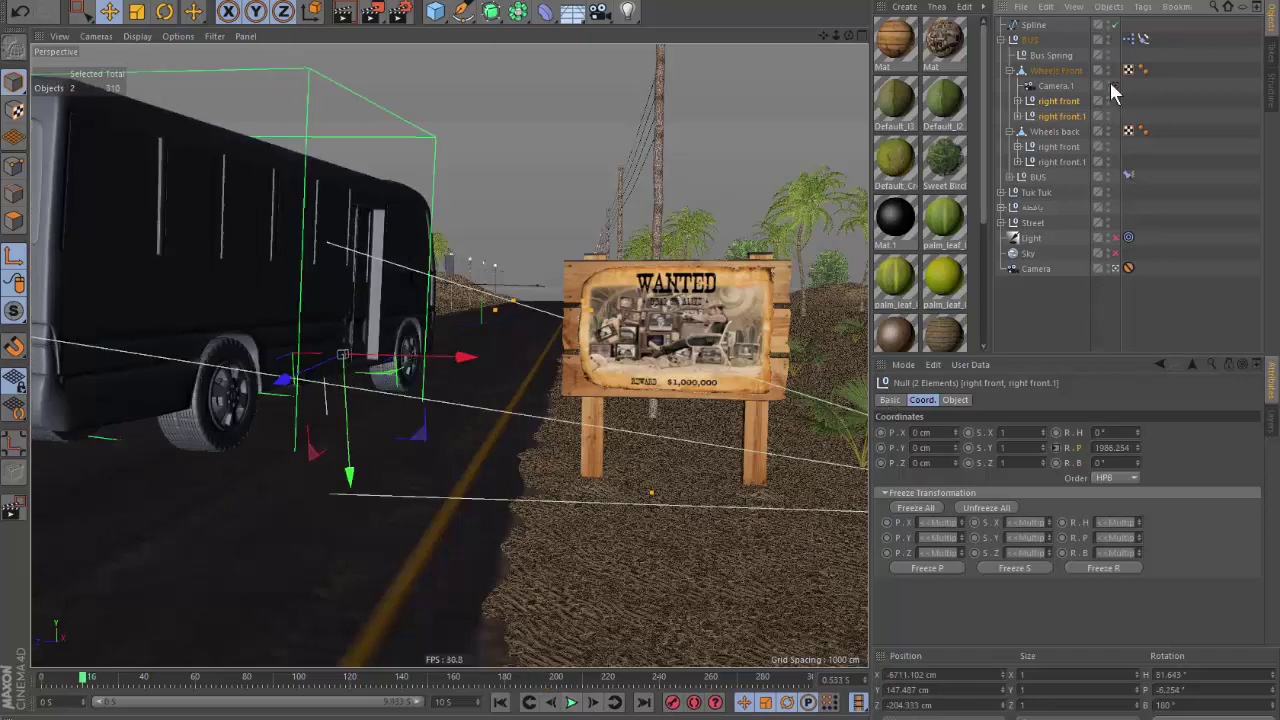
left_click(1116, 268)
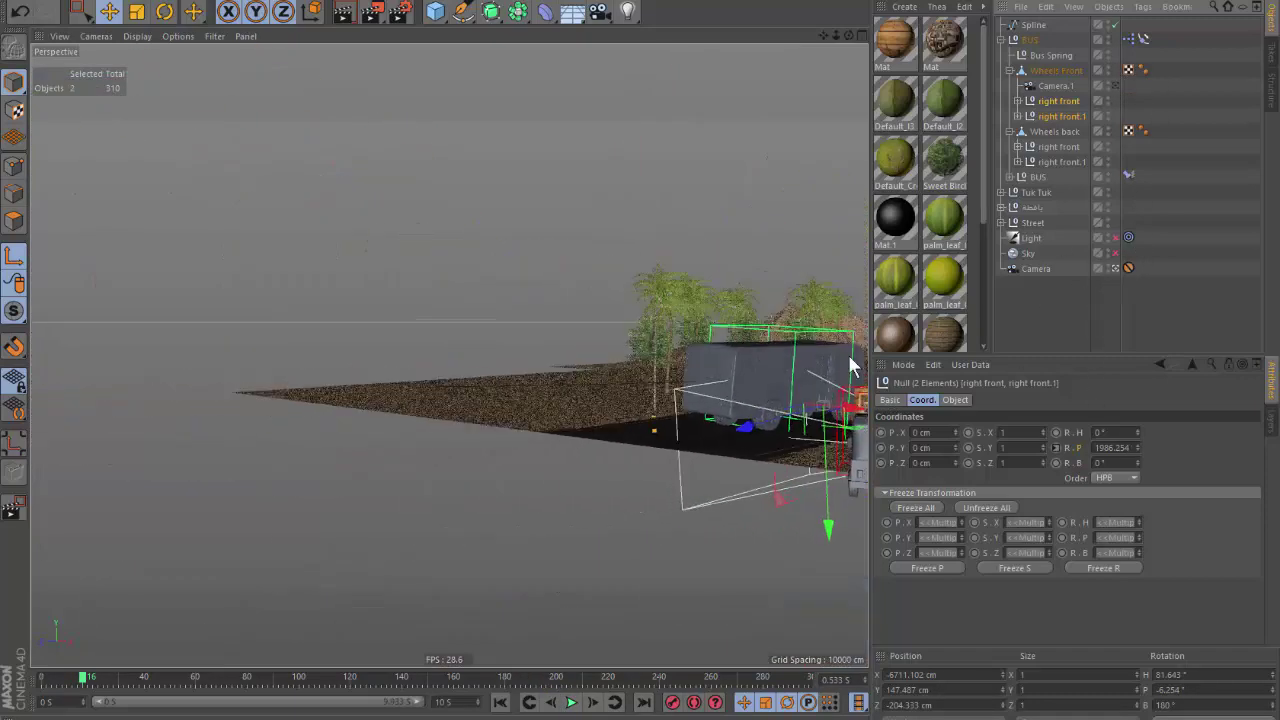
Step: In Top view, test a 10° front-wheel steering turn, straighten it, and return to frame 0
key("F2")
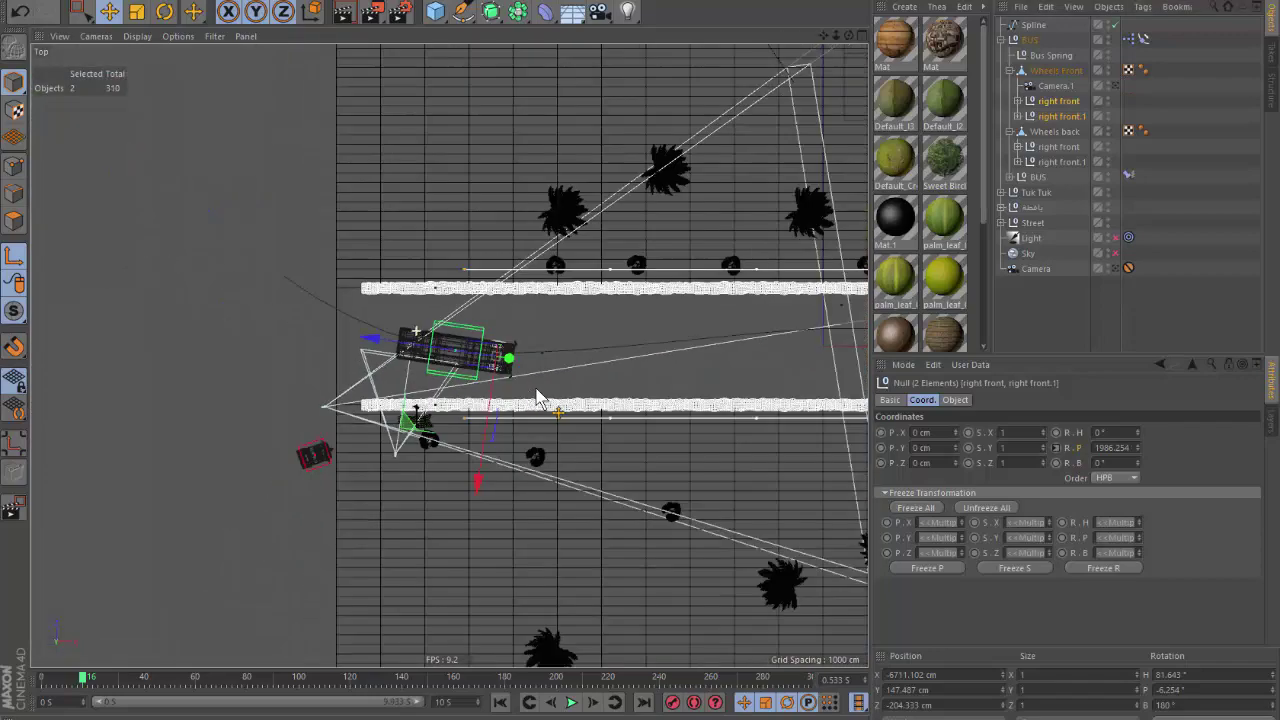
scroll(537, 398, "up", 4)
scroll(498, 423, "down", 2)
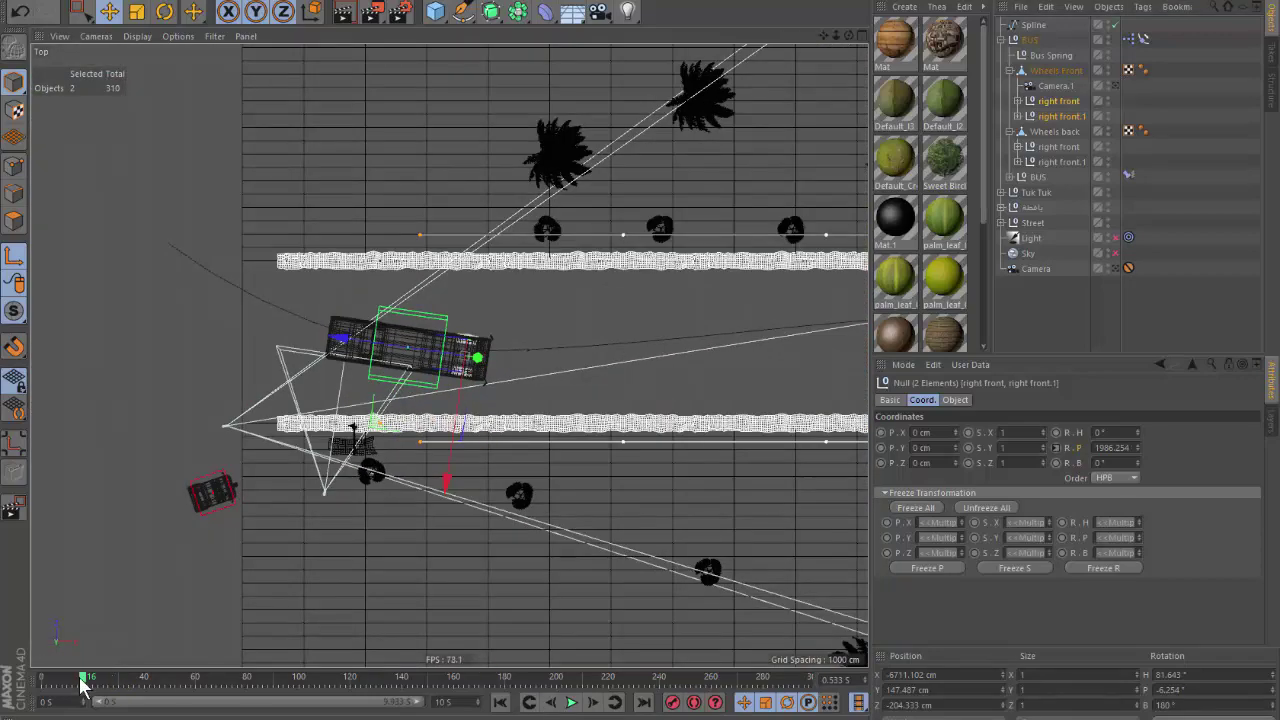
mouse_move(83, 683)
left_mouse_down()
mouse_move(44, 690)
mouse_move(68, 700)
left_mouse_up()
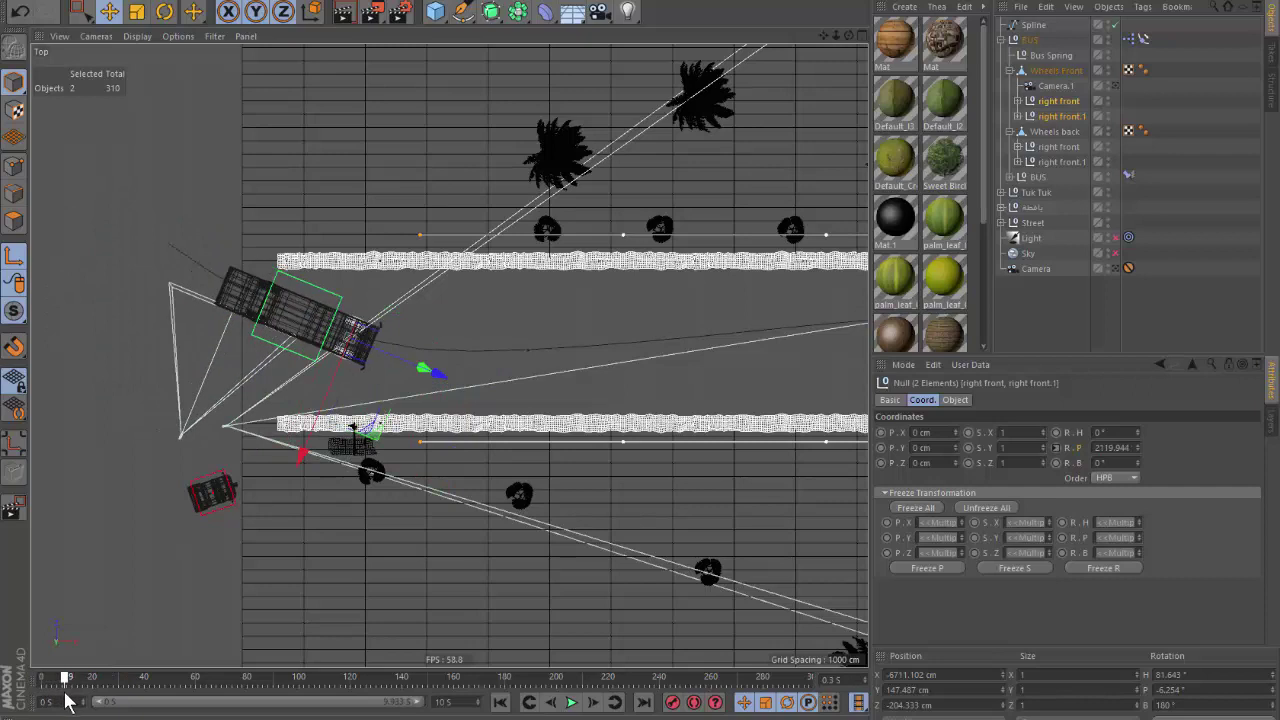
scroll(486, 389, "up", 1)
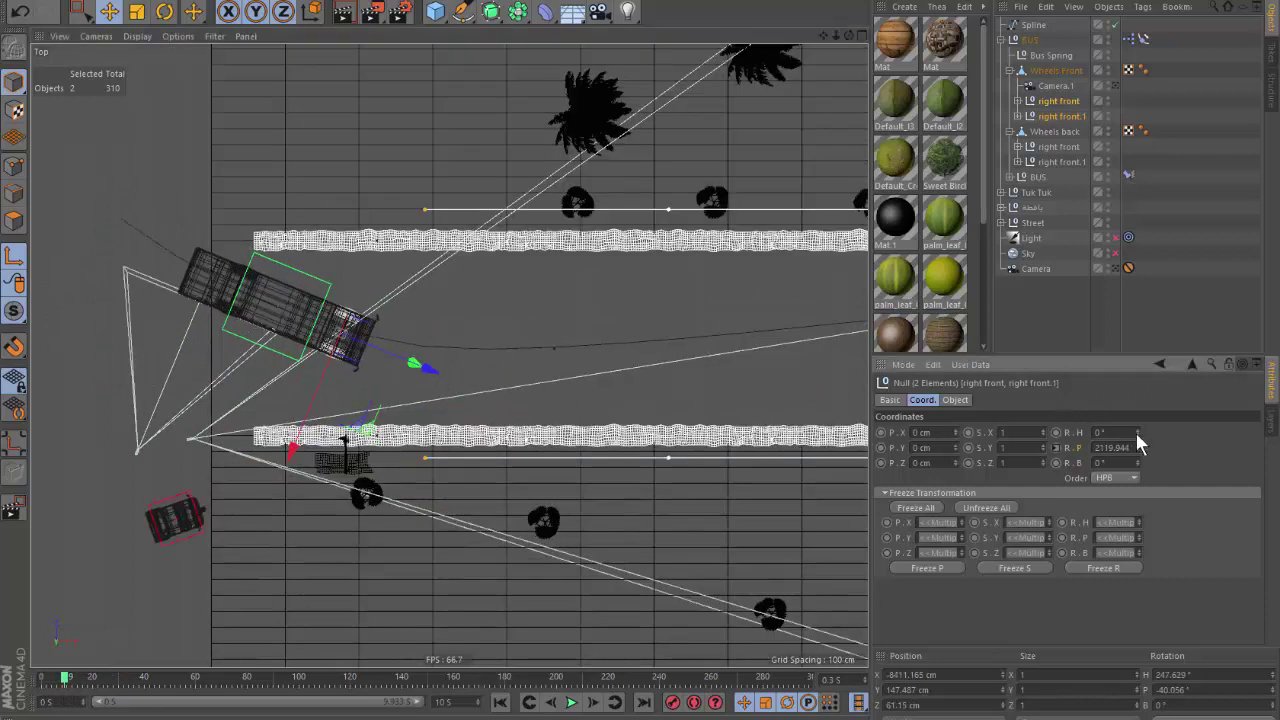
left_click_drag(1137, 433, 1137, 420)
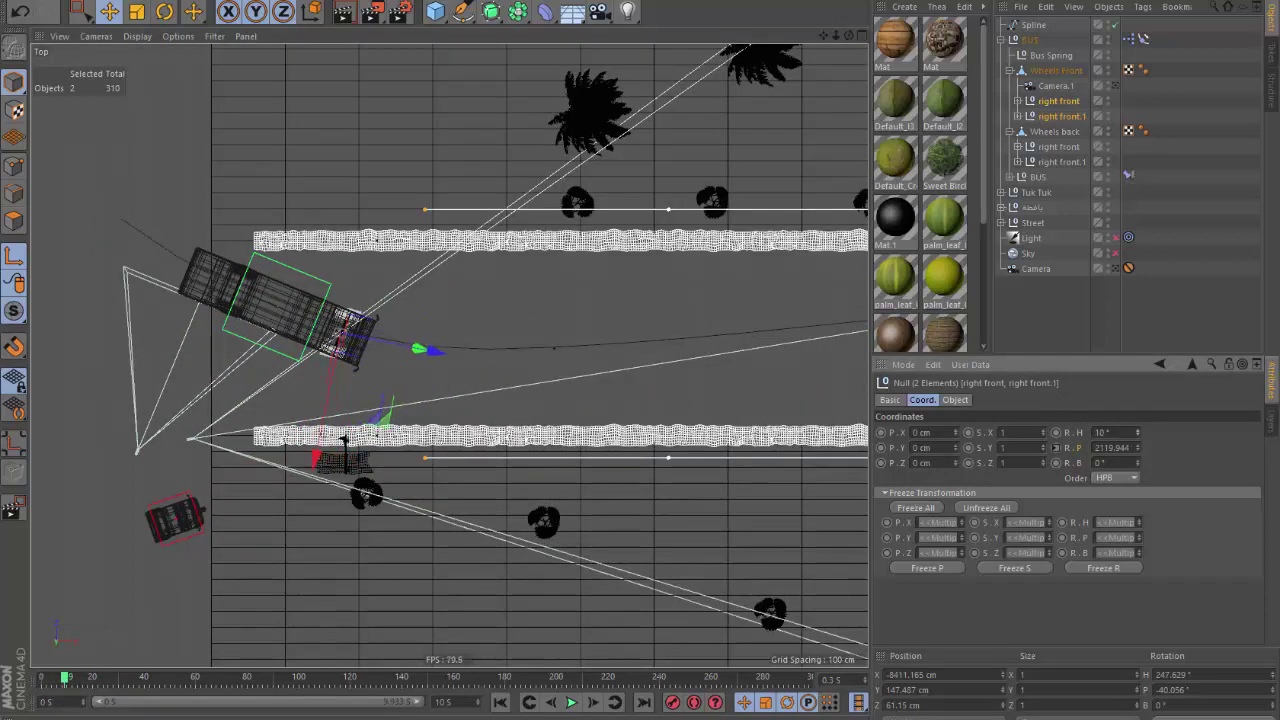
left_click_drag(1137, 420, 1137, 433)
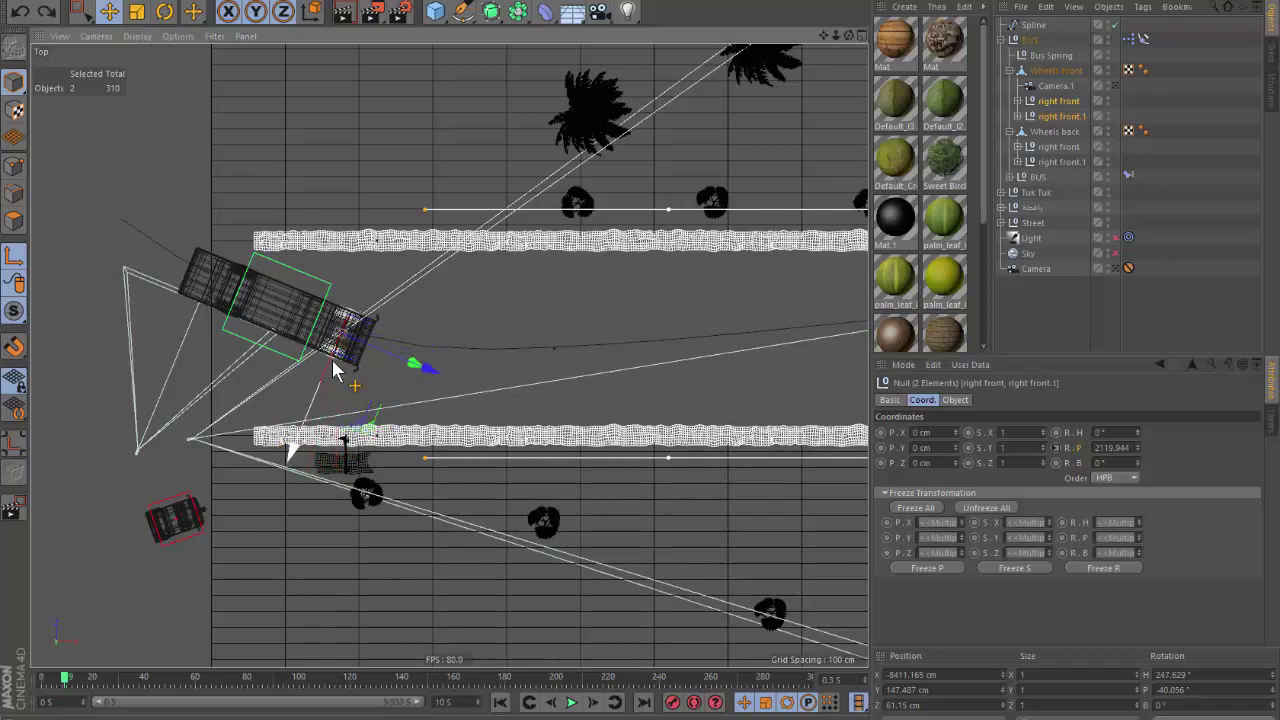
scroll(335, 370, "up", 2)
mouse_move(65, 683)
left_mouse_down()
mouse_move(42, 683)
mouse_move(88, 700)
mouse_move(77, 692)
left_mouse_up()
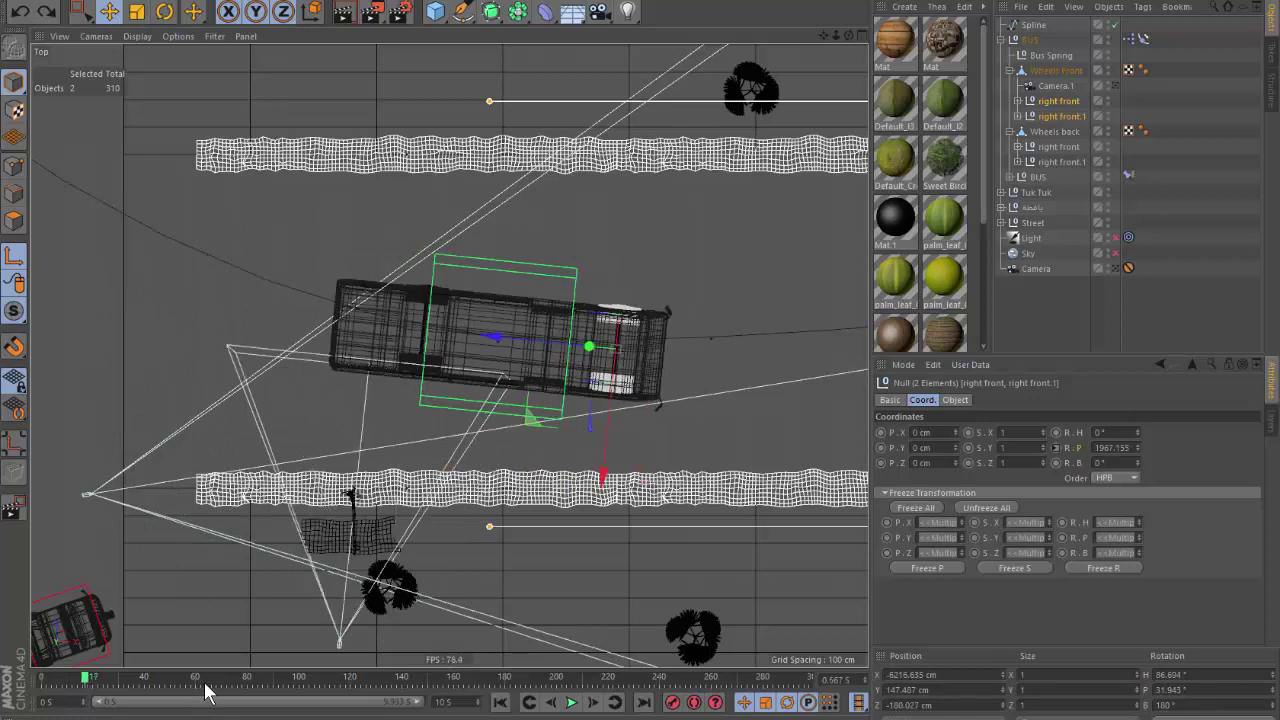
Step: Set the front wheels' heading rotation to 5°
left_click(1127, 432)
type("5")
key("Return")
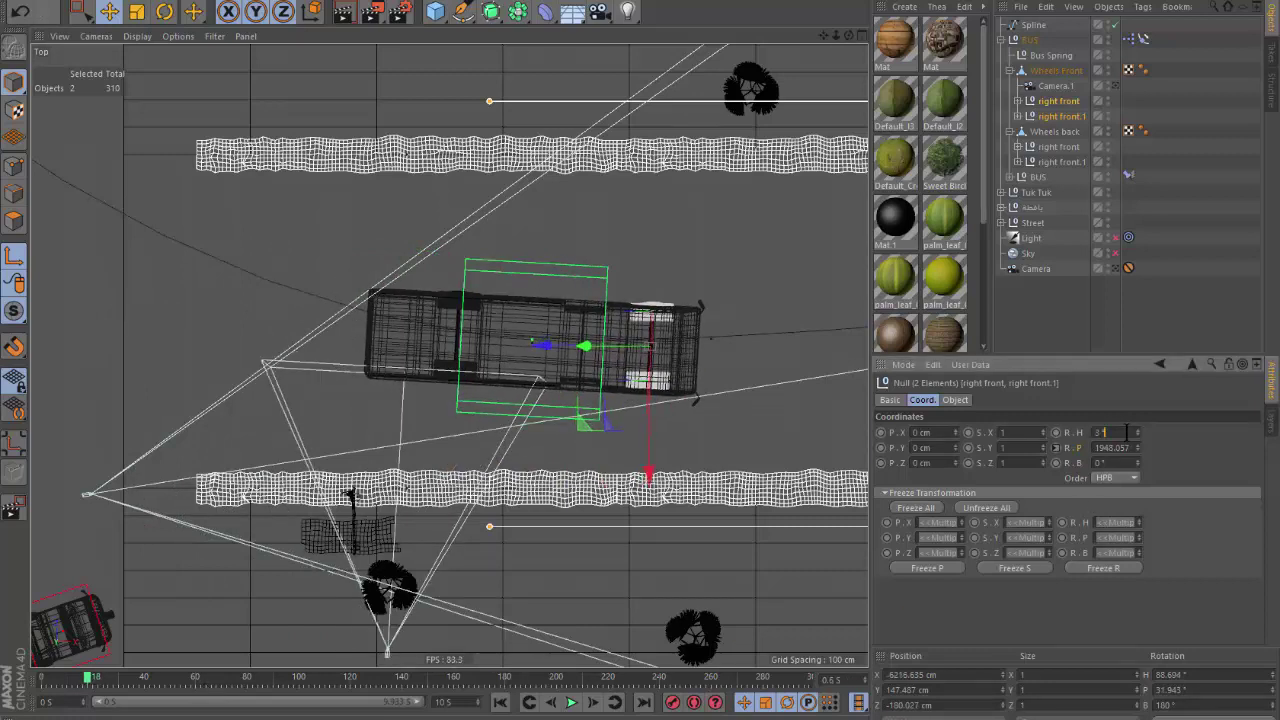
key("Return")
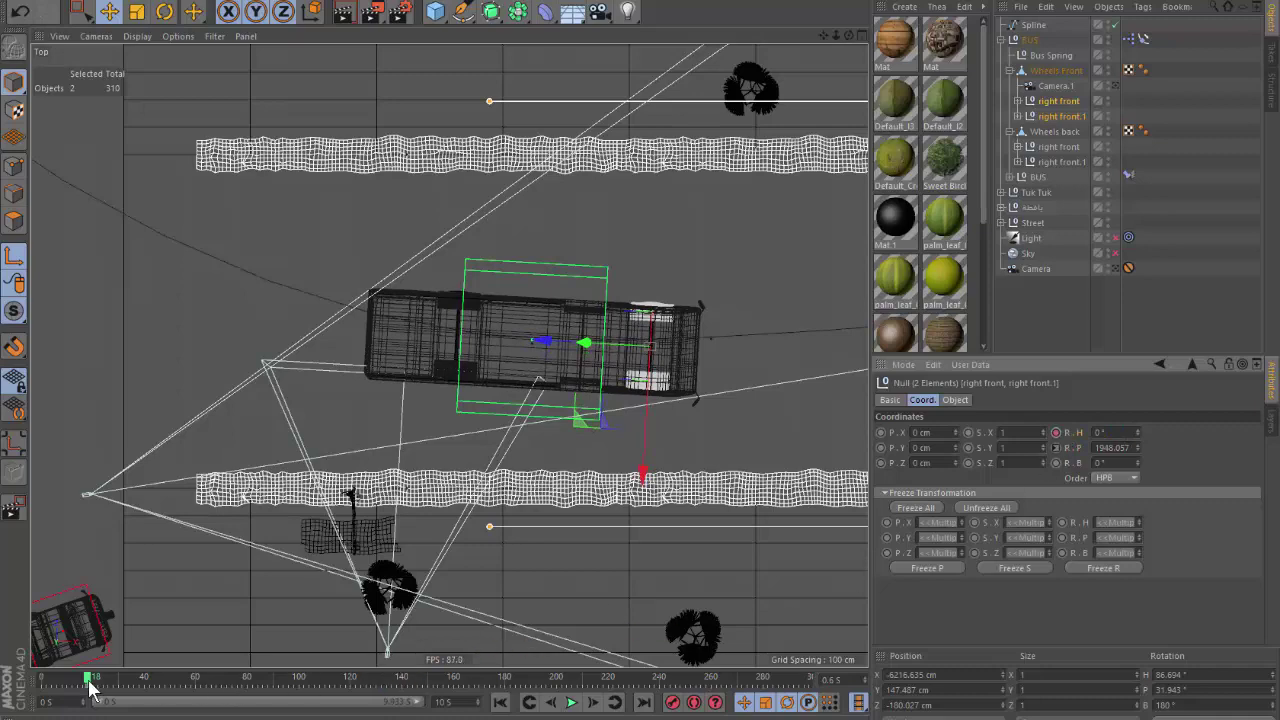
Step: Key a 10° front-wheel heading at frame 0 and preview the playback
left_click_drag(89, 688, 43, 686)
double_click(1120, 430)
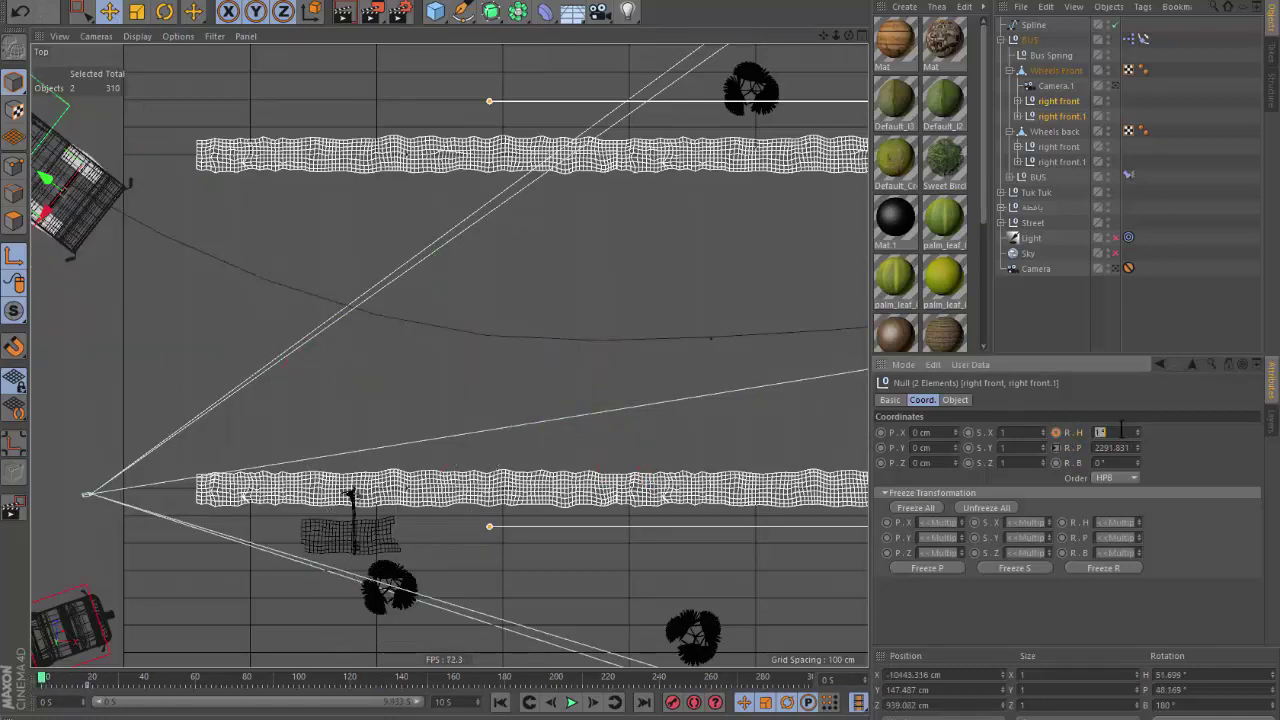
type("0")
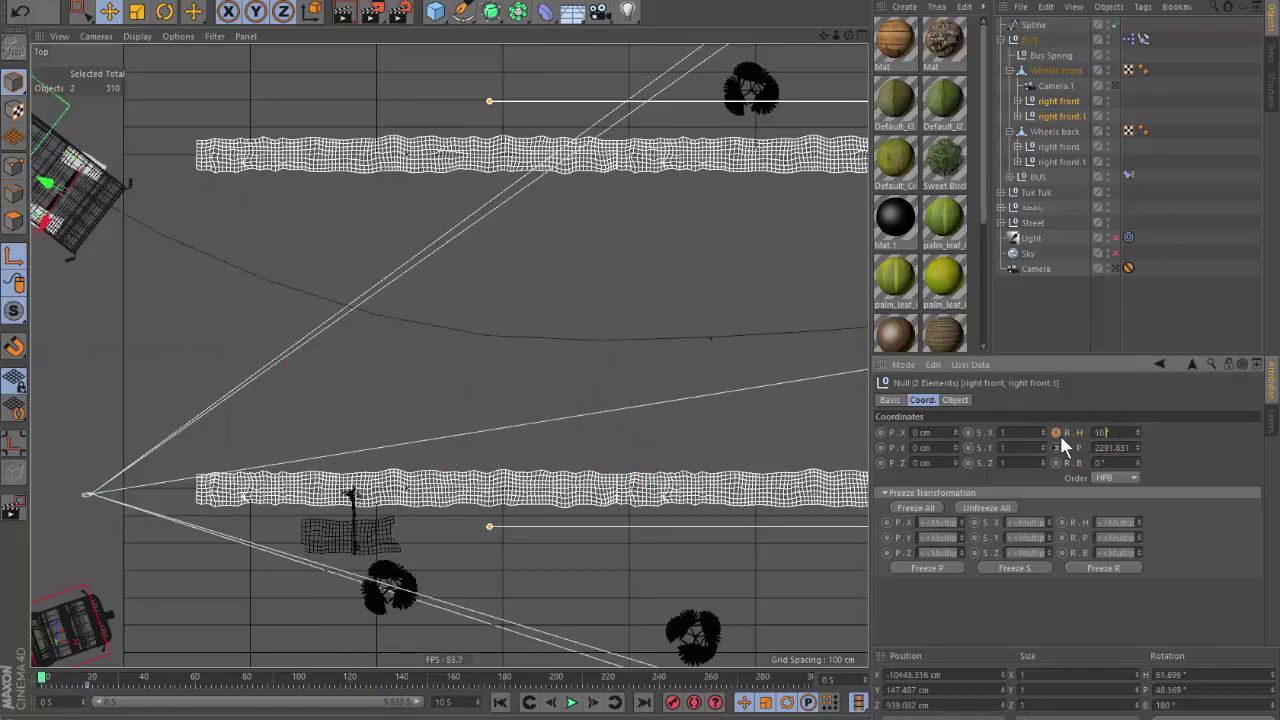
left_click(1056, 432)
key("F8")
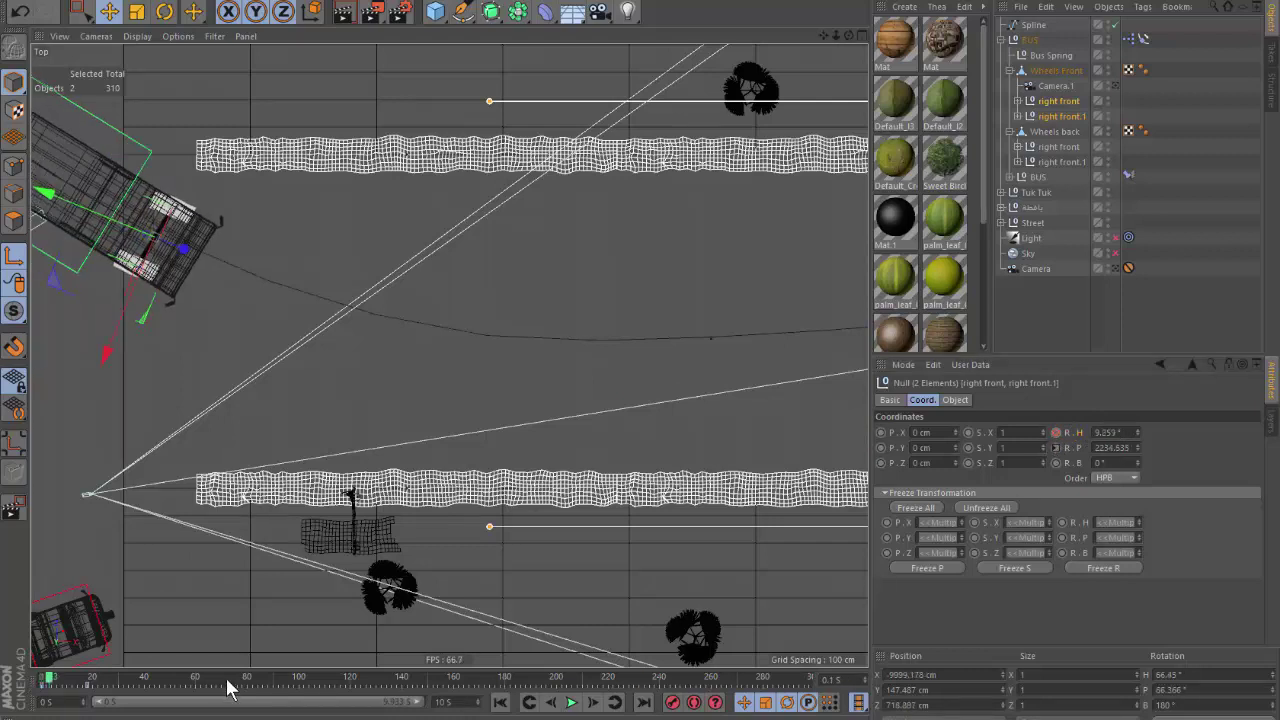
key("shift+f")
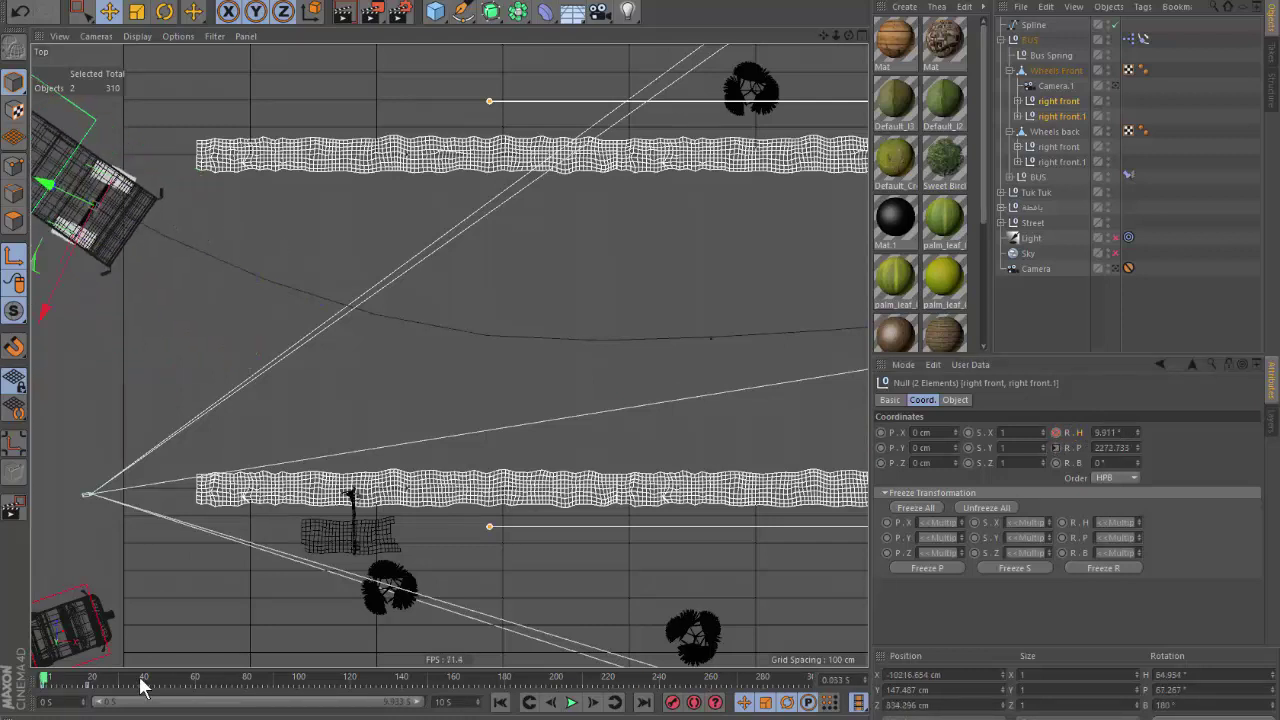
left_click(1118, 432)
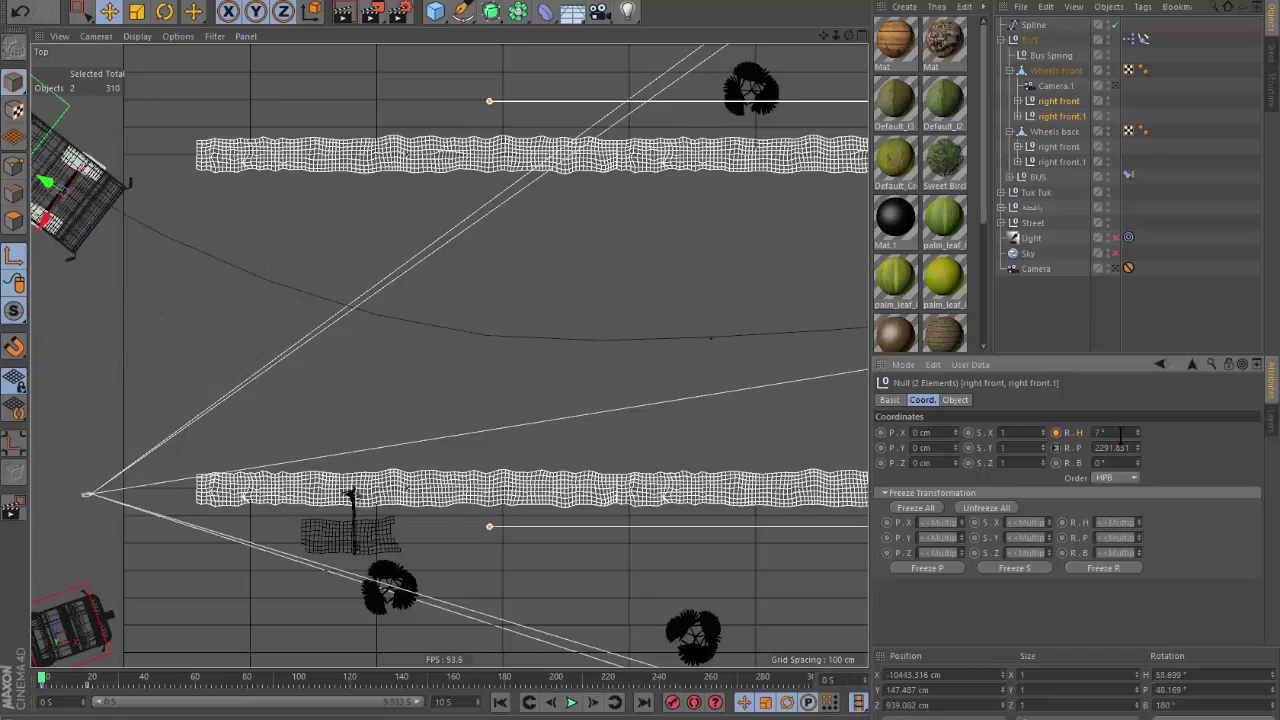
Step: Scrub to about frames 30 and 35, steering the front wheels to -5° and then 10°
left_click_drag(43, 686, 93, 697)
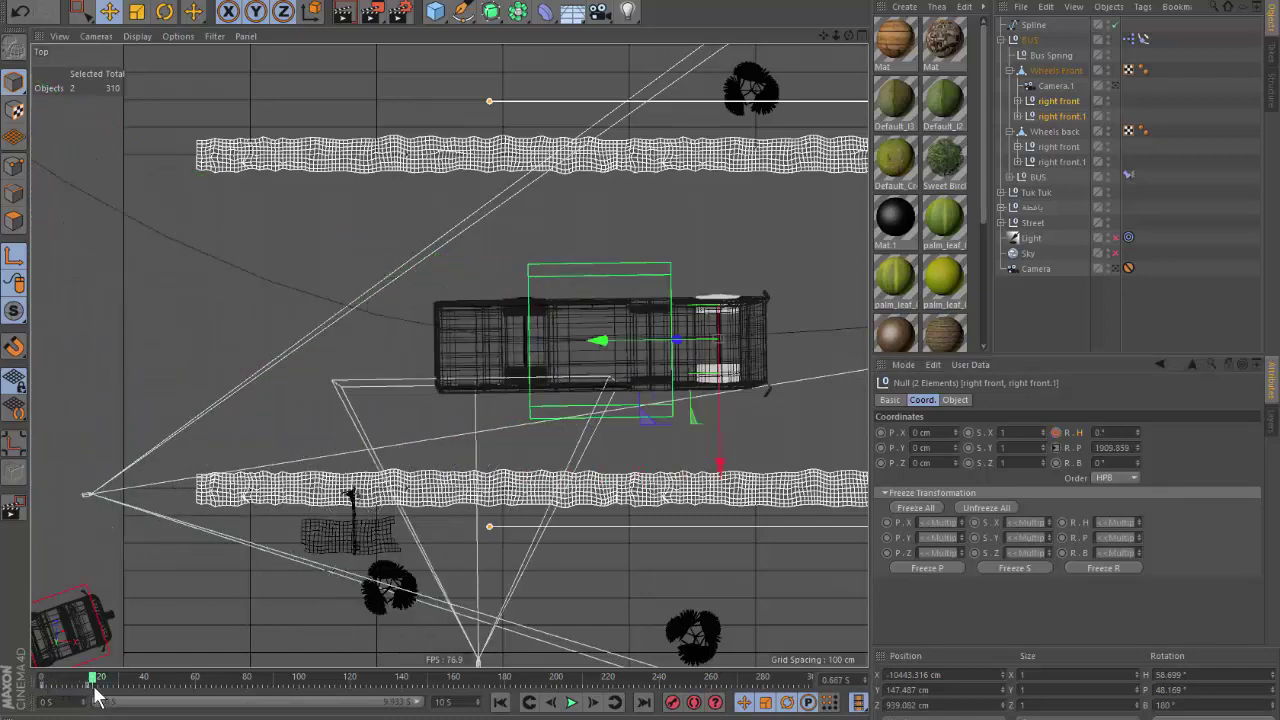
scroll(183, 292, "down", 3)
scroll(183, 292, "down", 2)
scroll(566, 337, "up", 2)
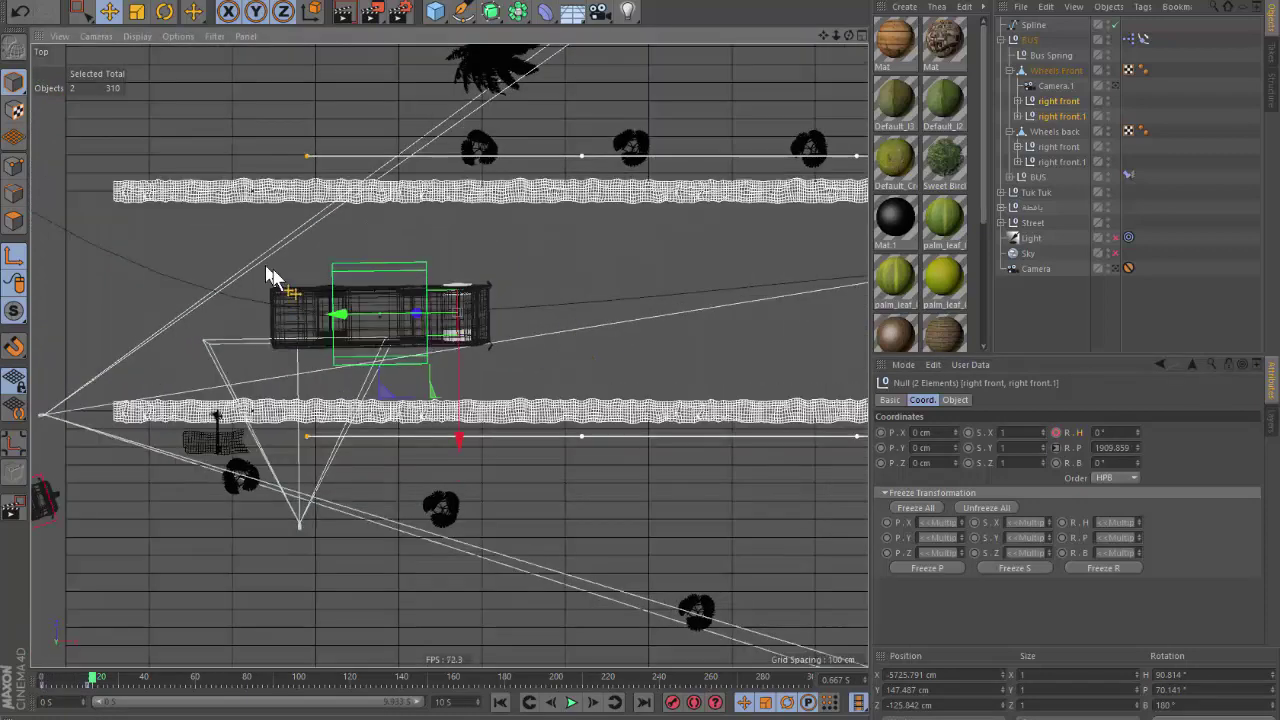
mouse_move(113, 686)
left_mouse_down()
mouse_move(147, 688)
mouse_move(92, 688)
left_mouse_up()
scroll(263, 385, "down", 2)
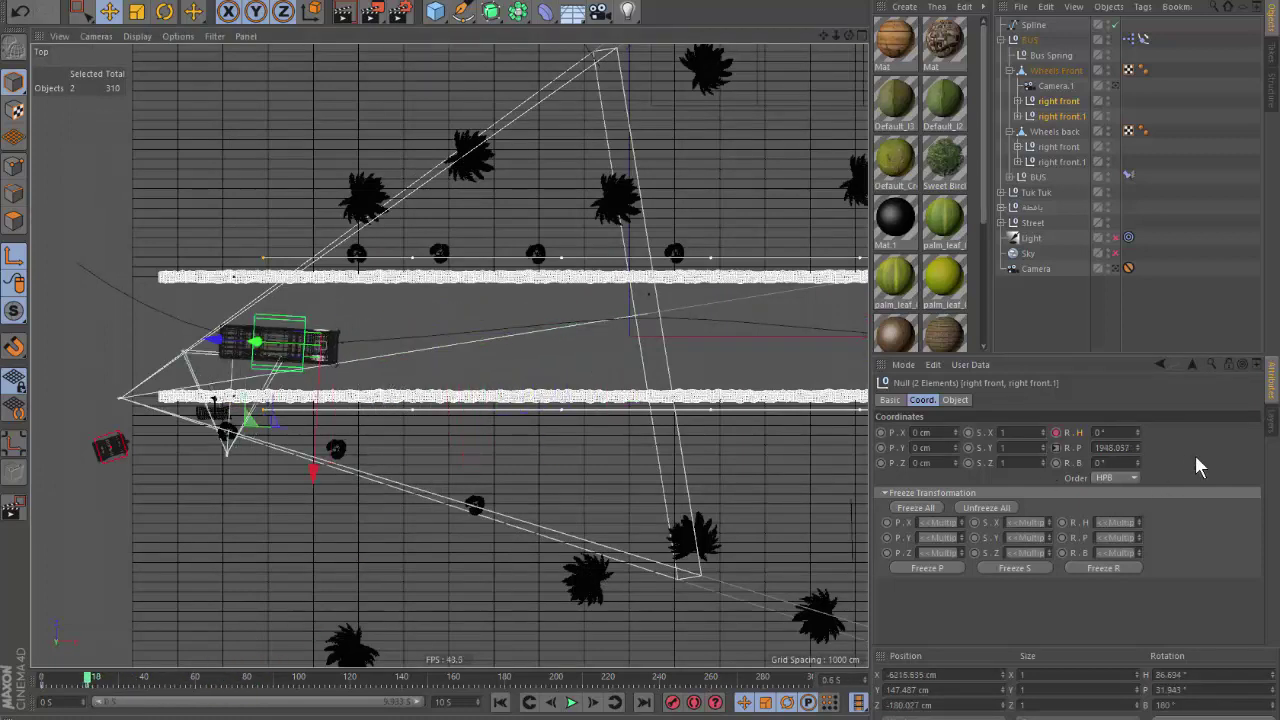
left_click_drag(1135, 432, 1126, 432)
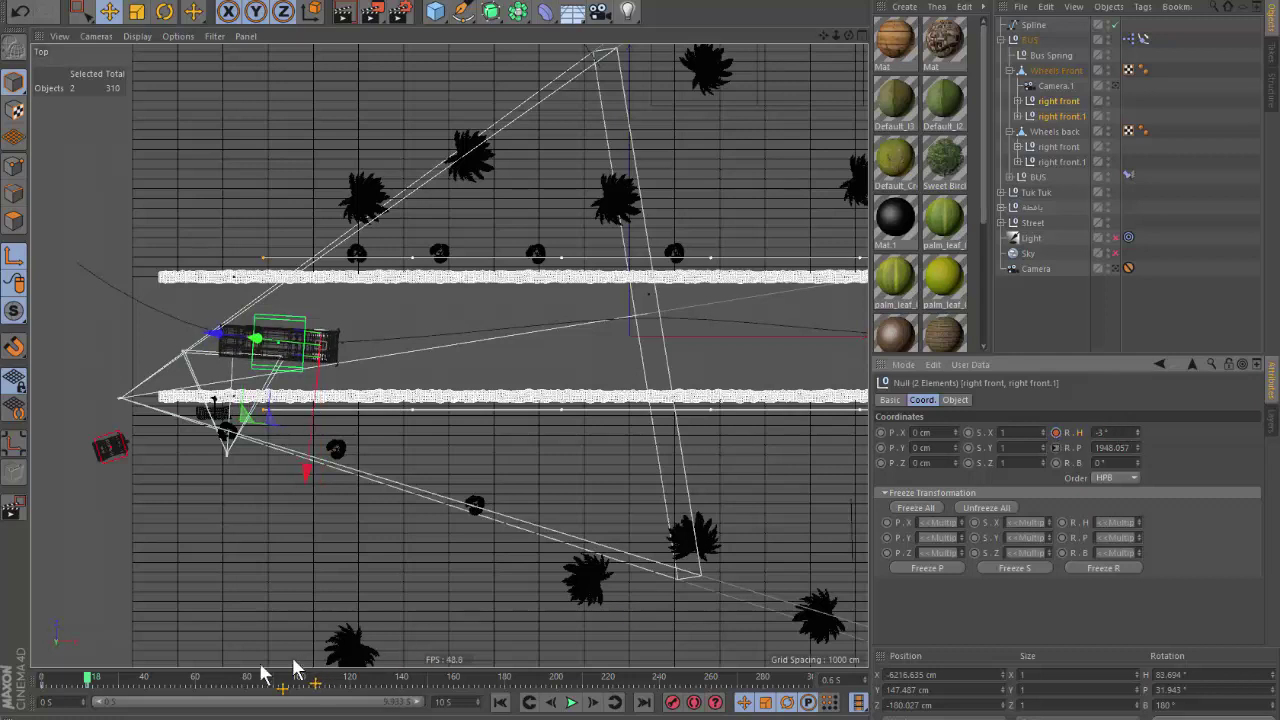
left_click_drag(124, 688, 158, 692)
left_click_drag(1137, 432, 1137, 428)
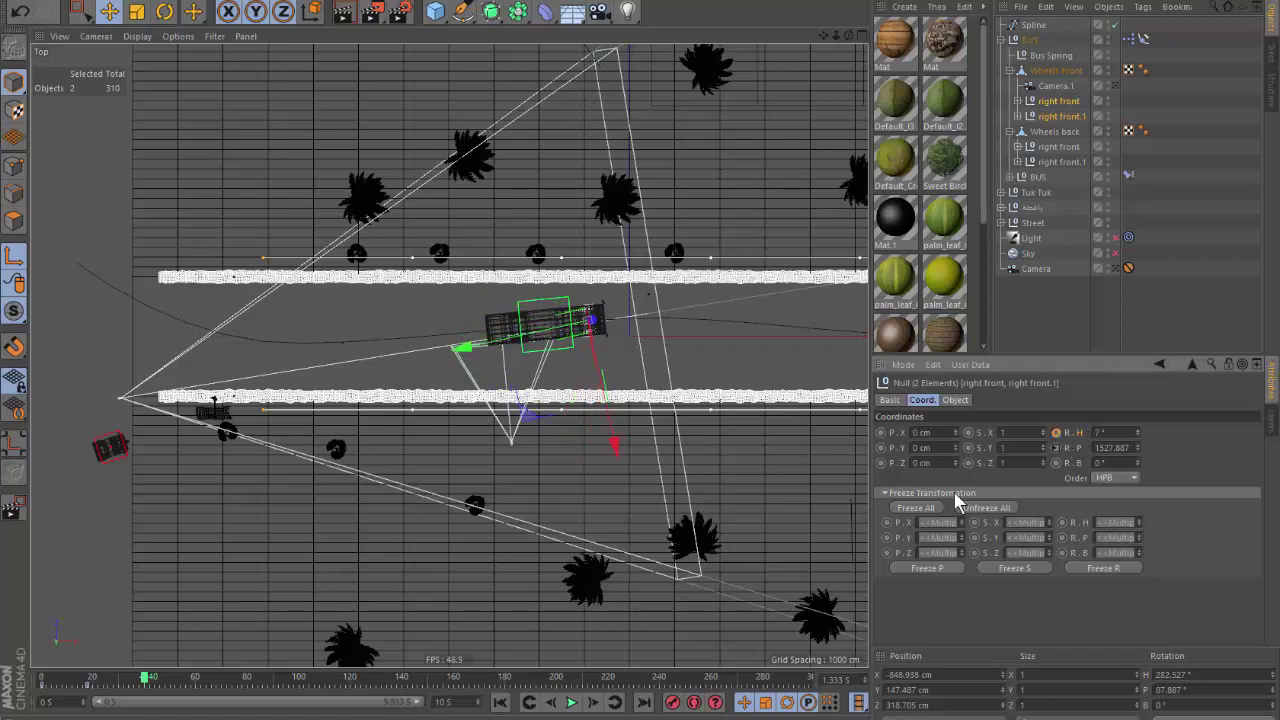
Step: At about frame 51, steer the front wheels to -10°
left_click_drag(171, 680, 184, 678)
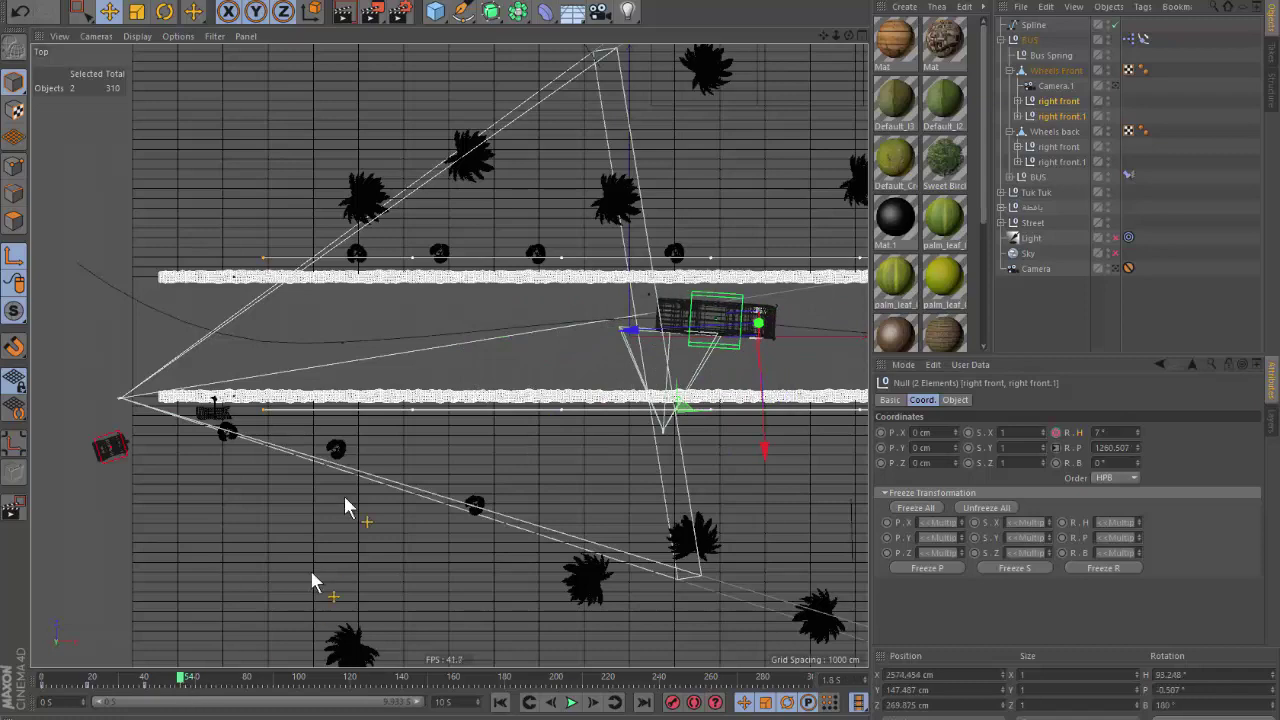
scroll(345, 507, "down", 3)
scroll(472, 546, "up", 5)
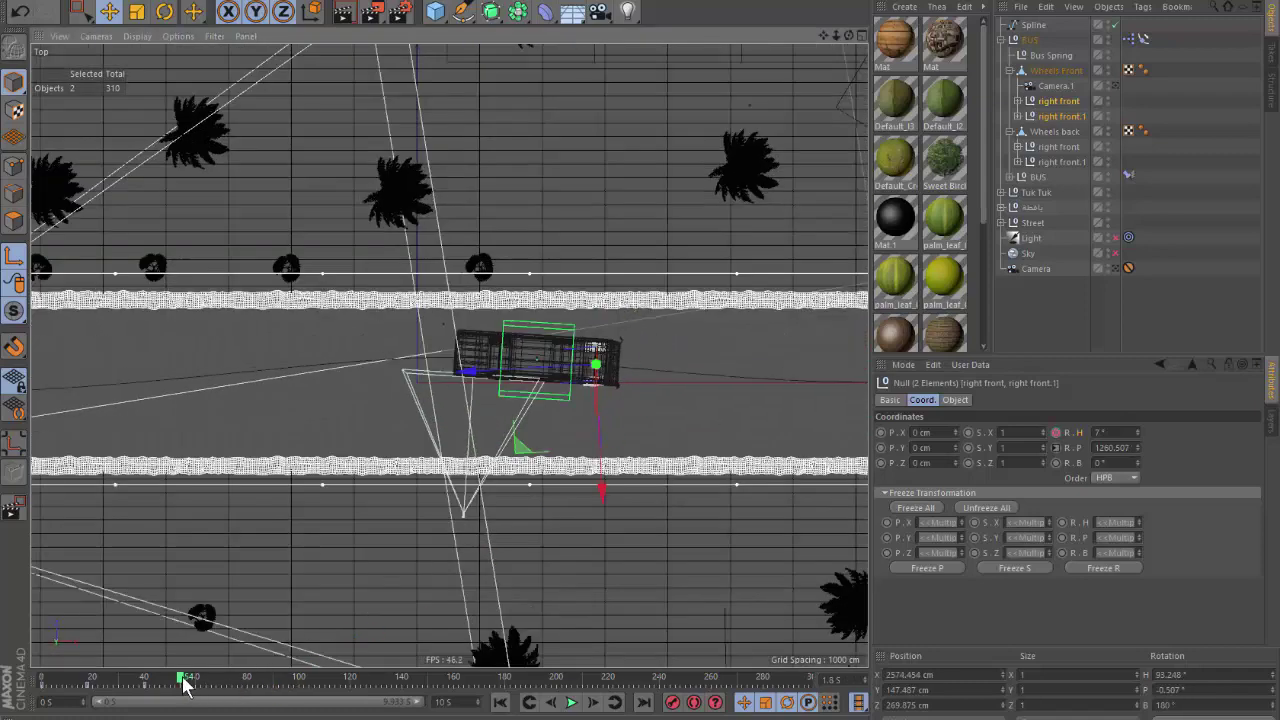
mouse_move(184, 680)
left_mouse_down()
mouse_move(173, 682)
mouse_move(193, 705)
mouse_move(208, 686)
left_mouse_up()
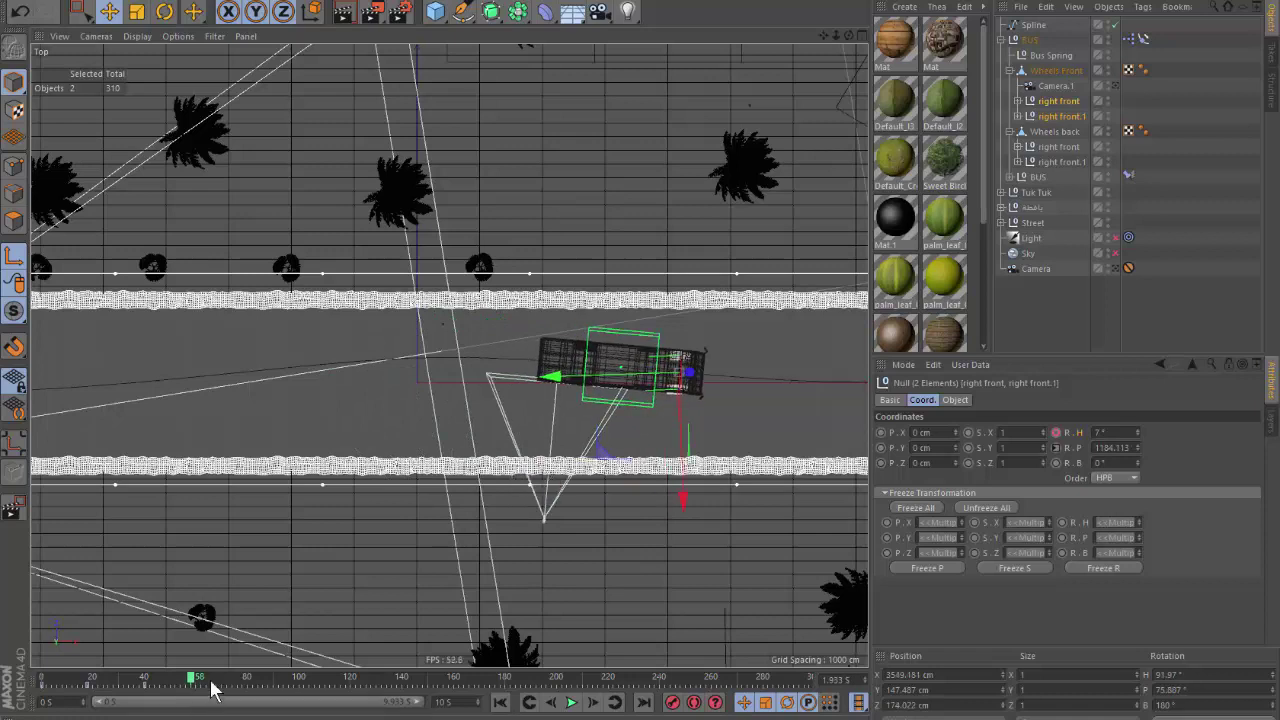
left_click_drag(1148, 431, 1105, 433)
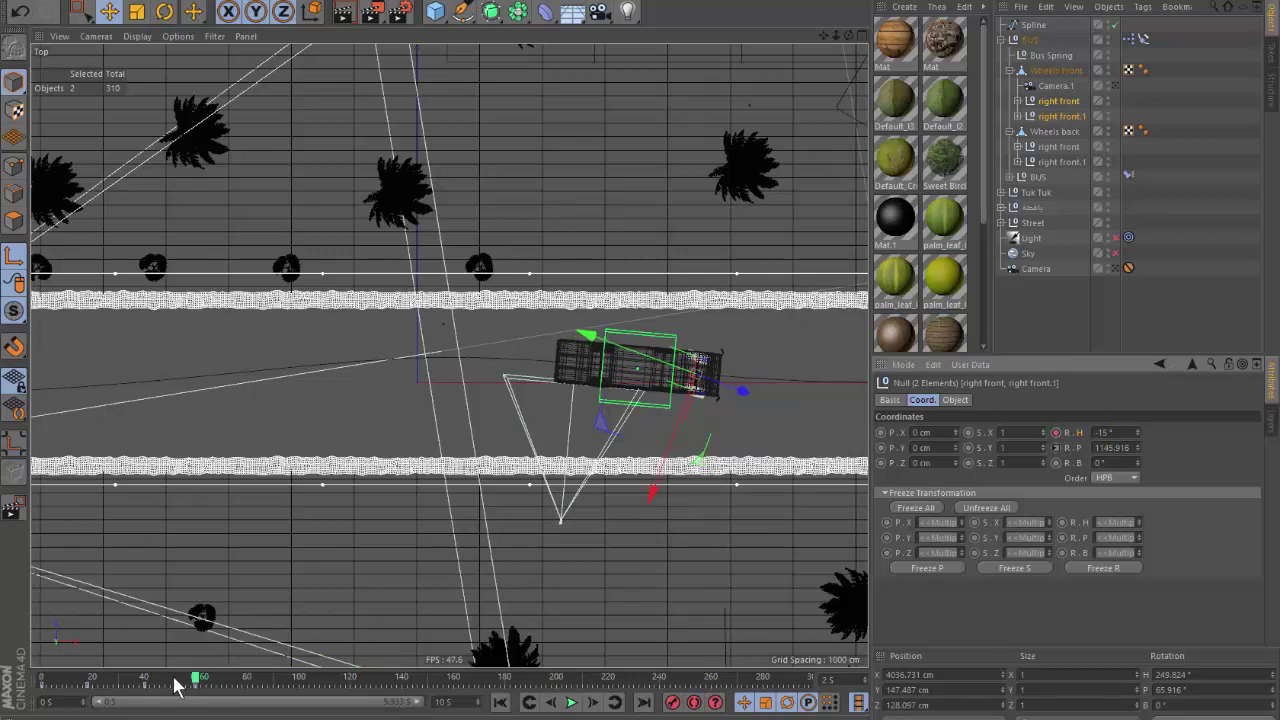
Step: Key a 13° steering angle near frame 41 and scrub to check the steering keys
mouse_move(197, 677)
left_mouse_down()
mouse_move(152, 688)
mouse_move(145, 703)
mouse_move(149, 677)
left_mouse_up()
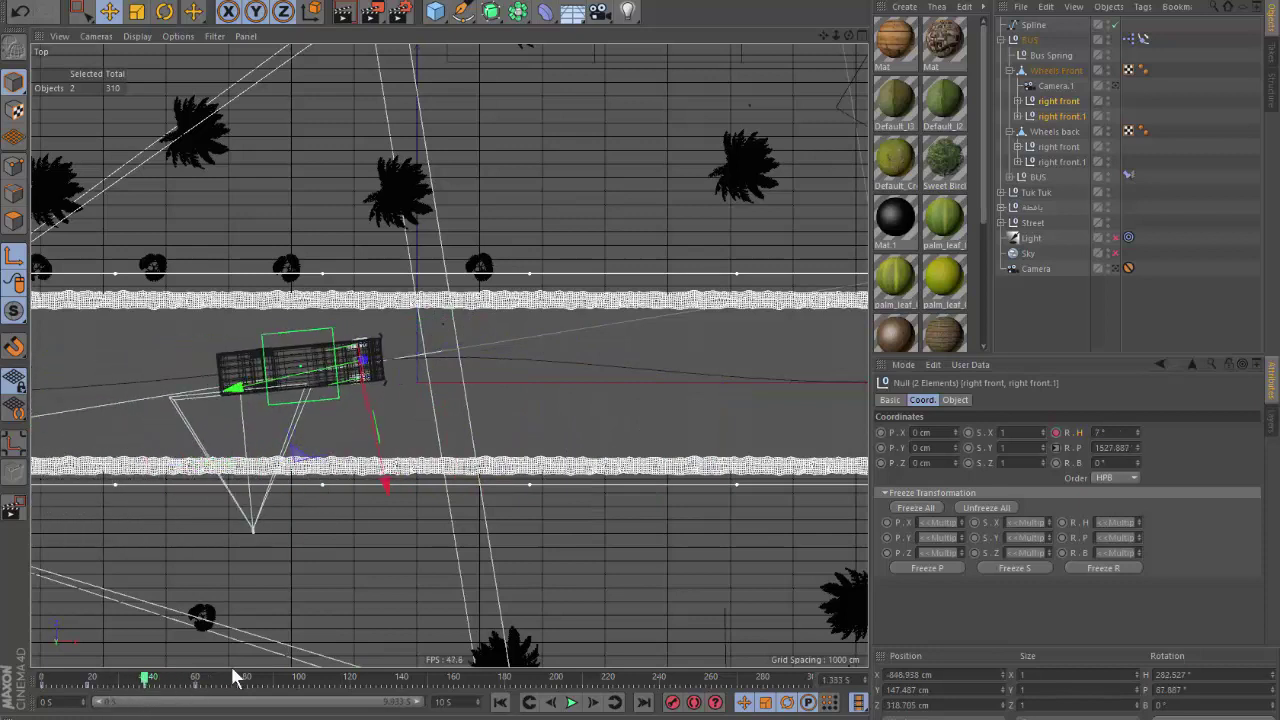
left_click_drag(1137, 432, 1123, 432)
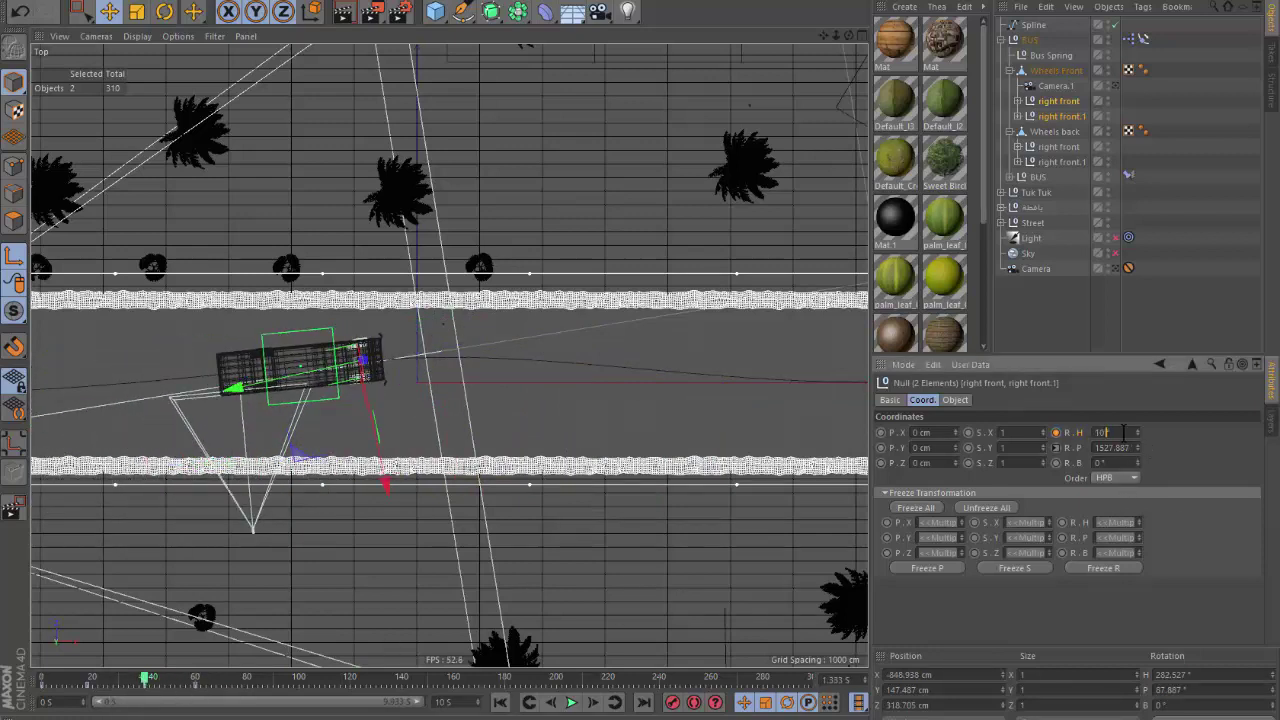
left_click(1056, 432)
mouse_move(149, 683)
left_mouse_down()
mouse_move(180, 686)
mouse_move(157, 680)
mouse_move(133, 712)
mouse_move(177, 690)
mouse_move(193, 716)
mouse_move(215, 718)
mouse_move(196, 700)
left_mouse_up()
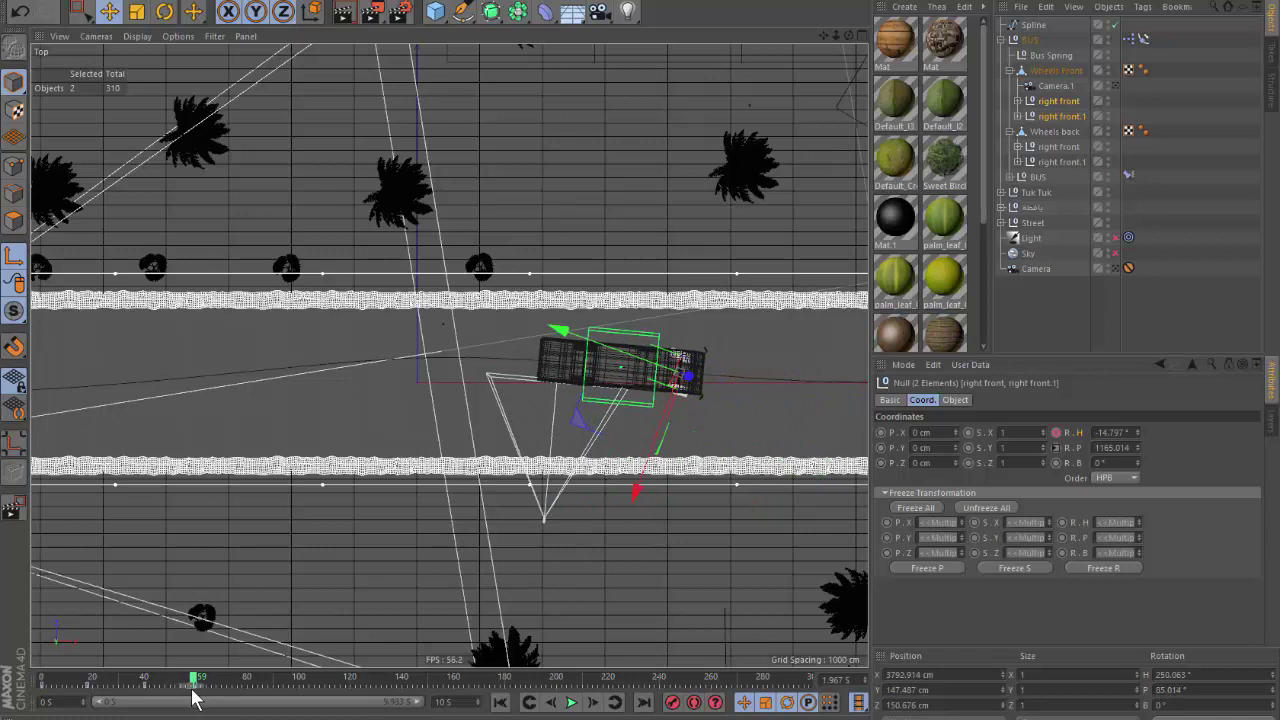
left_click(187, 689)
mouse_move(182, 686)
left_mouse_down()
mouse_move(94, 689)
mouse_move(229, 706)
left_mouse_up()
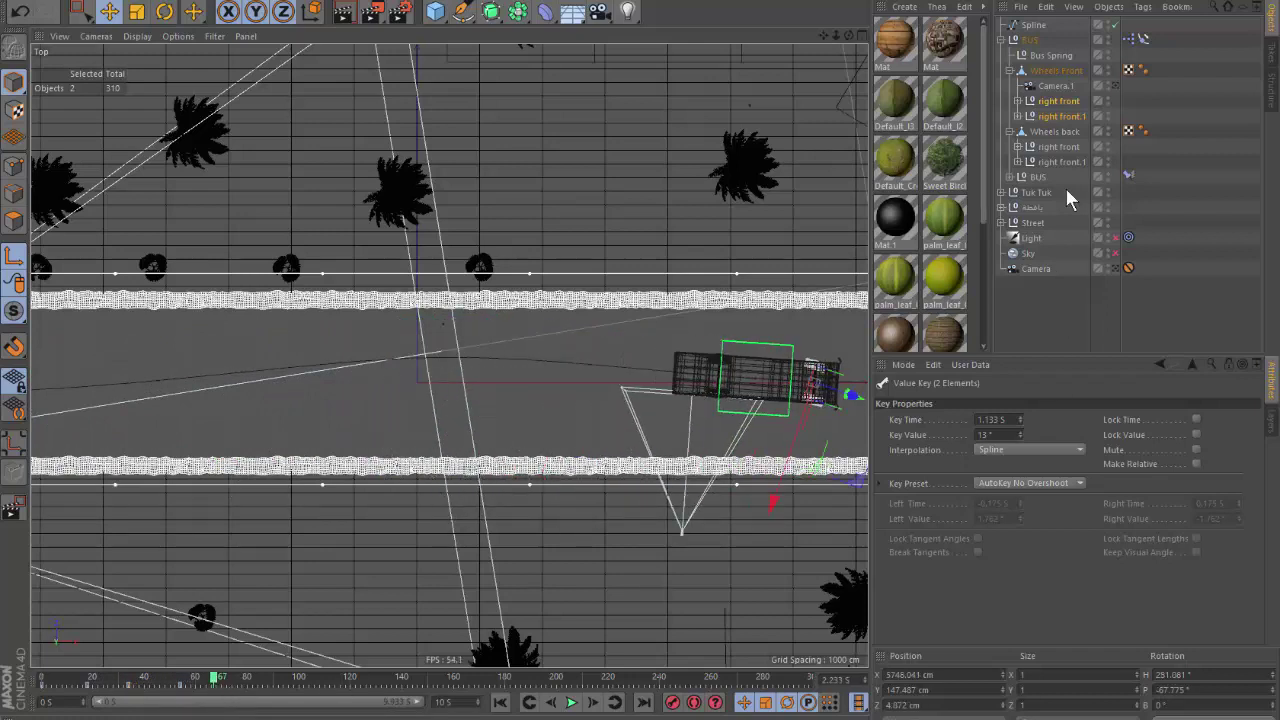
Step: Set both front wheel nulls' heading to 0° and scrub ahead to around frame 71
left_click(1072, 116)
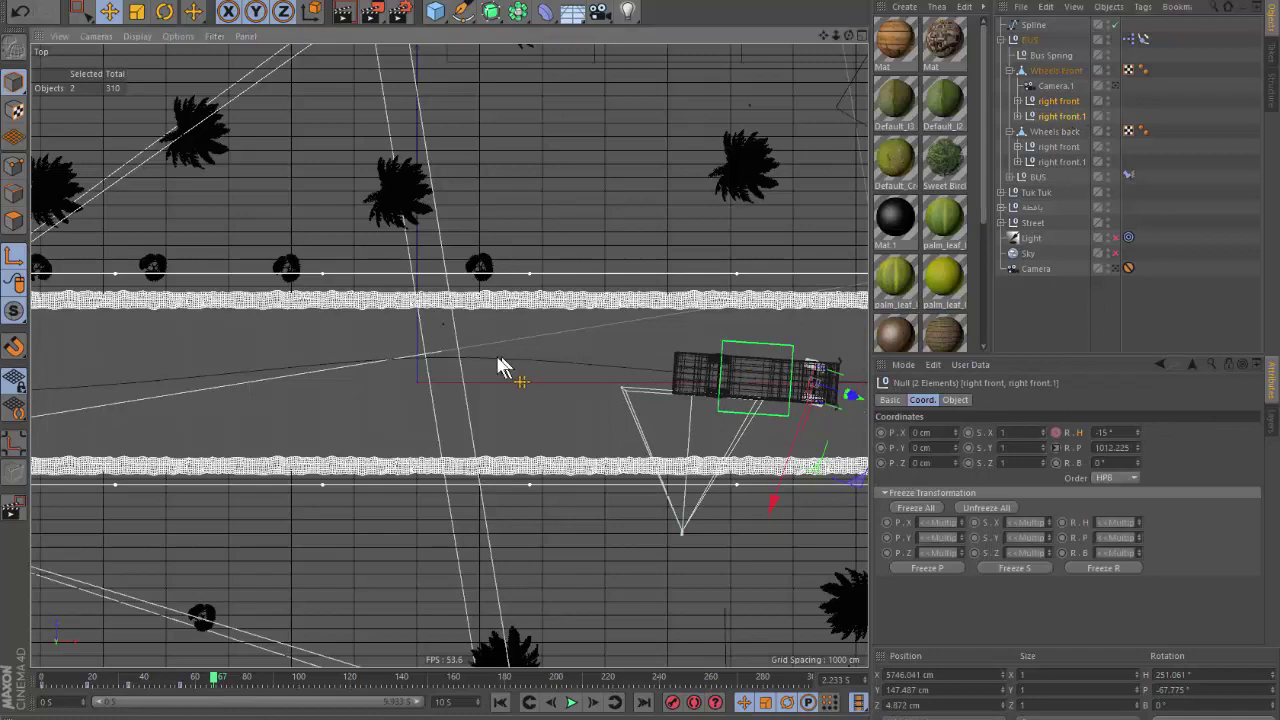
middle_click_drag(503, 366, 715, 378, "alt")
scroll(715, 378, "up", 2)
double_click(1110, 432)
type("0")
key("Return")
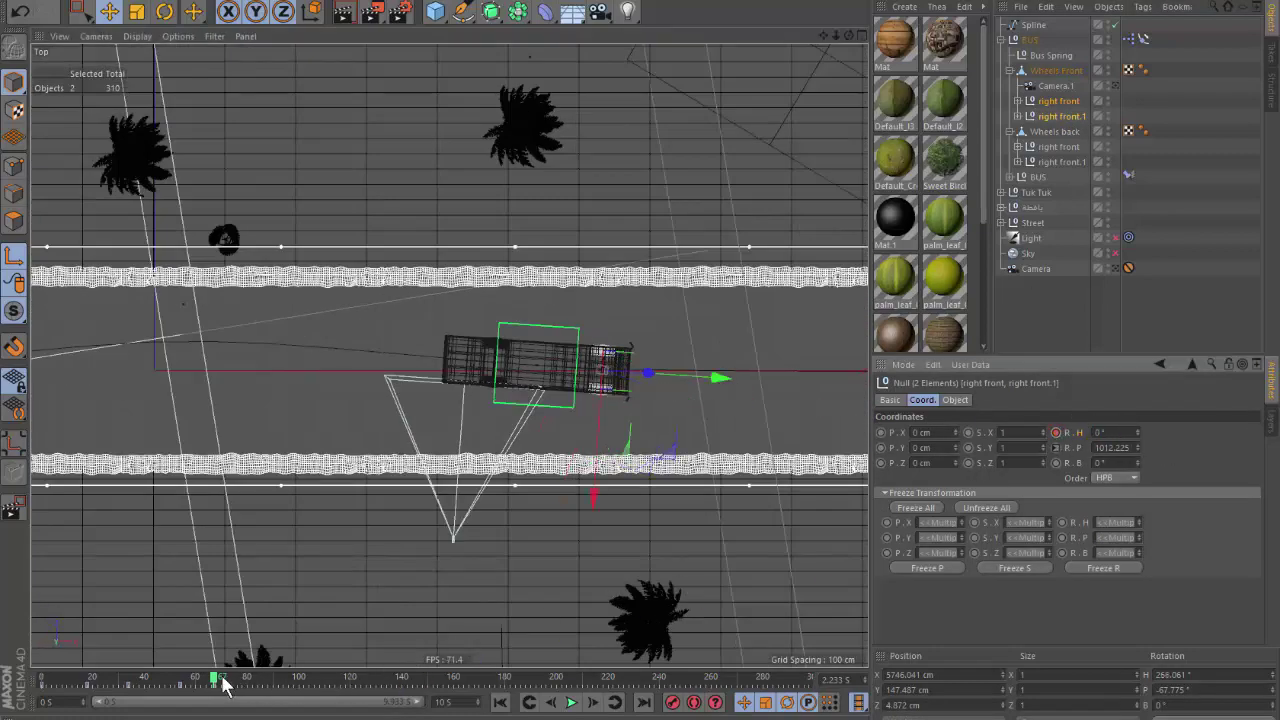
scroll(225, 432, "down", 5)
left_click_drag(215, 683, 266, 684)
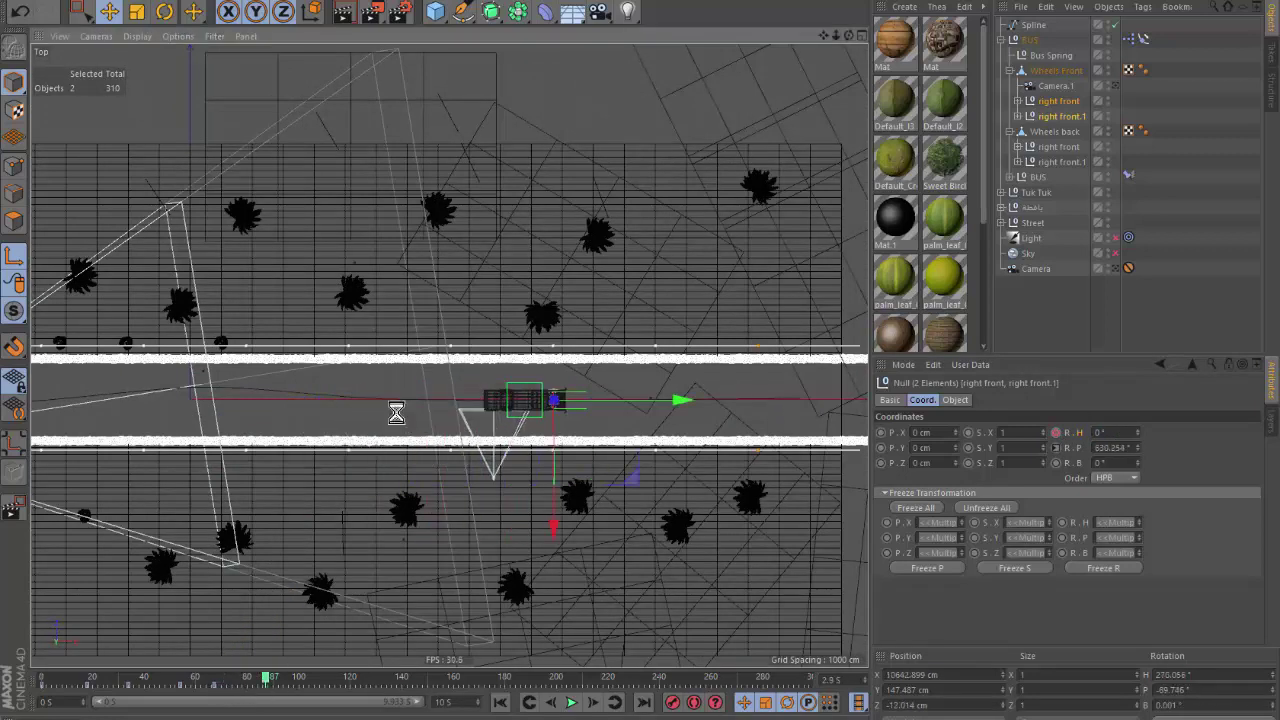
key("F1")
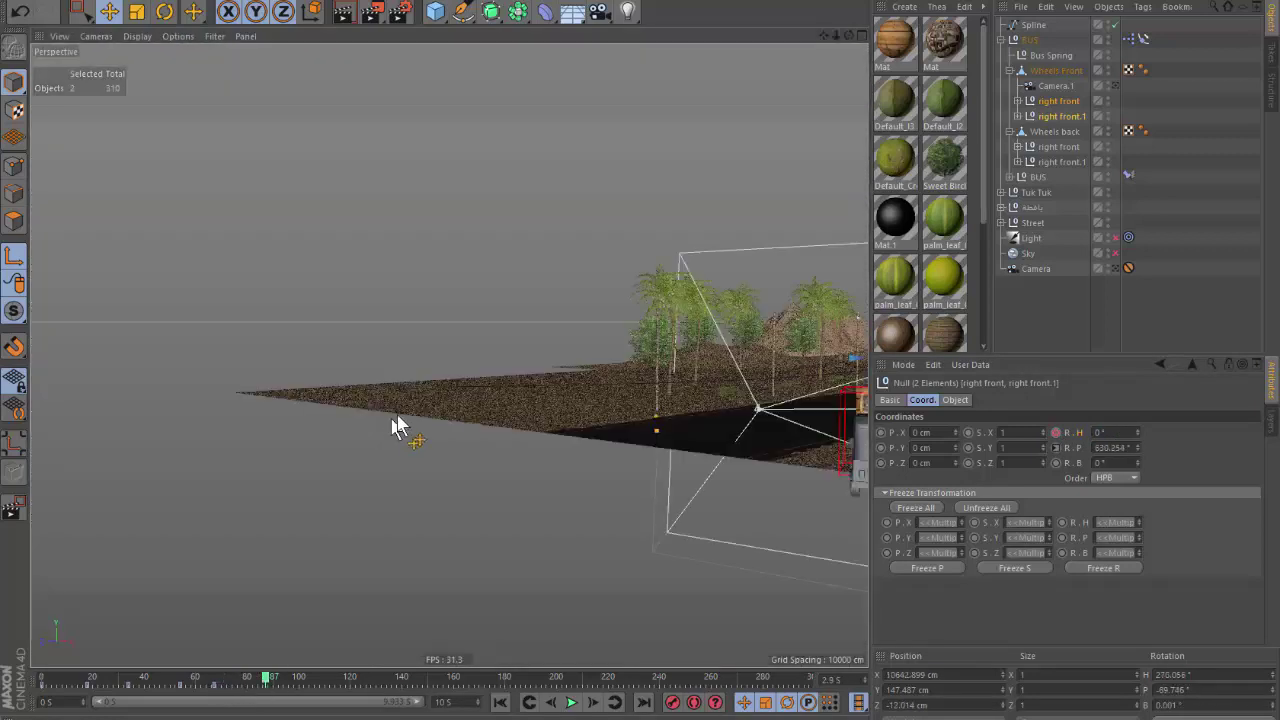
Step: Play the bus drive from the first frame through the scene Camera
left_click(1128, 268)
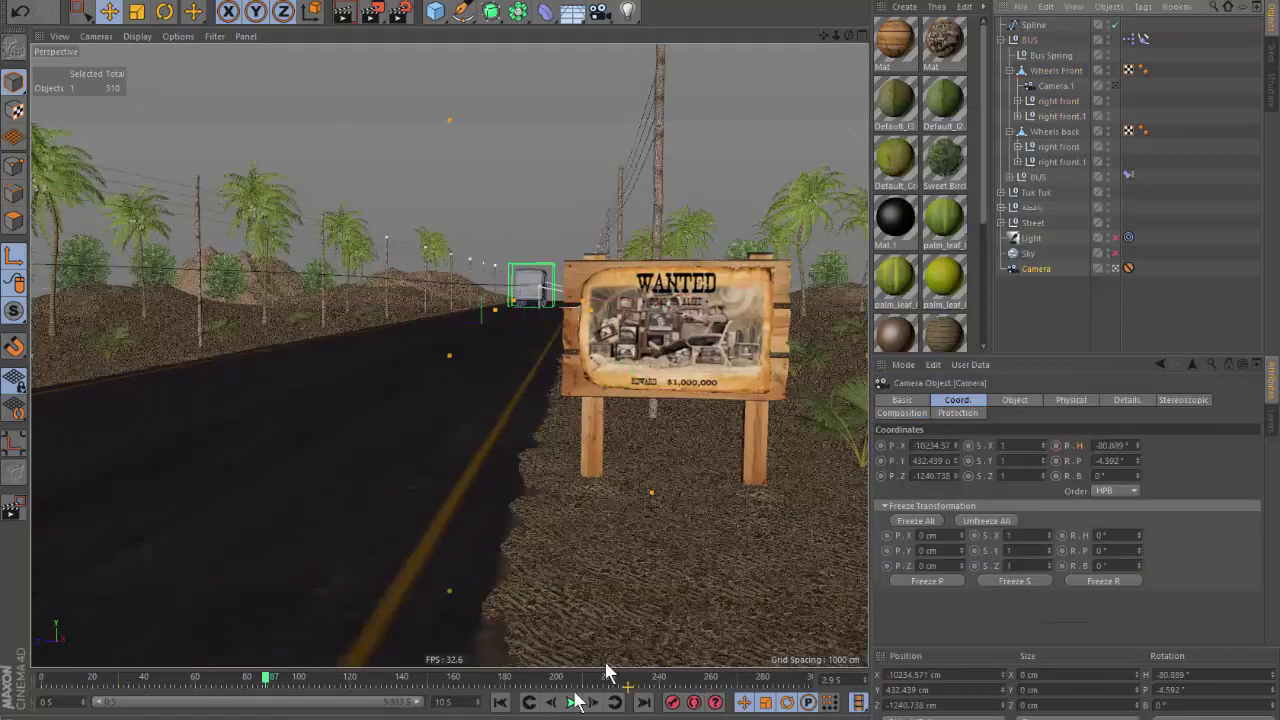
left_click(500, 702)
left_click(572, 702)
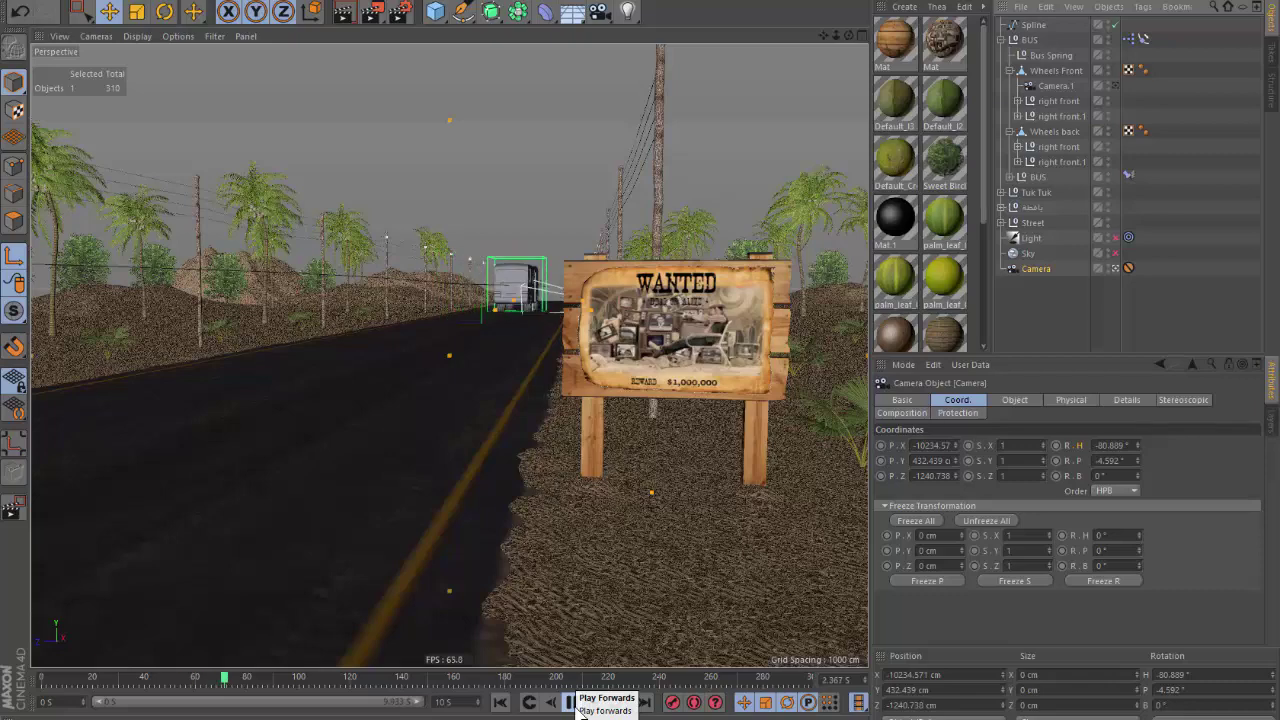
left_click(572, 702)
left_click(500, 702)
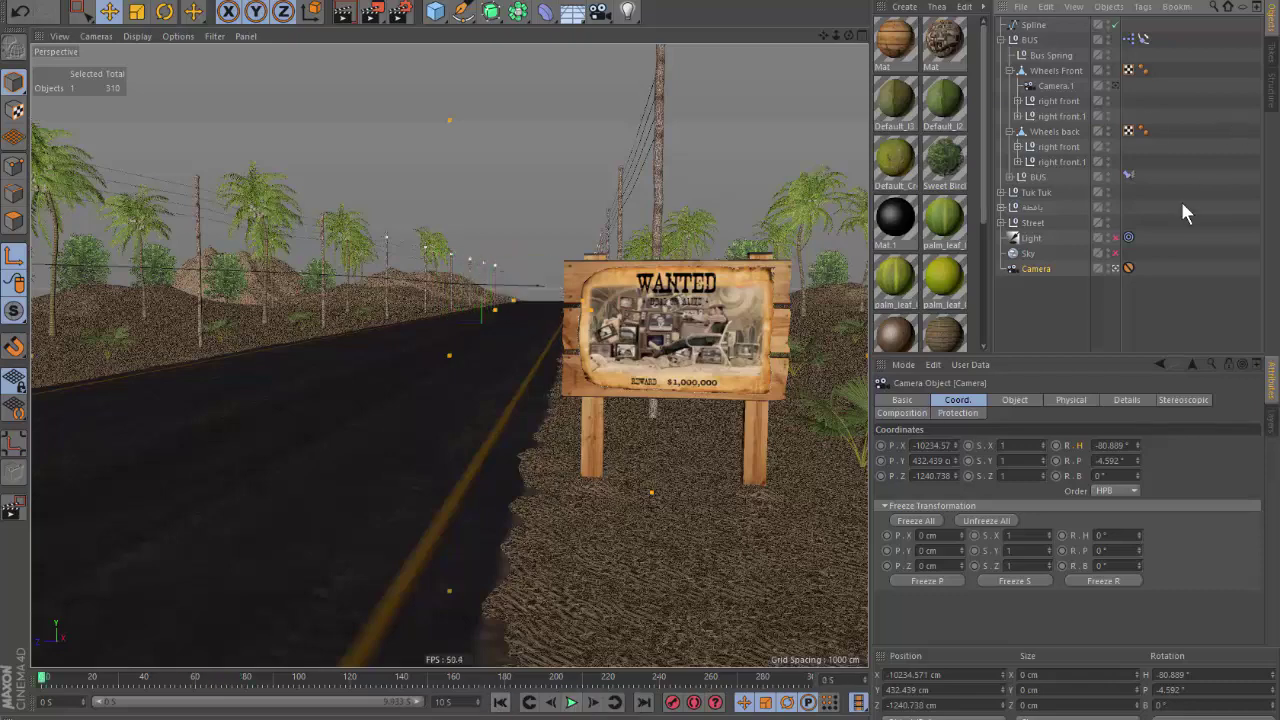
Step: Through Camera.1, frame the right front wheel and orbit to a ground-level side view
left_click(1115, 86)
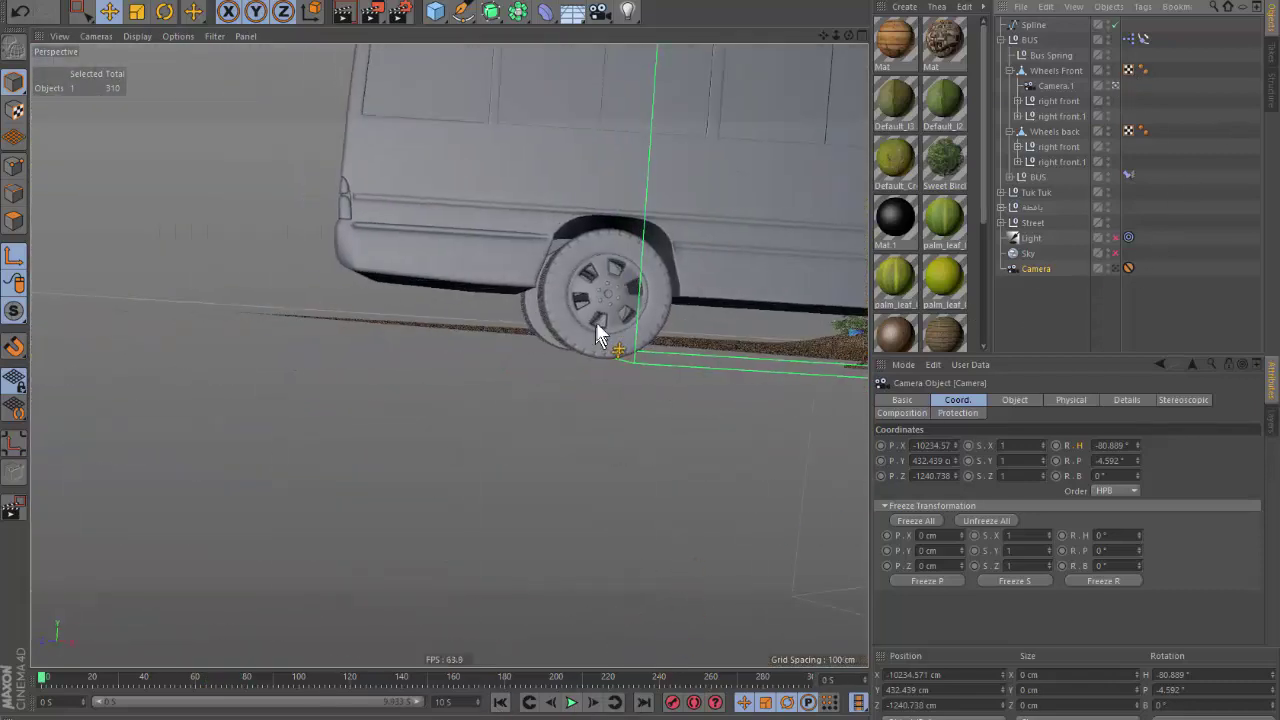
left_click(1061, 116)
key("o")
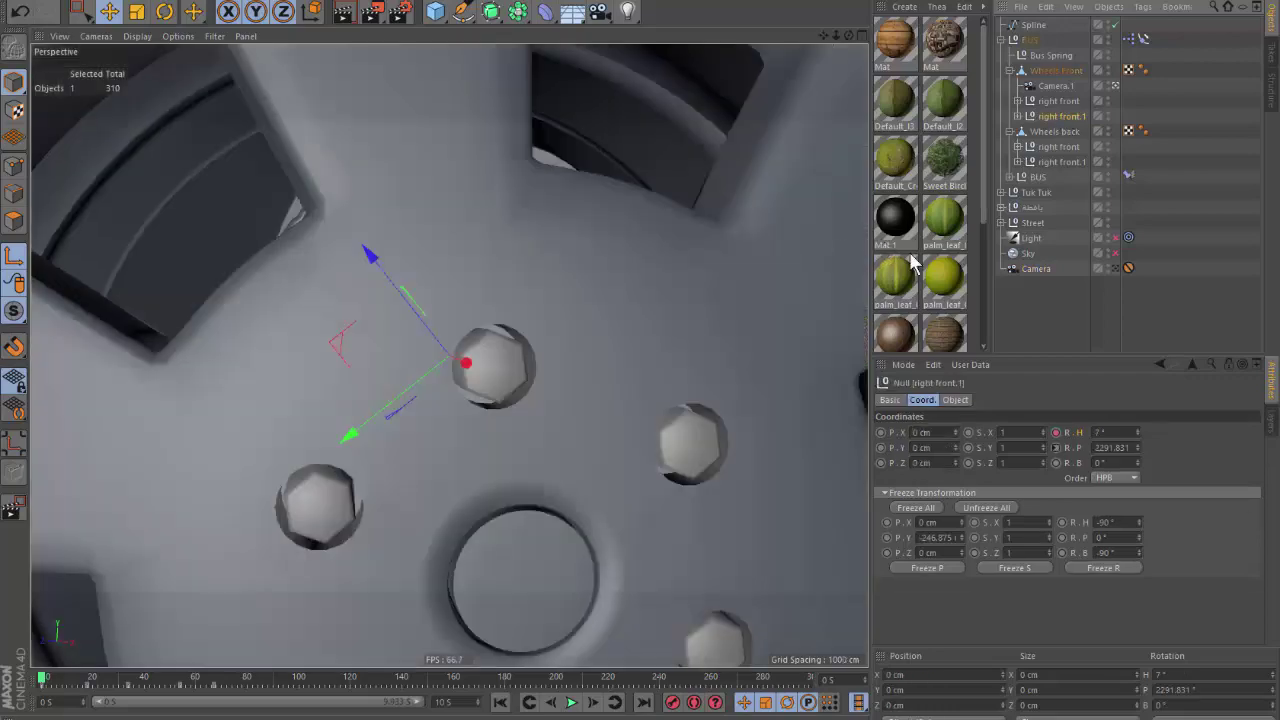
left_click(1058, 146)
scroll(473, 265, "down", 5)
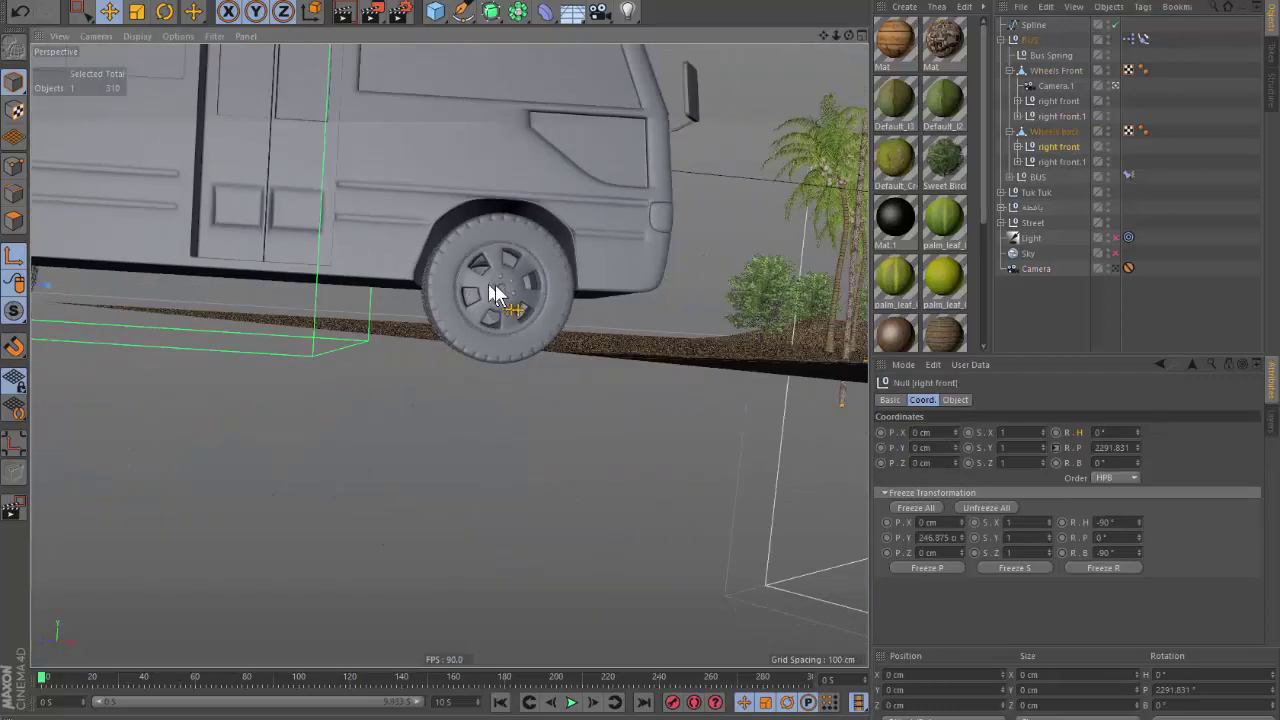
mouse_move(500, 283)
left_mouse_down("alt")
mouse_move(510, 322)
mouse_move(501, 302)
left_mouse_up("alt")
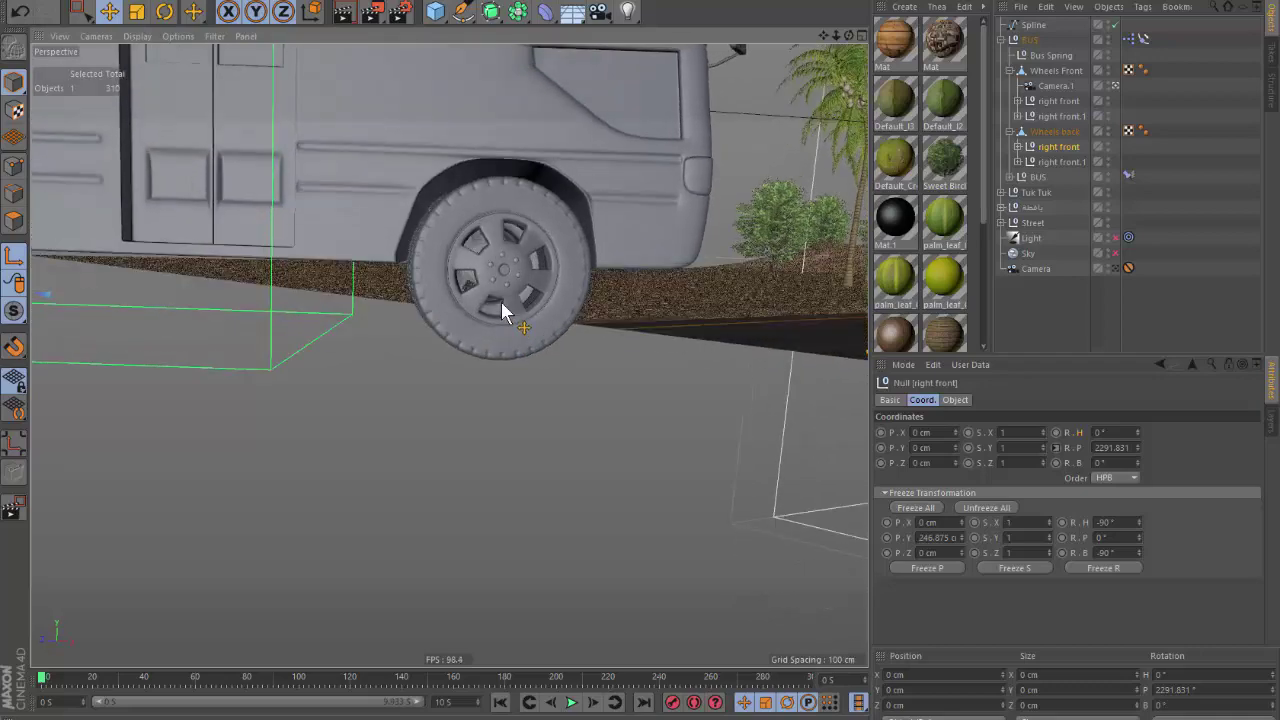
left_click(1059, 100)
key("o")
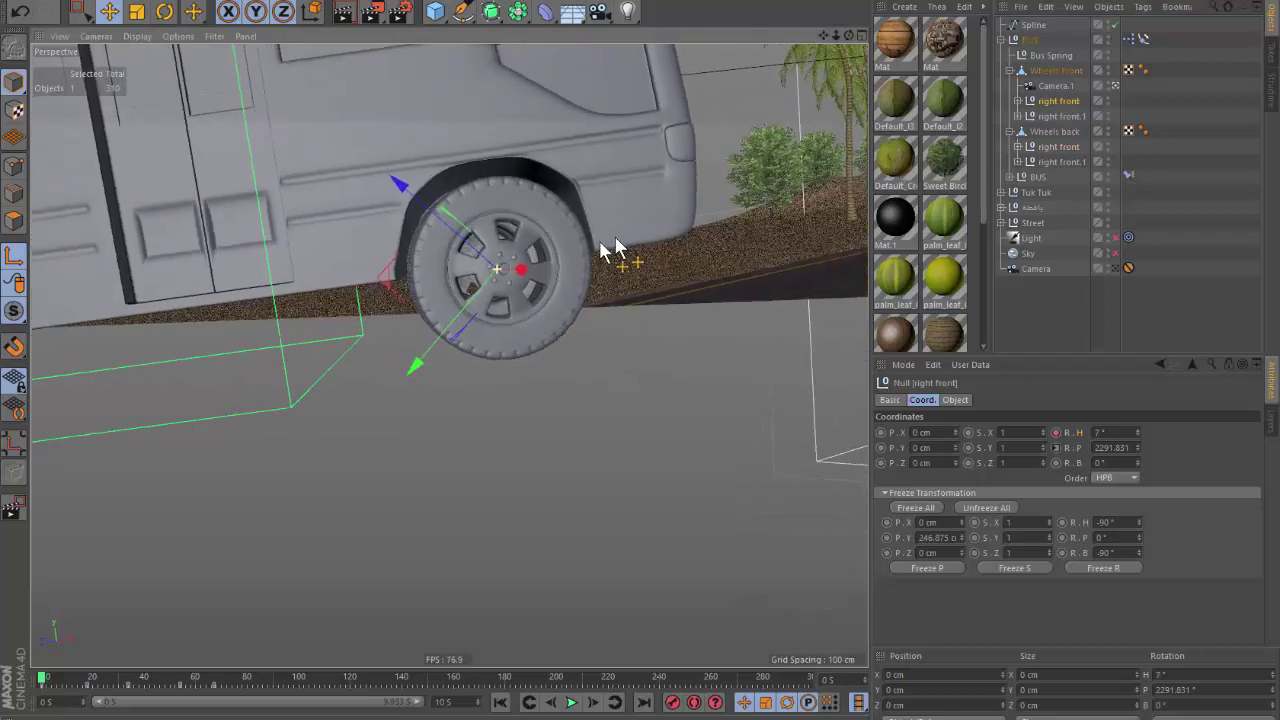
mouse_move(599, 240)
left_mouse_down("alt")
mouse_move(599, 448)
mouse_move(586, 491)
mouse_move(534, 289)
mouse_move(523, 371)
mouse_move(566, 288)
mouse_move(550, 319)
mouse_move(562, 186)
mouse_move(543, 314)
mouse_move(575, 258)
left_mouse_up("alt")
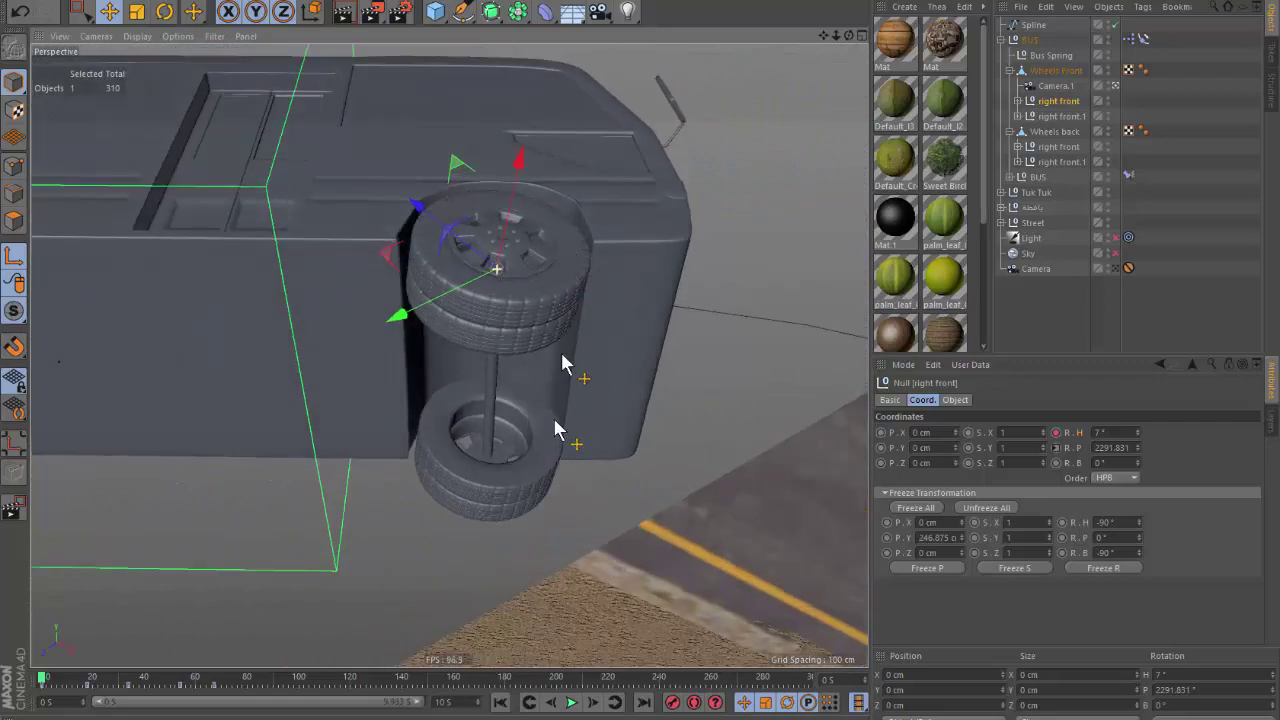
mouse_move(557, 428)
left_mouse_down("alt")
mouse_move(586, 151)
mouse_move(594, 220)
mouse_move(573, 193)
left_mouse_up("alt")
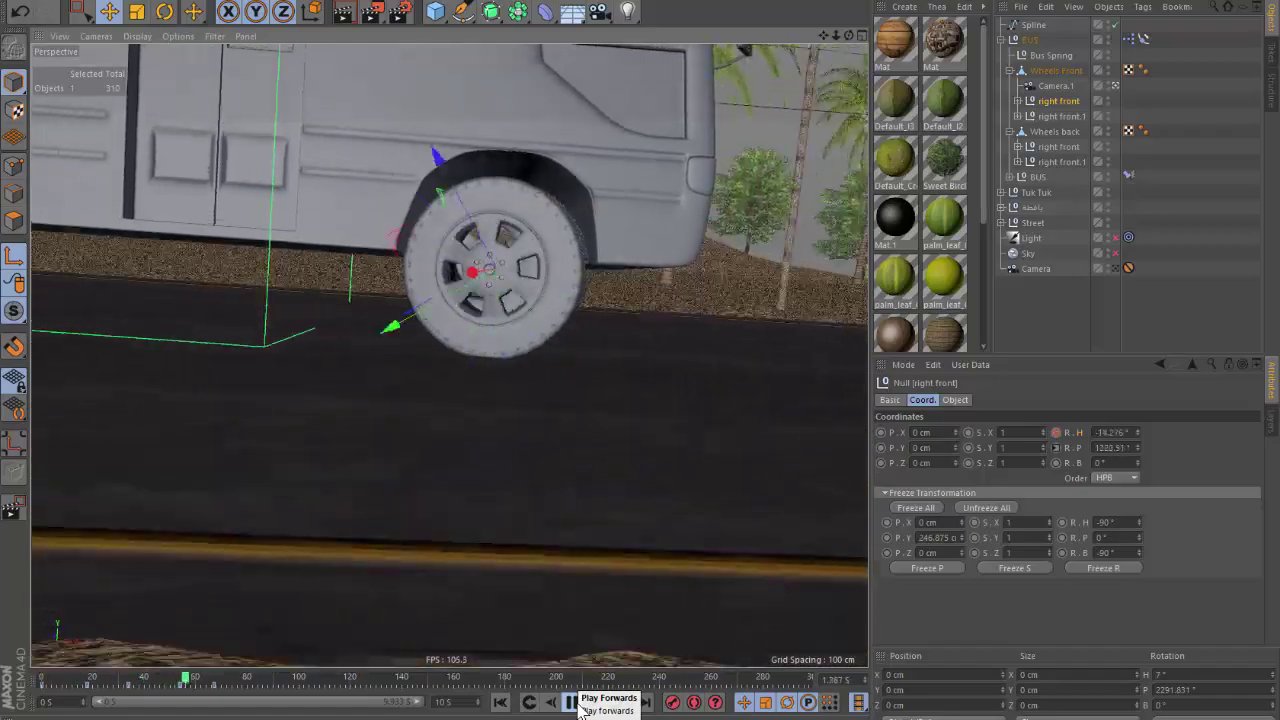
Step: Replay the animation from the start to watch the wheel steer, then deselect
left_click(574, 703)
left_click(500, 702)
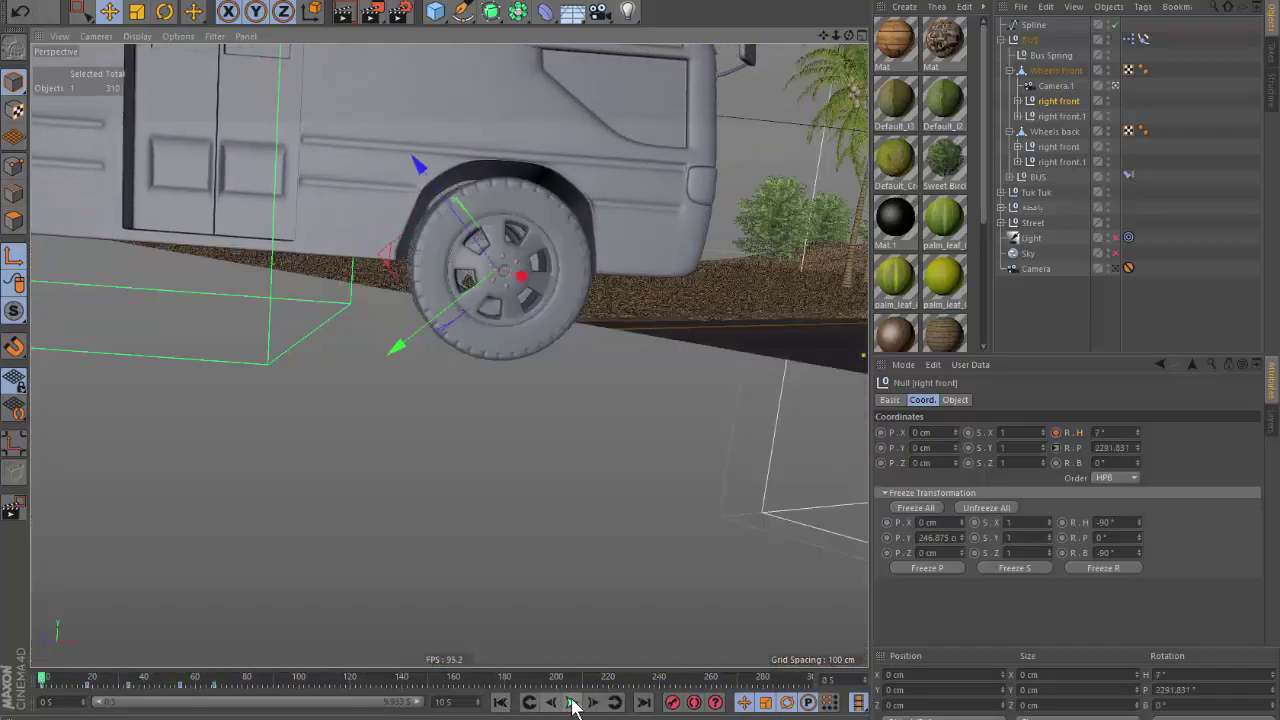
left_click(573, 703)
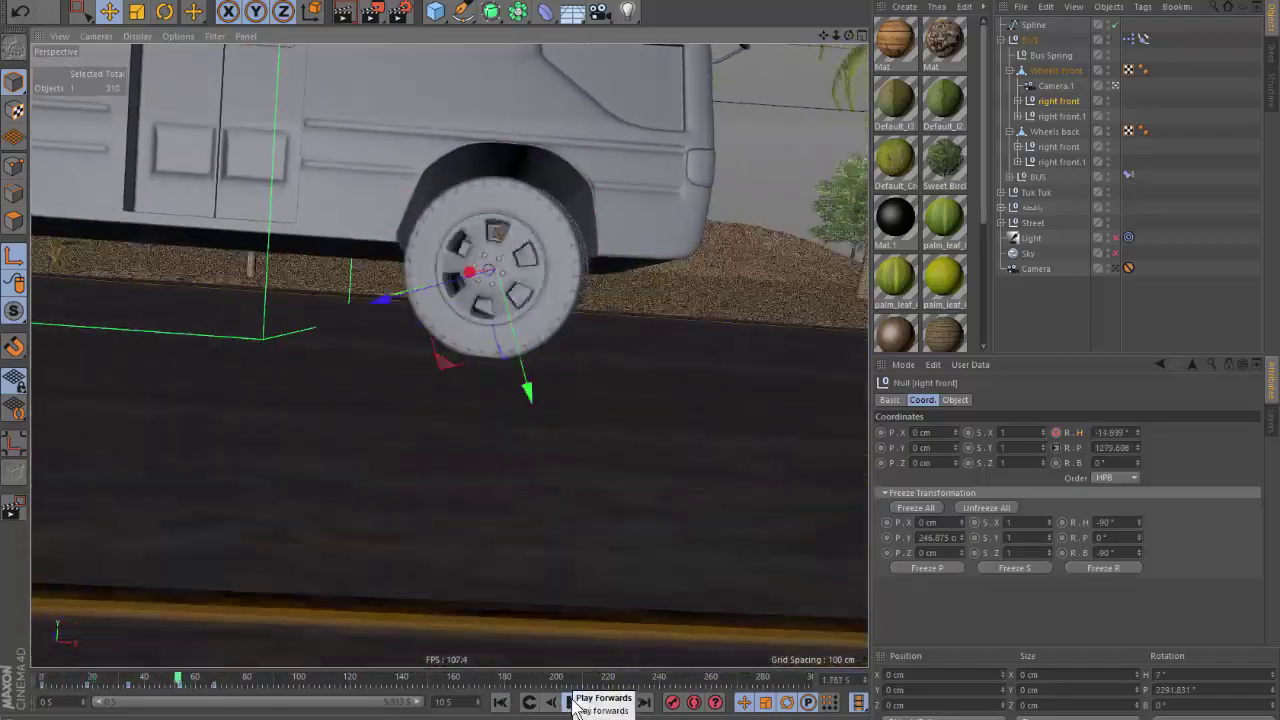
left_click(573, 703)
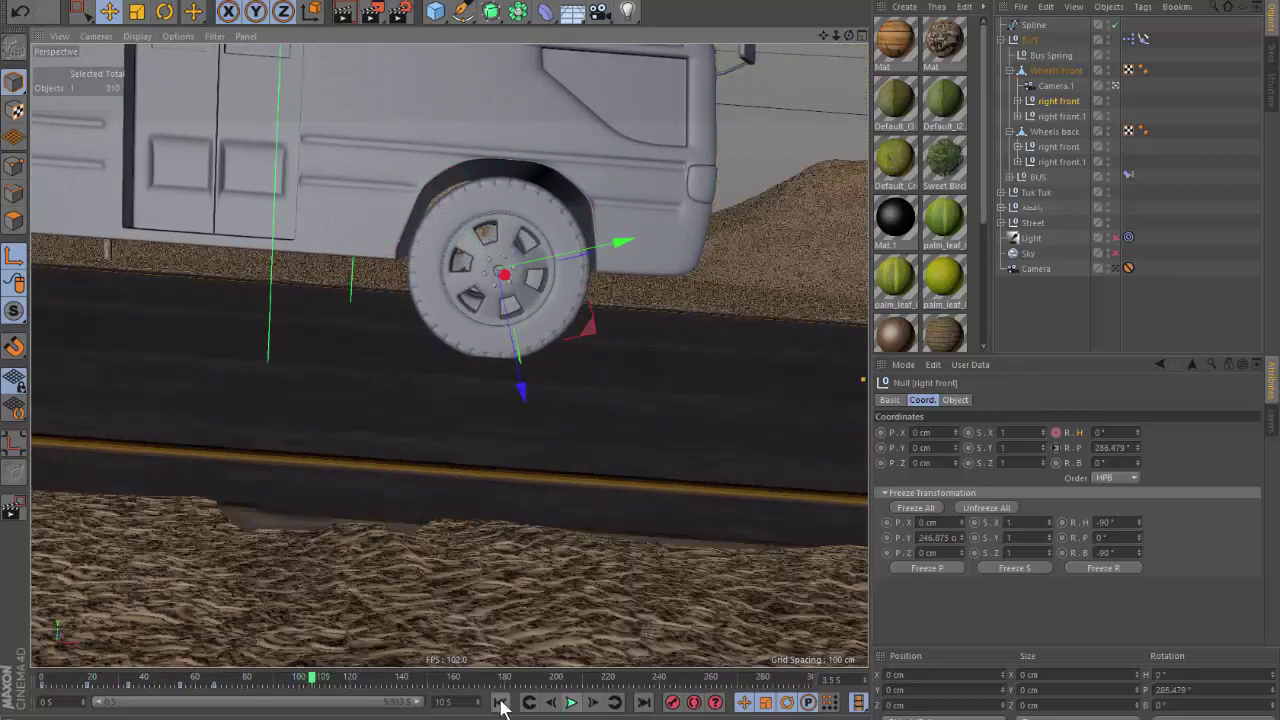
left_click(500, 703)
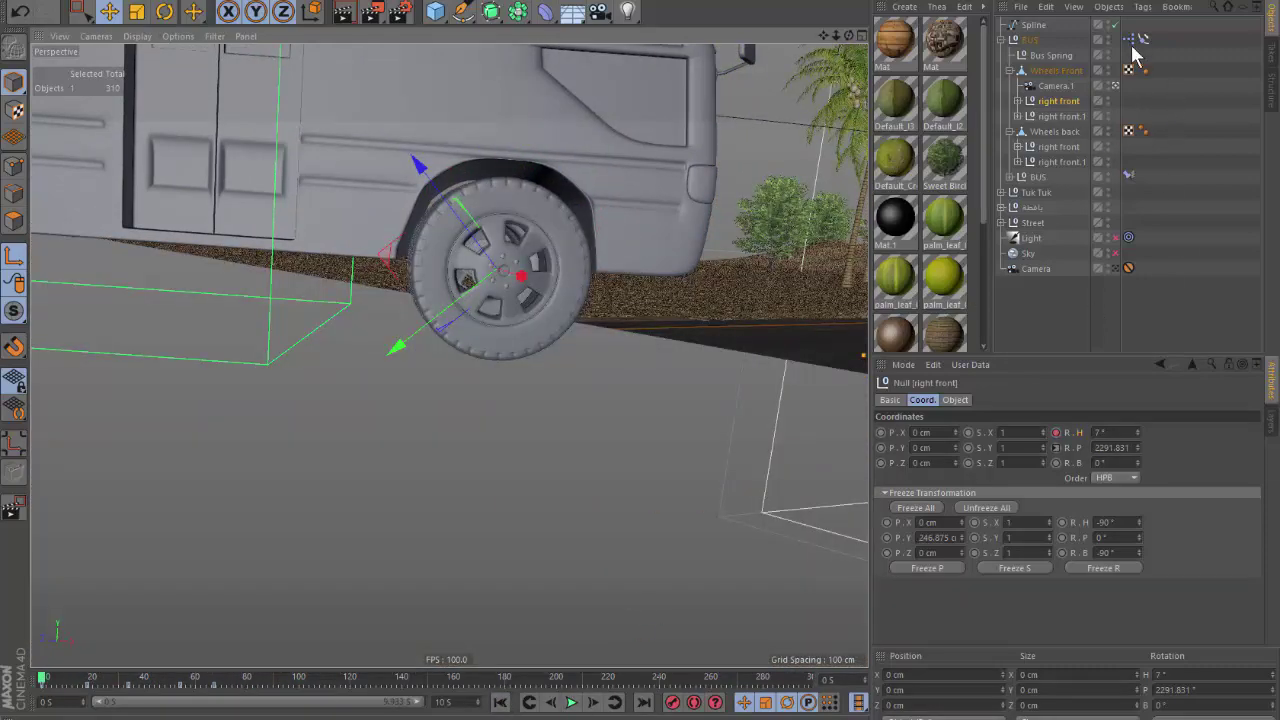
left_click(617, 300)
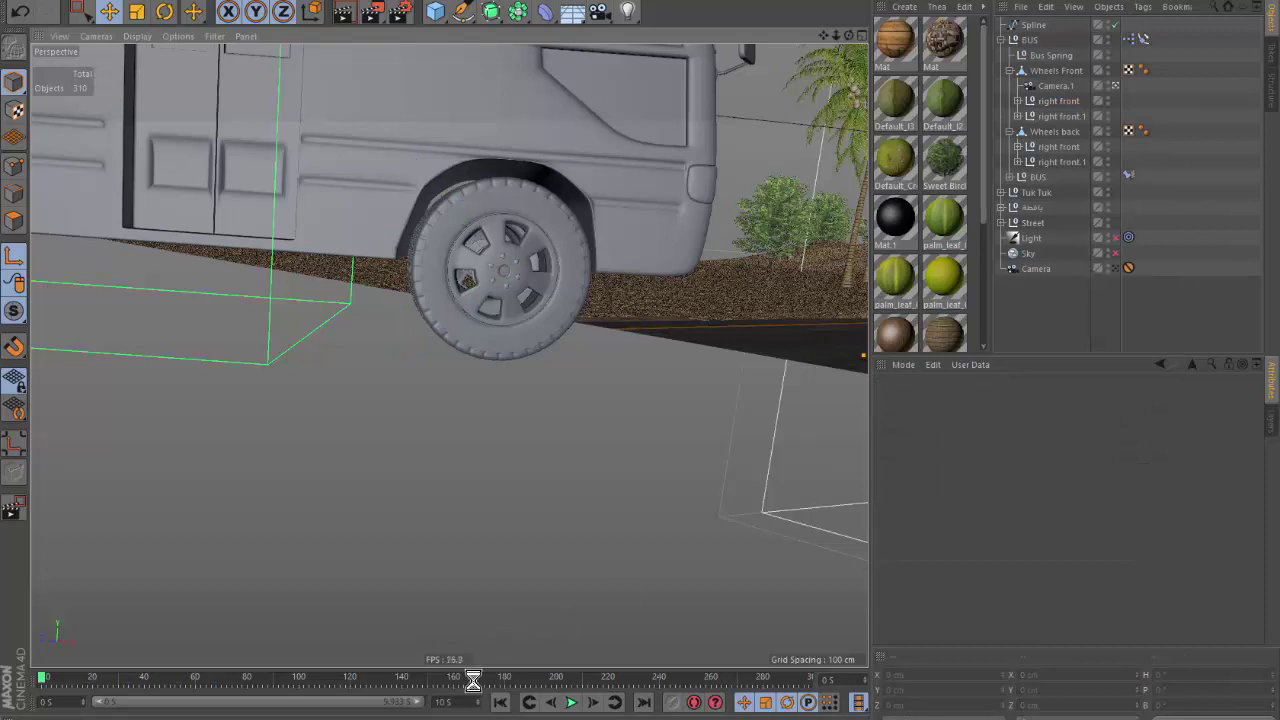
Step: Widen the timeline range to 10 S and rearrange the BUS and Tuk Tuk hierarchies
left_click_drag(426, 708, 461, 710)
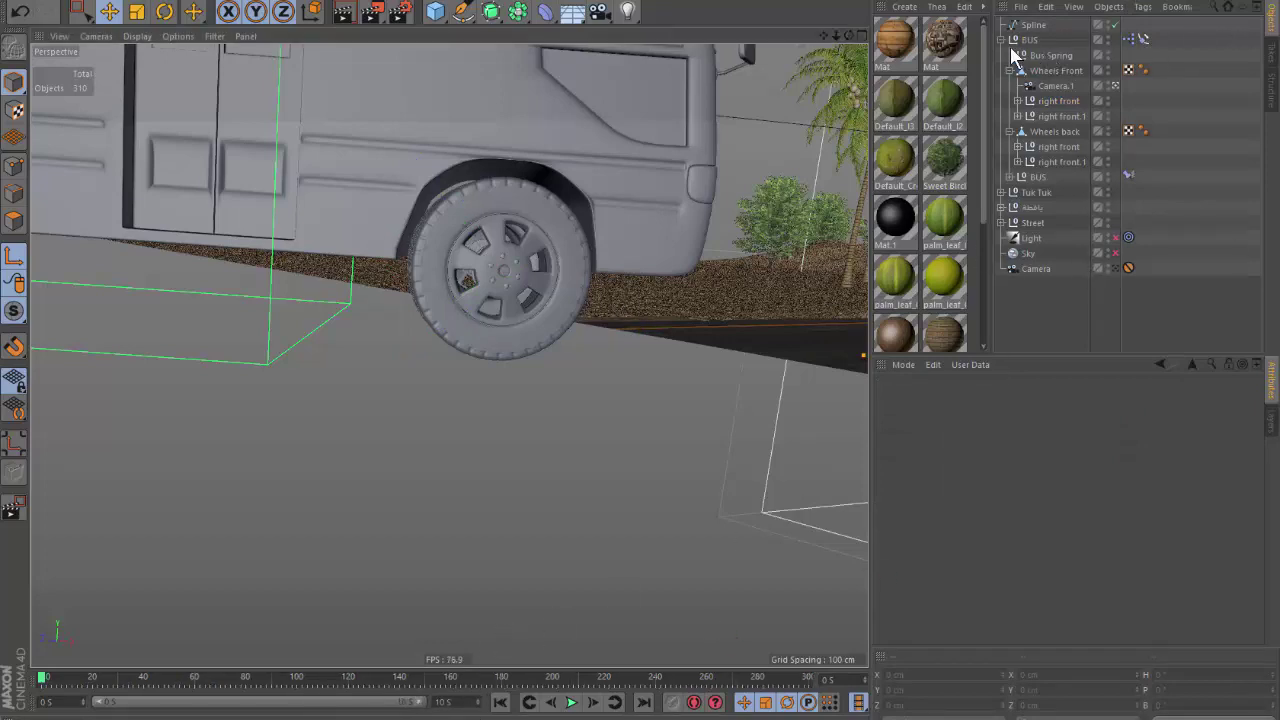
left_click(1001, 39)
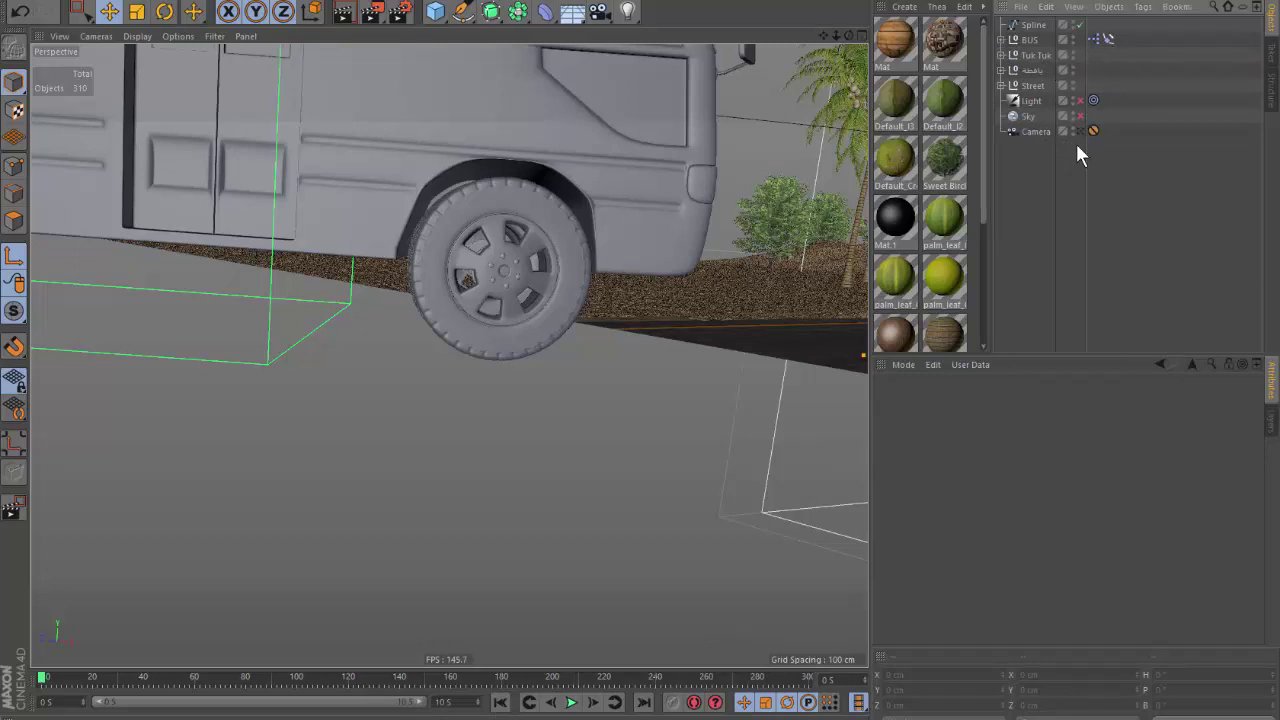
left_click(1001, 55)
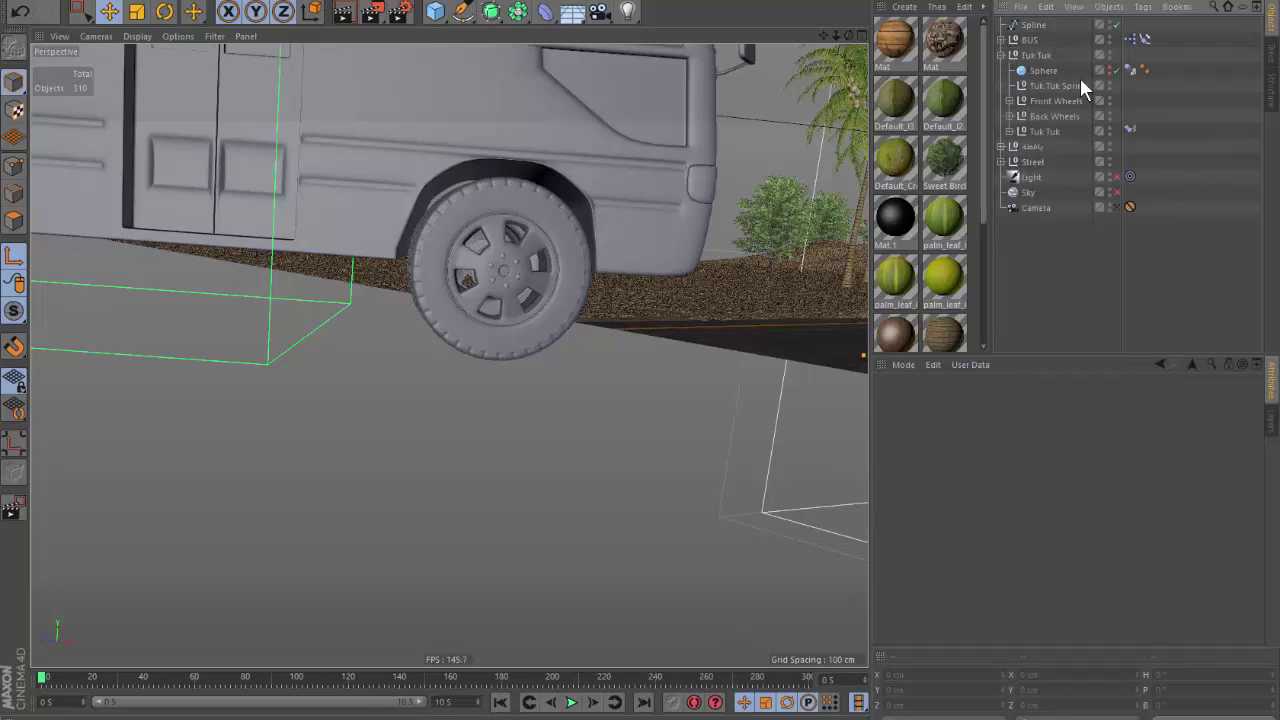
left_click(1001, 39)
key("h")
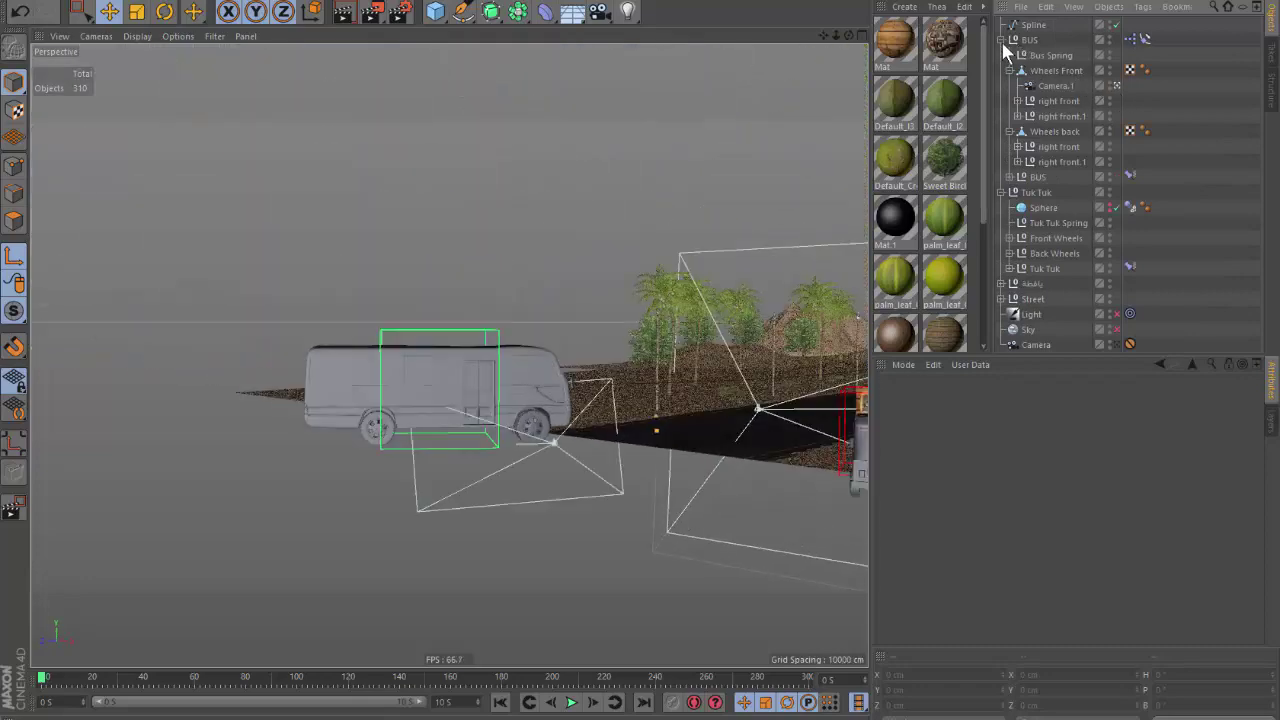
left_click(1001, 39)
left_click(1001, 55)
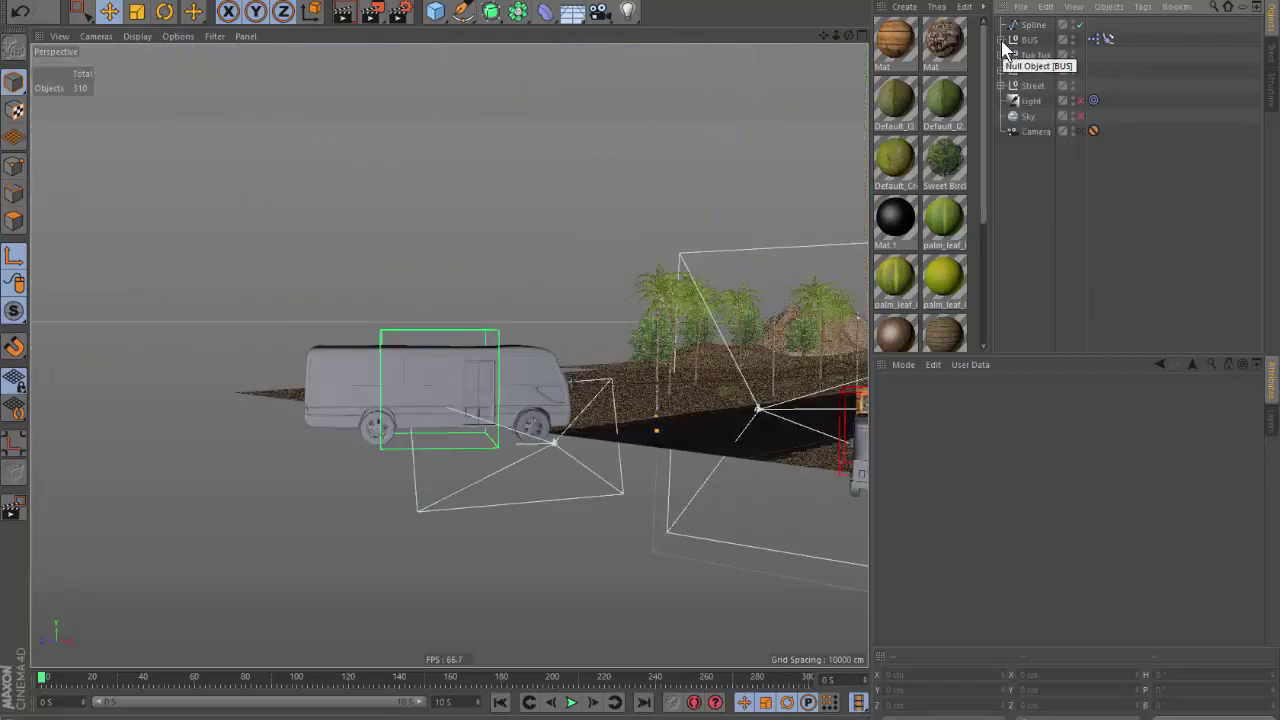
left_click(1001, 39)
Step: Hide the Camera.1 and main Camera frustums in the viewport
left_click(1108, 88)
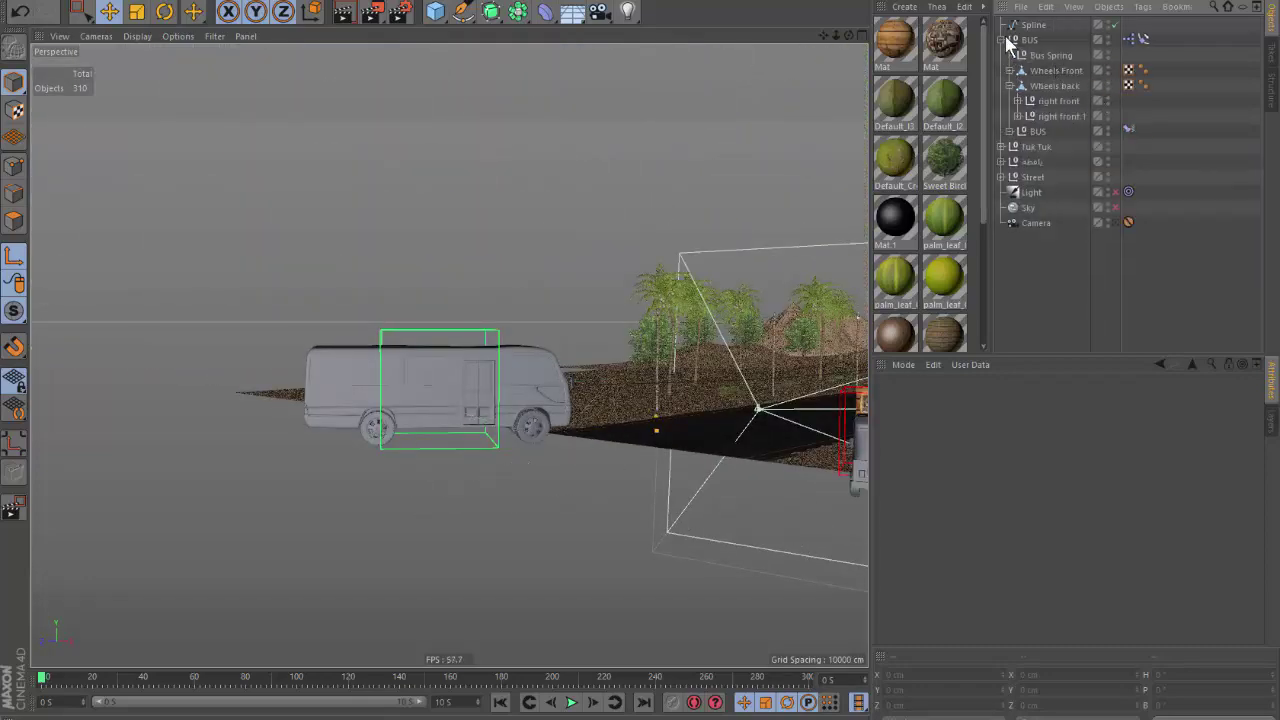
left_click(1002, 39)
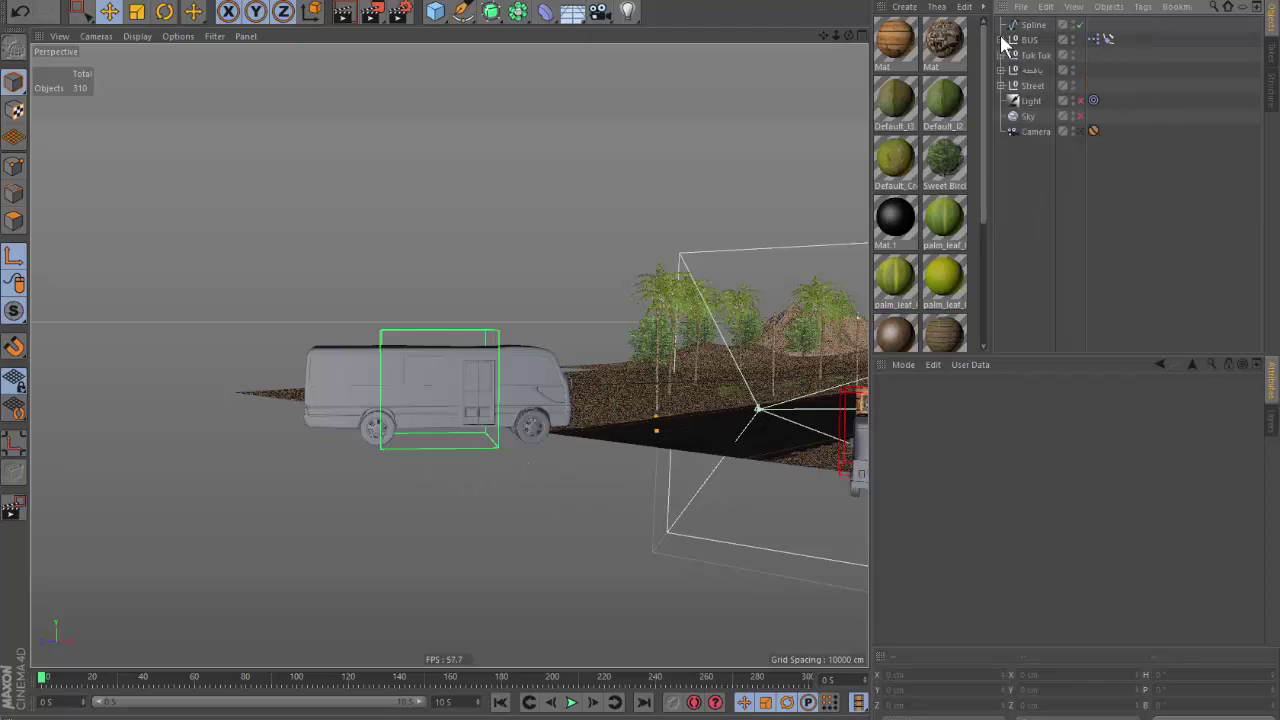
left_click(1073, 130)
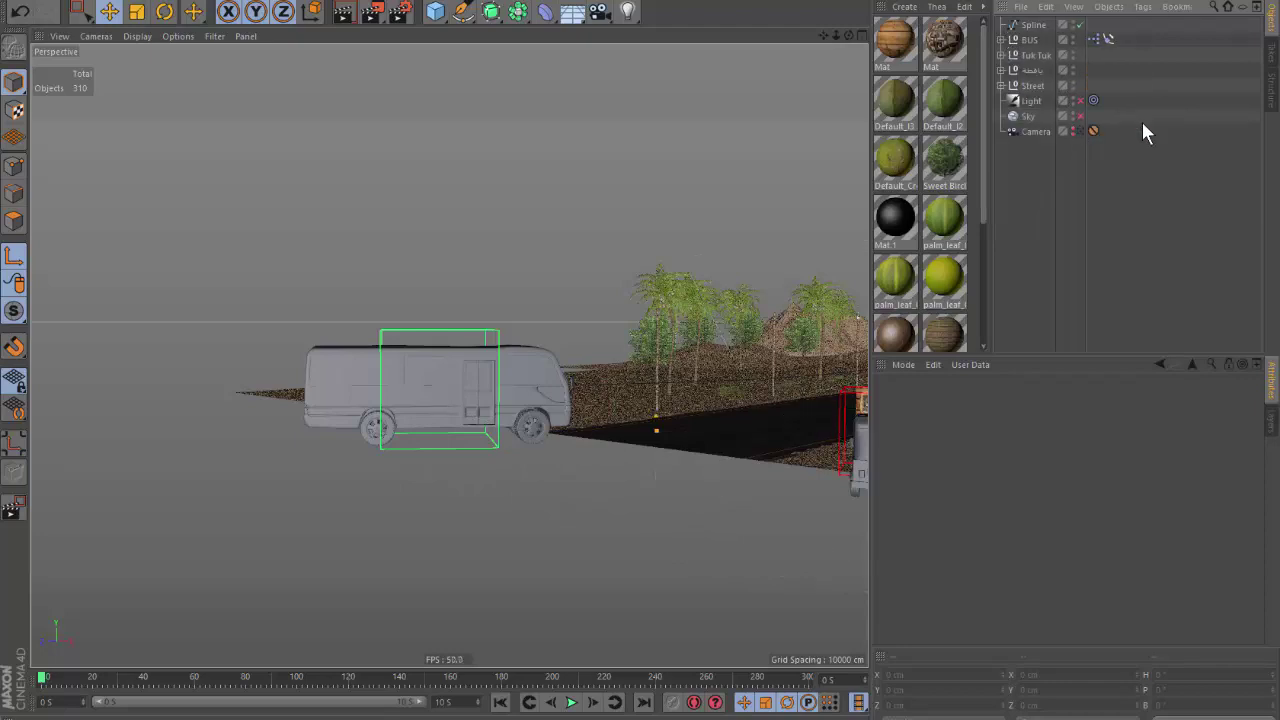
Step: Frame and orbit around the Tuk Tuk, then open the reference animation video
left_click(1035, 55)
key("o")
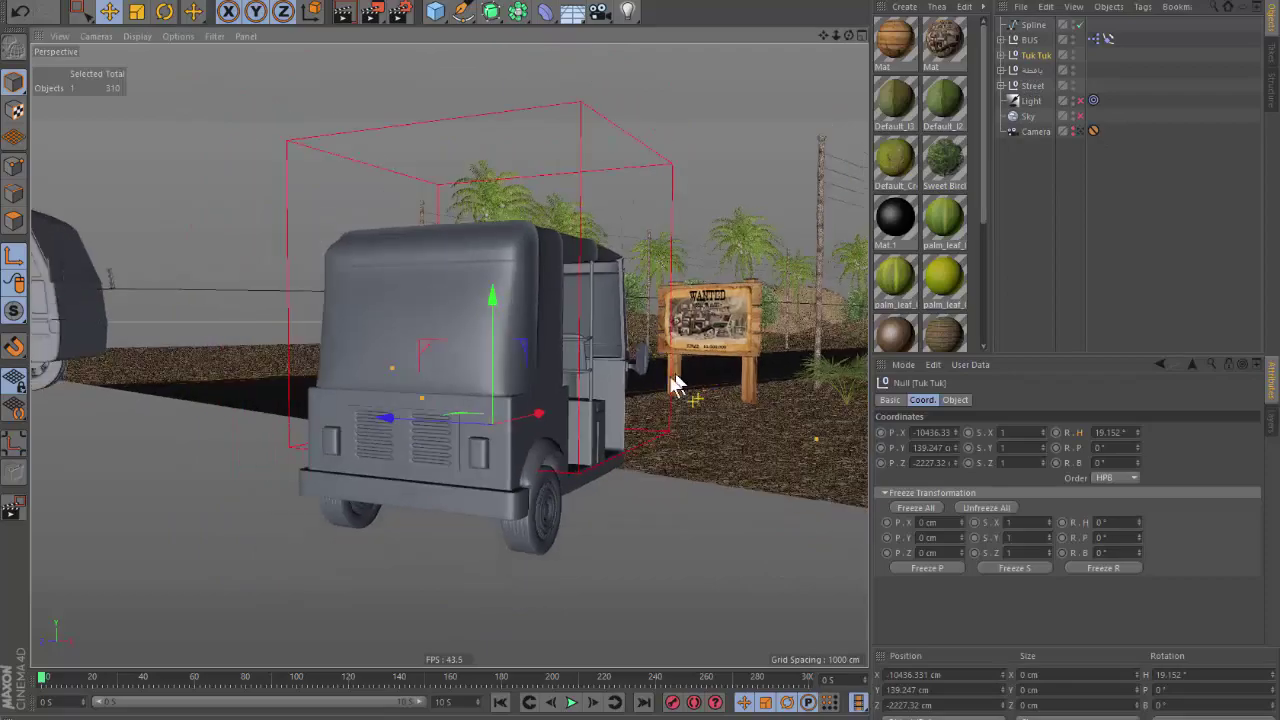
mouse_move(675, 385)
left_mouse_down("alt")
mouse_move(608, 400)
mouse_move(657, 400)
mouse_move(650, 548)
left_mouse_up("alt")
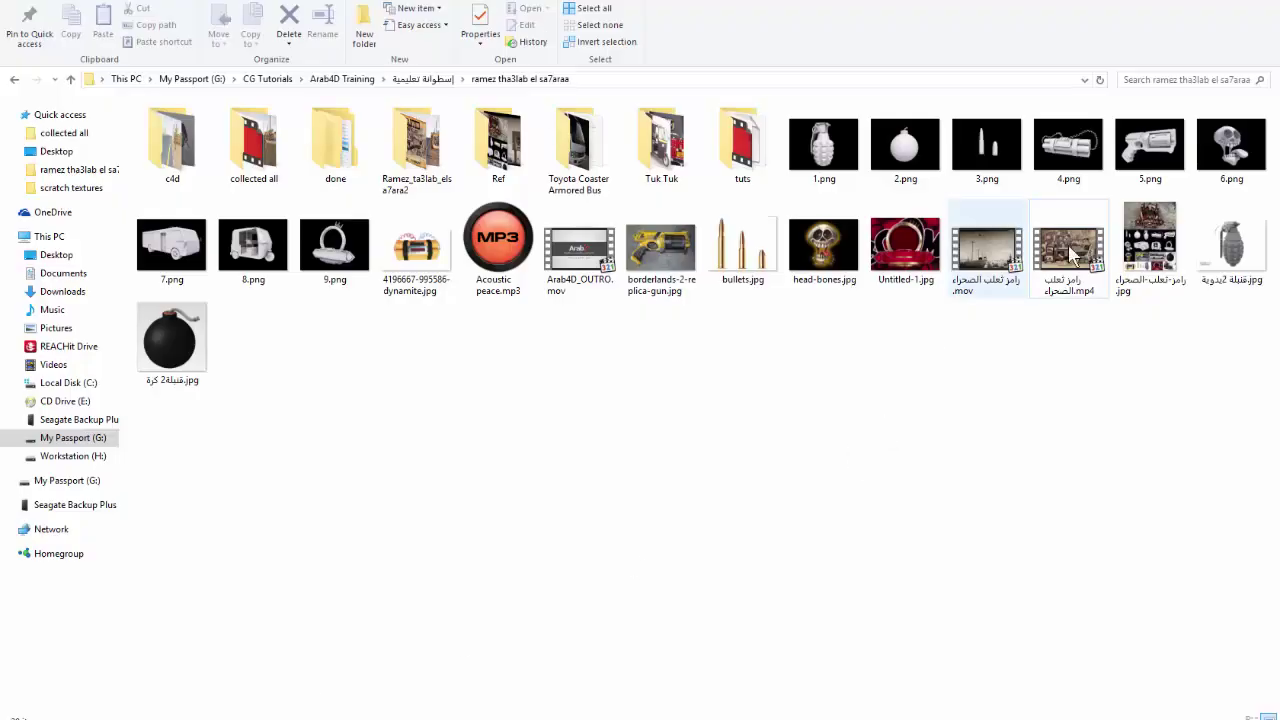
double_click(1069, 250)
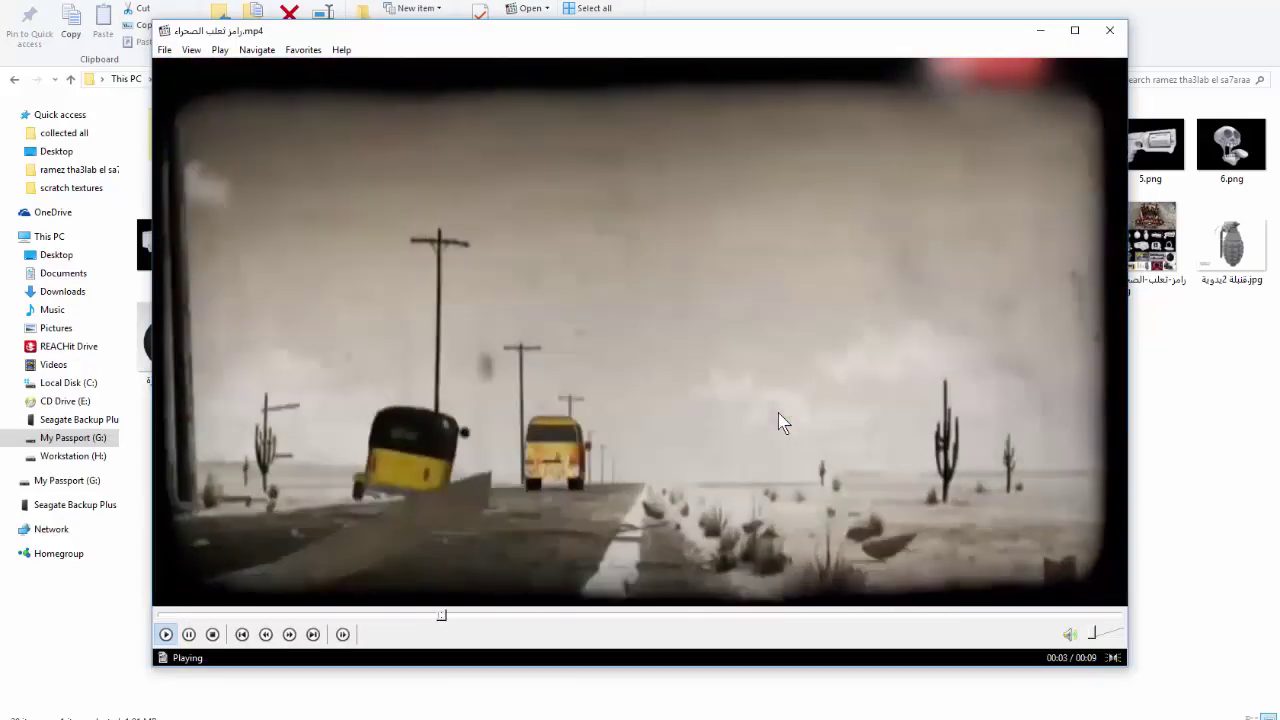
Step: Play, pause and restart the tuk-tuk and bus reference clip several times, then close it
left_click(778, 430)
left_click(848, 538)
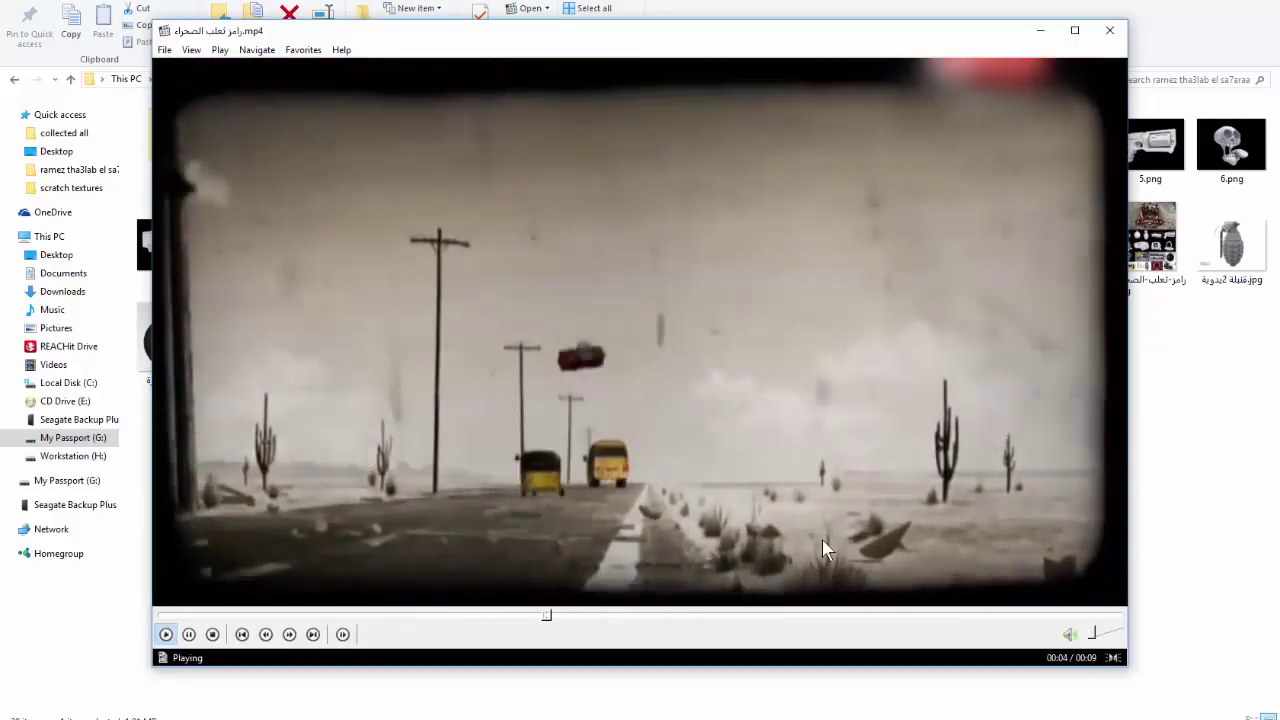
left_click(822, 539)
left_click(308, 633)
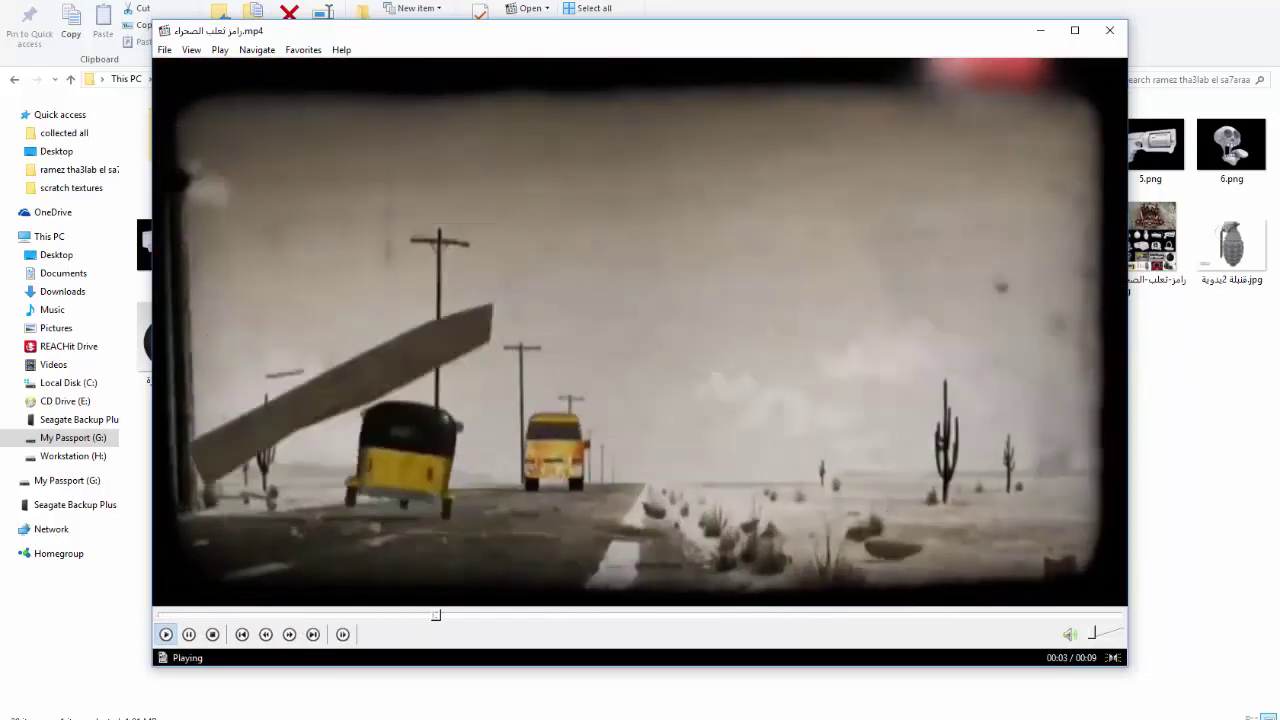
left_click(507, 470)
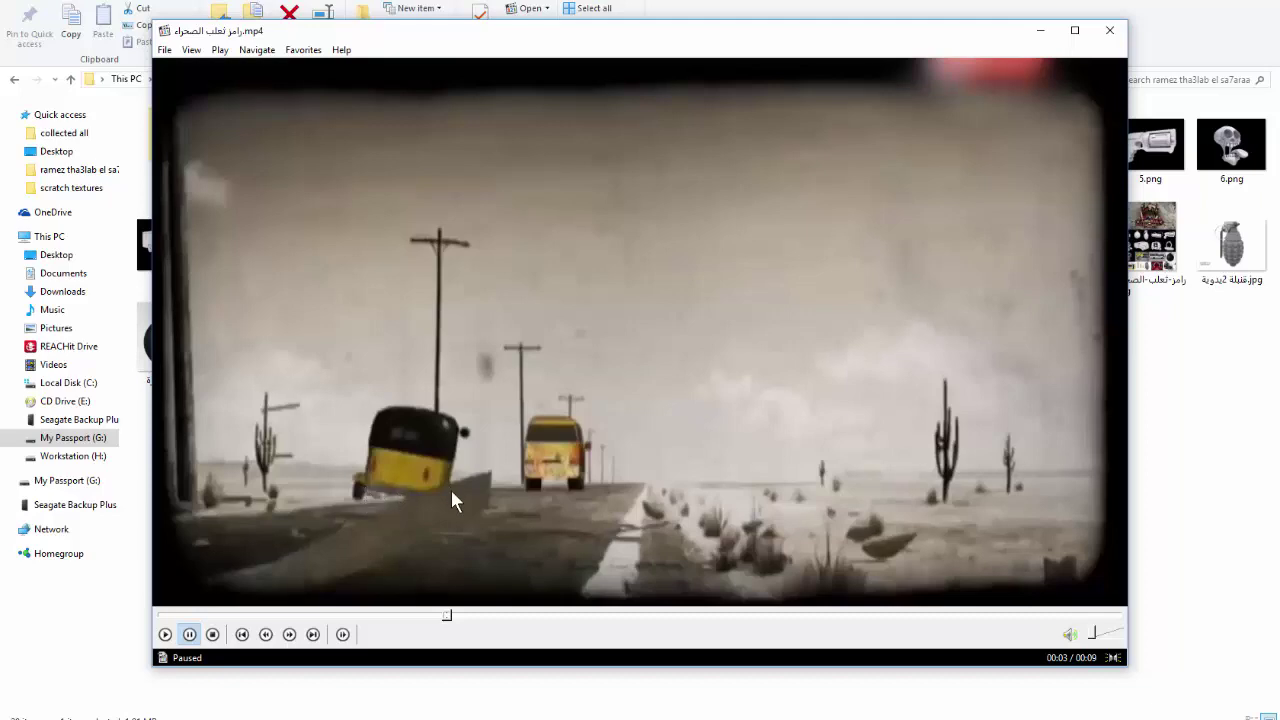
left_click(222, 615)
left_click(558, 523)
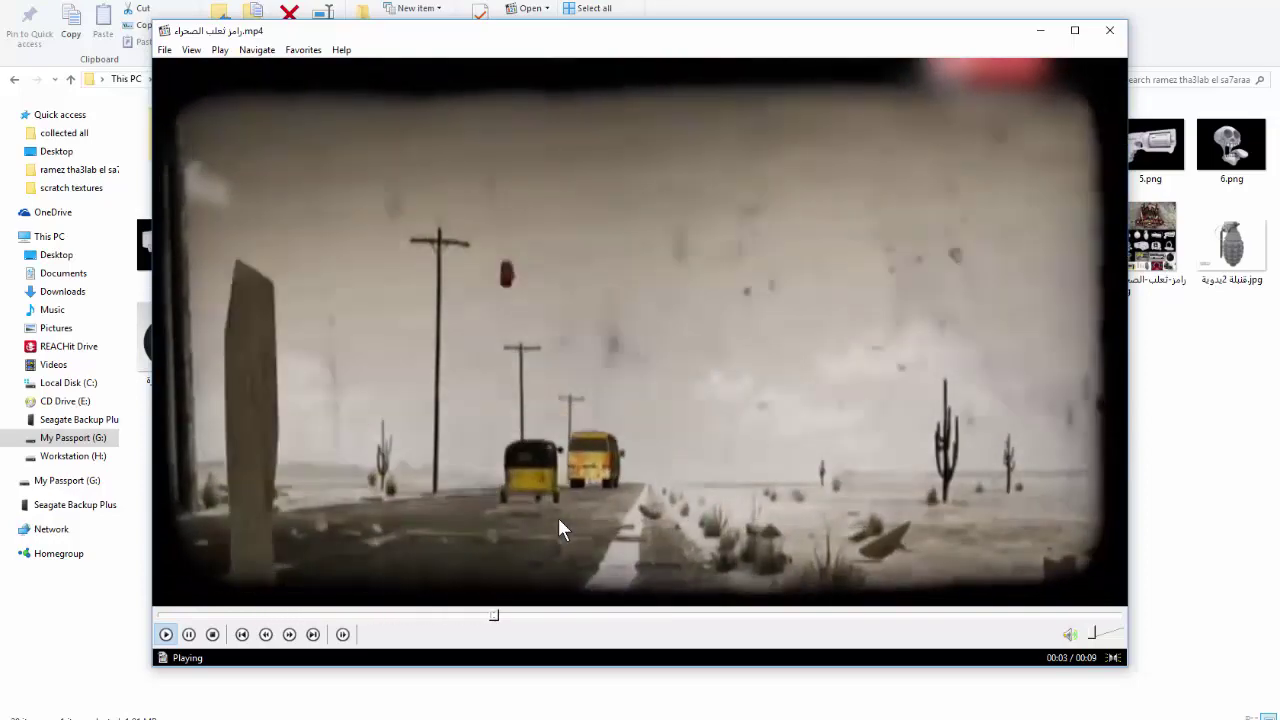
left_click(558, 518)
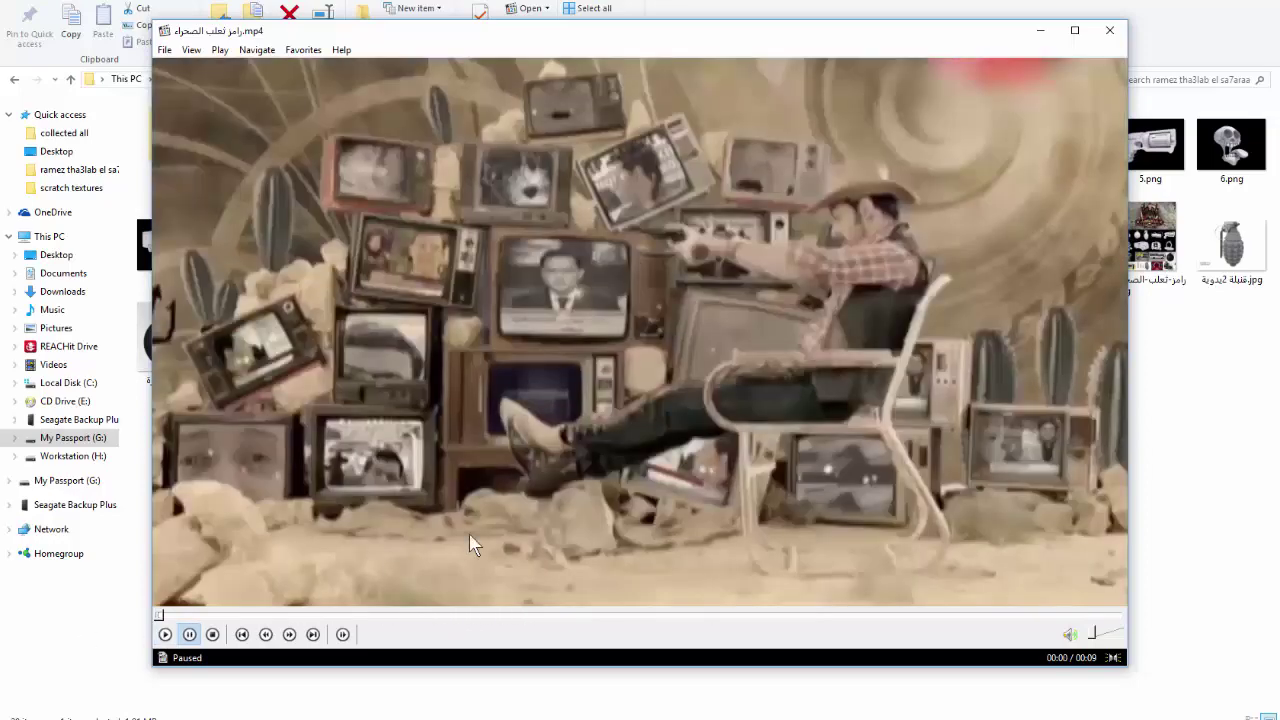
left_click(469, 534)
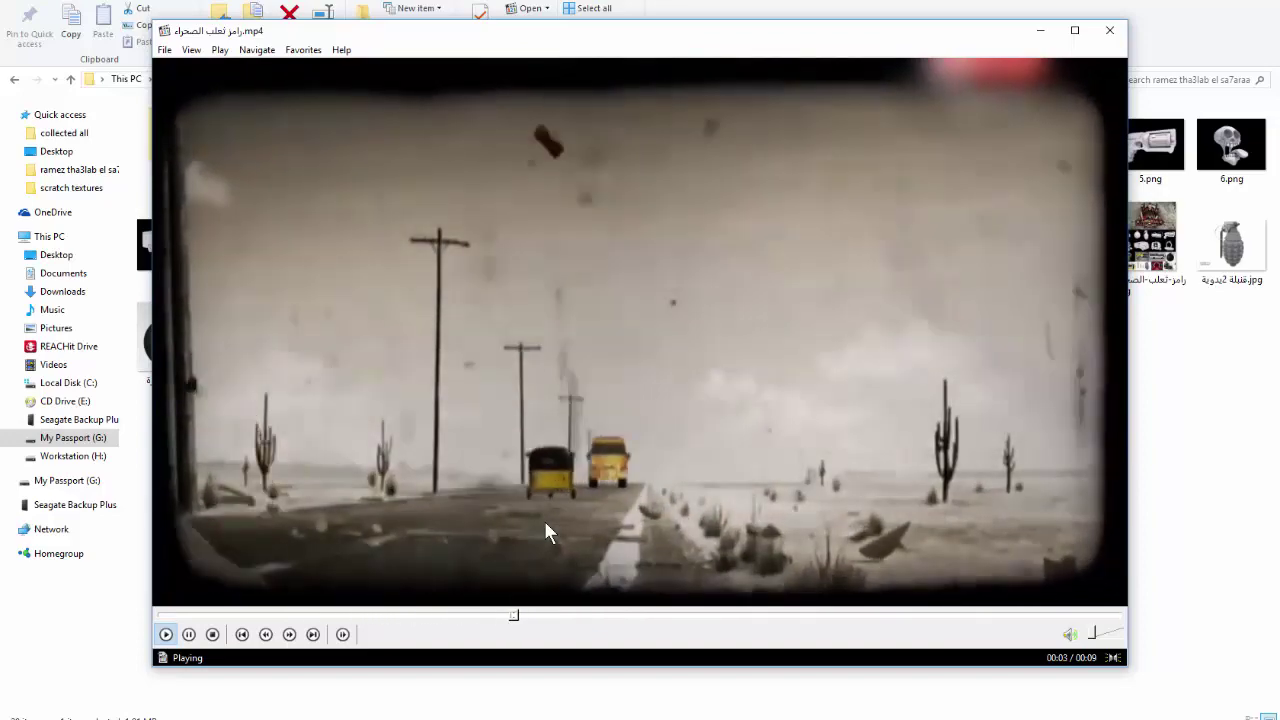
left_click(695, 543)
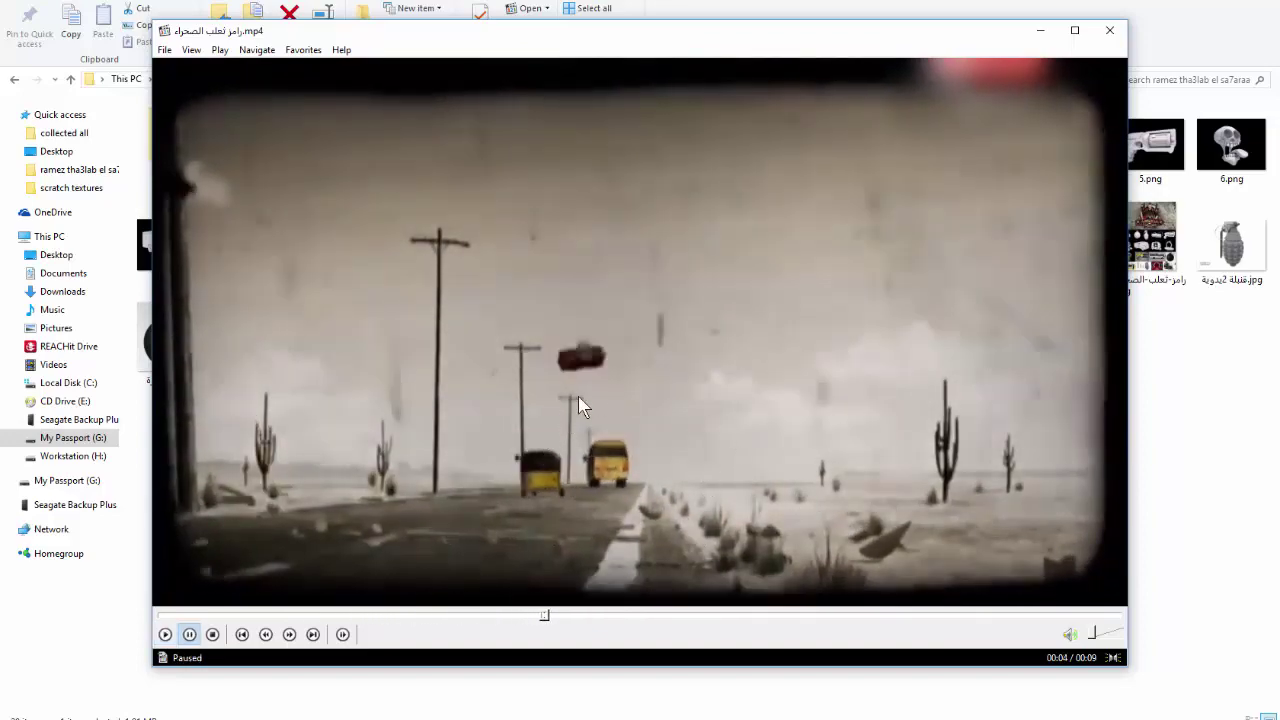
left_click(1111, 40)
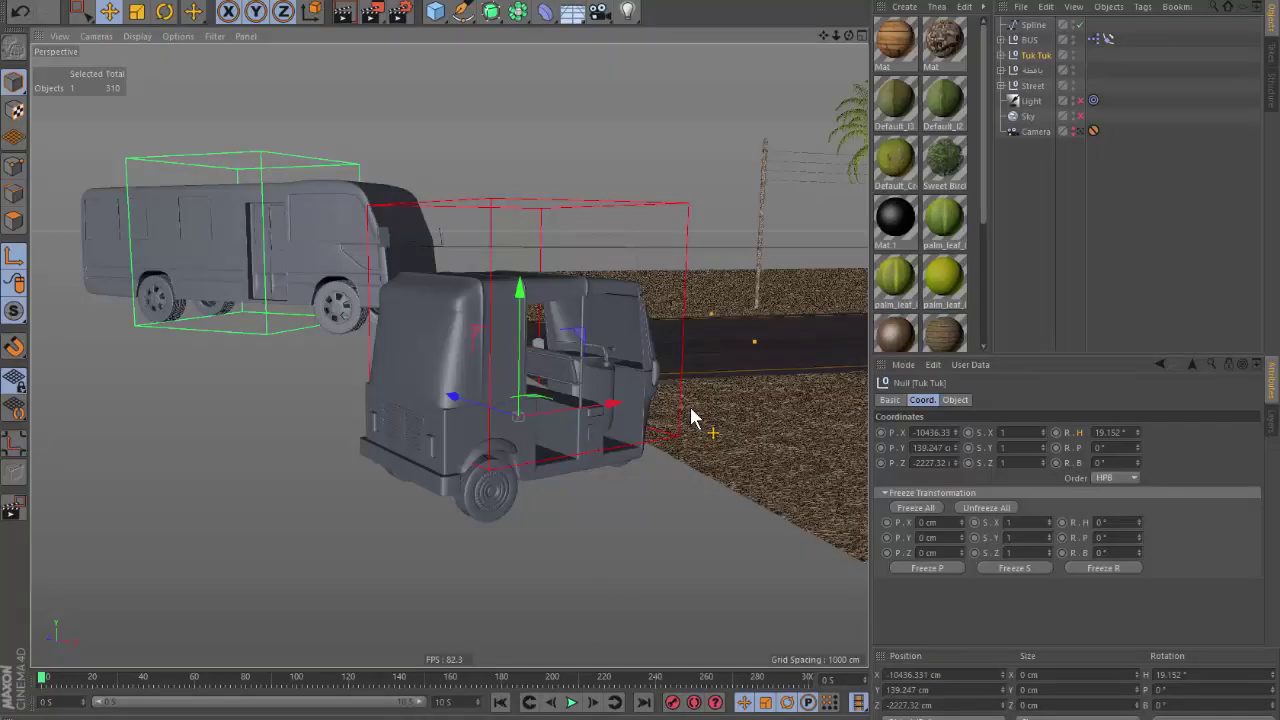
Step: Expand Tuk Tuk and untick Position on its Spring constraint so only rotation is constrained
left_click(690, 407)
left_click(1001, 85)
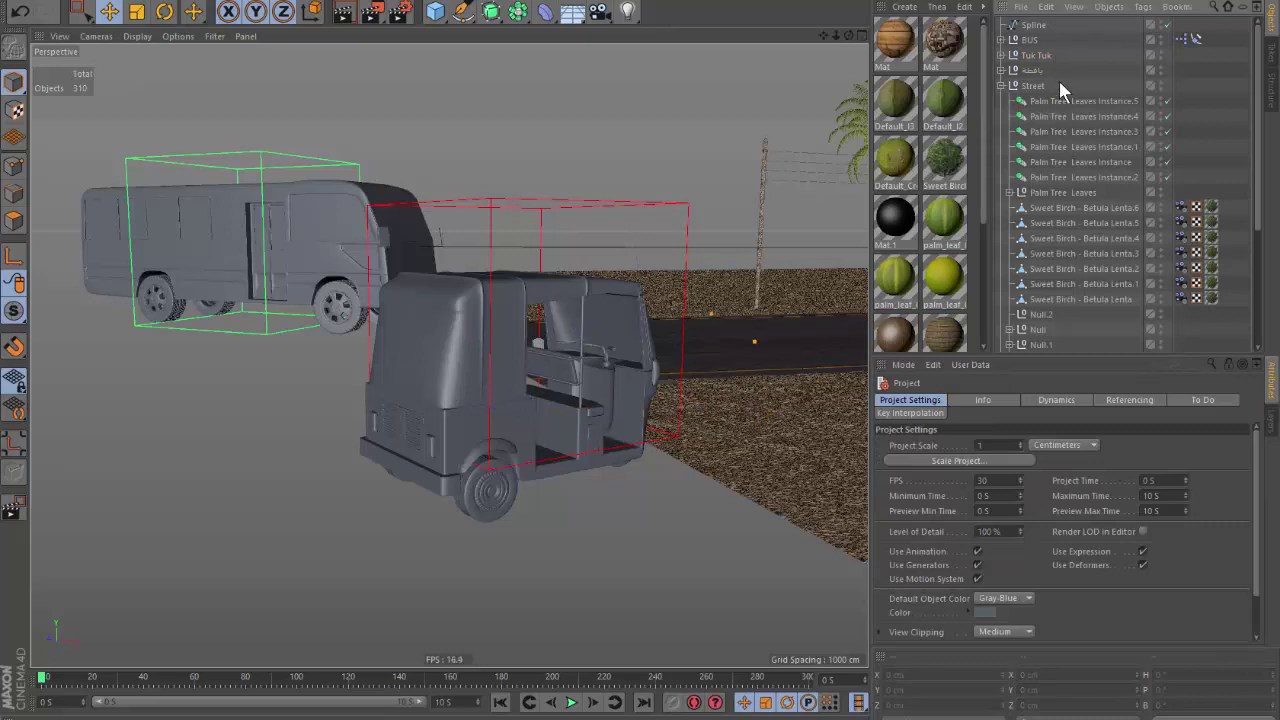
left_click(1001, 85)
left_click(1002, 55)
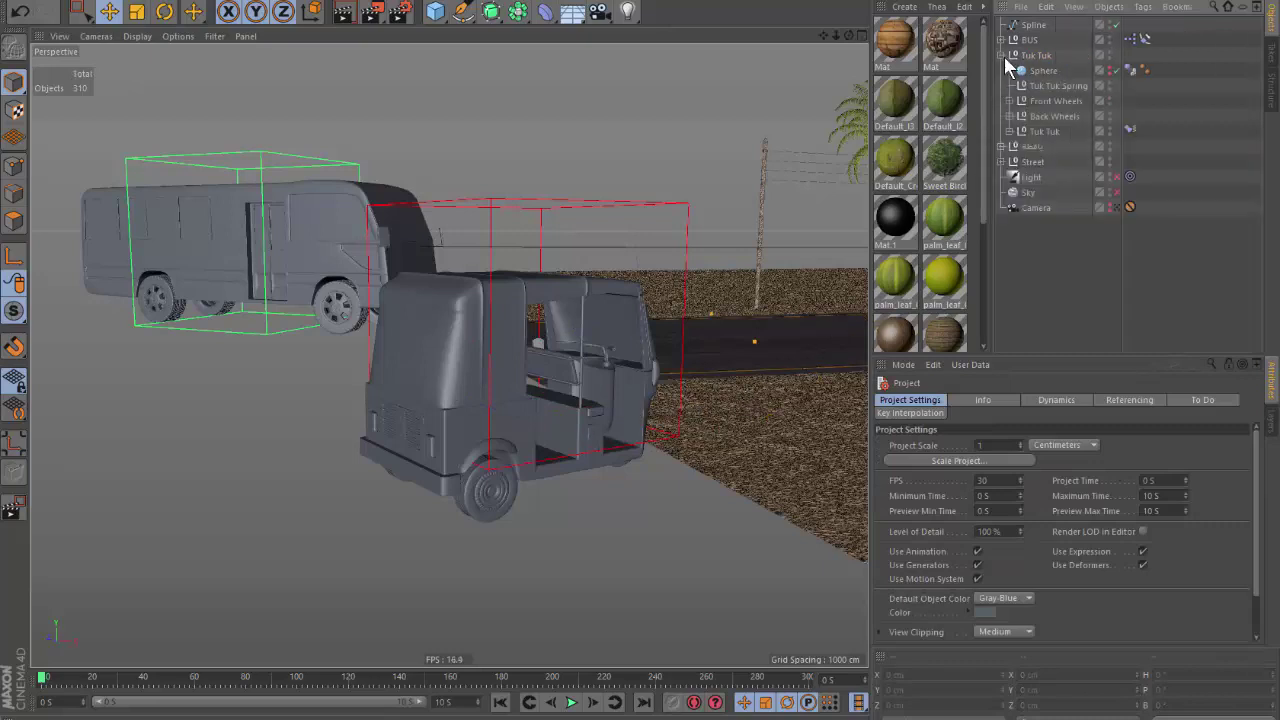
left_click(1130, 130)
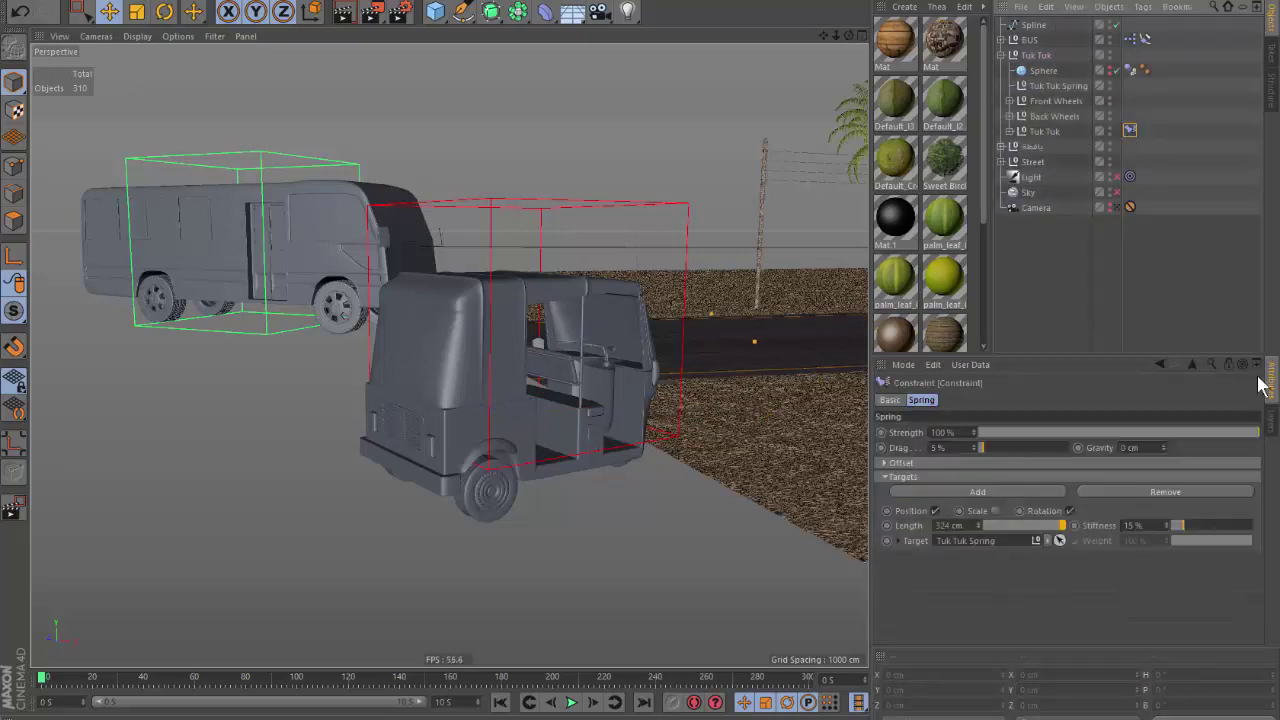
left_click(935, 511)
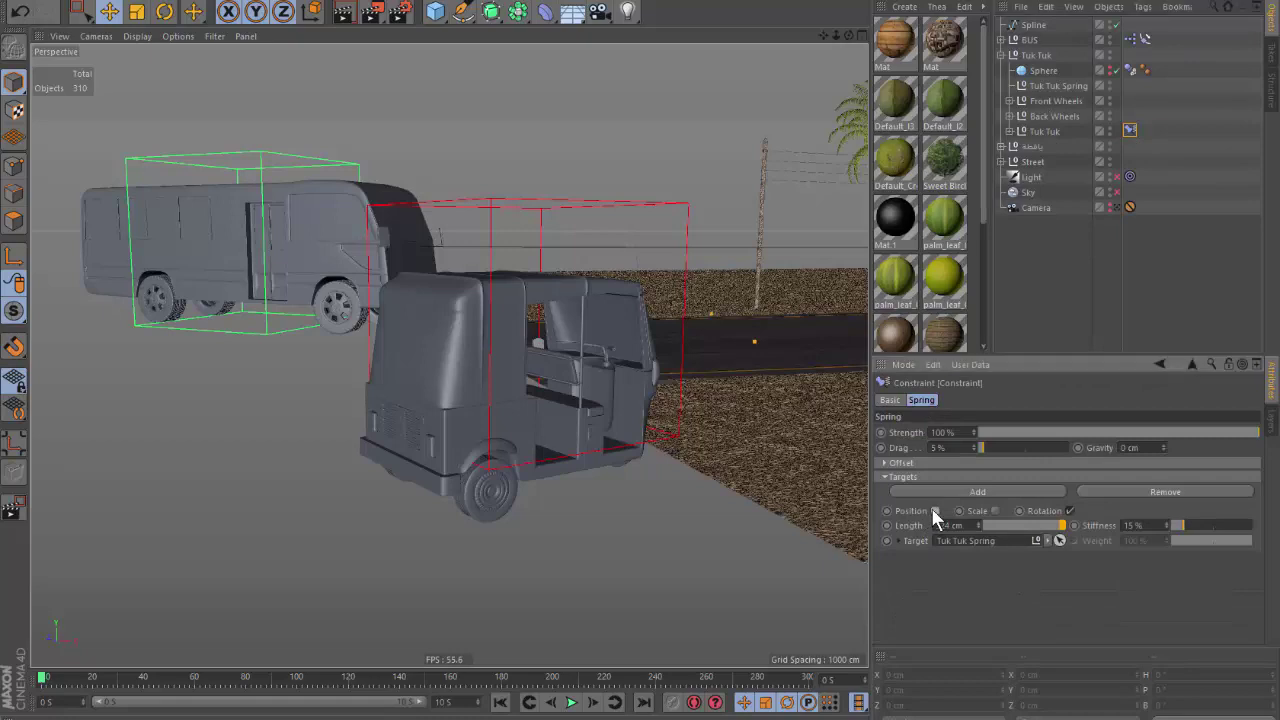
left_click(1069, 135)
left_click(1010, 131)
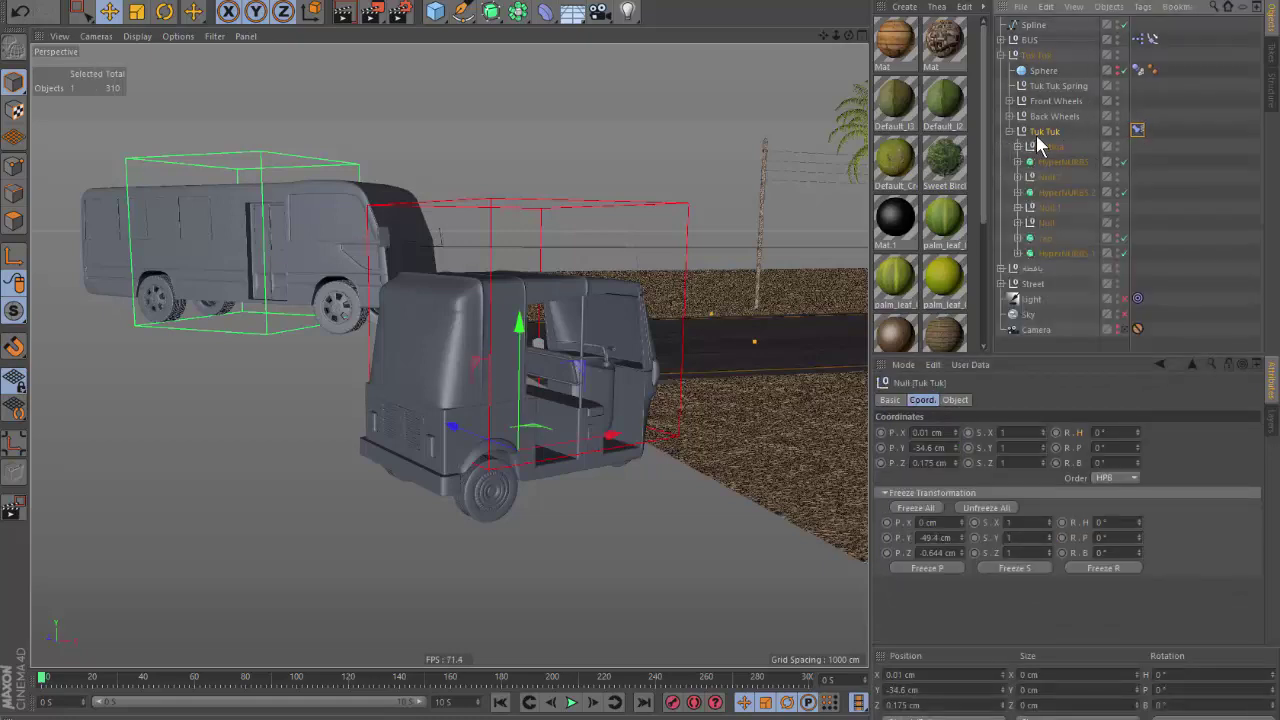
left_click(1009, 131)
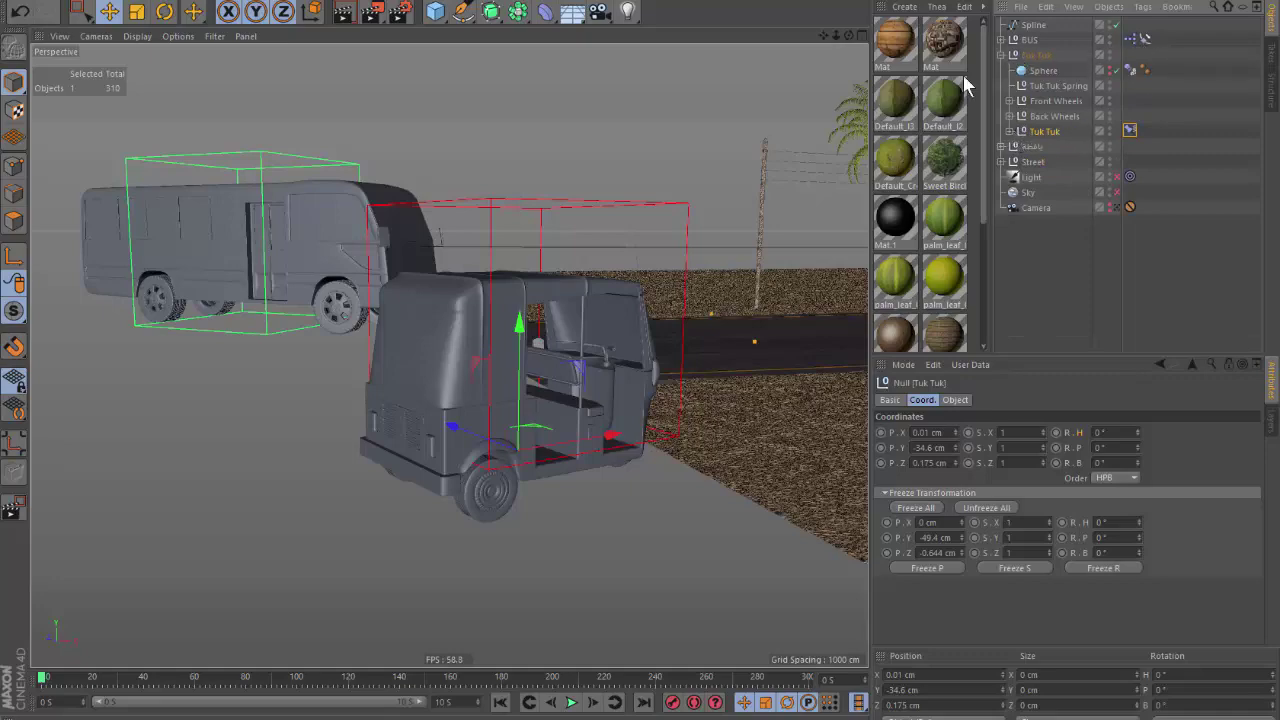
Step: Inspect the Tuk Tuk from Right and Perspective views and undo an accidental move
mouse_move(551, 483)
left_mouse_down("alt")
mouse_move(660, 457)
mouse_move(619, 478)
left_mouse_up("alt")
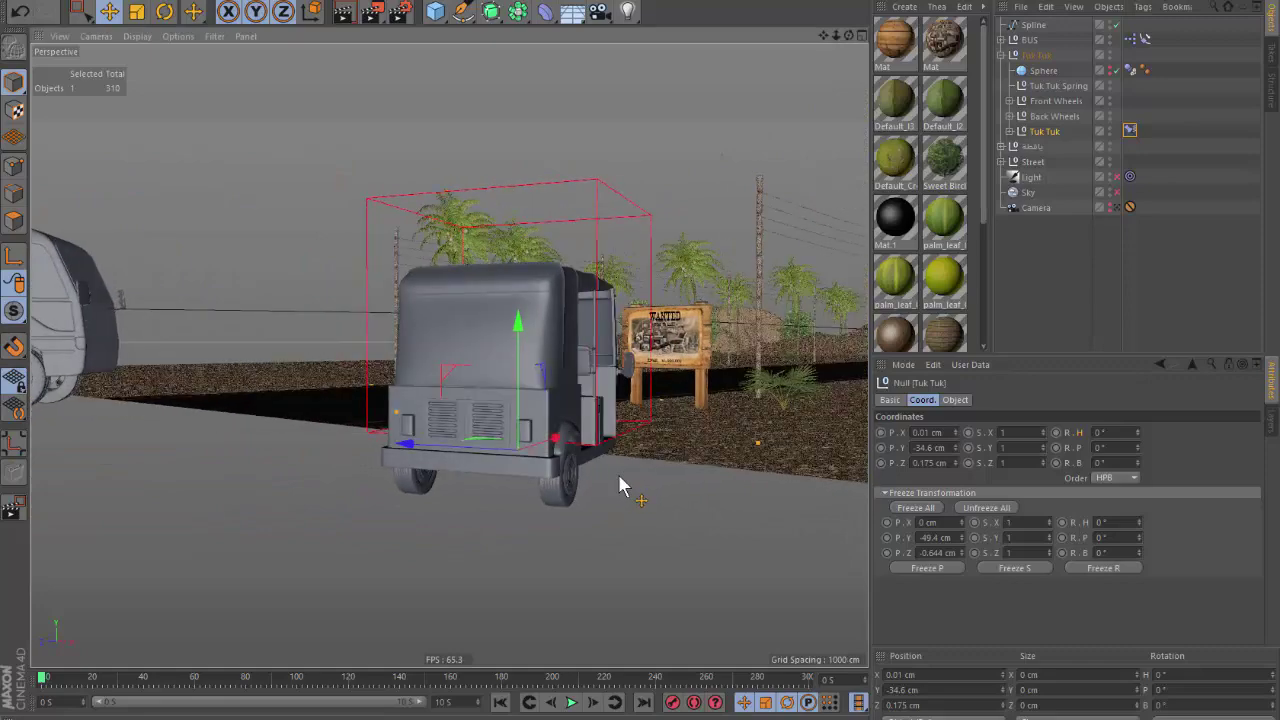
key("F3")
scroll(428, 300, "up", 3)
scroll(415, 295, "up", 1)
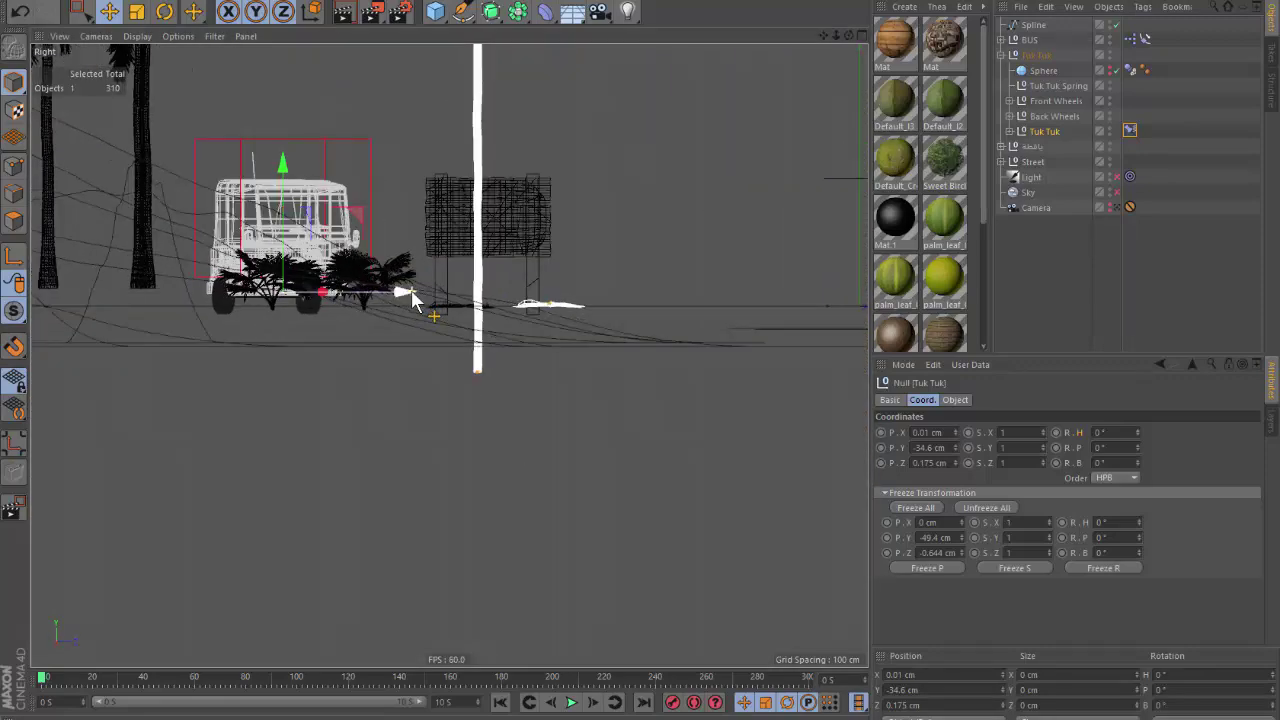
key("F1")
mouse_move(674, 423)
left_mouse_down("alt")
mouse_move(420, 455)
mouse_move(423, 414)
mouse_move(486, 400)
mouse_move(812, 465)
mouse_move(857, 449)
mouse_move(546, 443)
mouse_move(402, 456)
left_mouse_up("alt")
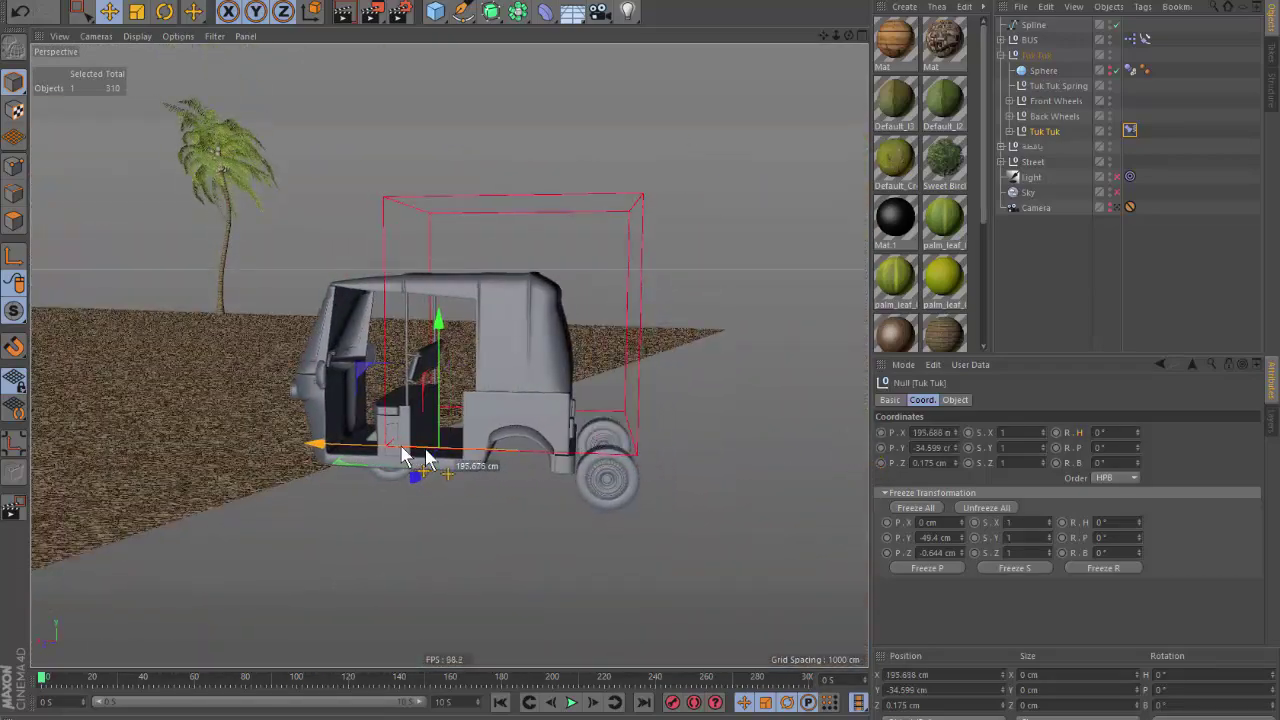
key("ctrl+z")
Step: Reselect the Tuk Tuk group and slide it along X onto the road, near X -6014 cm
left_click(1029, 40)
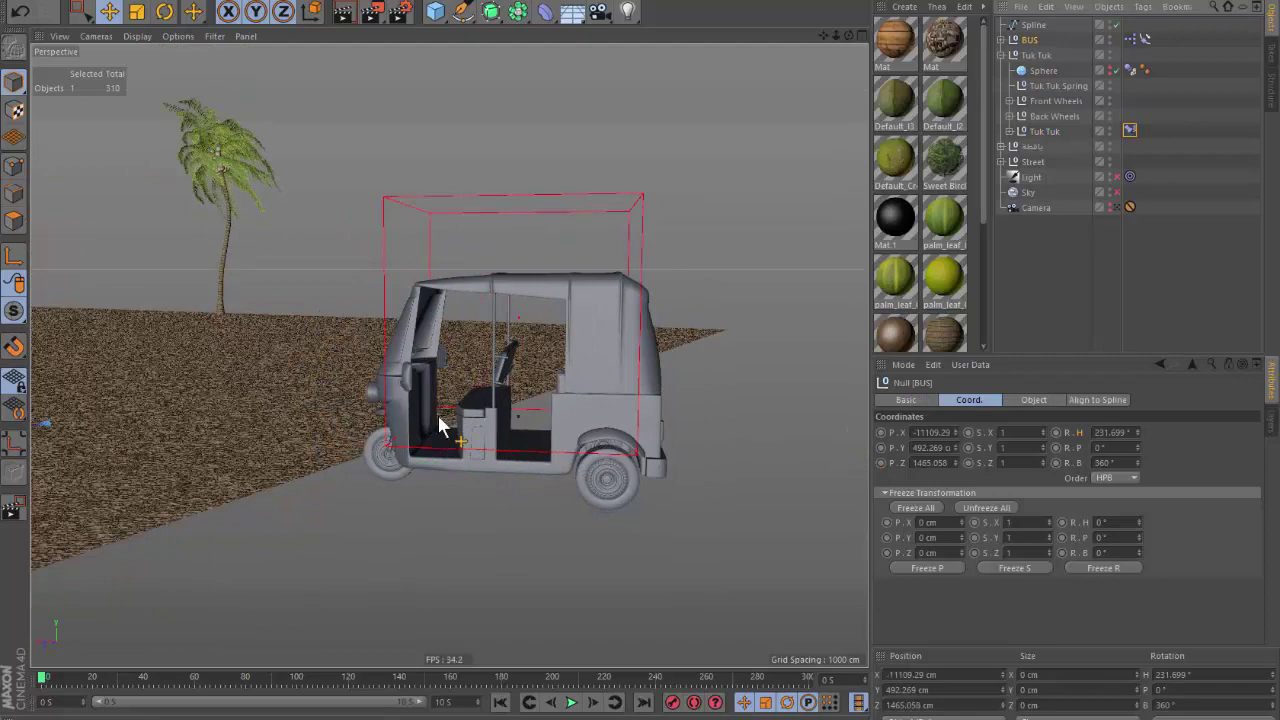
right_click_drag(440, 425, 509, 420, "alt")
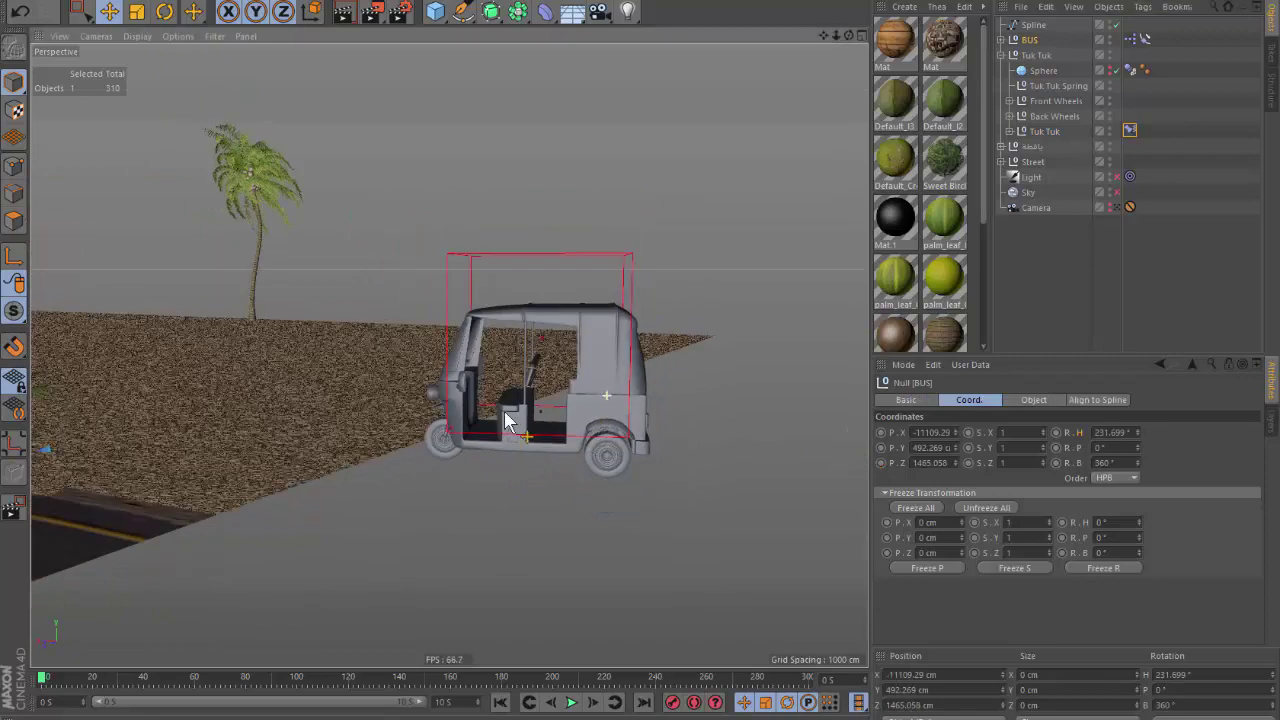
left_click(1035, 55)
mouse_move(460, 412)
left_mouse_down()
mouse_move(268, 437)
mouse_move(523, 466)
mouse_move(480, 486)
mouse_move(569, 420)
mouse_move(254, 303)
mouse_move(157, 351)
mouse_move(233, 303)
mouse_move(317, 371)
mouse_move(328, 228)
left_mouse_up()
Step: Zoom in and raise the Tuk Tuk slightly along its Y axis
scroll(320, 303, "up", 2)
scroll(317, 345, "up", 2)
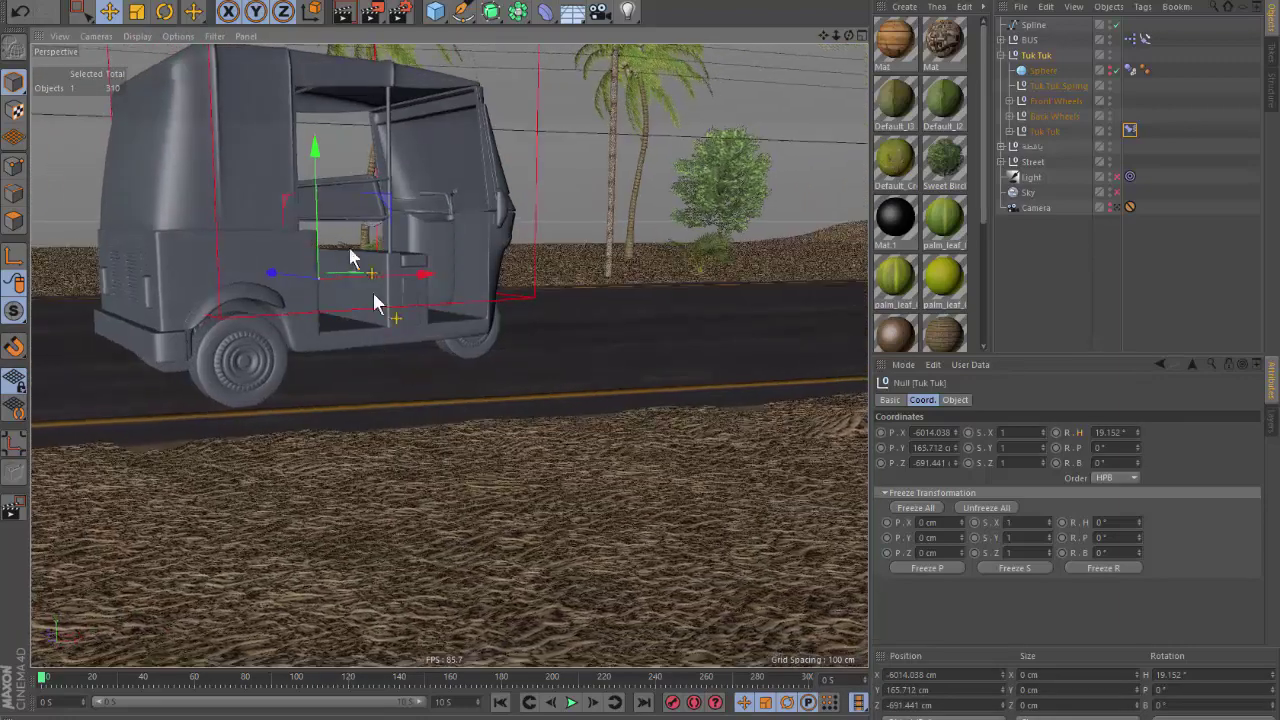
scroll(286, 371, "up", 2)
scroll(330, 300, "up", 2)
left_click_drag(341, 173, 341, 170)
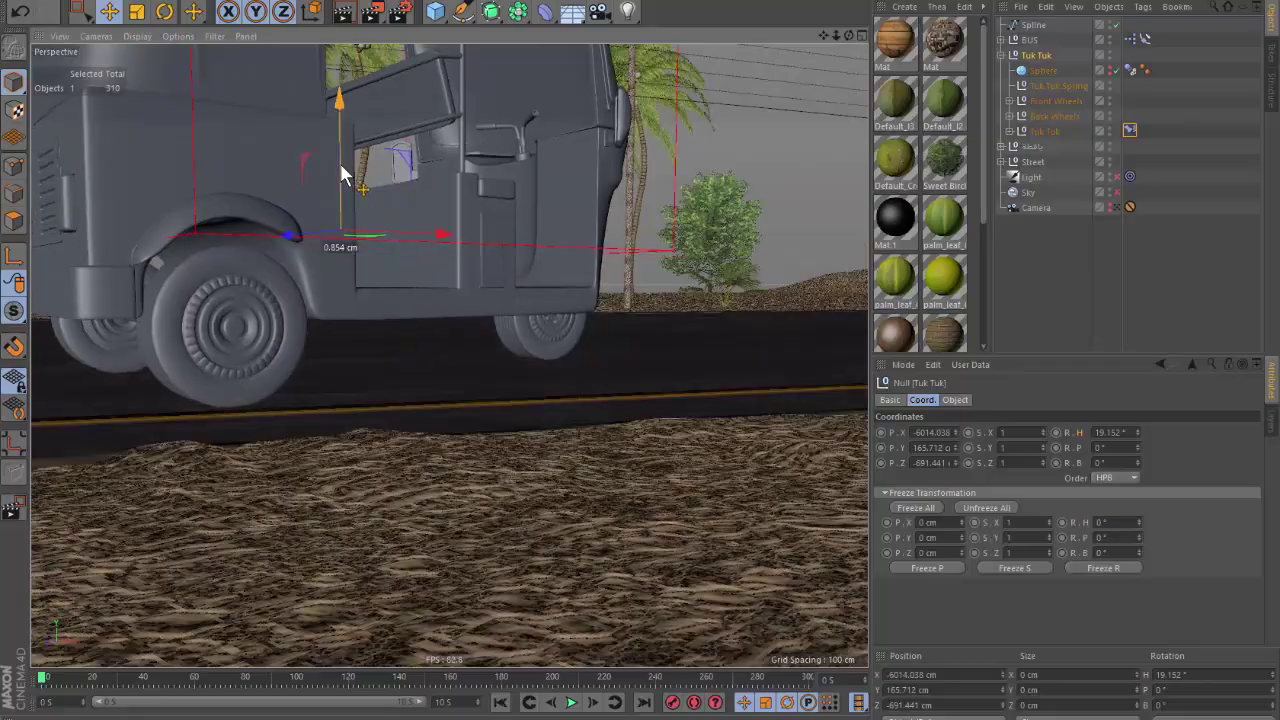
Step: Drag the Tuk Tuk off the road to the left verge, around X -10681, Z -2312 cm
scroll(486, 286, "down", 3)
scroll(519, 297, "down", 3)
scroll(514, 306, "down", 2)
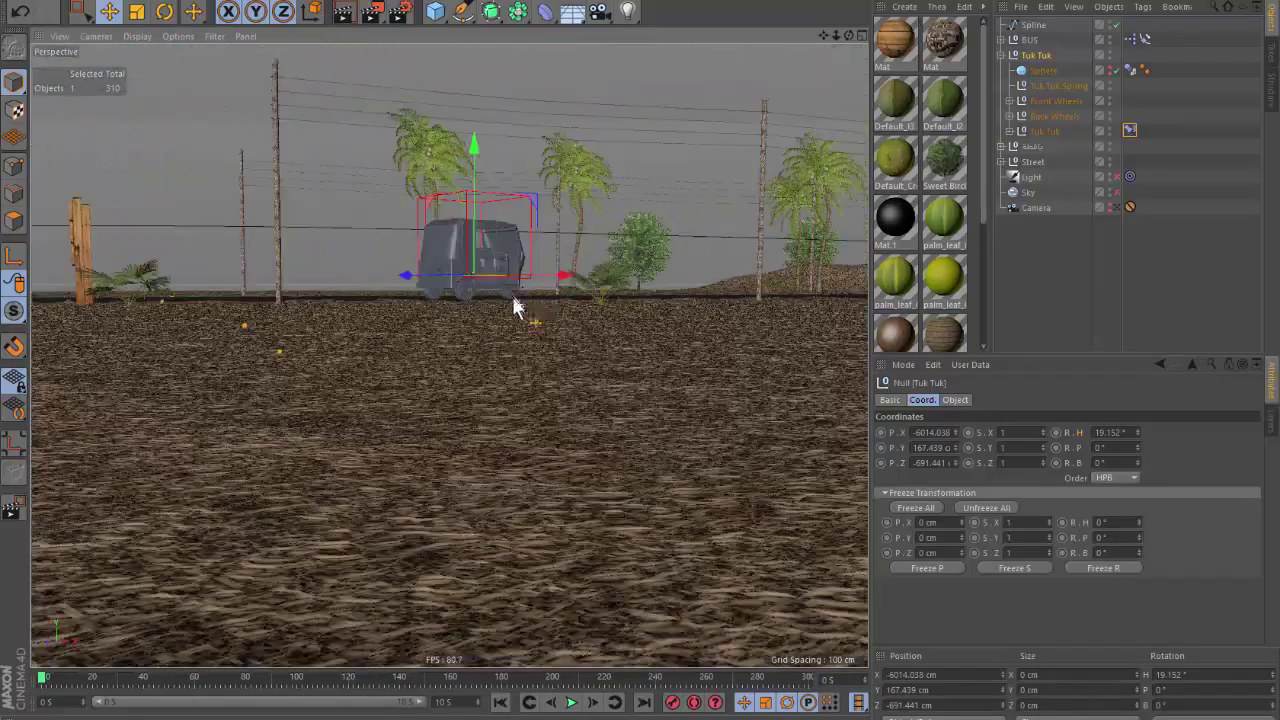
left_click_drag(514, 306, 543, 357, "alt")
left_click_drag(560, 277, 172, 460)
scroll(453, 391, "up", 3)
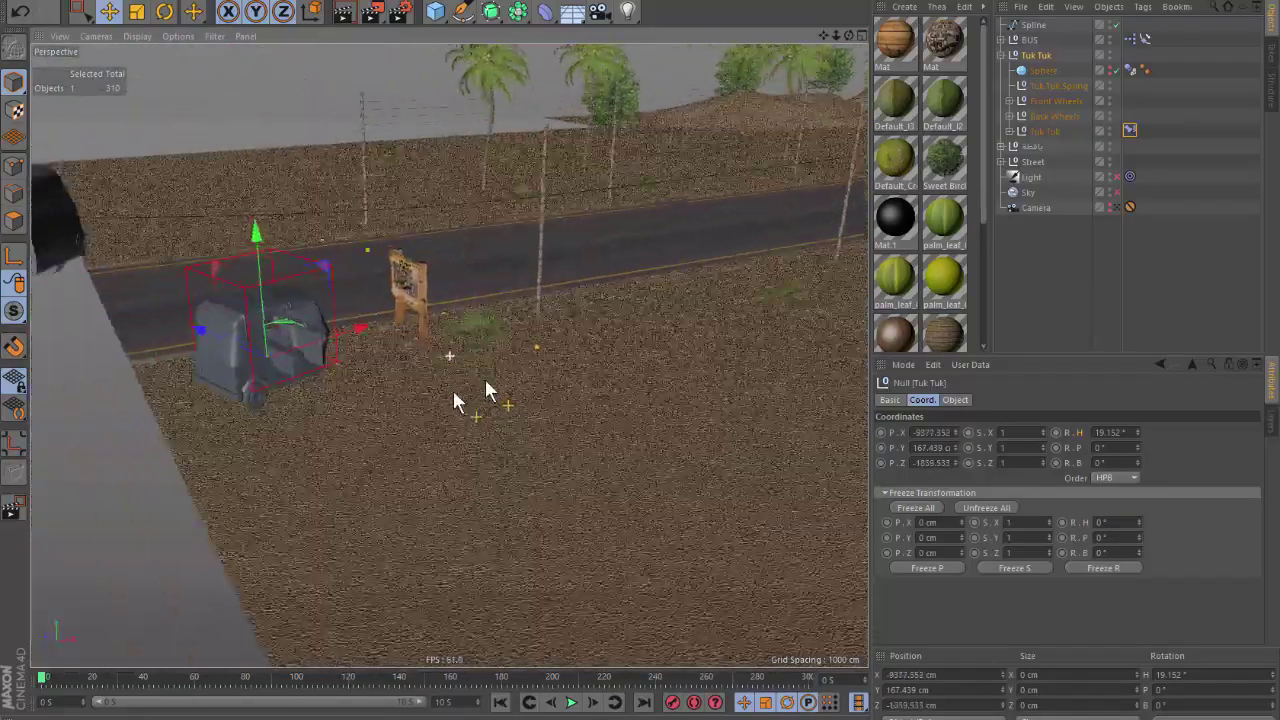
scroll(448, 400, "up", 2)
mouse_move(448, 296)
left_mouse_down()
mouse_move(213, 413)
mouse_move(351, 443)
mouse_move(201, 421)
left_mouse_up()
scroll(351, 431, "down", 2)
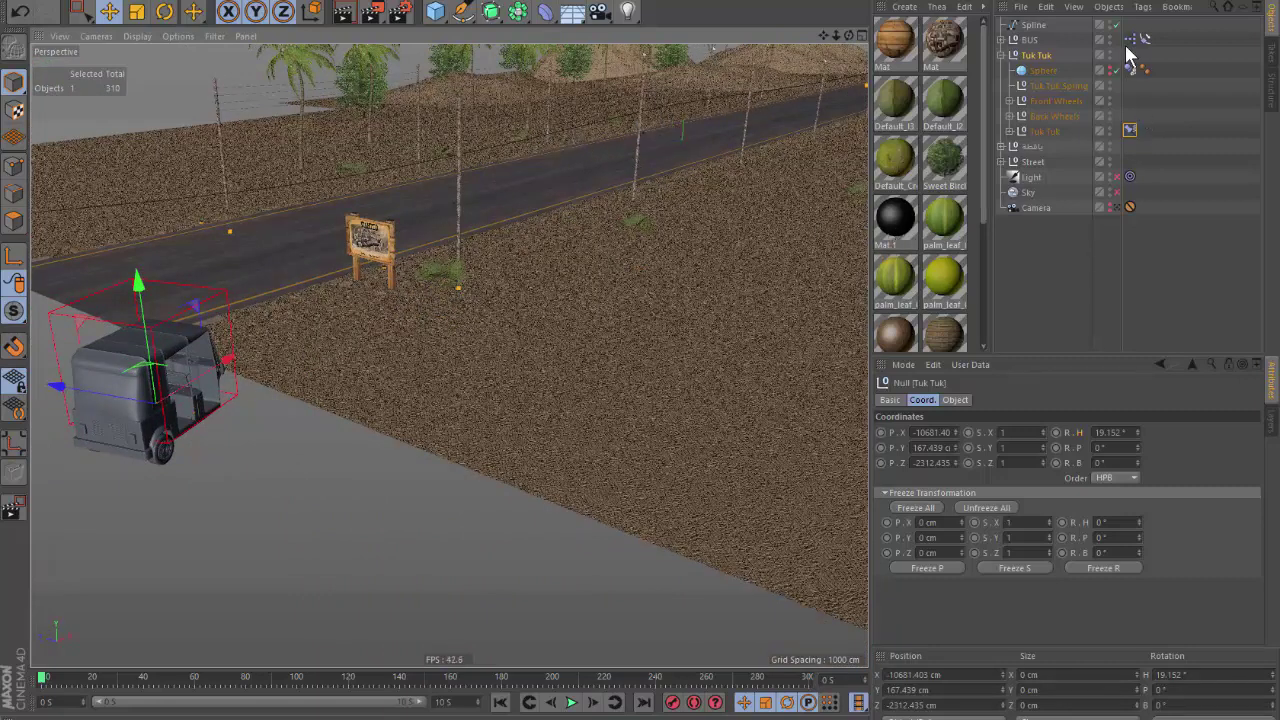
Step: Play the BUS onto the road to about frame 10 and give it a slight pitch tilt
left_click(1030, 40)
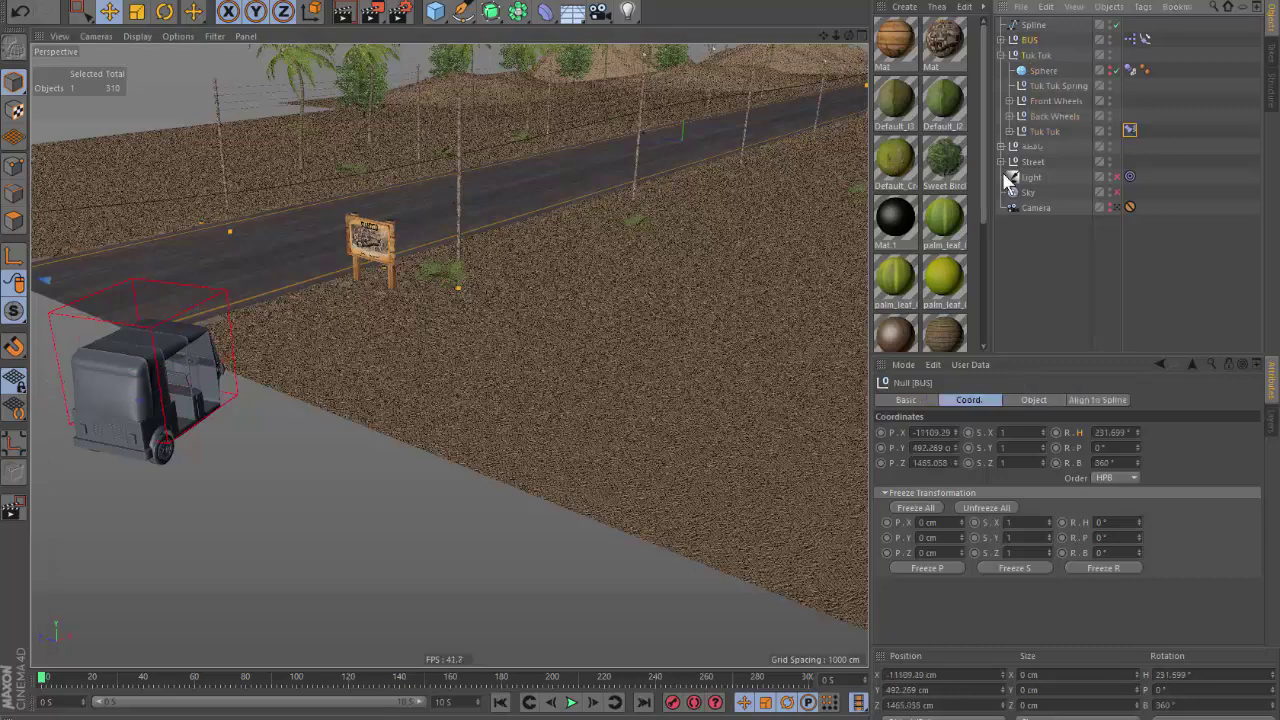
scroll(641, 406, "down", 3)
left_click_drag(641, 406, 449, 680, "alt")
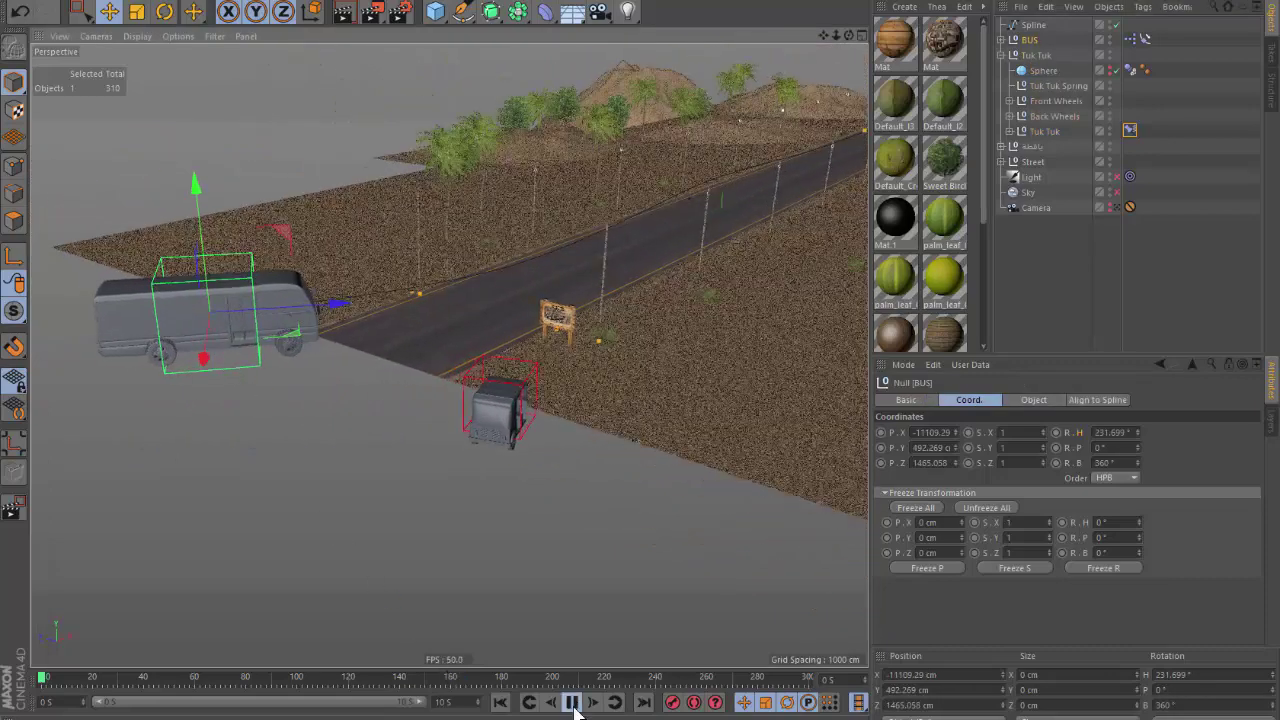
left_click(572, 703)
left_click_drag(1138, 447, 1138, 439)
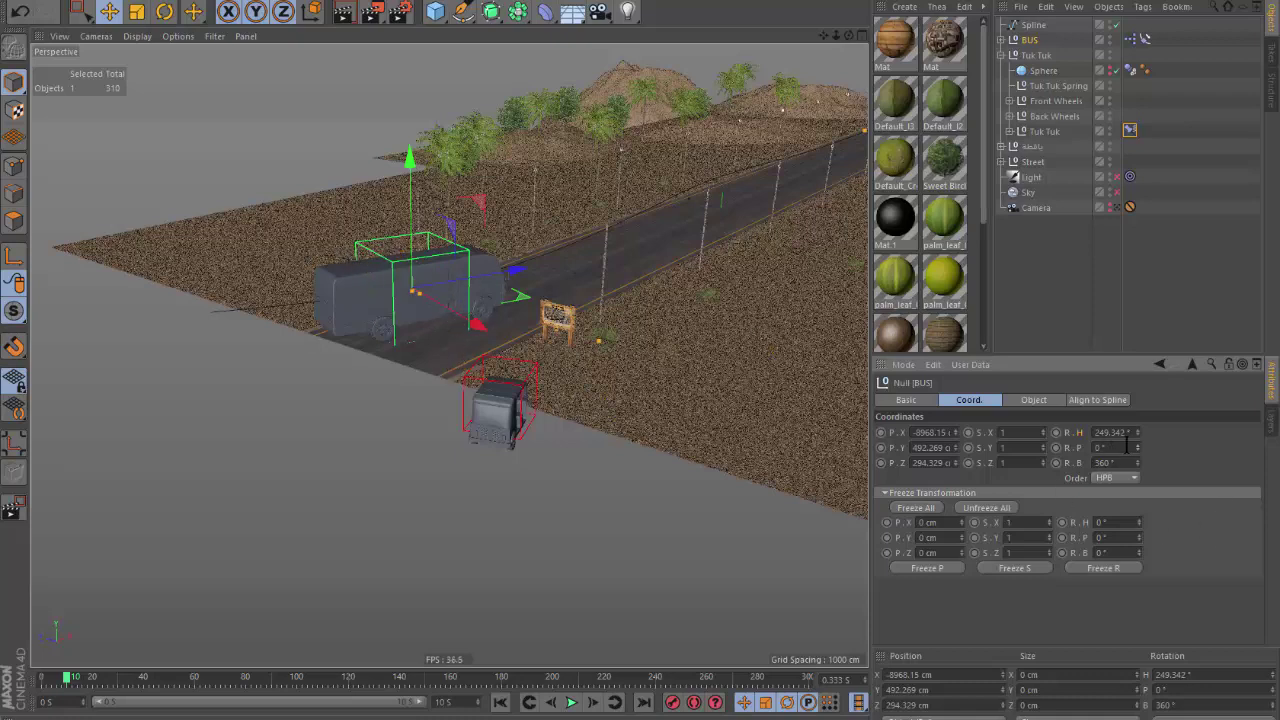
Step: Test-bank the bus, revert it to a 360° bank, and rewind the timeline to frame 0
left_click_drag(1138, 462, 1139, 440)
left_click_drag(1137, 464, 1136, 463)
key("ctrl+z")
left_click_drag(1139, 465, 1139, 465)
left_click_drag(1137, 463, 1138, 462)
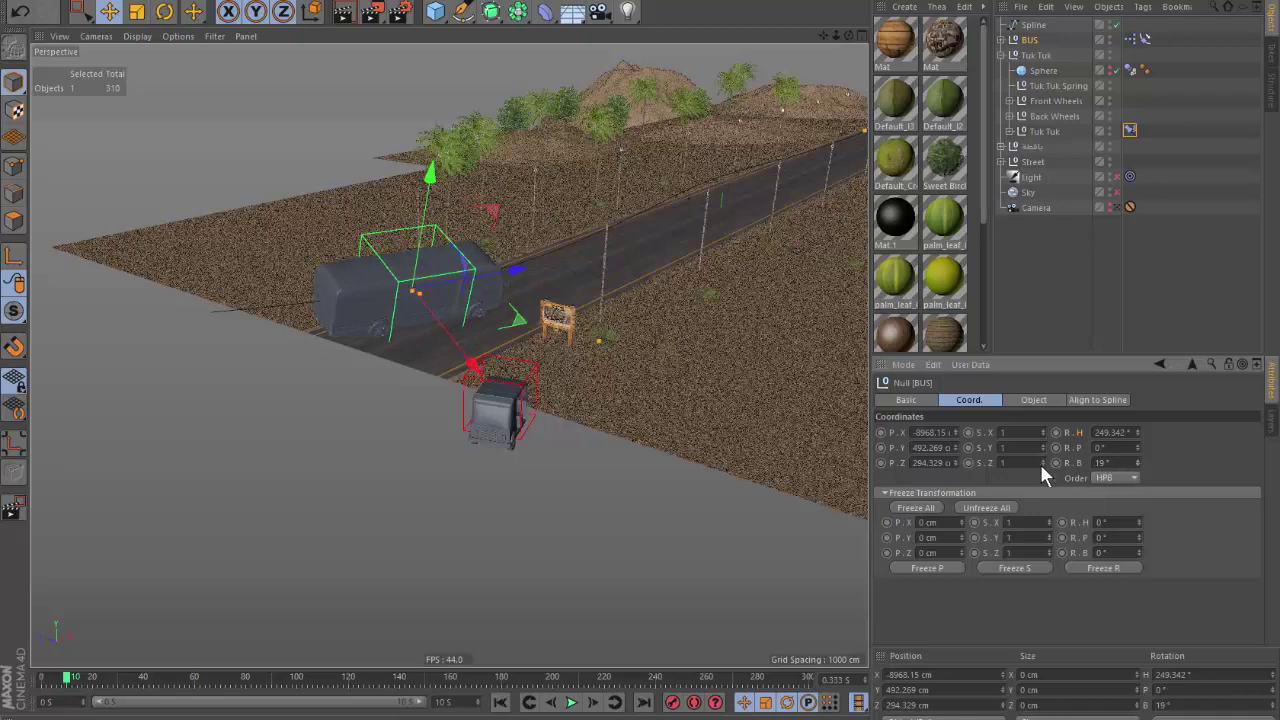
key("ctrl+z")
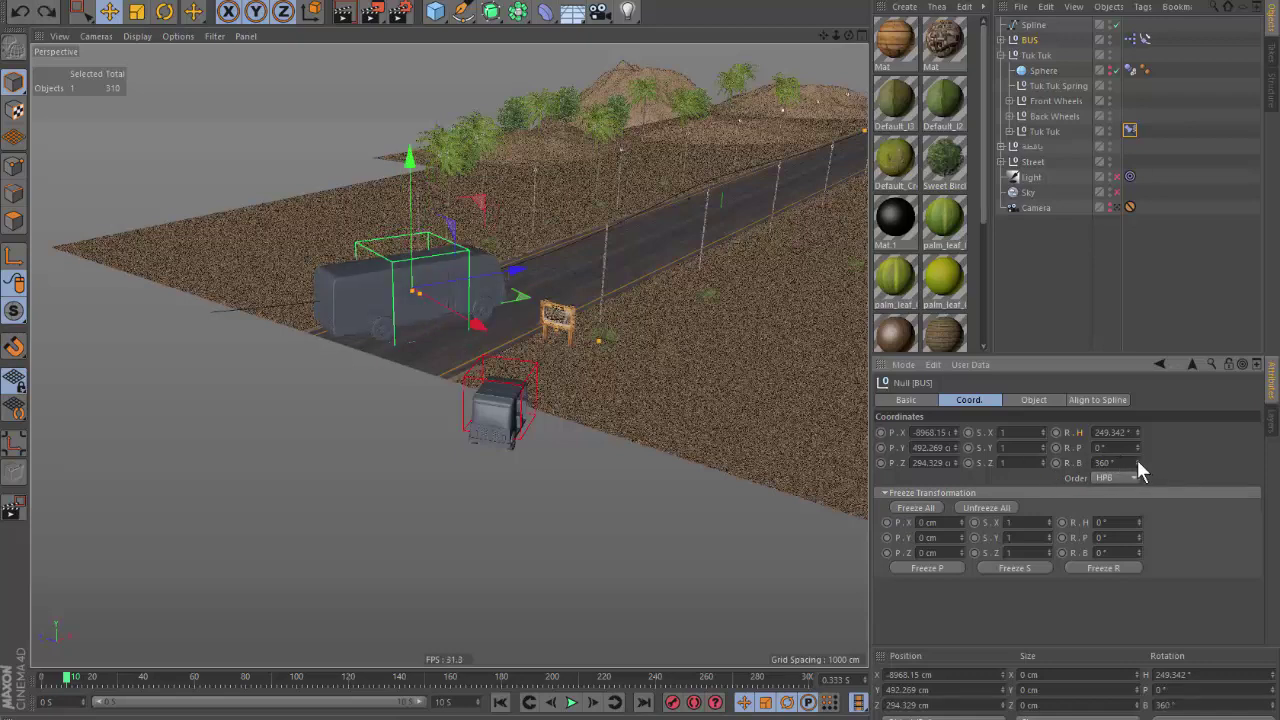
left_click_drag(1137, 459, 1122, 487)
left_click(500, 702)
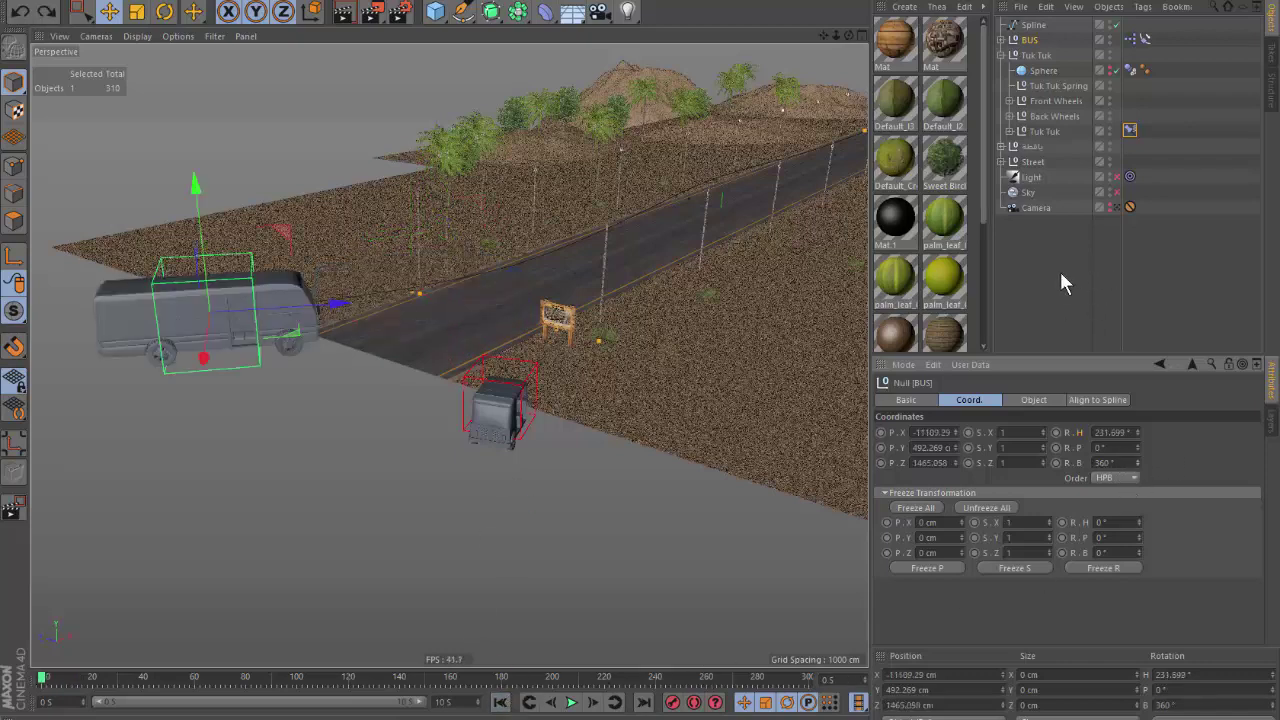
Step: Collapse the Tuk Tuk group, reframe the viewport, and select the Tuk Tuk null
left_click(1058, 270)
left_click(1001, 55)
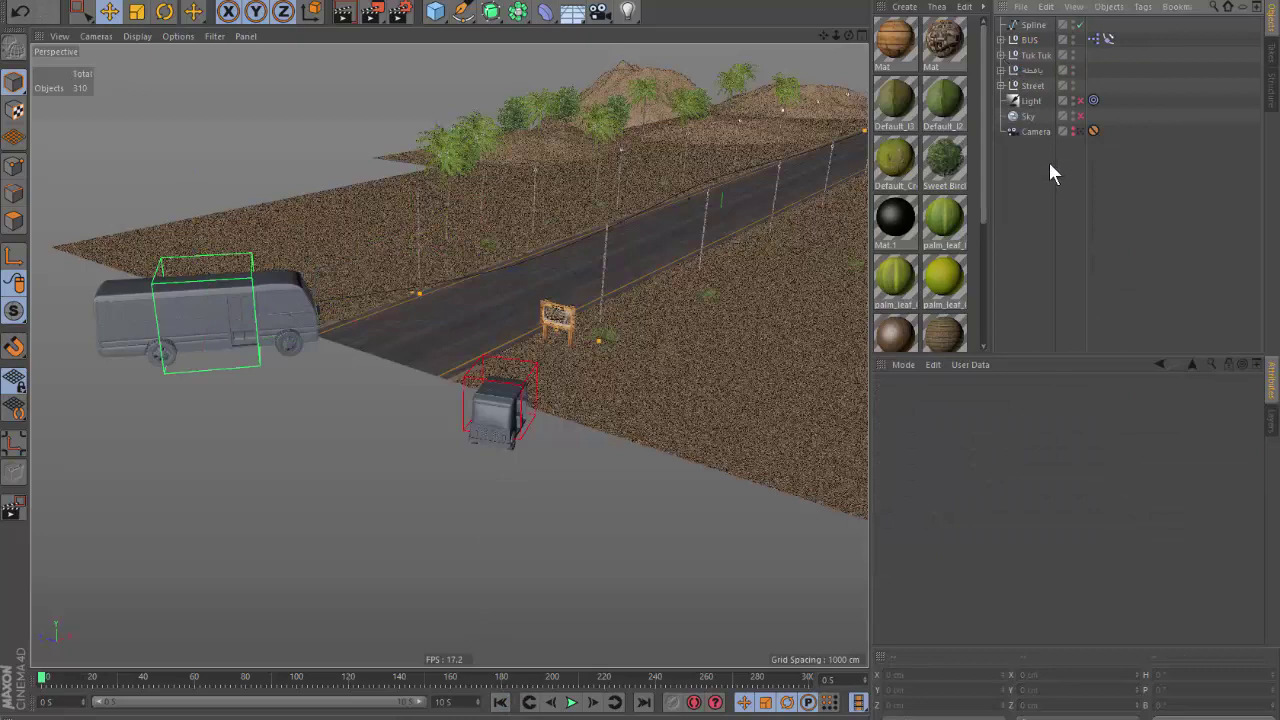
left_click_drag(943, 229, 491, 362)
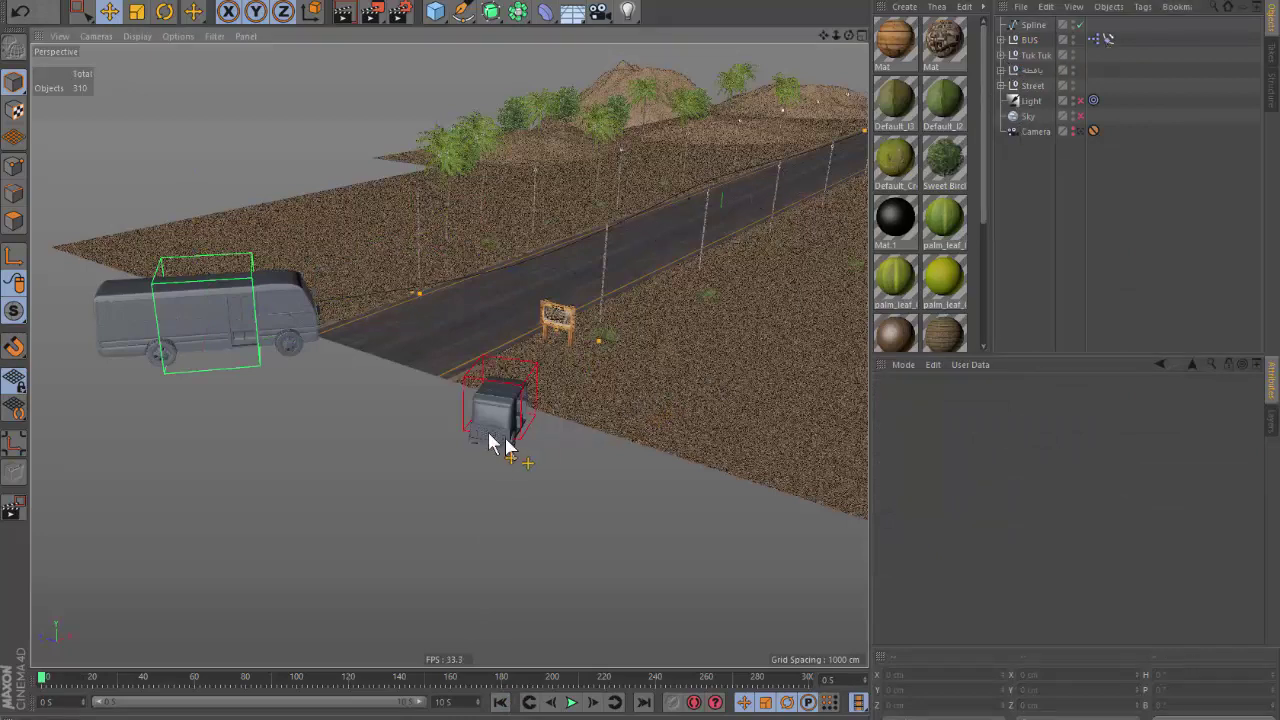
mouse_move(490, 437)
left_mouse_down()
mouse_move(745, 87)
mouse_move(855, 165)
left_mouse_up()
scroll(697, 279, "up", 2)
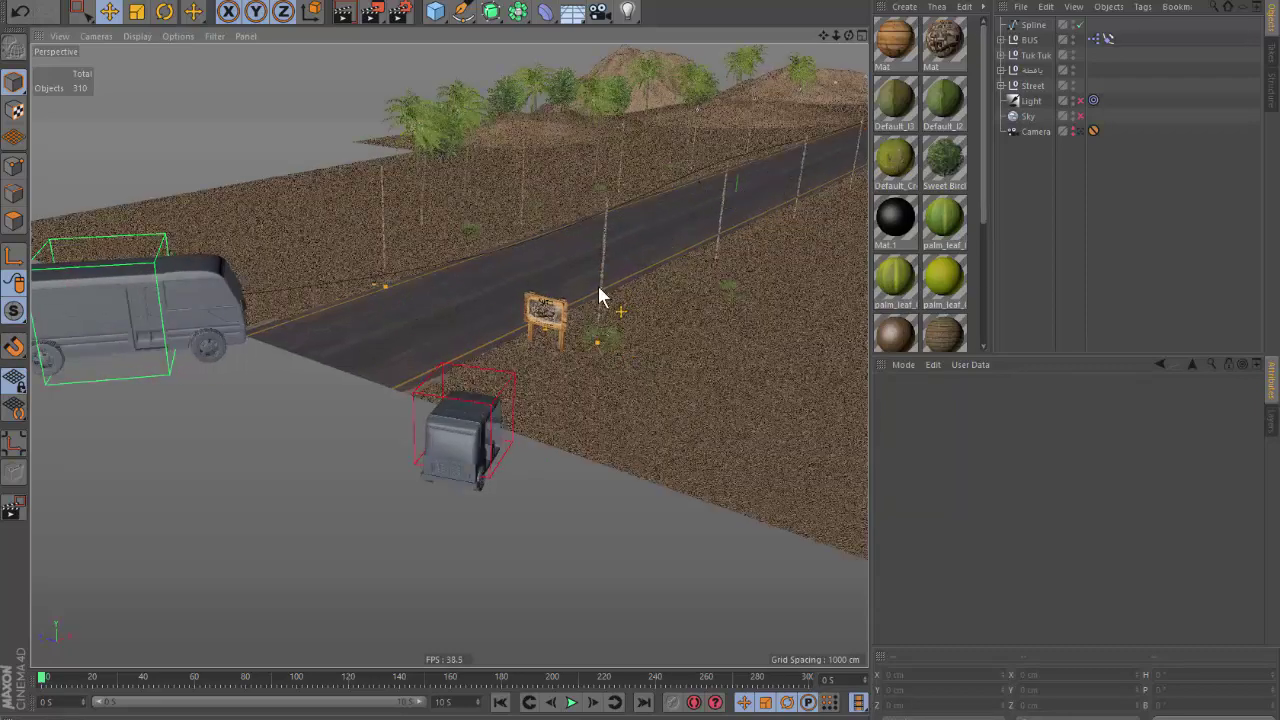
mouse_move(610, 287)
left_mouse_down()
mouse_move(590, 310)
mouse_move(683, 247)
mouse_move(1037, 155)
left_mouse_up()
left_click_drag(1036, 163, 471, 440)
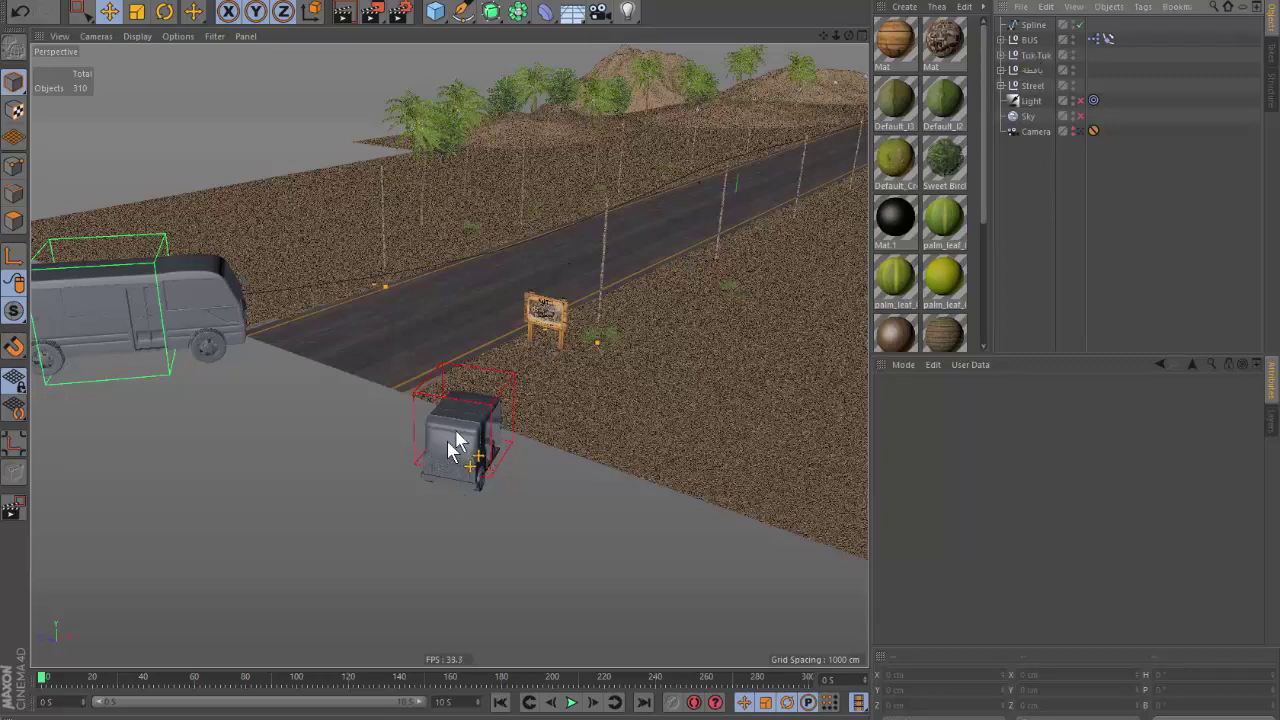
left_click(1030, 56)
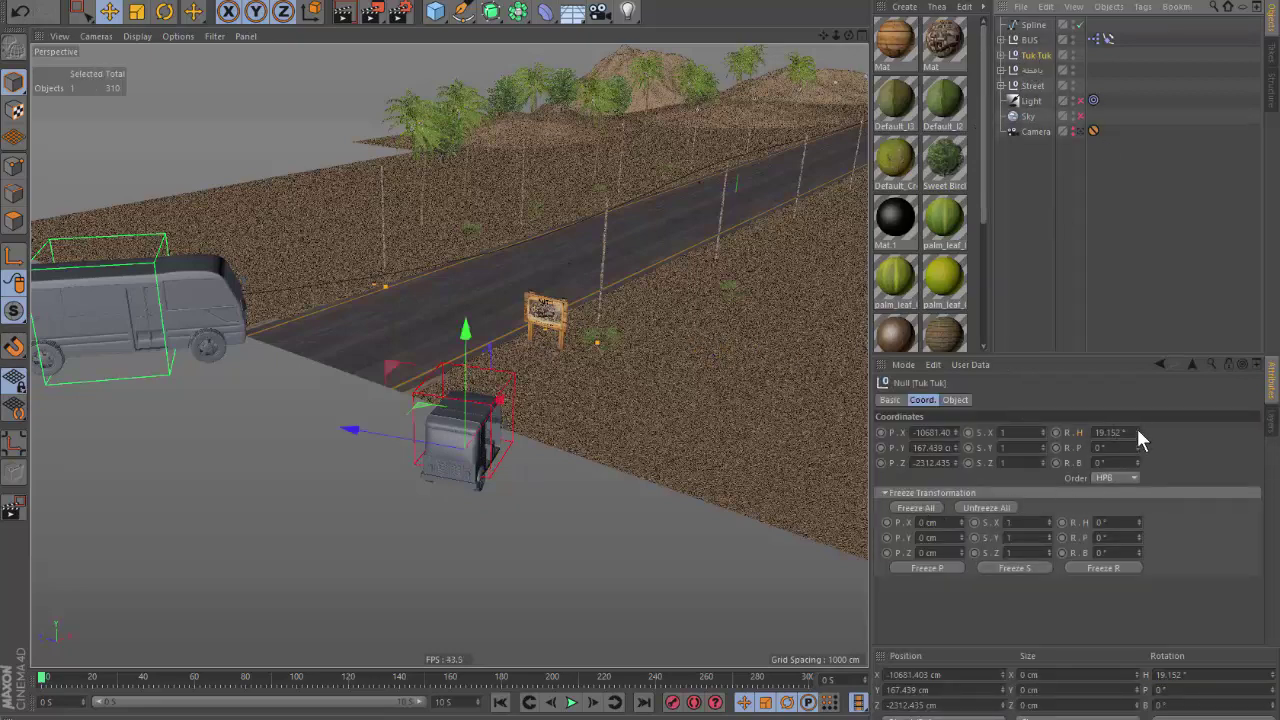
Step: Set the Tuk Tuk's heading to 20° and its X position to -10500 cm
left_click_drag(1137, 433, 1136, 432)
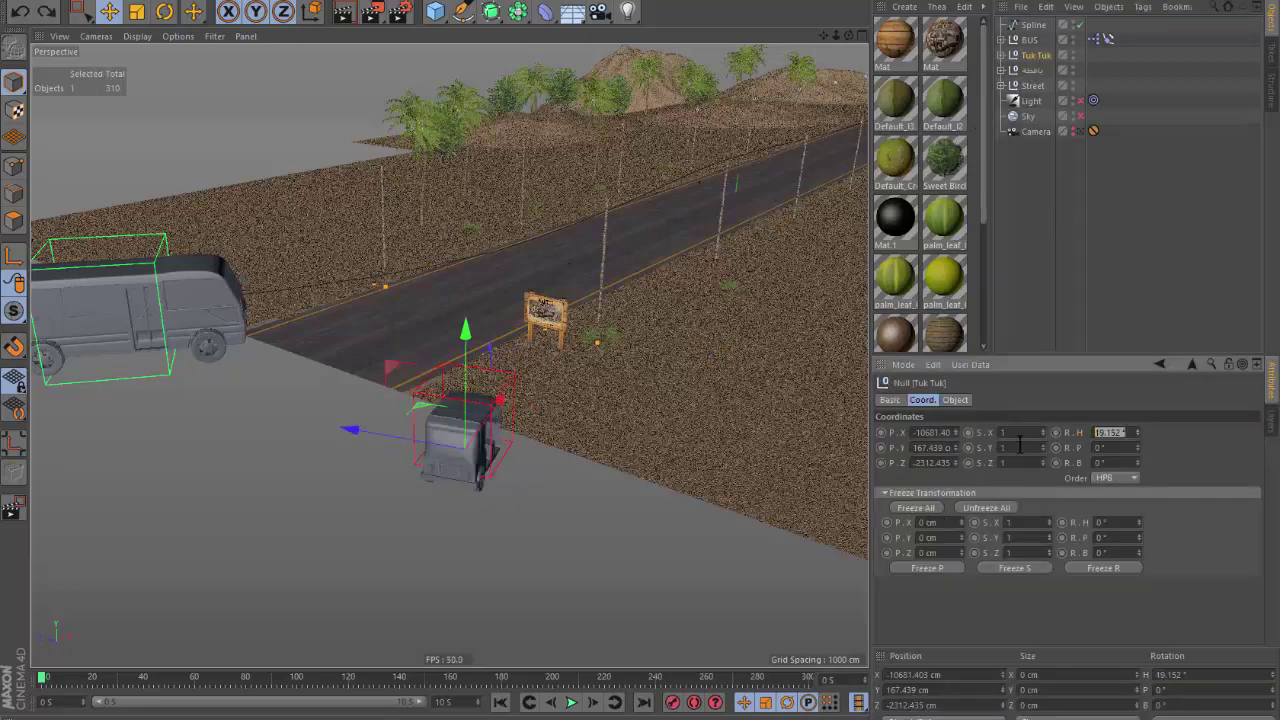
double_click(951, 434)
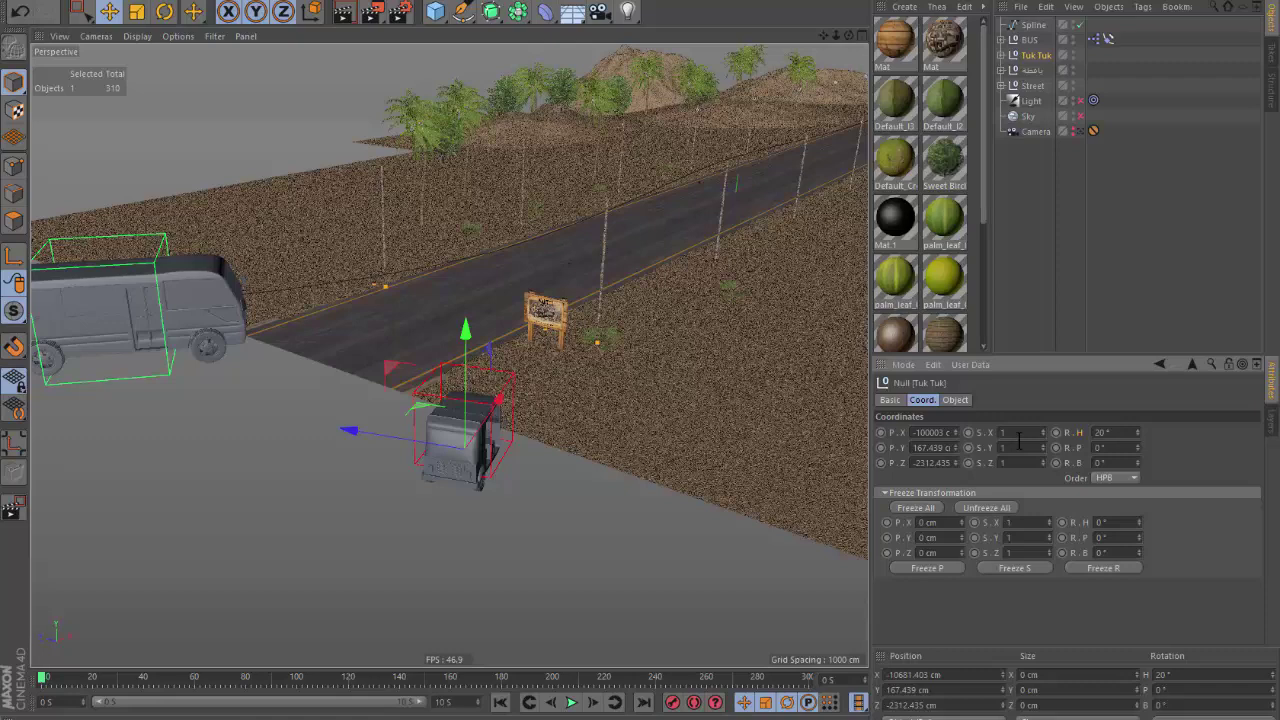
key("Return")
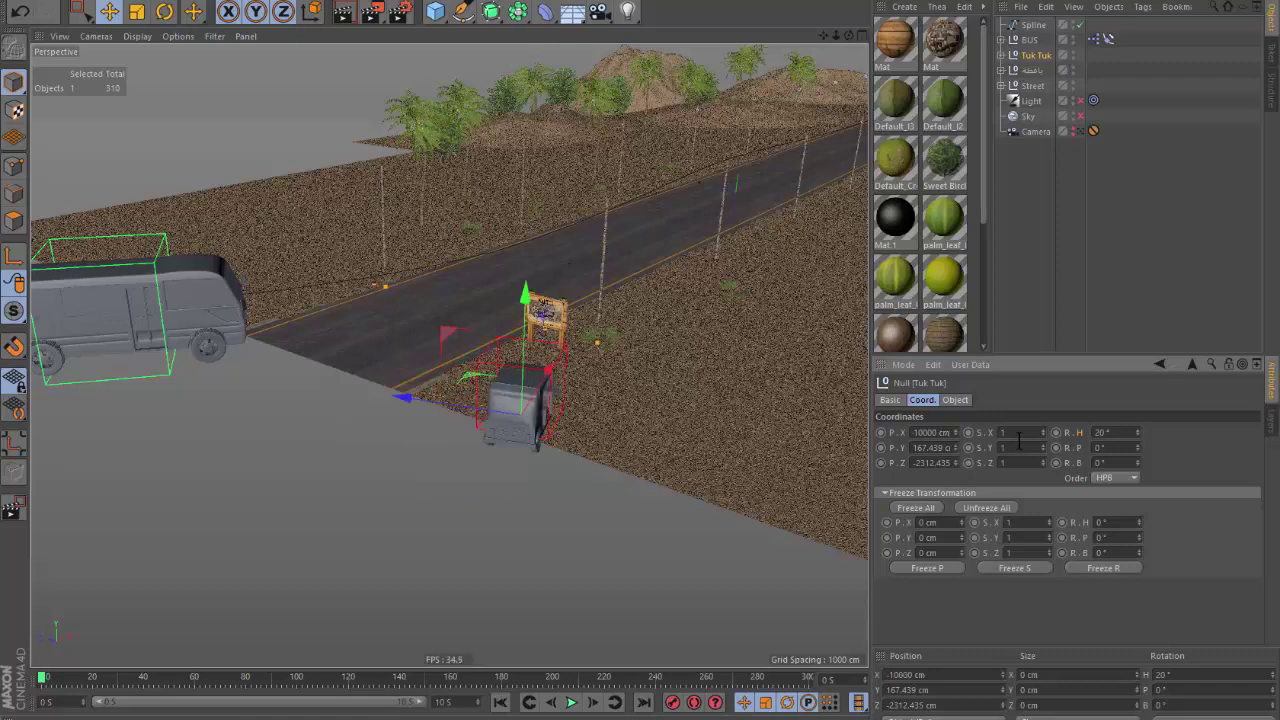
left_click_drag(956, 432, 975, 472)
type("-10500")
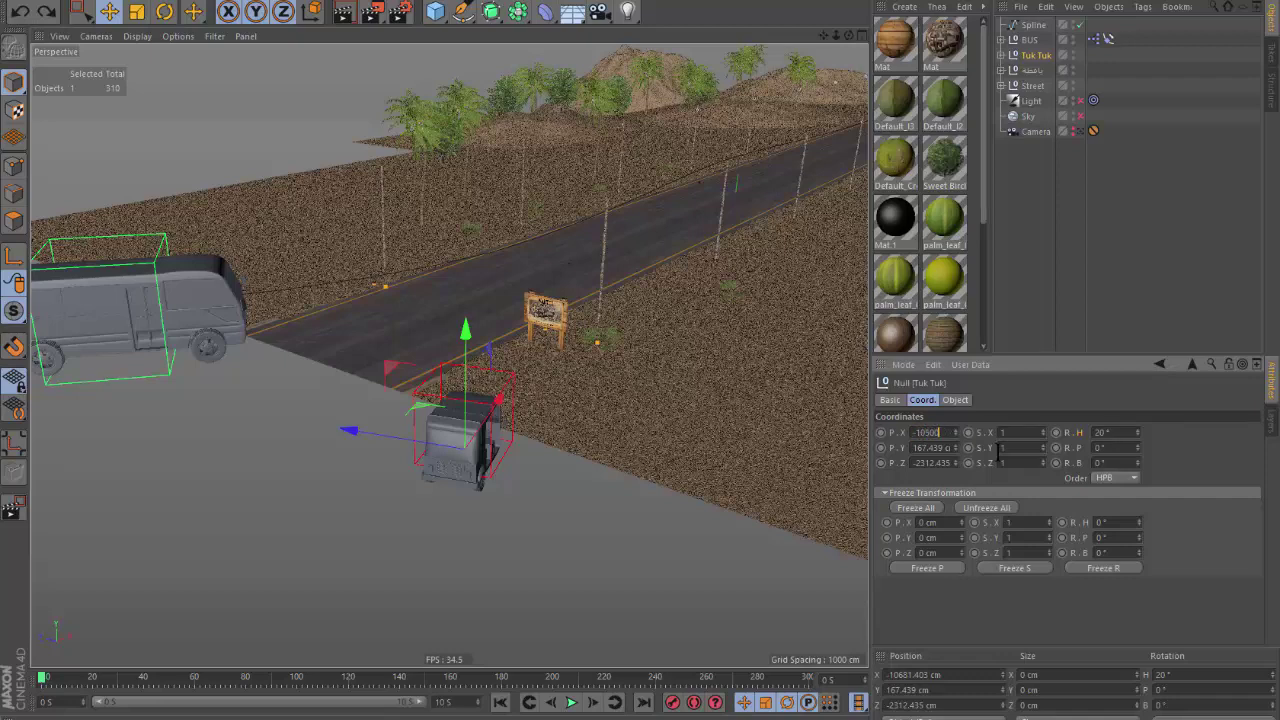
key("Return")
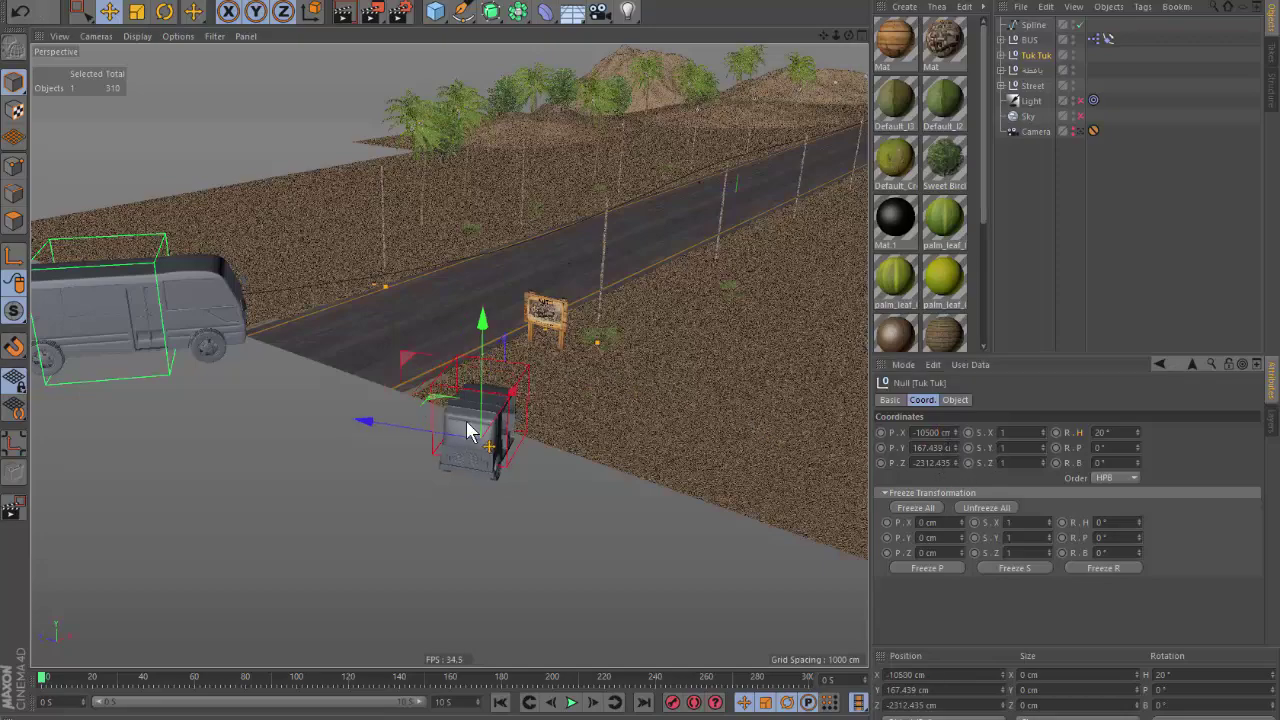
Step: Drag the Tuk Tuk along X onto the road, to about X -5907.974 cm
mouse_move(471, 423)
left_mouse_down("alt")
mouse_move(586, 437)
mouse_move(548, 430)
mouse_move(510, 400)
mouse_move(603, 225)
mouse_move(543, 366)
mouse_move(510, 405)
left_mouse_up("alt")
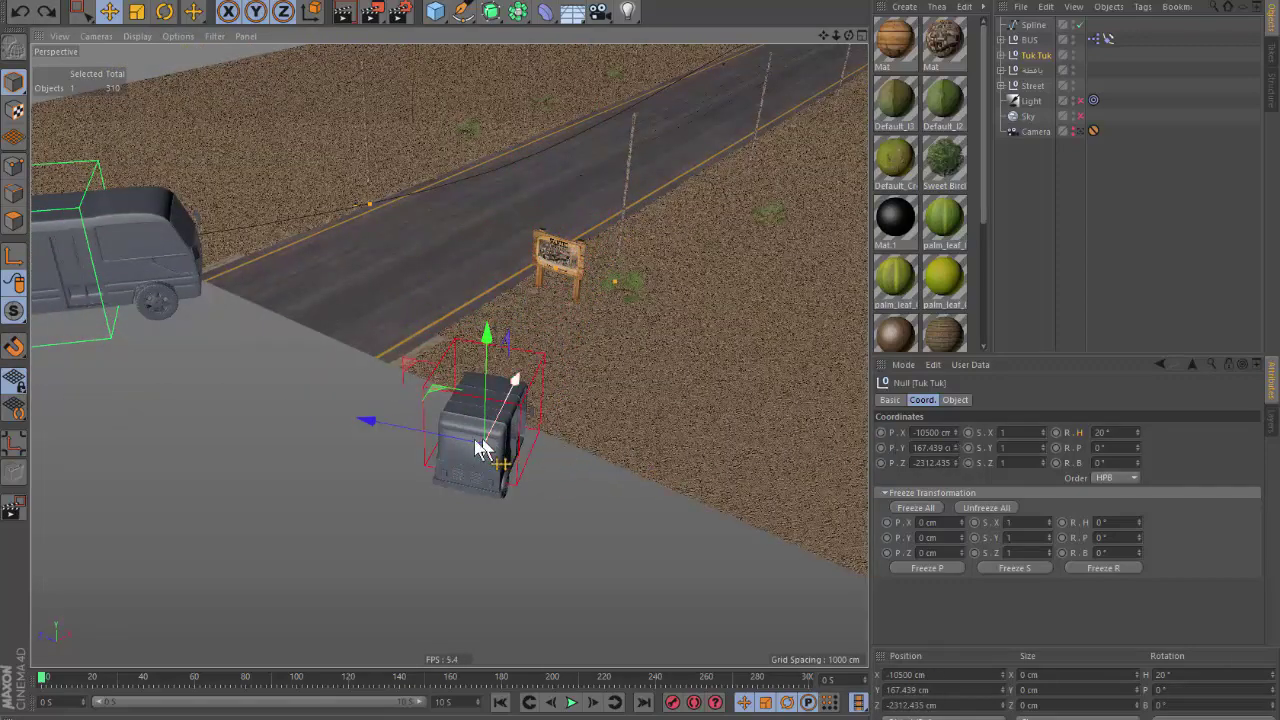
mouse_move(449, 443)
left_mouse_down()
mouse_move(434, 443)
mouse_move(549, 458)
mouse_move(520, 447)
mouse_move(491, 386)
mouse_move(586, 166)
mouse_move(566, 252)
mouse_move(474, 432)
left_mouse_up()
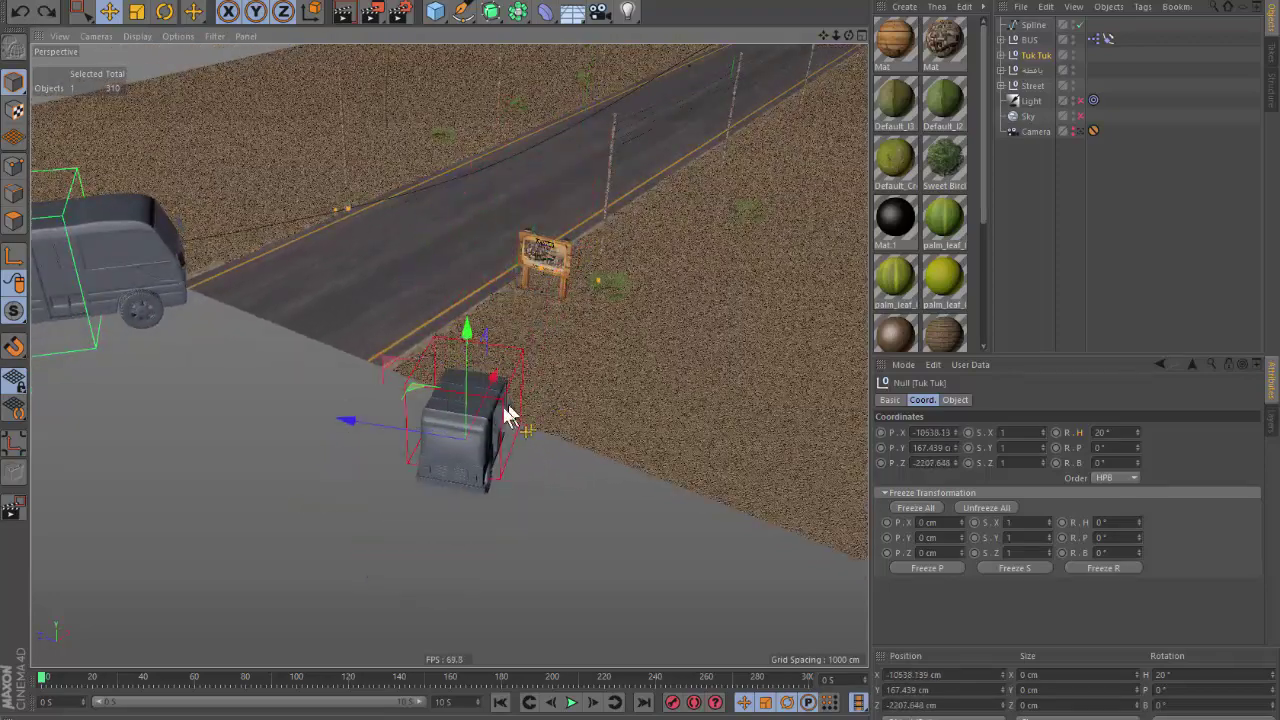
mouse_move(517, 357)
left_mouse_down()
mouse_move(572, 258)
mouse_move(558, 376)
mouse_move(537, 423)
mouse_move(594, 380)
mouse_move(762, 300)
left_mouse_up()
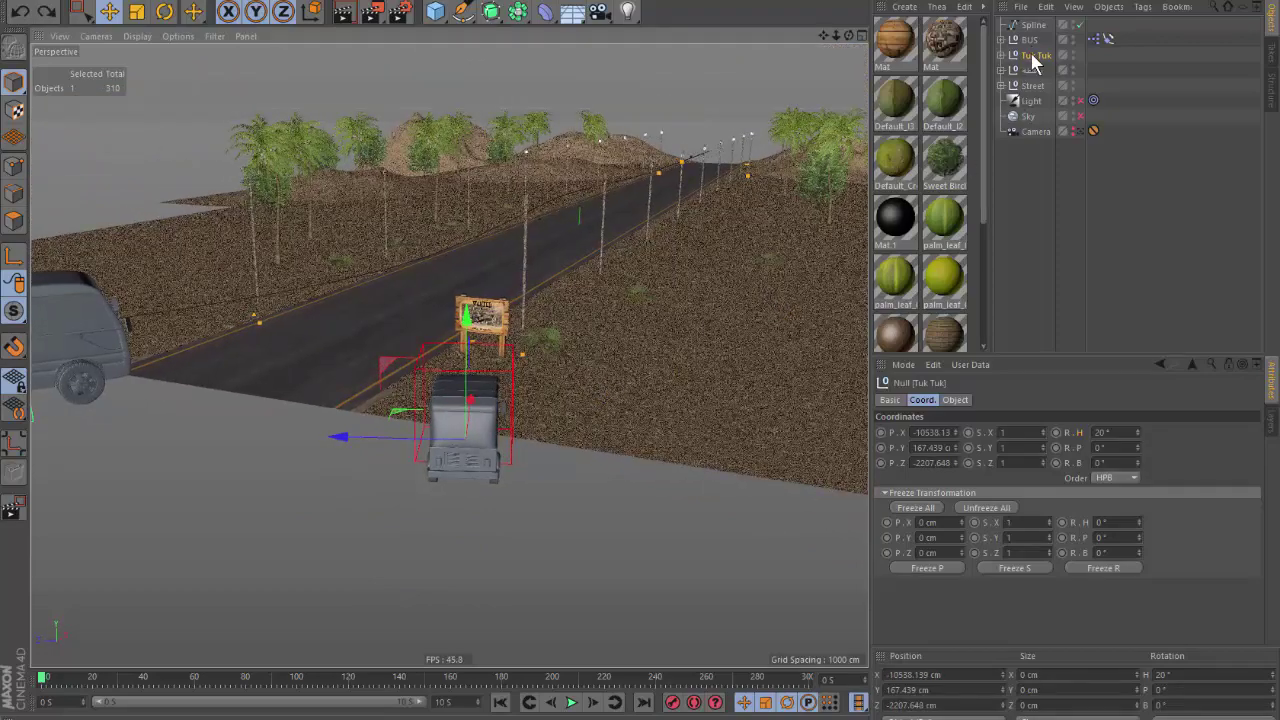
mouse_move(571, 386)
left_mouse_down("alt")
mouse_move(527, 420)
mouse_move(557, 163)
mouse_move(614, 214)
mouse_move(597, 249)
mouse_move(594, 463)
mouse_move(590, 430)
left_mouse_up("alt")
scroll(568, 175, "up", 3)
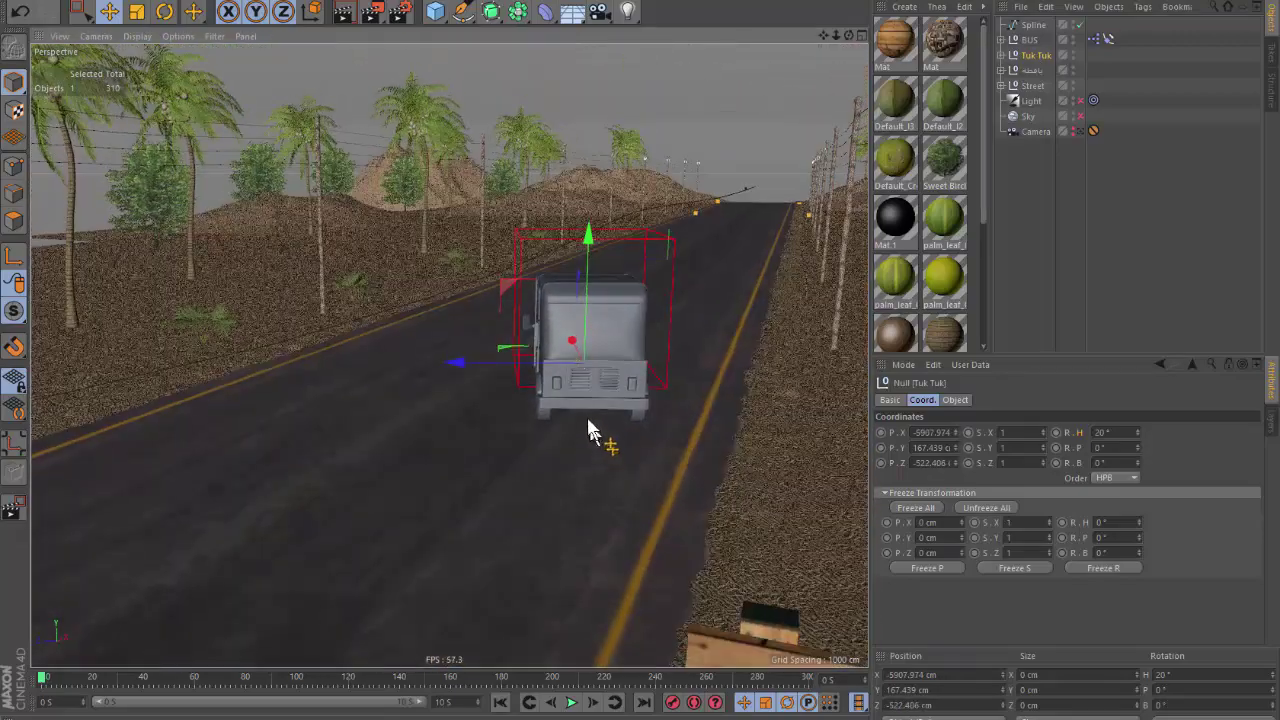
Step: Test-rotate the Tuk Tuk with the Rotate tool, then undo the tilt
key("r")
mouse_move(537, 309)
left_mouse_down()
mouse_move(572, 315)
mouse_move(606, 300)
mouse_move(471, 331)
mouse_move(662, 322)
mouse_move(457, 337)
mouse_move(586, 329)
left_mouse_up()
key("ctrl+z")
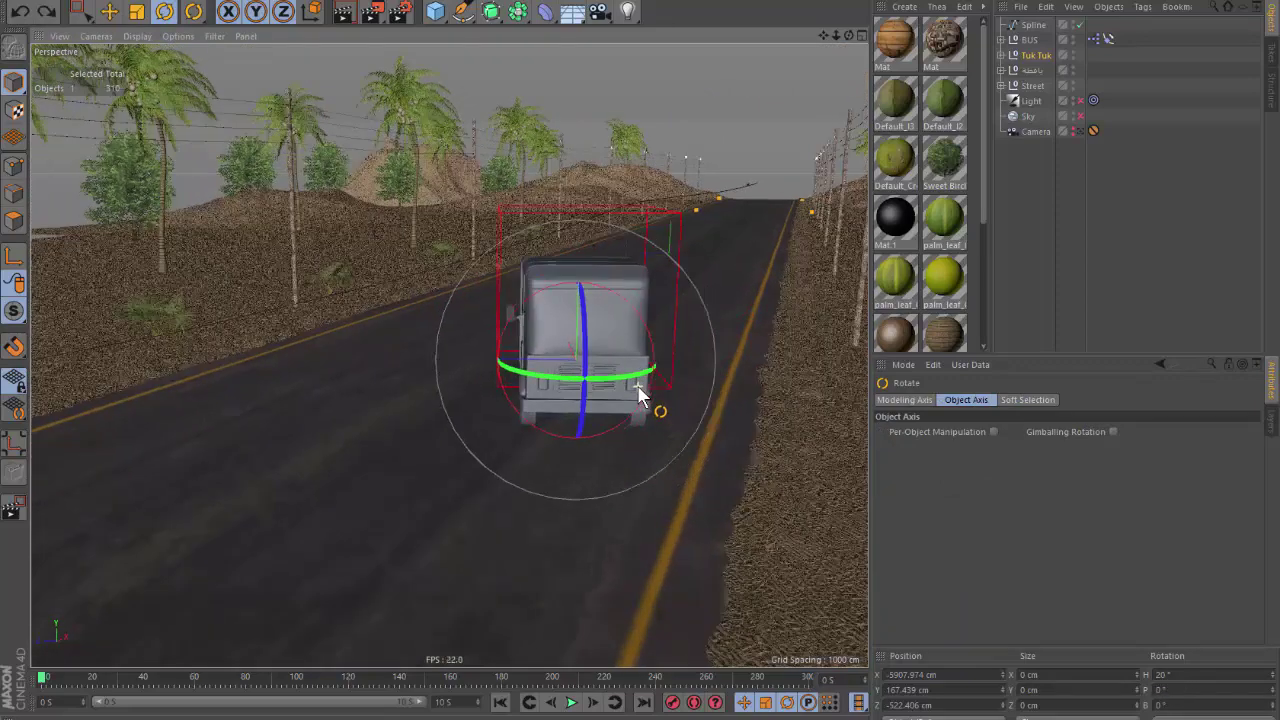
key("ctrl+shift+z")
key("ctrl+shift+z")
key("ctrl+shift+z")
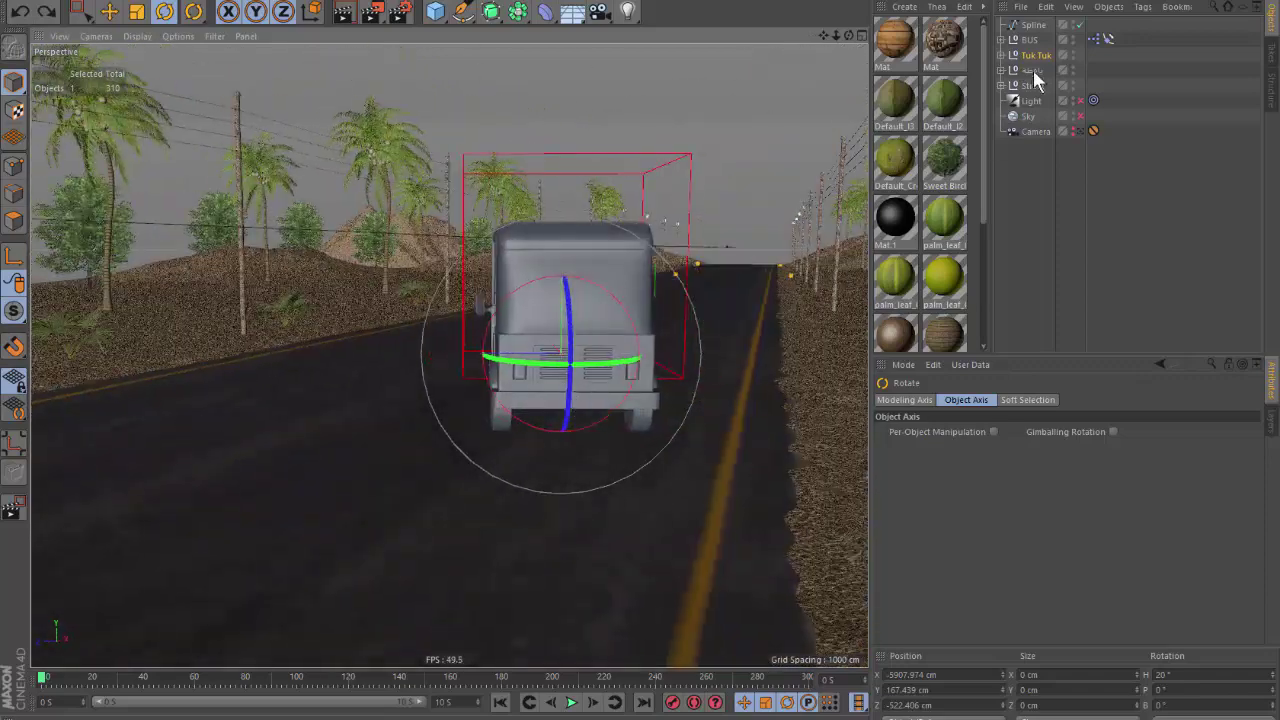
left_click(1034, 57)
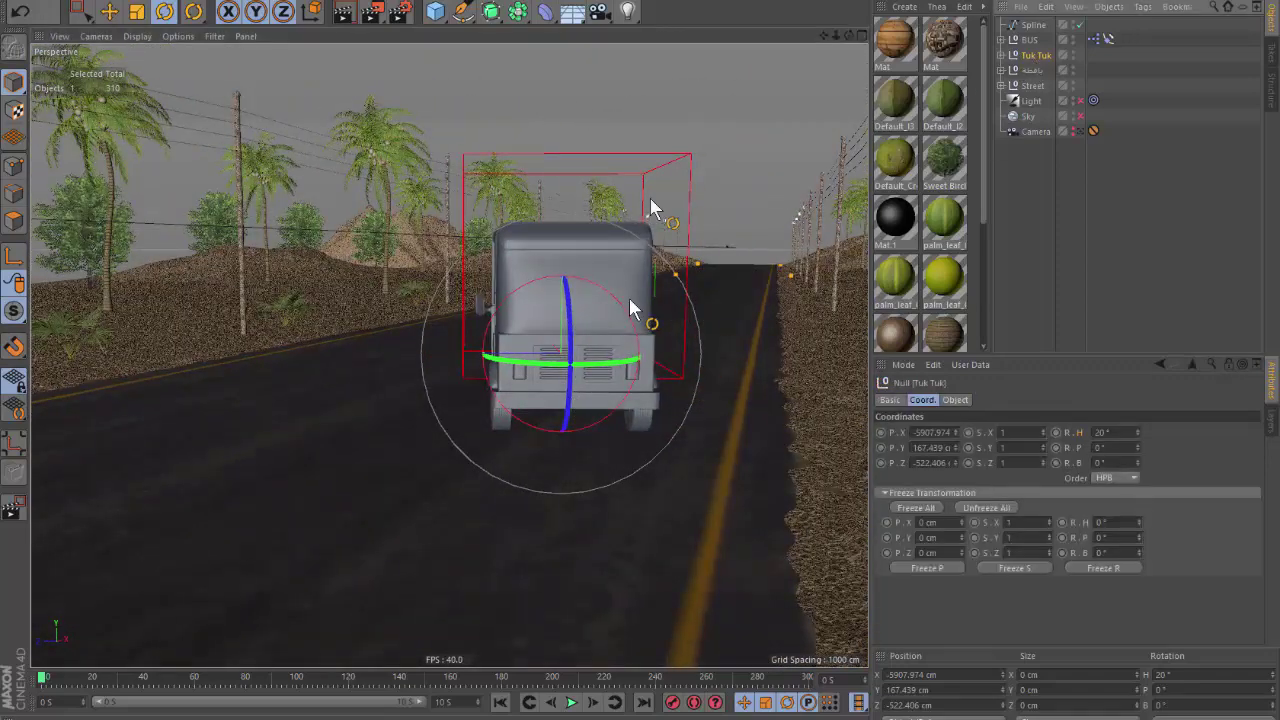
Step: Expand the Tuk Tuk group, select Tuk Tuk Spring, and test its pitch
left_click(1001, 55)
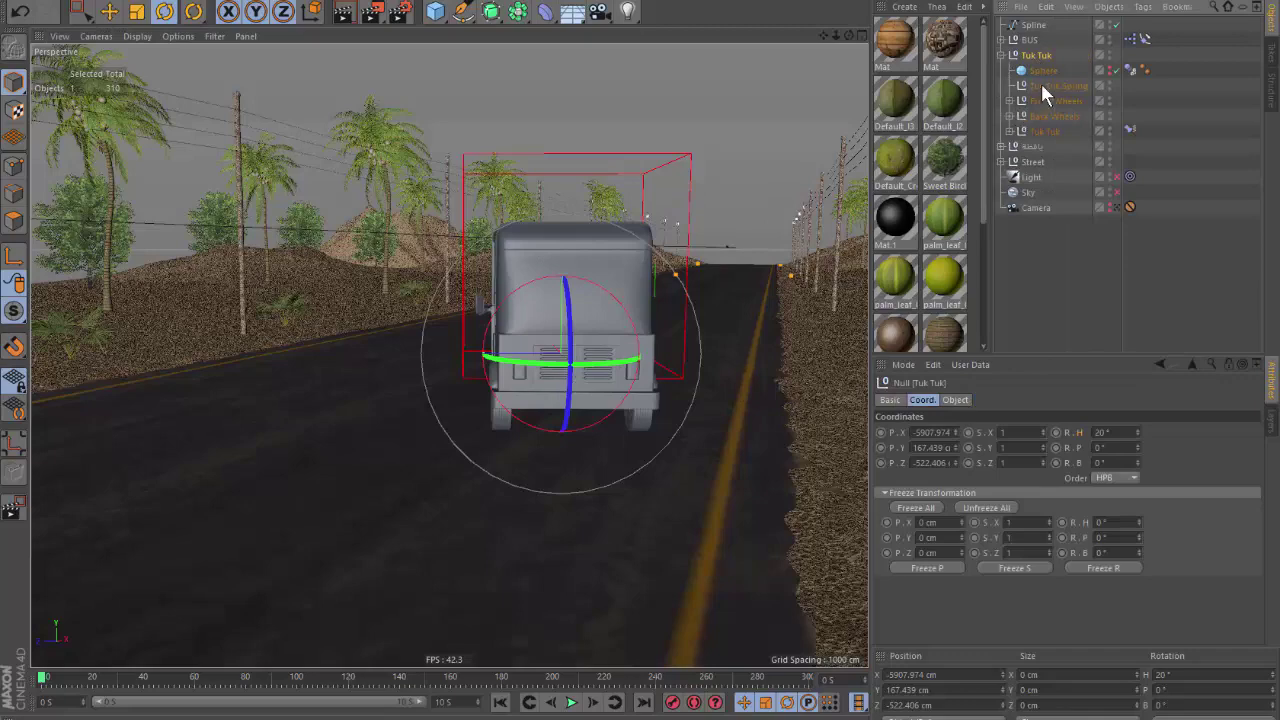
left_click(1041, 85)
left_click_drag(607, 240, 686, 294, "alt")
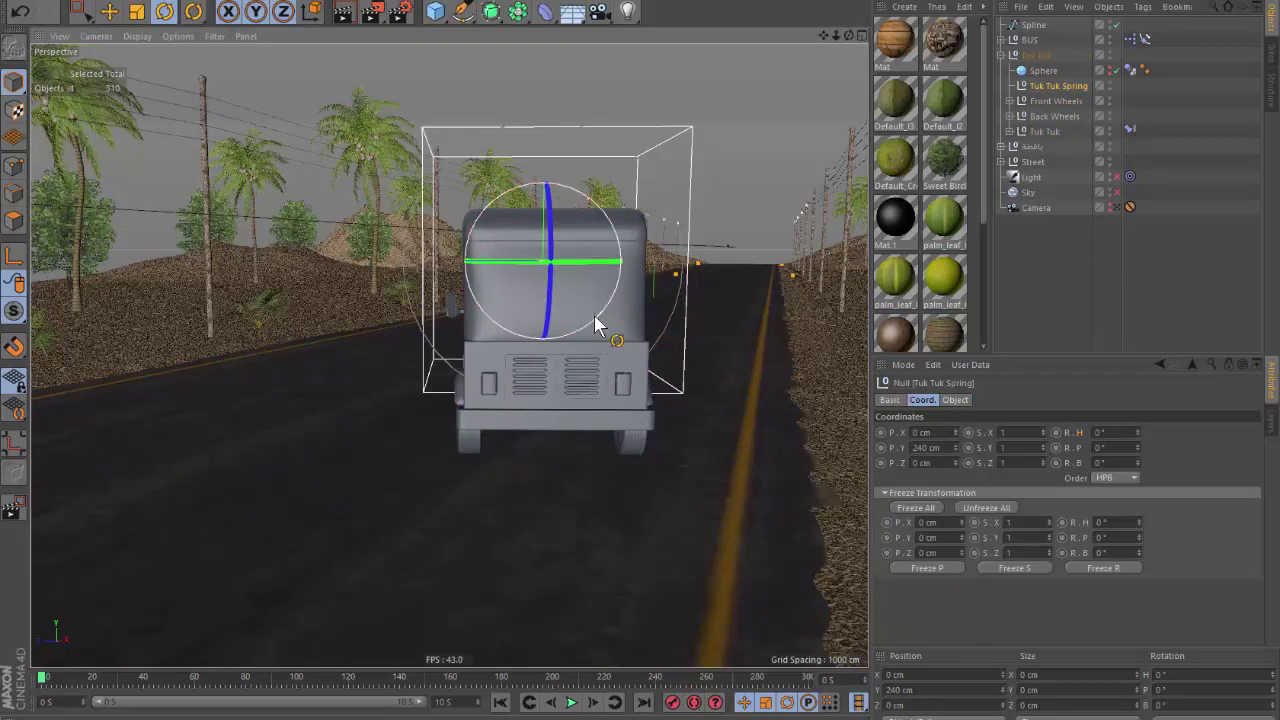
left_click_drag(600, 323, 611, 328, "alt")
mouse_move(1137, 447)
left_mouse_down()
mouse_move(1137, 466)
mouse_move(1137, 451)
left_mouse_up()
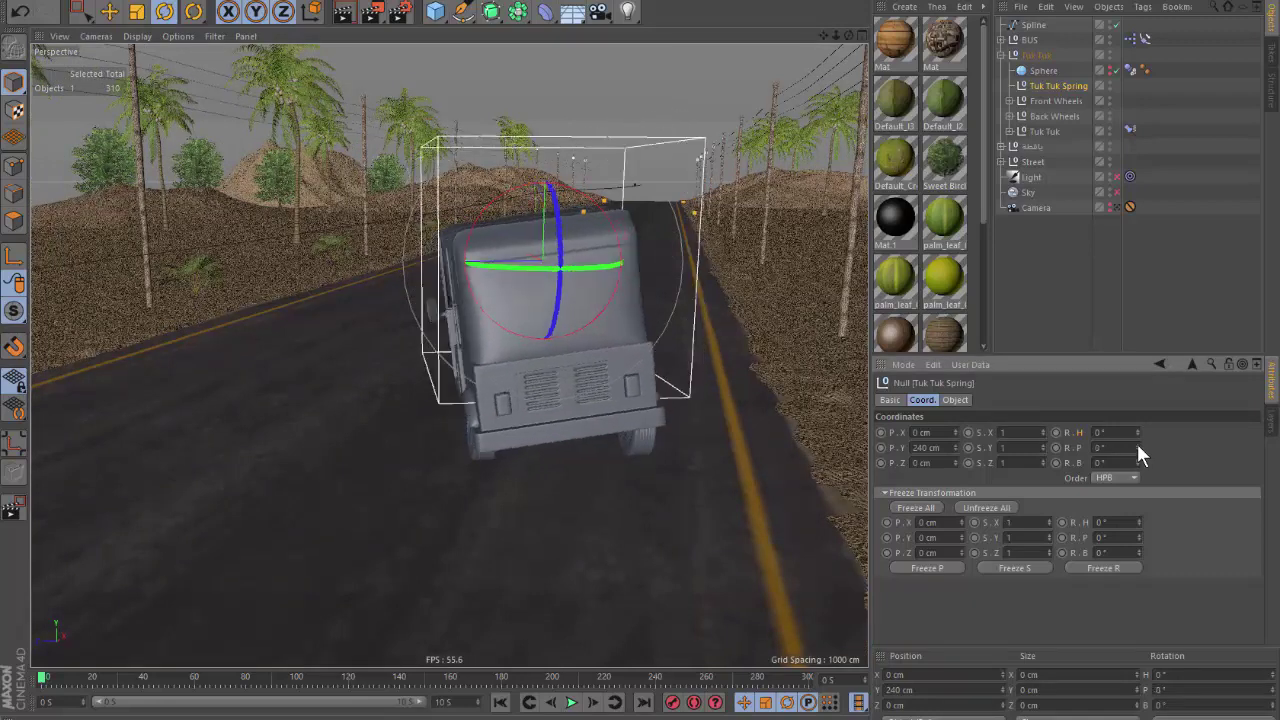
Step: Play the animation preview, then stop it and return to frame 0
left_click(499, 702)
left_click(571, 702)
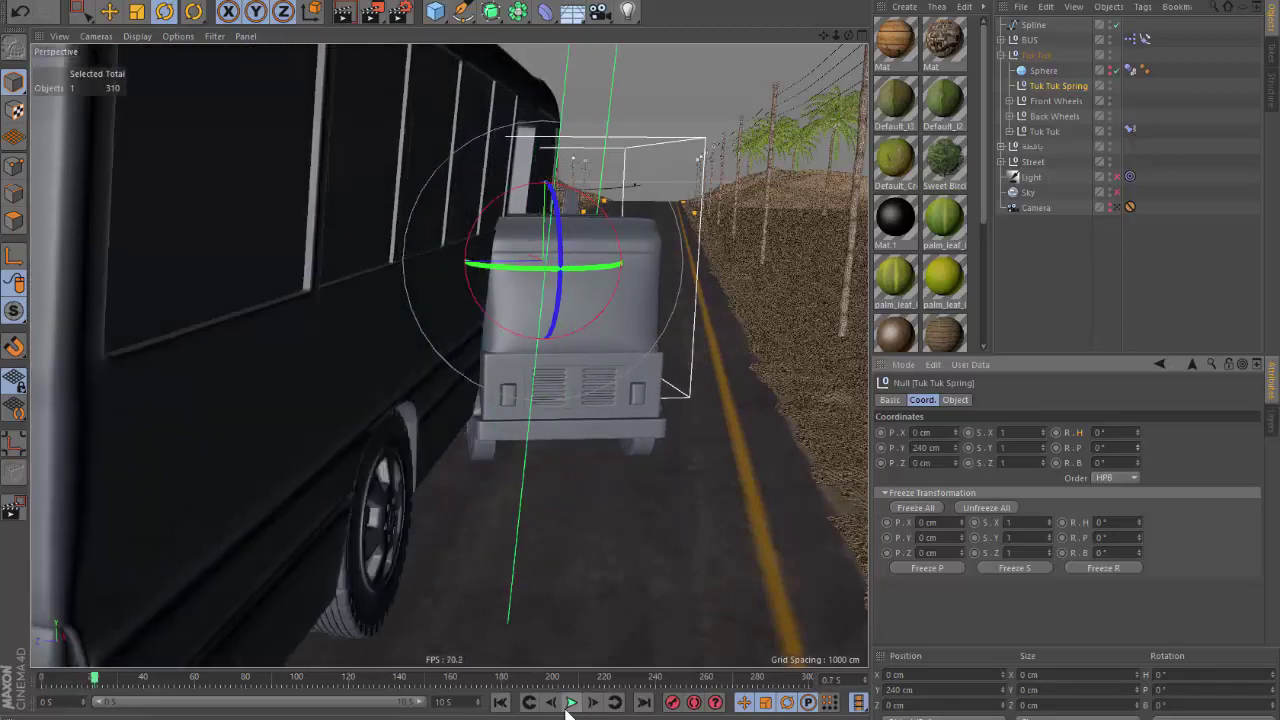
left_click(571, 702)
left_click(499, 702)
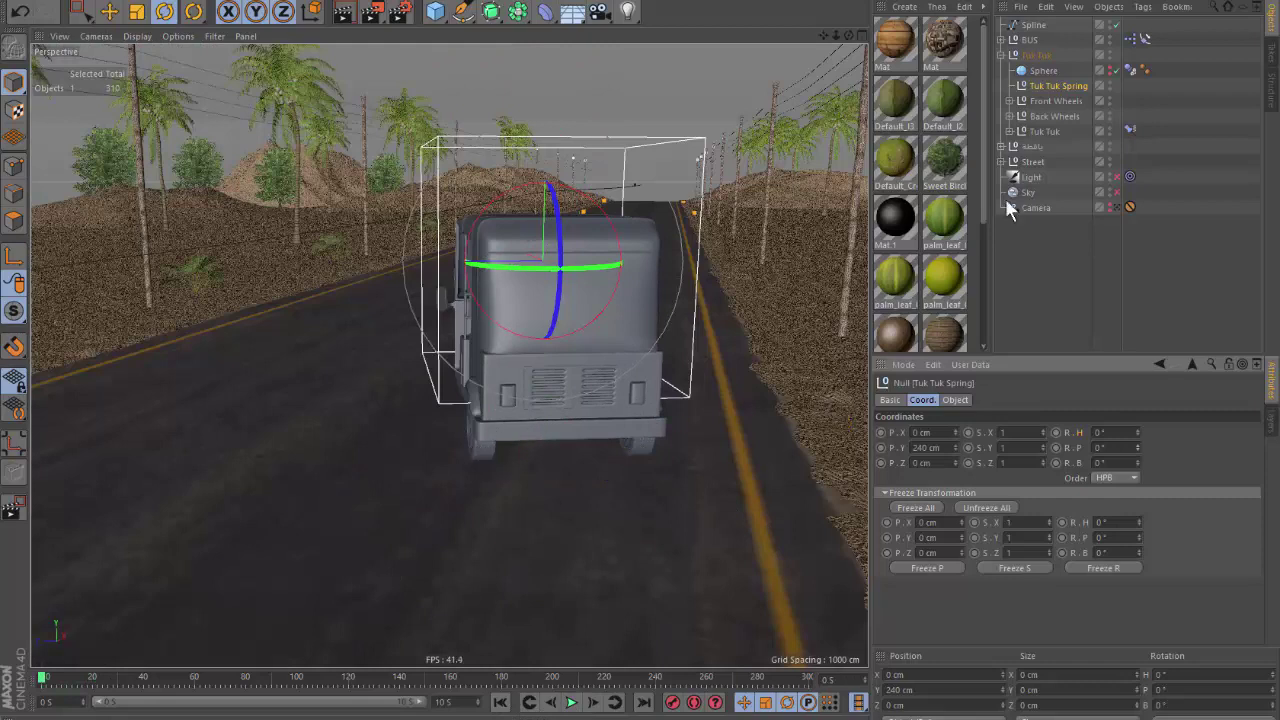
Step: Collapse the Tuk Tuk group and wrap it in a new parent null with Alt+G
left_click(1034, 57)
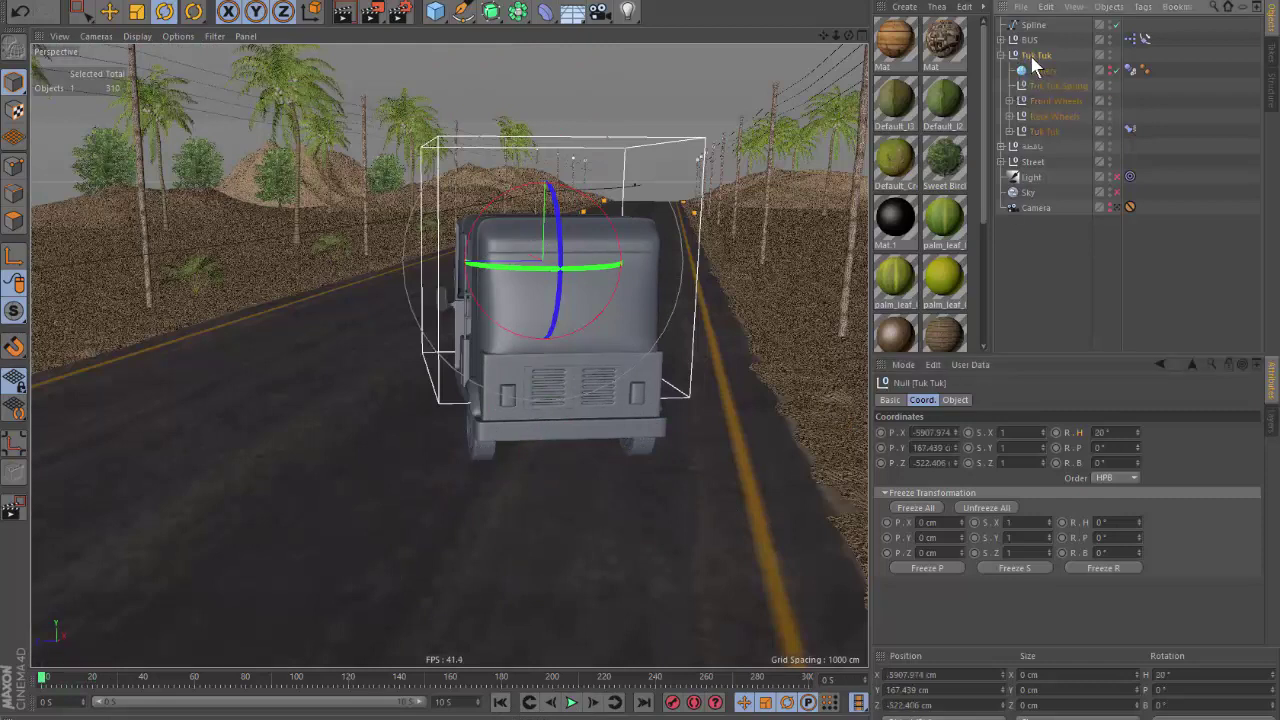
left_click(1036, 130)
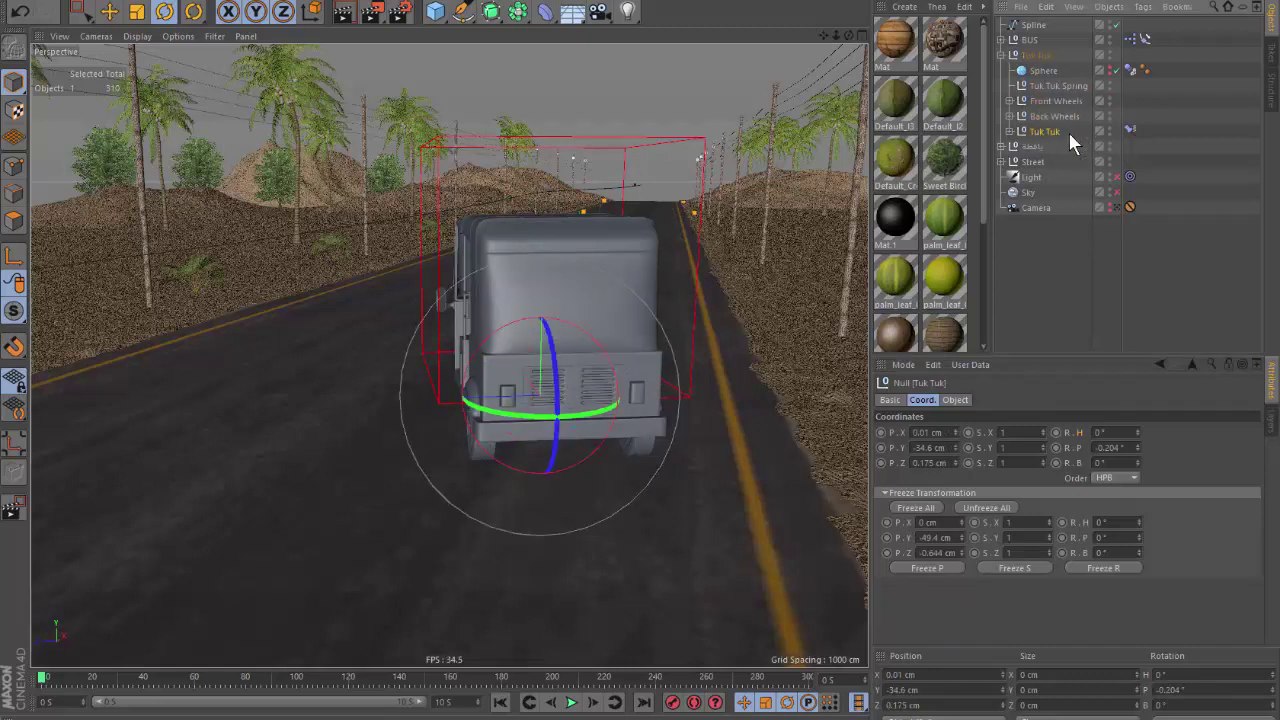
left_click(1034, 55)
left_click(1001, 55)
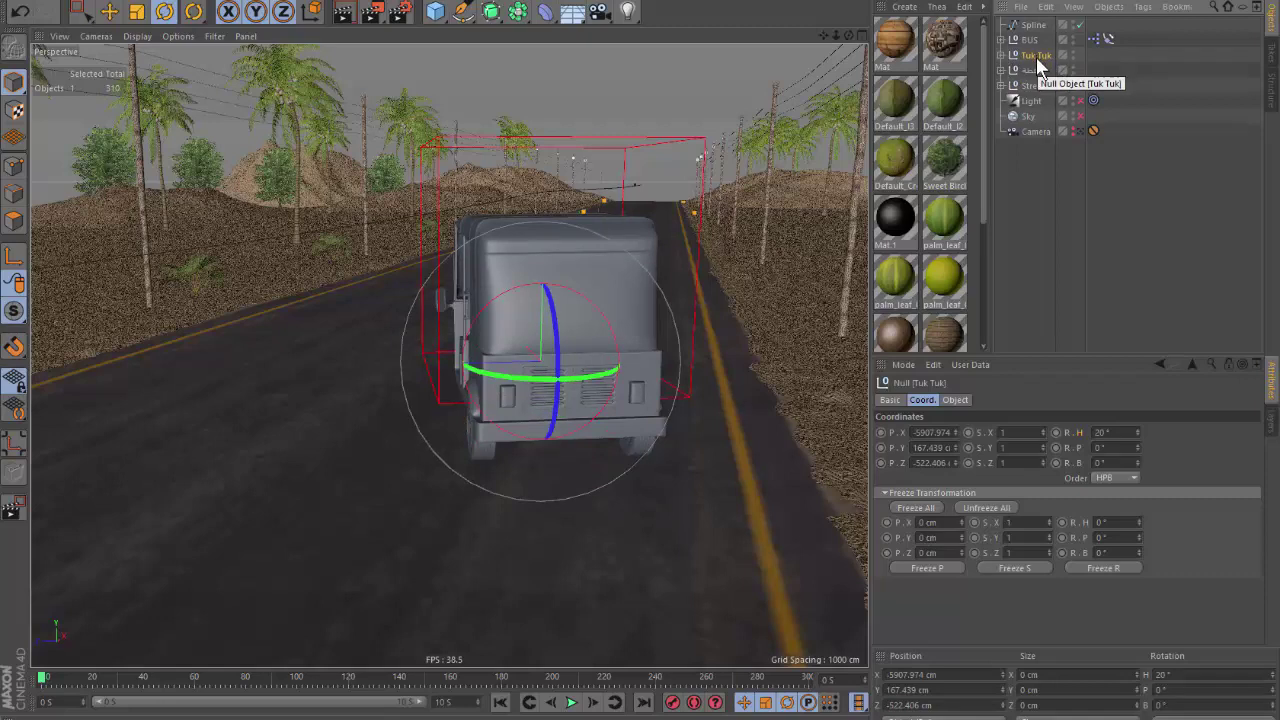
key("alt+g")
Step: Rename the new parent null to 'Tuk Tuk'
double_click(1031, 55)
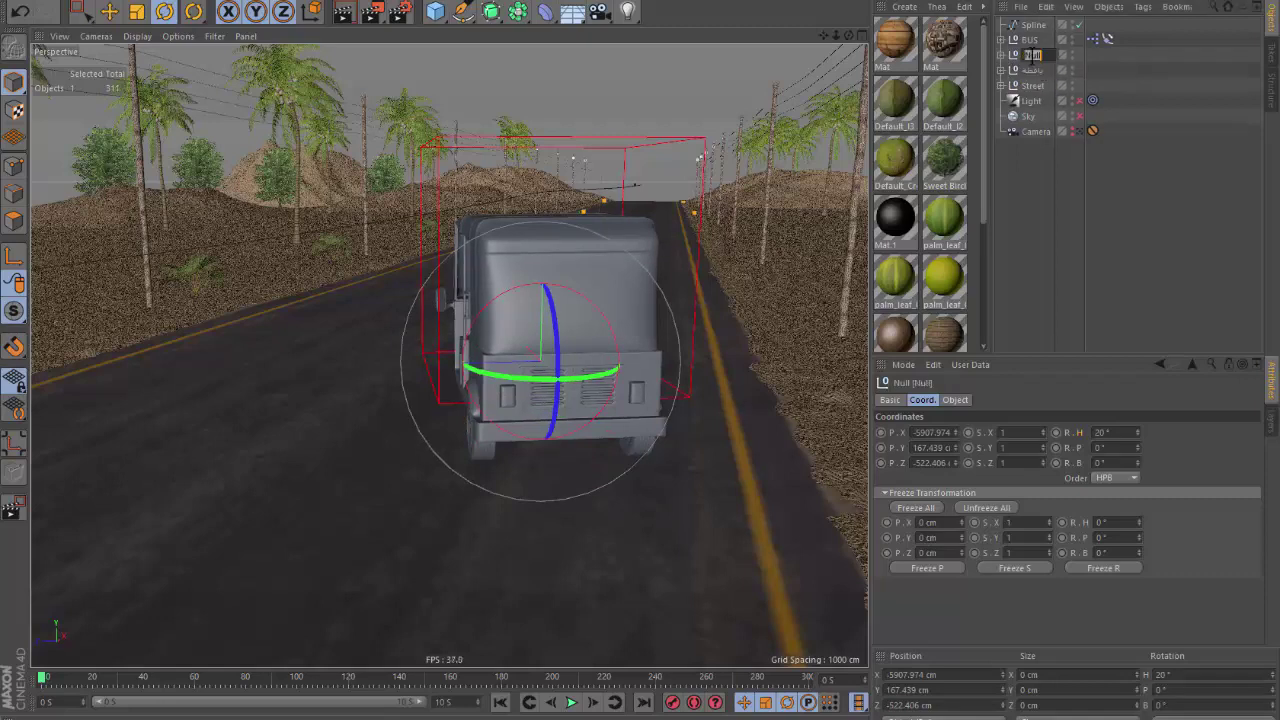
key("Return")
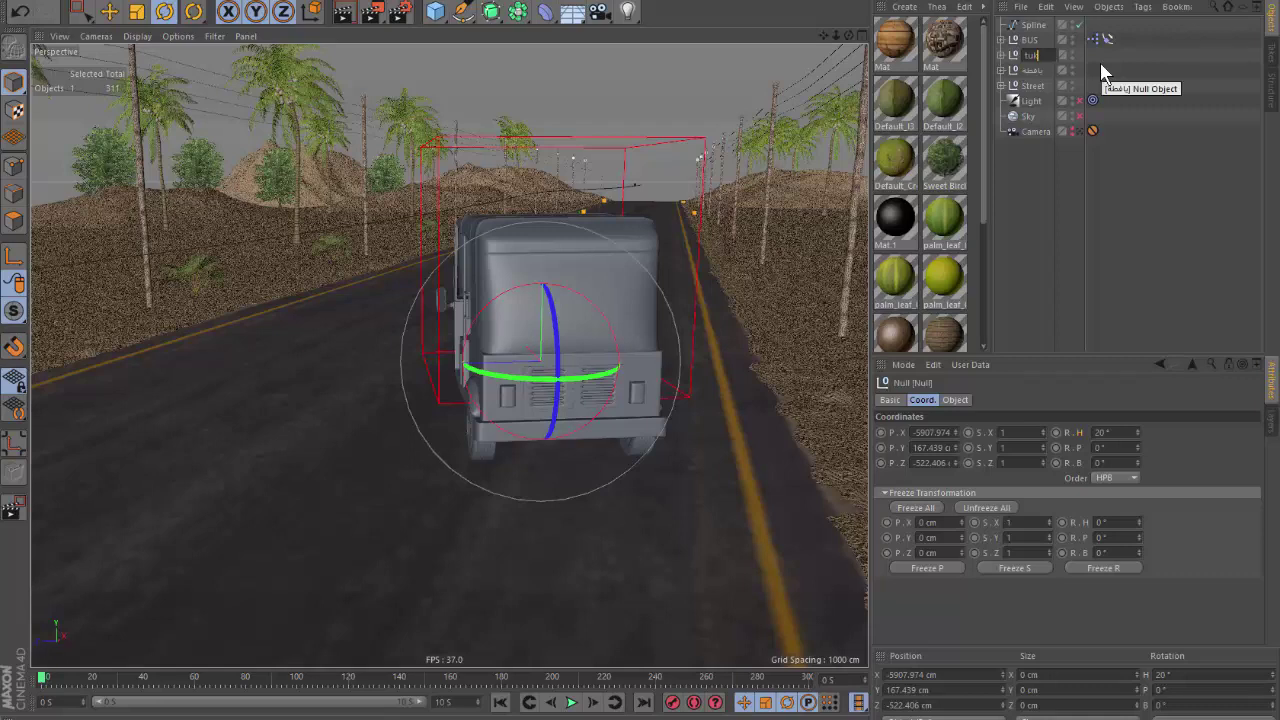
type("tuk")
key("Return")
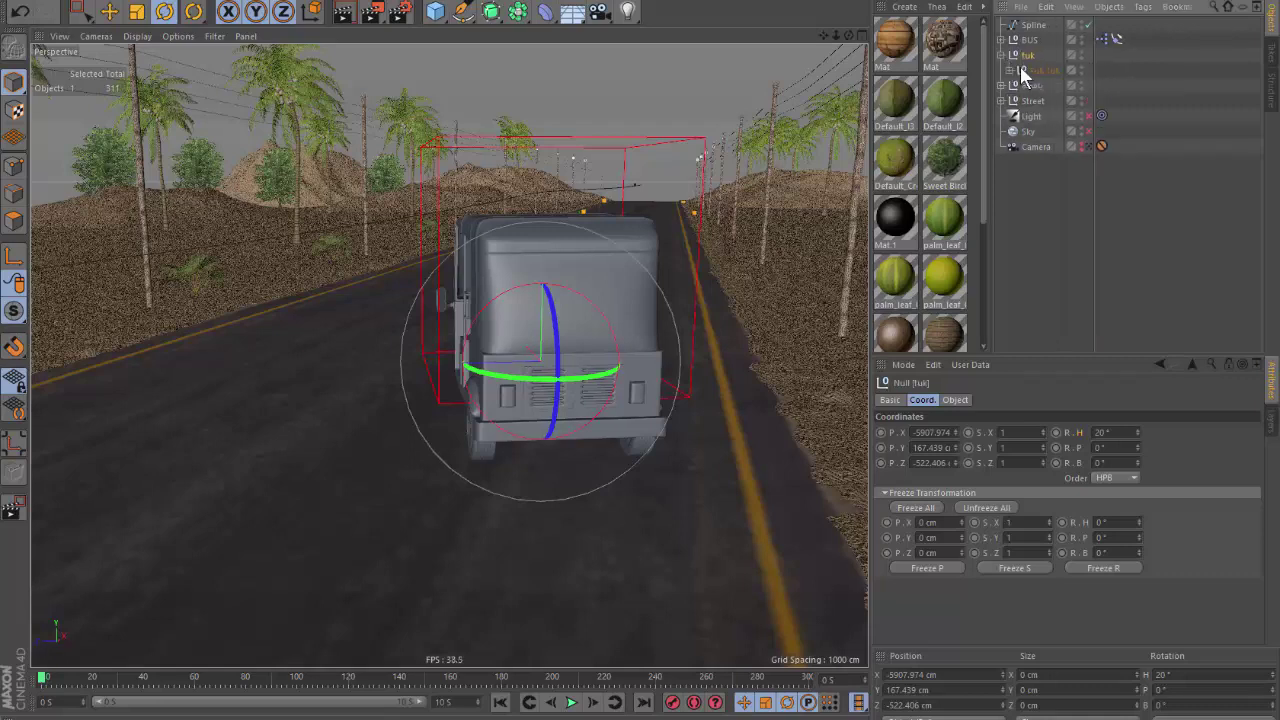
left_click(1001, 55)
key("ctrl+z")
type("Tuk Tuk")
key("Return")
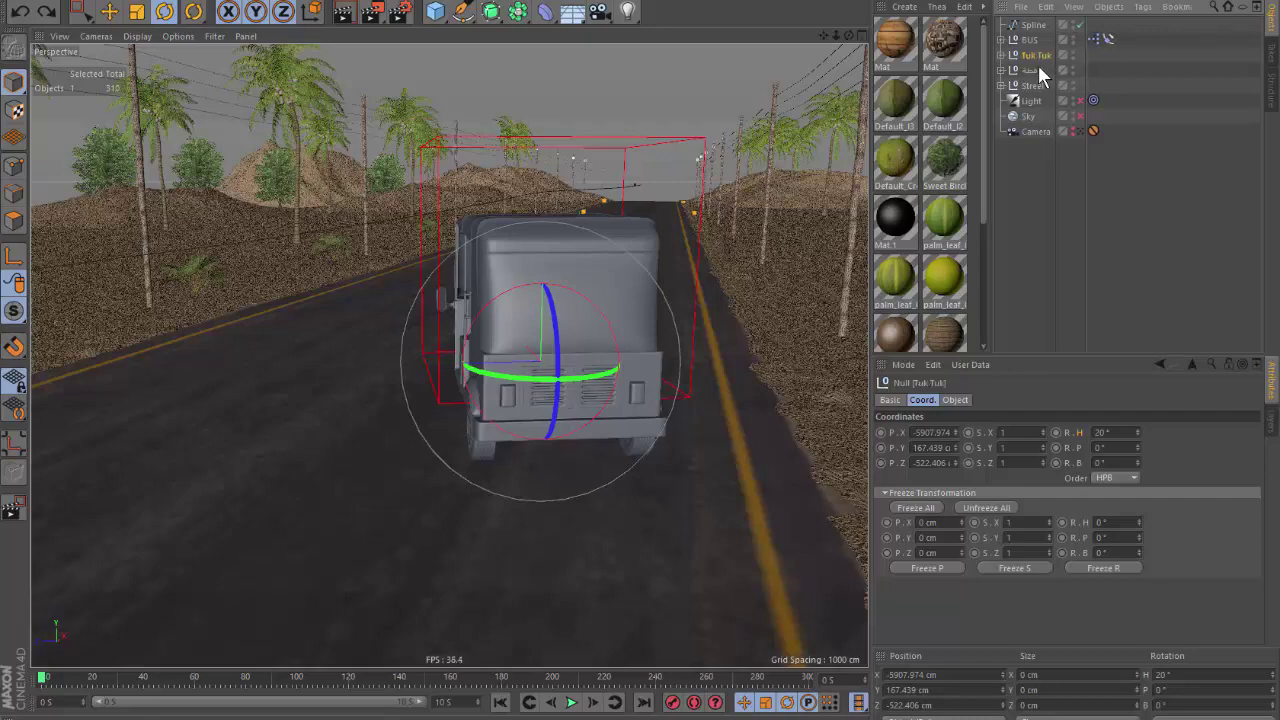
left_click(109, 11)
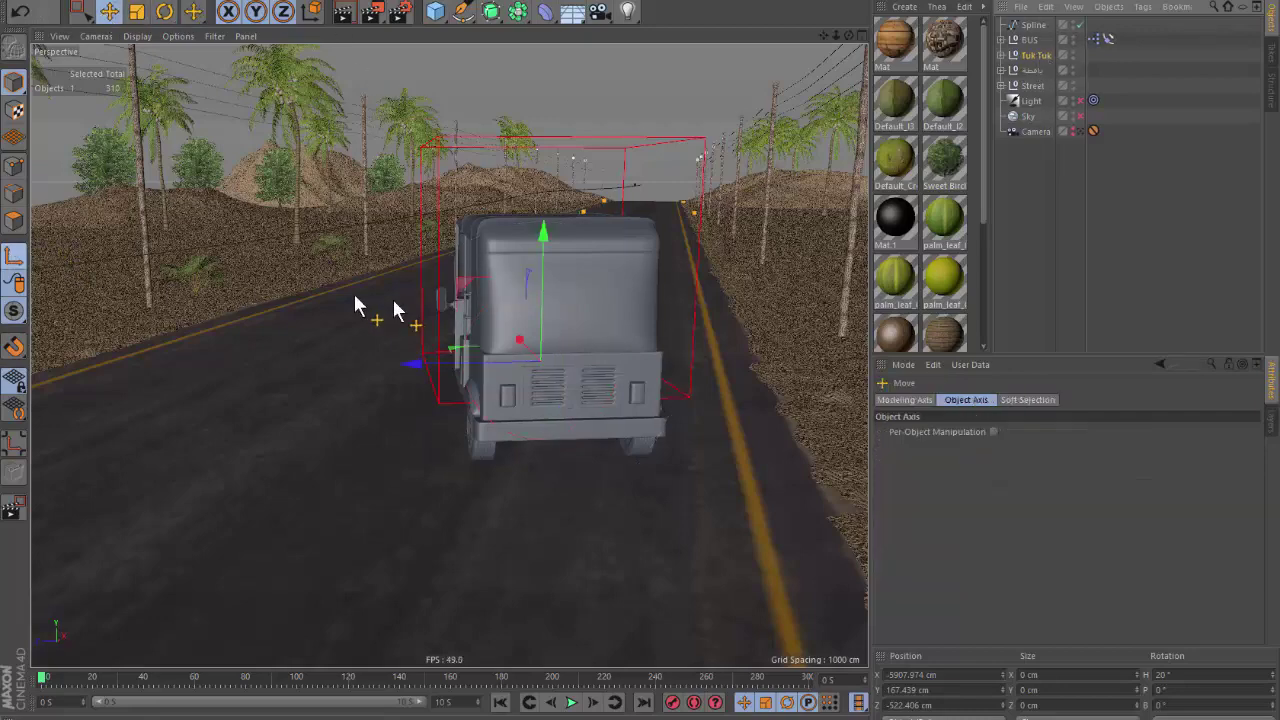
Step: Shift the Tuk Tuk's pivot toward a wheel in top view and lower it toward the wheel bottom
key("F2")
scroll(300, 350, "down", 5)
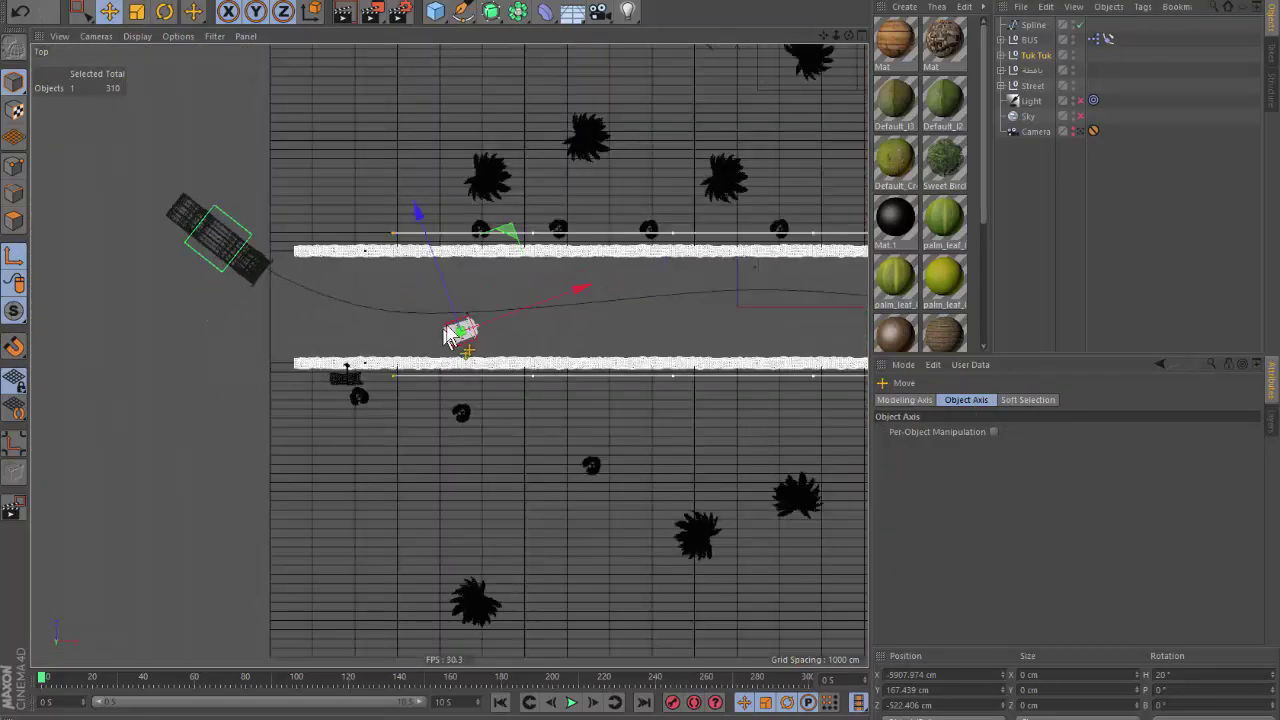
scroll(508, 362, "up", 10)
scroll(508, 362, "up", 5)
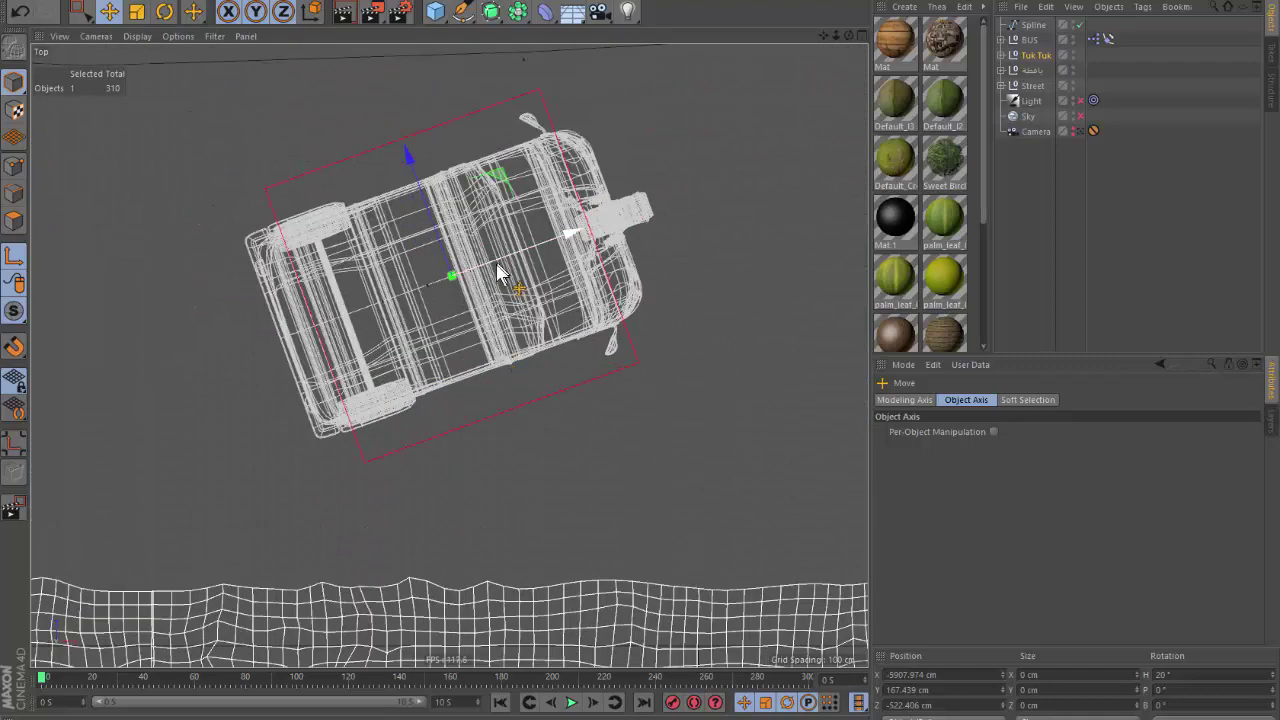
left_click_drag(400, 313, 362, 380)
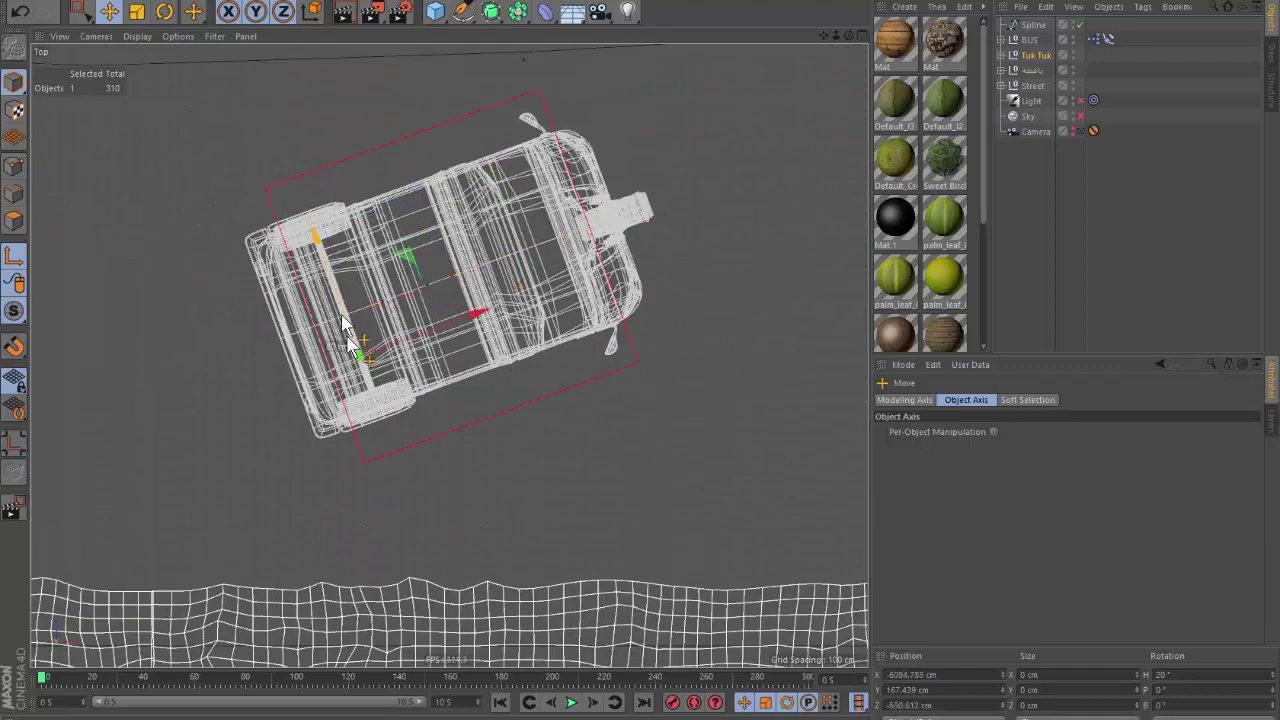
key("F1")
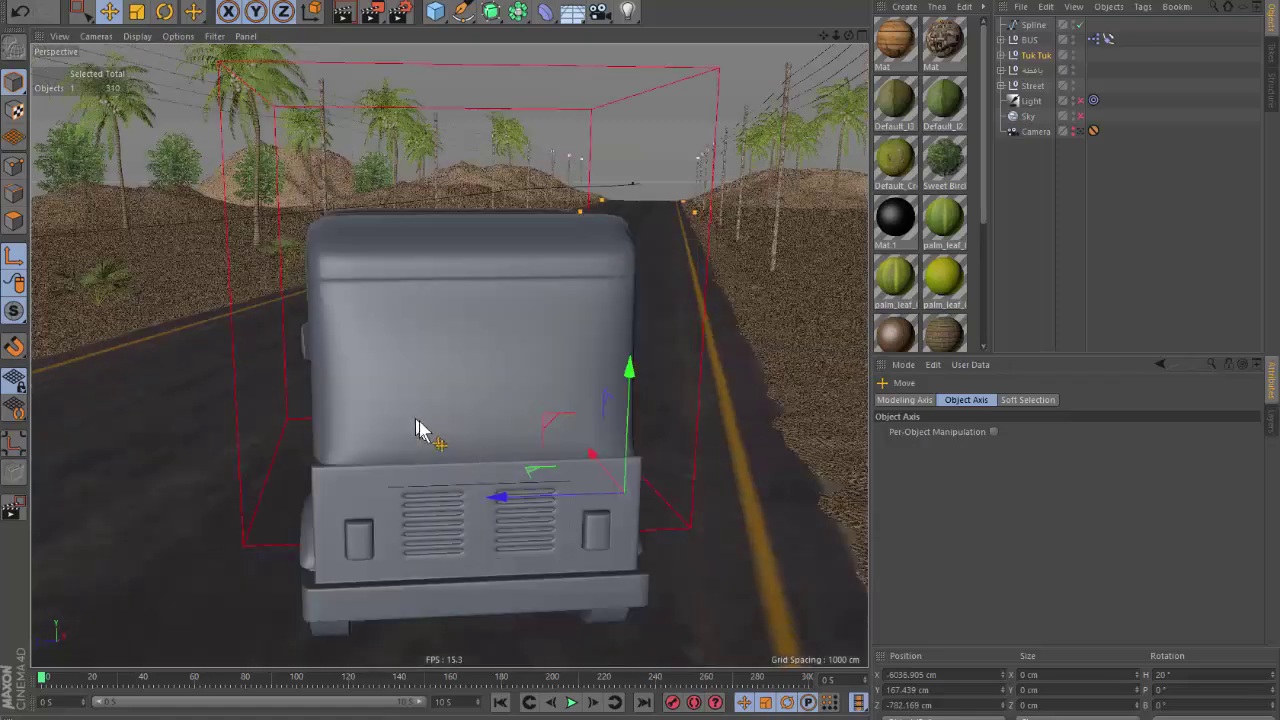
mouse_move(557, 495)
left_mouse_down("alt")
mouse_move(506, 503)
mouse_move(409, 300)
left_mouse_up("alt")
scroll(409, 300, "up", 3)
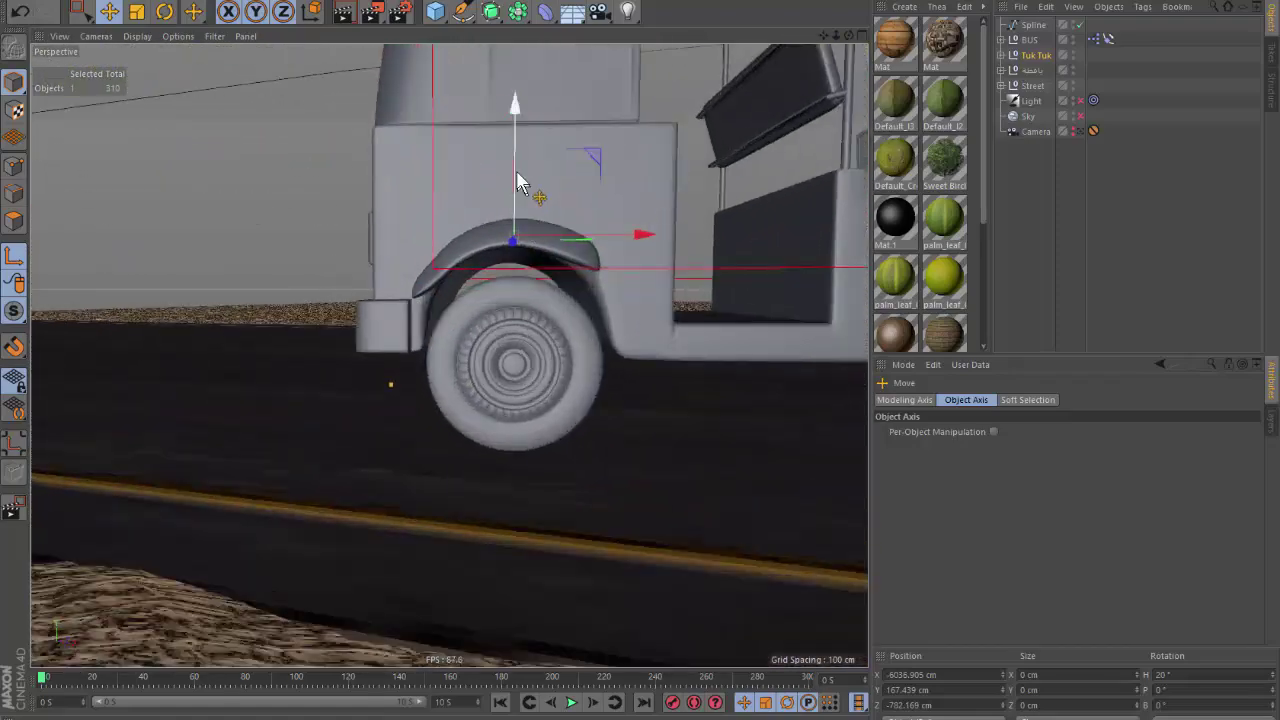
mouse_move(517, 265)
left_mouse_down()
mouse_move(531, 493)
mouse_move(600, 478)
mouse_move(491, 466)
mouse_move(551, 457)
mouse_move(518, 434)
mouse_move(517, 463)
mouse_move(560, 463)
left_mouse_up()
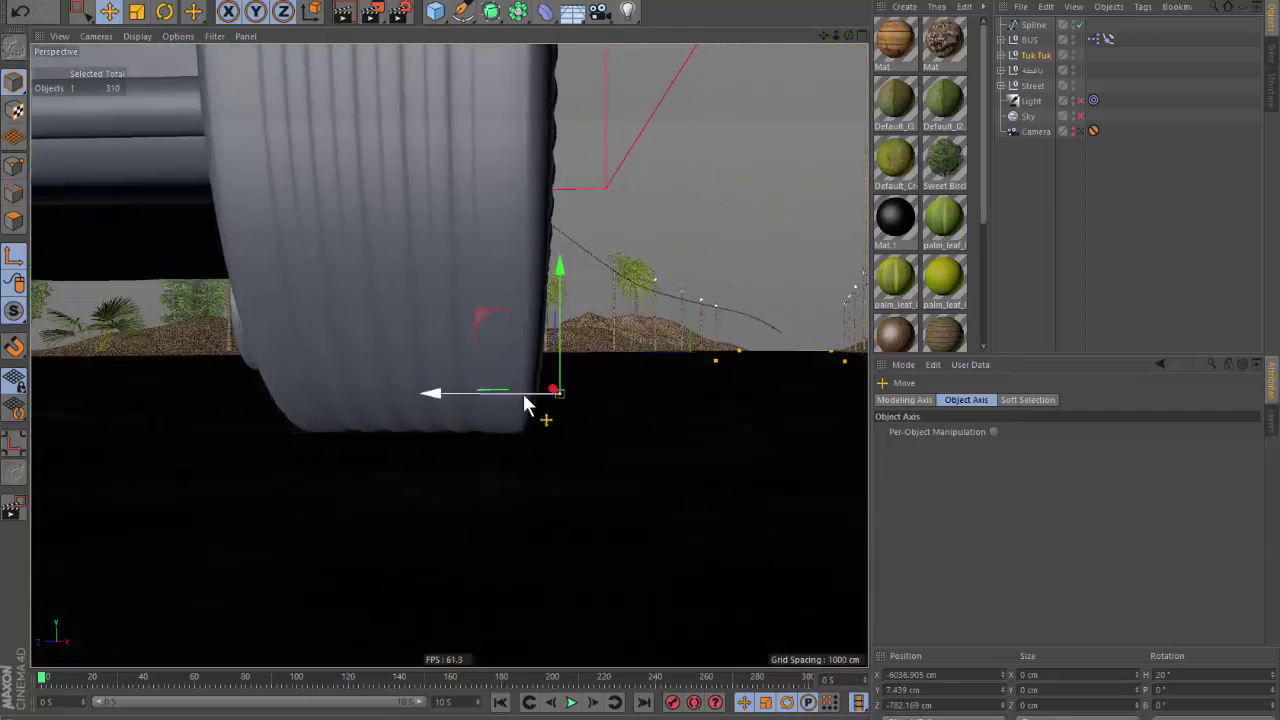
Step: Slide the pivot 30 cm onto the wheel's ground contact and test-tilt around it
left_click_drag(529, 395, 401, 404)
left_click_drag(459, 445, 480, 440, "alt")
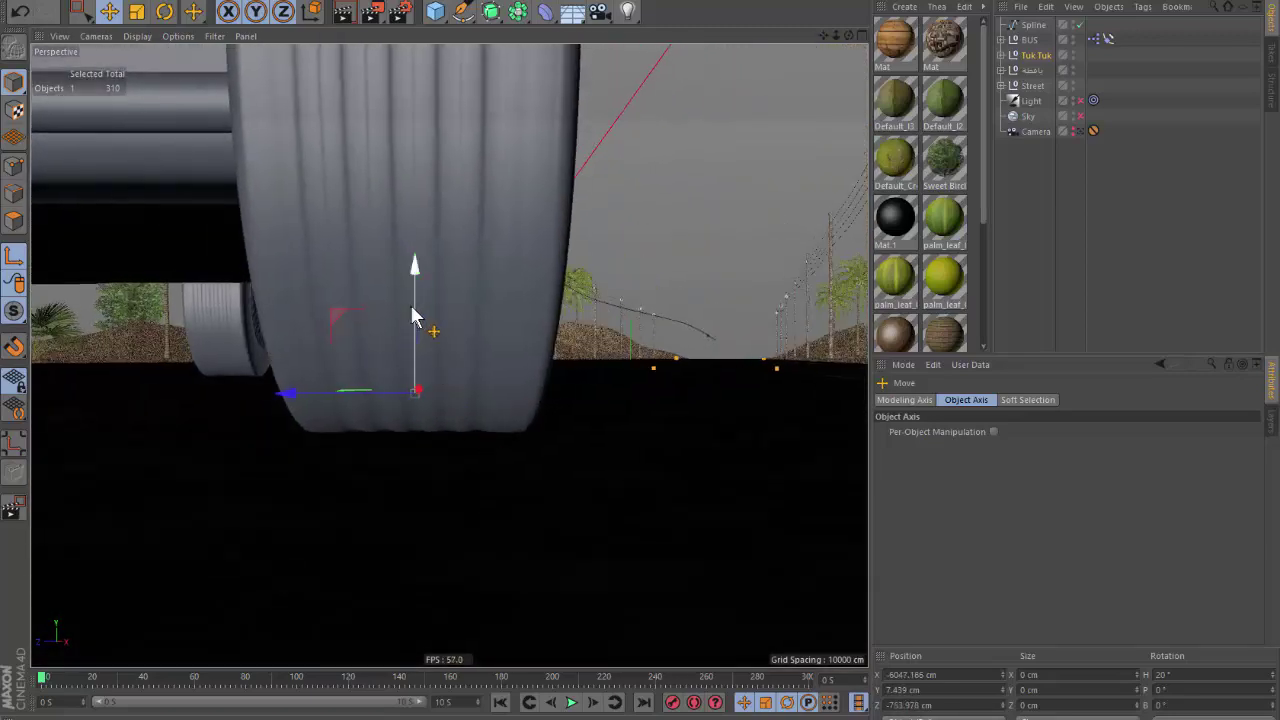
mouse_move(415, 325)
left_mouse_down()
mouse_move(418, 350)
mouse_move(472, 343)
mouse_move(647, 381)
mouse_move(466, 414)
mouse_move(571, 400)
mouse_move(57, 300)
left_mouse_up()
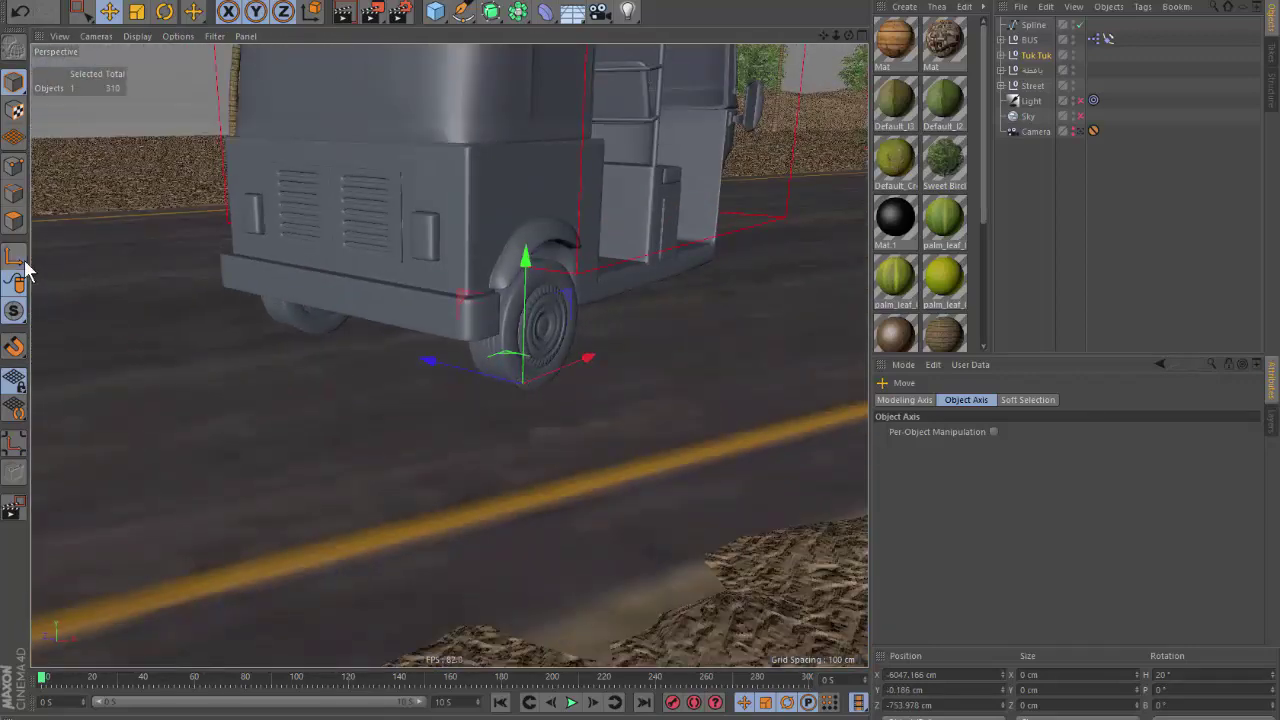
mouse_move(224, 232)
left_mouse_down("alt")
mouse_move(428, 363)
mouse_move(300, 250)
left_mouse_up("alt")
left_click(165, 12)
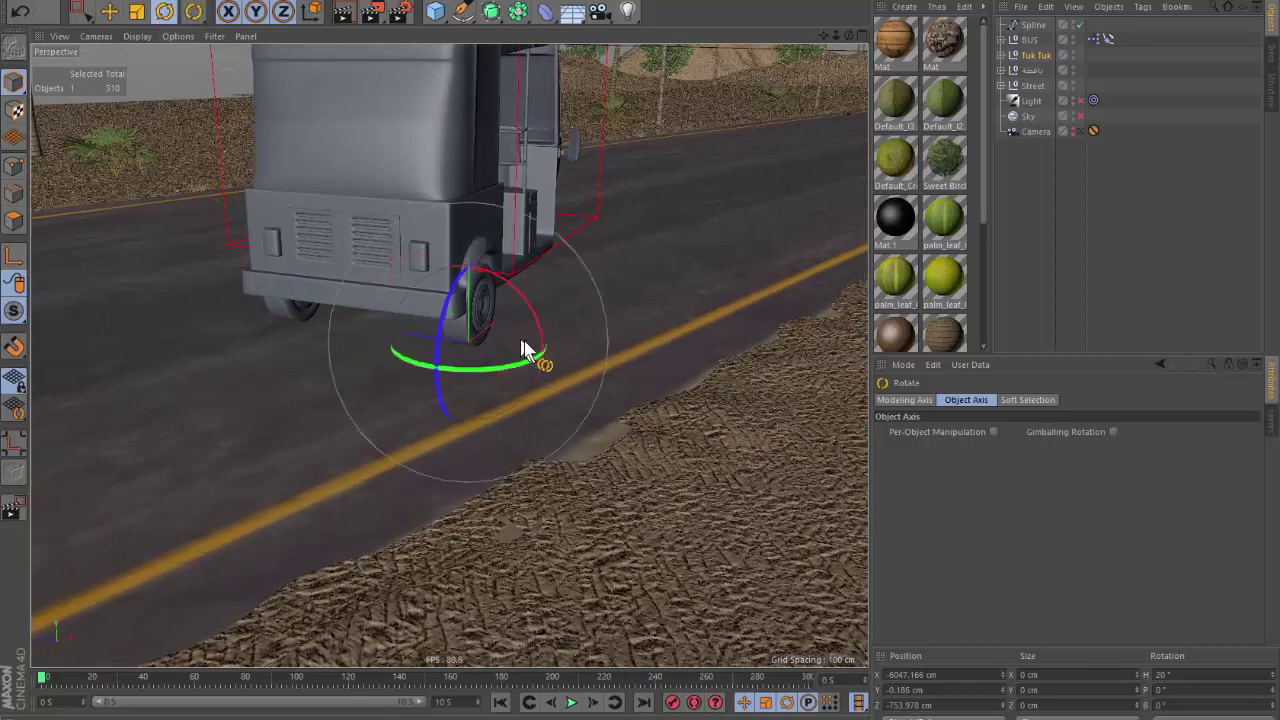
mouse_move(529, 349)
left_mouse_down("alt")
mouse_move(532, 300)
mouse_move(553, 325)
left_mouse_up("alt")
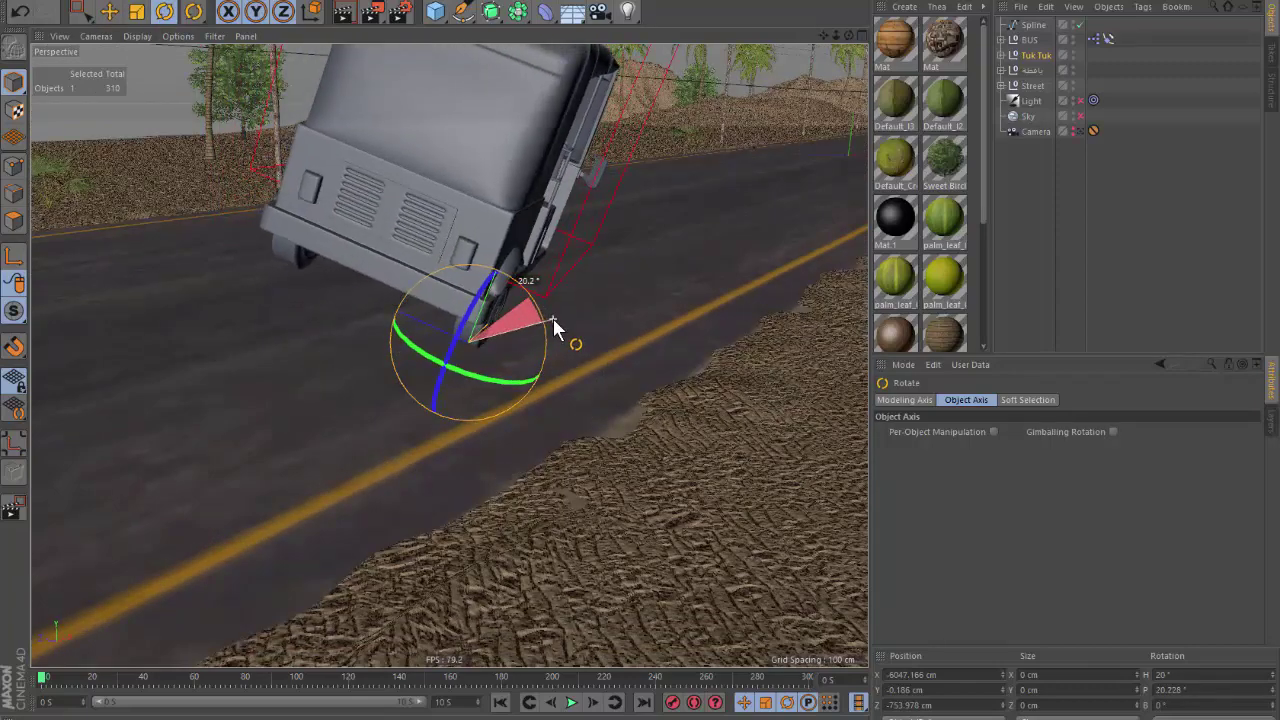
key("ctrl+z")
Step: Group the Tuk Tuk null under a new null named 'Tuk'
left_click(1040, 52)
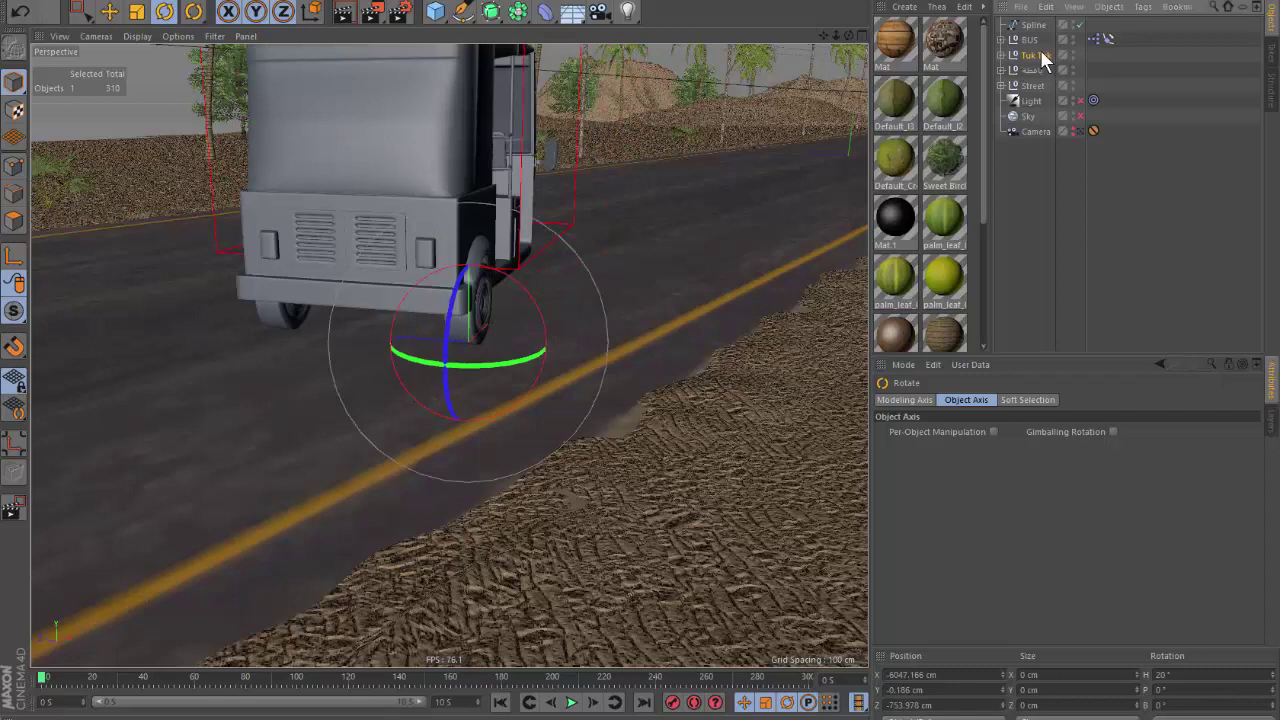
key("alt+g")
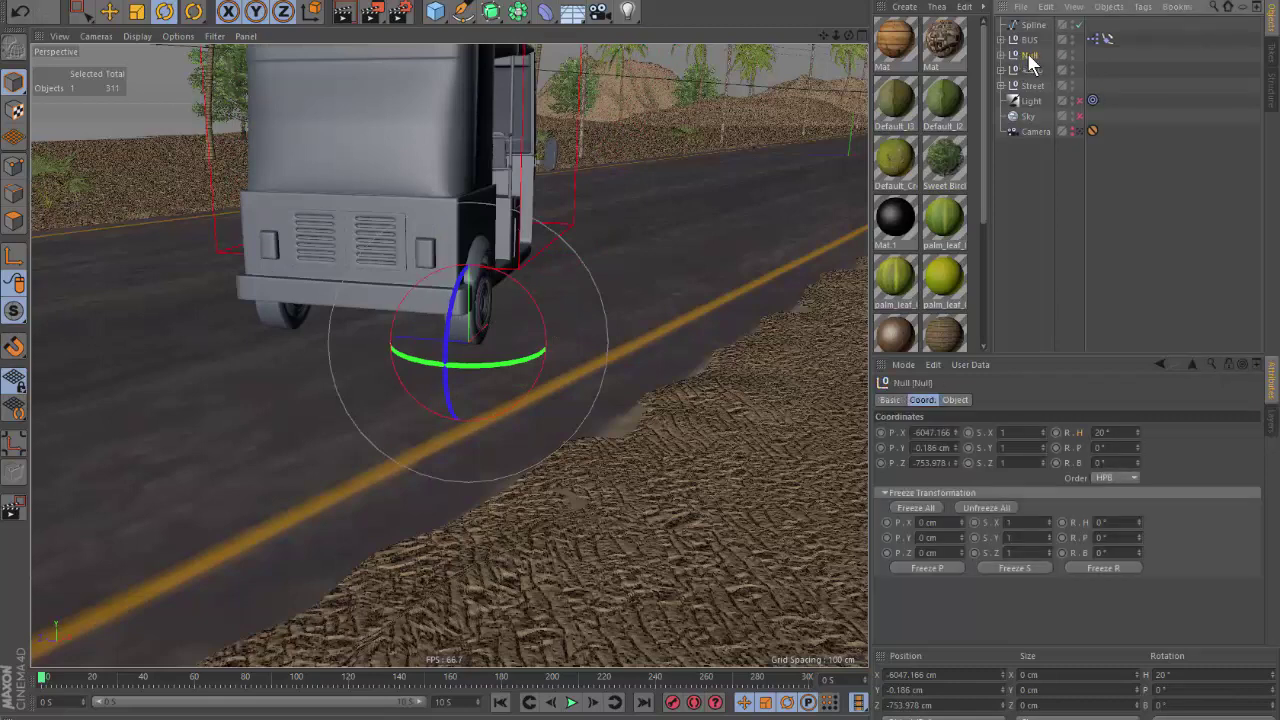
double_click(1033, 55)
type("uk")
key("Return")
left_click(1001, 55)
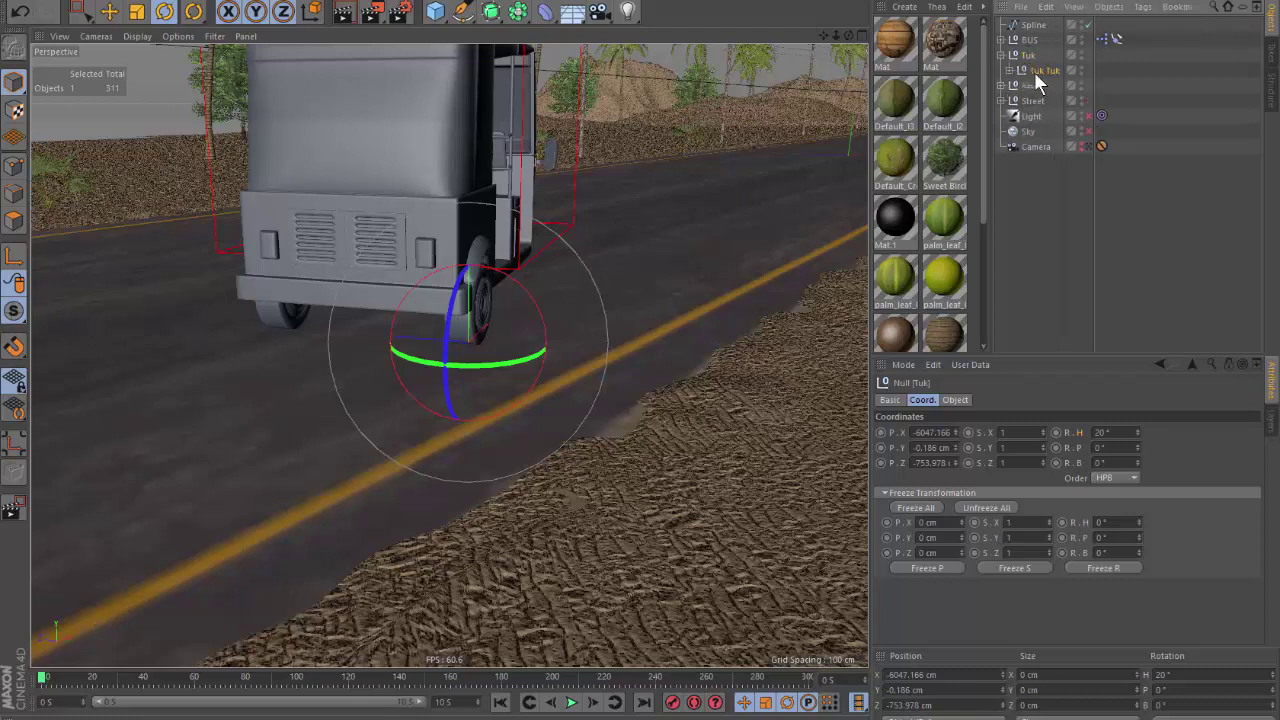
left_click(1033, 69)
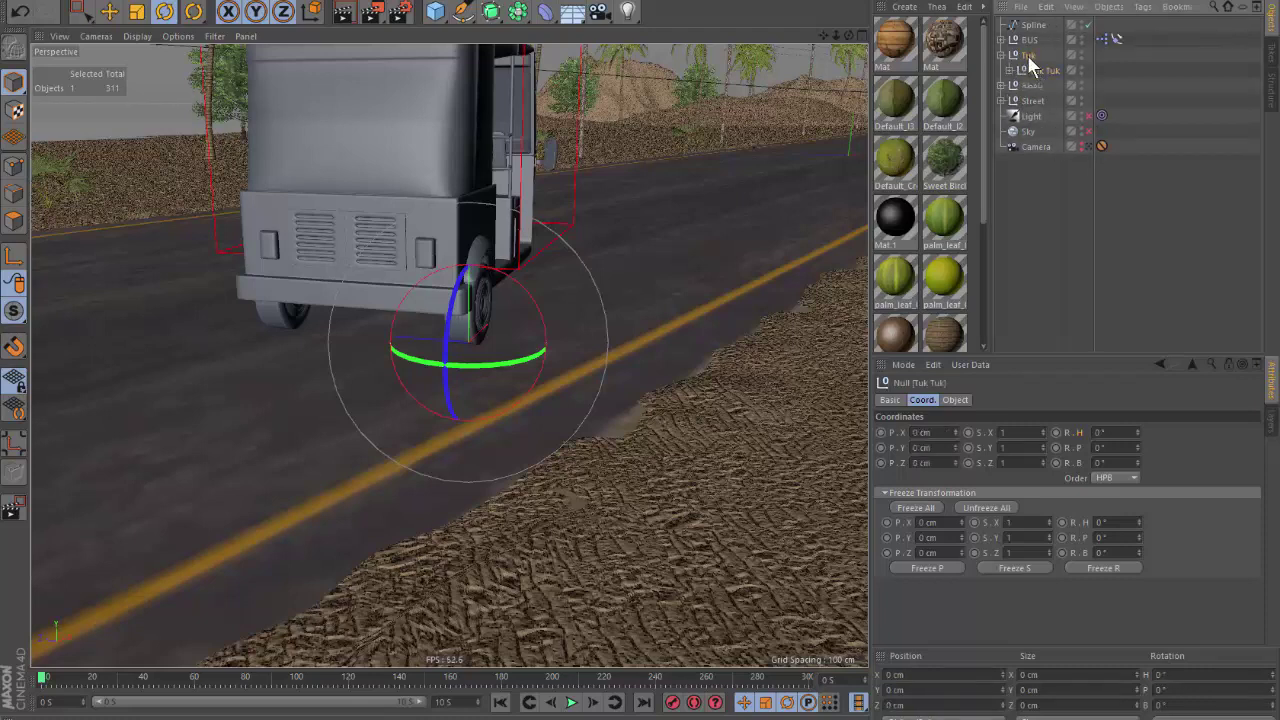
left_click(1027, 54)
Step: Shift the Tuk null's axis 340 cm along the vehicle and test-tilt the tuk tuk
left_click(109, 11)
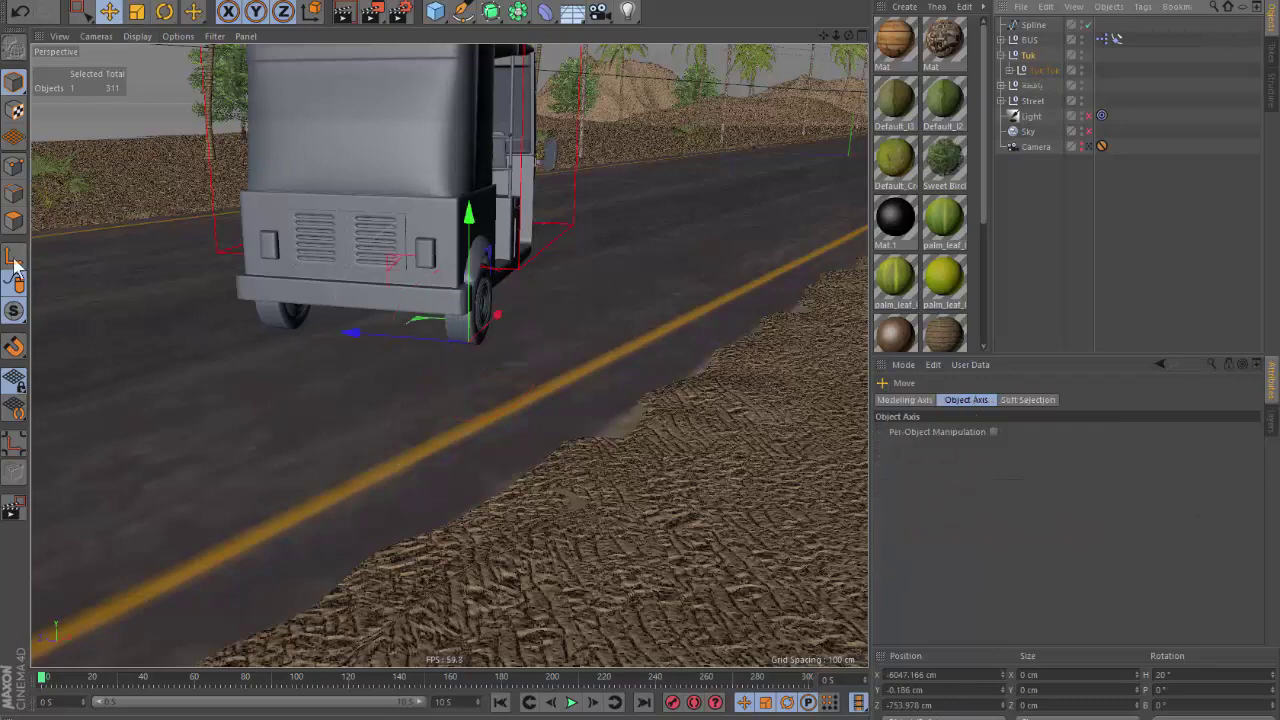
left_click(13, 260)
mouse_move(434, 349)
left_mouse_down()
mouse_move(238, 333)
mouse_move(511, 363)
mouse_move(392, 327)
mouse_move(390, 268)
mouse_move(410, 285)
left_mouse_up()
key("r")
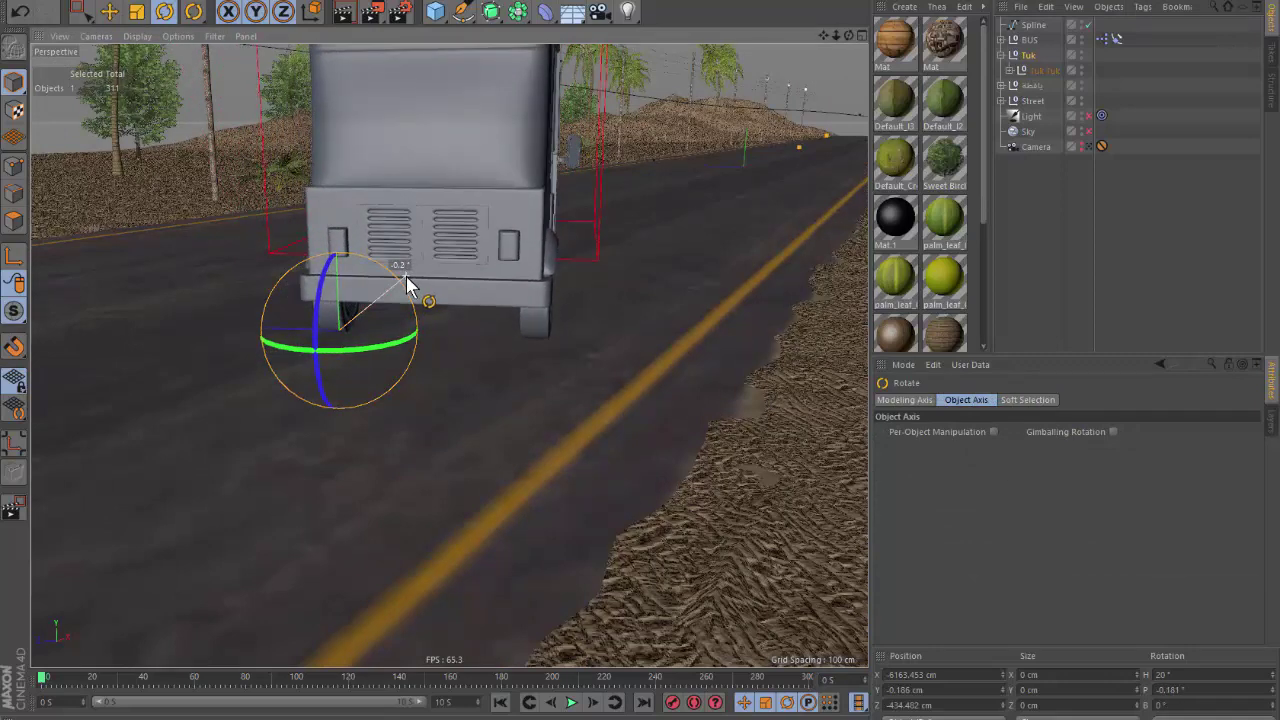
left_click(1040, 72)
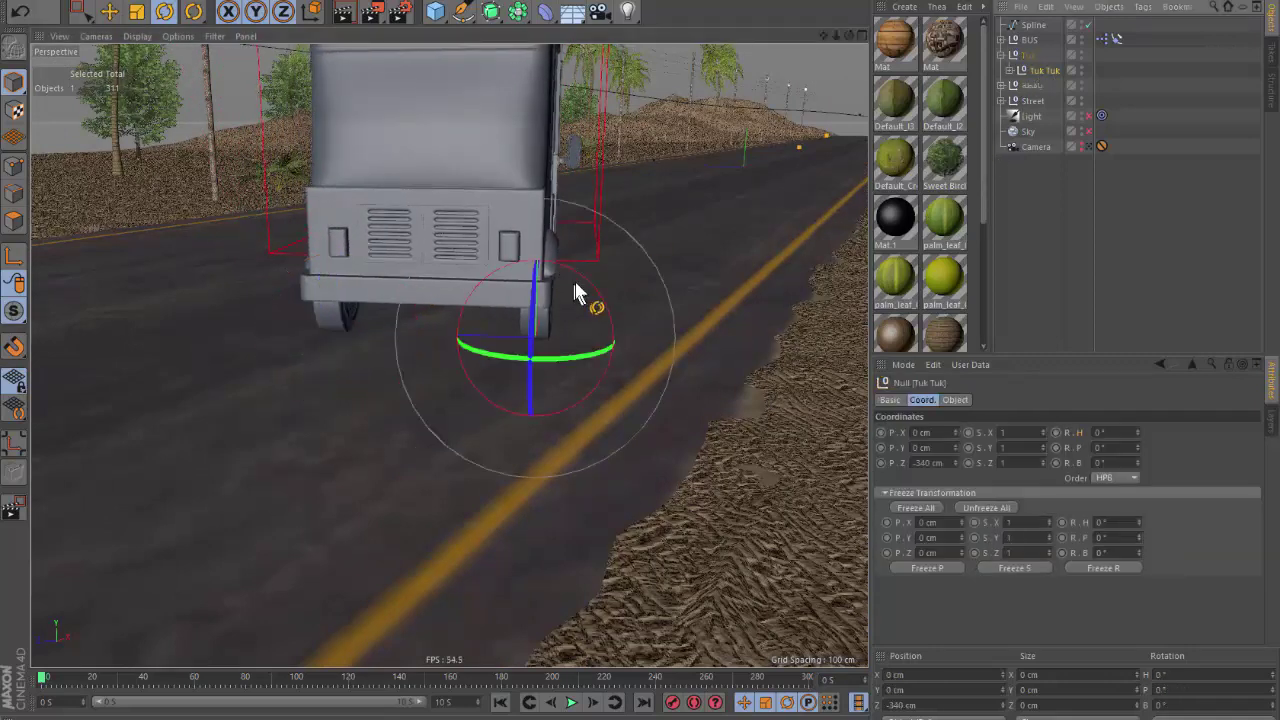
left_click_drag(586, 288, 586, 277)
key("ctrl+z")
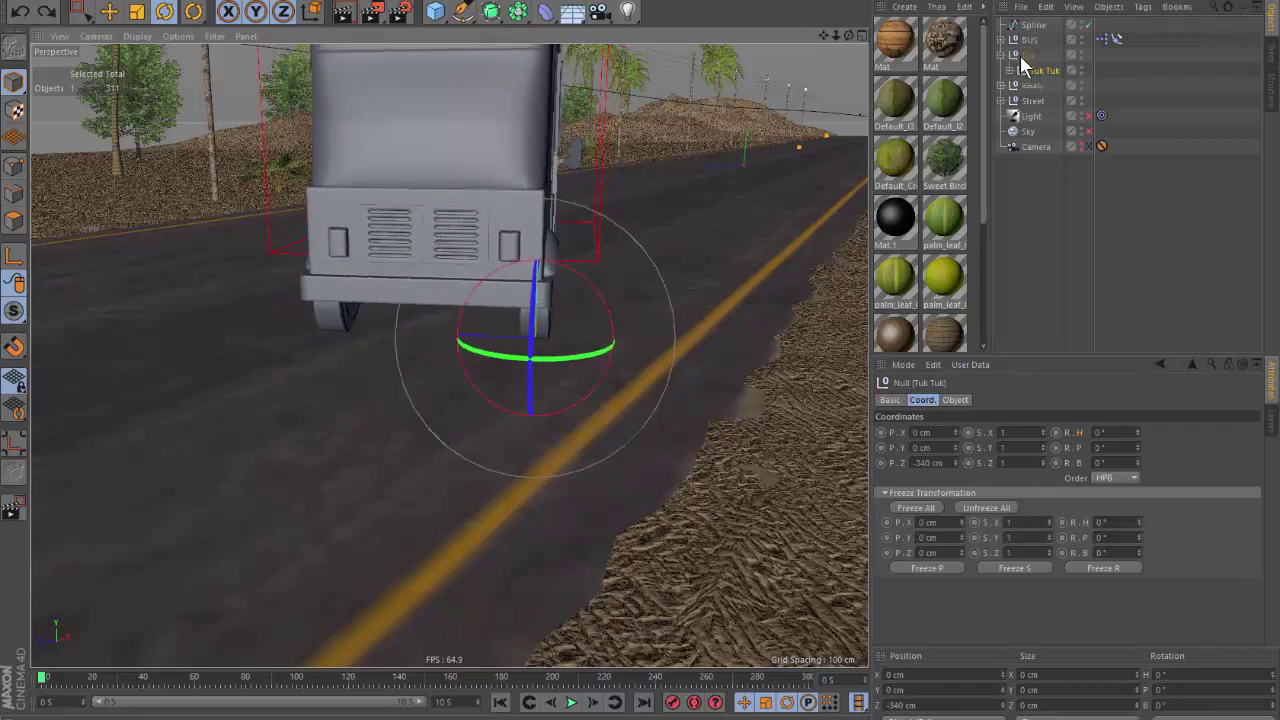
left_click(1026, 55)
Step: Test-lift the Tuk null, then wrap it in another new null
scroll(586, 243, "down", 2)
left_click(109, 11)
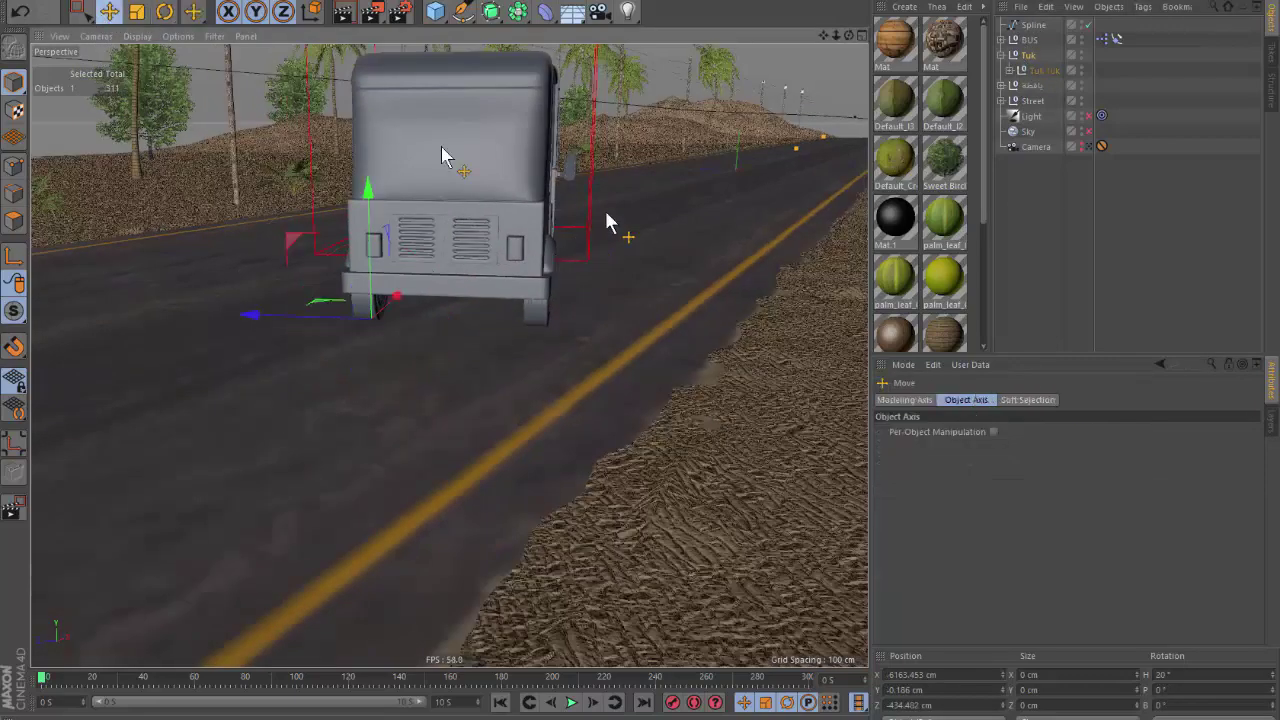
left_click_drag(486, 309, 586, 237)
key("ctrl+z")
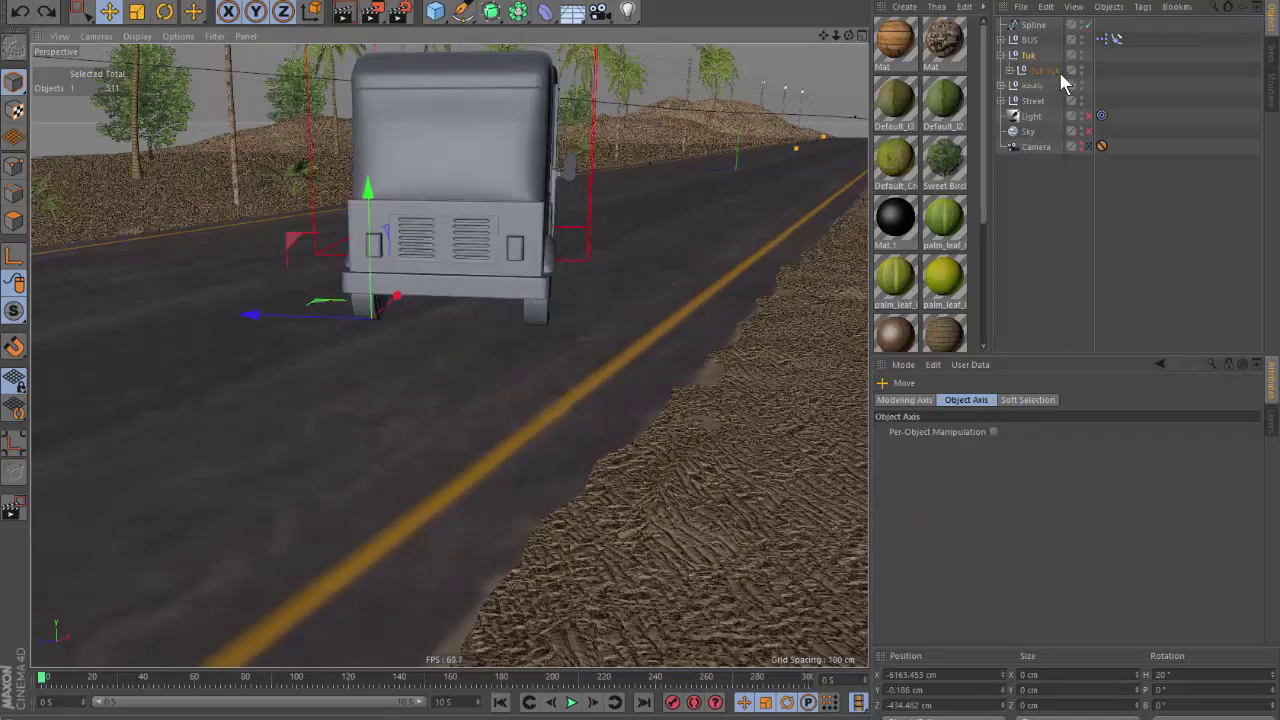
key("alt+g")
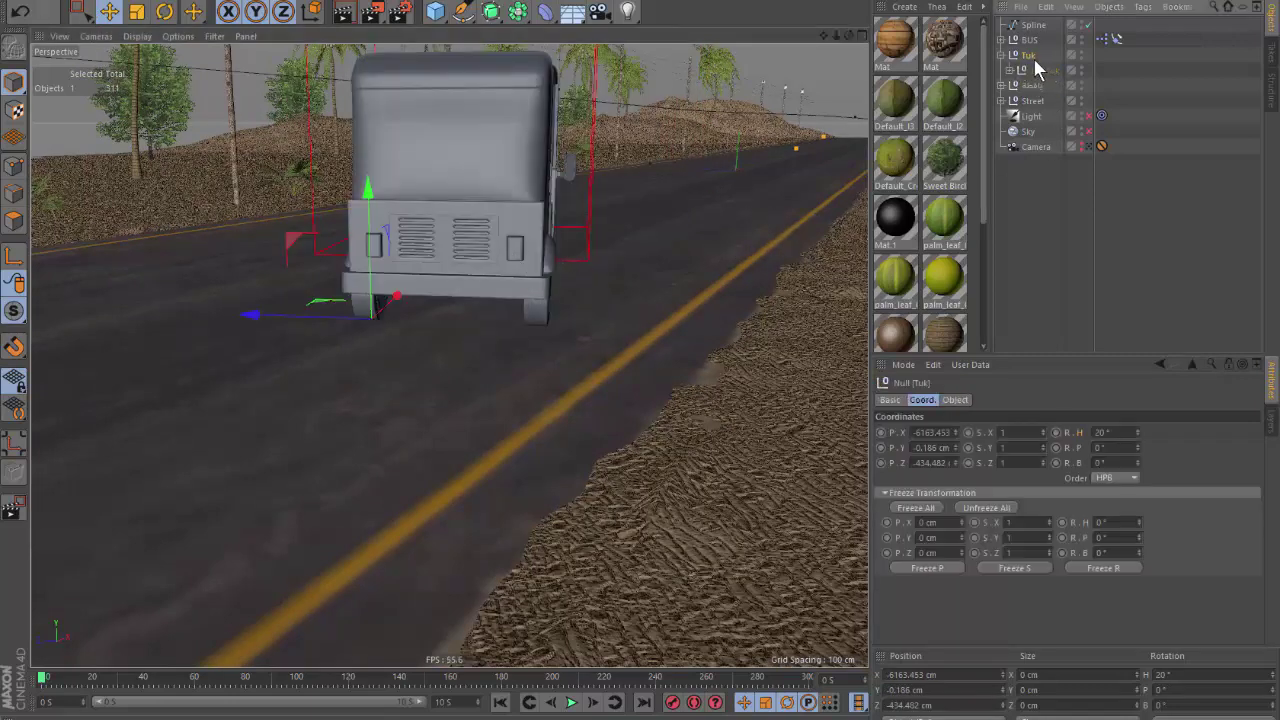
double_click(1033, 55)
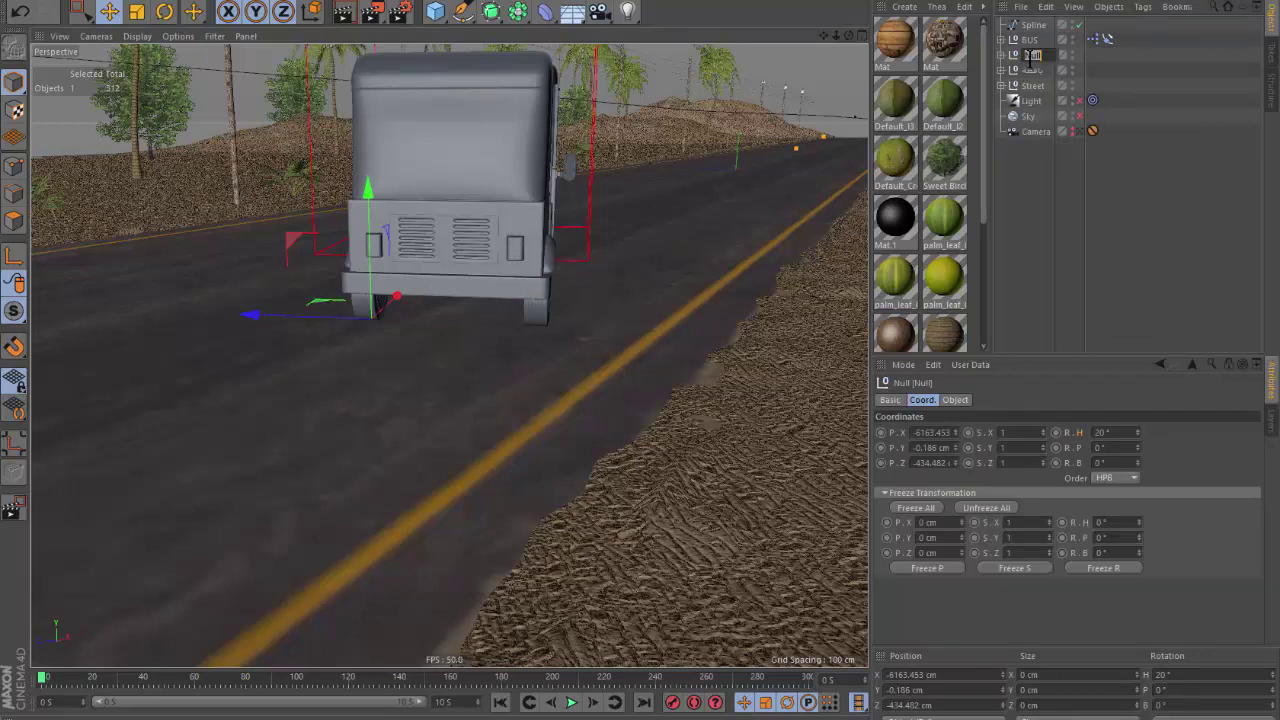
Step: Name the wrapper 'Tuk Main', then undo that rename and the extra wrapping null
type("Main")
key("Return")
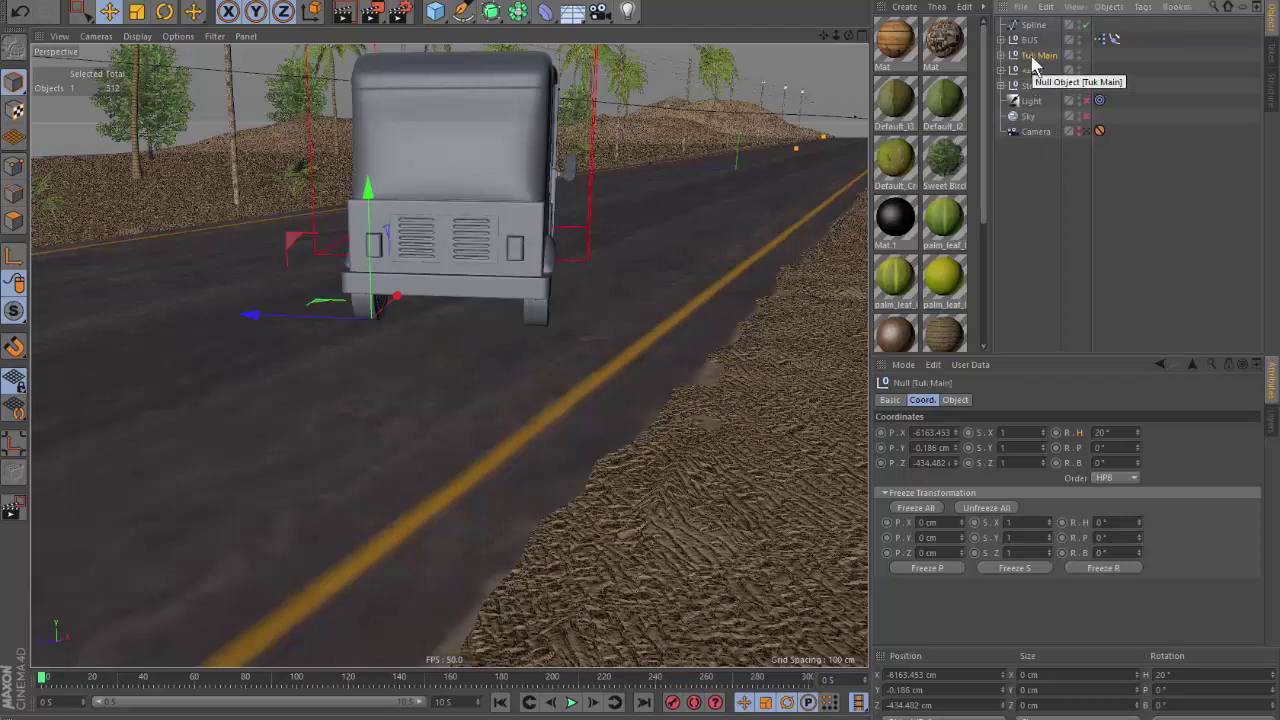
key("ctrl+z")
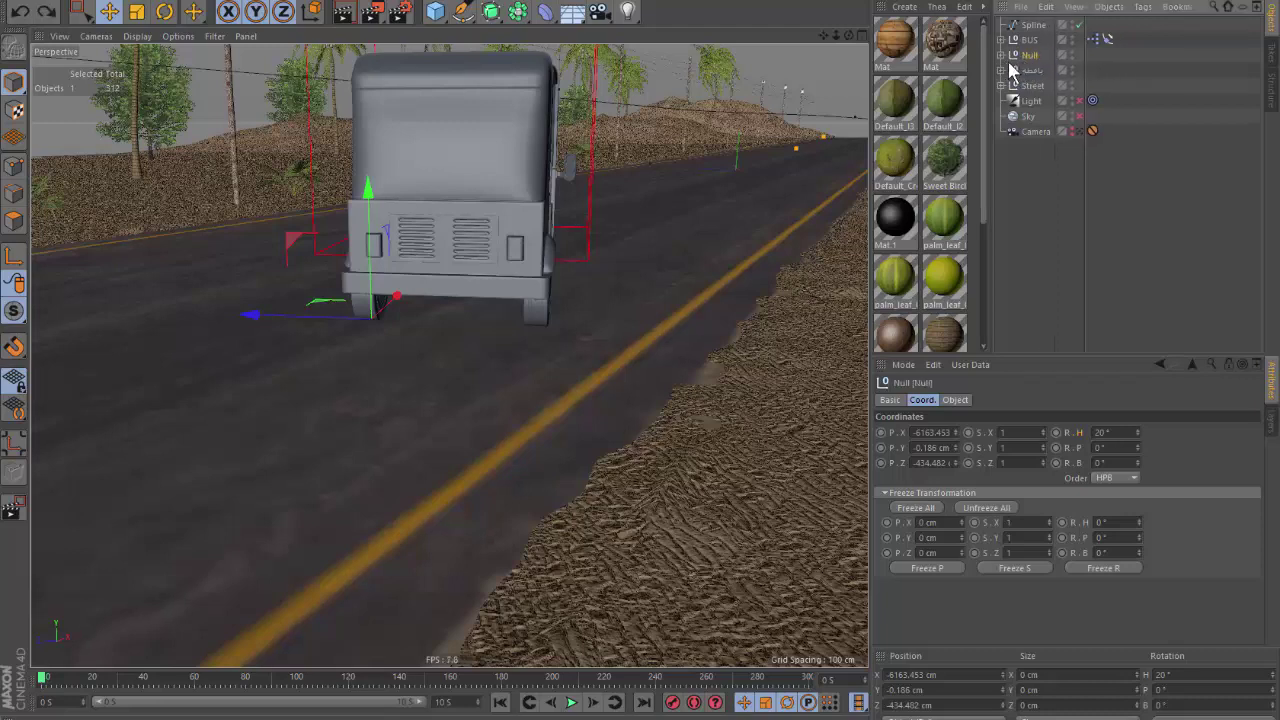
key("ctrl+z")
Step: Delete the Tuk Tuk.1 null's children and nest the Tuk rig under it
left_click(1009, 71)
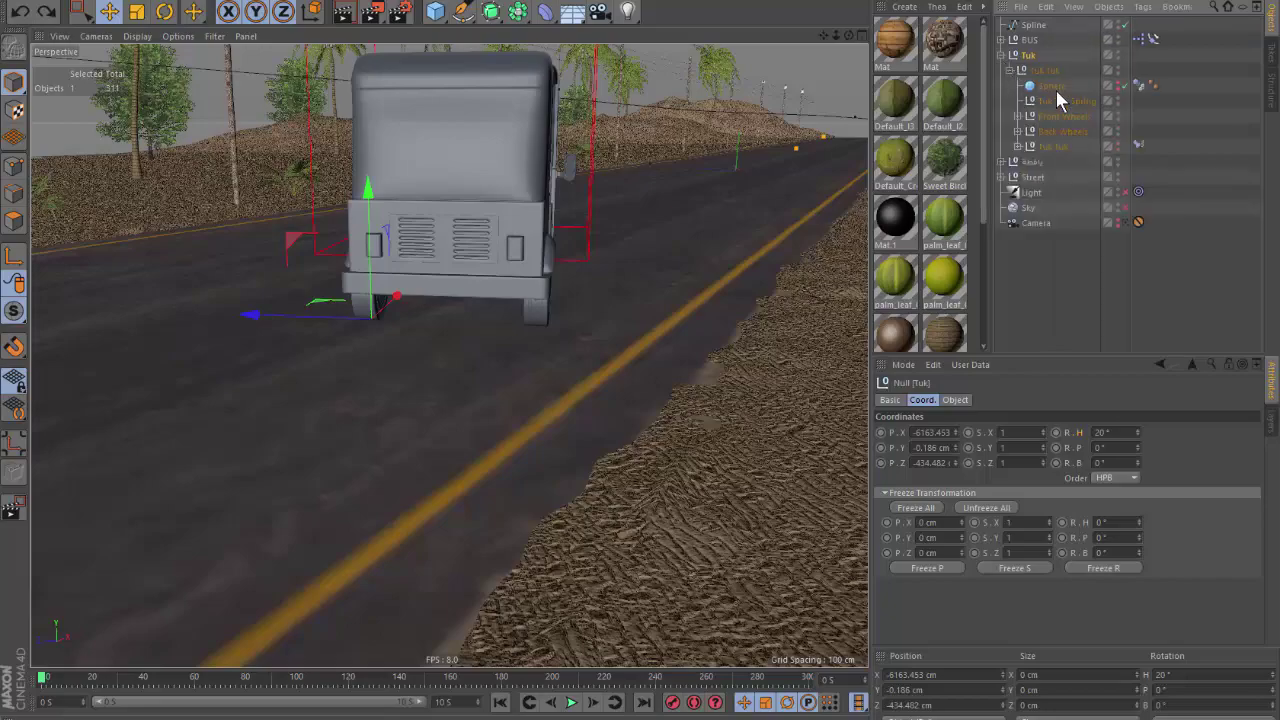
left_click(1052, 143)
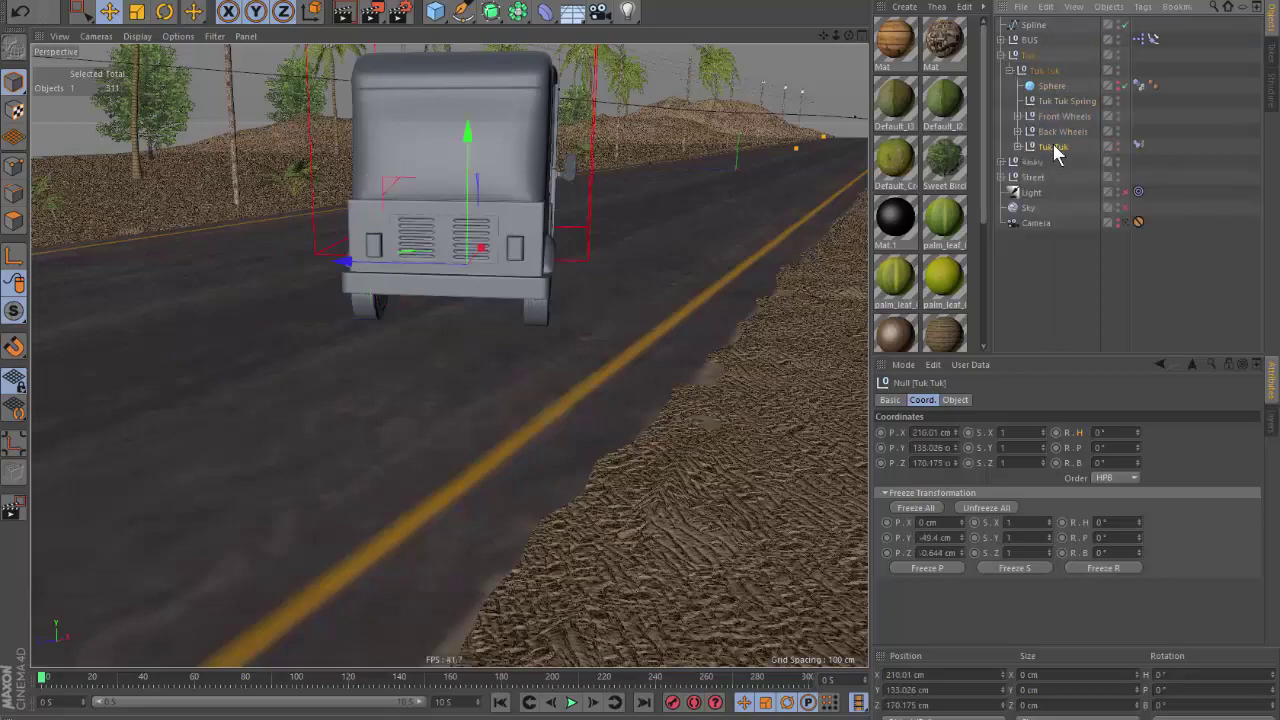
key("o")
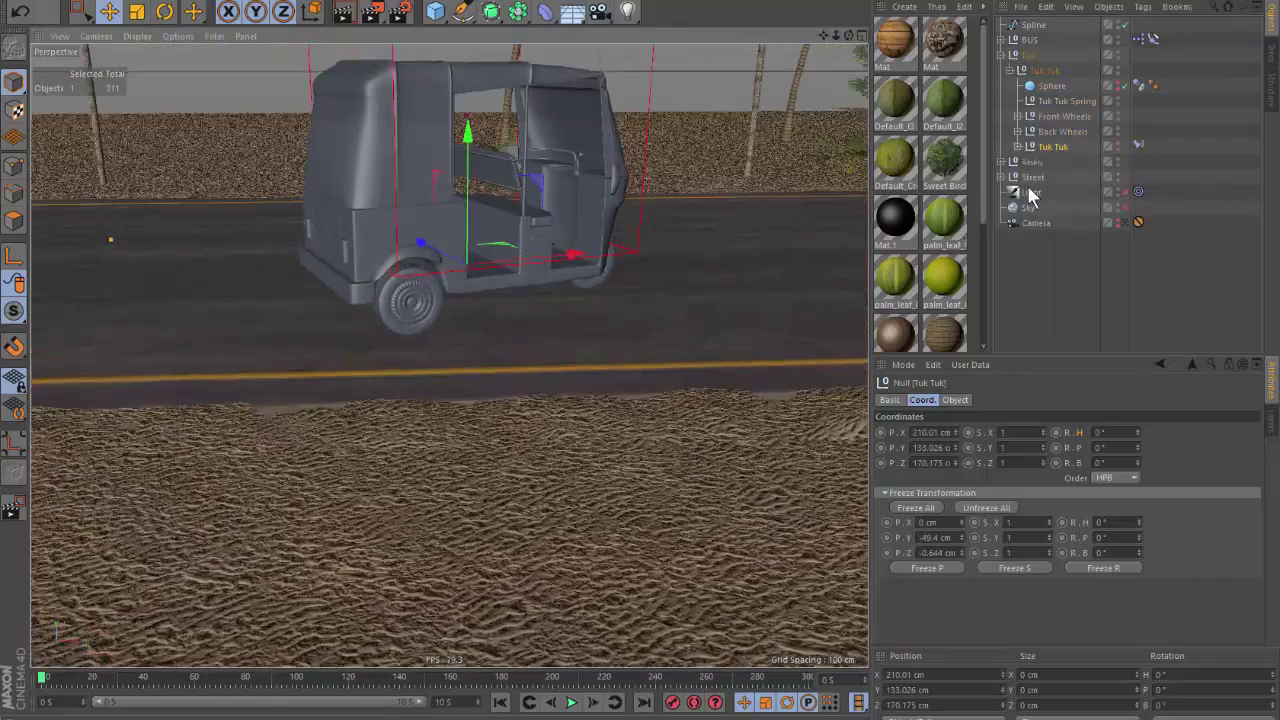
left_click(1019, 148)
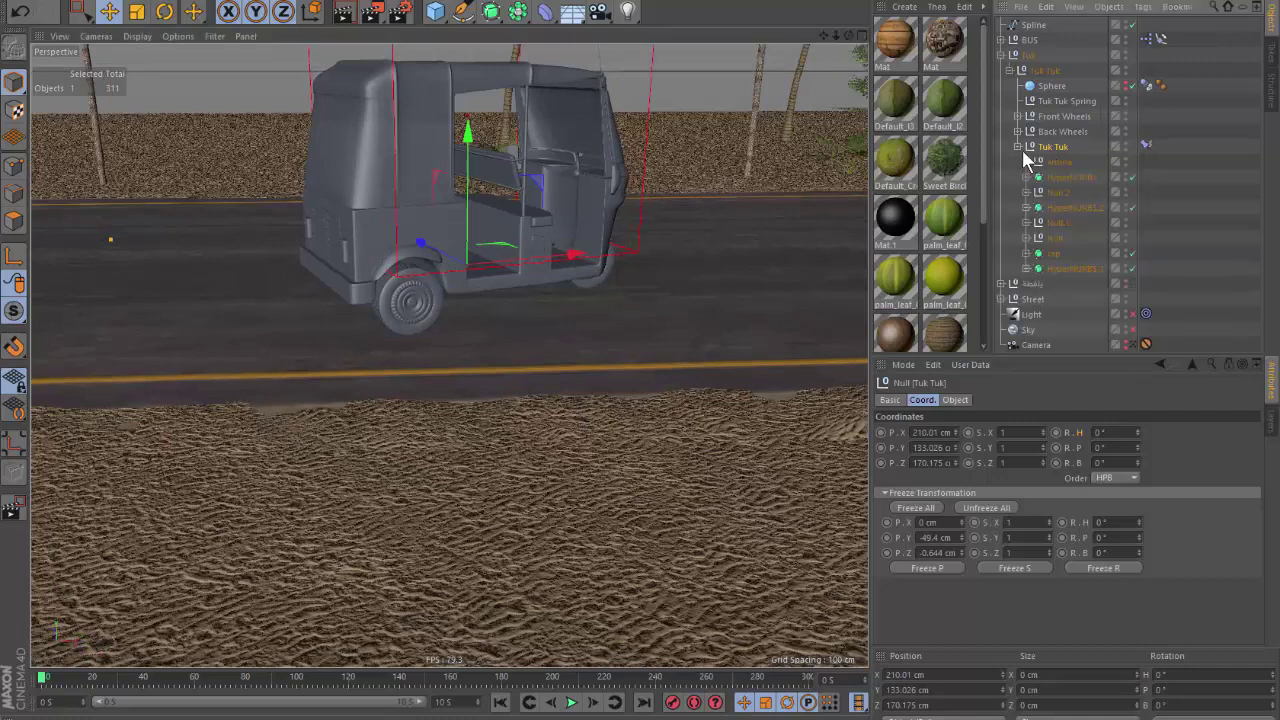
left_click(1018, 148)
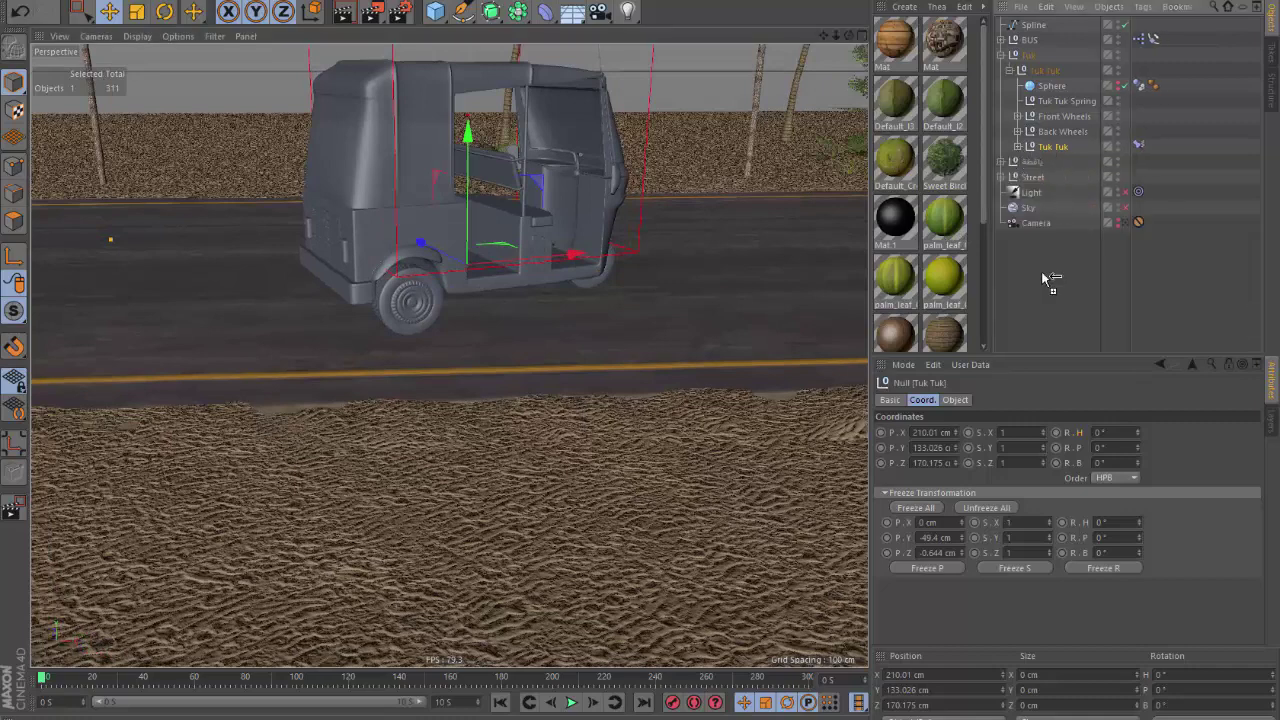
mouse_move(1043, 168)
left_mouse_down()
mouse_move(1040, 80)
mouse_move(1030, 88)
left_mouse_up()
left_click(1055, 207, "shift")
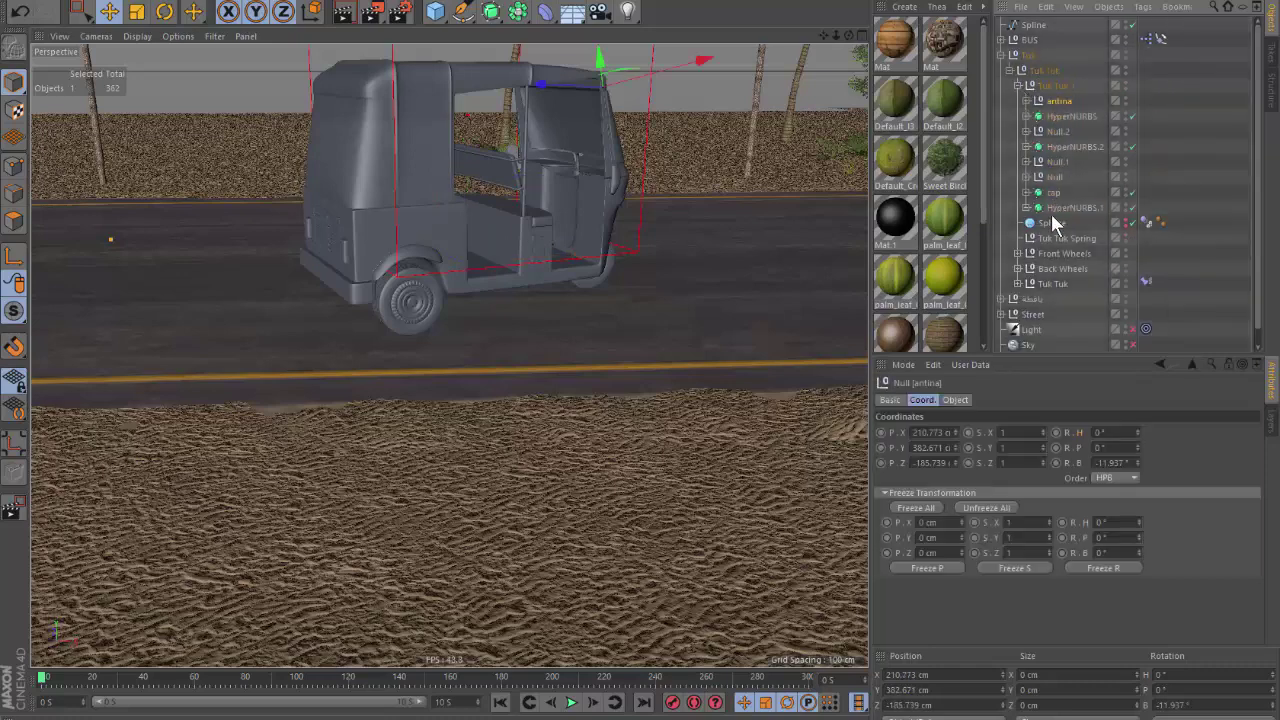
key("Delete")
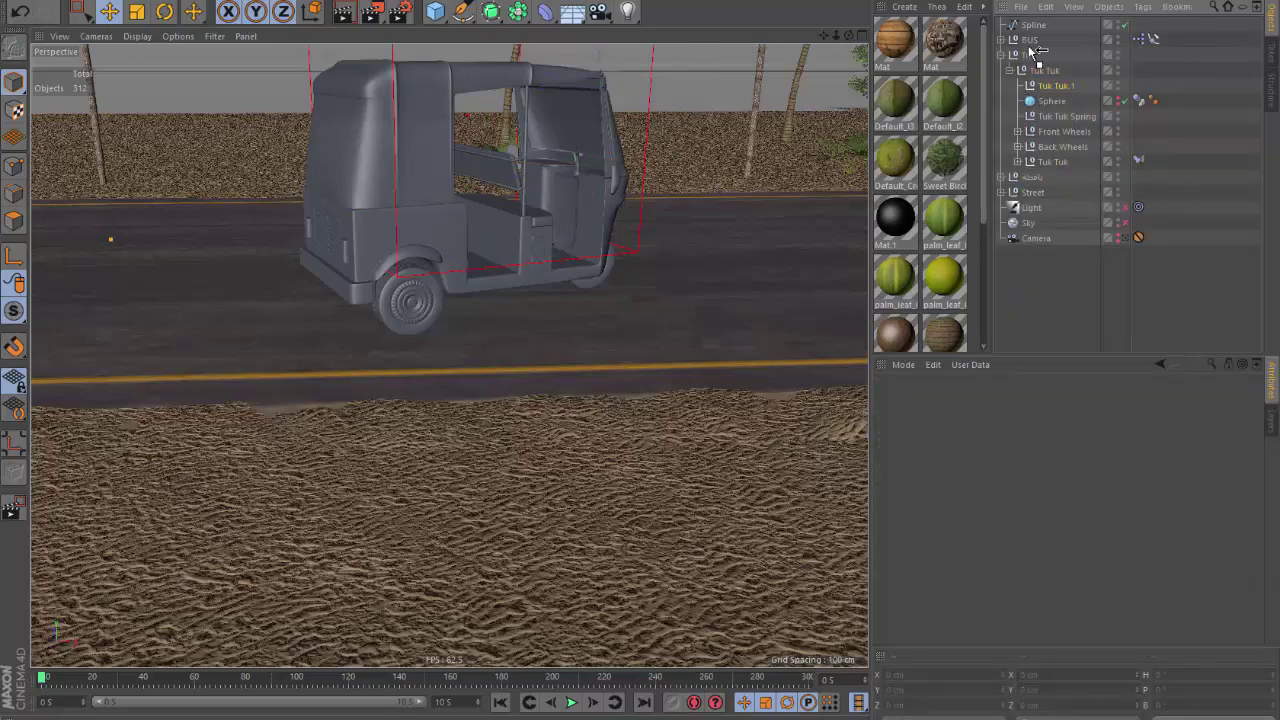
left_click_drag(1043, 88, 1030, 62)
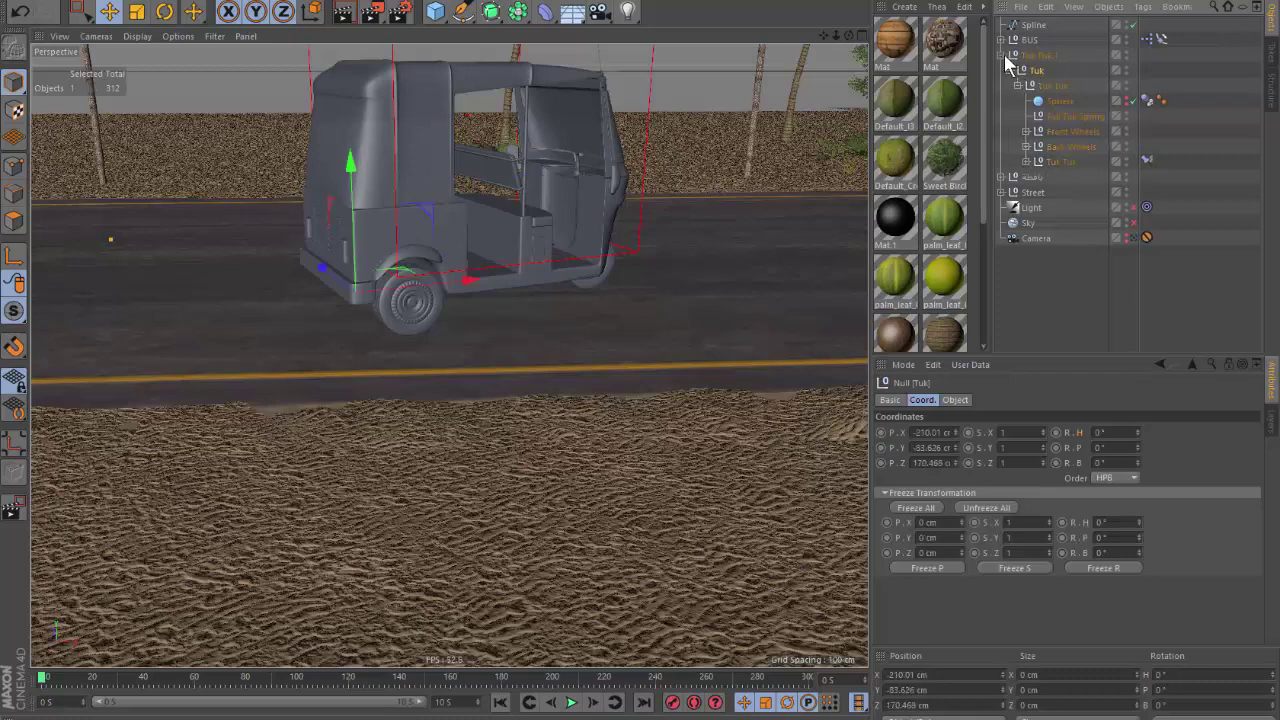
Step: Rename the emptied Tuk Tuk.1 null to 'Tuk Main'
left_click(1002, 54)
double_click(1040, 55)
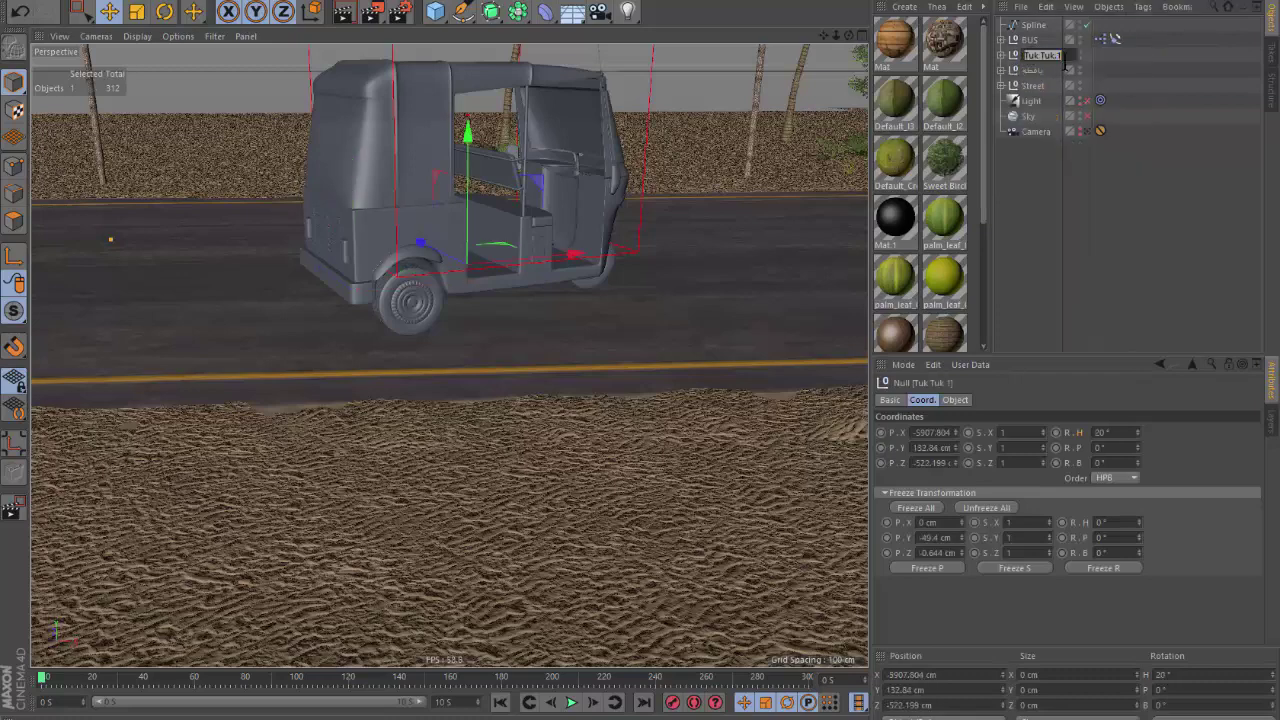
type("ain")
key("Return")
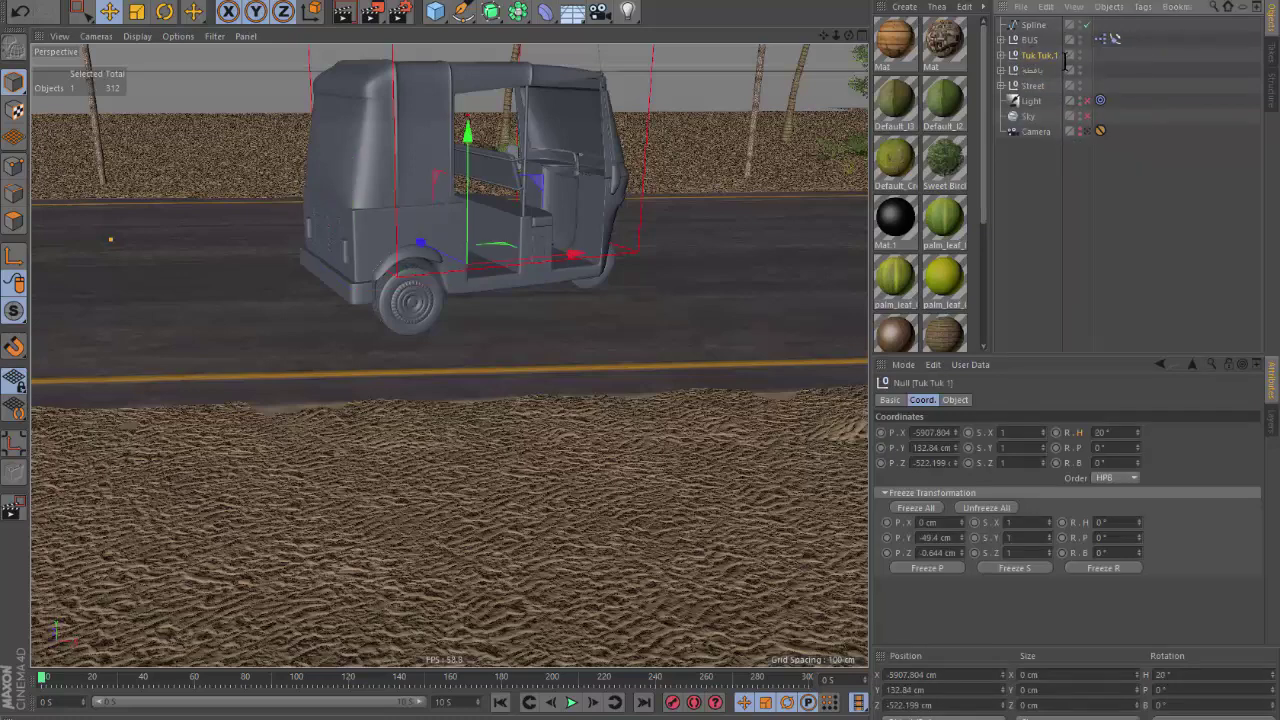
Step: Test tilts on the Tuk, Tuk Tuk and Tuk Tuk Spring nulls, undoing each one
left_click(1001, 56)
left_click_drag(660, 222, 694, 257)
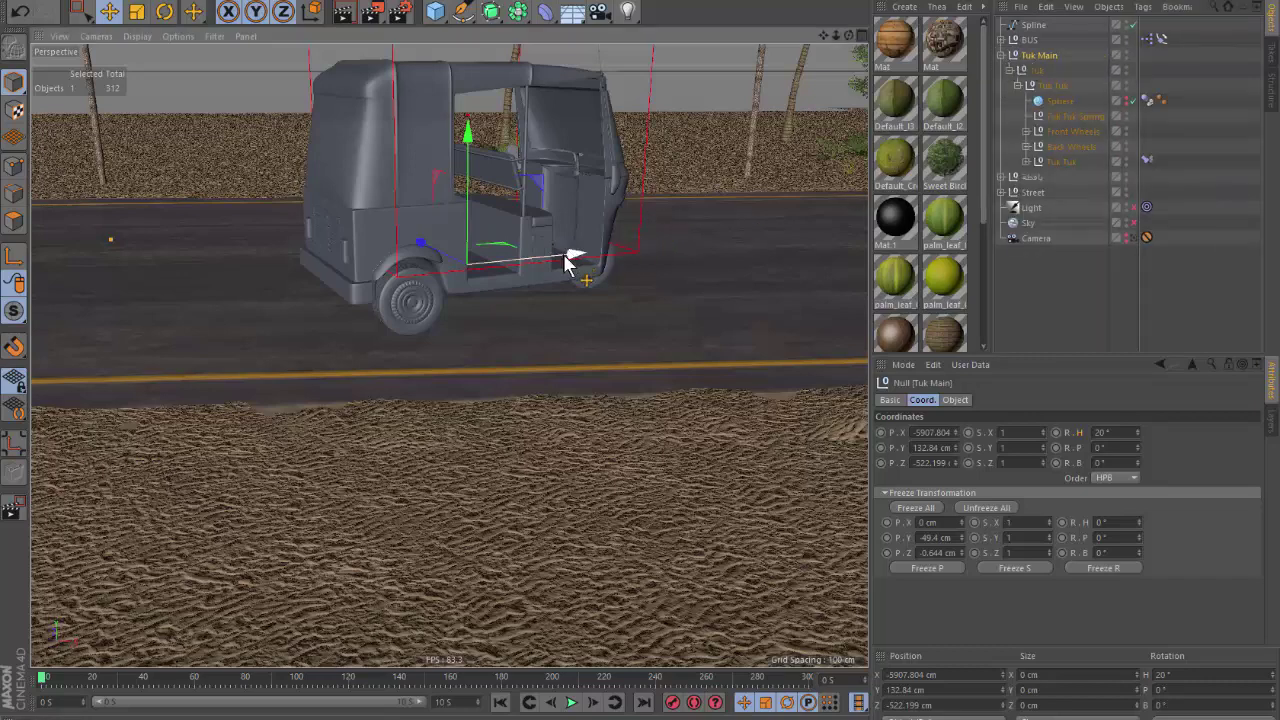
key("ctrl+z")
left_click(1041, 72)
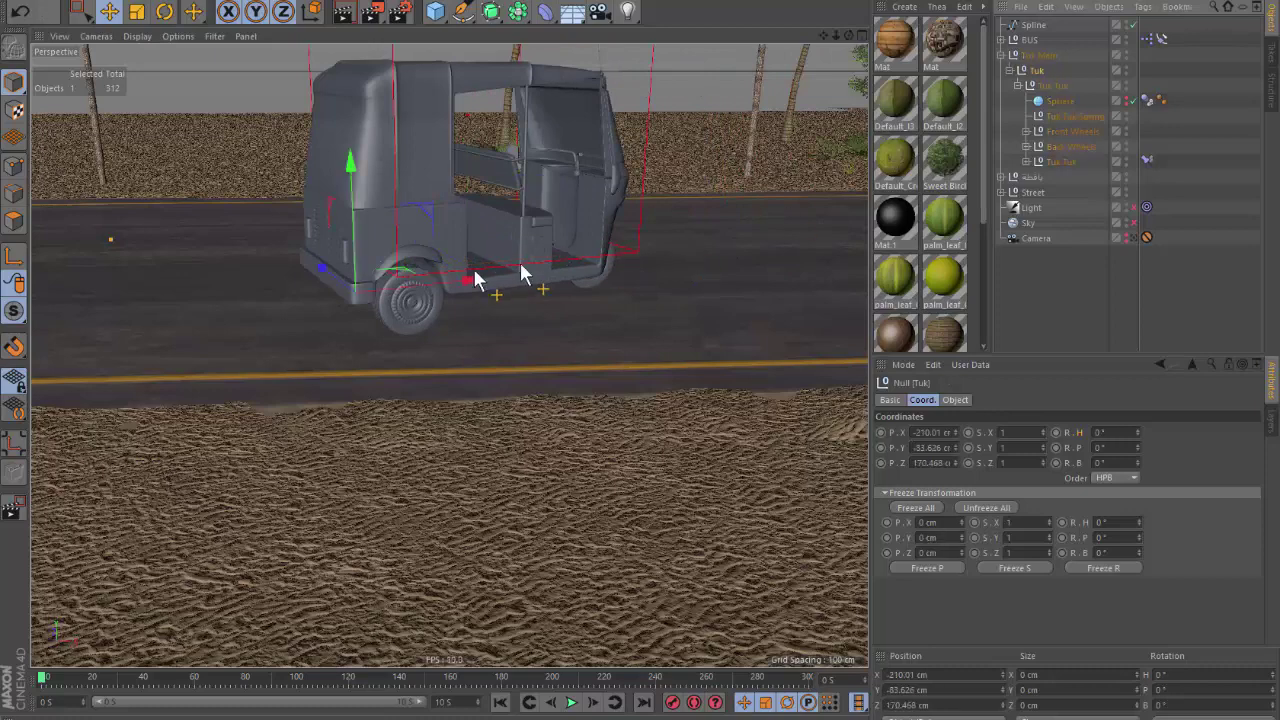
key("r")
left_click_drag(380, 280, 380, 250)
key("ctrl+z")
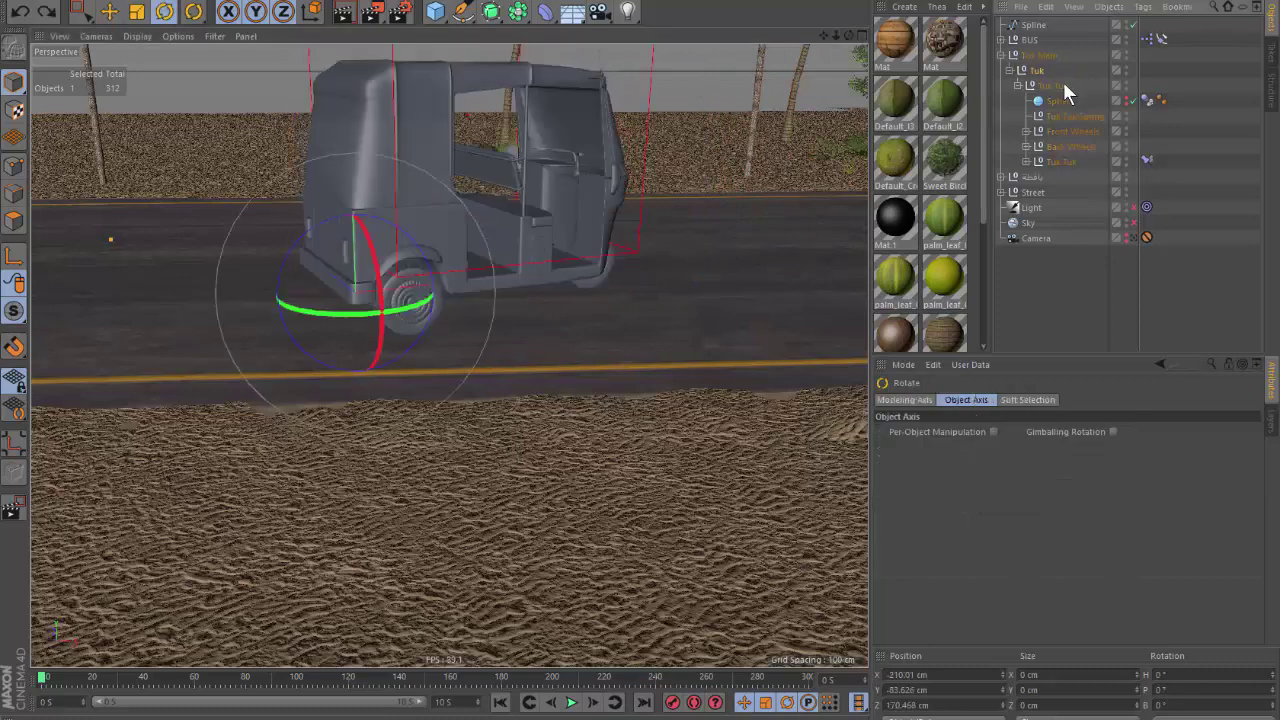
left_click(1053, 85)
key("ctrl+z")
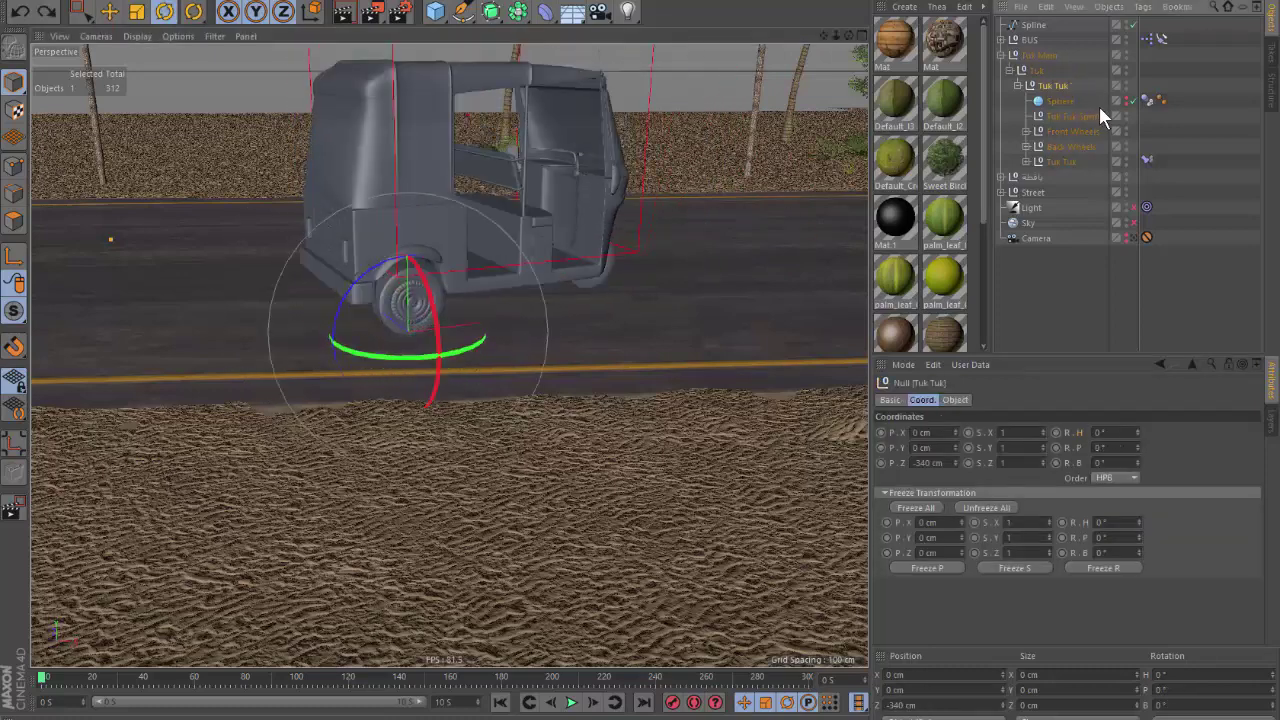
left_click(1070, 118)
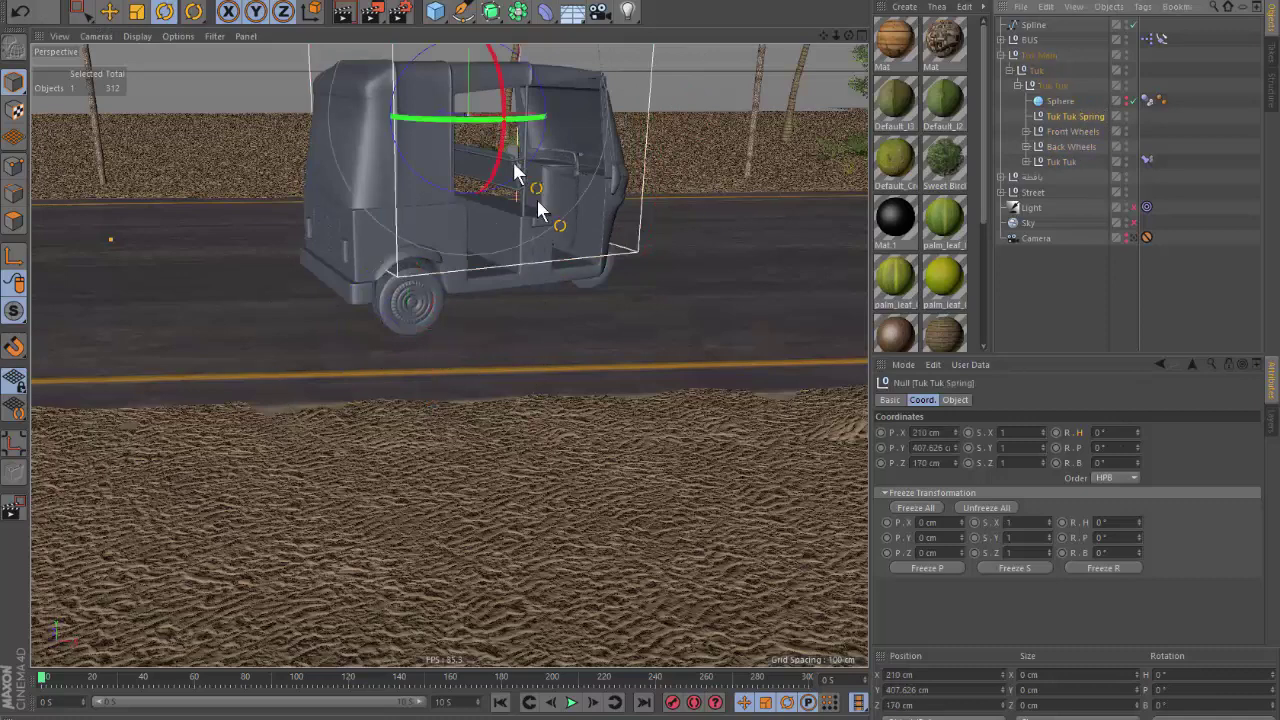
left_click_drag(505, 112, 507, 113)
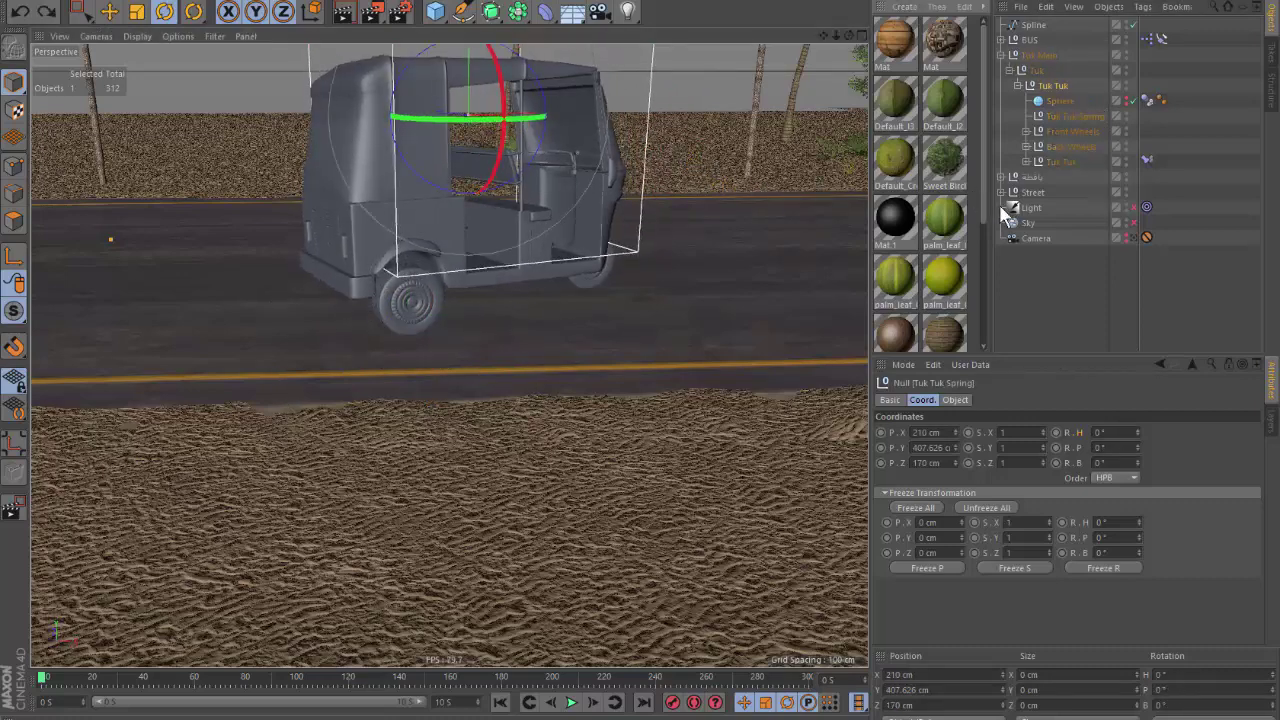
Step: Play the animation with Tuk Tuk selected, then pause and return to the first frame
left_click(1052, 86)
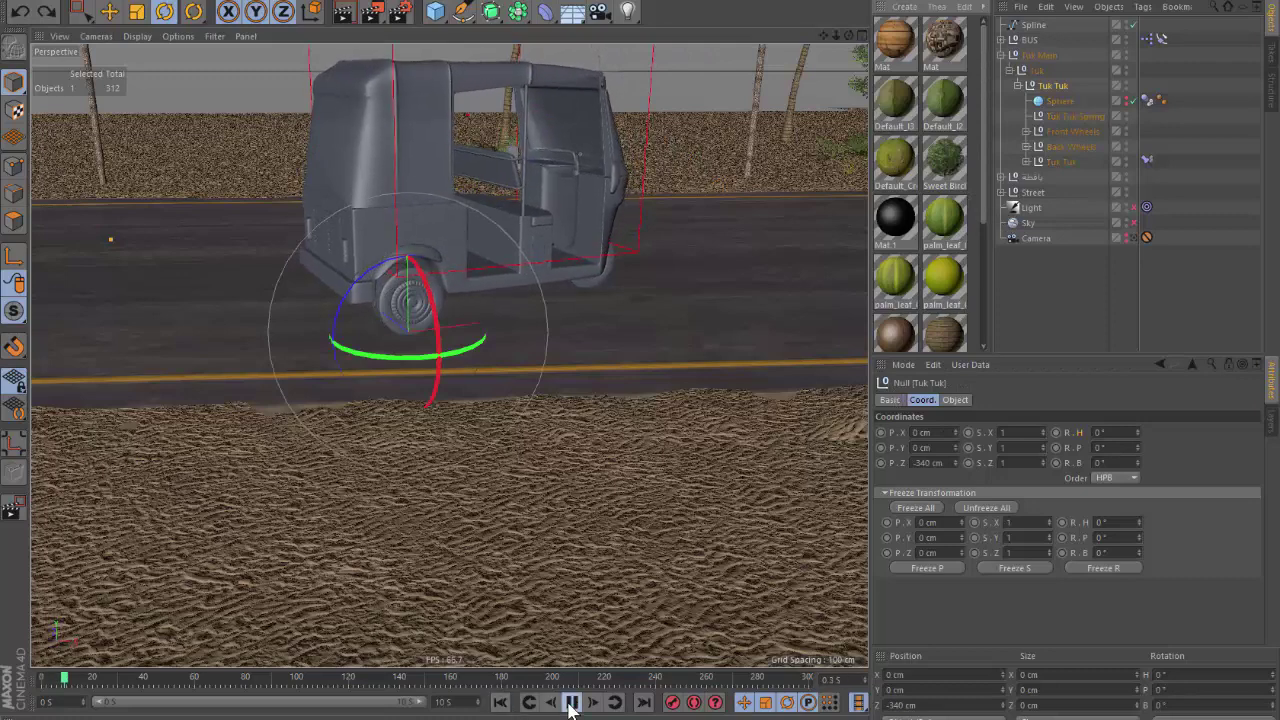
left_click(571, 702)
left_click(571, 702)
left_click(500, 702)
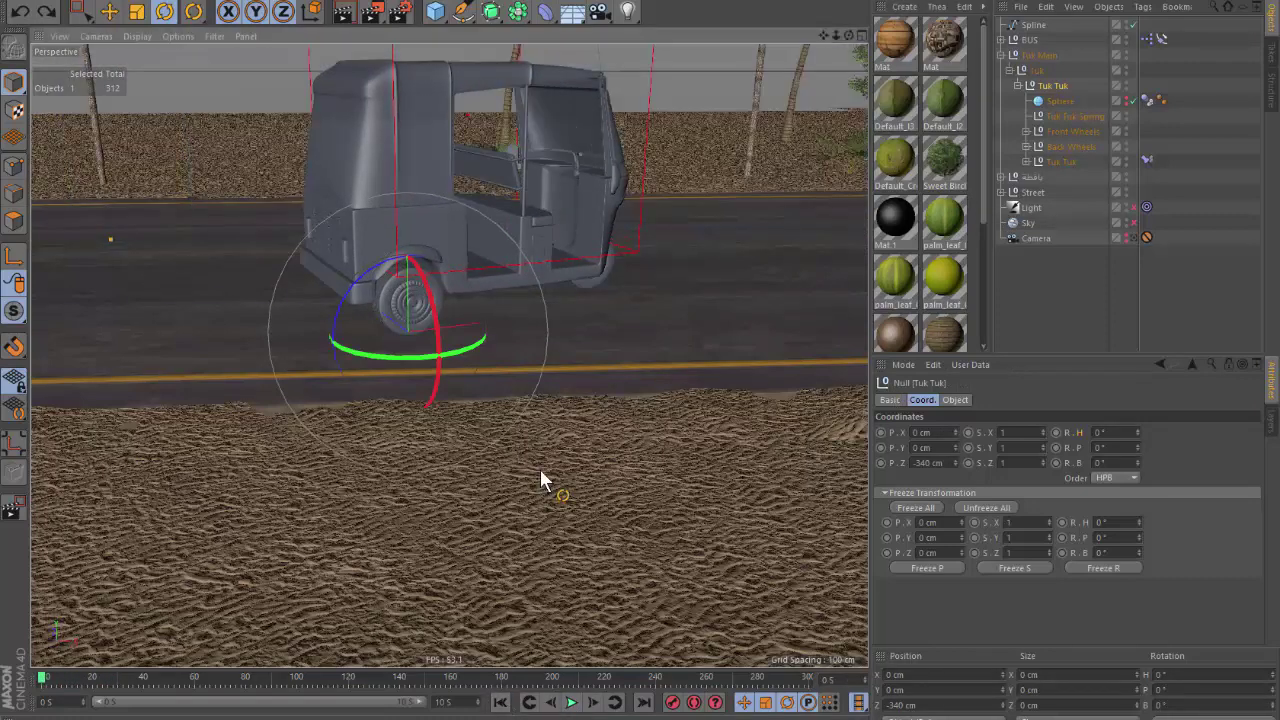
Step: Set the Tuk null's display shape to Sphere
left_click(1037, 70)
left_click(955, 400)
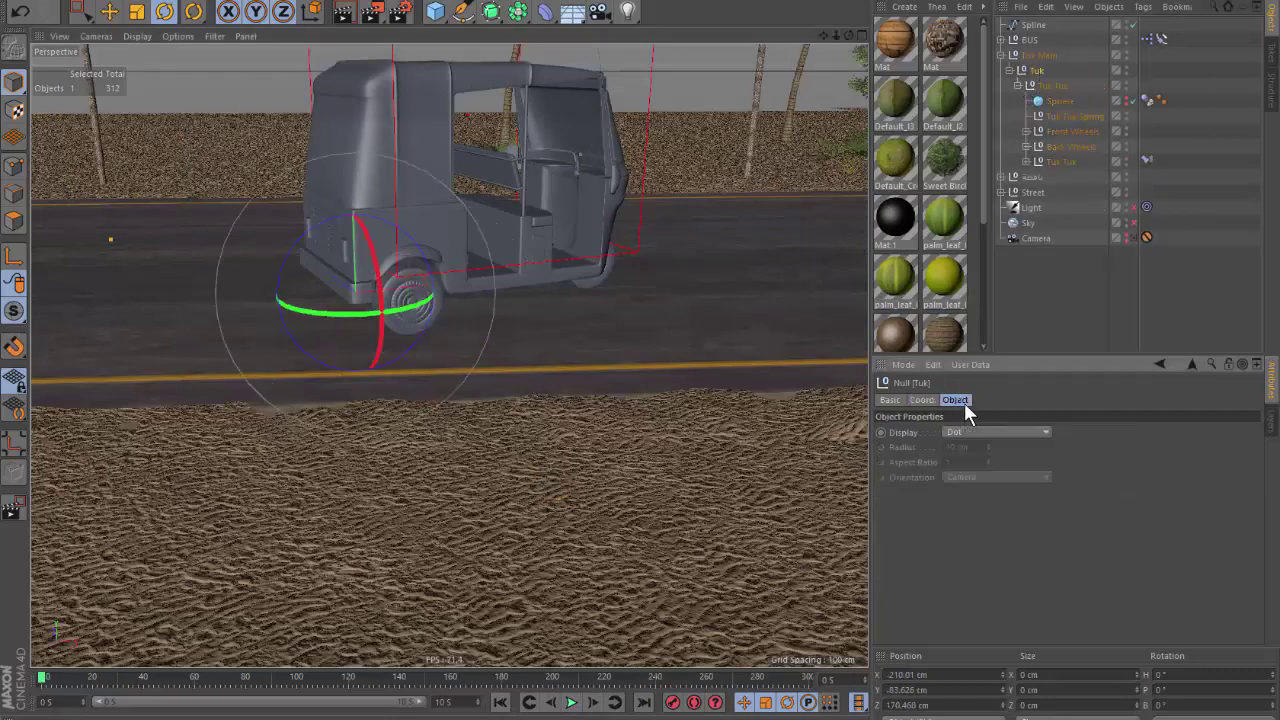
left_click(980, 432)
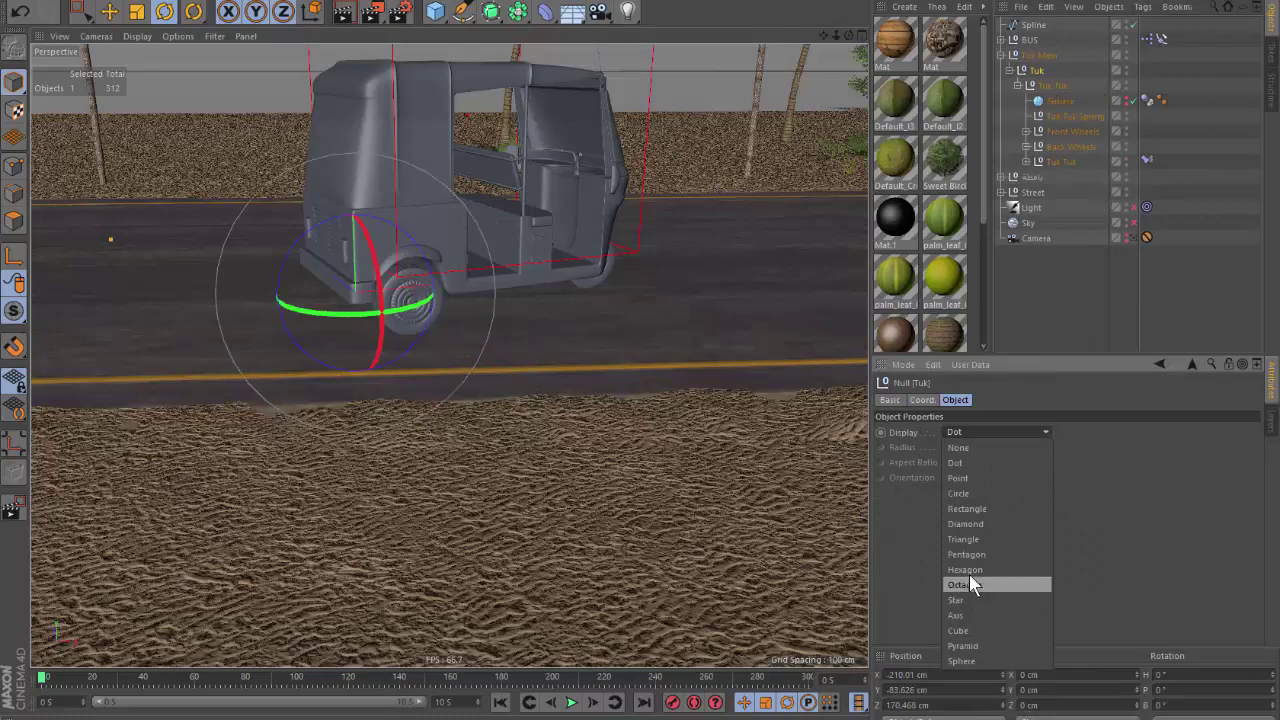
left_click(979, 493)
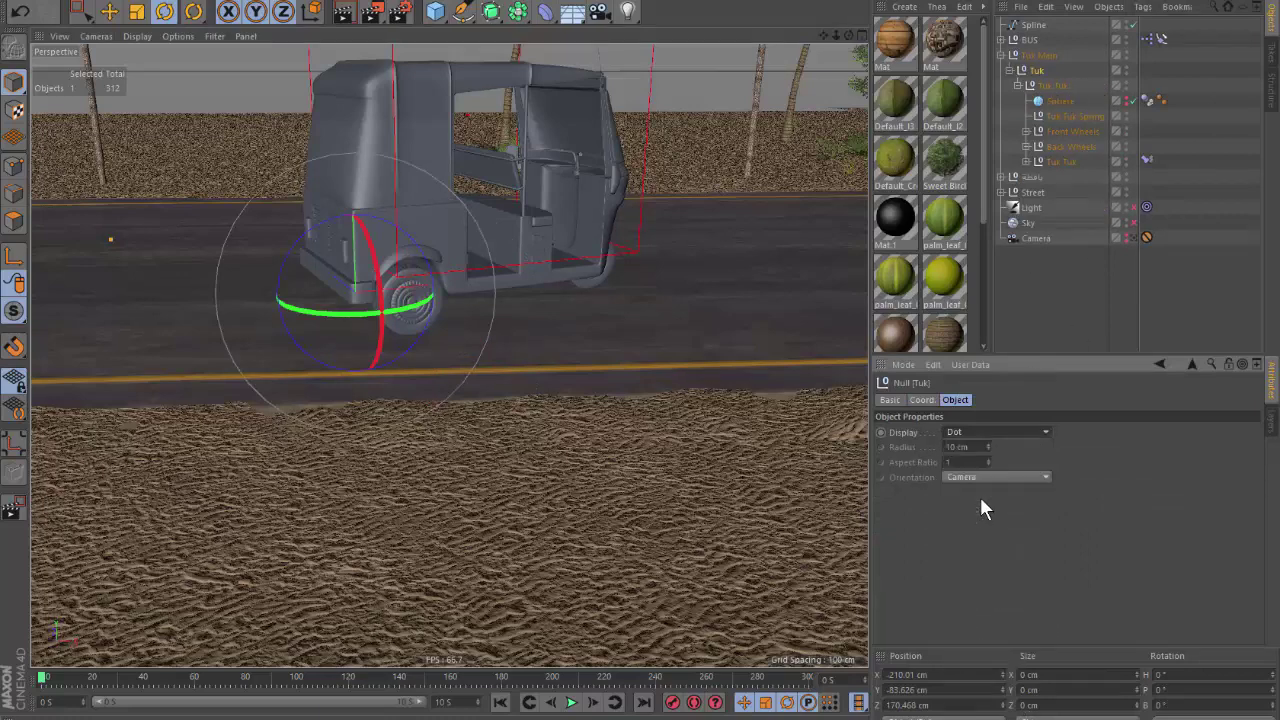
left_click(976, 433)
left_click(970, 645)
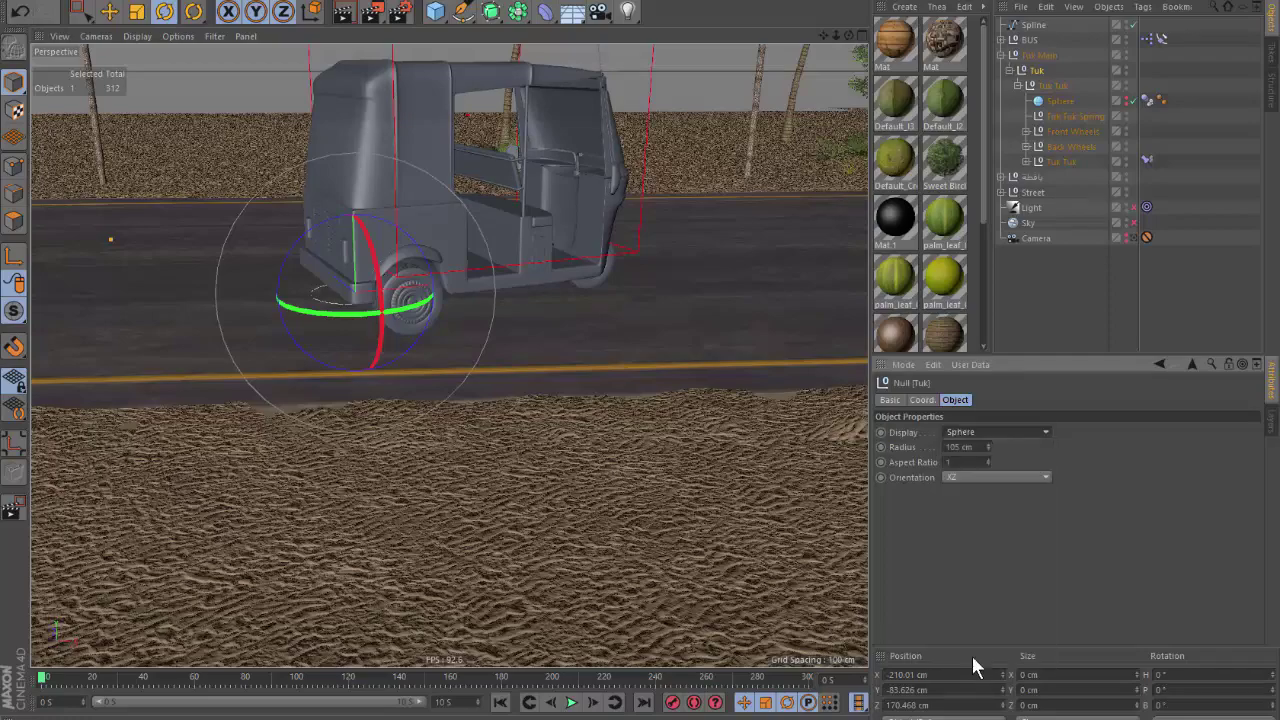
mouse_move(343, 329)
left_mouse_down("alt")
mouse_move(590, 345)
mouse_move(491, 340)
left_mouse_up("alt")
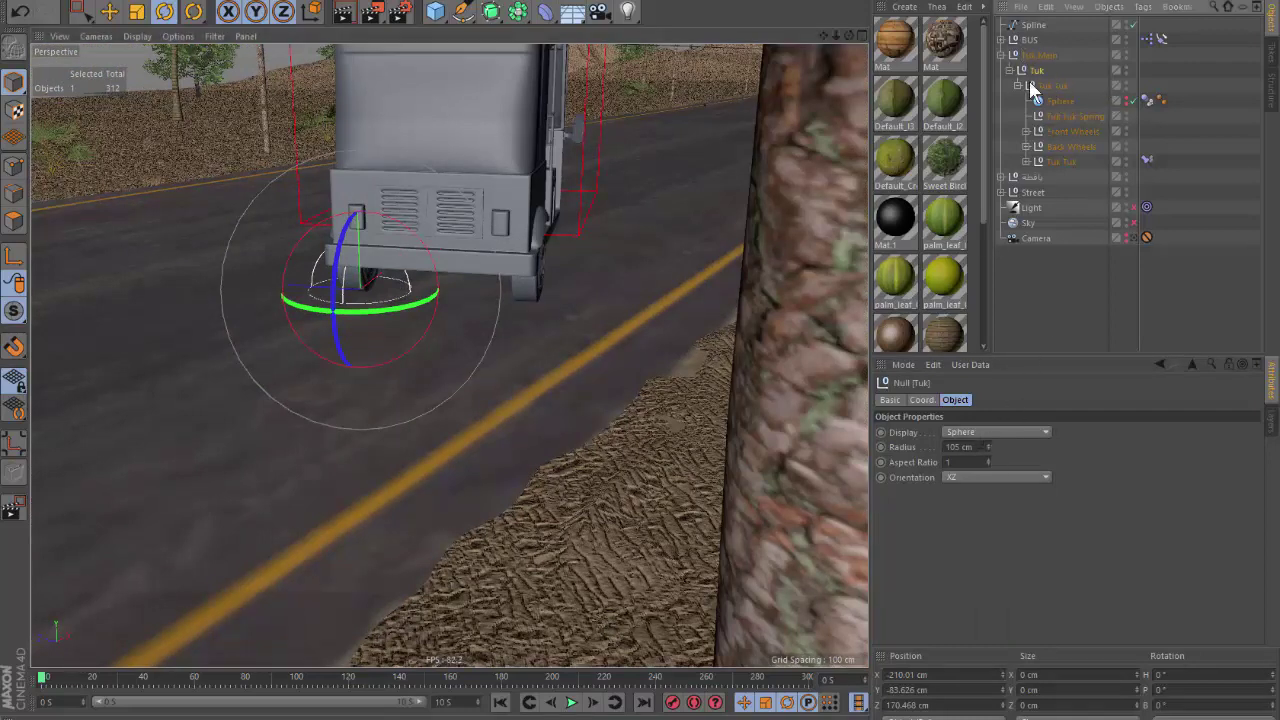
Step: Display the Tuk Tuk null as a 105 cm sphere oriented to XY
left_click(1045, 86)
left_click(997, 431)
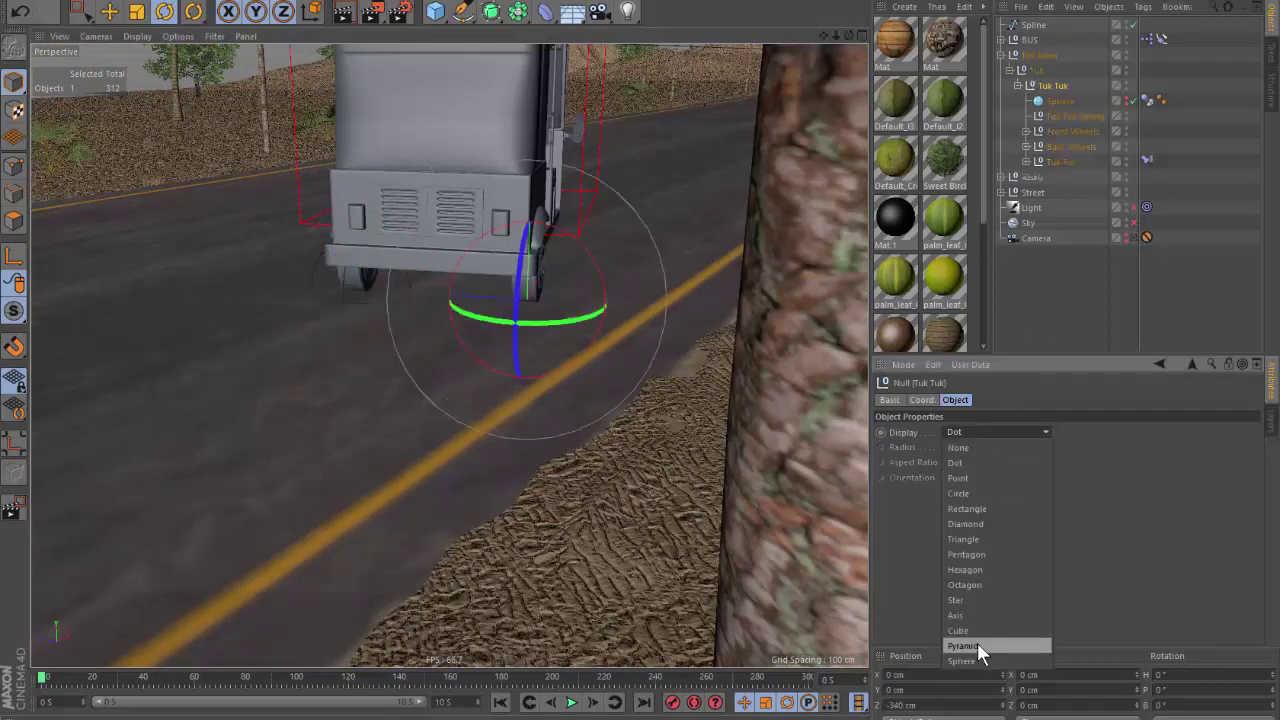
left_click(977, 643)
double_click(970, 447)
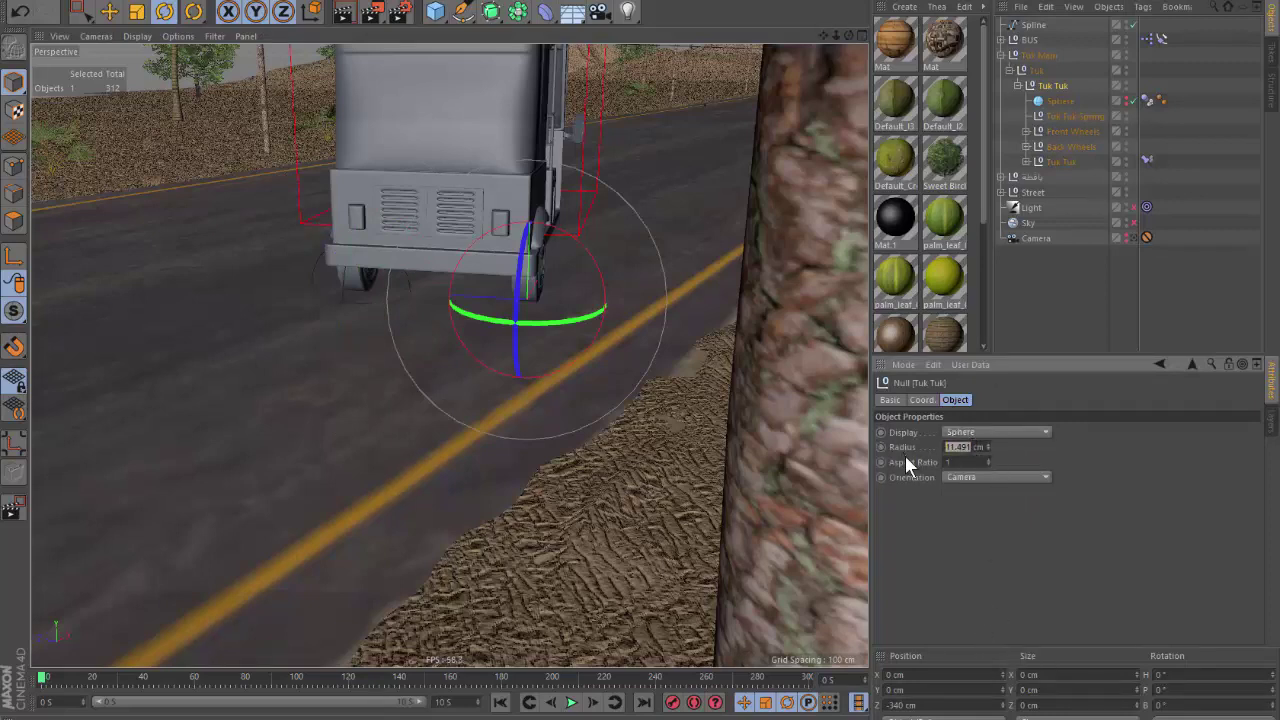
type("105")
key("Return")
left_click(995, 477)
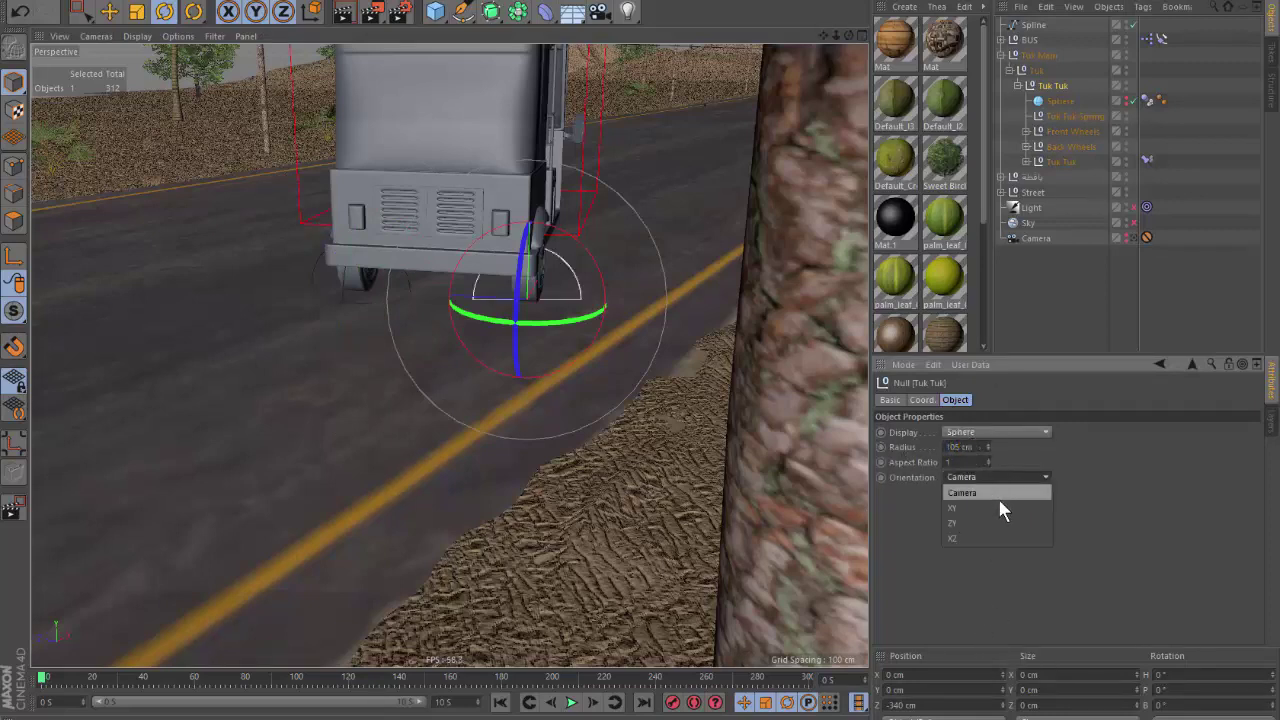
left_click(985, 507)
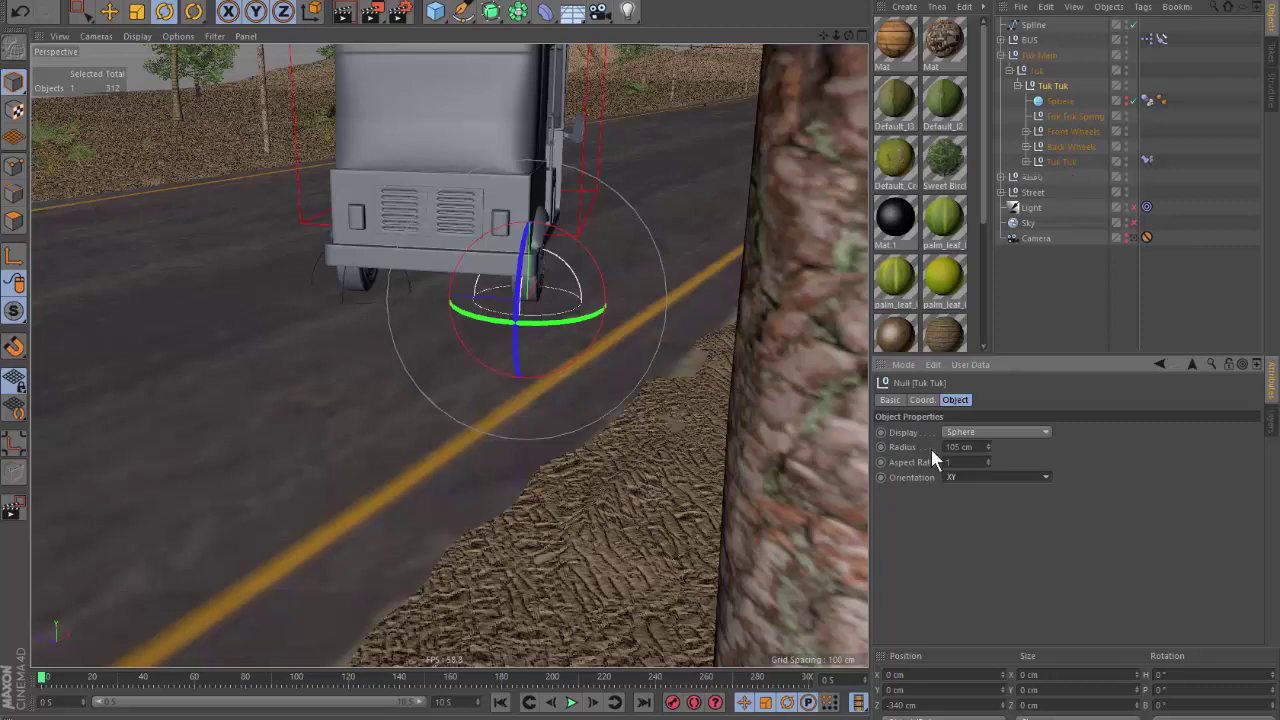
Step: Give the Tuk Tuk null a custom magenta display colour
left_click(900, 400)
left_click(1003, 492)
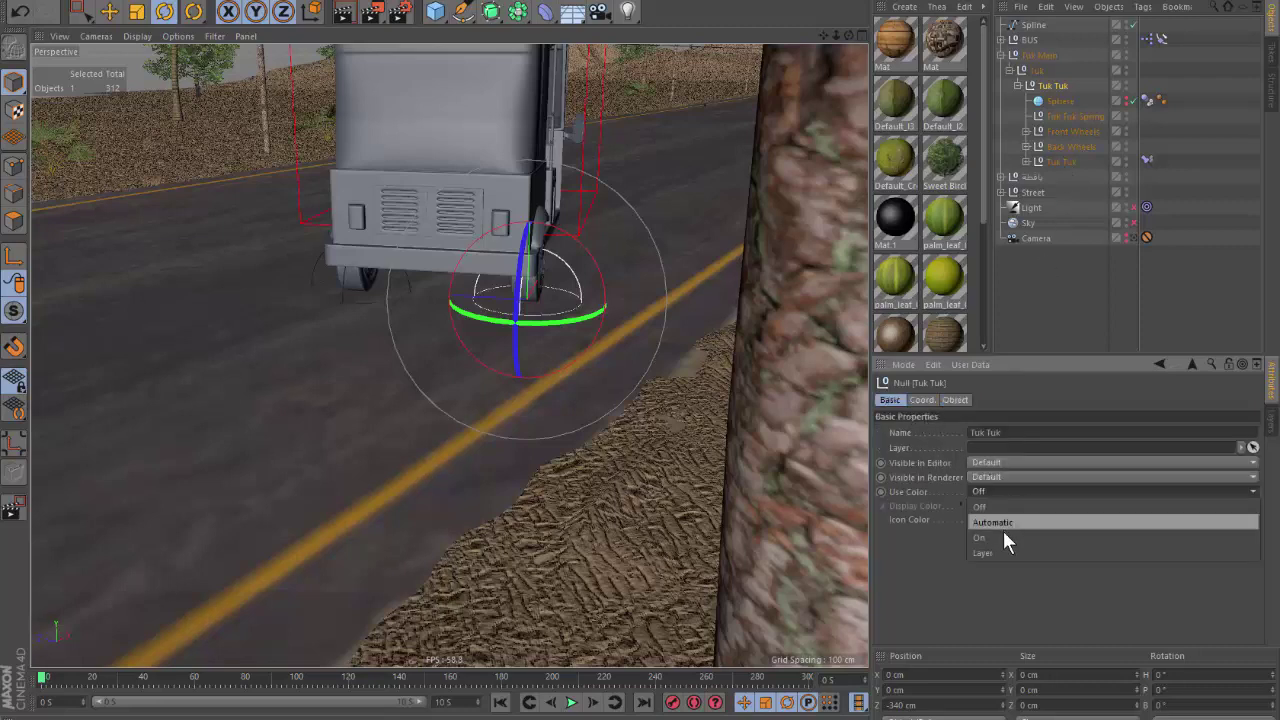
left_click(1003, 531)
left_click(977, 505)
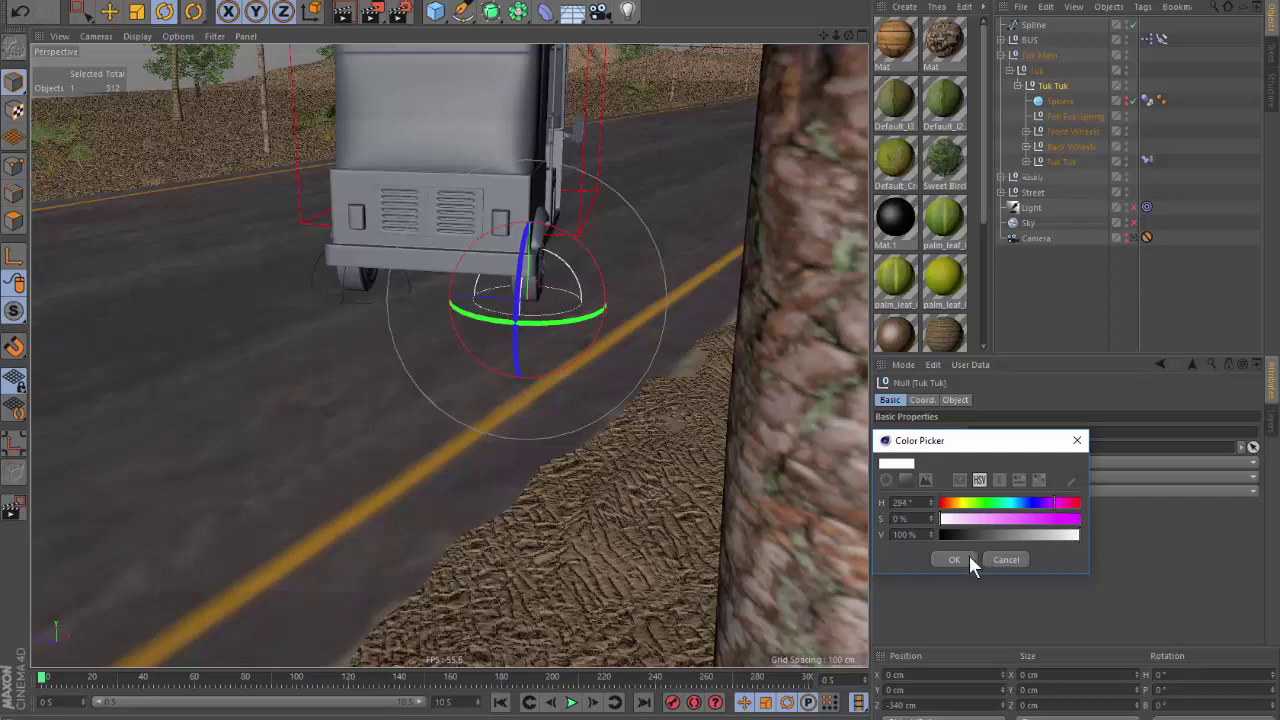
left_click_drag(1010, 518, 1147, 519)
left_click(954, 559)
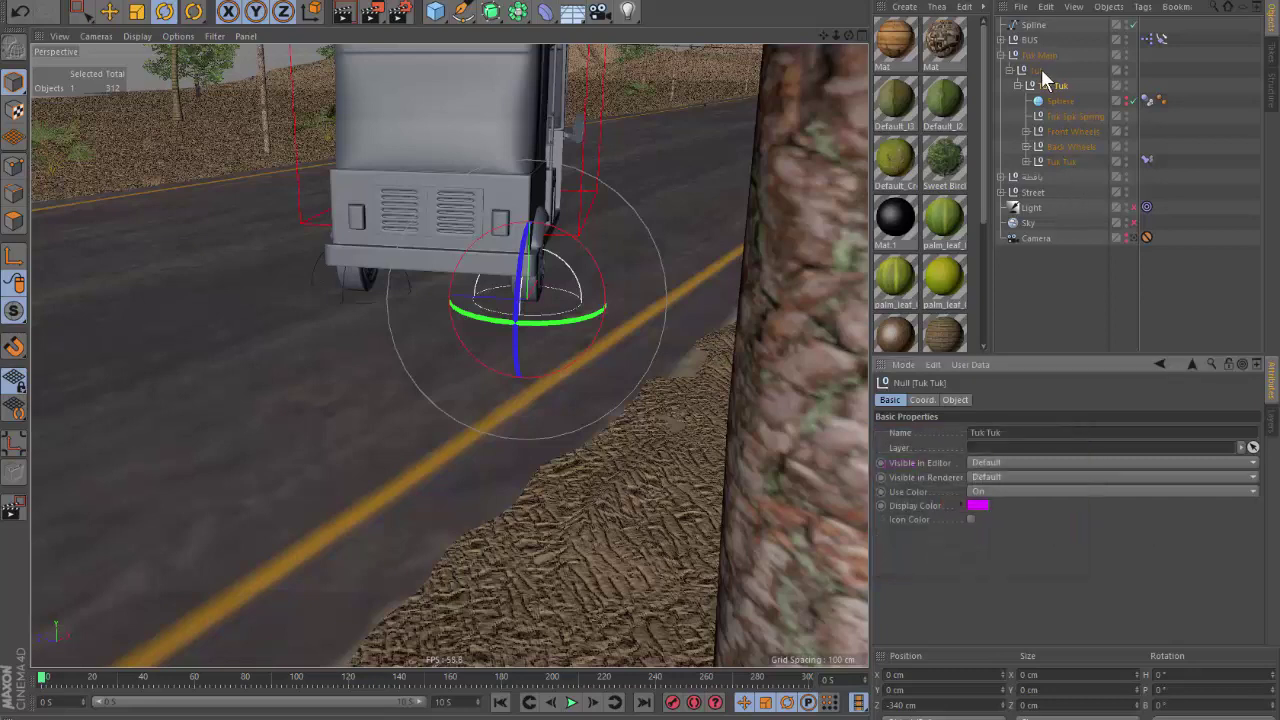
Step: Give the Tuk null a custom orange-yellow display colour
left_click(1037, 70)
left_click(980, 491)
left_click(992, 529)
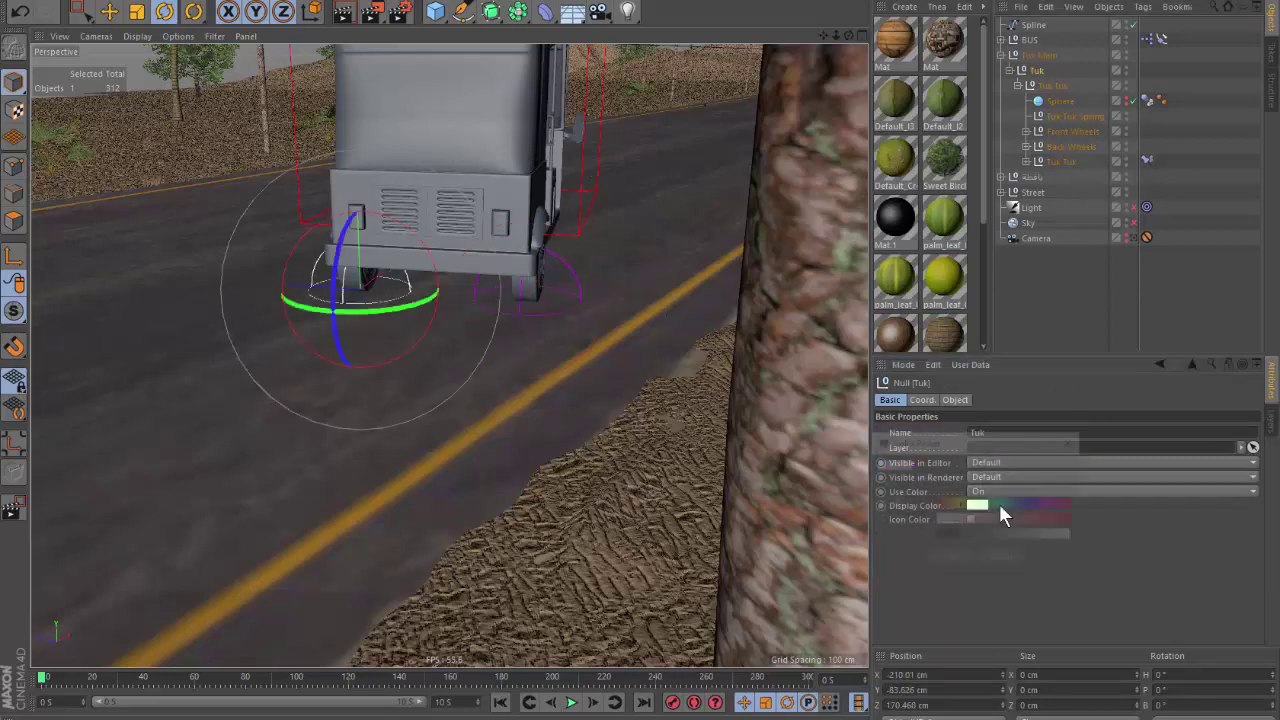
left_click(996, 505)
mouse_move(994, 505)
left_mouse_down()
mouse_move(946, 506)
mouse_move(1117, 529)
left_mouse_up()
left_click(948, 561)
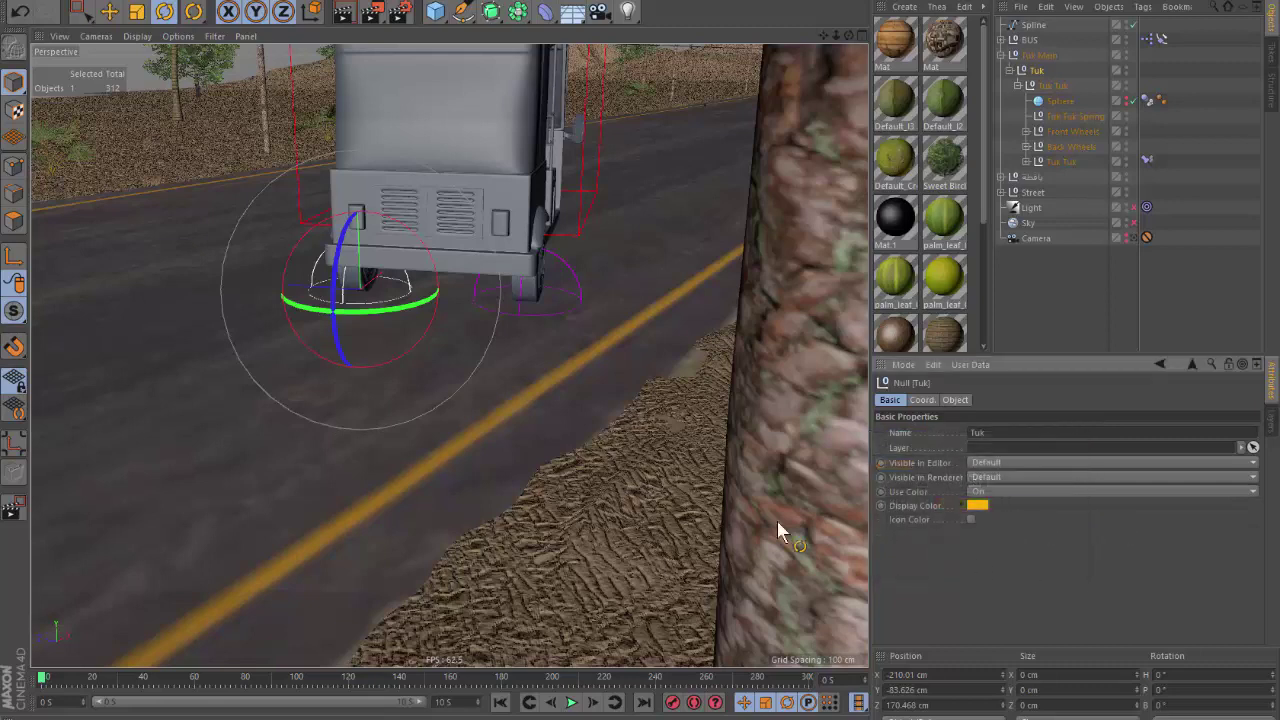
Step: Deselect everything and pull the view back to a wide road shot
left_click(109, 11)
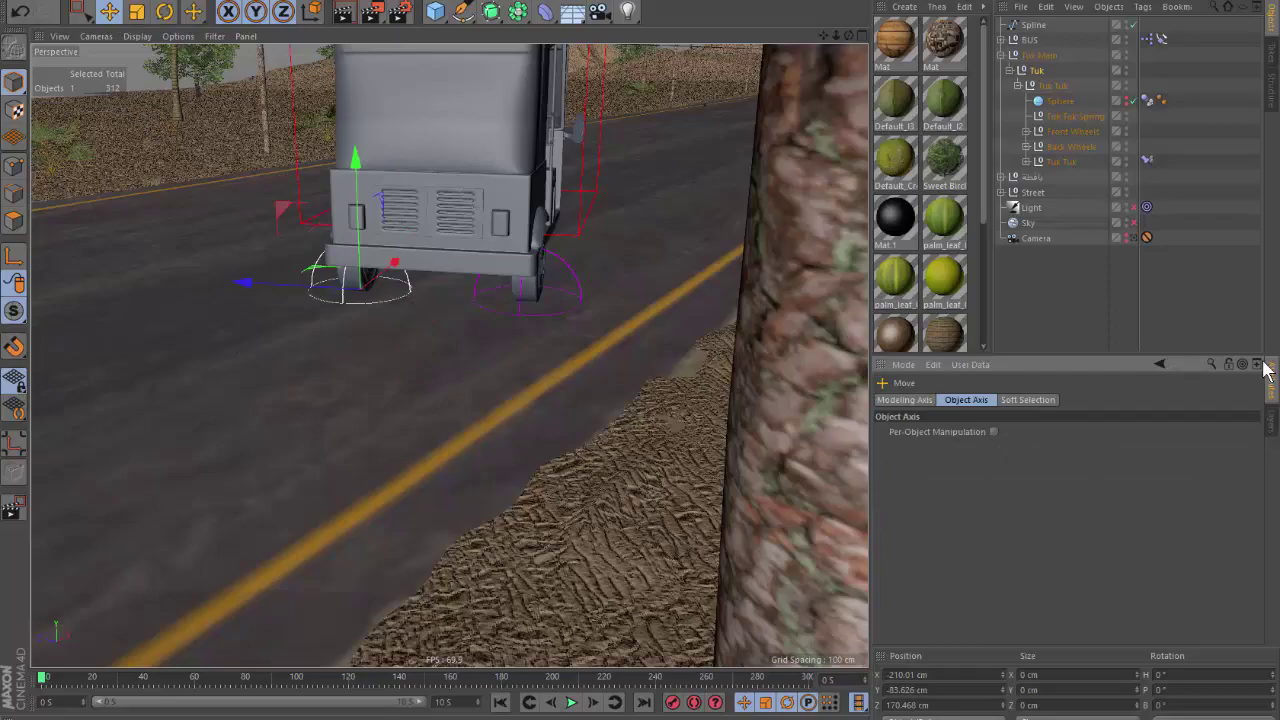
left_click(1108, 315)
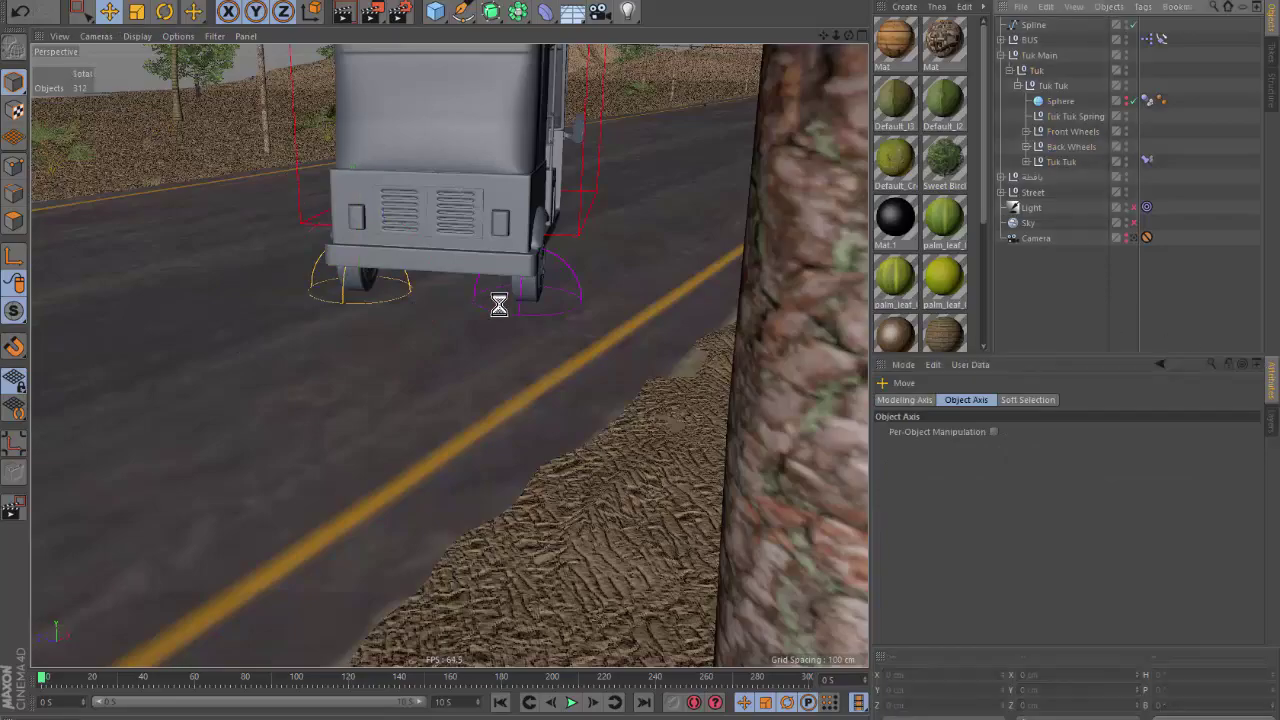
left_click_drag(499, 305, 255, 250, "alt")
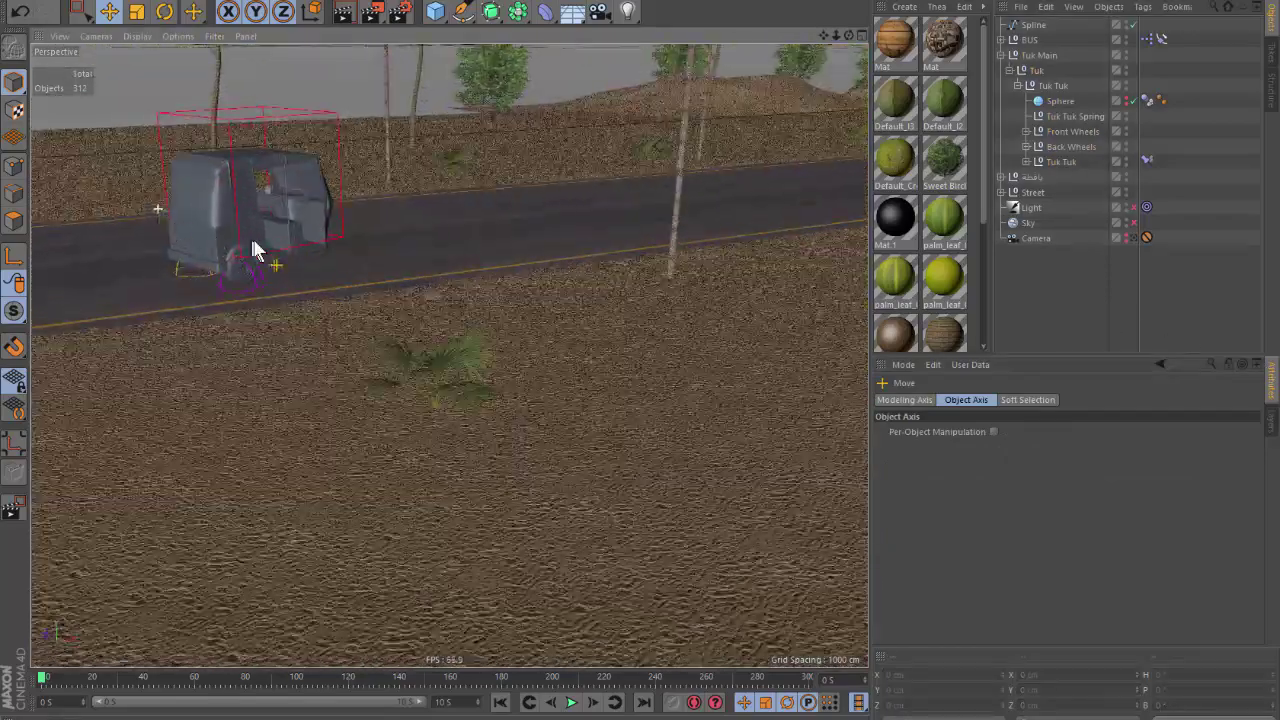
scroll(255, 250, "up", 5)
Step: Select the Front Wheels null and frame the view on the front wheel for rotating
left_click(1049, 114)
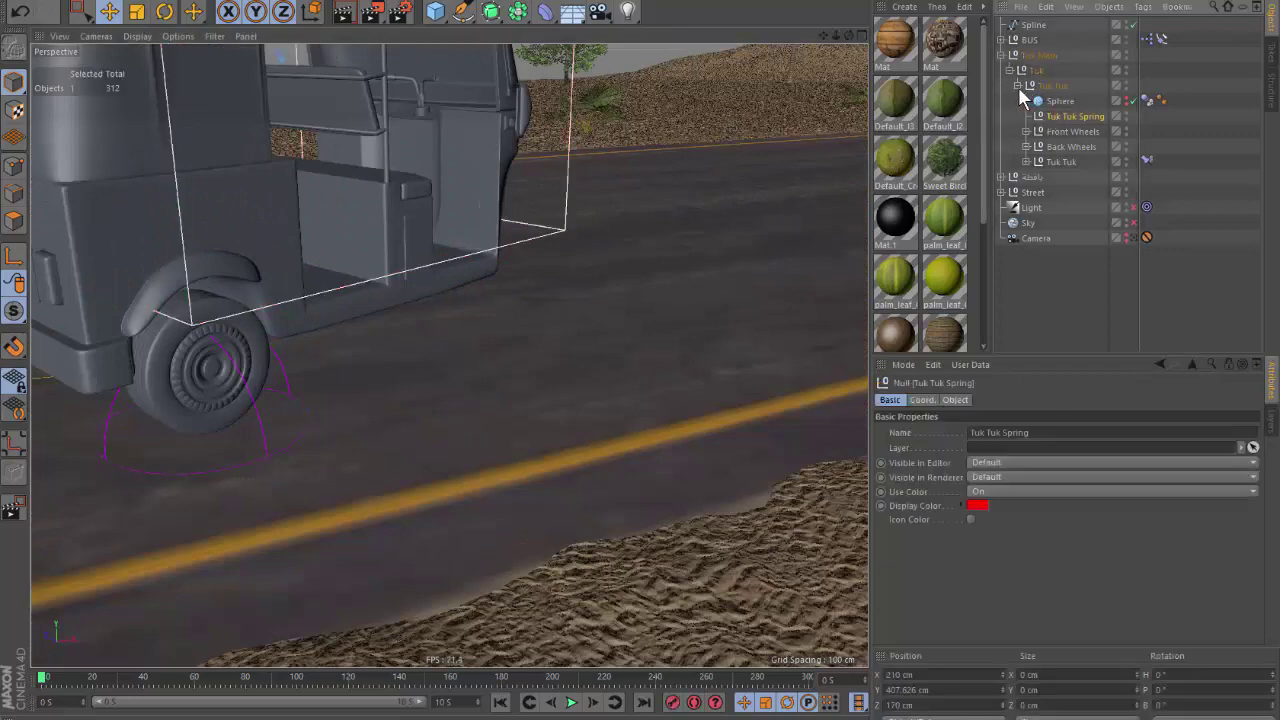
left_click(1057, 134)
key("o")
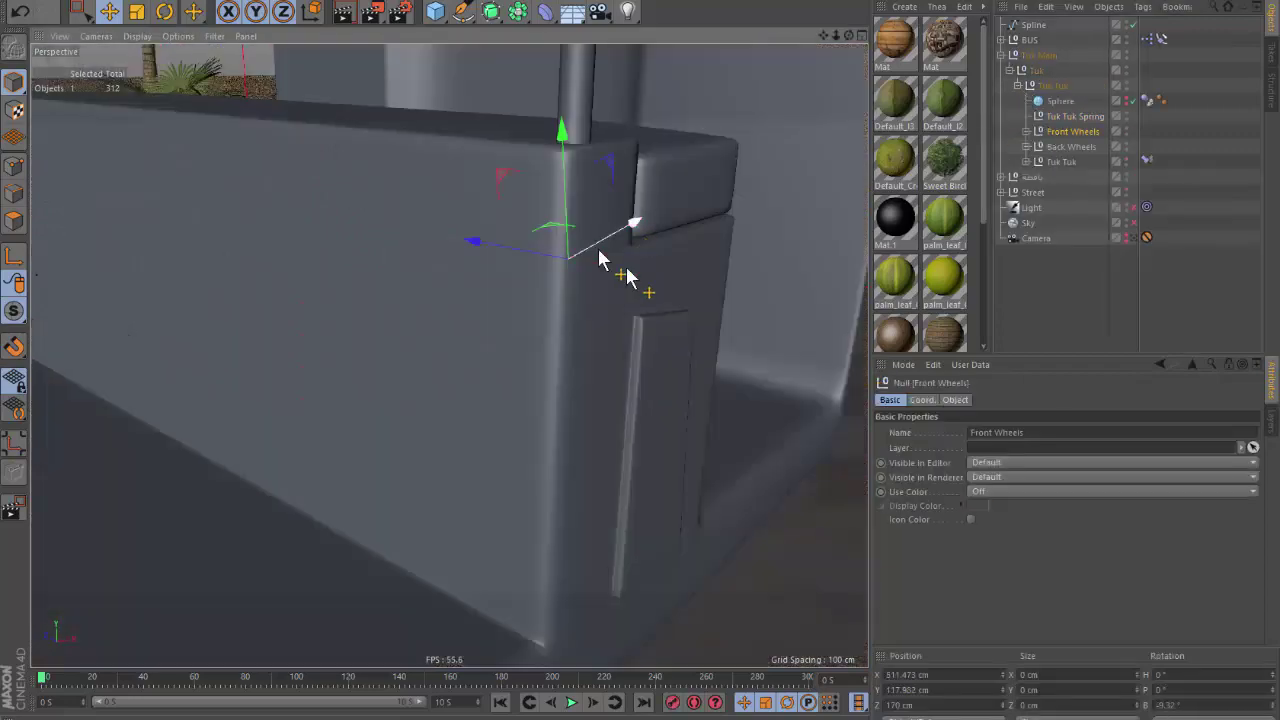
scroll(600, 259, "down", 5)
left_click_drag(508, 306, 571, 337, "alt")
key("r")
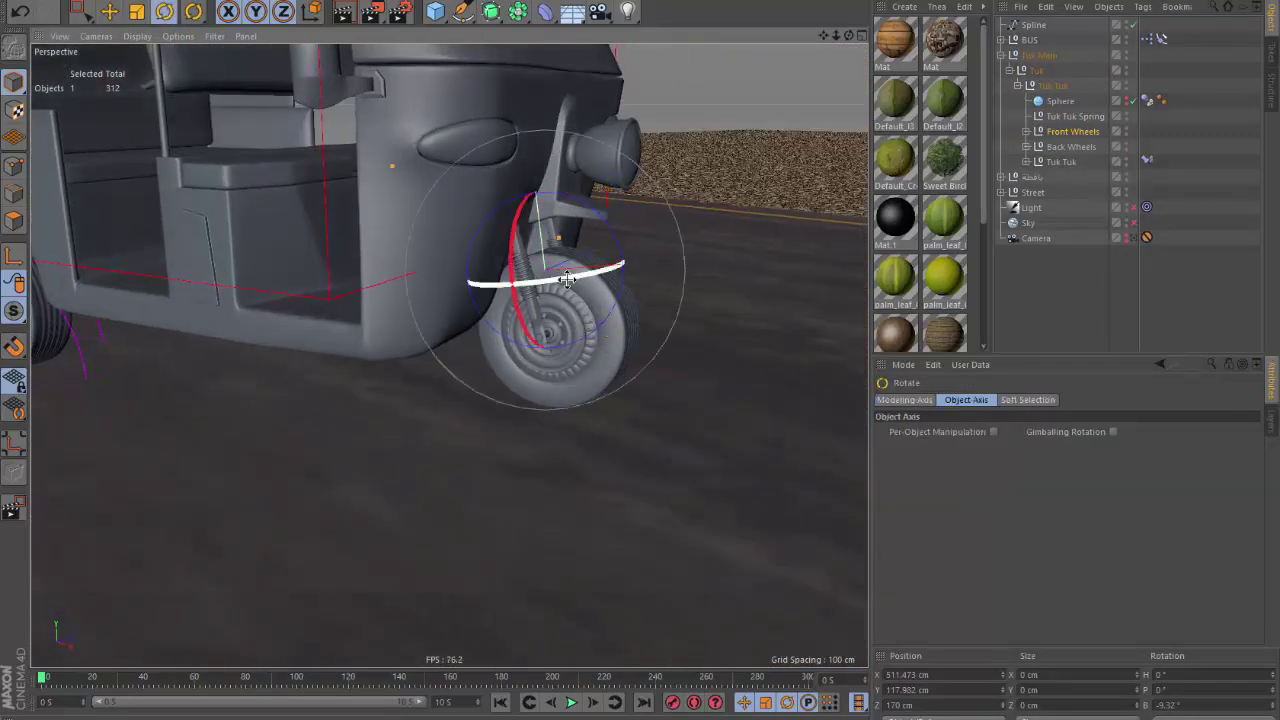
mouse_move(567, 279)
left_mouse_down()
mouse_move(686, 317)
mouse_move(661, 344)
left_mouse_up()
key("F3")
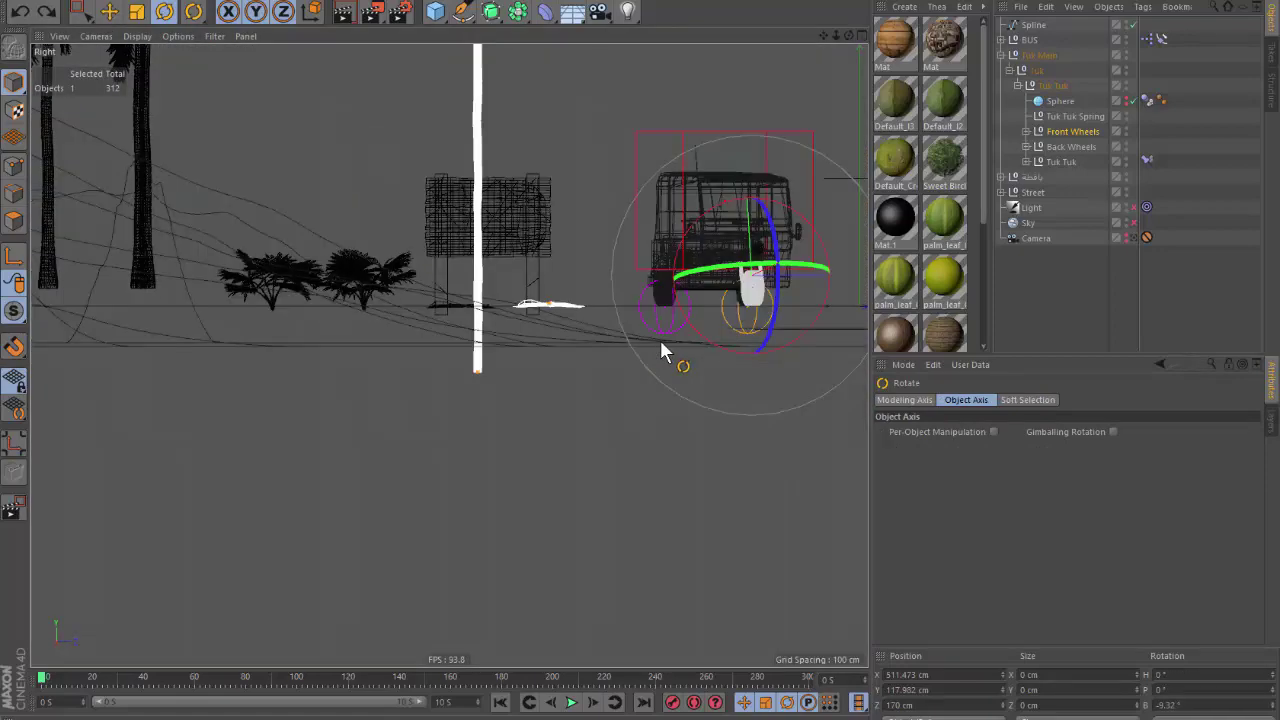
key("F1")
left_click_drag(663, 349, 580, 343, "alt")
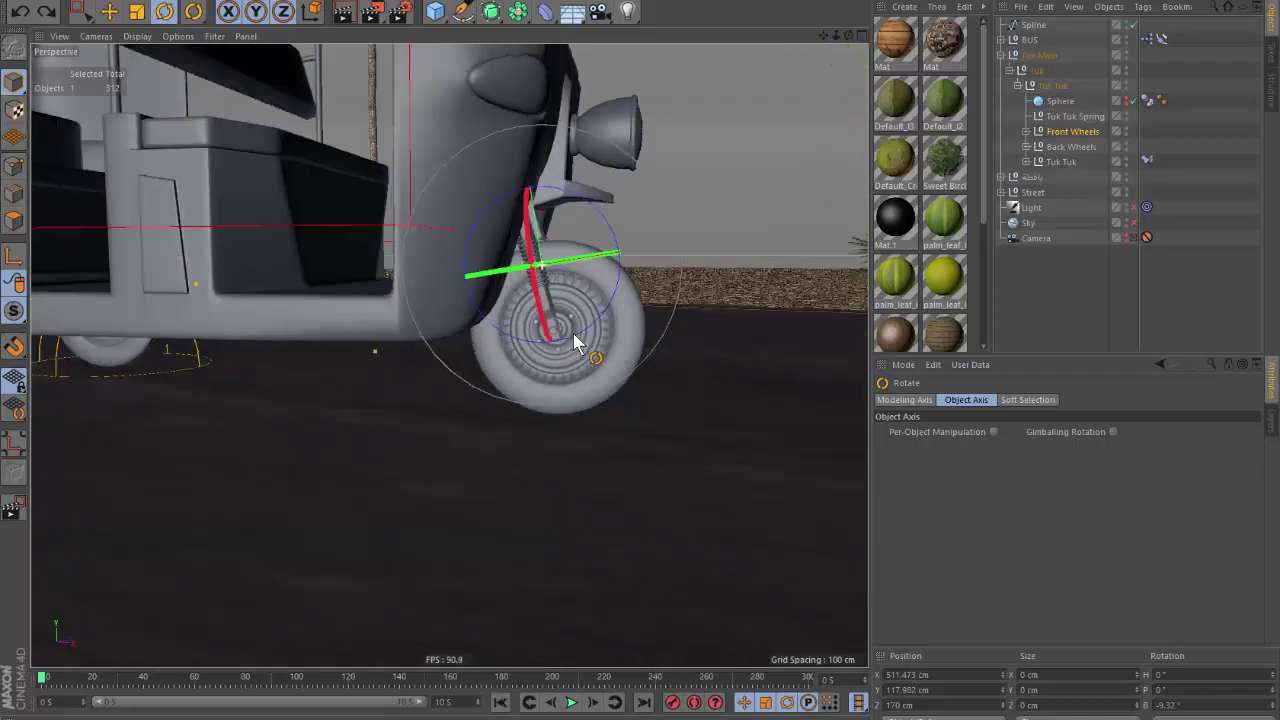
scroll(585, 345, "up", 3)
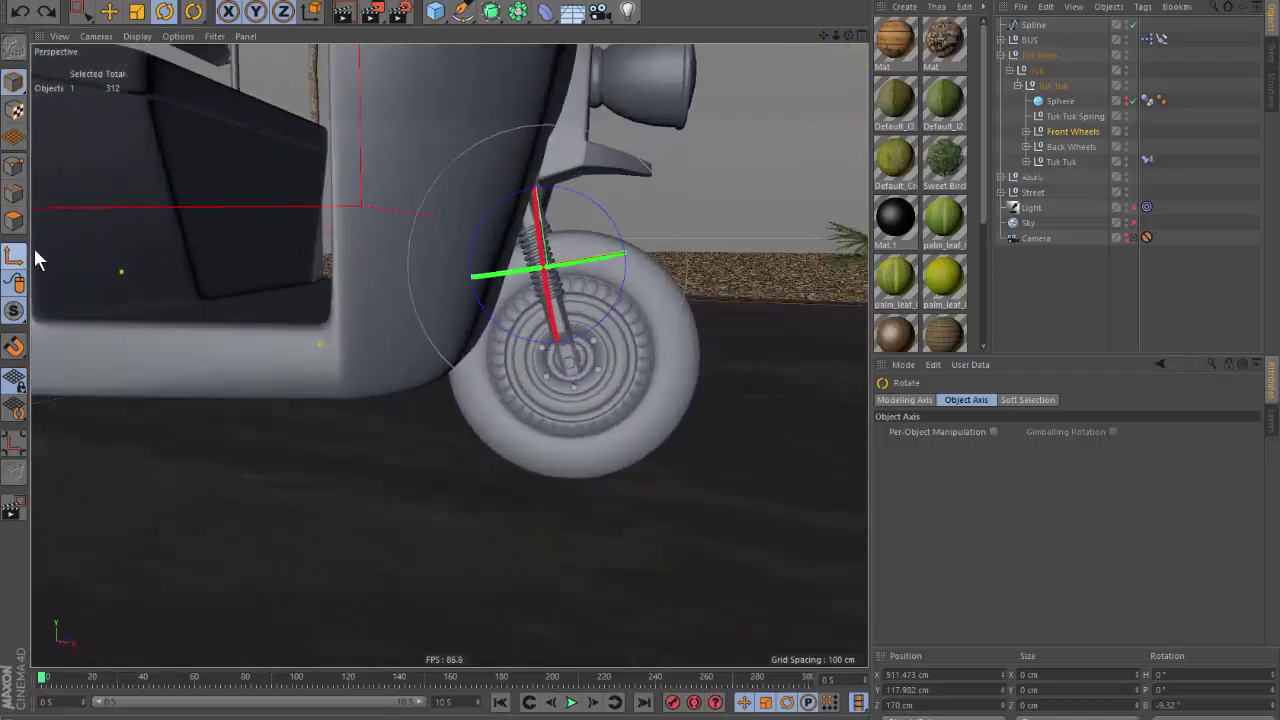
Step: Bank the Front Wheels to about -16.8°, undoing the extra rotation attempt
left_click_drag(588, 220, 595, 203)
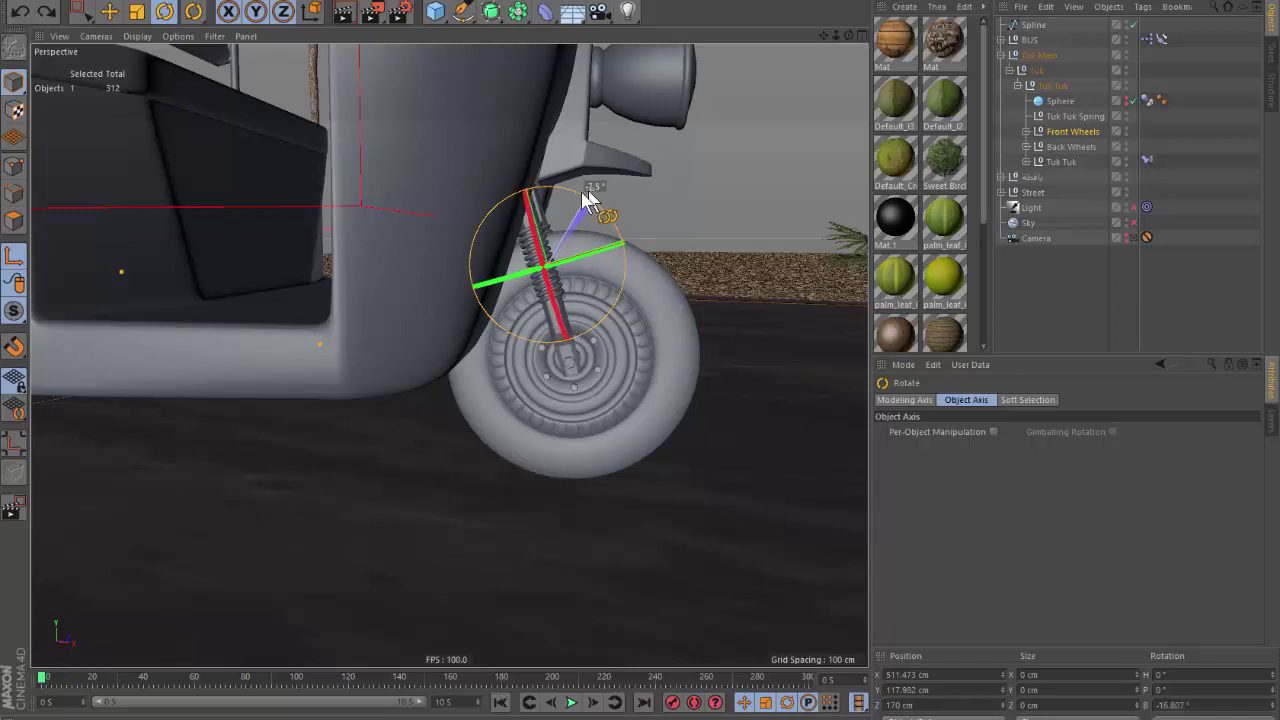
left_click_drag(595, 203, 592, 200)
mouse_move(829, 363)
left_mouse_down("alt")
mouse_move(566, 260)
mouse_move(424, 272)
mouse_move(582, 265)
left_mouse_up("alt")
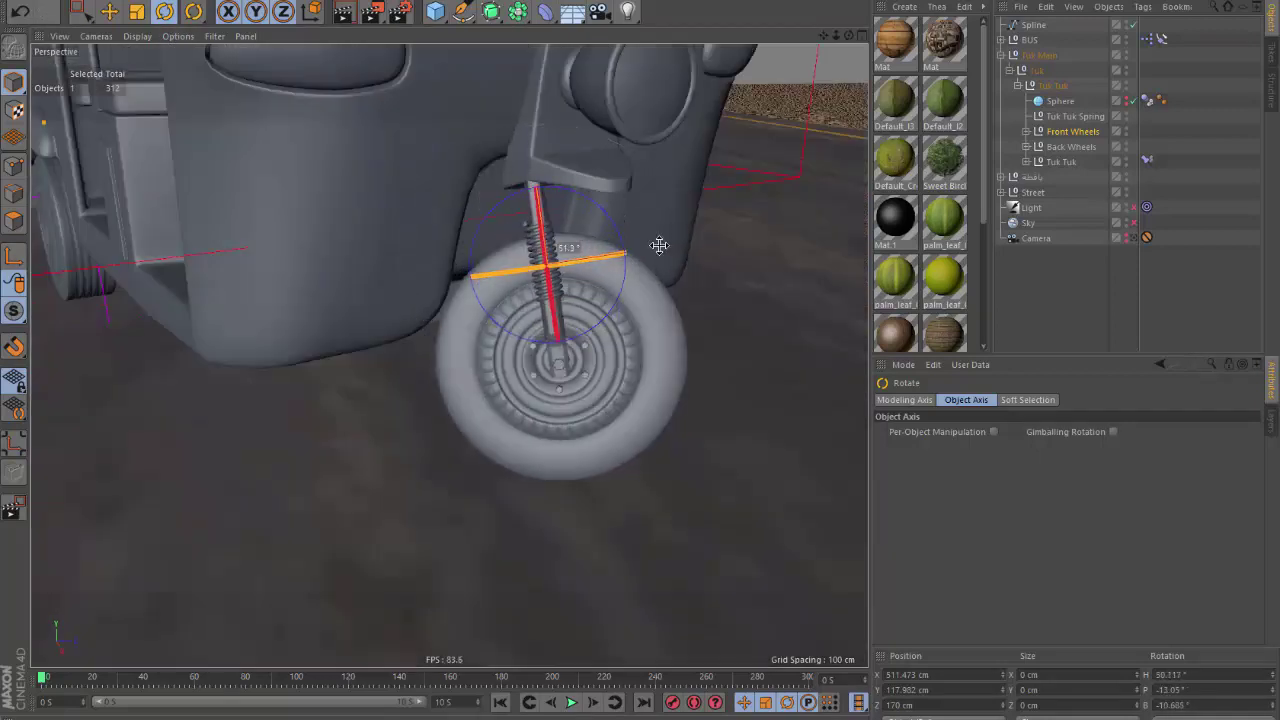
key("ctrl+z")
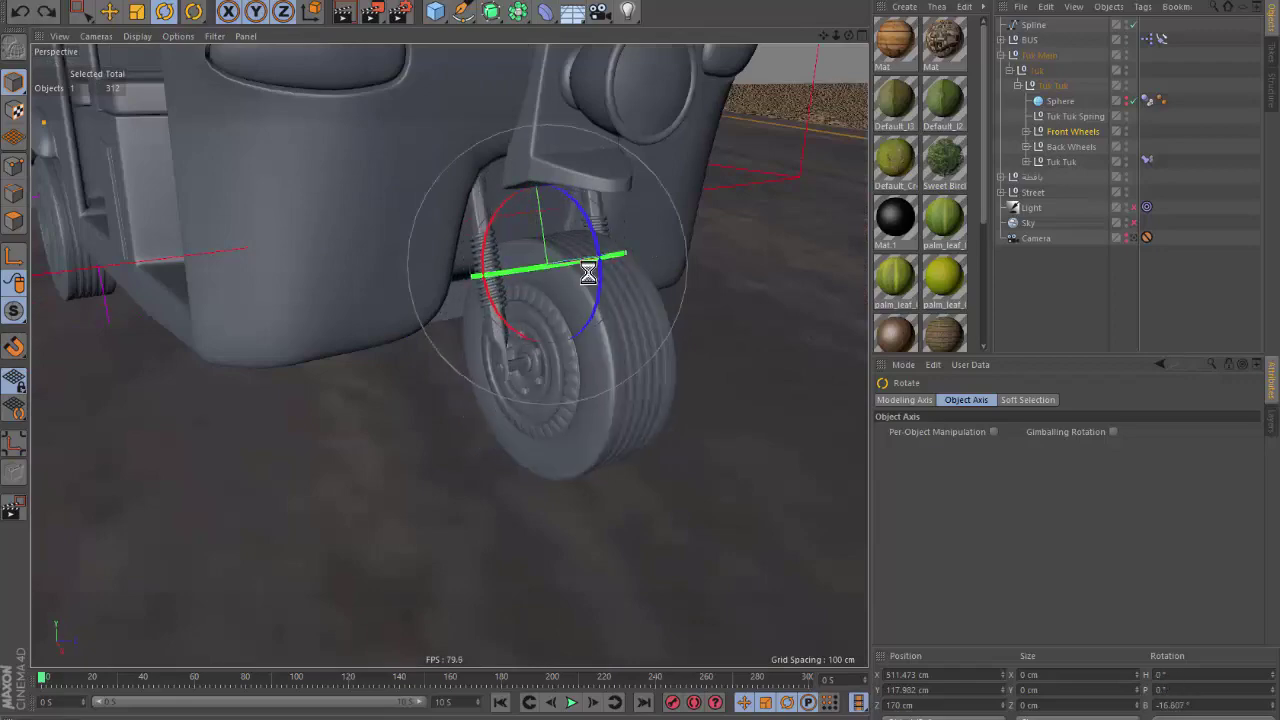
key("ctrl+shift+z")
key("ctrl+shift+z")
key("ctrl+shift+z")
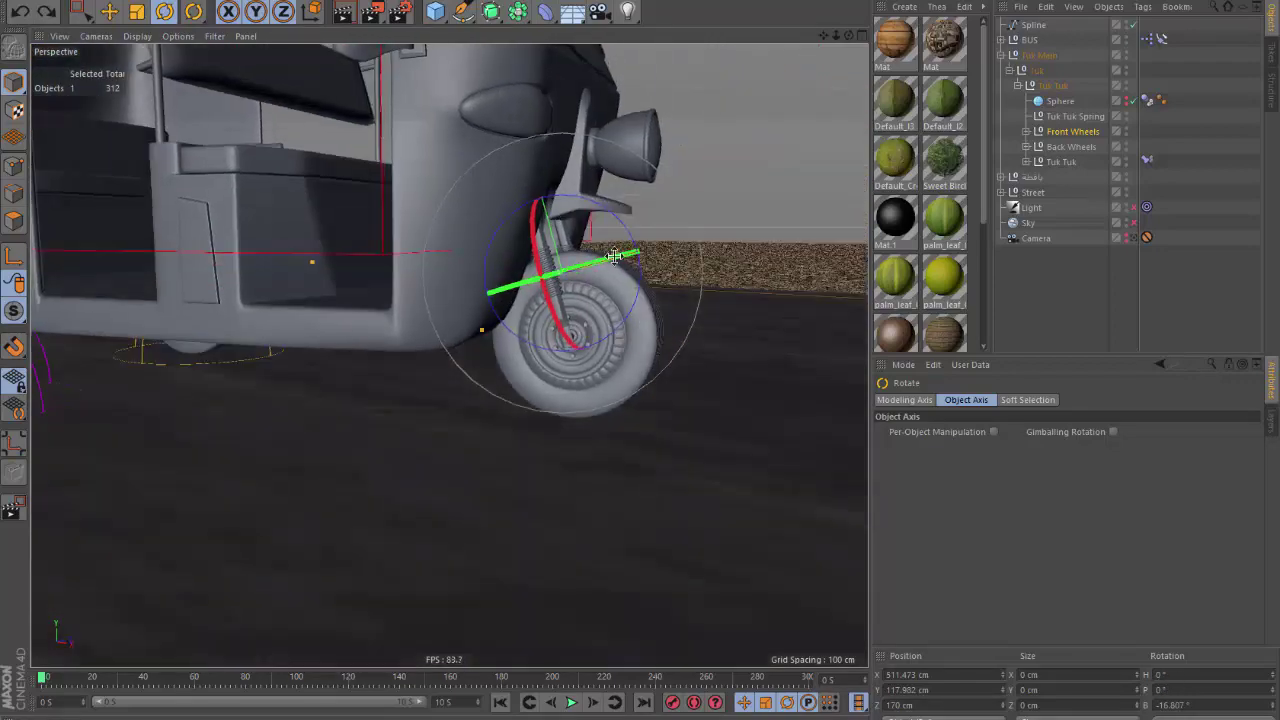
key("ctrl+shift+z")
left_click(1074, 131)
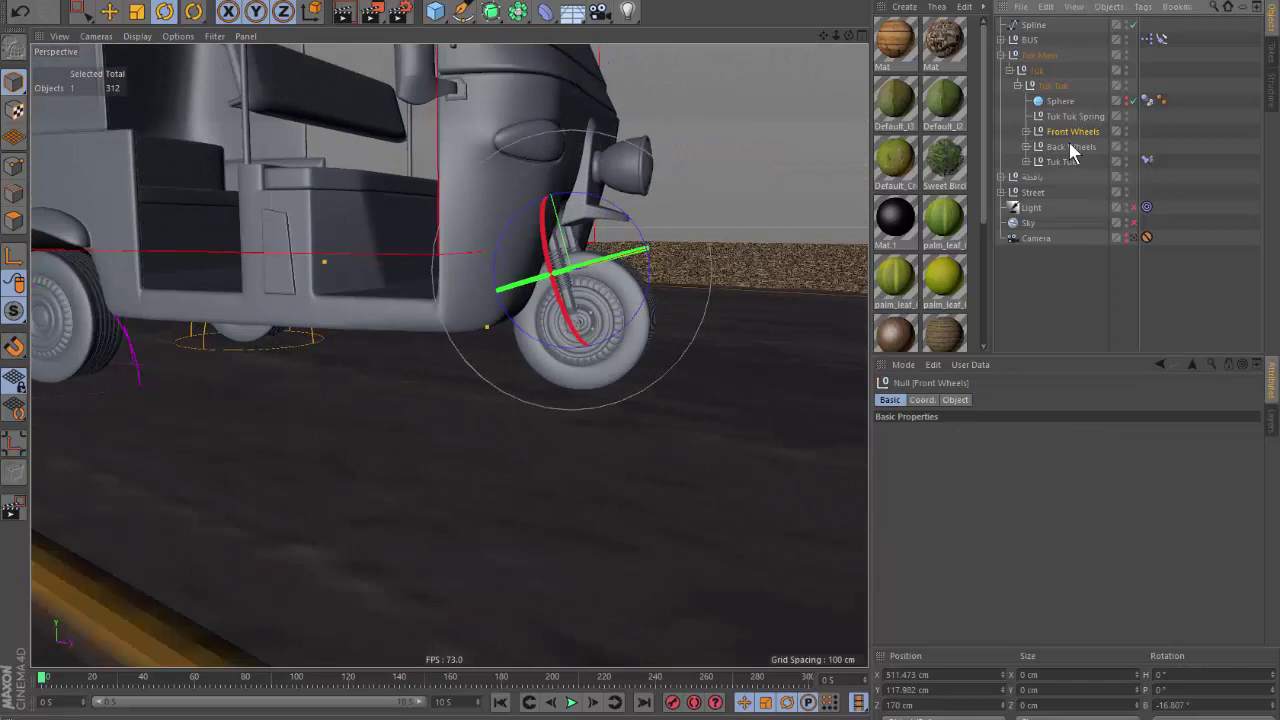
Step: Display the Front Wheels null as a 105 cm sphere oriented to the XY plane
left_click(953, 399)
left_click(962, 432)
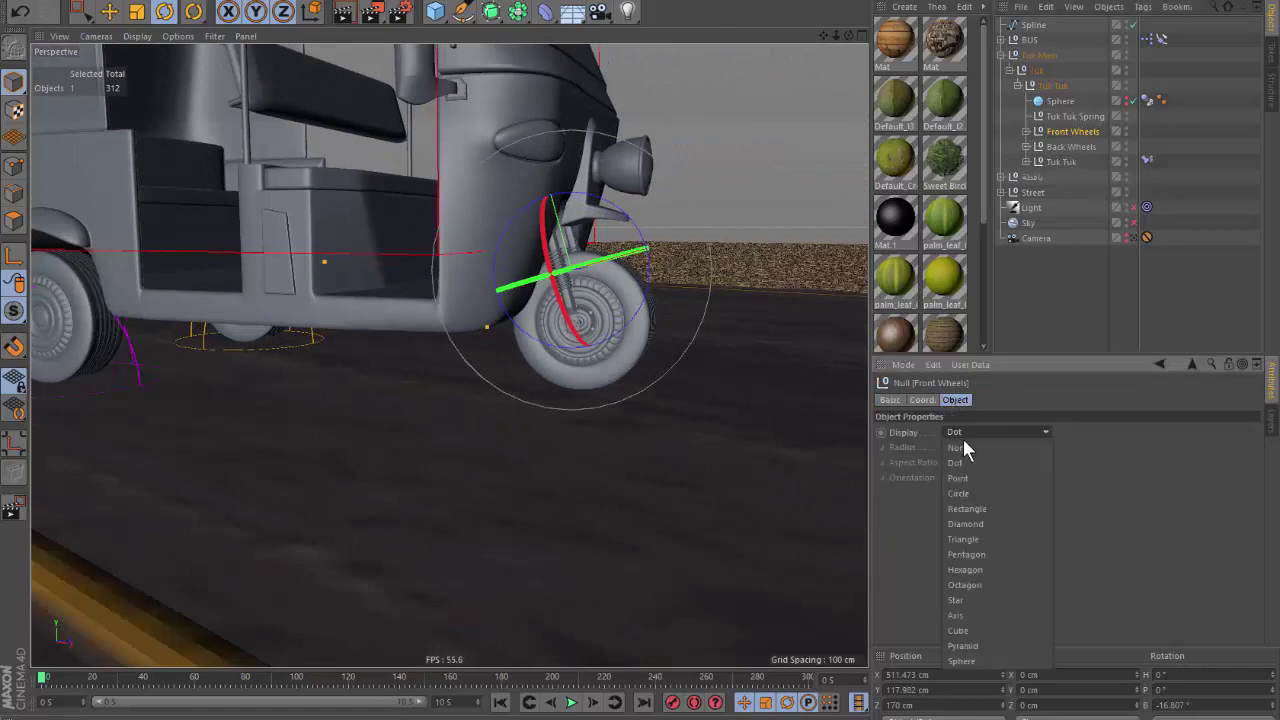
left_click(970, 660)
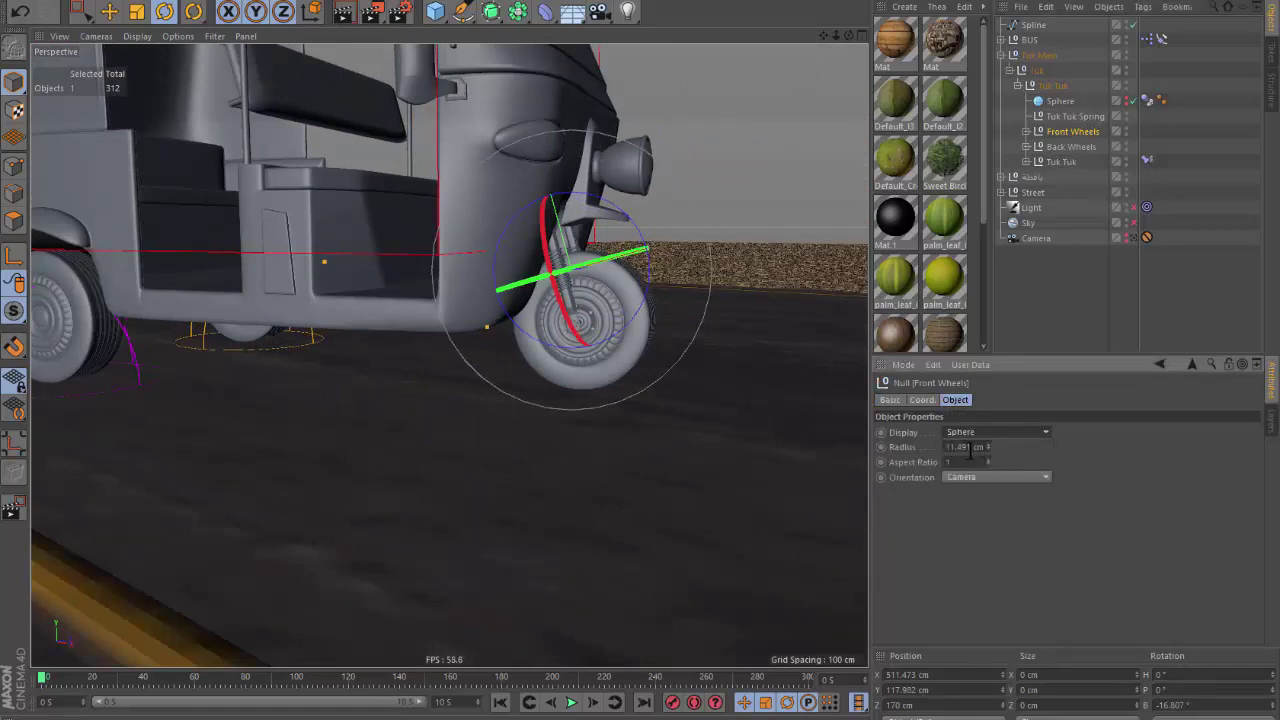
double_click(969, 447)
type("105")
key("Return")
left_click(1022, 477)
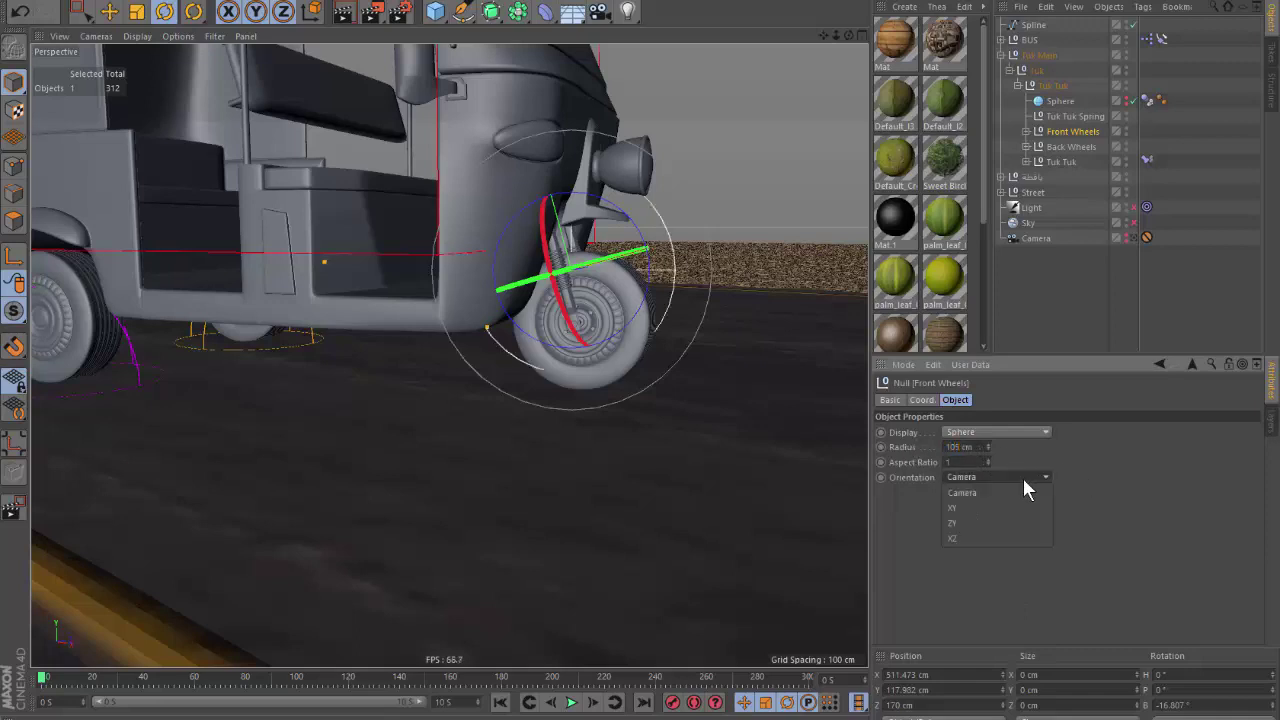
left_click(1017, 507)
Step: Give the Front Wheels null a red custom display colour, then collapse and select Tuk Main
left_click(889, 400)
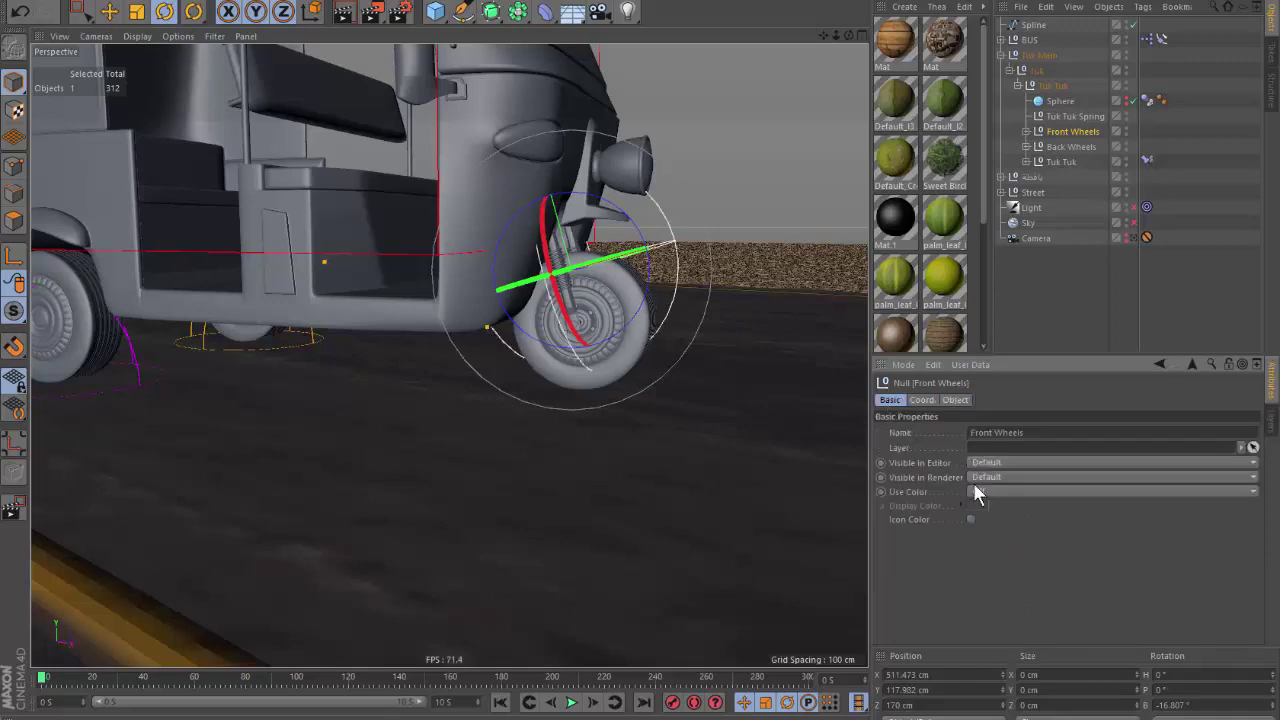
left_click(990, 491)
left_click(994, 531)
left_click(985, 507)
left_click(1029, 519)
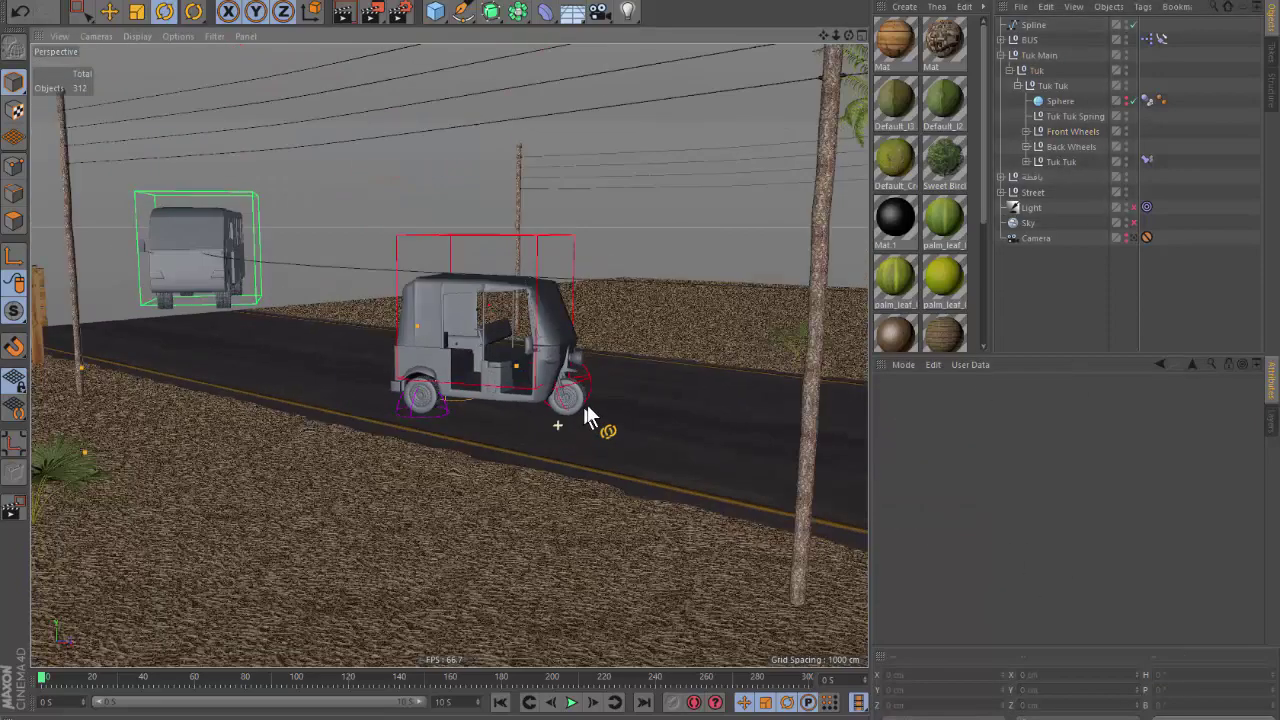
scroll(525, 394, "up", 2)
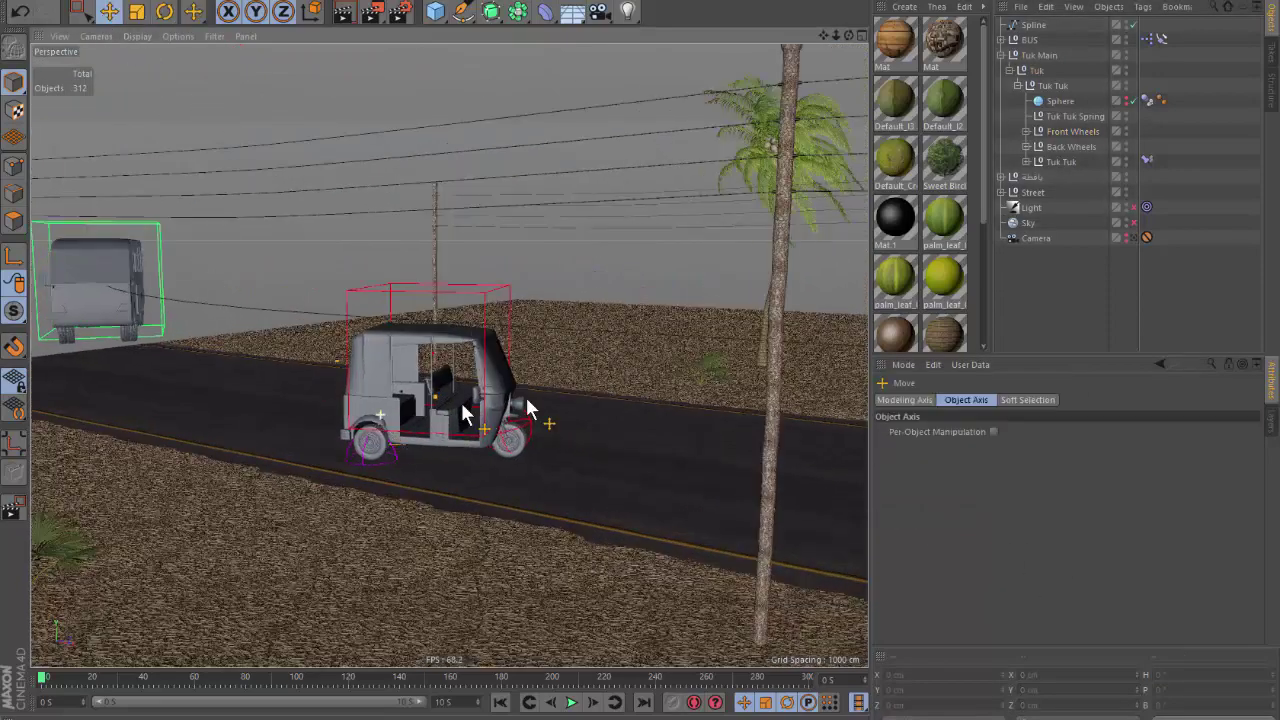
left_click(1001, 55)
left_click(1022, 54)
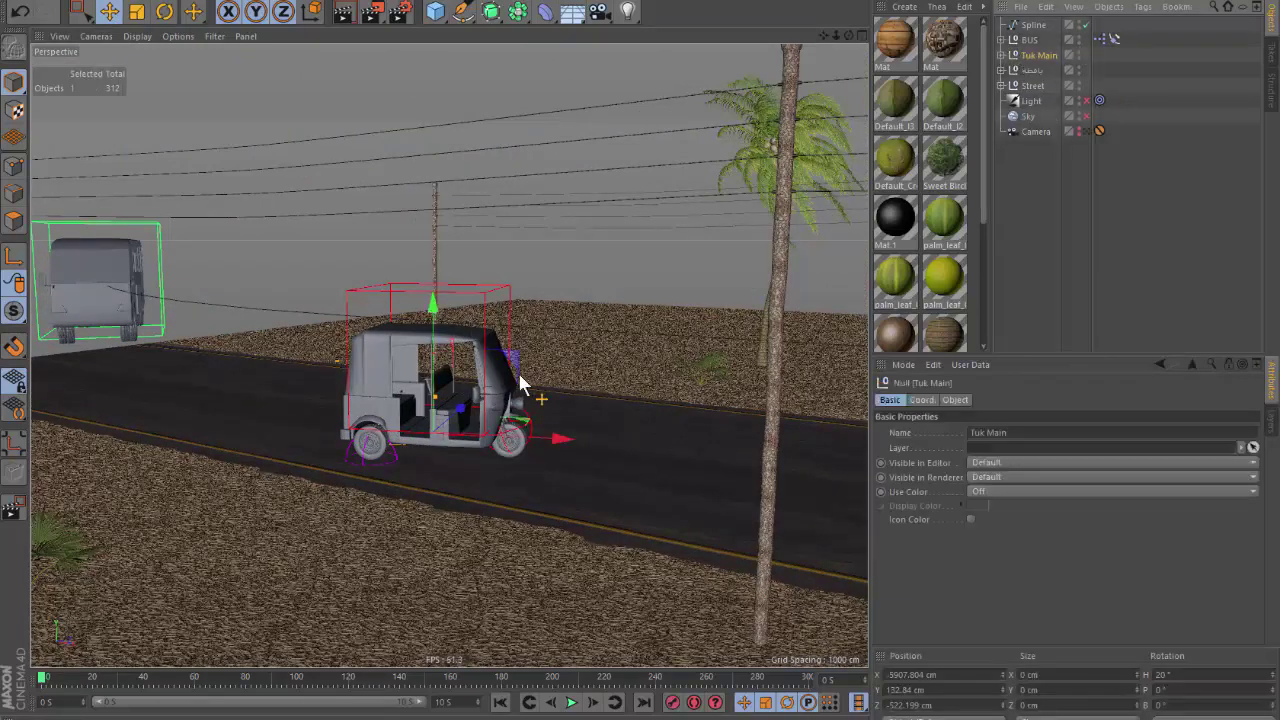
Step: In Top view, move Tuk Main along X toward the road and Freeze All its transforms
left_click(924, 400)
key("F2")
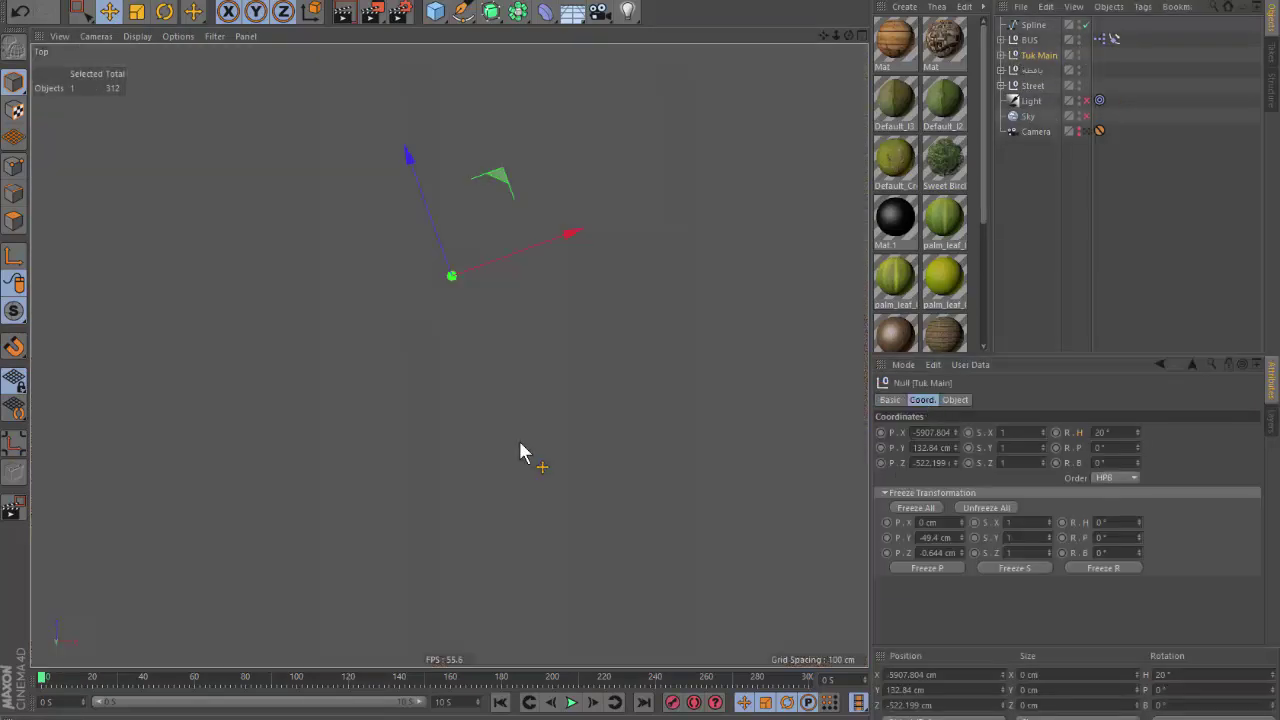
scroll(645, 272, "down", 3)
left_click_drag(703, 240, 517, 333)
scroll(517, 333, "up", 2)
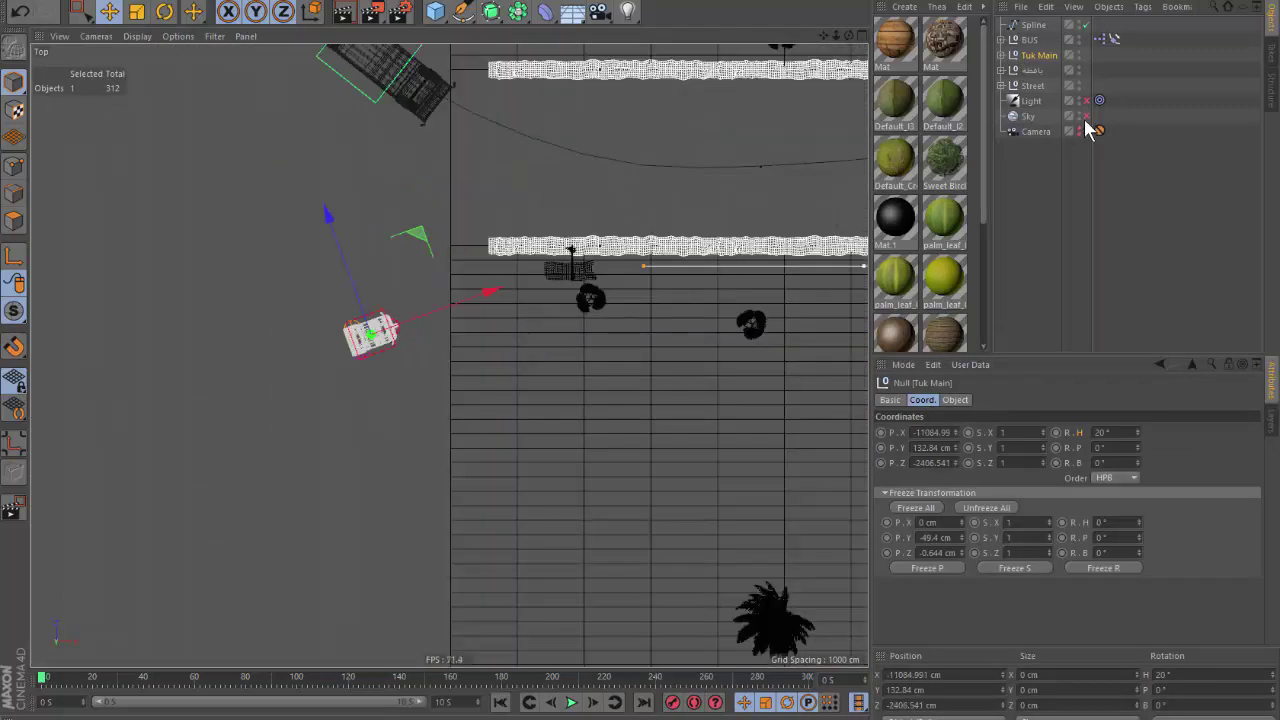
left_click(1021, 188)
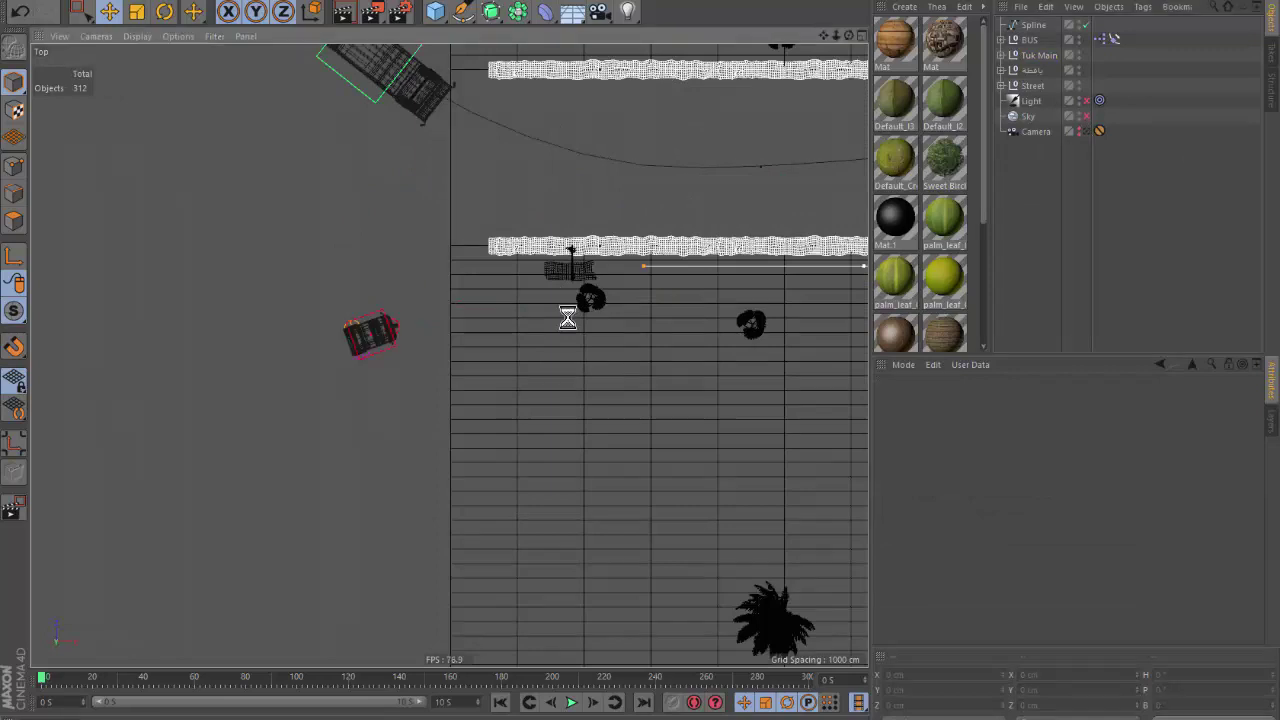
left_click(1034, 56)
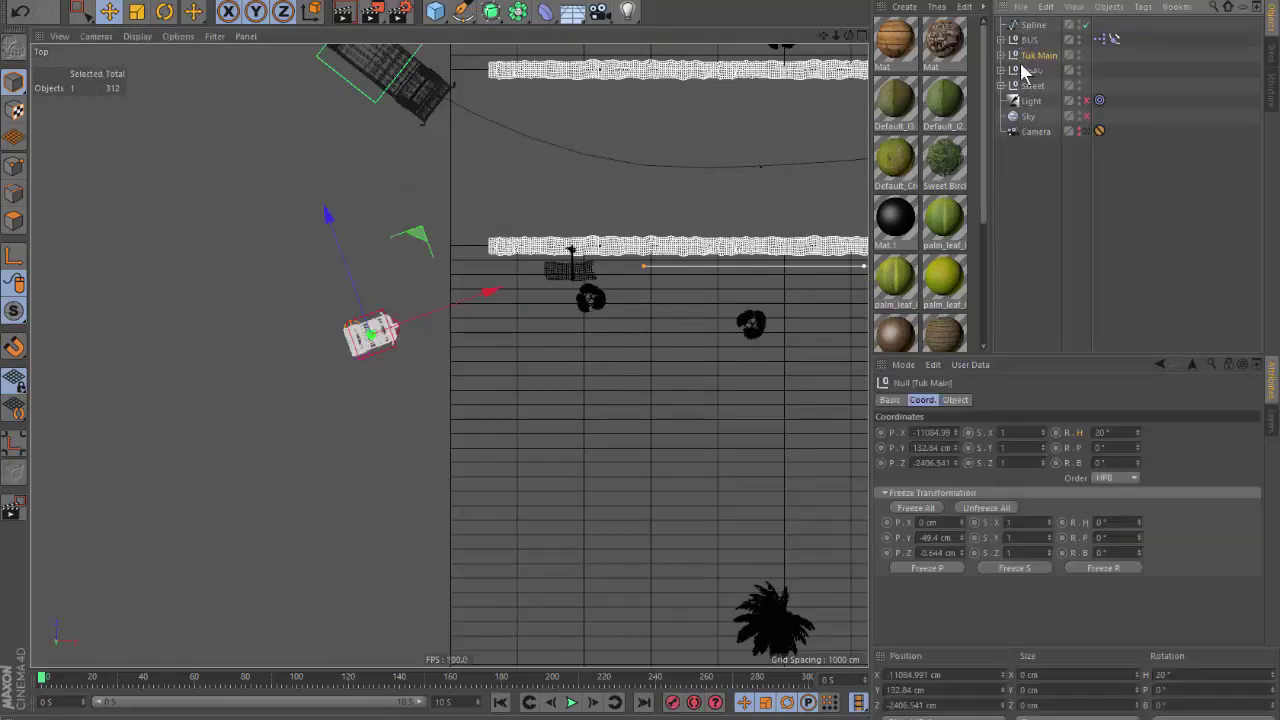
mouse_move(471, 286)
left_mouse_down()
mouse_move(508, 296)
mouse_move(520, 284)
left_mouse_up()
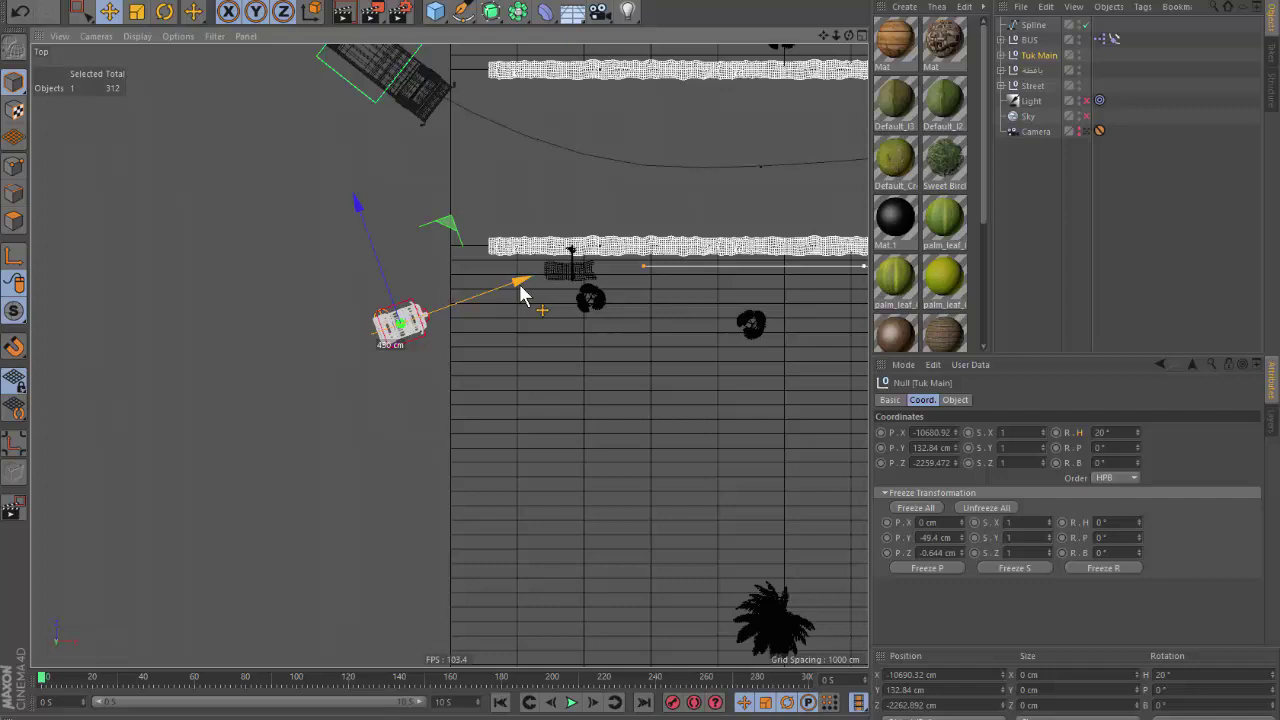
left_click(928, 508)
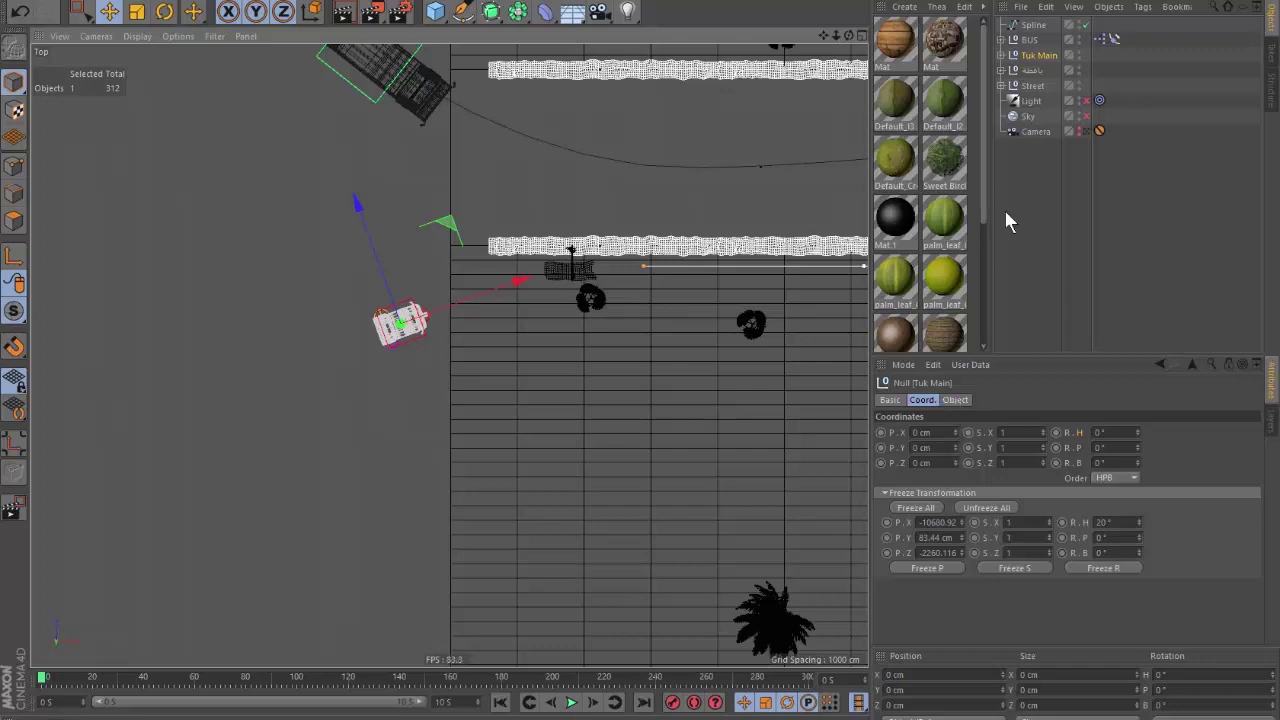
Step: Freeze the transforms of the Tuk, Tuk Tuk and Tuk Tuk Spring nulls
left_click(1001, 55)
left_click(1036, 70)
left_click(1050, 85, "shift")
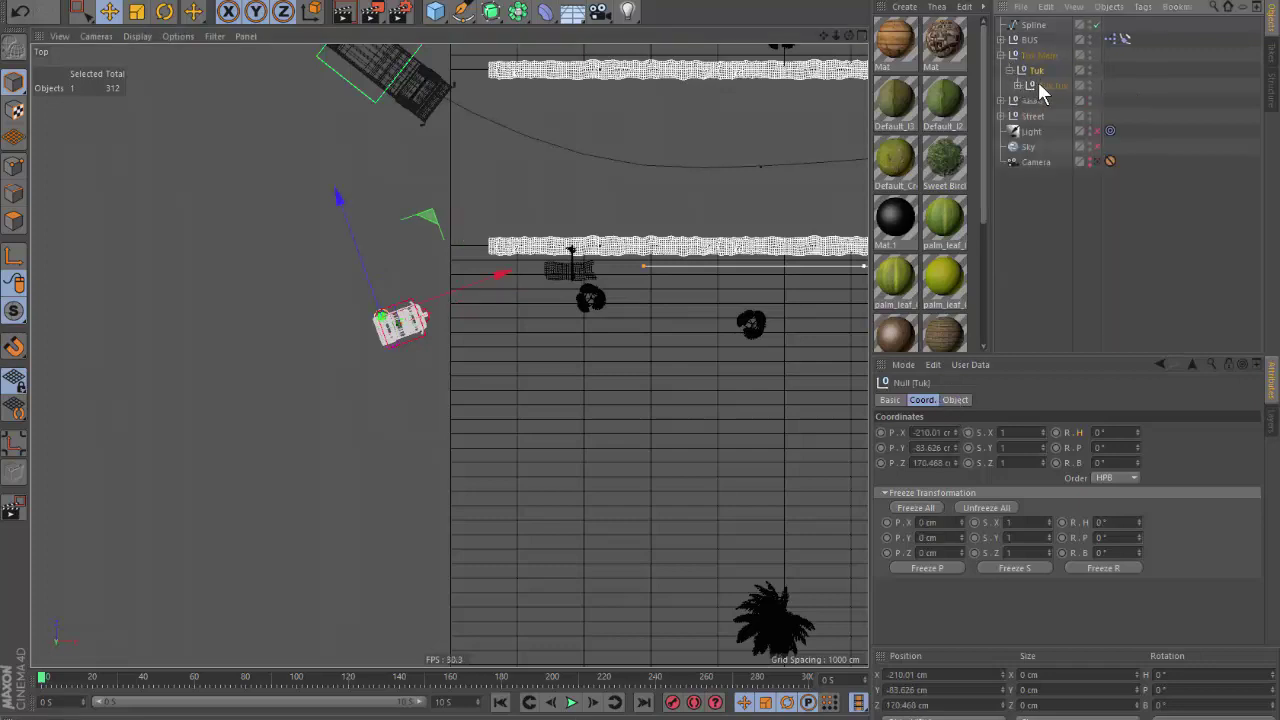
left_click(926, 508)
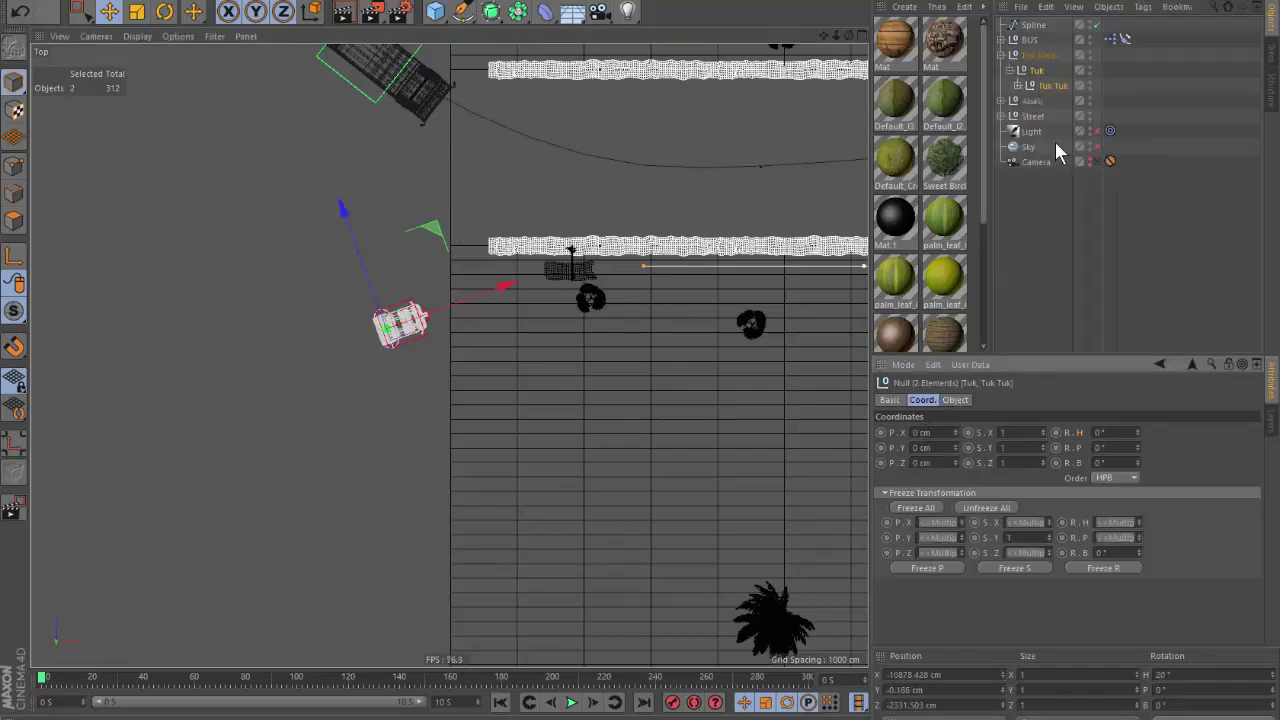
left_click(1043, 86)
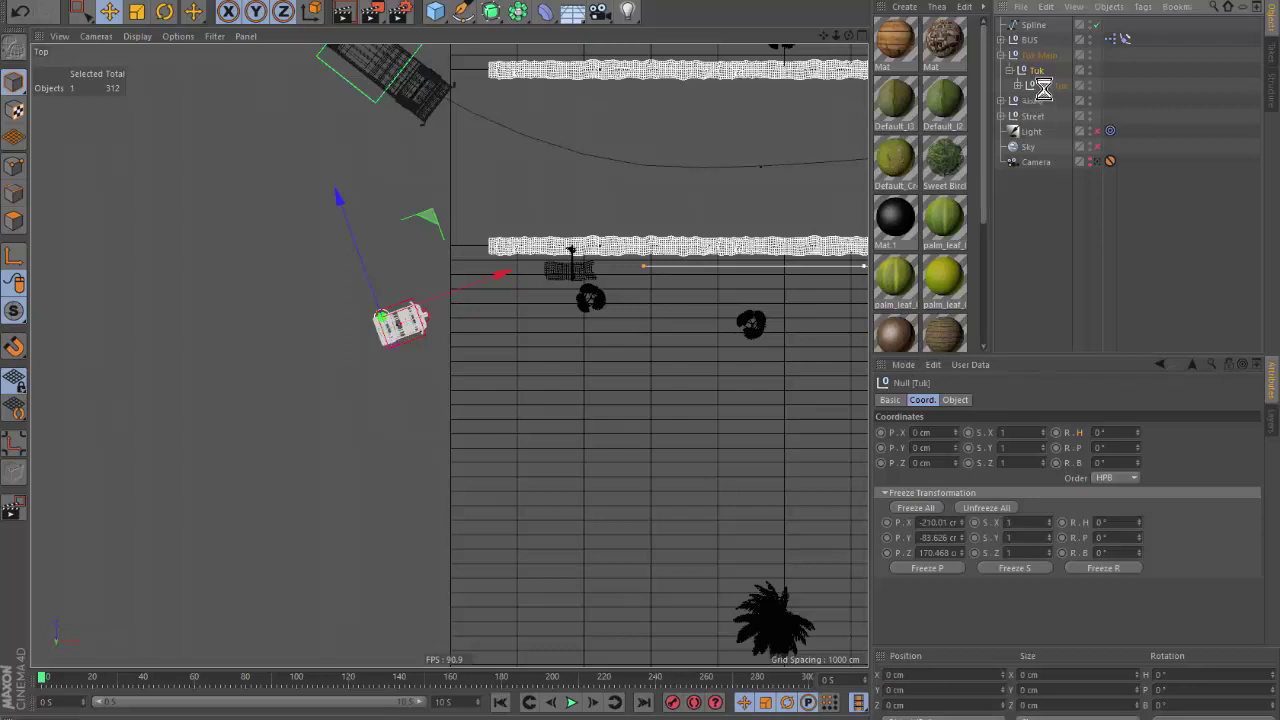
left_click(1018, 86)
left_click(1075, 116)
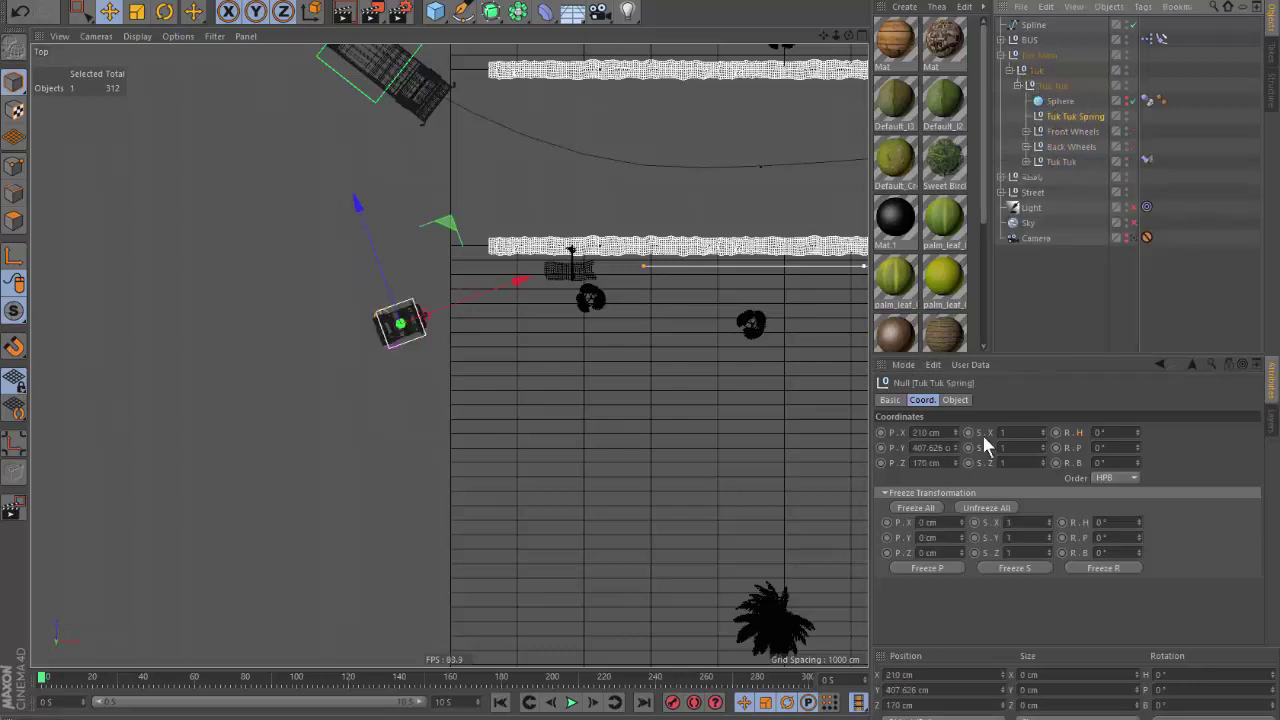
left_click(912, 508)
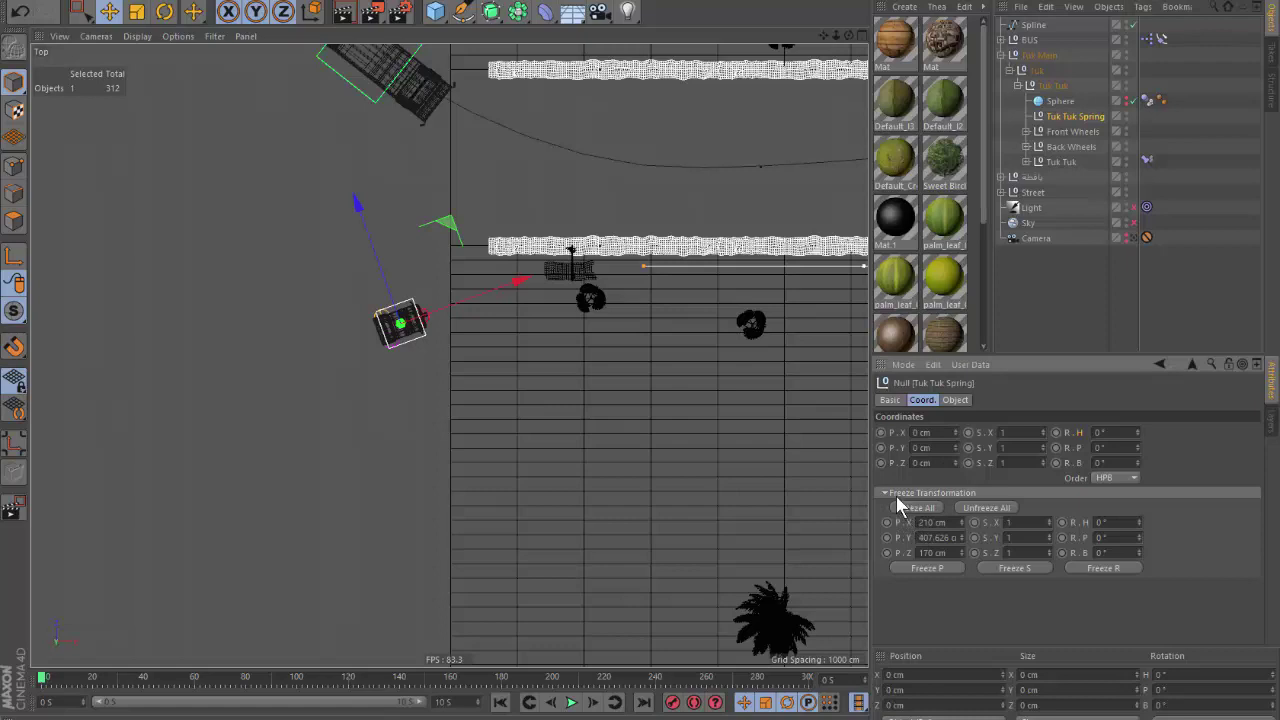
left_click(896, 494)
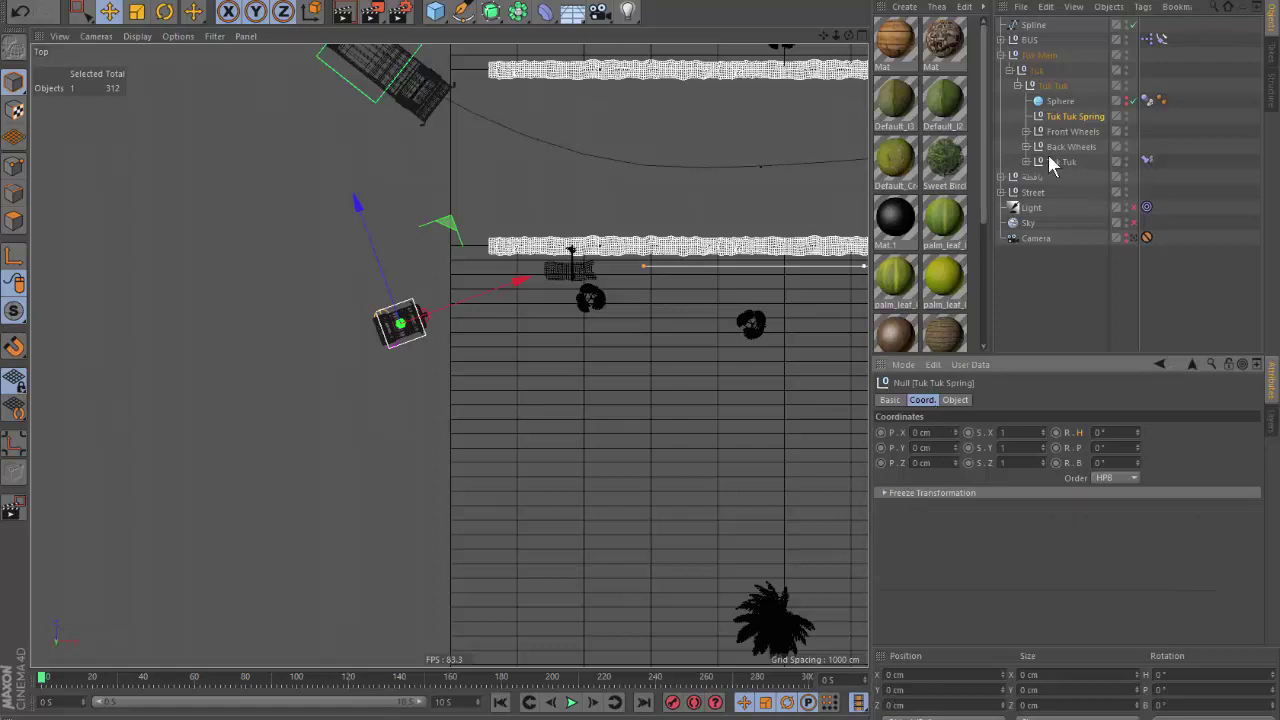
Step: Select Tuk Main, undo a test X slide, and Unfreeze All its transforms
left_click(1060, 101)
left_click(1058, 283)
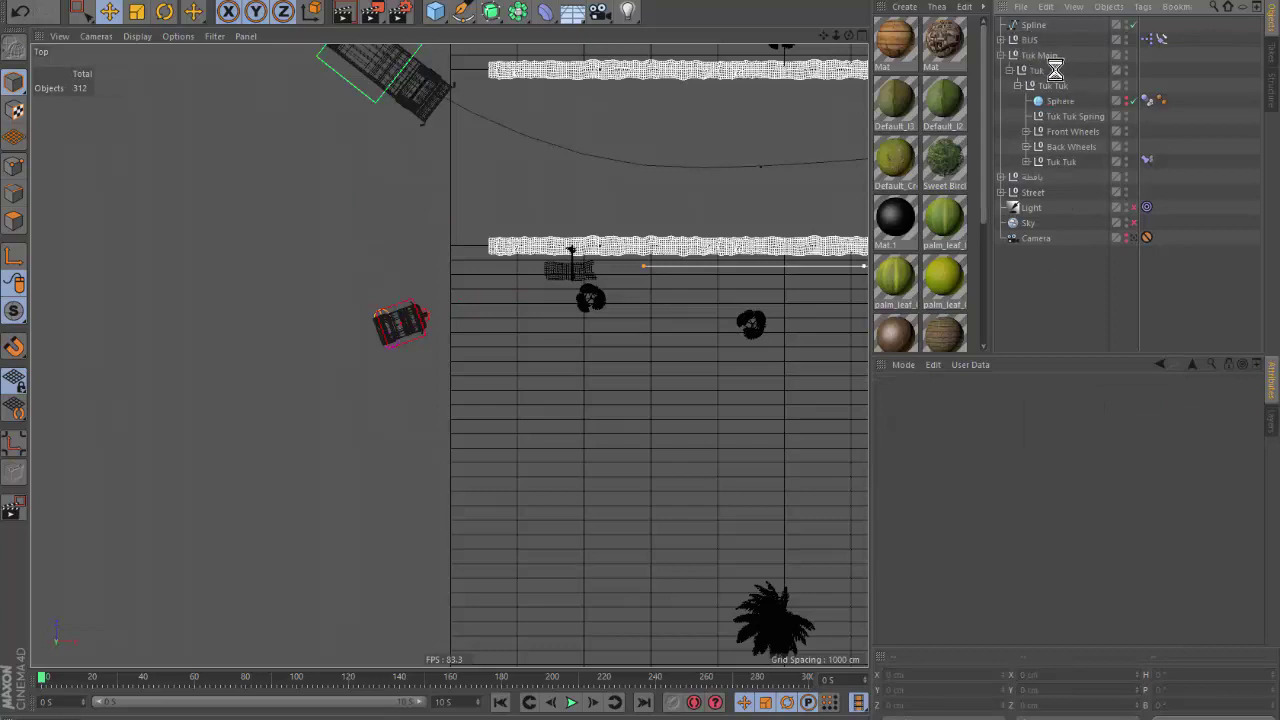
left_click(1040, 56)
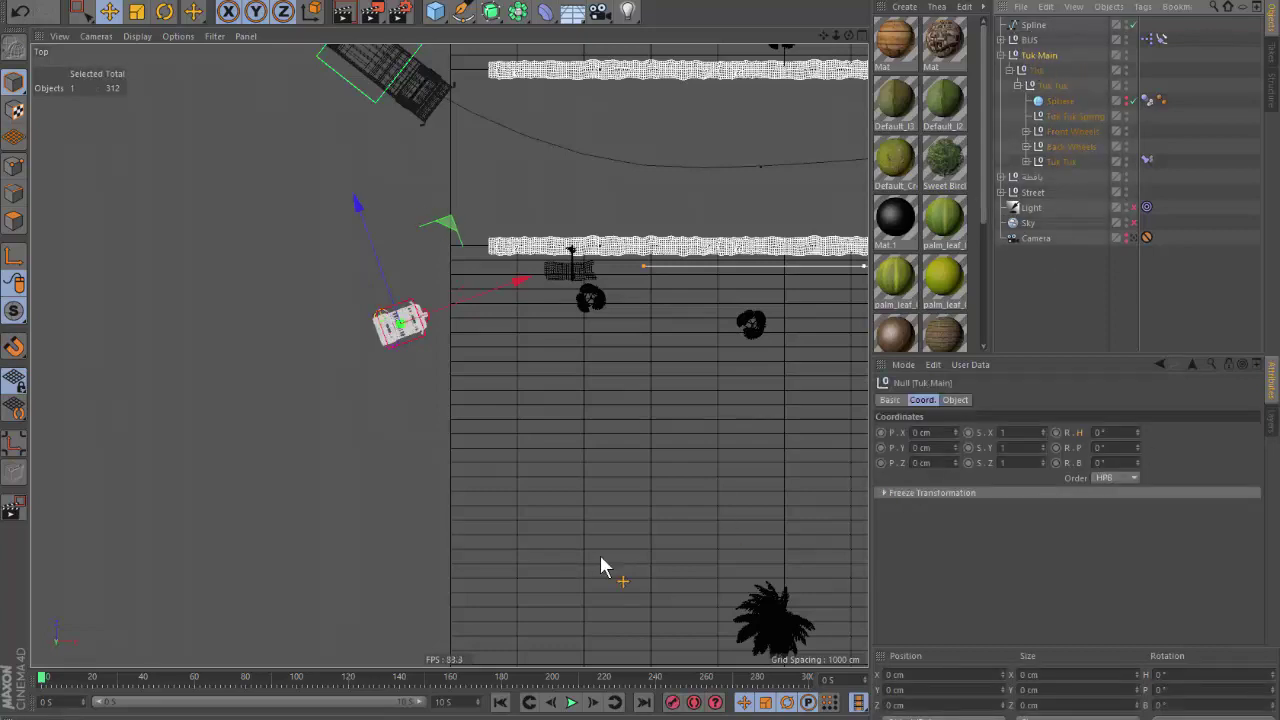
left_click_drag(17, 683, 28, 690)
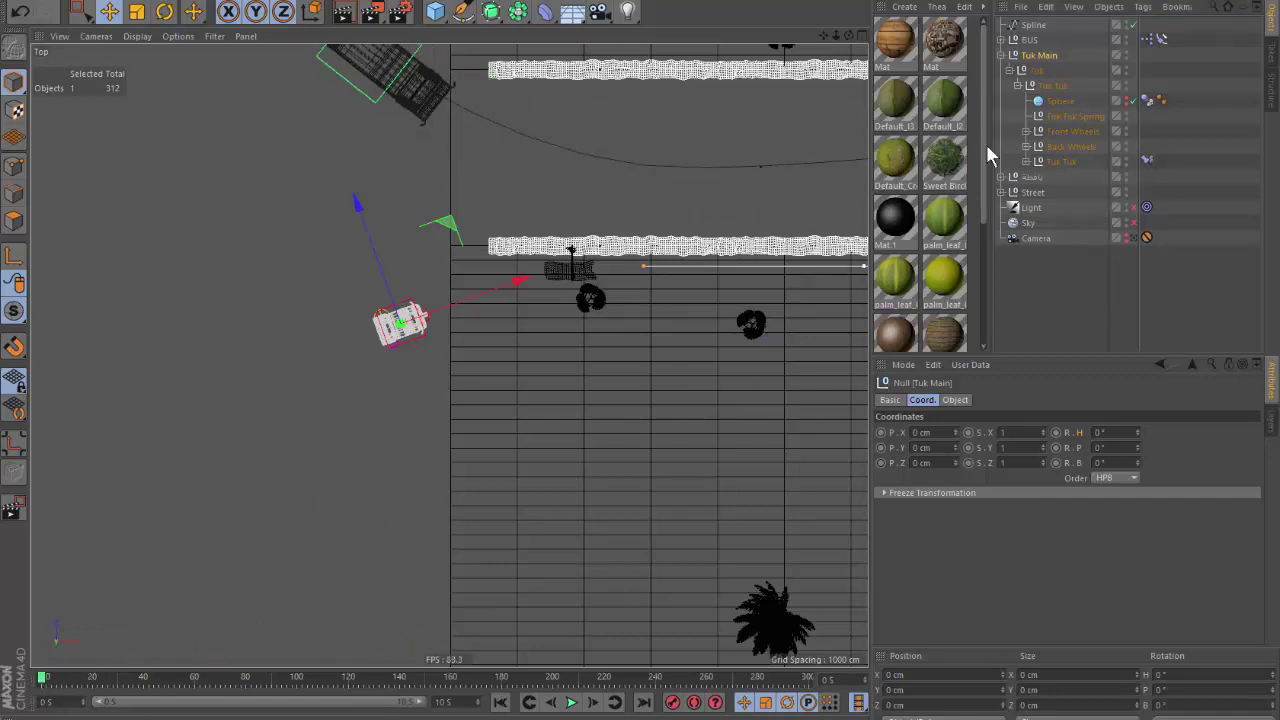
left_click_drag(955, 433, 1000, 433)
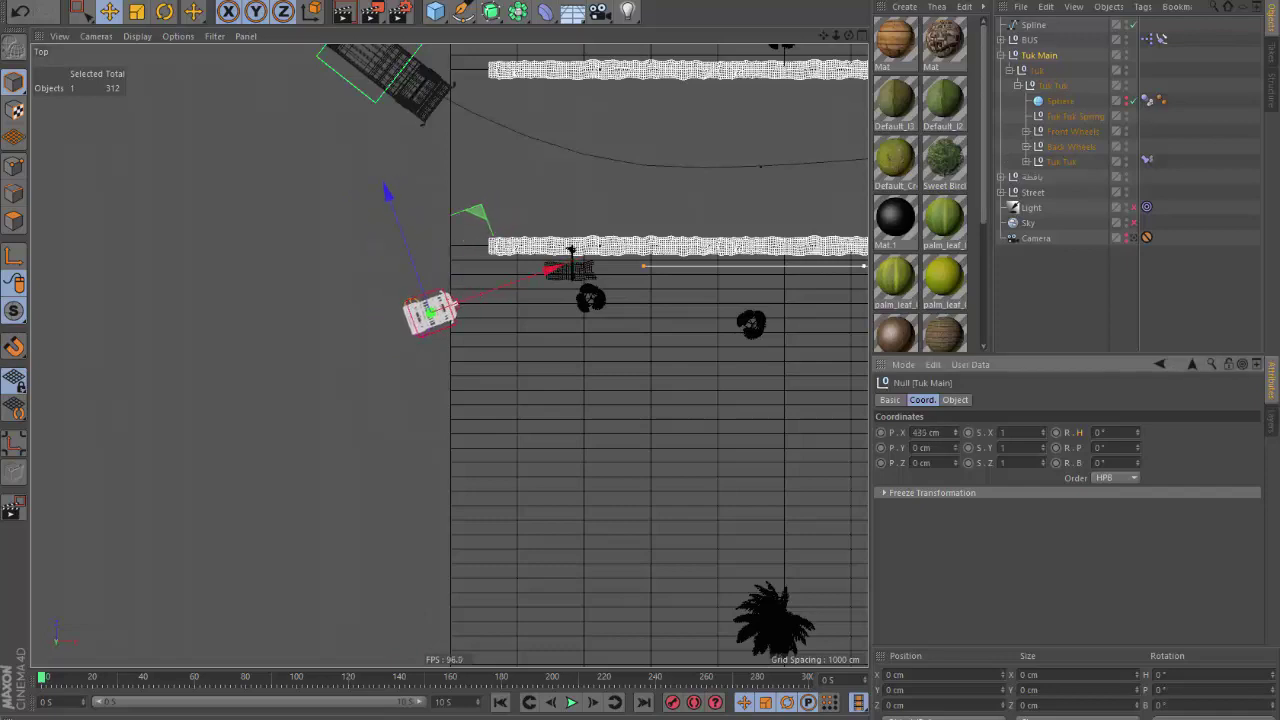
left_click_drag(1000, 433, 958, 441)
key("ctrl+z")
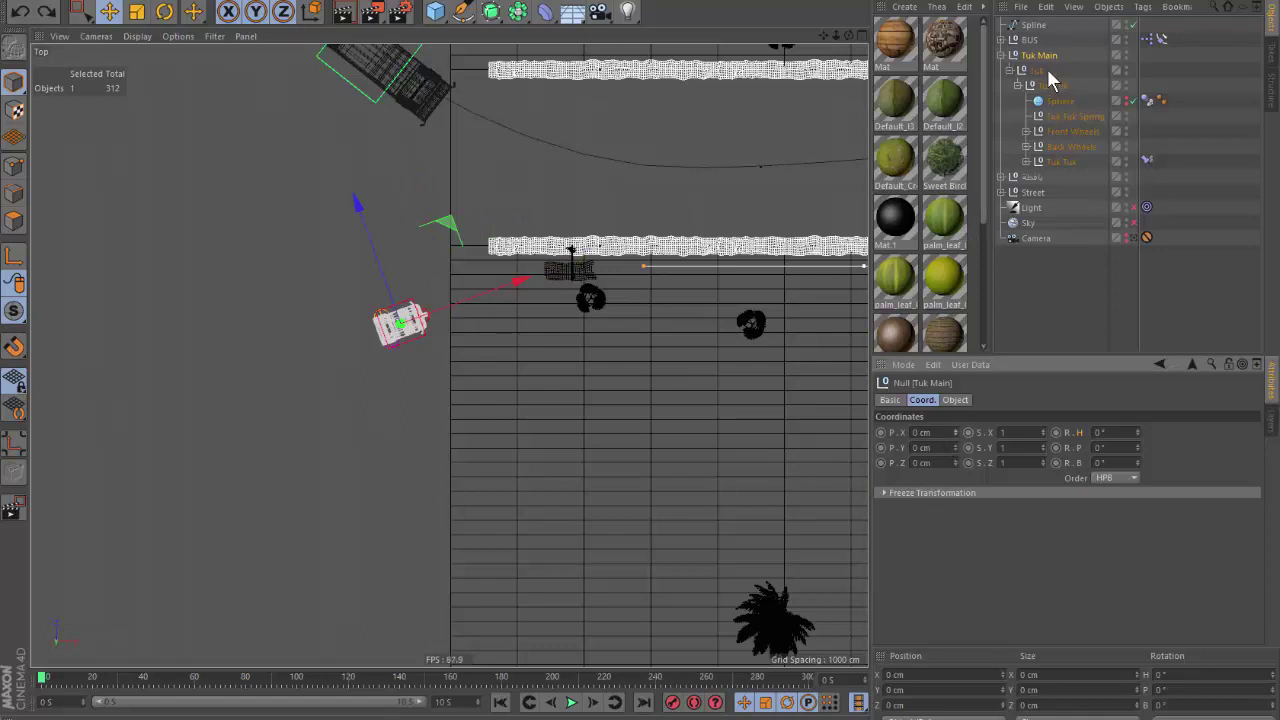
left_click(952, 493)
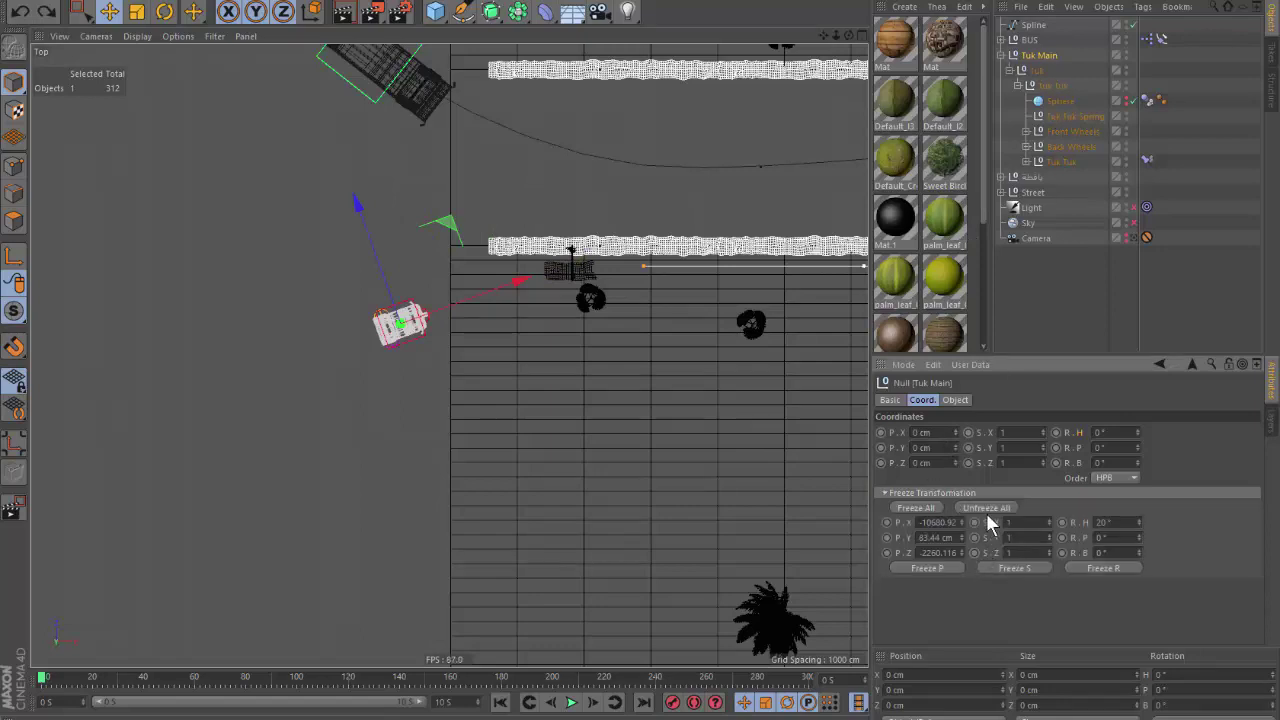
left_click(996, 511)
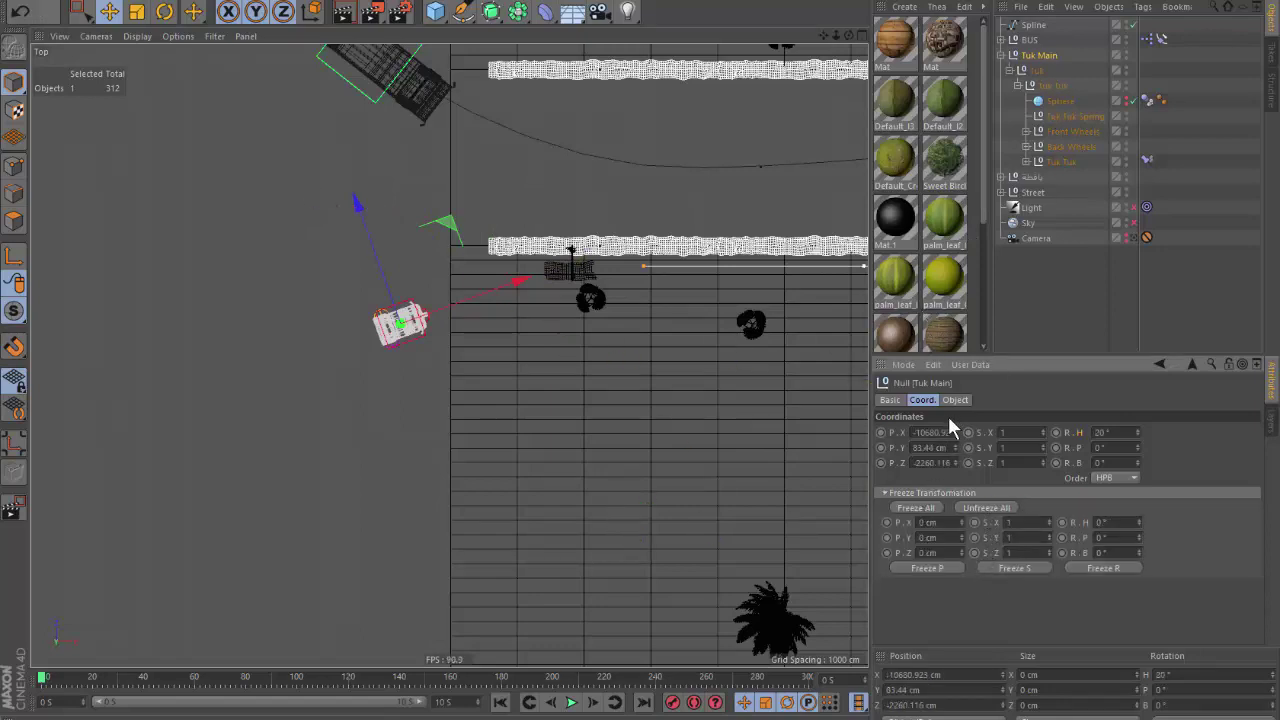
Step: Shift Tuk Main slightly along X and Freeze All its transformation
mouse_move(955, 432)
left_mouse_down()
mouse_move(1000, 432)
mouse_move(950, 434)
left_mouse_up()
left_click(915, 508)
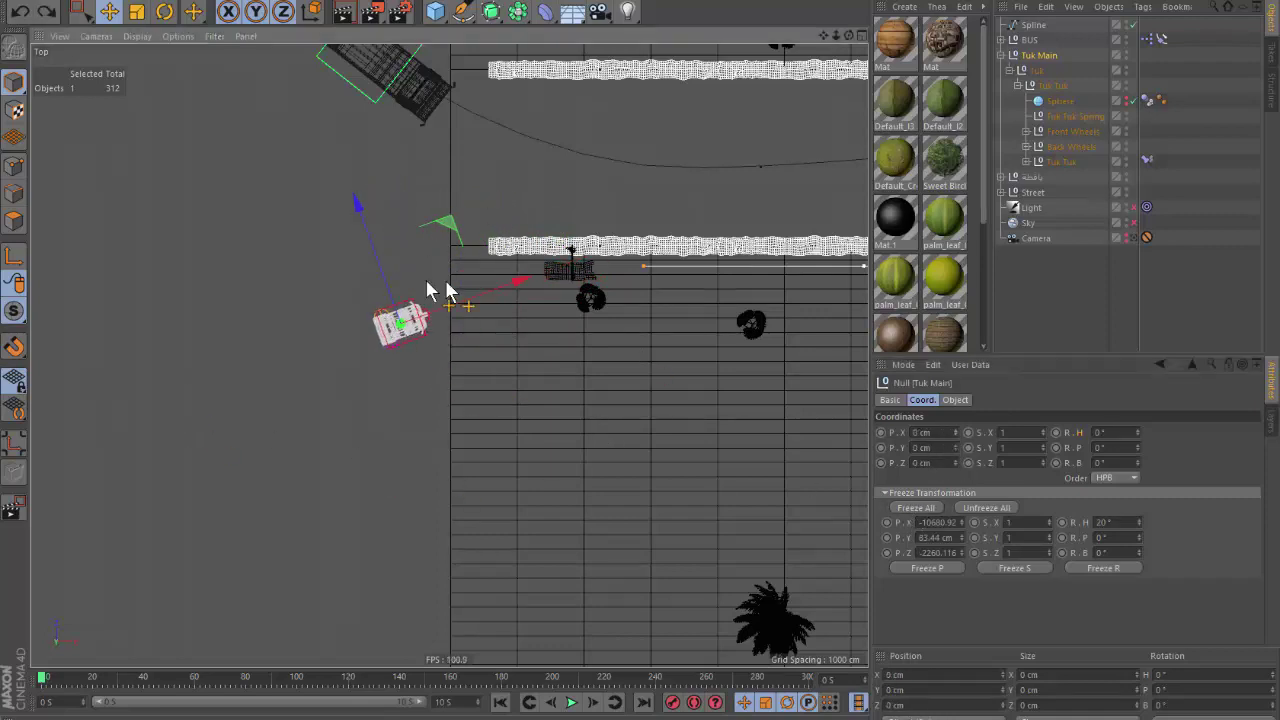
left_click_drag(514, 305, 614, 340)
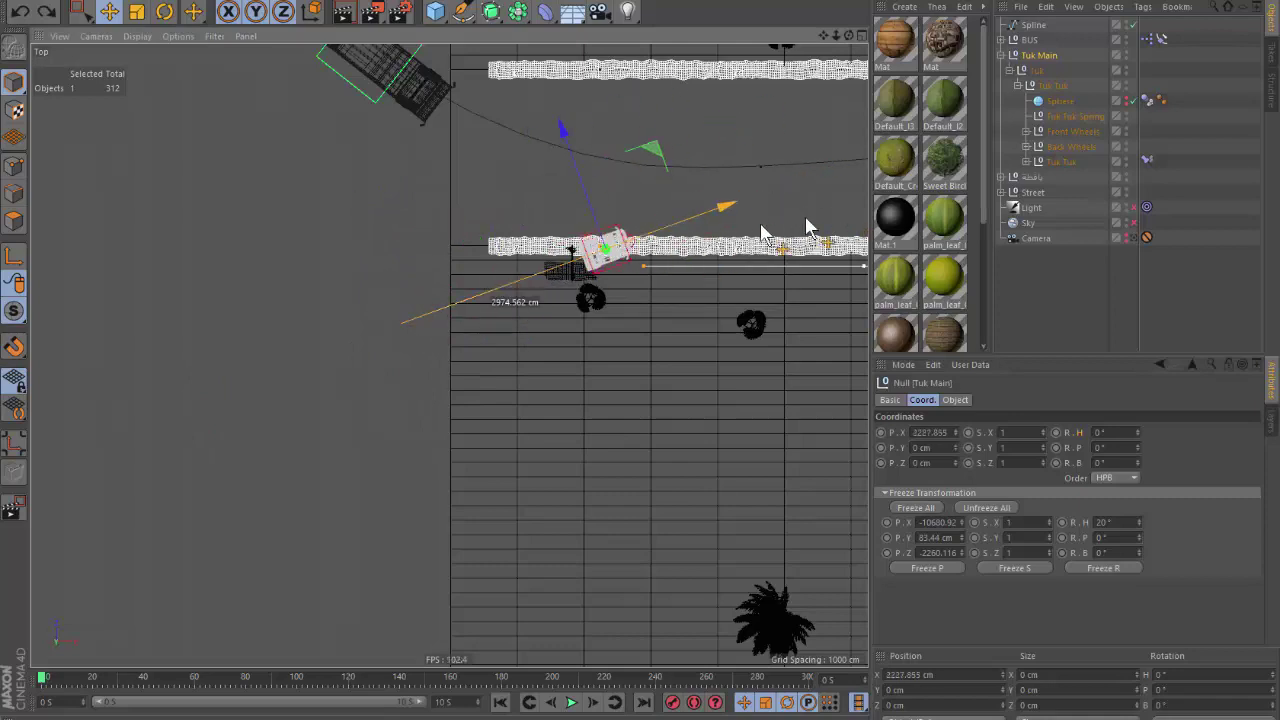
key("ctrl+z")
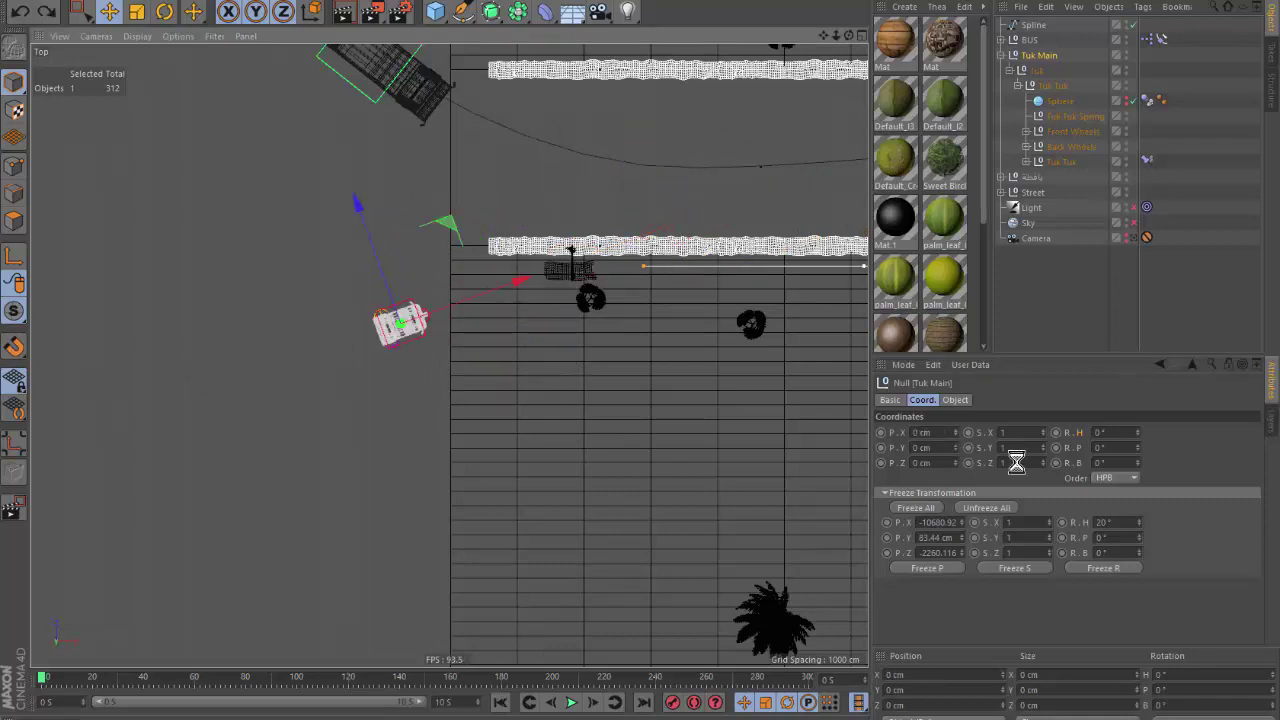
Step: Key Tuk Main's start X position, reset heading to 0°, and drive it to X 4300 cm later
left_click(881, 432)
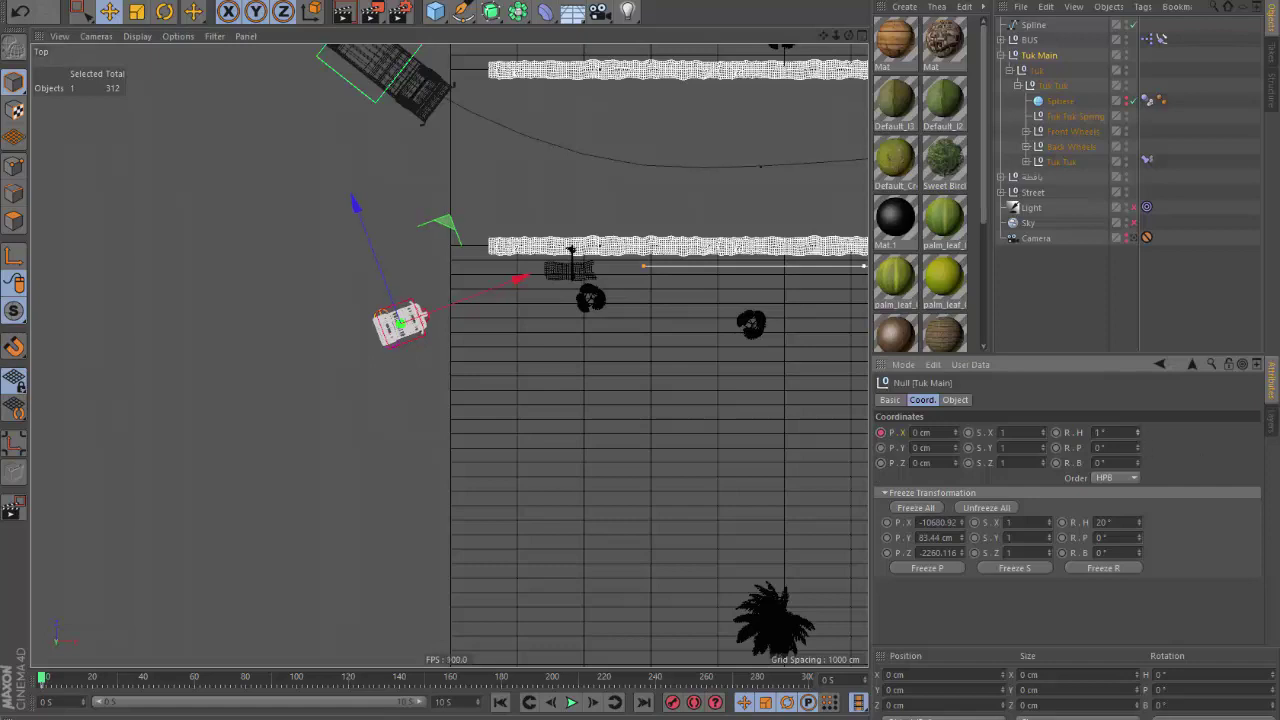
left_click_drag(1138, 433, 1140, 443)
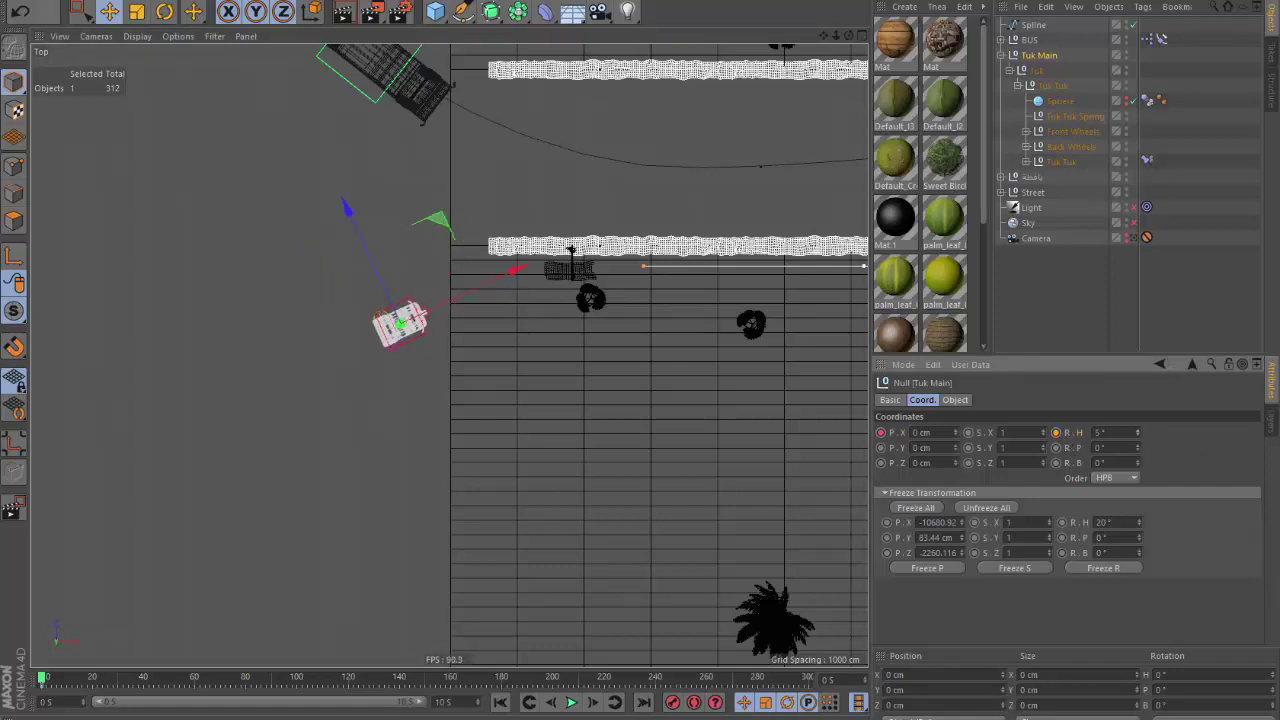
left_click_drag(1137, 465, 1137, 465)
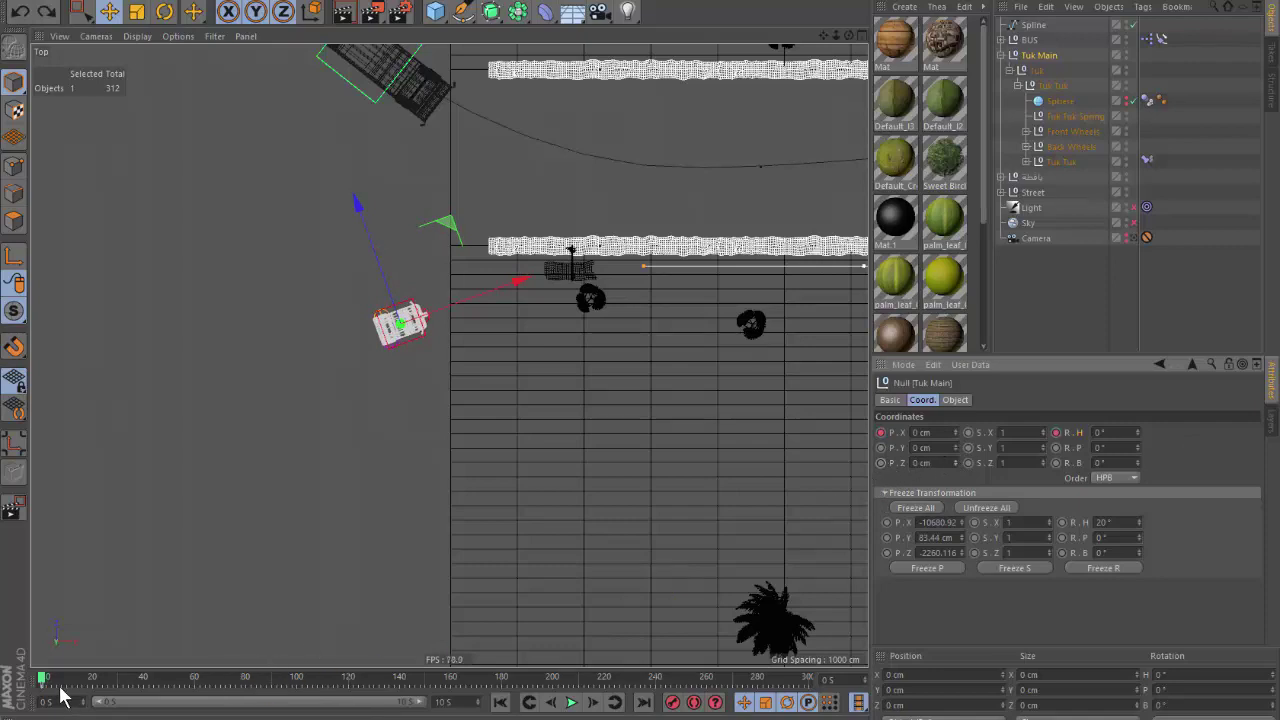
left_click_drag(56, 681, 97, 681)
mouse_move(482, 318)
left_mouse_down()
mouse_move(652, 258)
mouse_move(803, 240)
left_mouse_up()
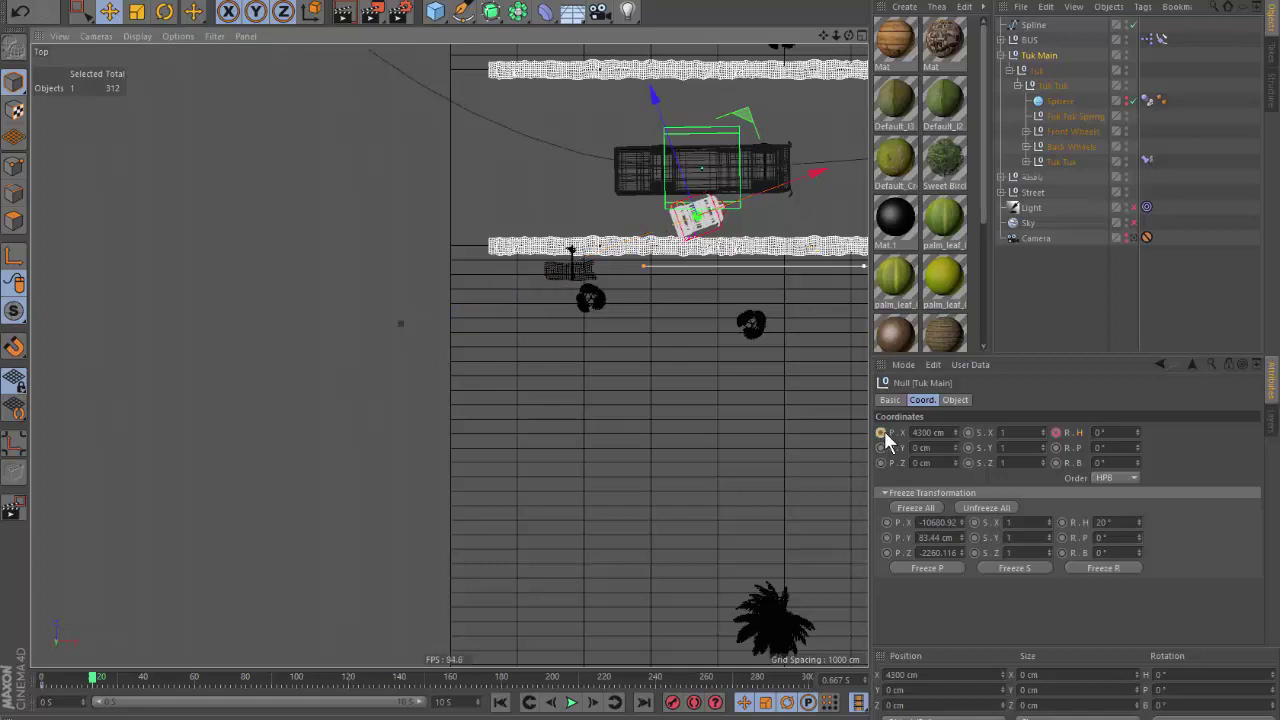
Step: Key Tuk Main's new X position, move that key to 1.333 s, and preview it
left_click(880, 432)
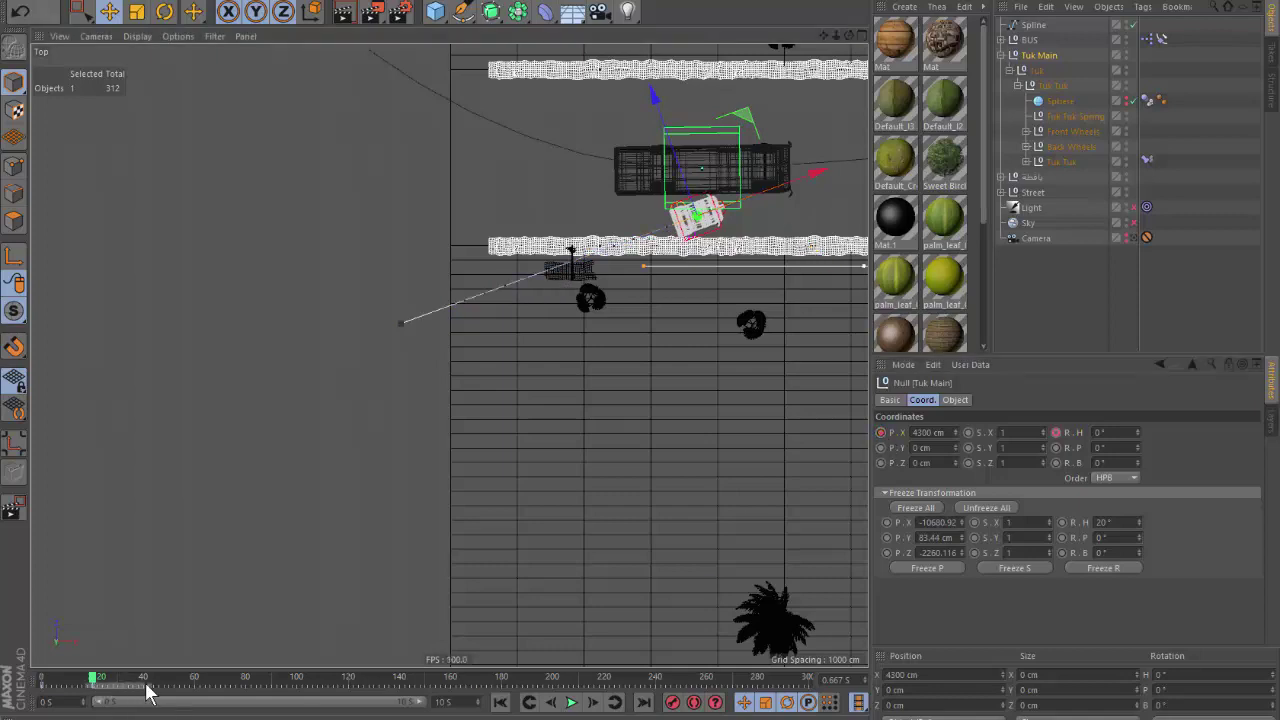
mouse_move(128, 697)
left_mouse_down()
mouse_move(170, 697)
mouse_move(96, 684)
mouse_move(145, 685)
left_mouse_up()
key("shift+f")
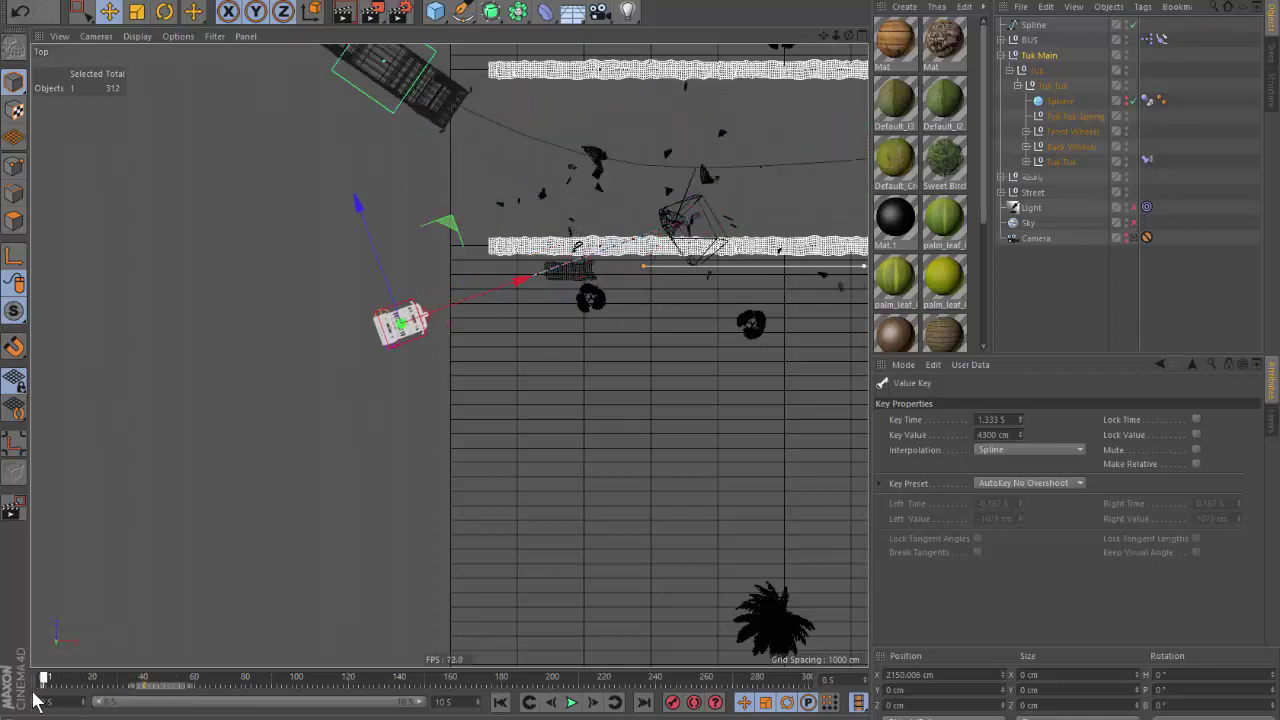
left_click(571, 703)
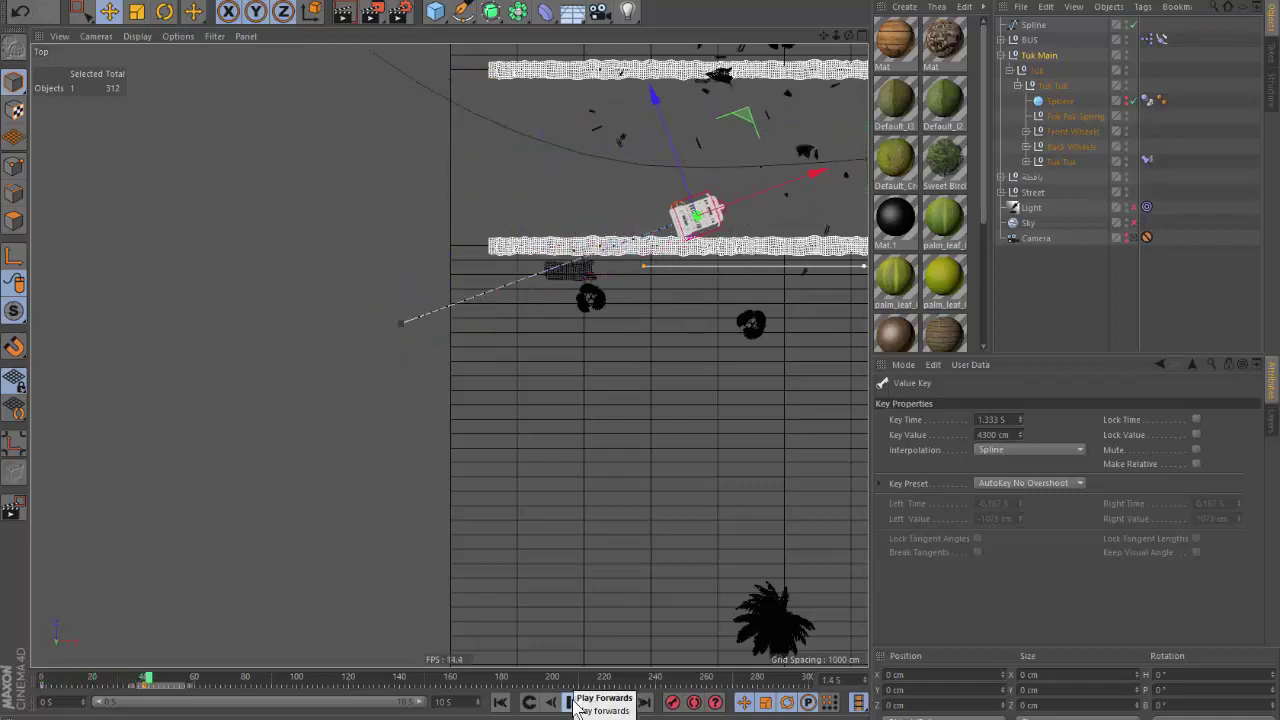
left_click(571, 703)
Step: Replay the tuk tuk crashing through the WANTED sign through the scene camera
key("F1")
left_click(500, 704)
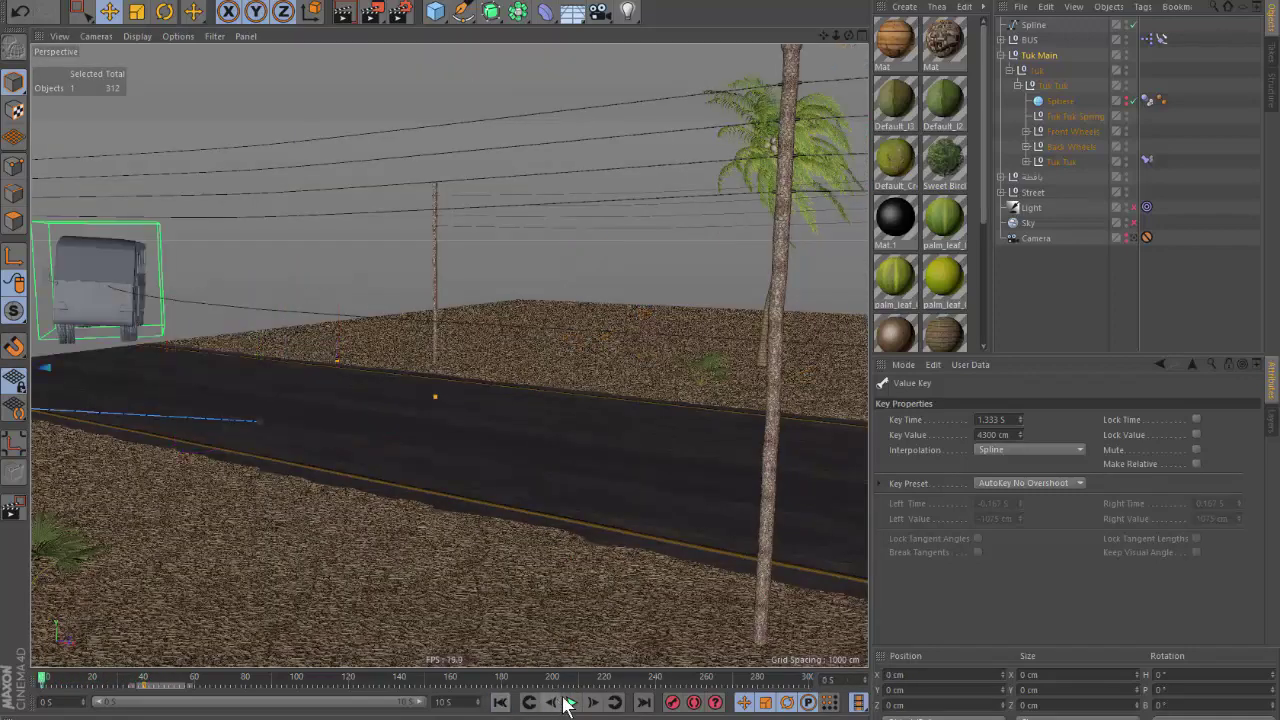
left_click(1133, 238)
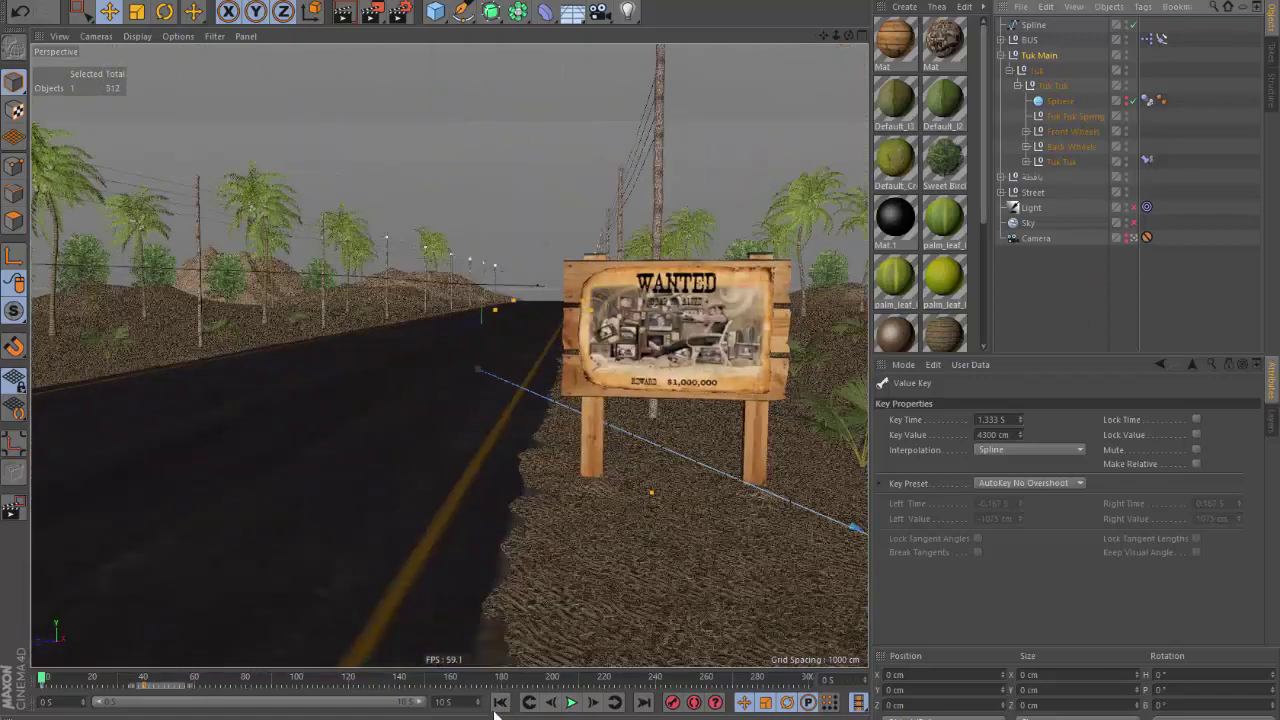
left_click(571, 703)
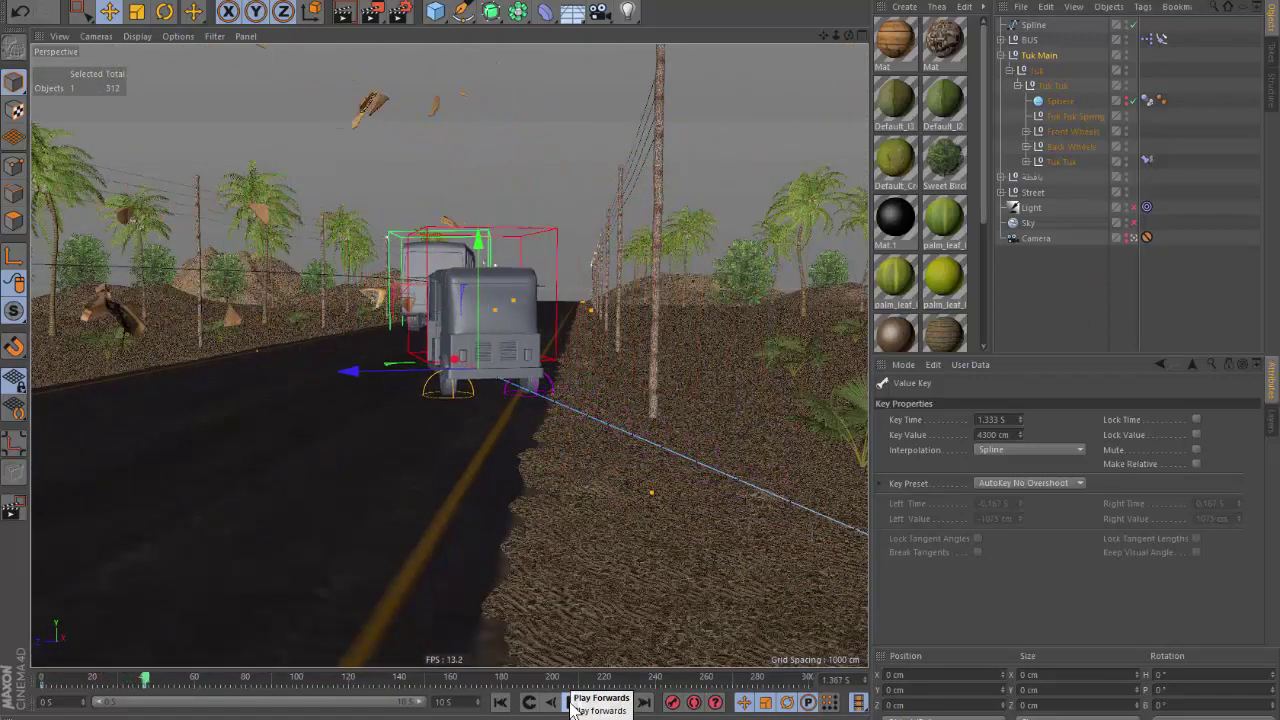
left_click(500, 703)
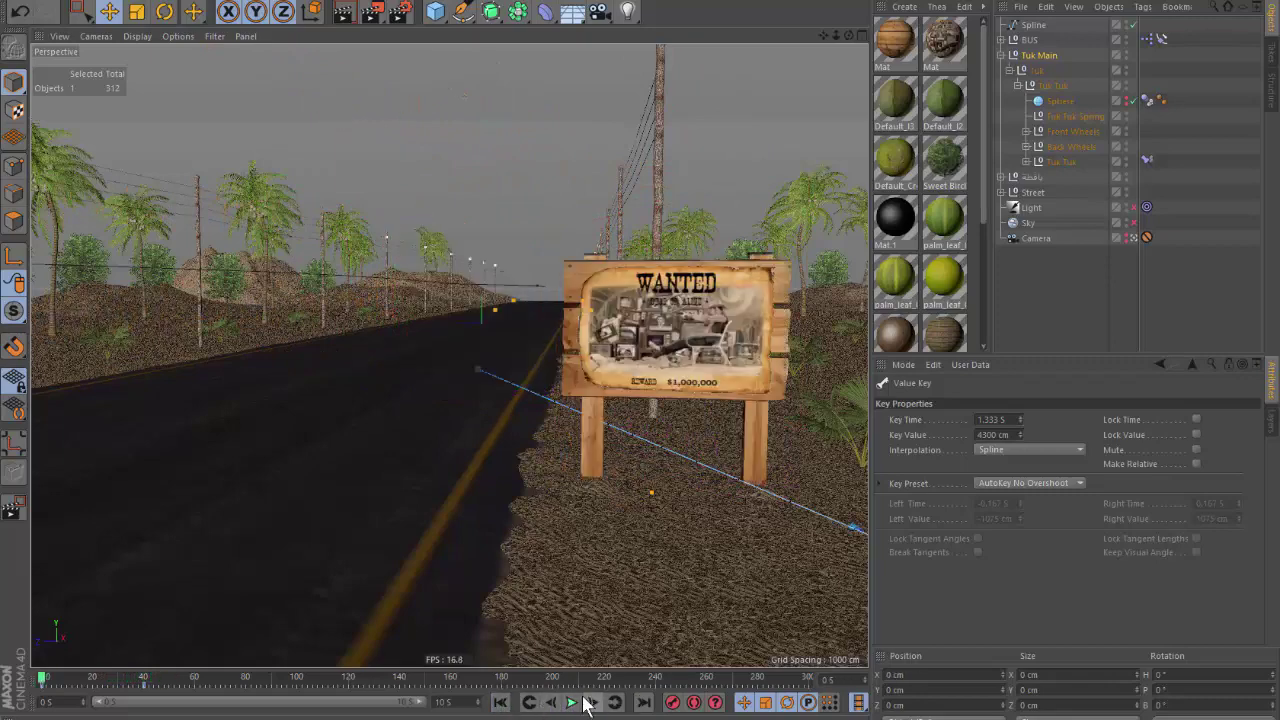
left_click(571, 703)
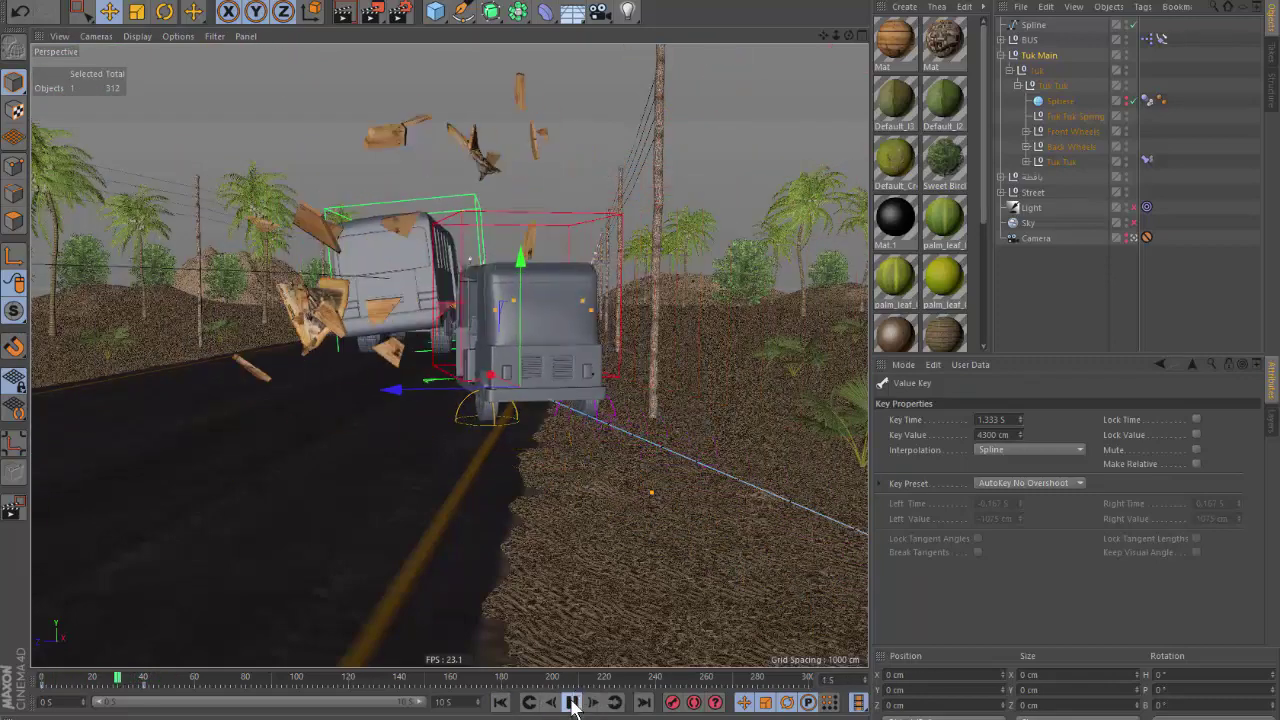
left_click(500, 703)
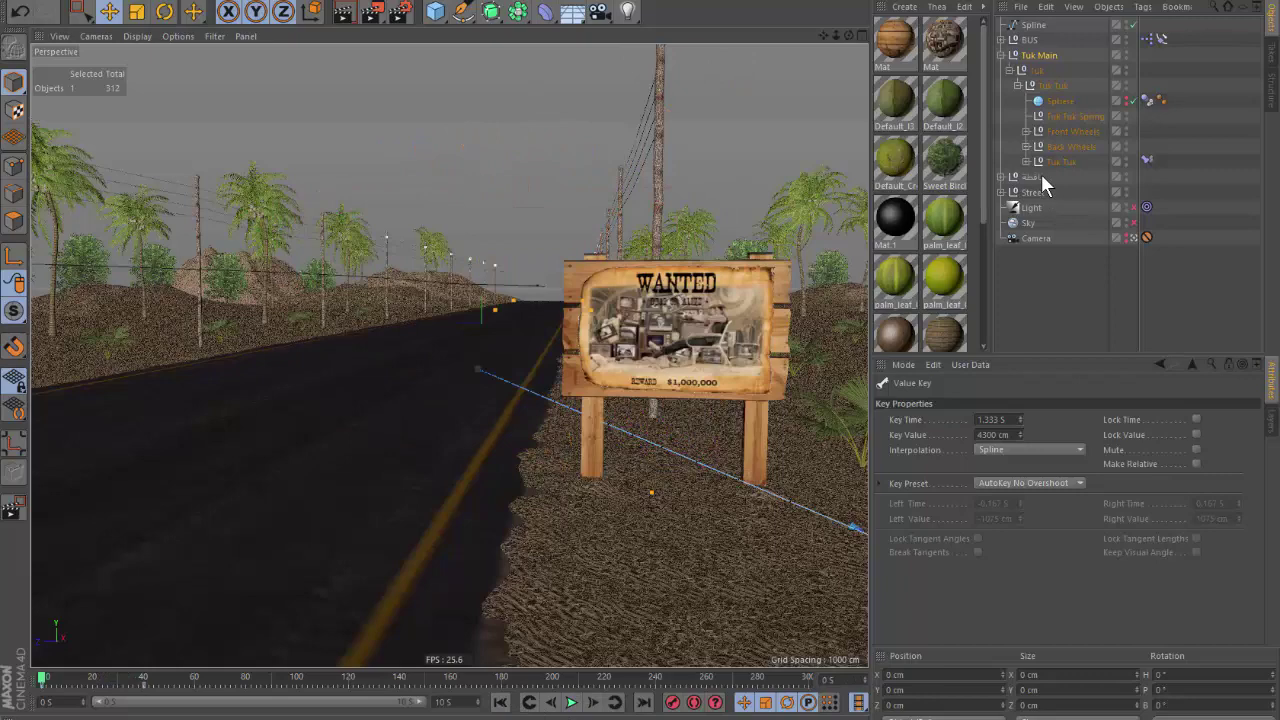
Step: Shrink the tuk tuk's collision Sphere to a 175 cm radius and lower it to about Y 320 cm
left_click(1043, 100)
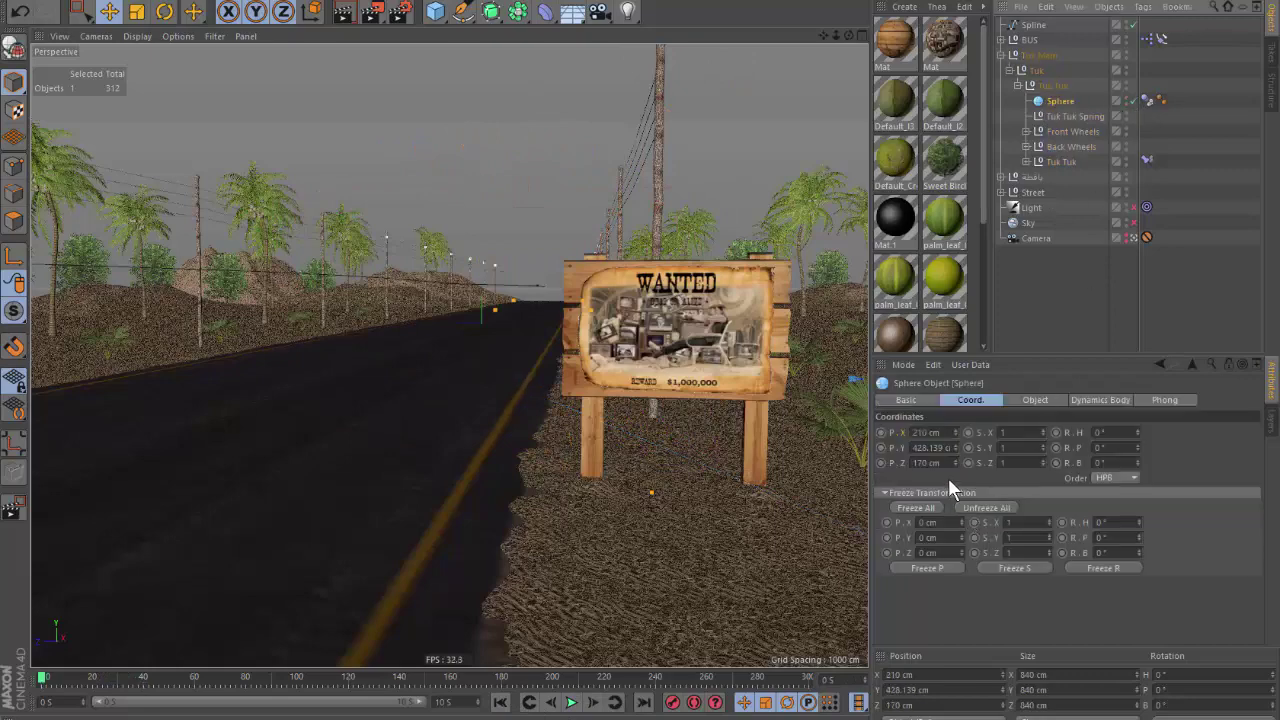
left_click(571, 703)
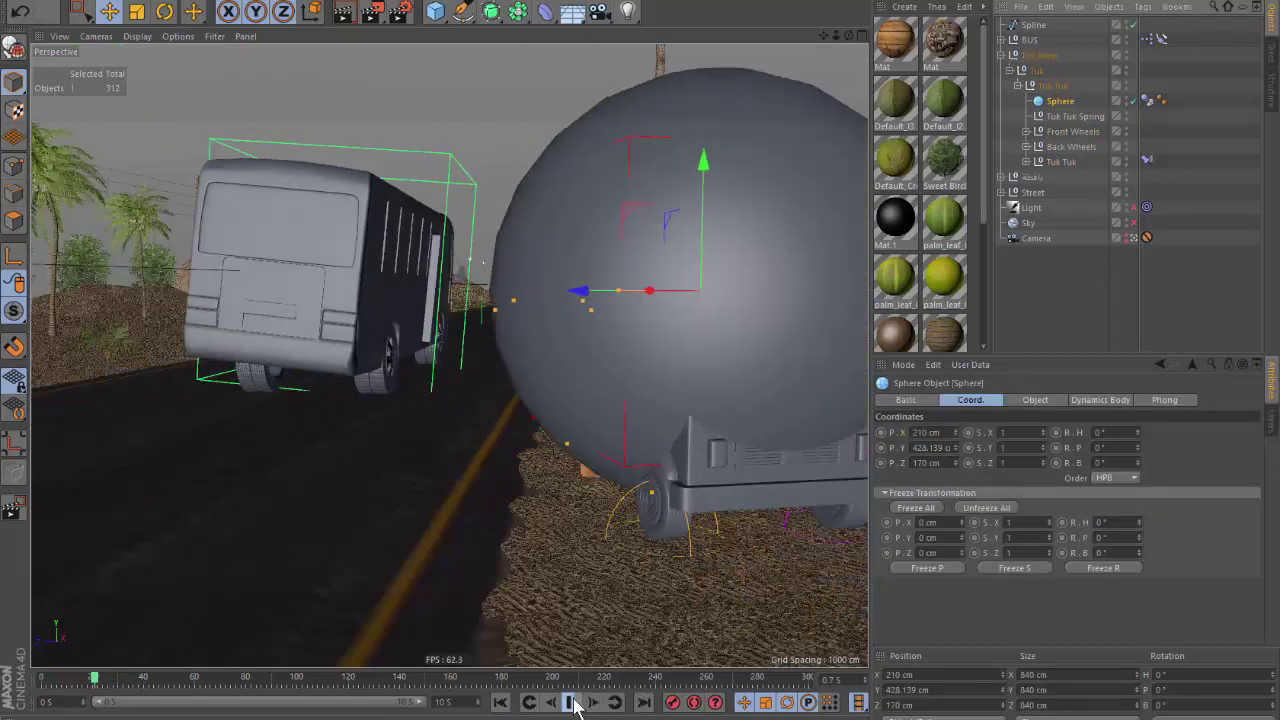
left_click(571, 703)
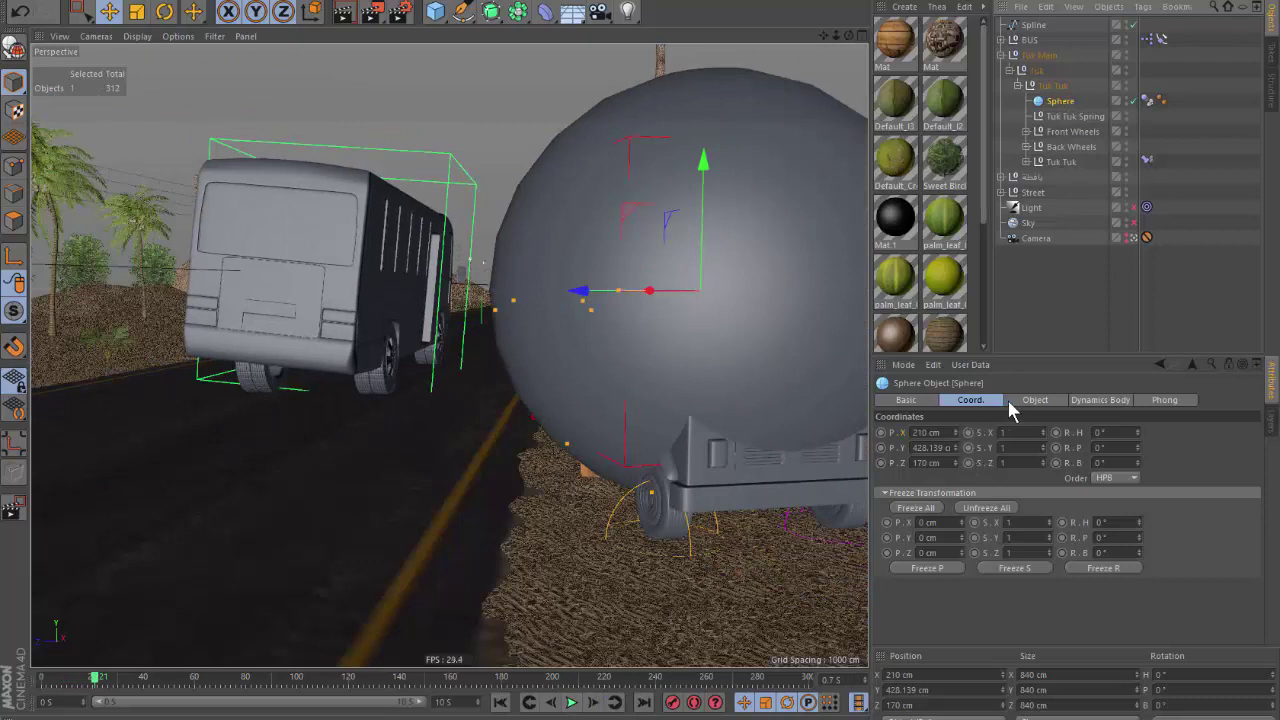
left_click(1035, 400)
left_click_drag(998, 432, 998, 490)
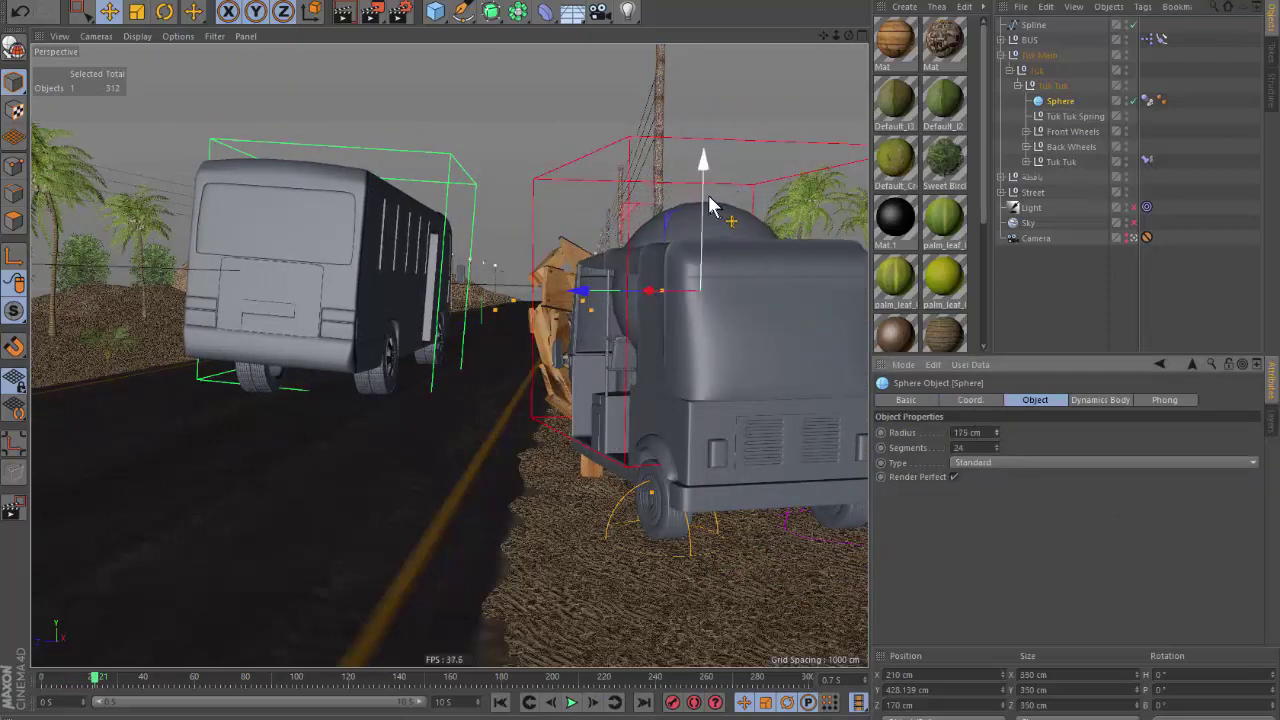
left_click_drag(709, 207, 706, 262)
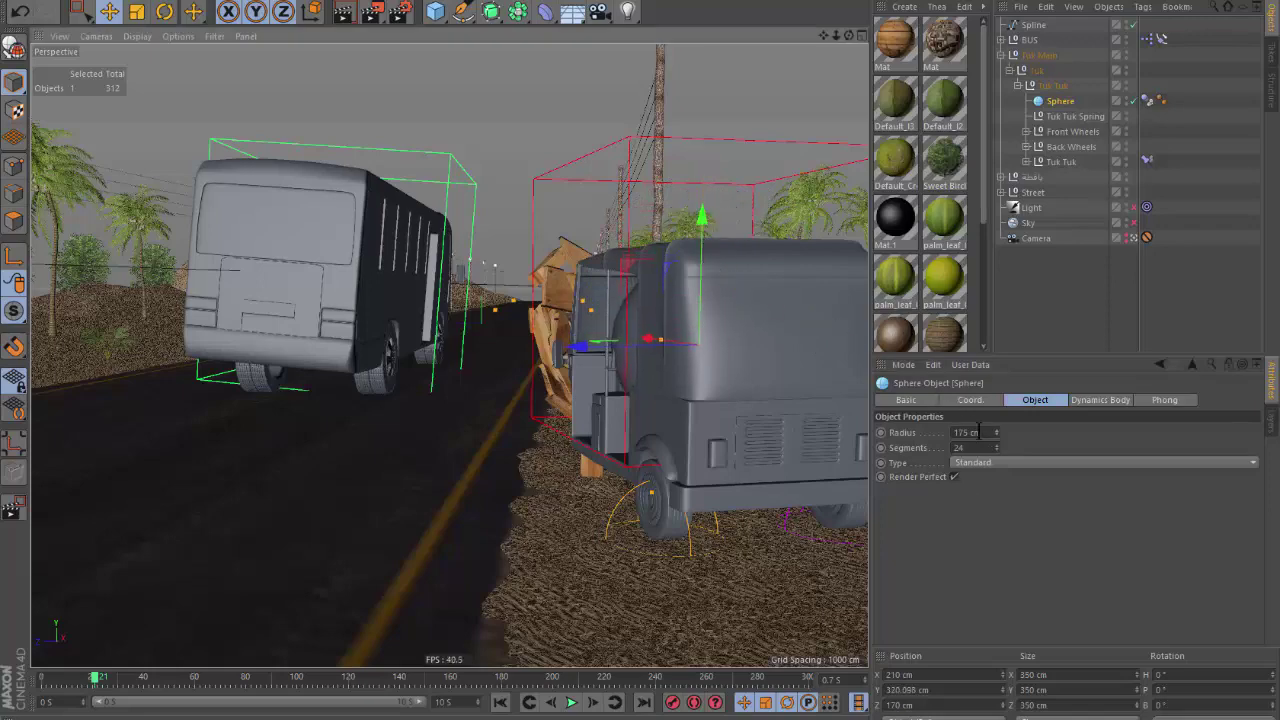
Step: Replay the crash from frame 0 to check it, then select the road object
left_click(500, 703)
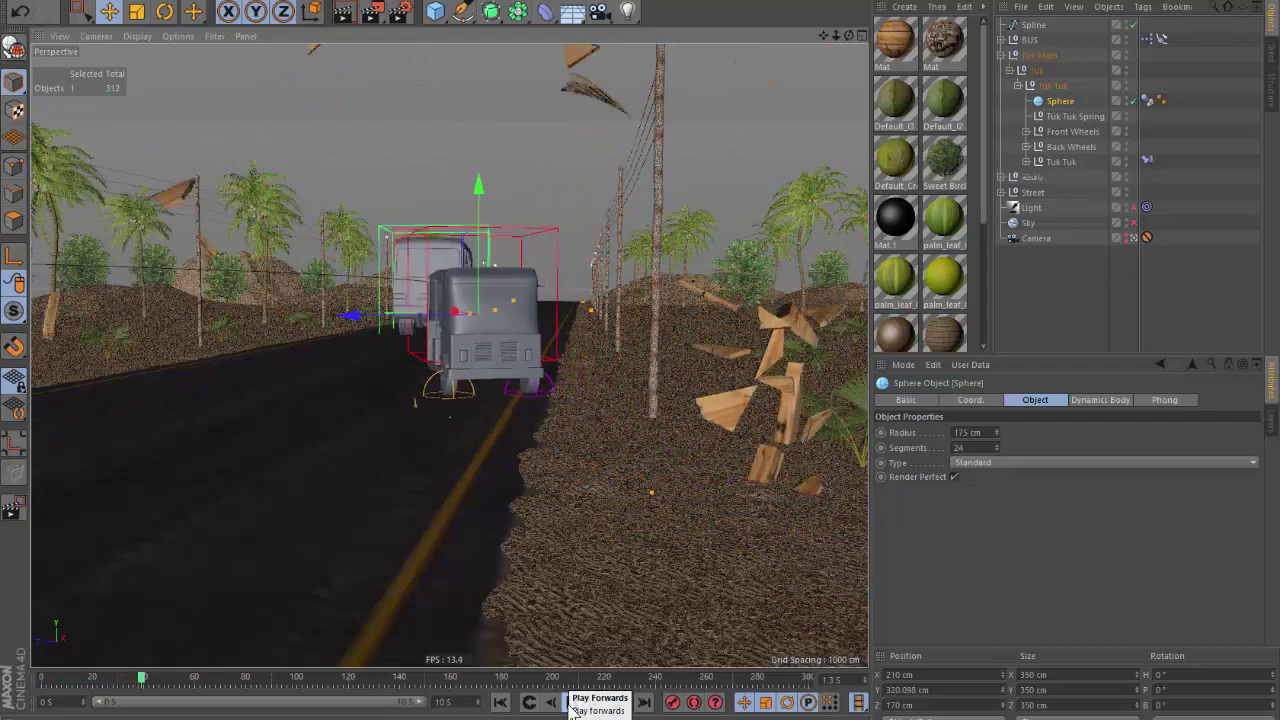
left_click(572, 703)
left_click(500, 703)
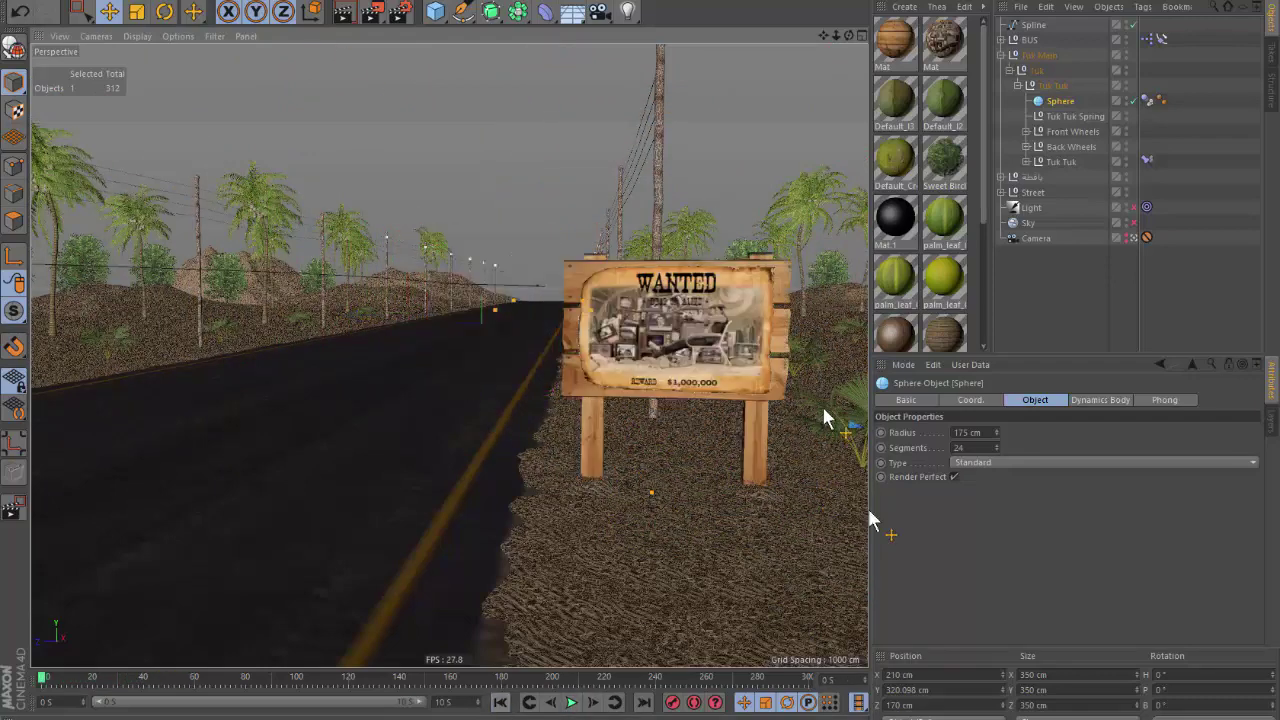
left_click(1052, 322)
left_click(467, 415)
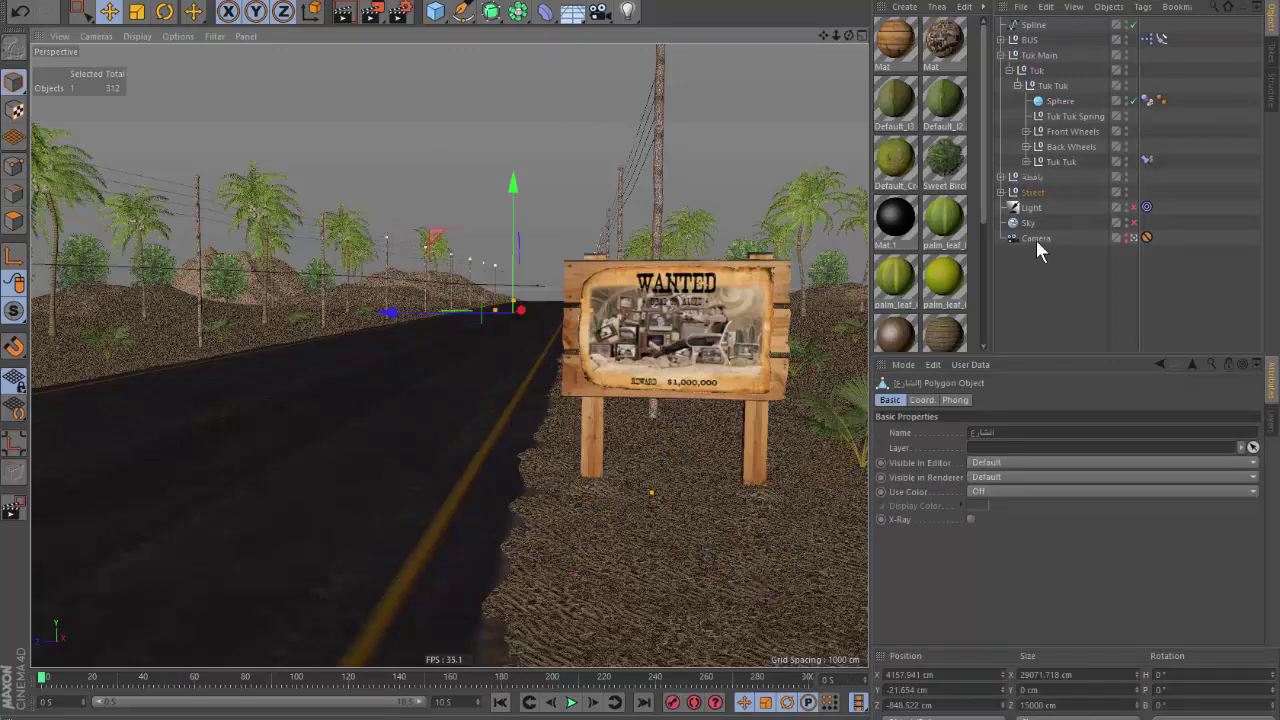
Step: Expand the Street group and dismiss the tag context menu without adding a tag
left_click(1002, 192)
scroll(1073, 228, "down", 3)
scroll(1073, 230, "down", 3)
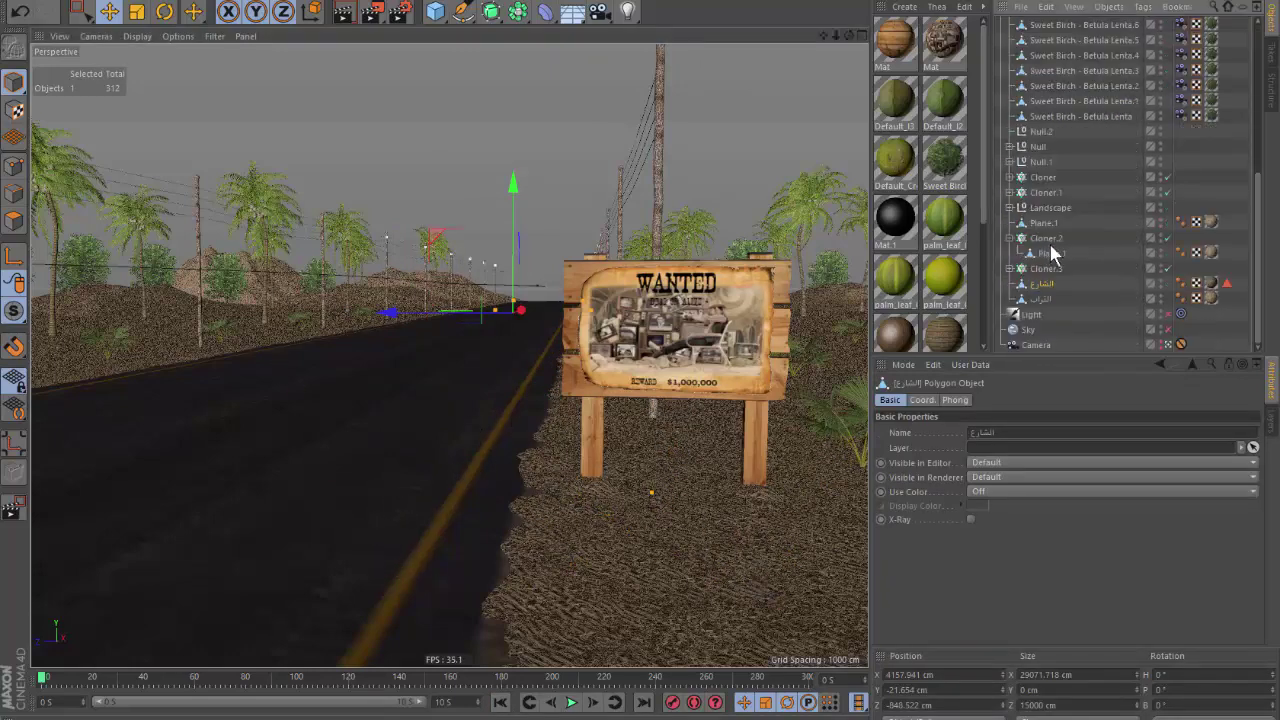
right_click(1049, 279)
mouse_move(1110, 118)
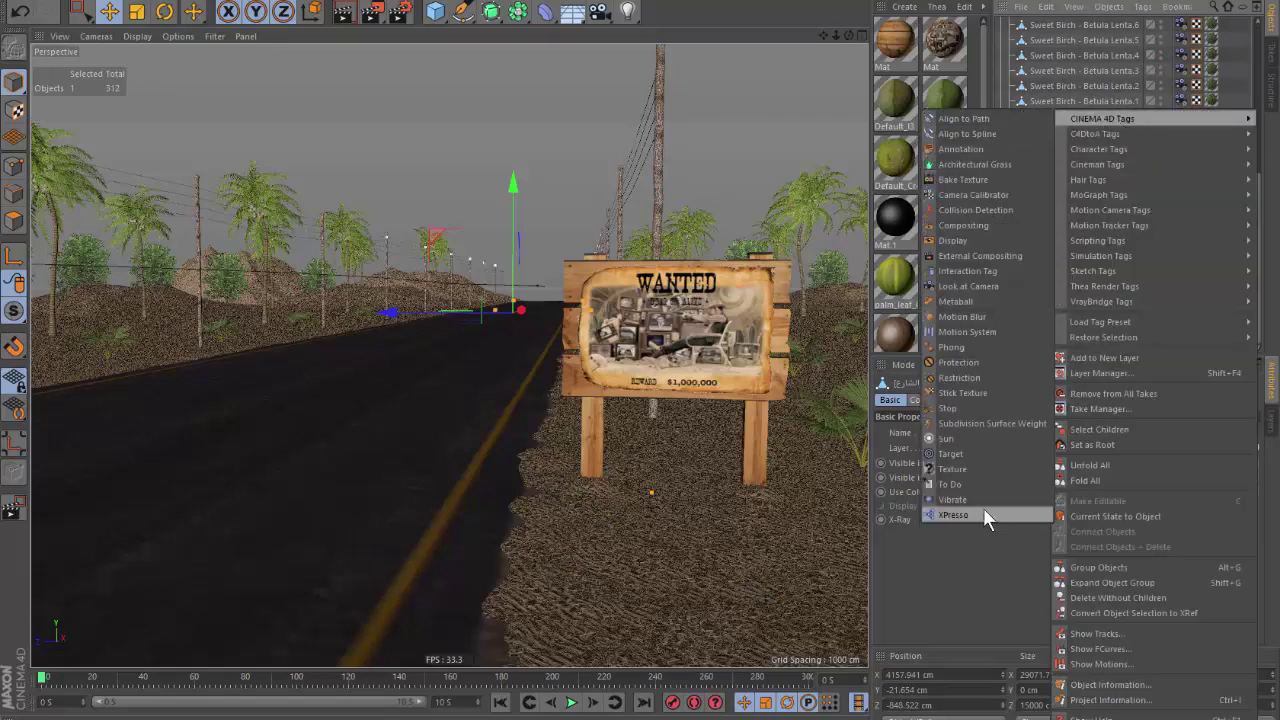
key("Escape")
scroll(1082, 102, "up", 5)
Step: Raise the Sphere's Dynamics Body collision friction to 160%, then select the road surface
left_click(1180, 101)
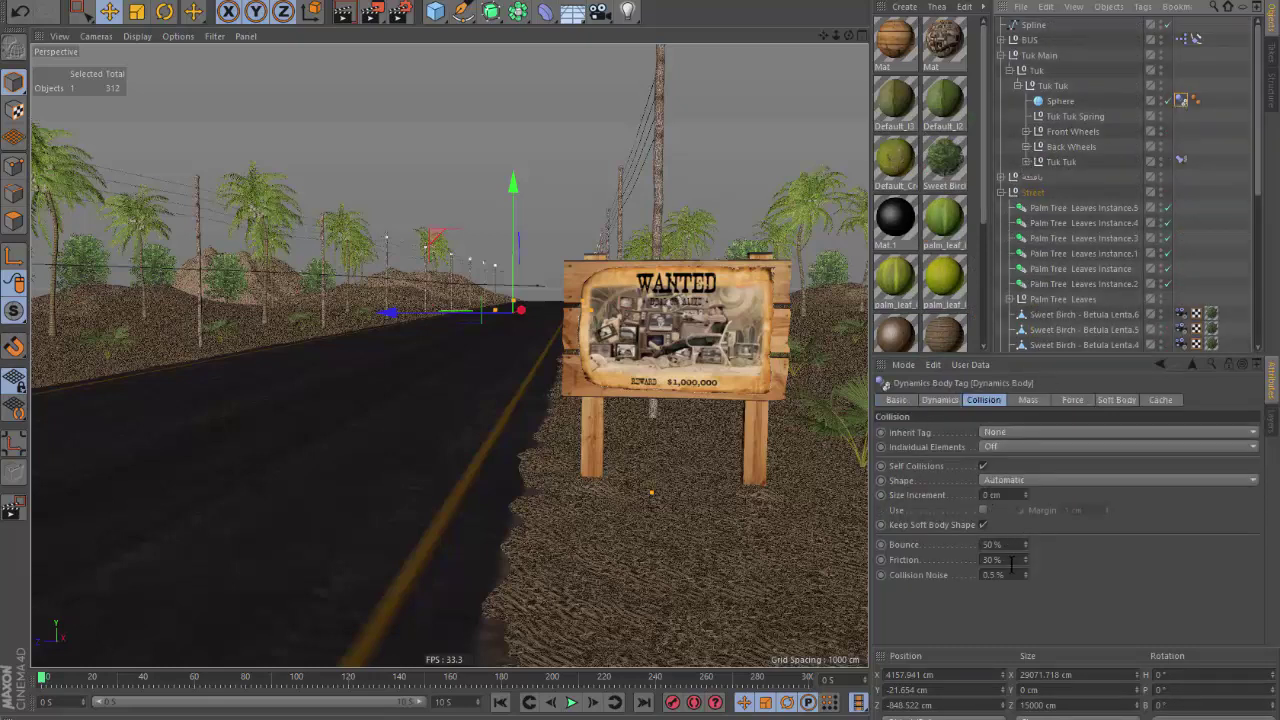
left_click_drag(1025, 560, 1155, 560)
scroll(1157, 350, "down", 4)
scroll(1157, 350, "down", 2)
left_click(1048, 289)
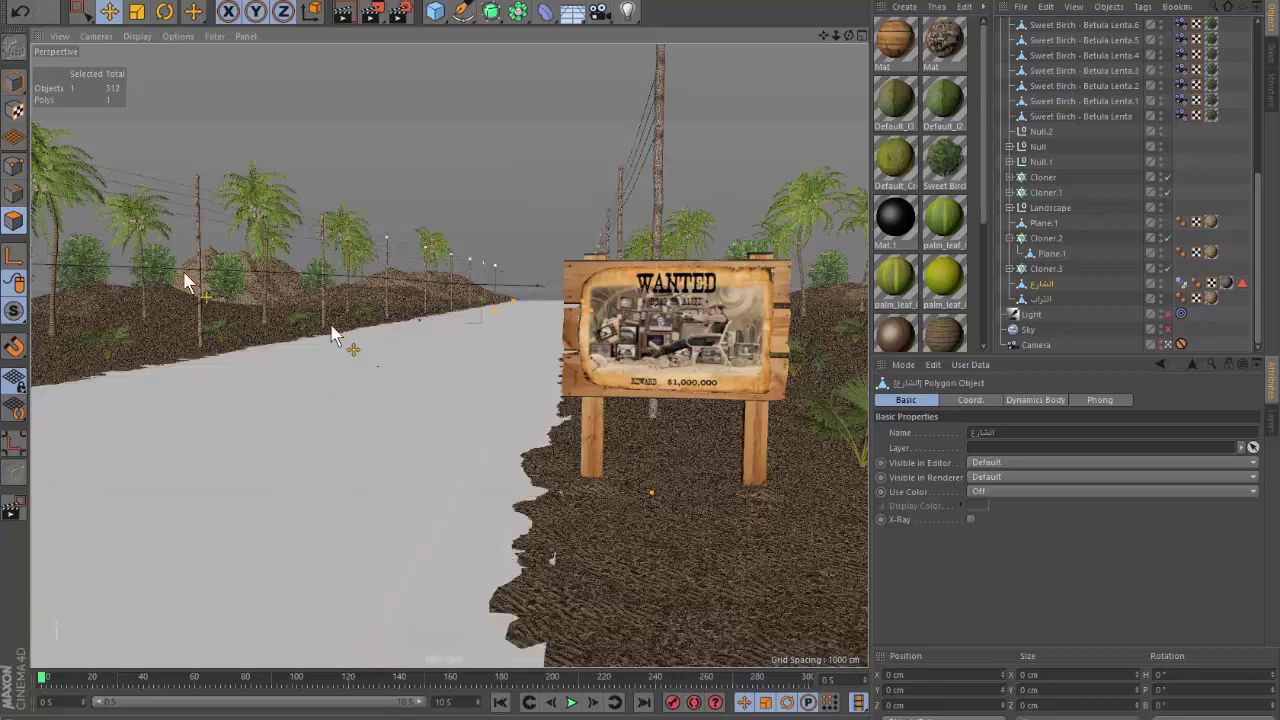
Step: Group the dirt ground object into a new null, Null.3, undoing an accidental change
left_click(14, 82)
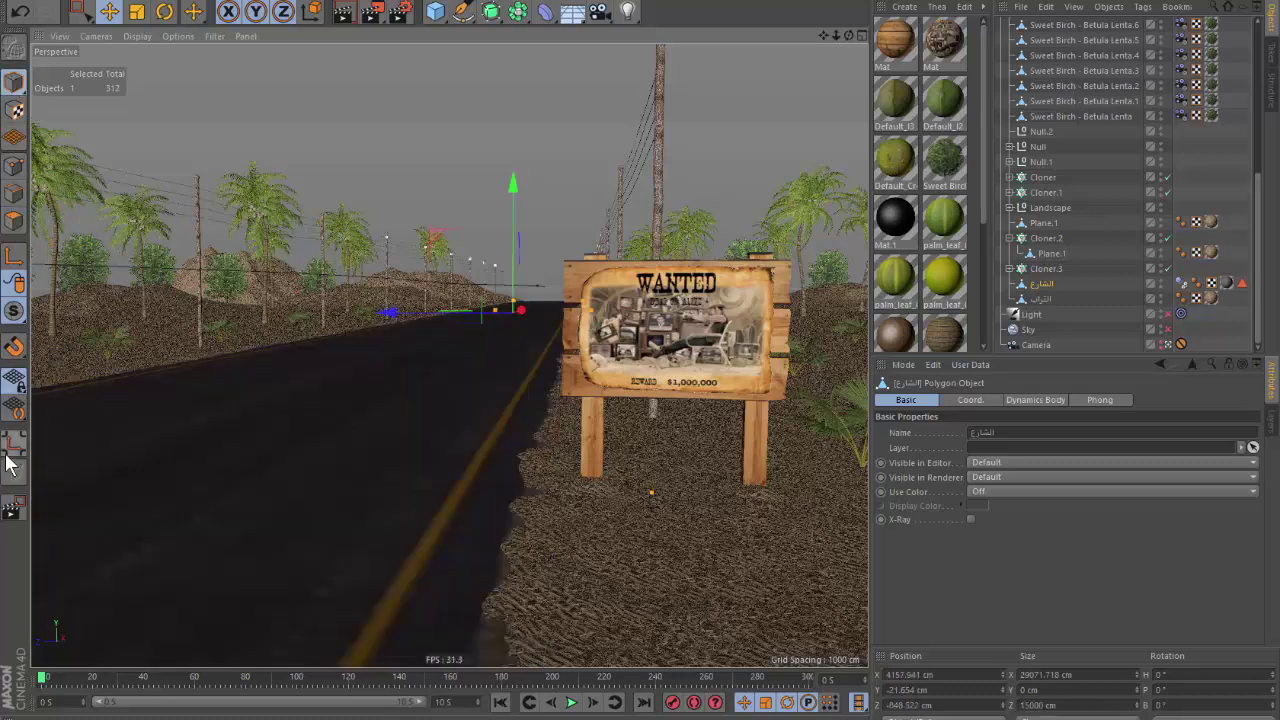
left_click(1060, 298)
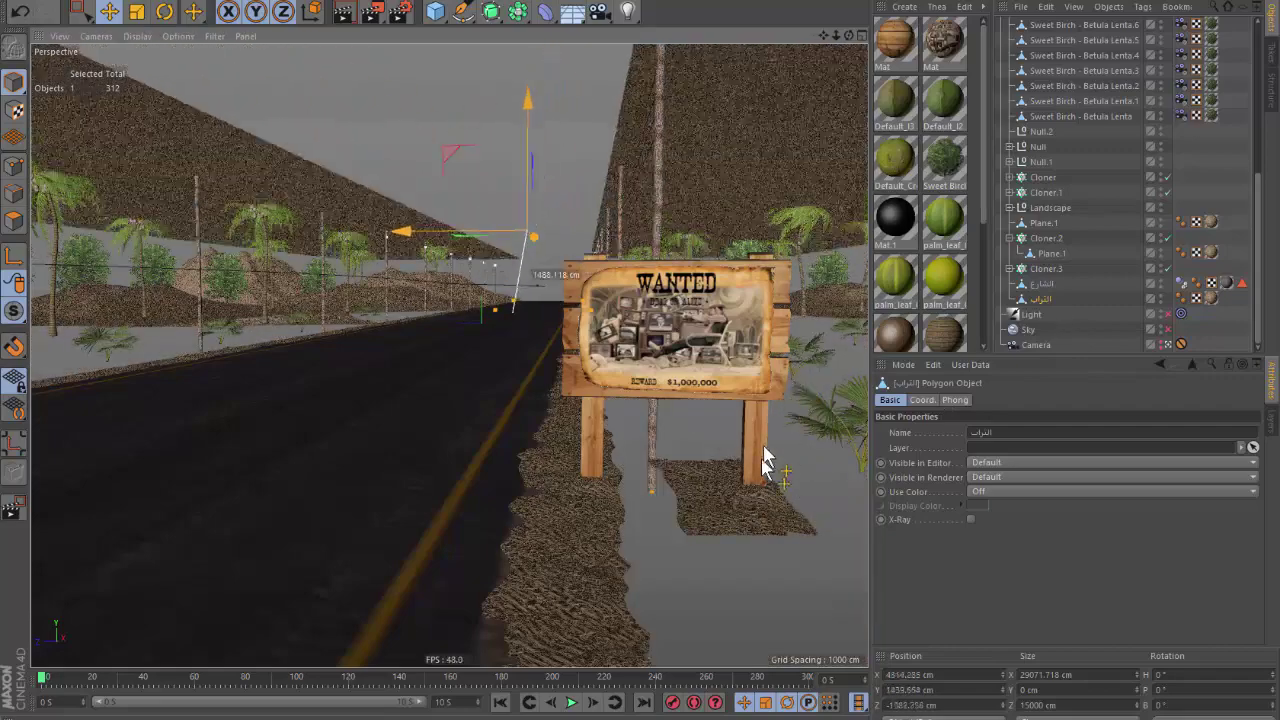
left_click(601, 540)
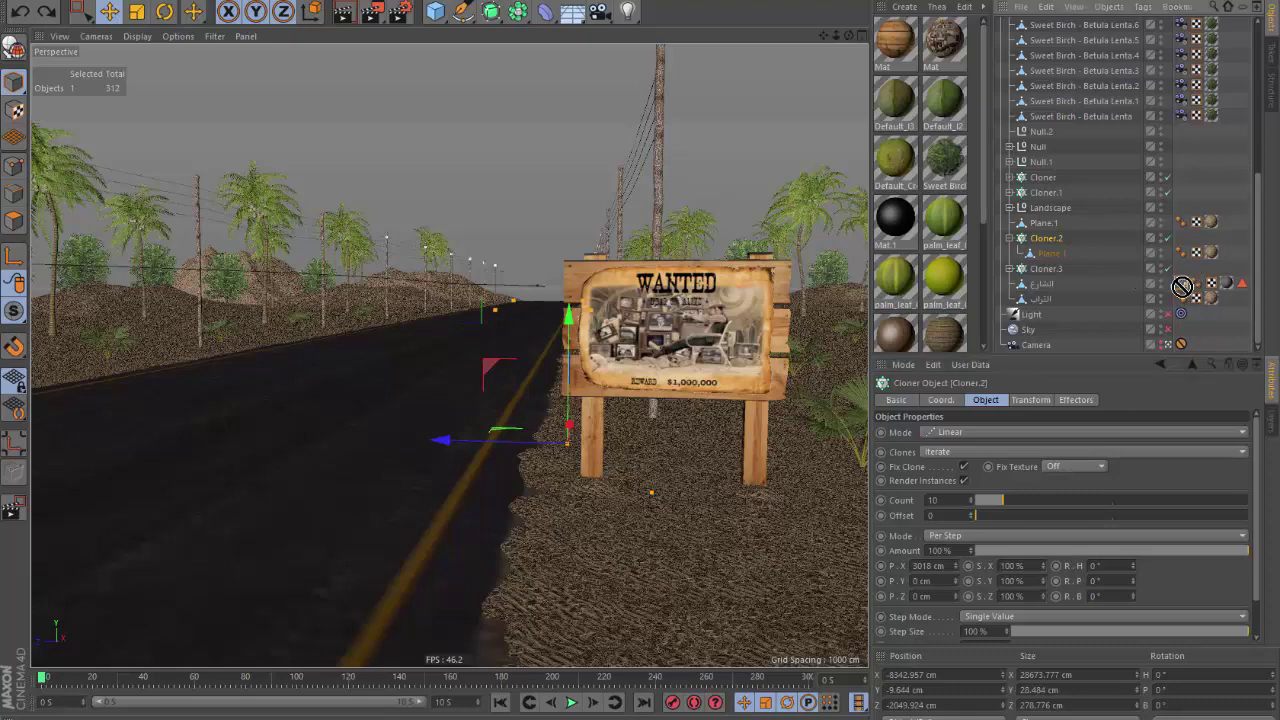
left_click(1041, 285)
left_click(1028, 268)
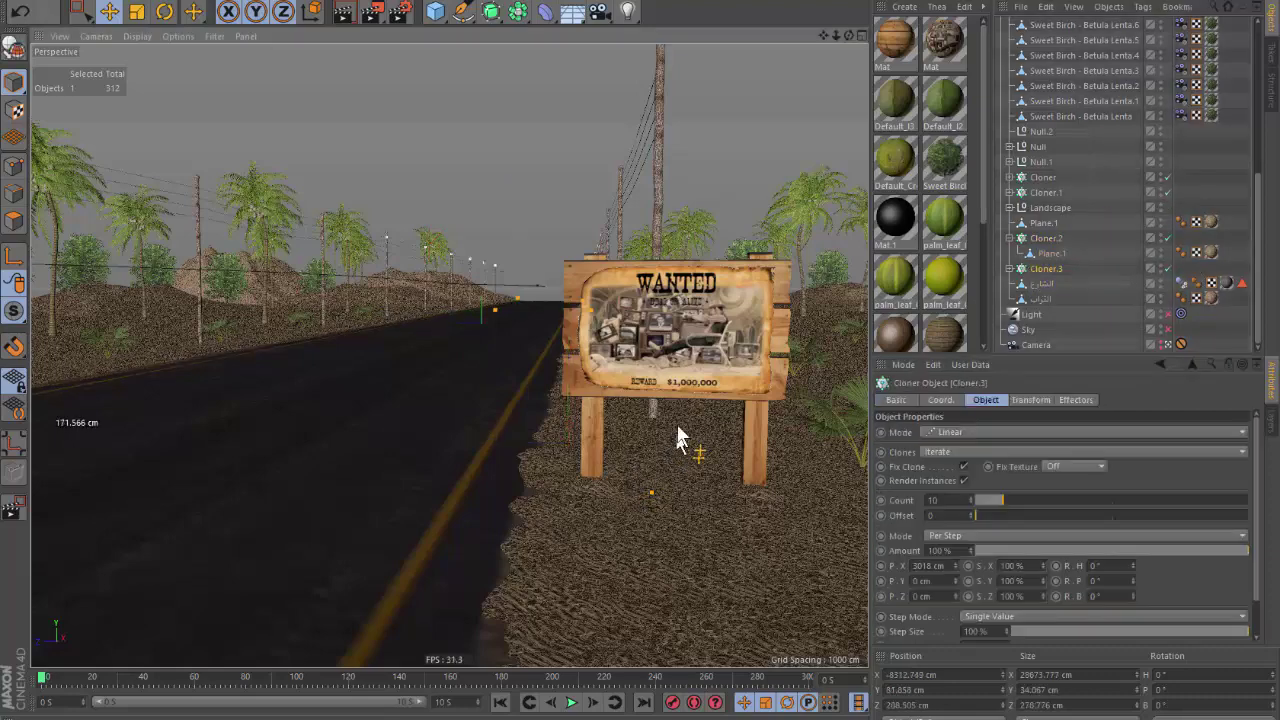
left_click(725, 576)
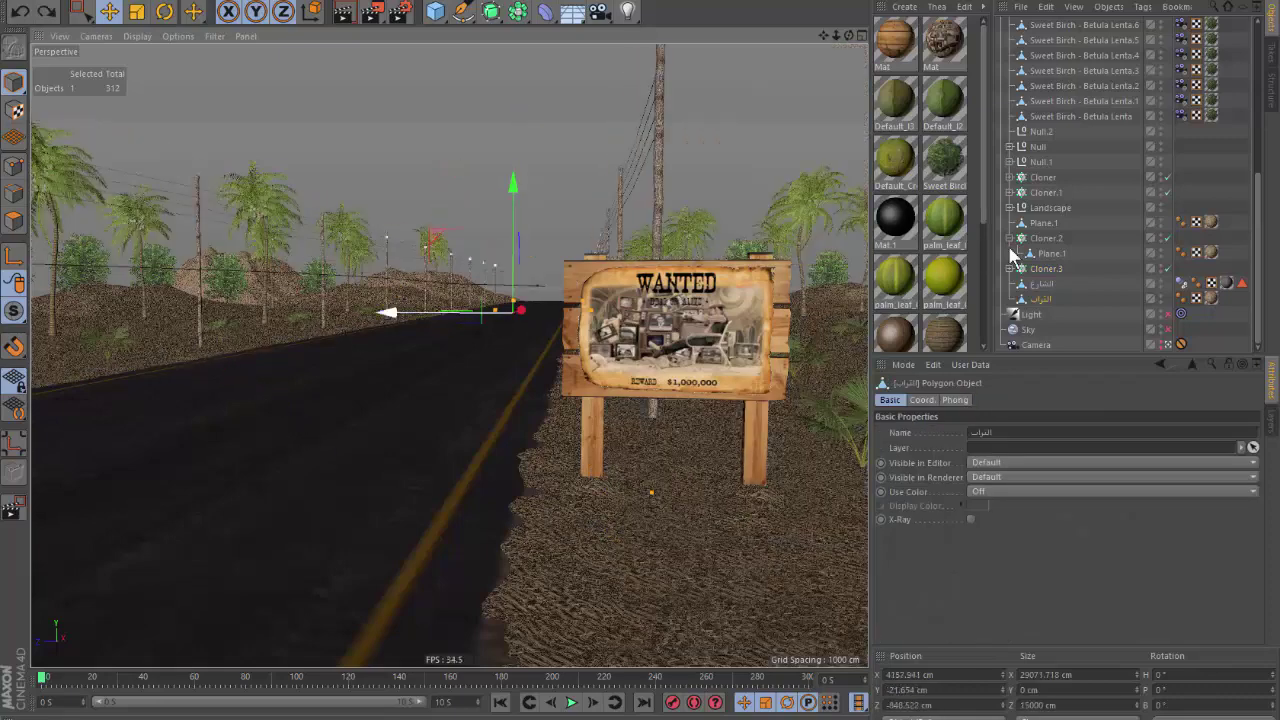
left_click(1045, 207)
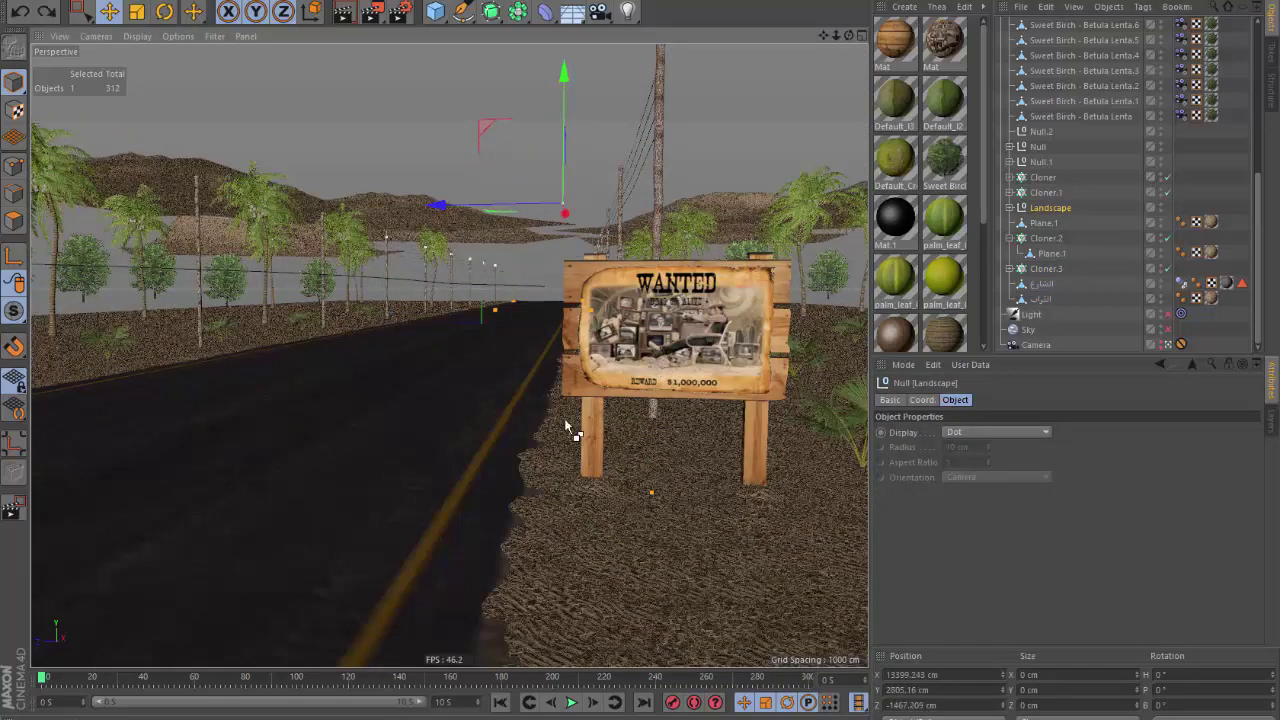
left_click(1042, 297)
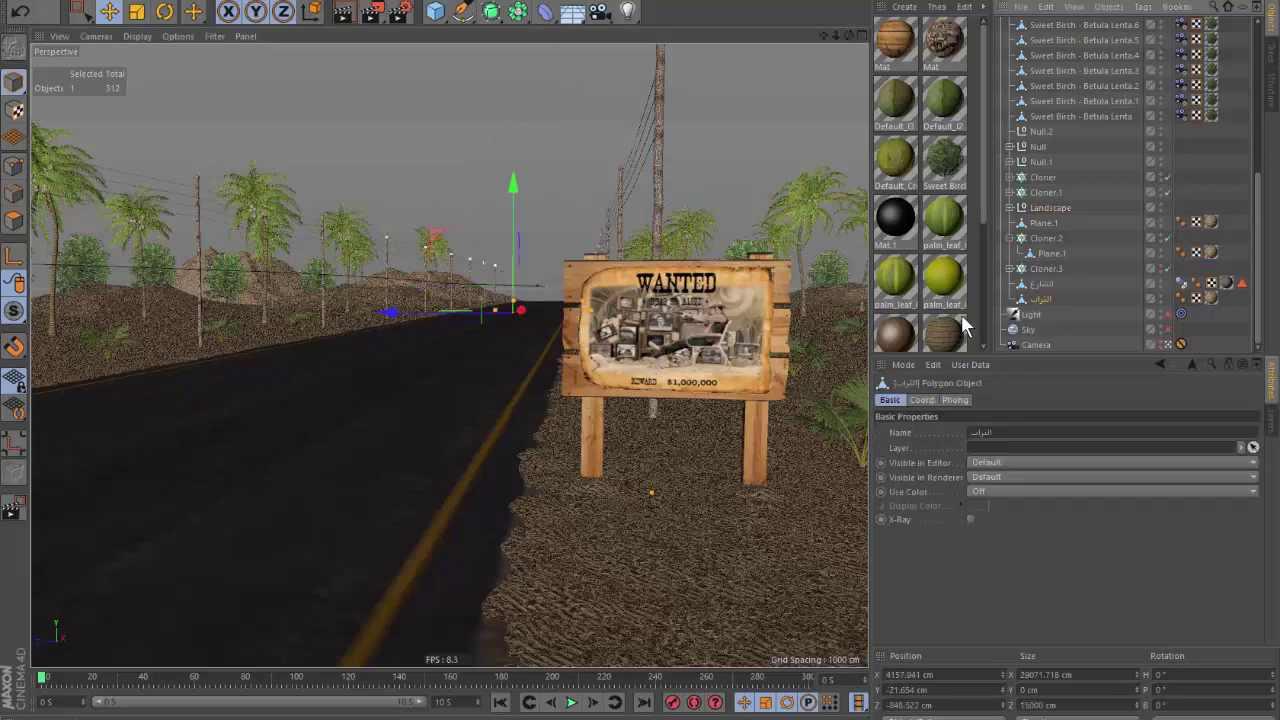
left_click_drag(950, 322, 665, 345)
key("ctrl+z")
key("alt+g")
Step: Move the road, Cloner.2, Cloner.3 and Cloner.1 into Null.3, hiding the group meanwhile
left_click(1040, 300)
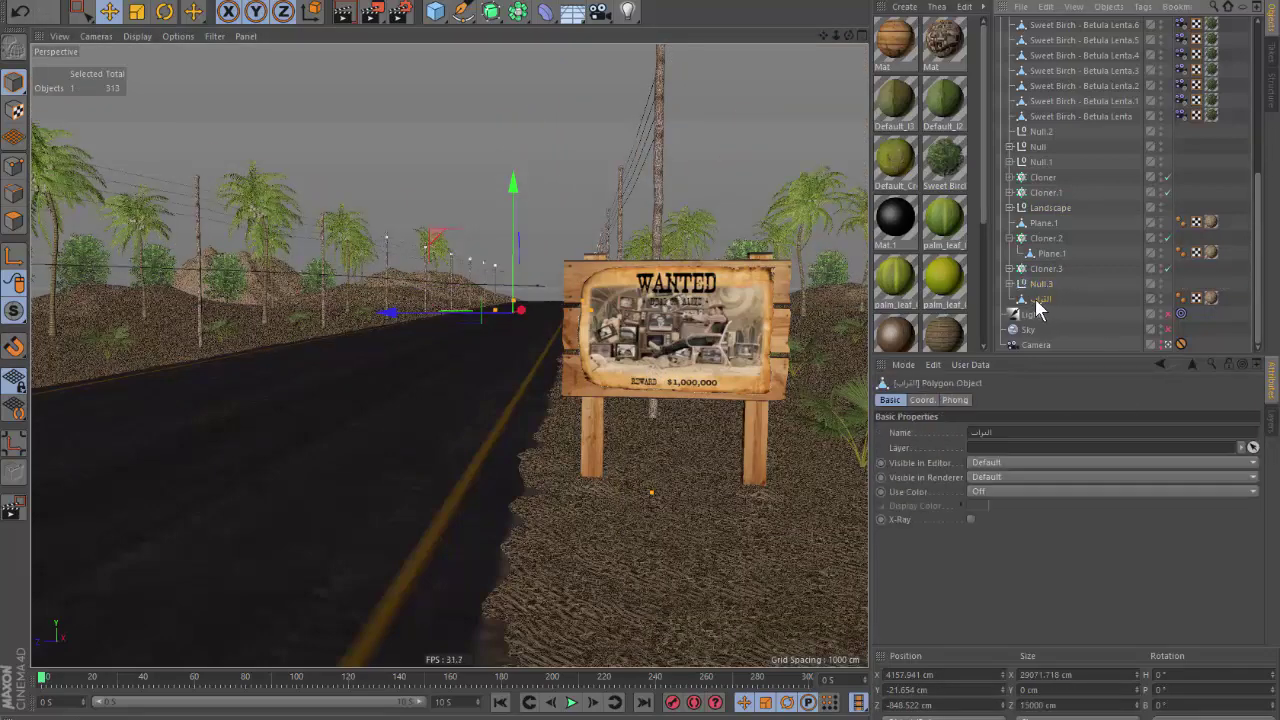
left_click_drag(1040, 290, 1040, 286)
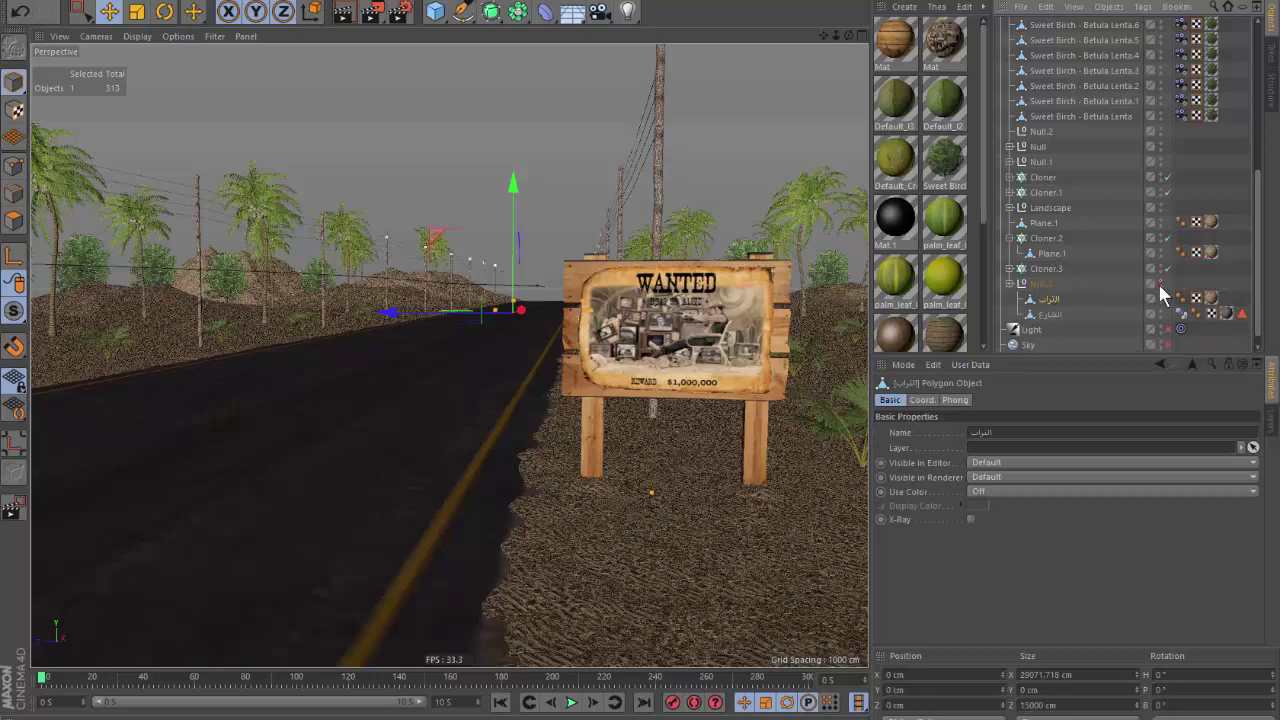
left_click(1158, 282)
left_click(600, 549)
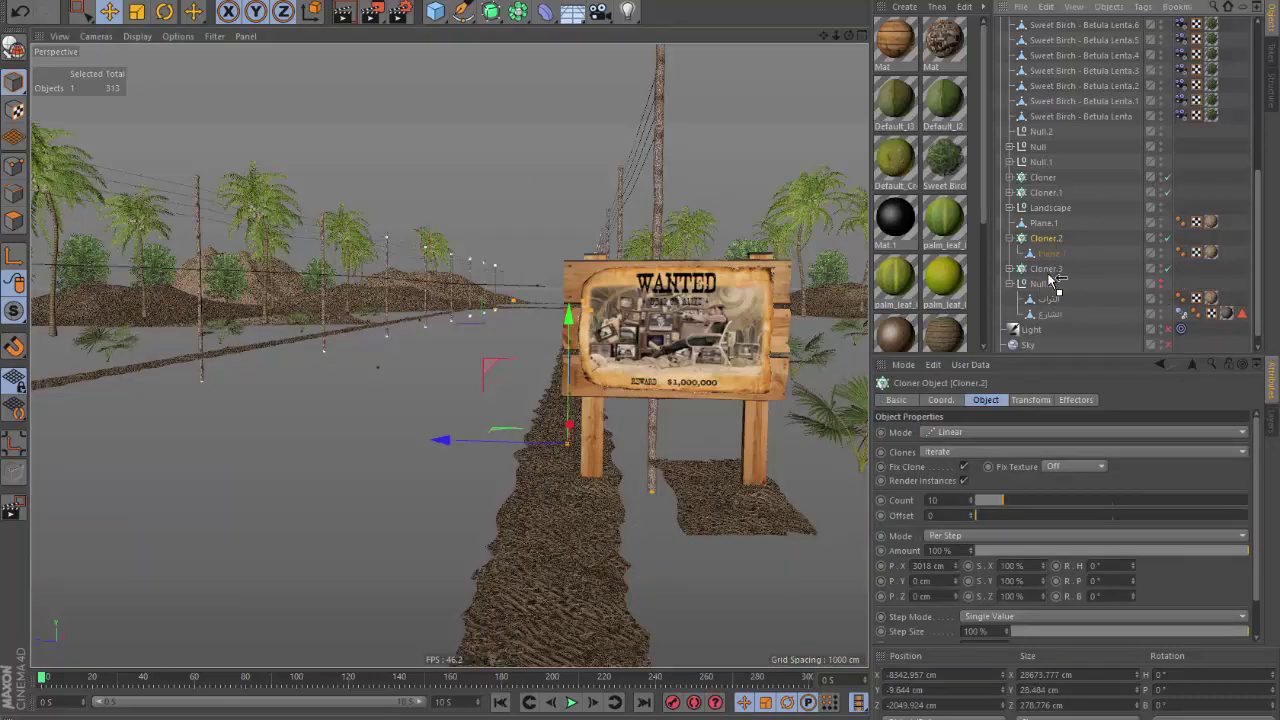
left_click_drag(1044, 290, 1044, 262)
left_click(714, 523)
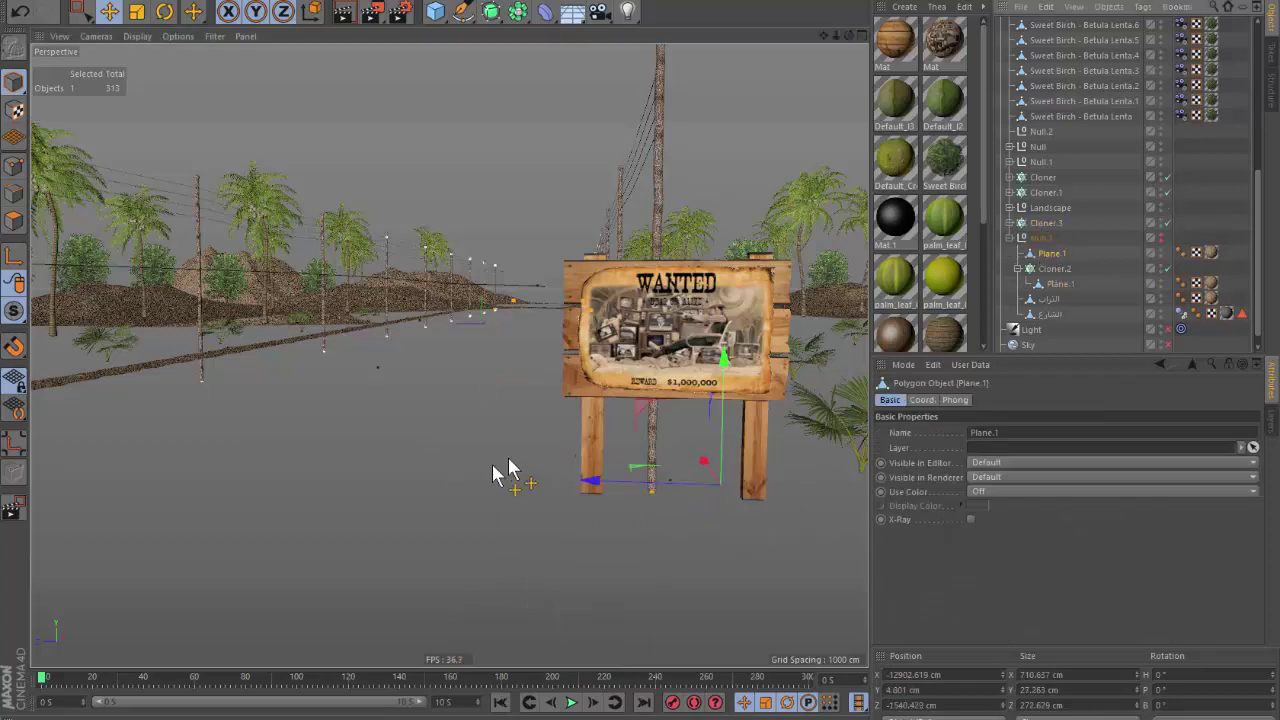
left_click(1045, 222)
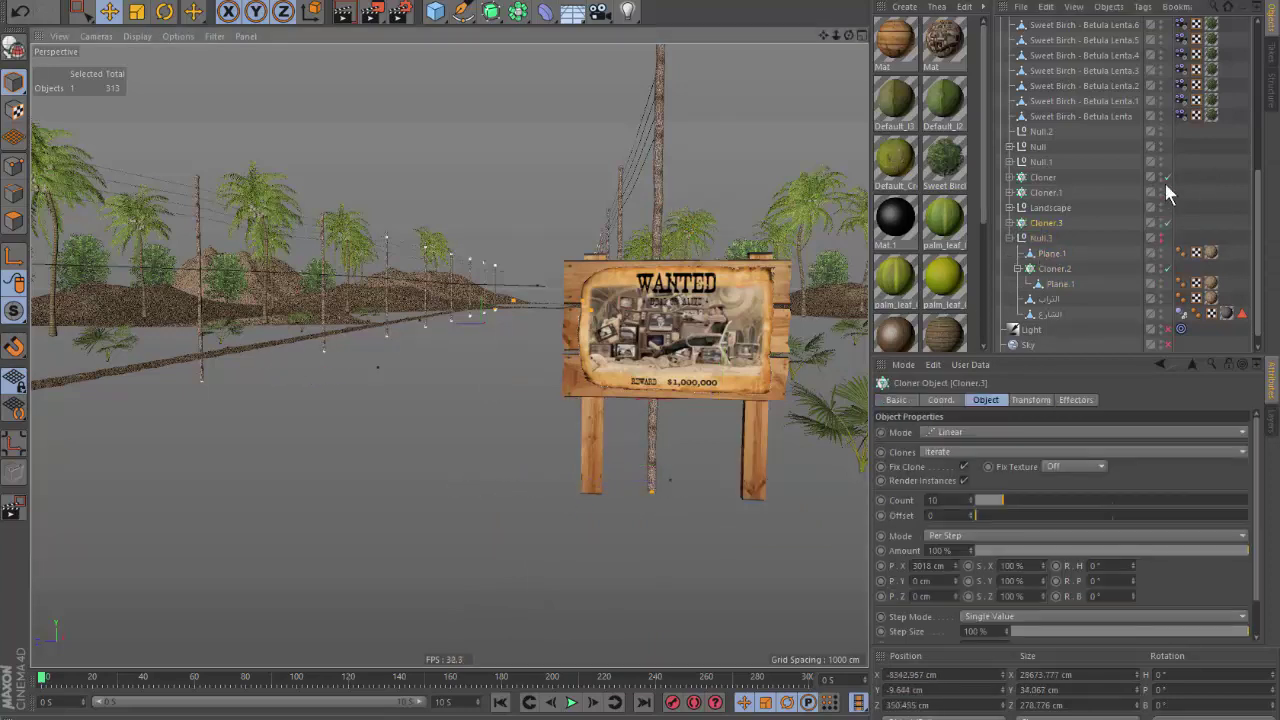
left_click_drag(1047, 243, 1066, 257)
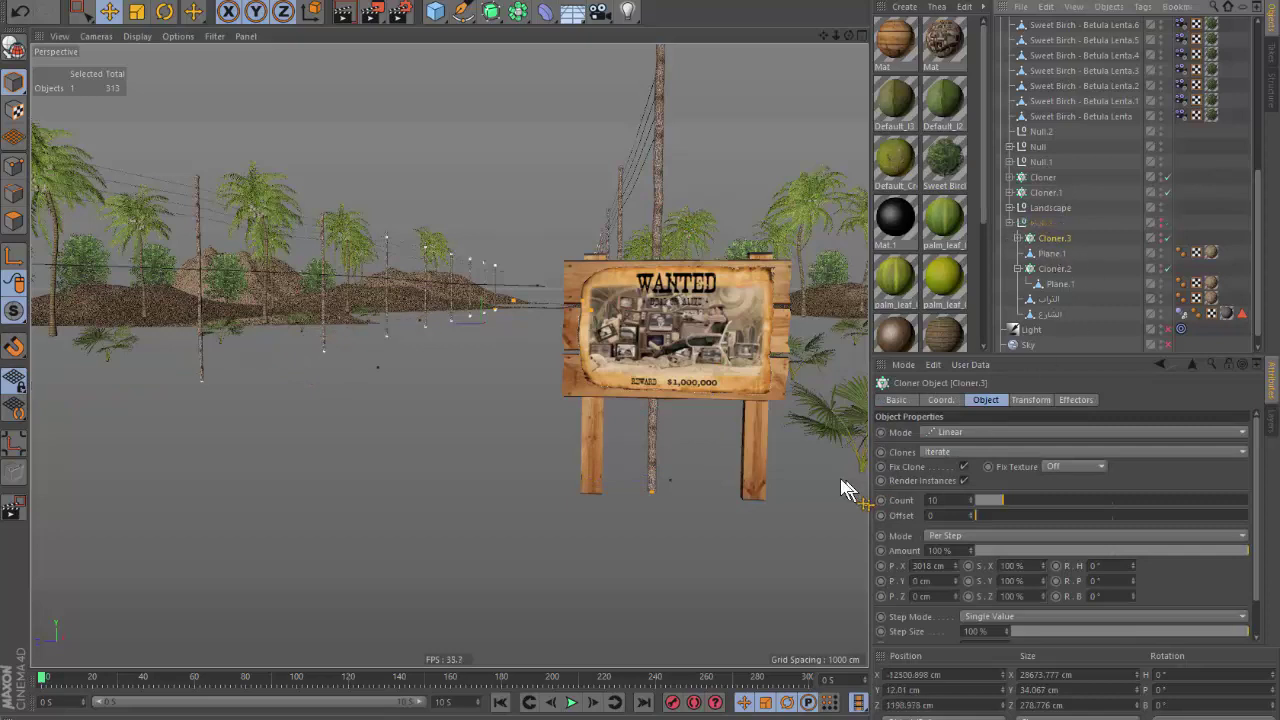
left_click(656, 222)
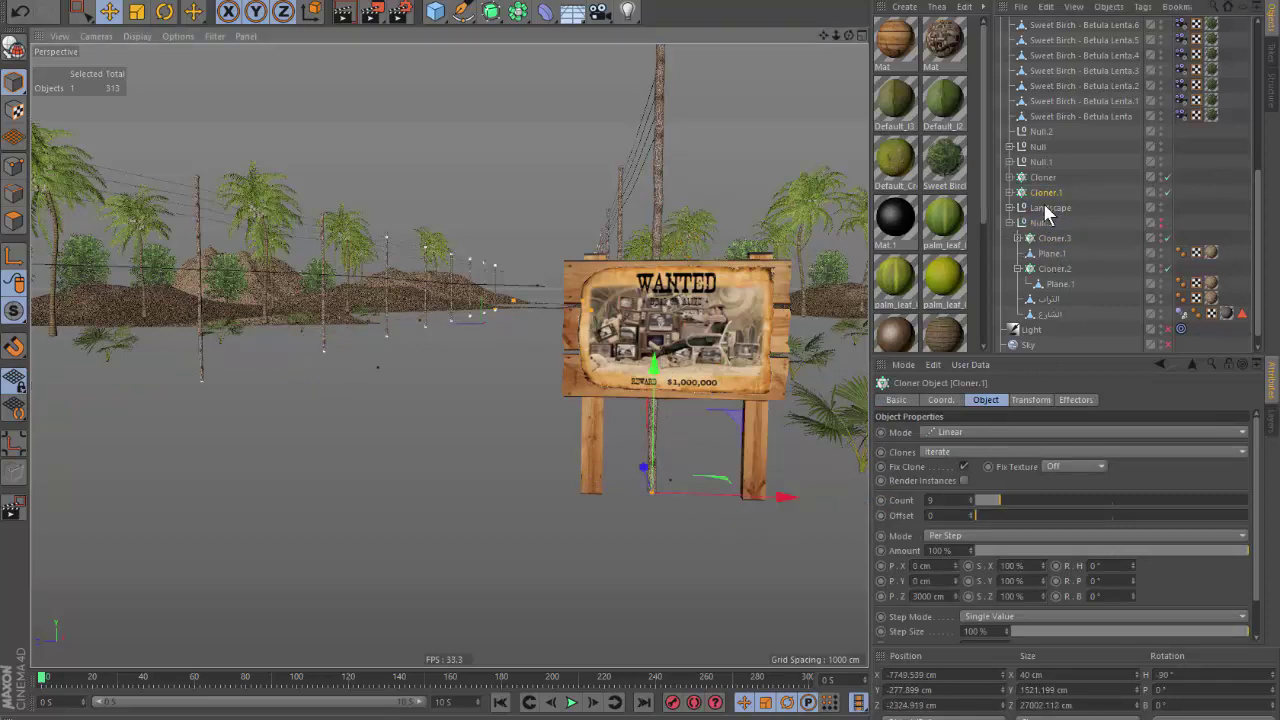
mouse_move(1044, 205)
left_mouse_down()
mouse_move(1055, 215)
mouse_move(1045, 228)
left_mouse_up()
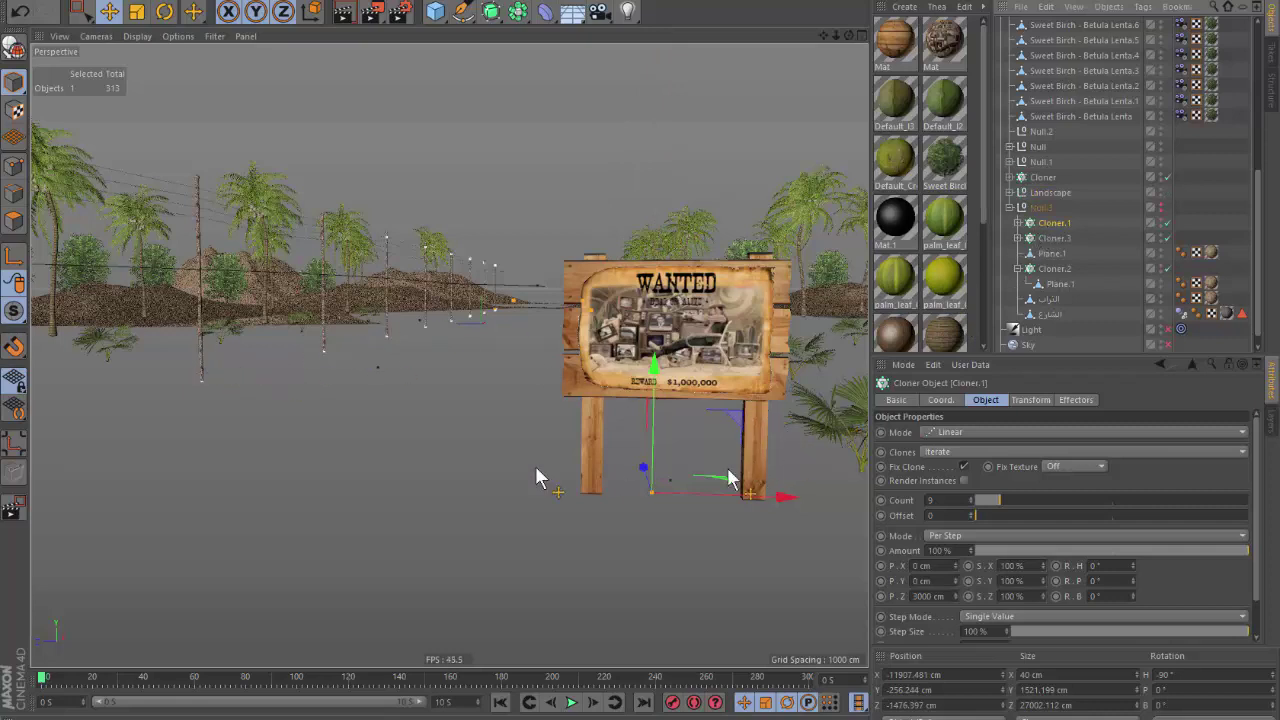
Step: Move the Palm Tree Leaves group into Null.3 and show Null.3 in the viewport again
left_click(843, 430)
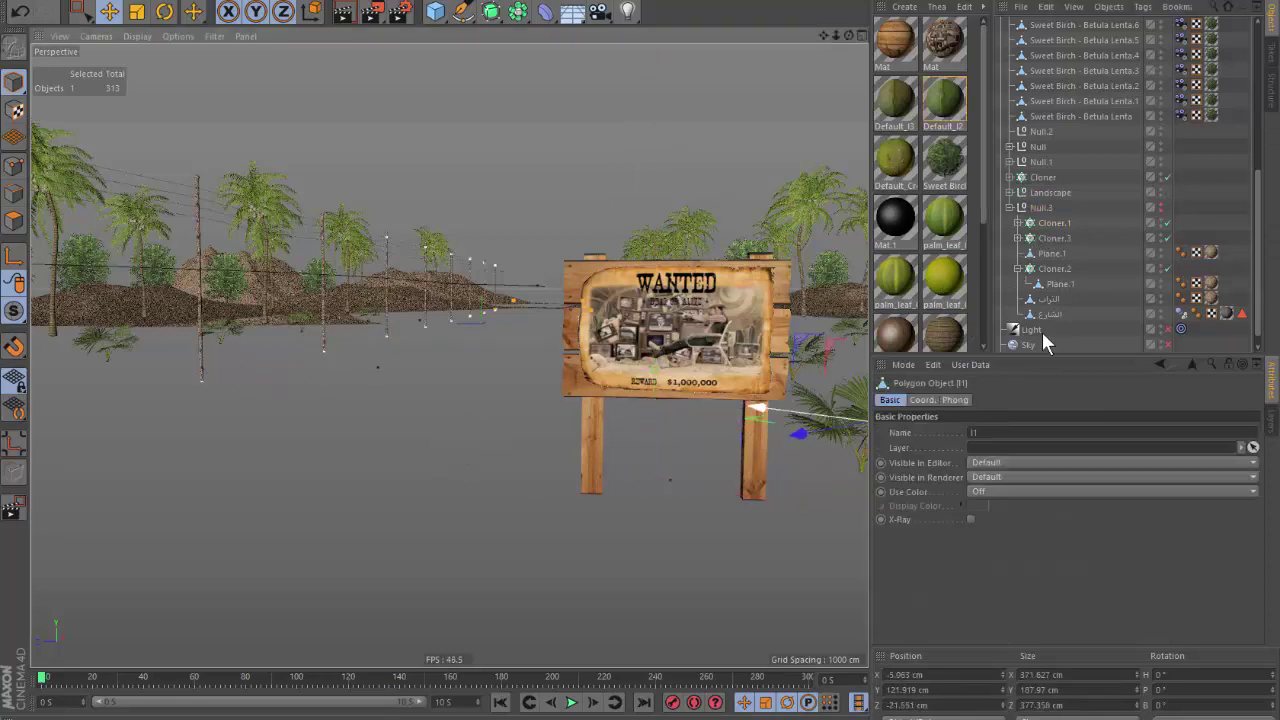
scroll(1065, 270, "down", 1)
scroll(1040, 240, "up", 6)
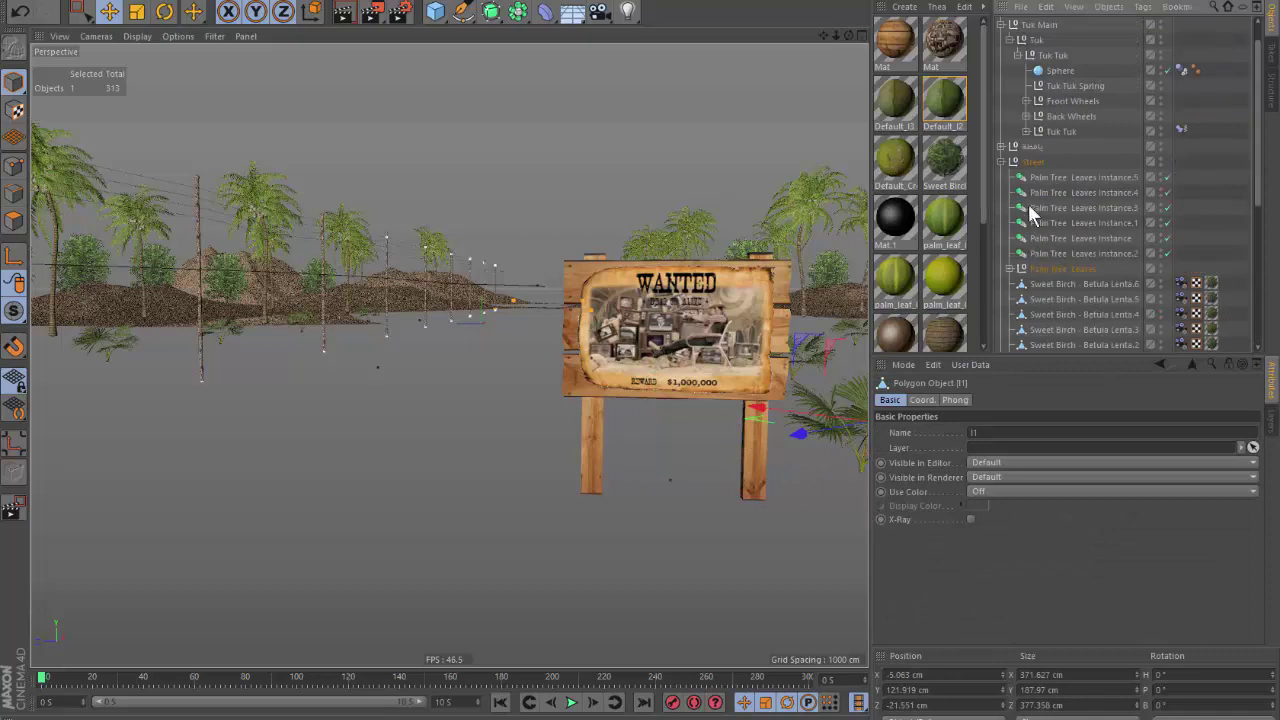
left_click(1033, 266)
scroll(1033, 266, "down", 4)
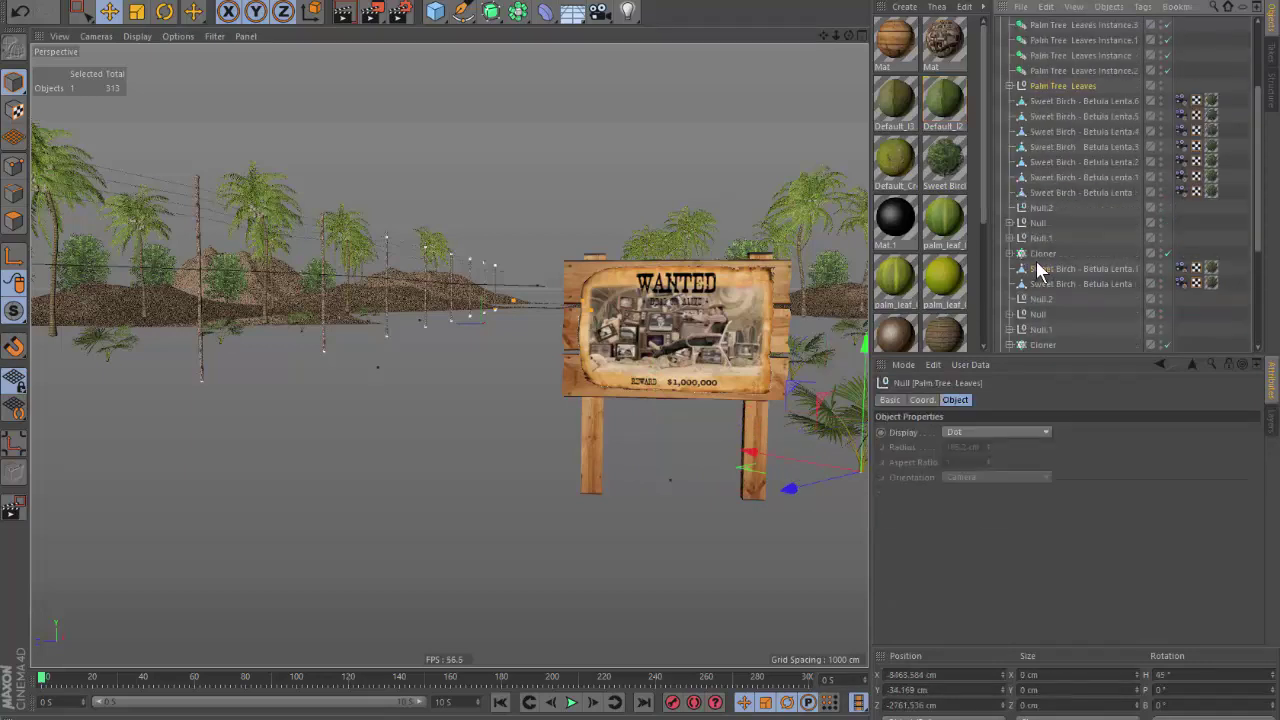
left_click_drag(1046, 290, 1062, 300)
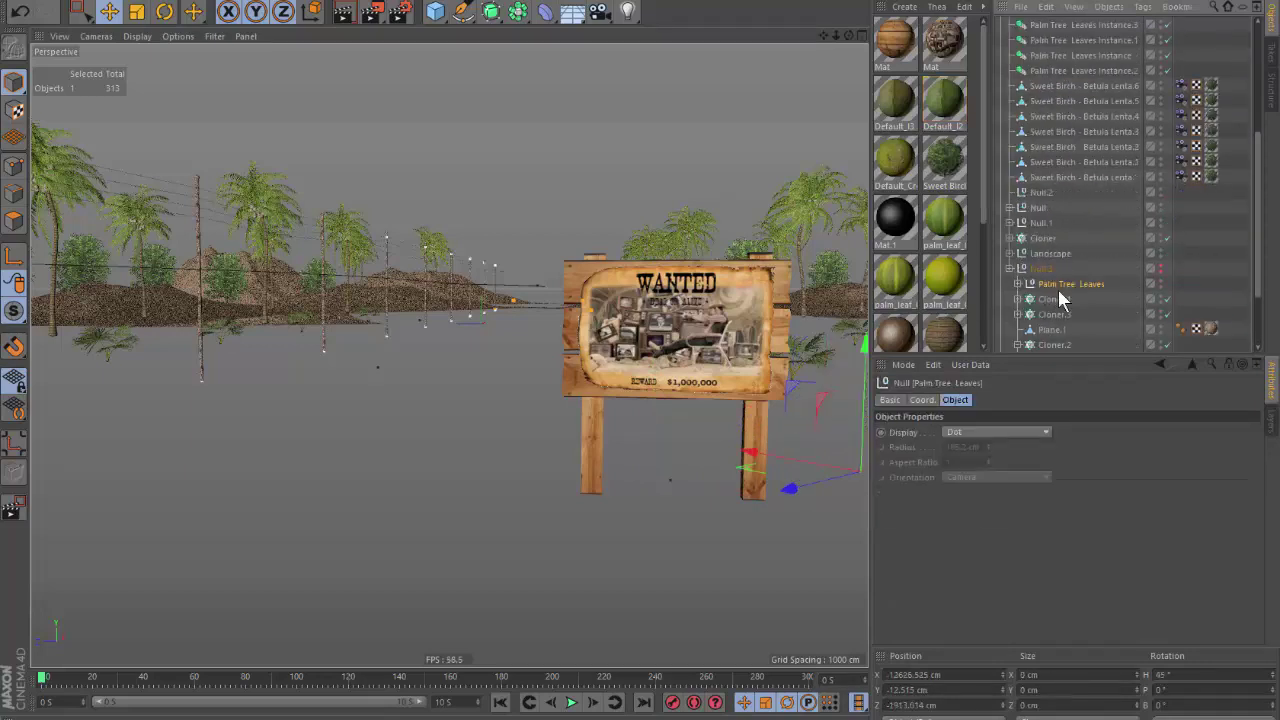
left_click(1160, 268)
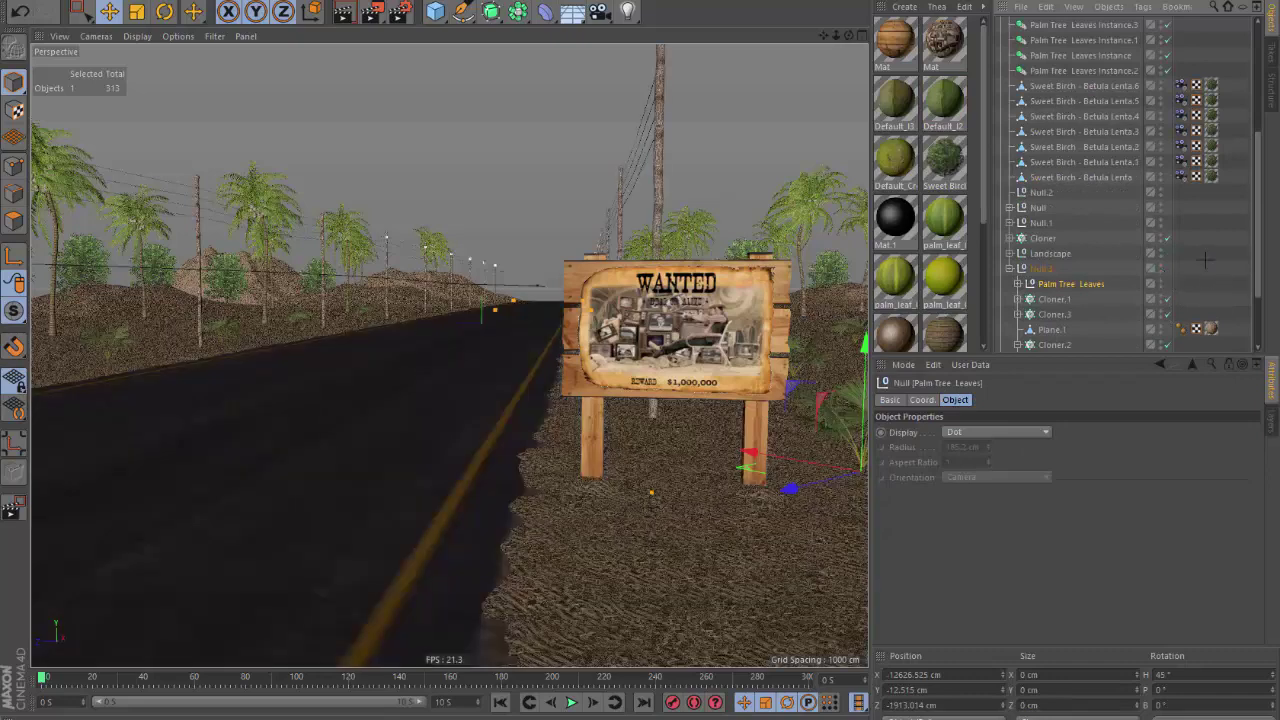
Step: Set Null.3's Dynamics Body tag to Apply Tag to Children with an Individual Elements option
left_click(1041, 268)
scroll(1017, 302, "down", 3)
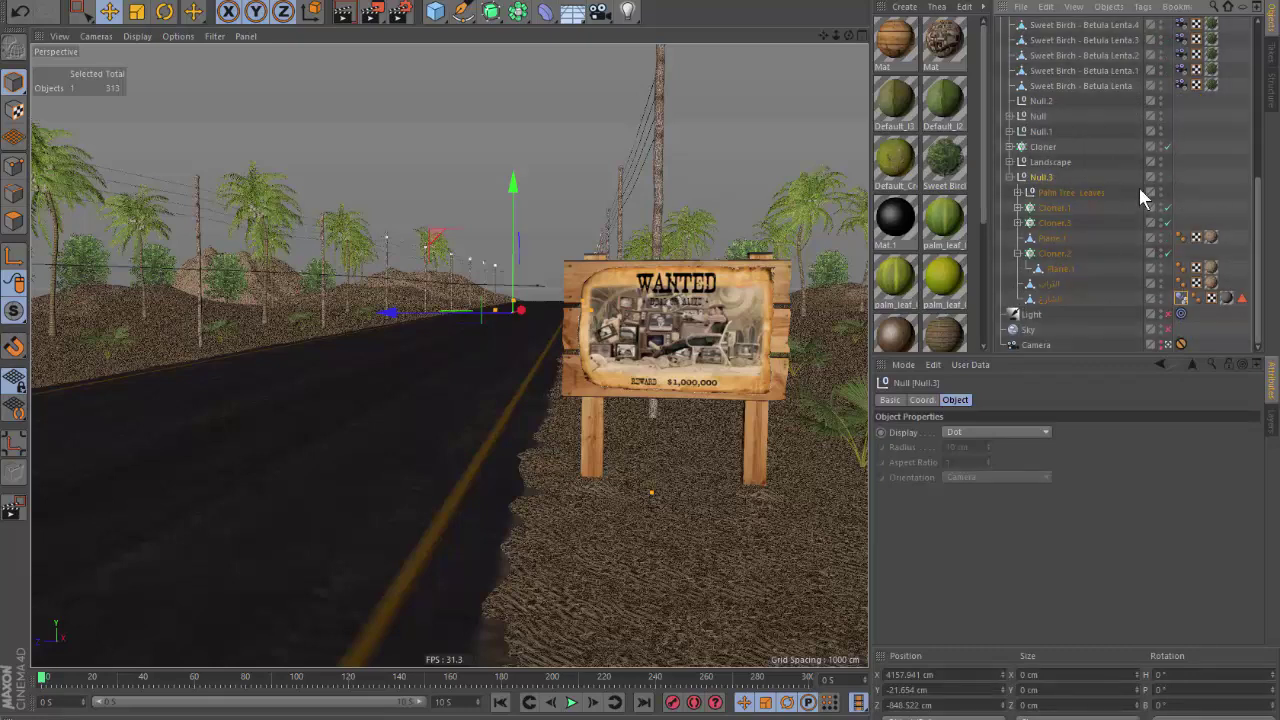
left_click(1008, 177)
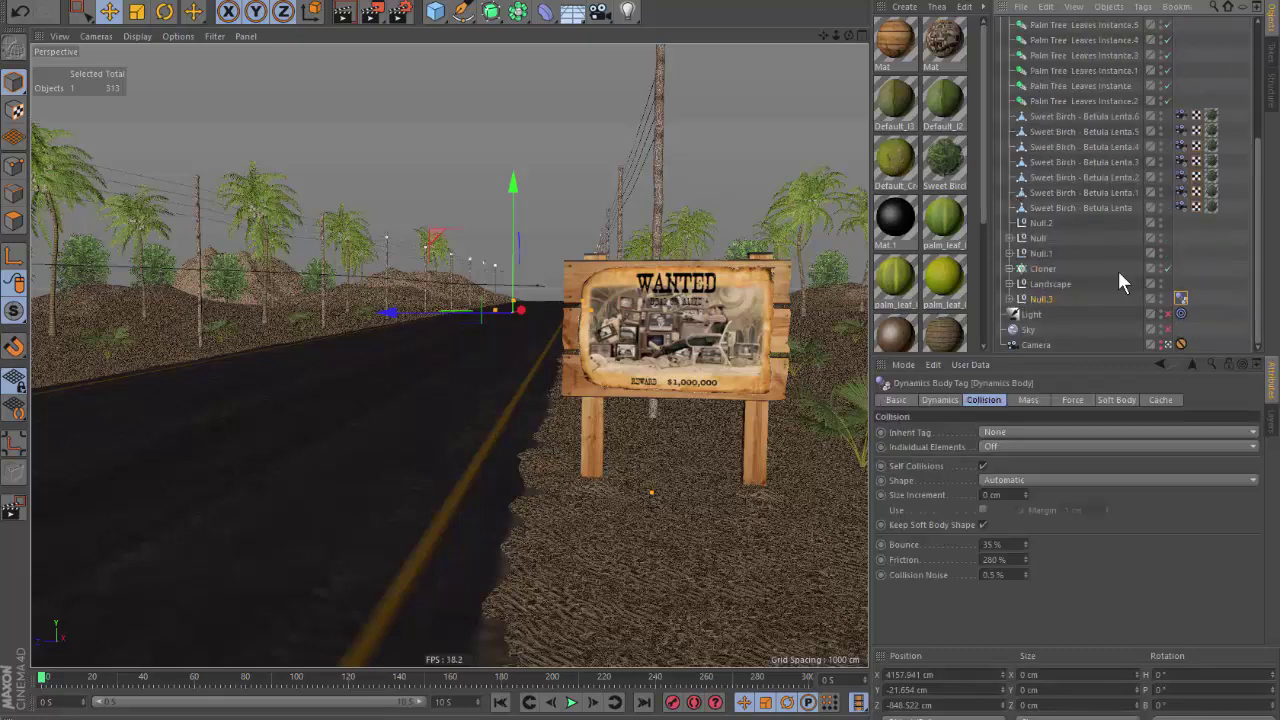
left_click(1022, 428)
left_click(1022, 466)
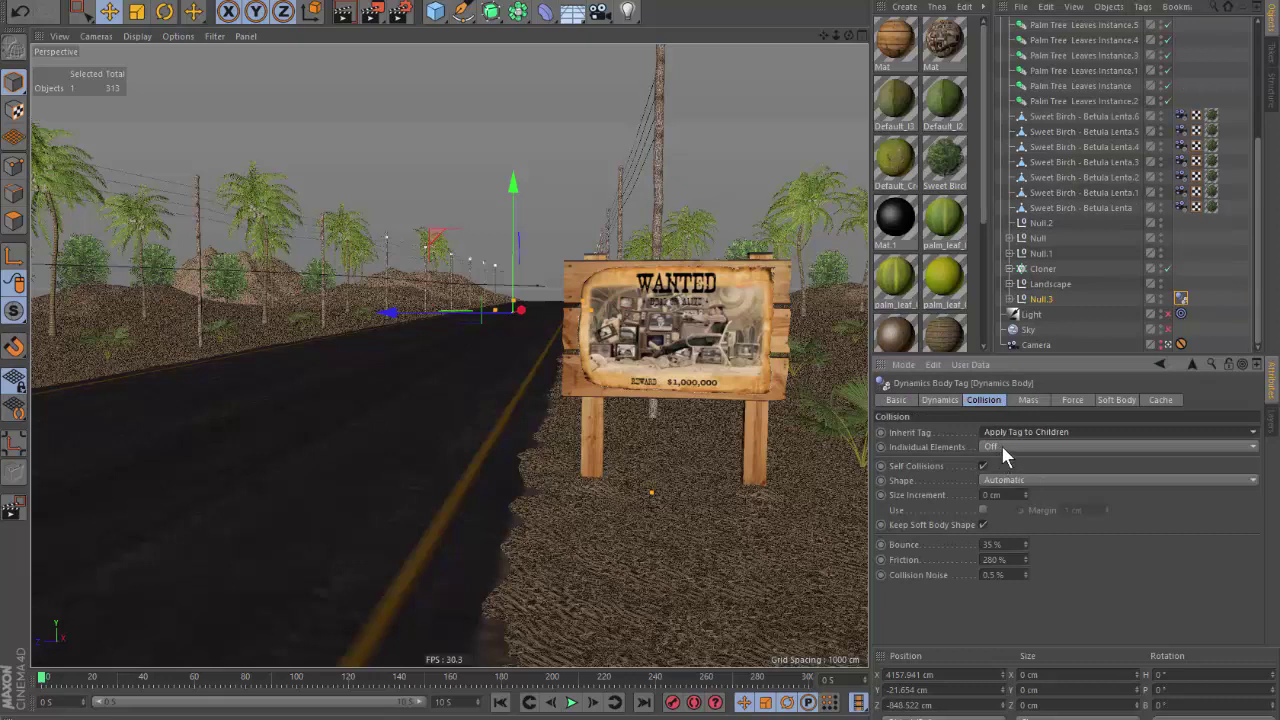
left_click(1004, 447)
left_click(1010, 502)
left_click(1211, 278)
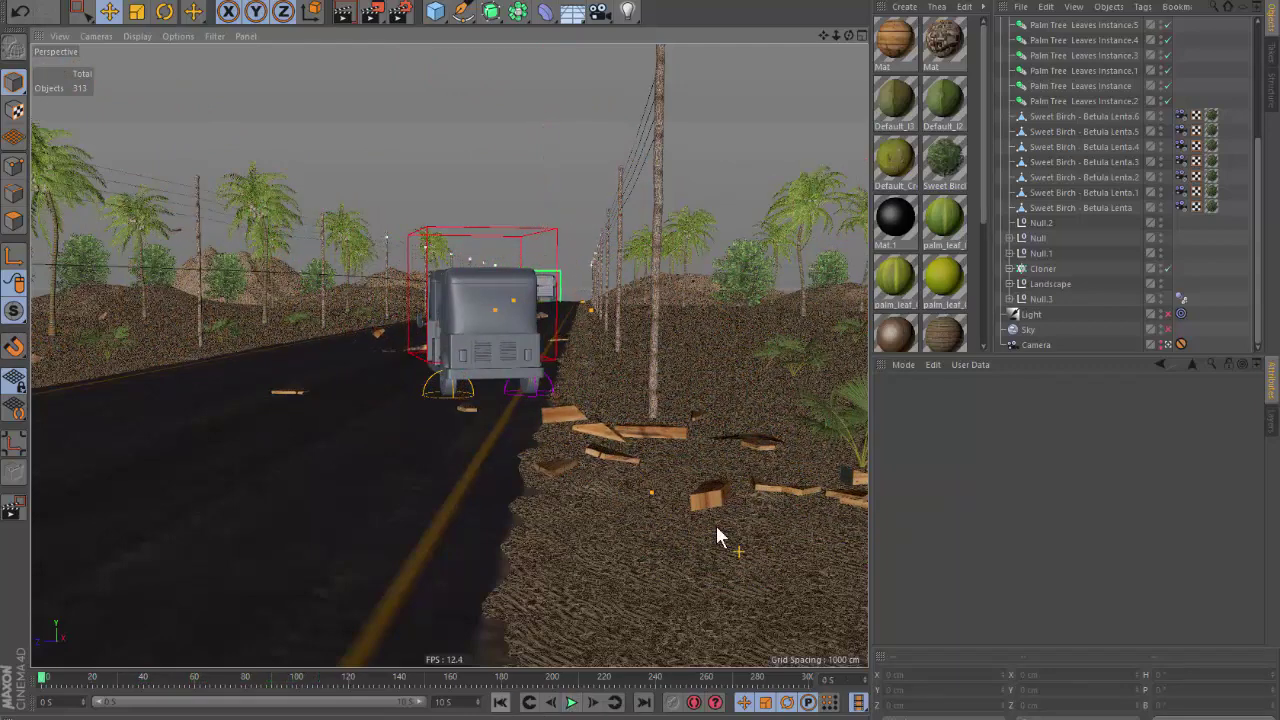
Step: Replay the crash, then stop and rewind the animation to frame 0
left_click(500, 702)
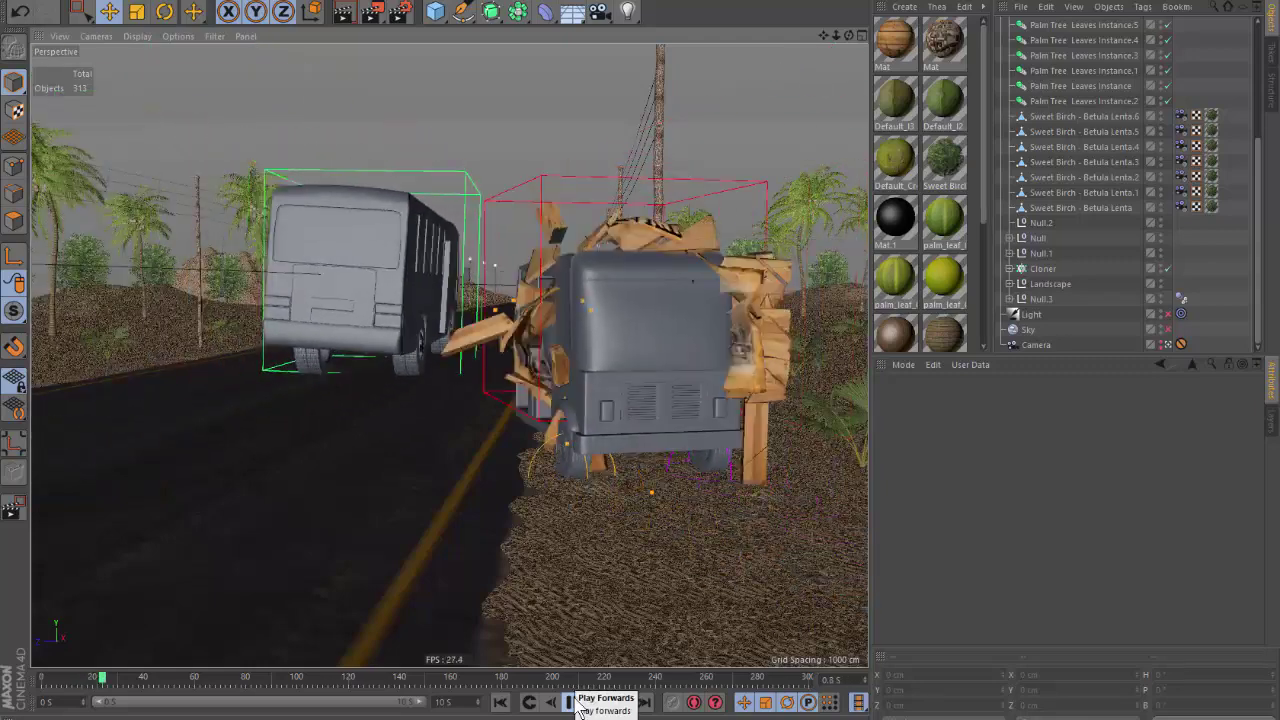
left_click(575, 703)
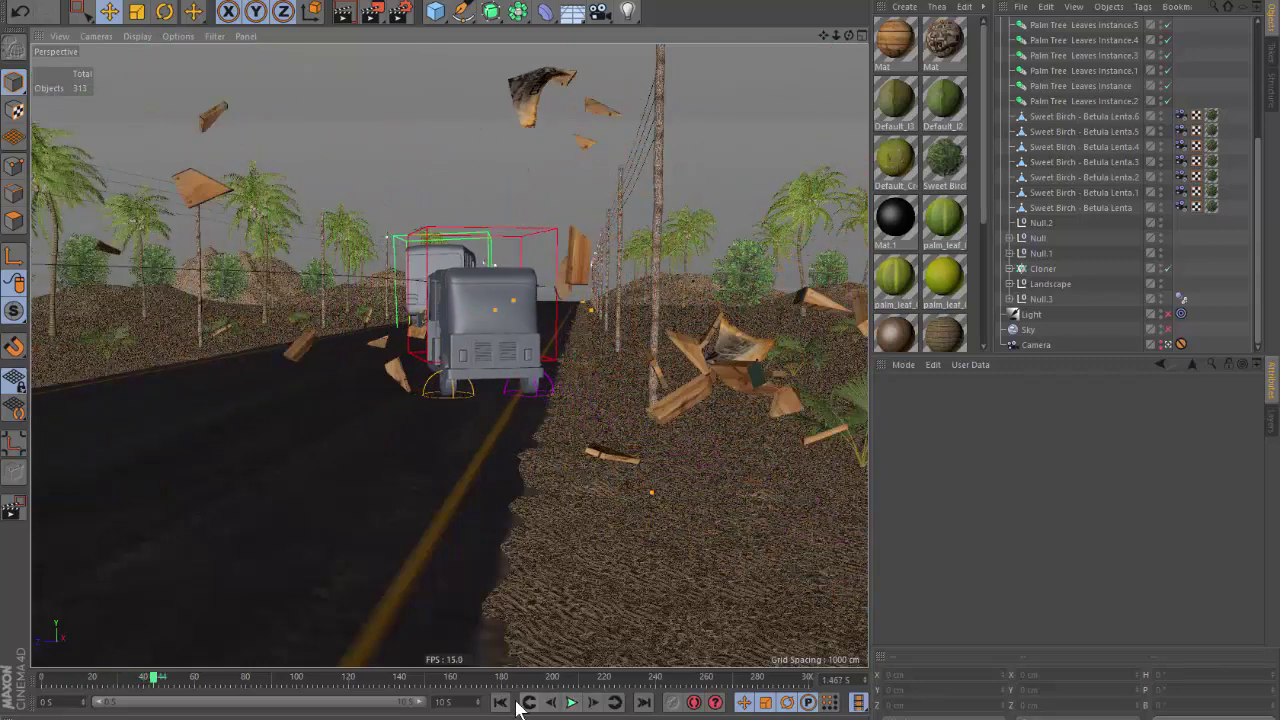
left_click(500, 702)
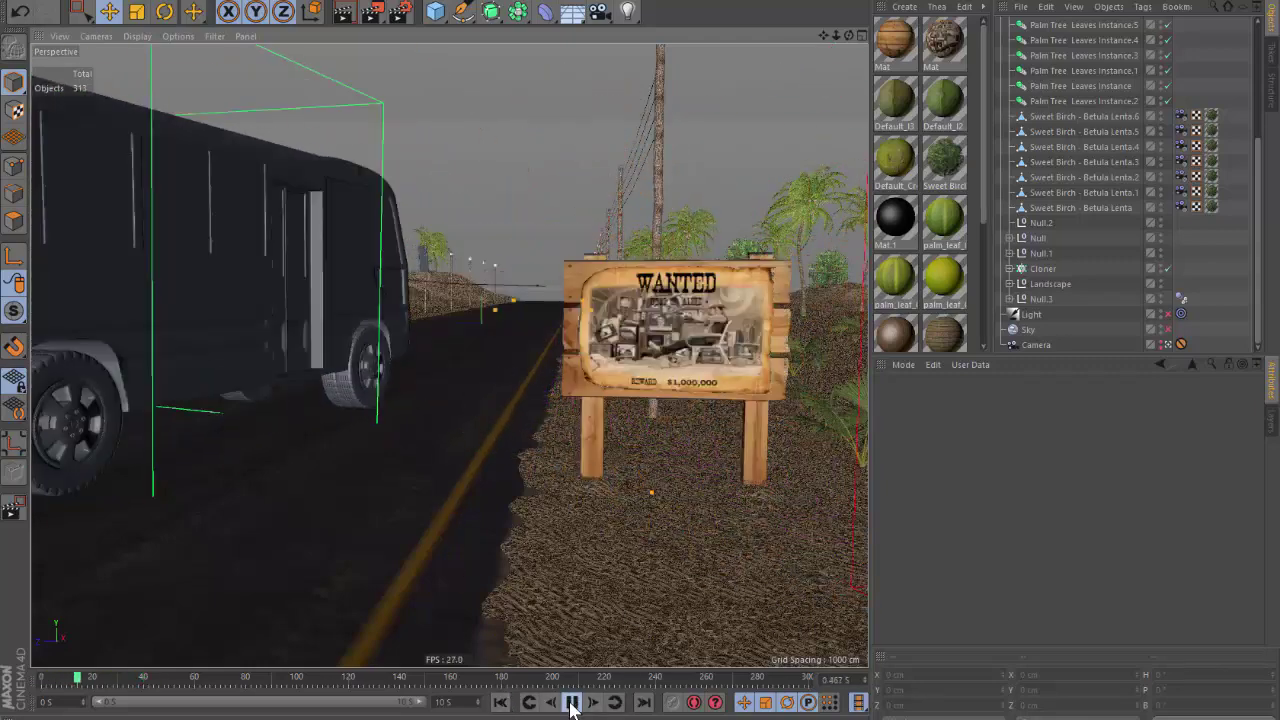
left_click(572, 703)
left_click(500, 702)
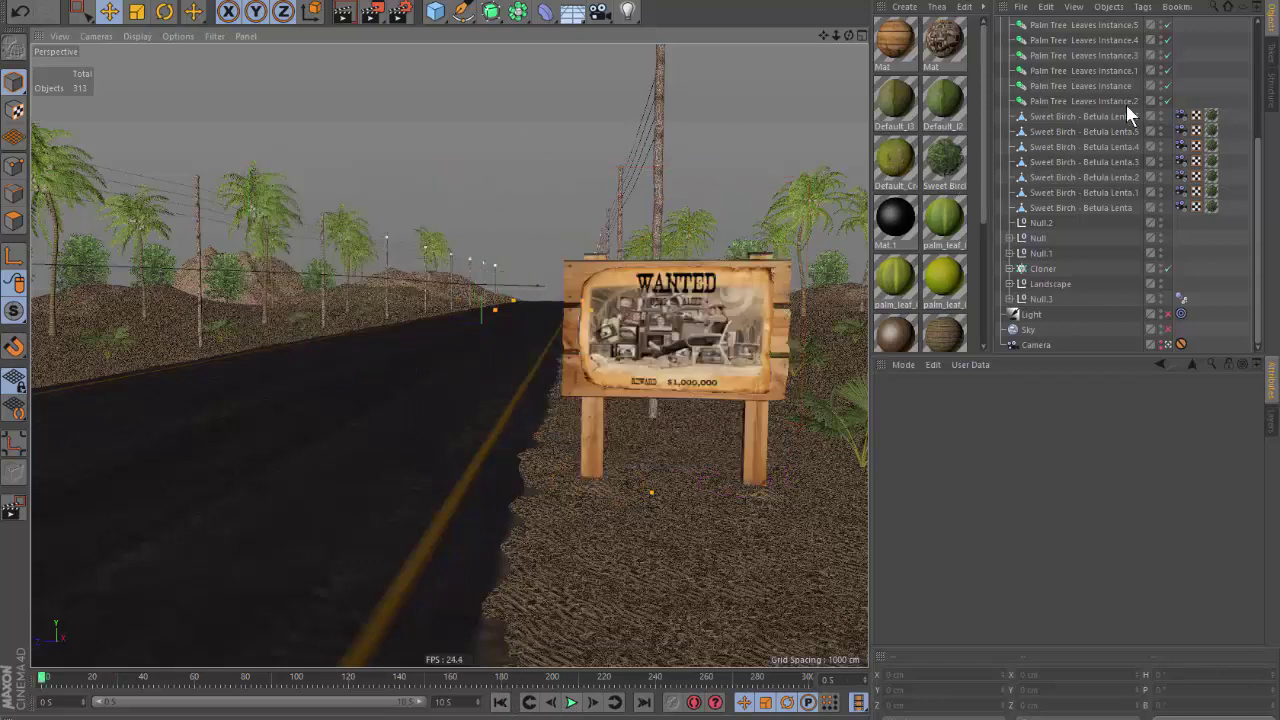
Step: Frame the tuk-tuk's Sphere up close, then select the Tuk Main group
scroll(1127, 100, "up", 5)
left_click(1070, 101)
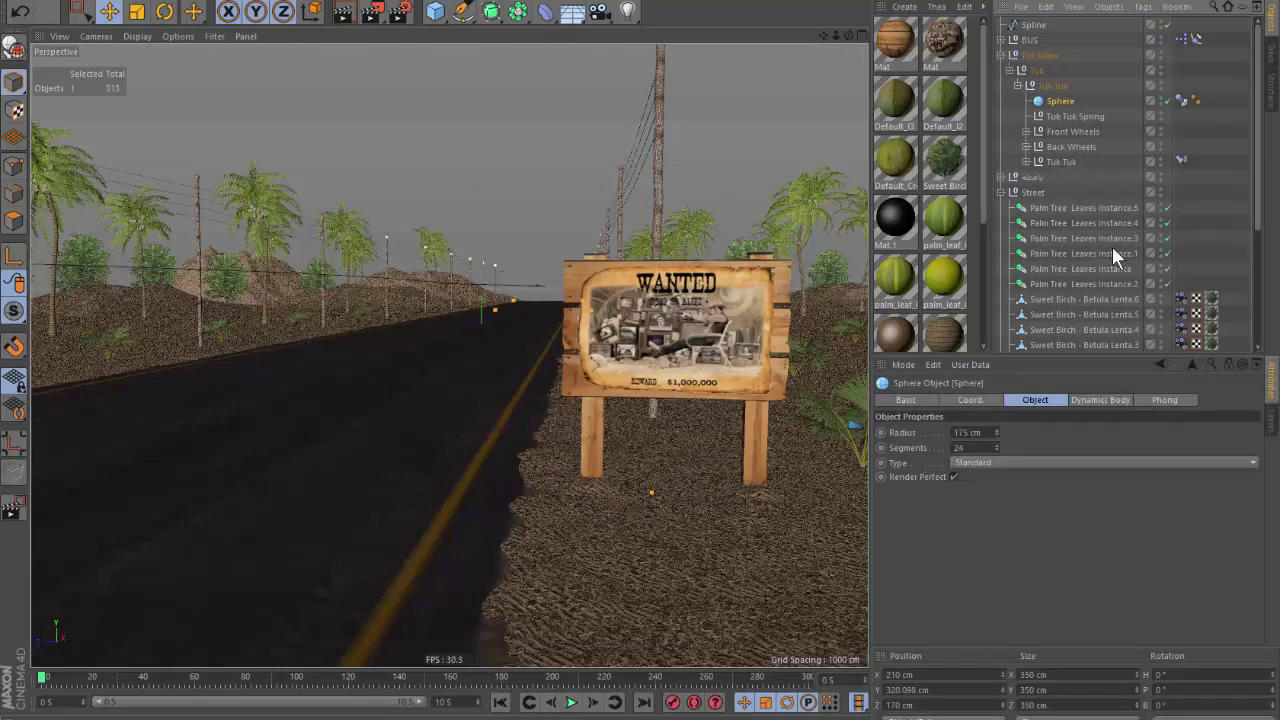
scroll(1100, 268, "down", 5)
left_click(1168, 344)
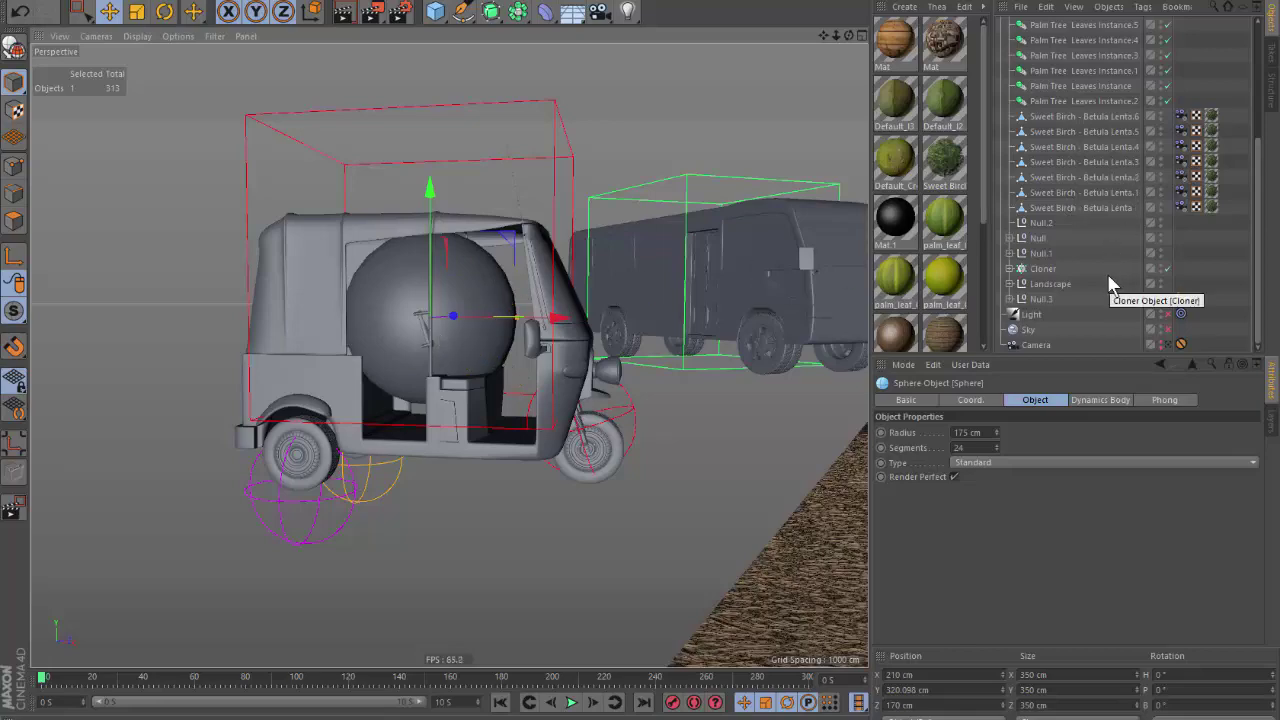
scroll(610, 395, "up", 1)
scroll(573, 390, "up", 1)
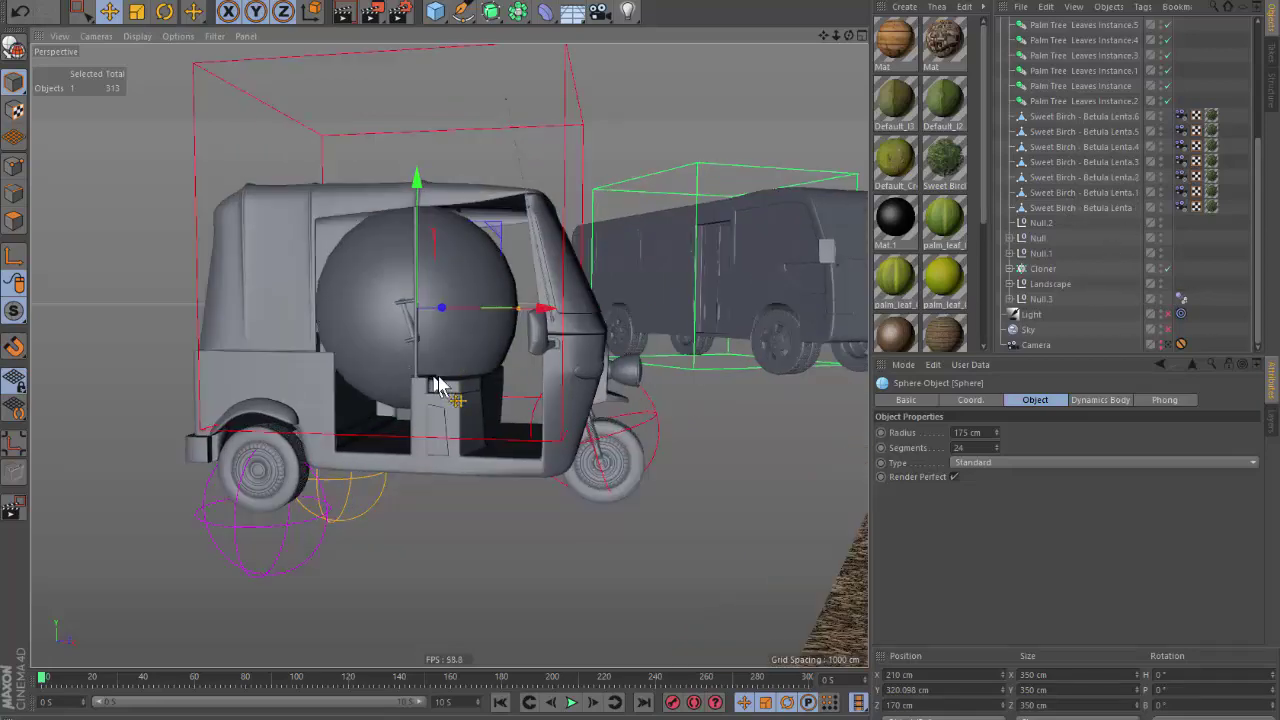
left_click_drag(438, 385, 488, 393, "alt")
scroll(1100, 140, "up", 4)
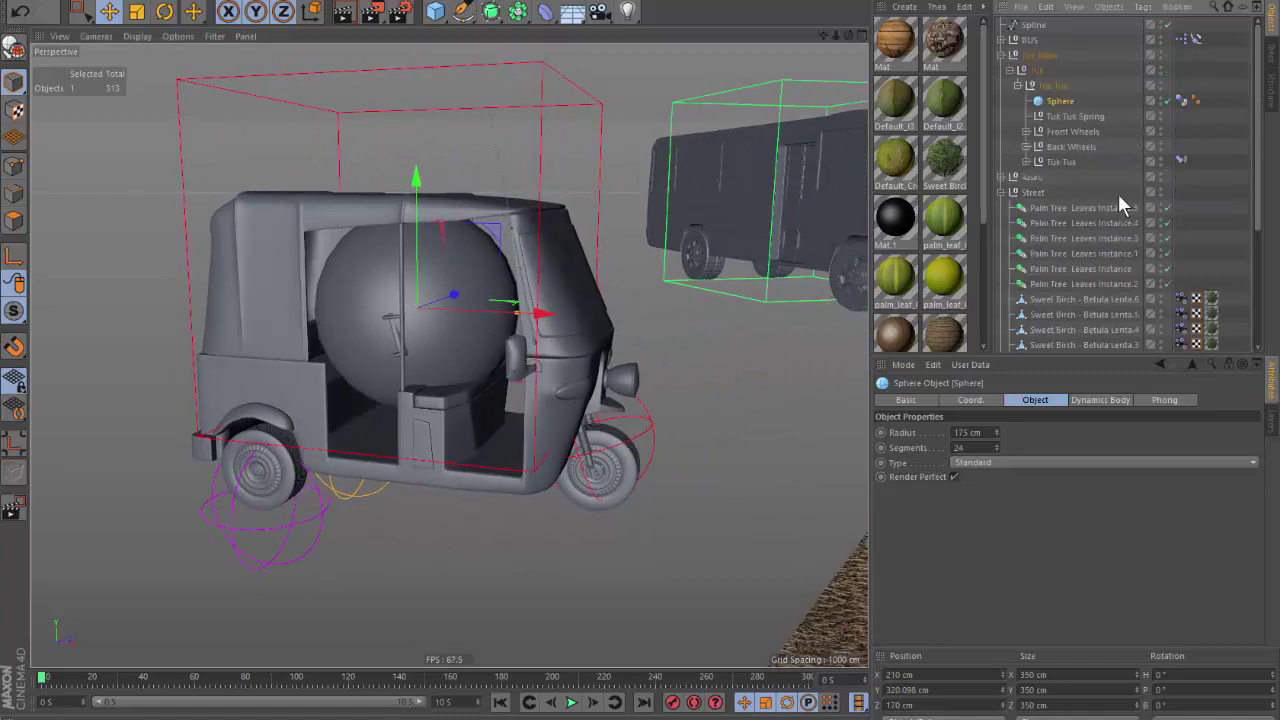
left_click(1034, 57)
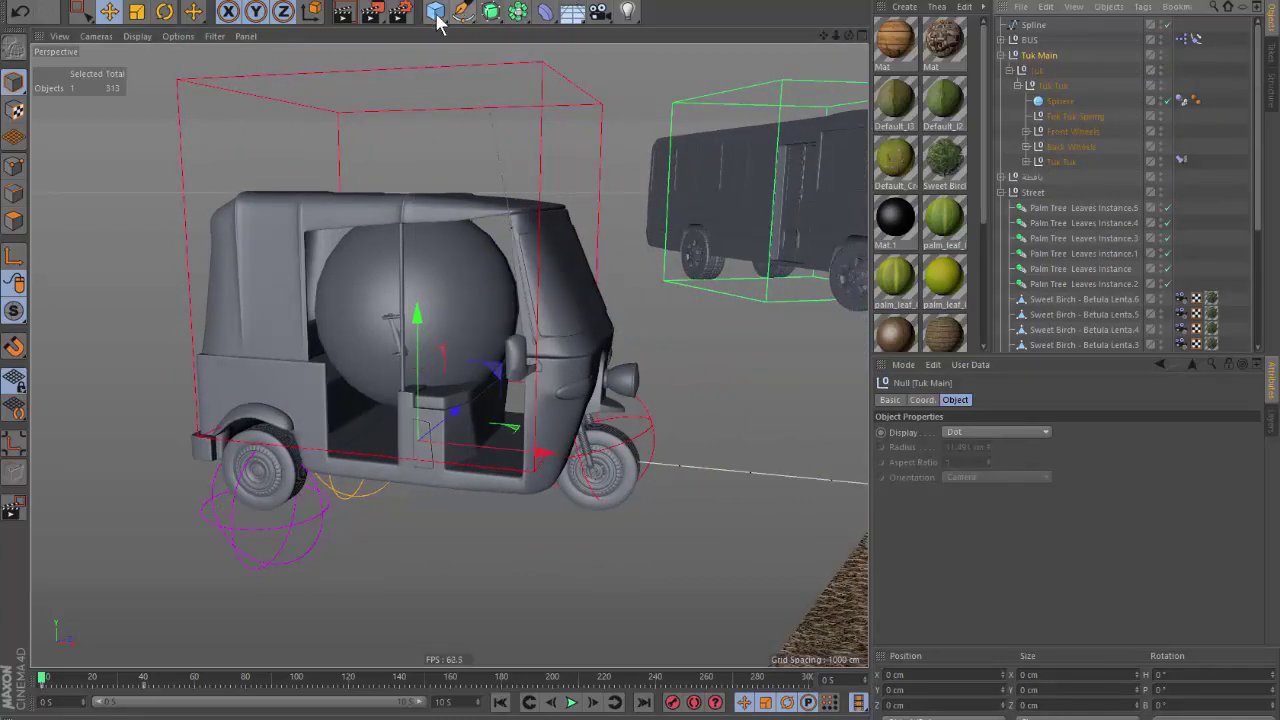
Step: Add a cube and, in Top view, move it onto the tuk tuk rotated to its 19.017° heading
left_click_drag(438, 22, 571, 37)
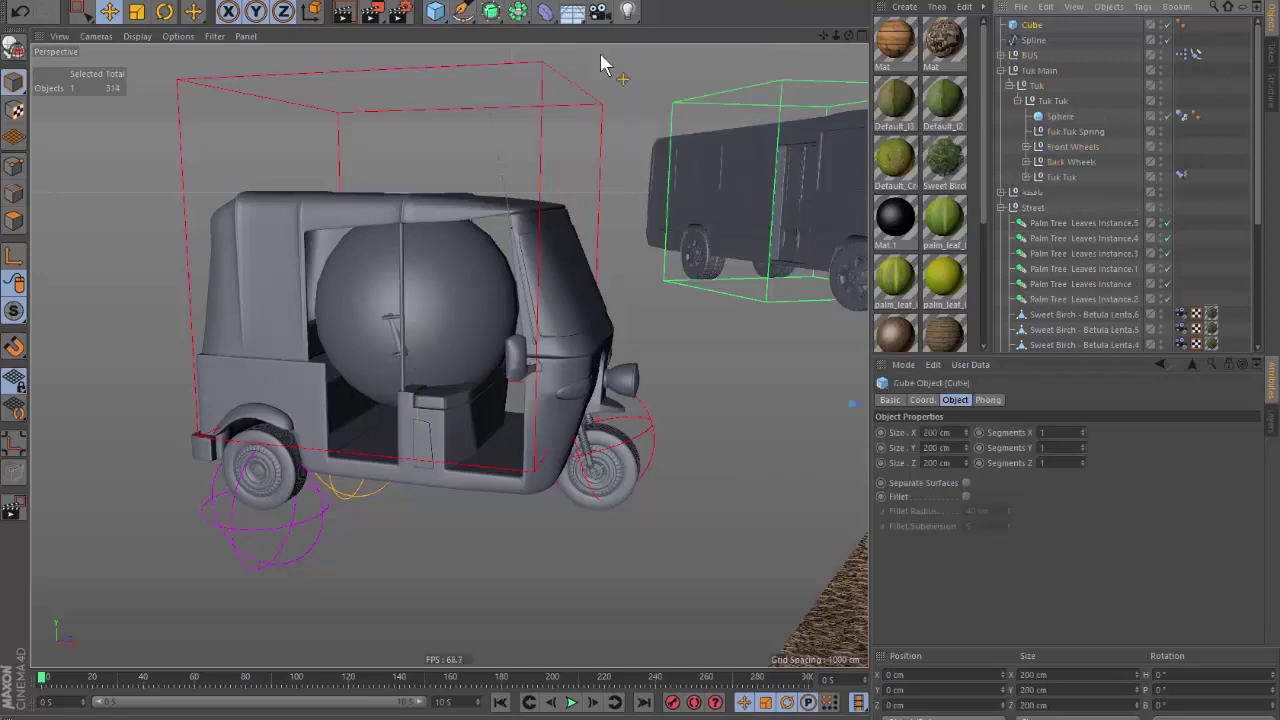
key("F2")
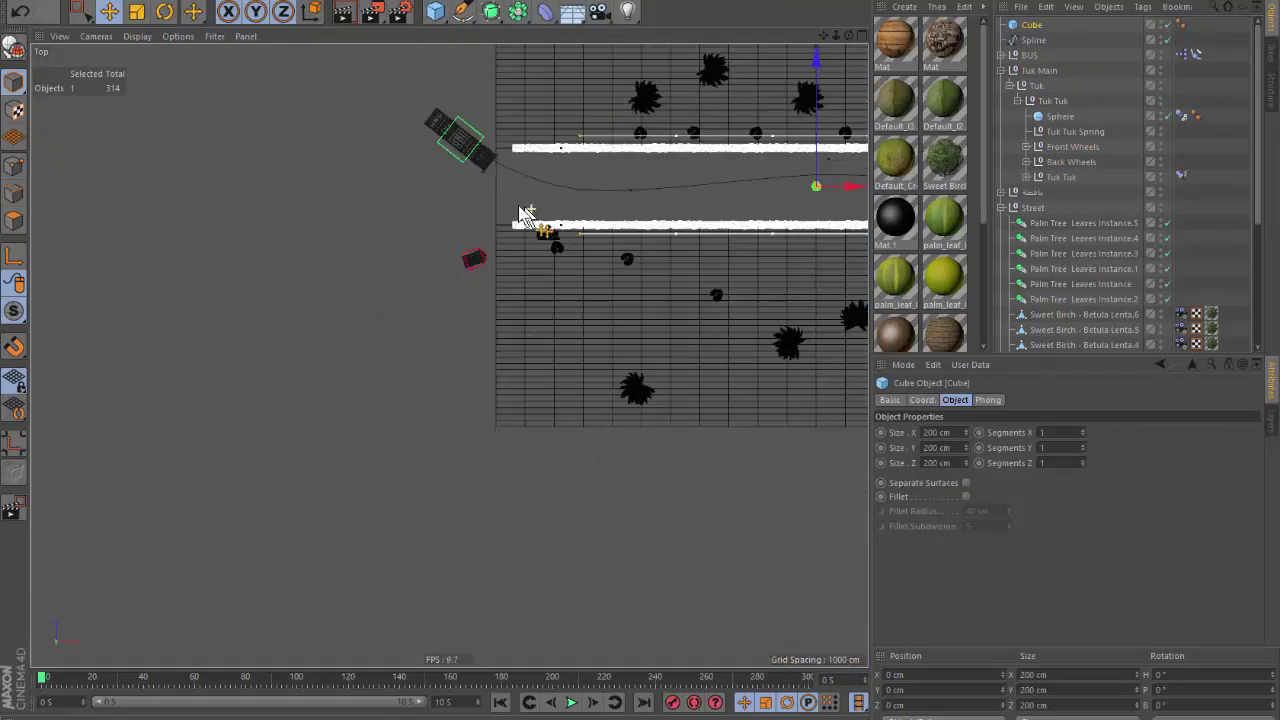
scroll(306, 220, "down", 3)
scroll(335, 223, "up", 4)
left_click_drag(657, 223, 400, 280)
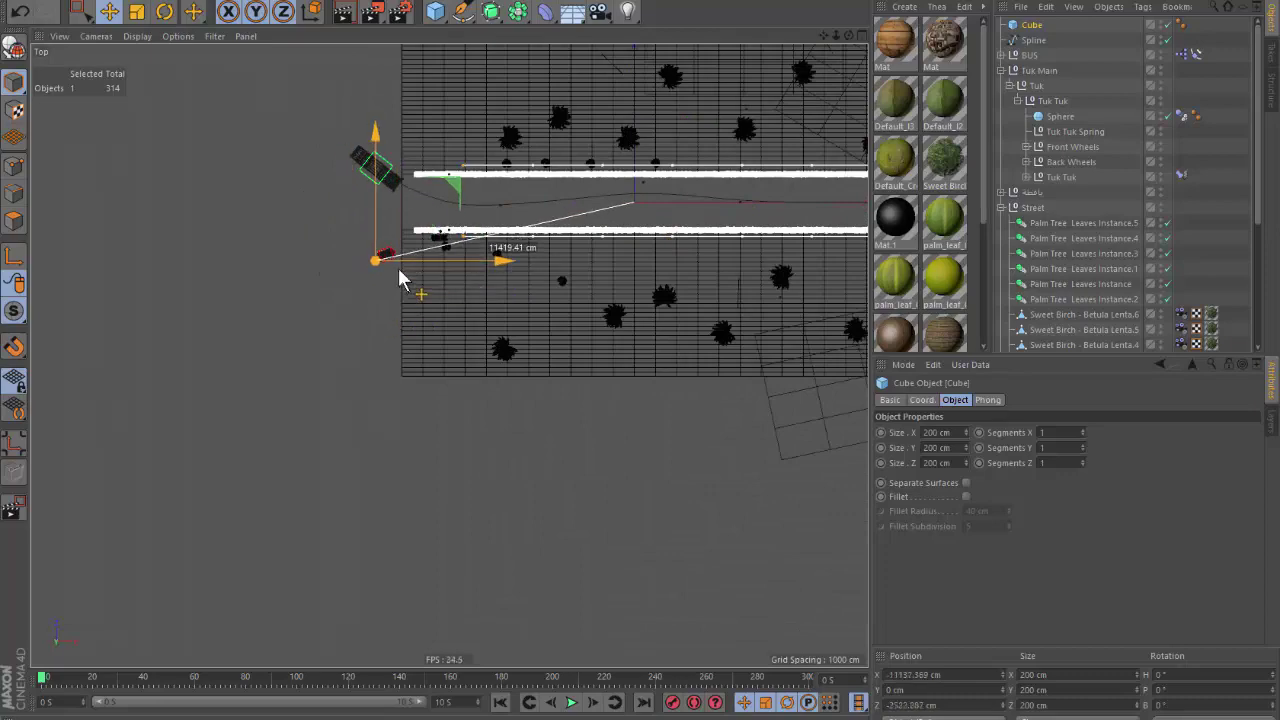
scroll(400, 280, "up", 3)
scroll(400, 280, "up", 3)
key("r")
mouse_move(428, 334)
left_mouse_down()
mouse_move(480, 229)
mouse_move(363, 318)
mouse_move(437, 271)
left_mouse_up()
key("r")
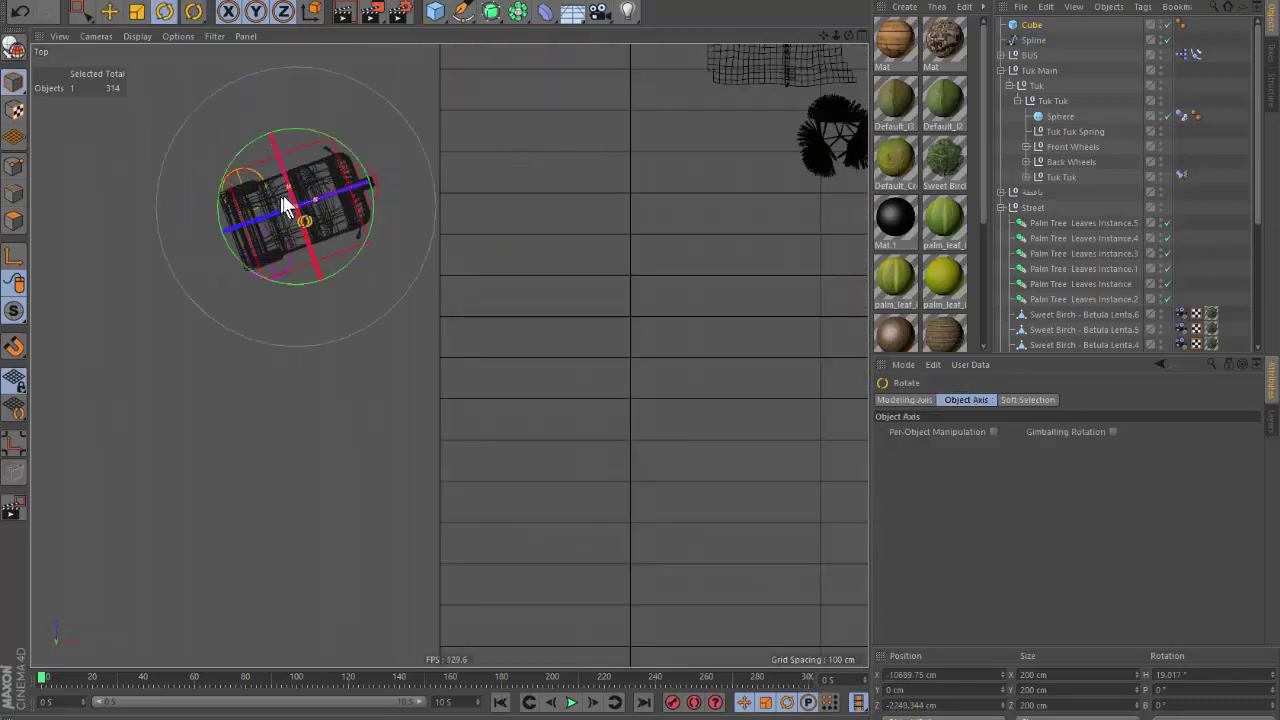
Step: Scale the cube to about 686.6 × 468.121 × 419.373 cm, raise it and lengthen it over the wheels
left_click(137, 11)
left_click_drag(108, 148, 714, 57)
left_click_drag(286, 122, 290, 178)
key("F1")
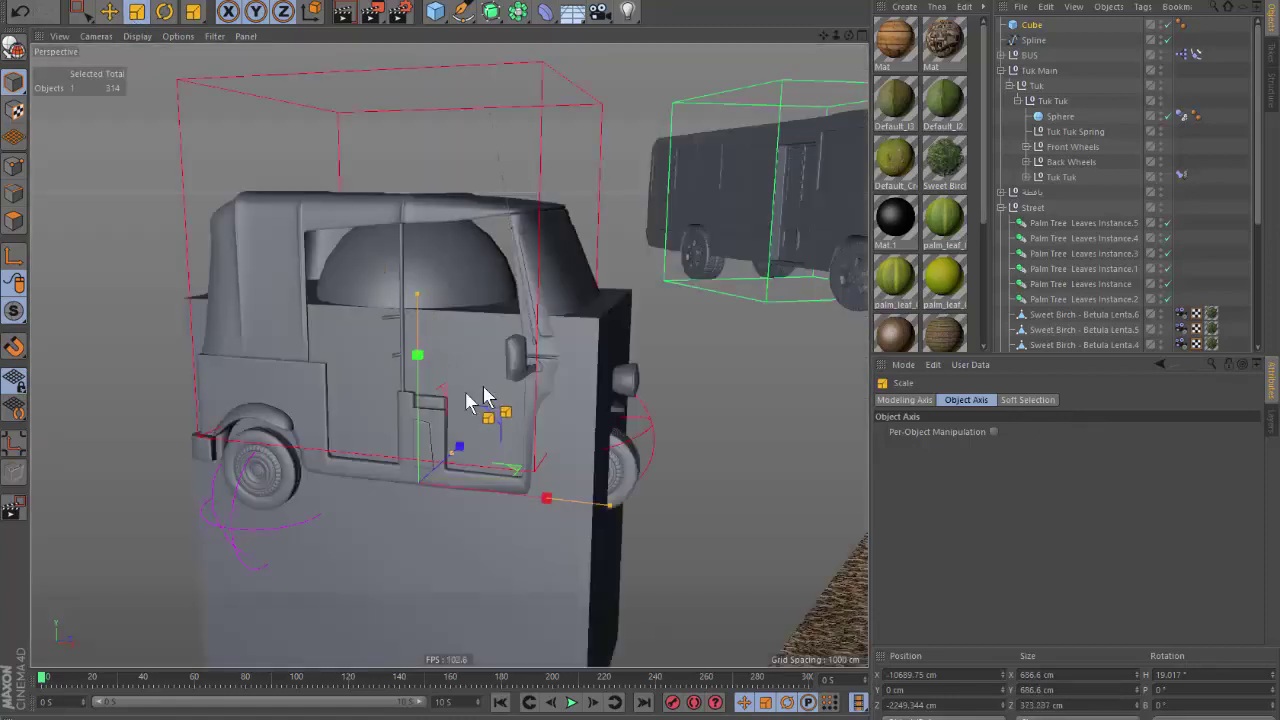
key("e")
left_click_drag(420, 358, 443, 229)
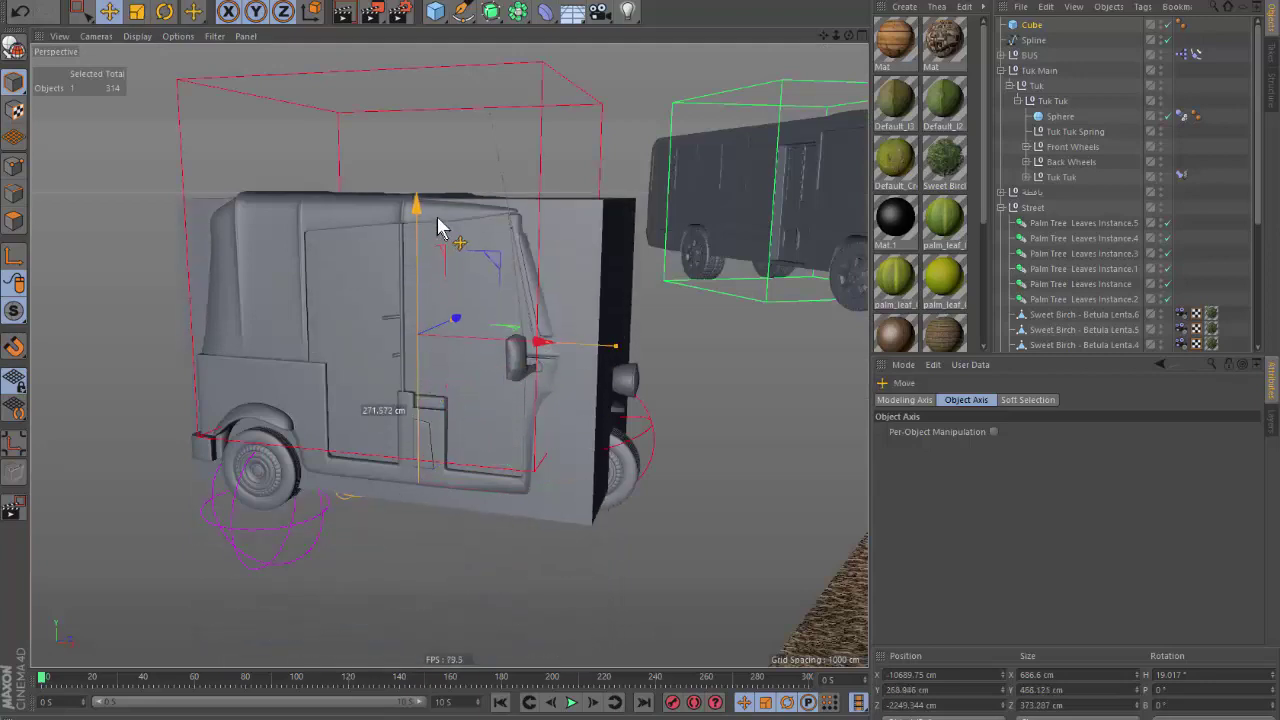
scroll(458, 323, "up", 2)
scroll(487, 312, "up", 1)
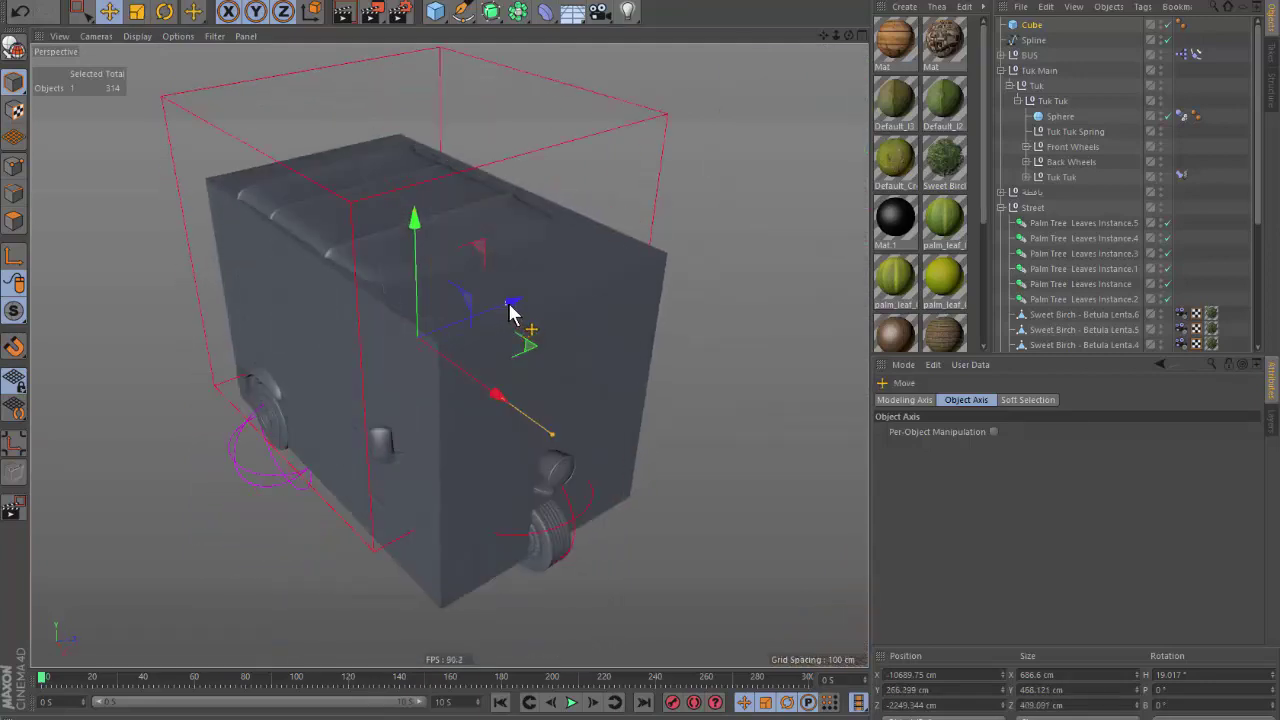
mouse_move(506, 318)
left_mouse_down()
mouse_move(486, 329)
mouse_move(577, 313)
mouse_move(555, 312)
left_mouse_up()
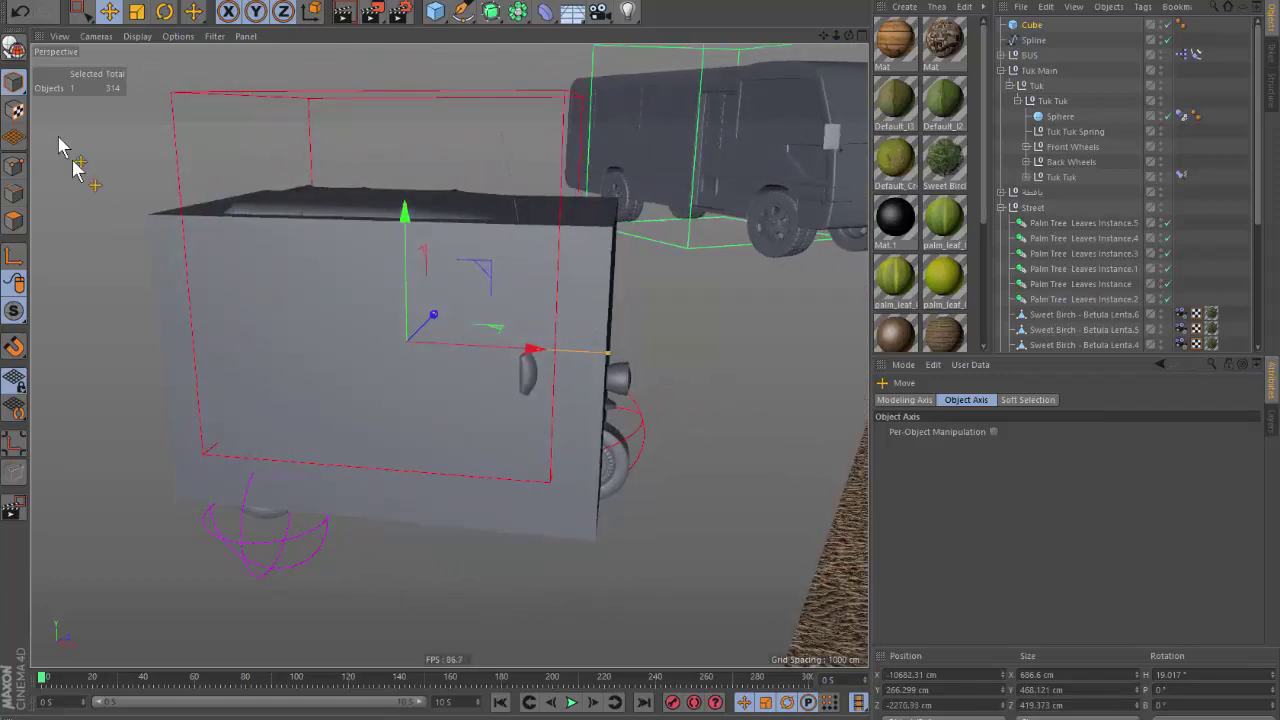
Step: Make the cube editable and drag its corner points to slant the front face
left_click(12, 52)
left_click(14, 166)
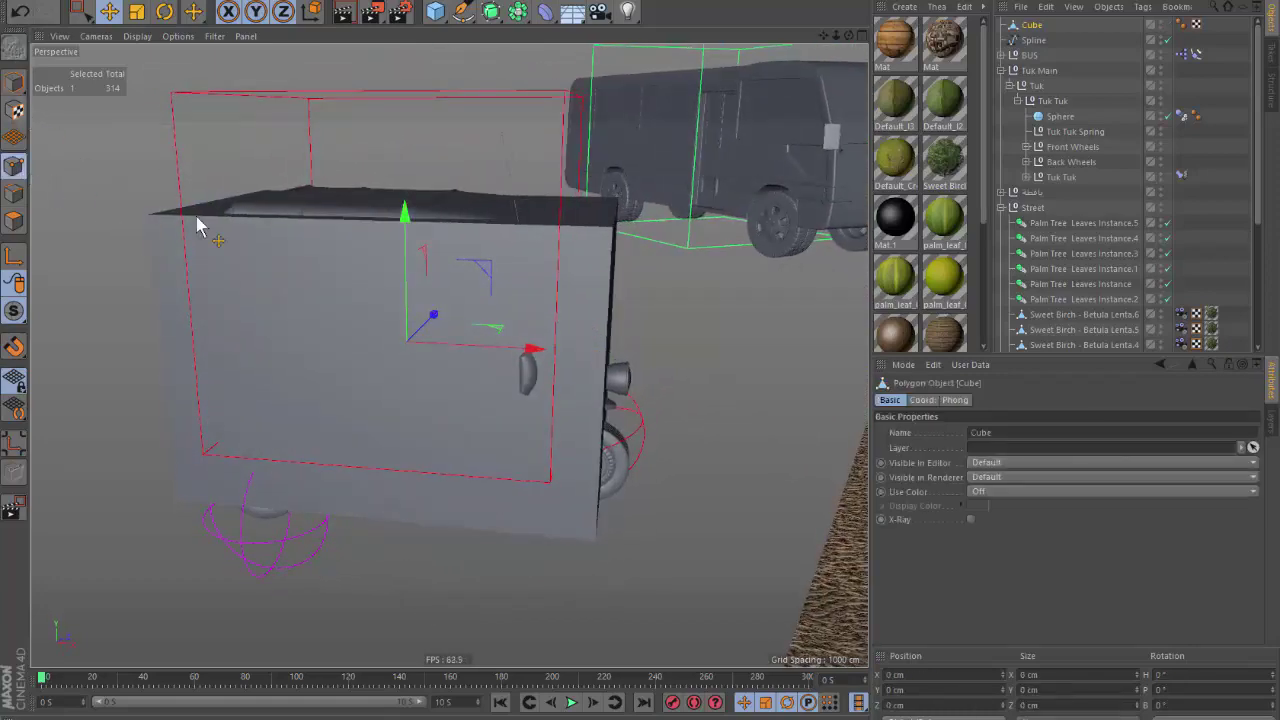
left_click(612, 222)
left_click_drag(615, 205, 645, 237)
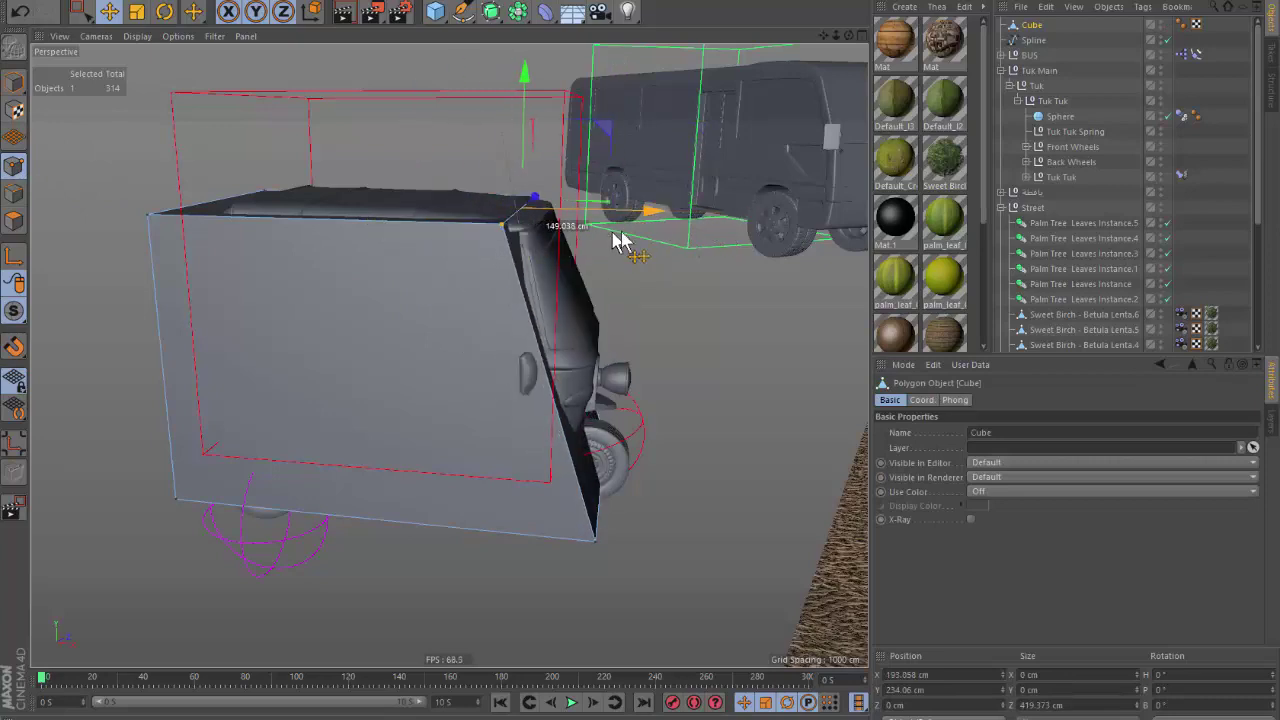
left_click(592, 543)
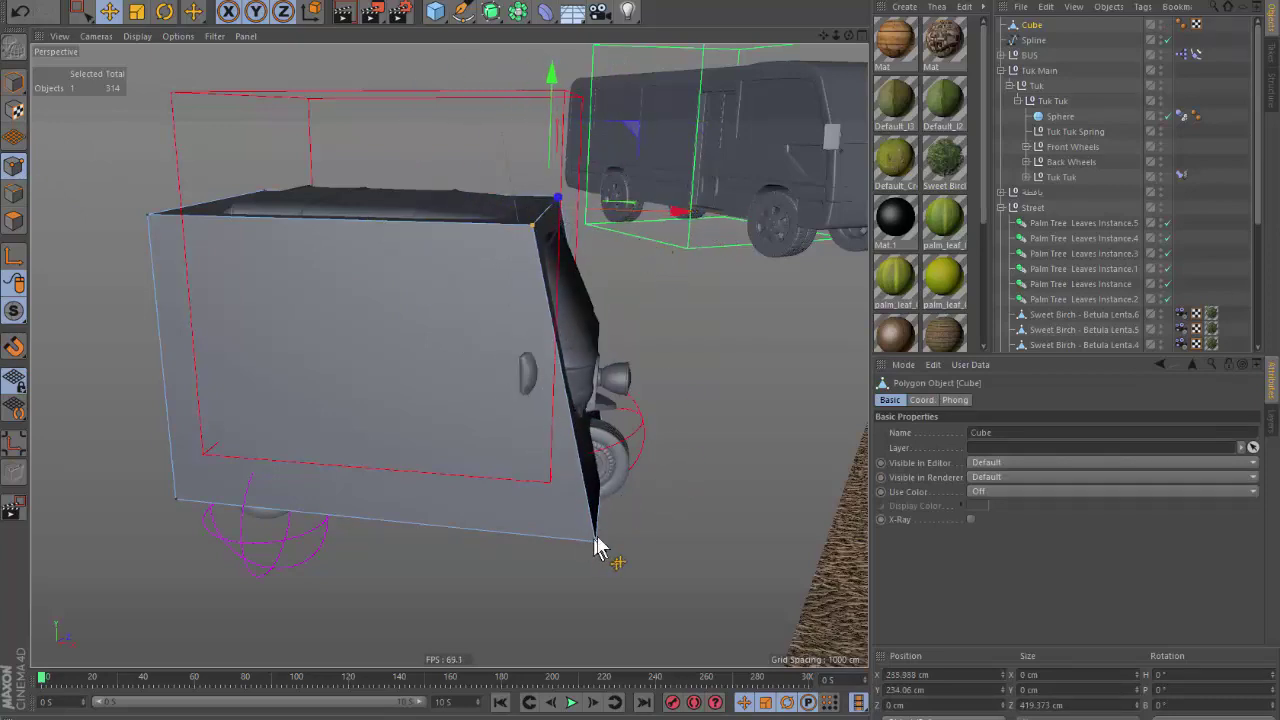
scroll(597, 440, "up", 3)
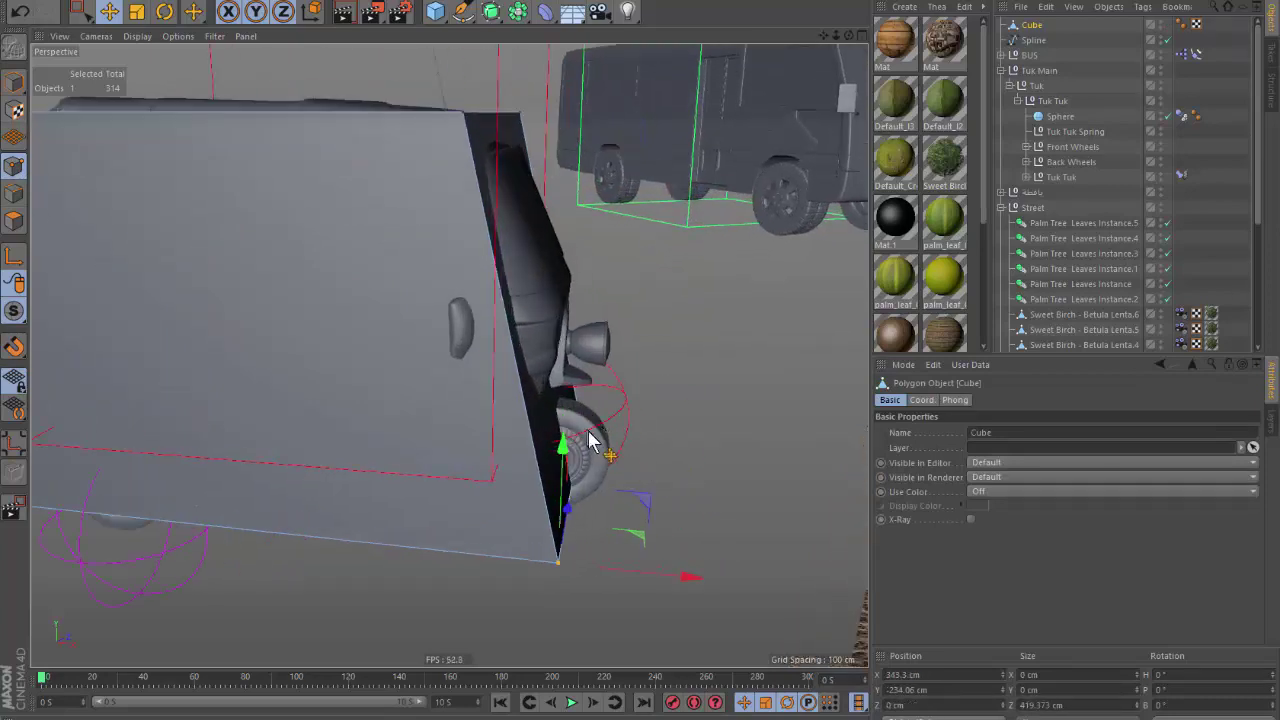
left_click(583, 449, "shift")
mouse_move(677, 479)
left_mouse_down()
mouse_move(694, 514)
mouse_move(737, 520)
mouse_move(714, 506)
left_mouse_up()
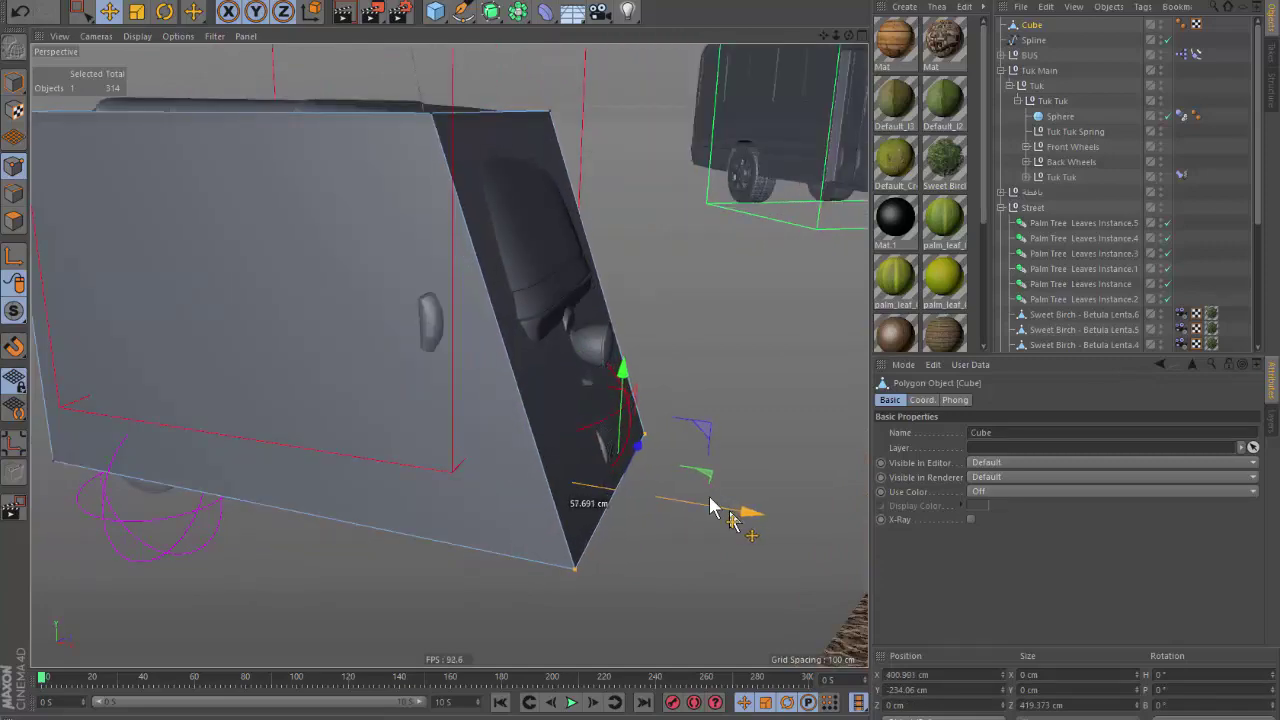
Step: Shrink the cube's top points along its length, then return to Model mode
mouse_move(625, 403)
left_mouse_down("alt")
mouse_move(806, 423)
mouse_move(766, 443)
mouse_move(486, 414)
mouse_move(703, 438)
mouse_move(500, 366)
mouse_move(494, 403)
mouse_move(429, 363)
left_mouse_up("alt")
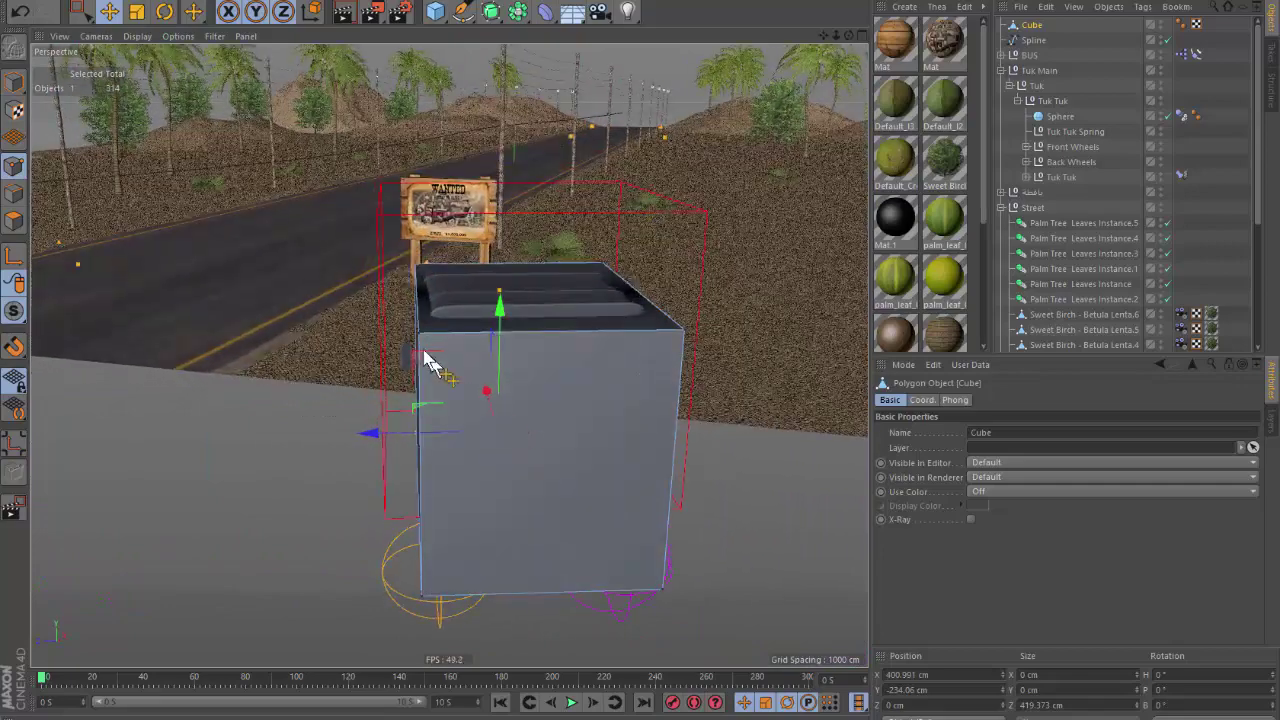
scroll(422, 285, "up", 1)
scroll(419, 262, "up", 1)
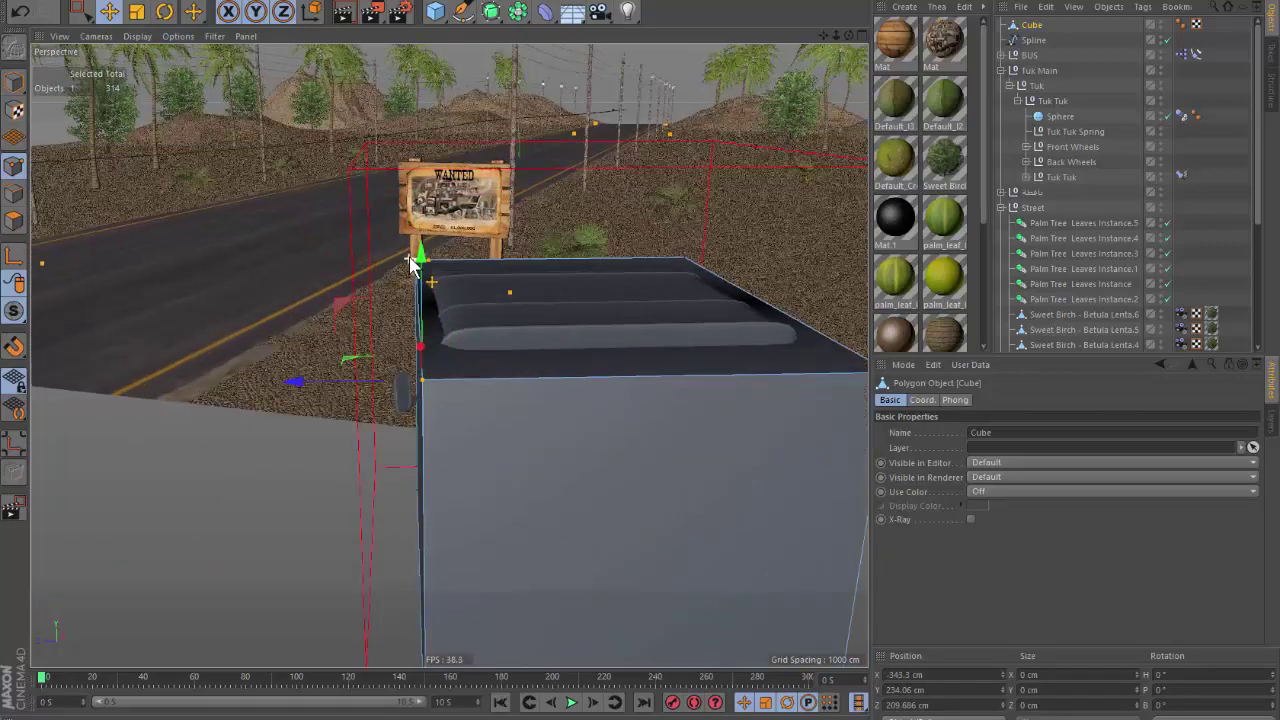
scroll(420, 268, "up", 1)
scroll(420, 268, "down", 2)
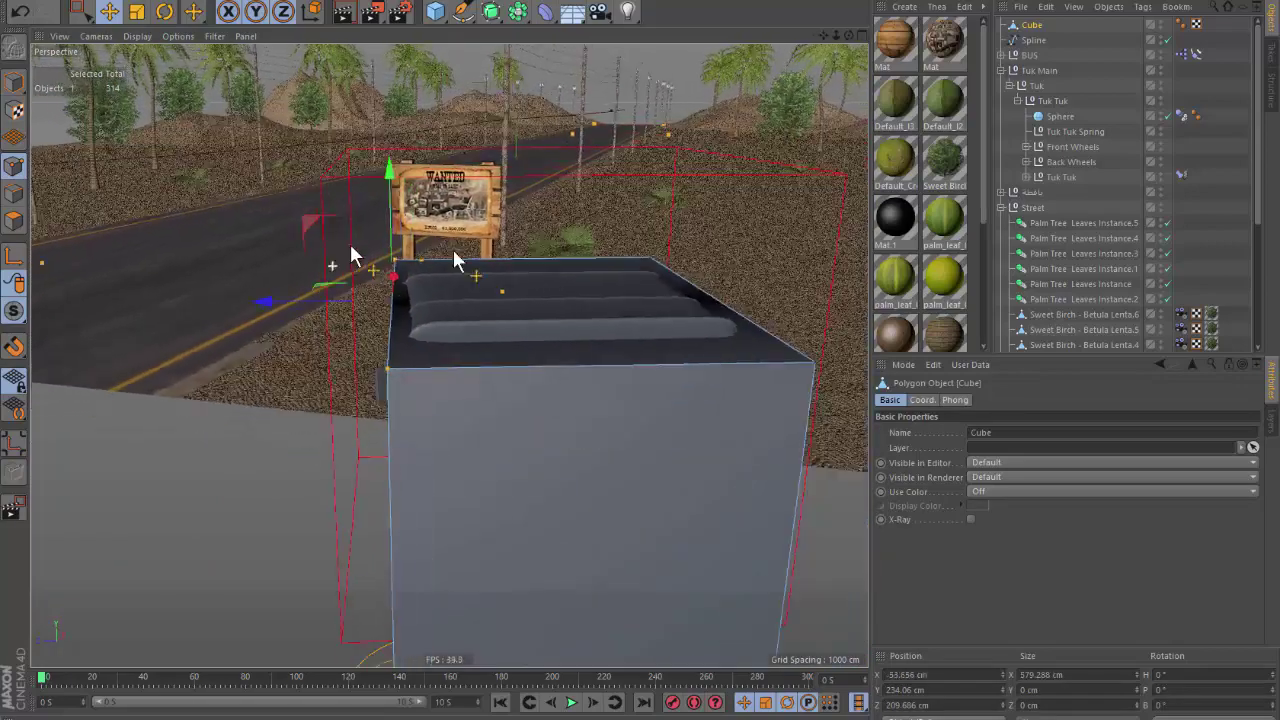
left_click(672, 287)
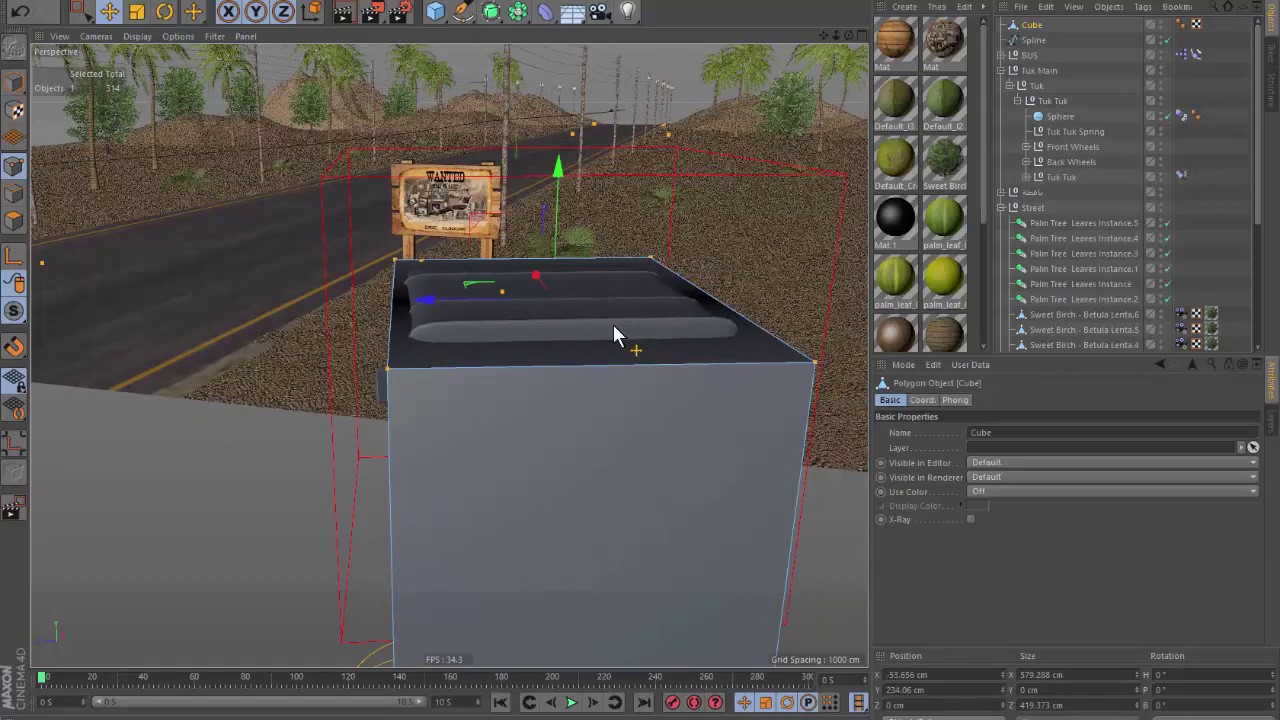
key("t")
mouse_move(500, 306)
left_mouse_down()
mouse_move(478, 307)
mouse_move(675, 358)
left_mouse_up()
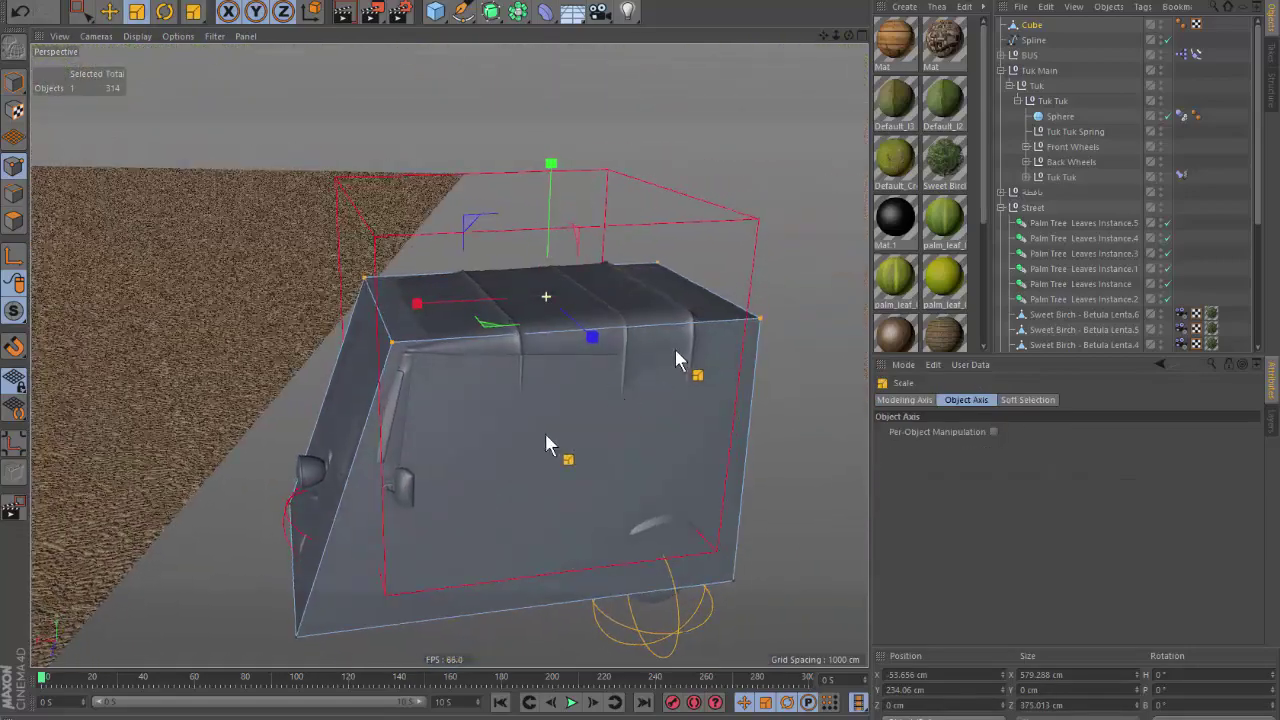
left_click(109, 11)
left_click(14, 82)
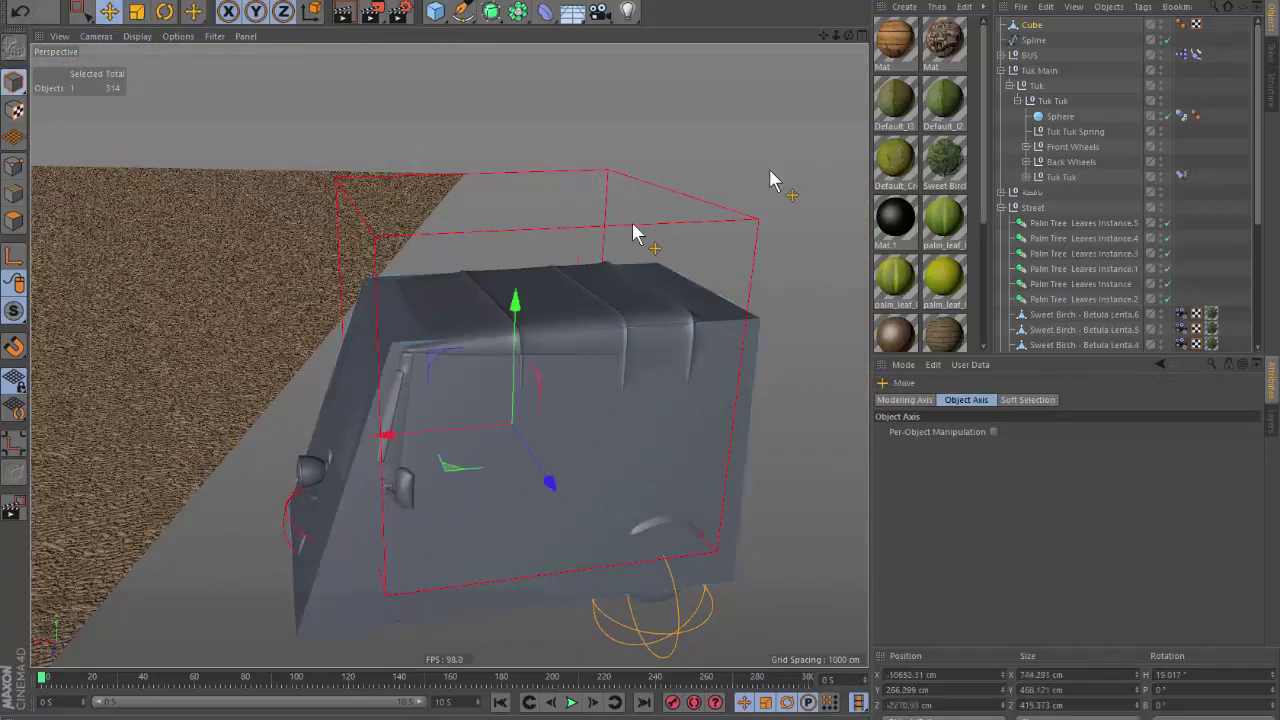
mouse_move(633, 233)
left_mouse_down("alt")
mouse_move(629, 329)
mouse_move(586, 314)
mouse_move(606, 297)
mouse_move(523, 350)
left_mouse_up("alt")
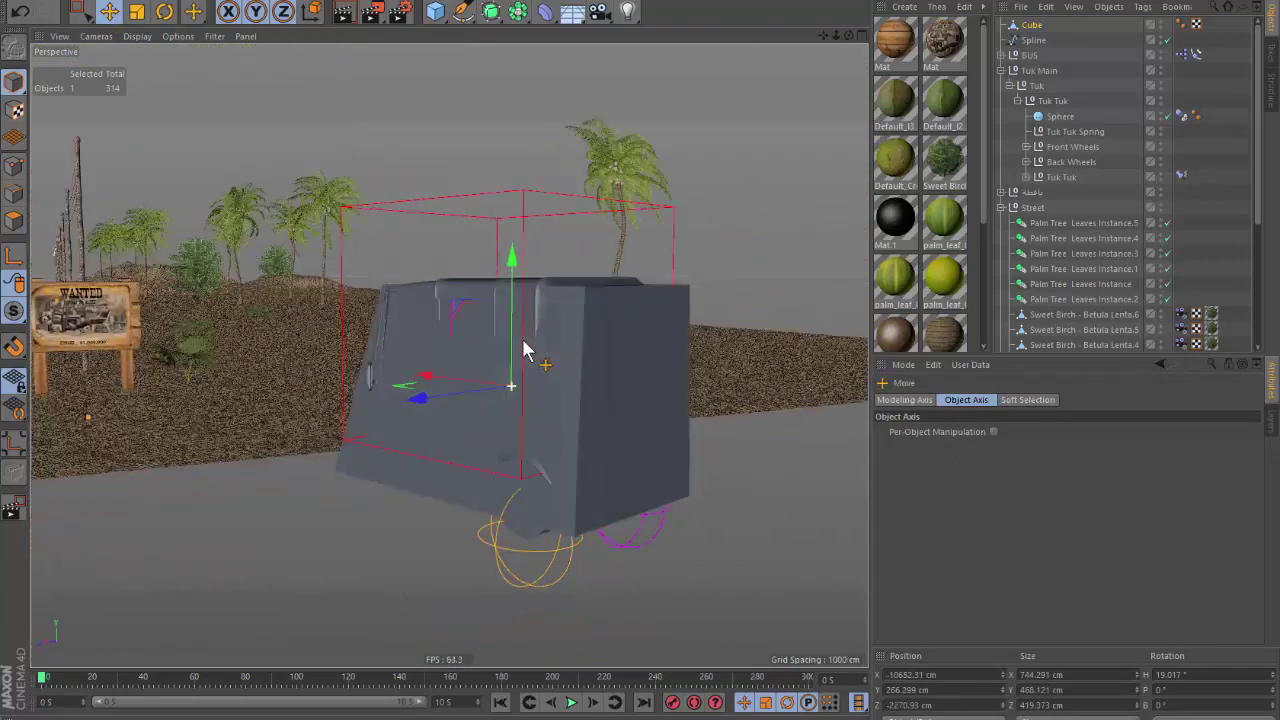
left_click_drag(1028, 26, 1211, 106)
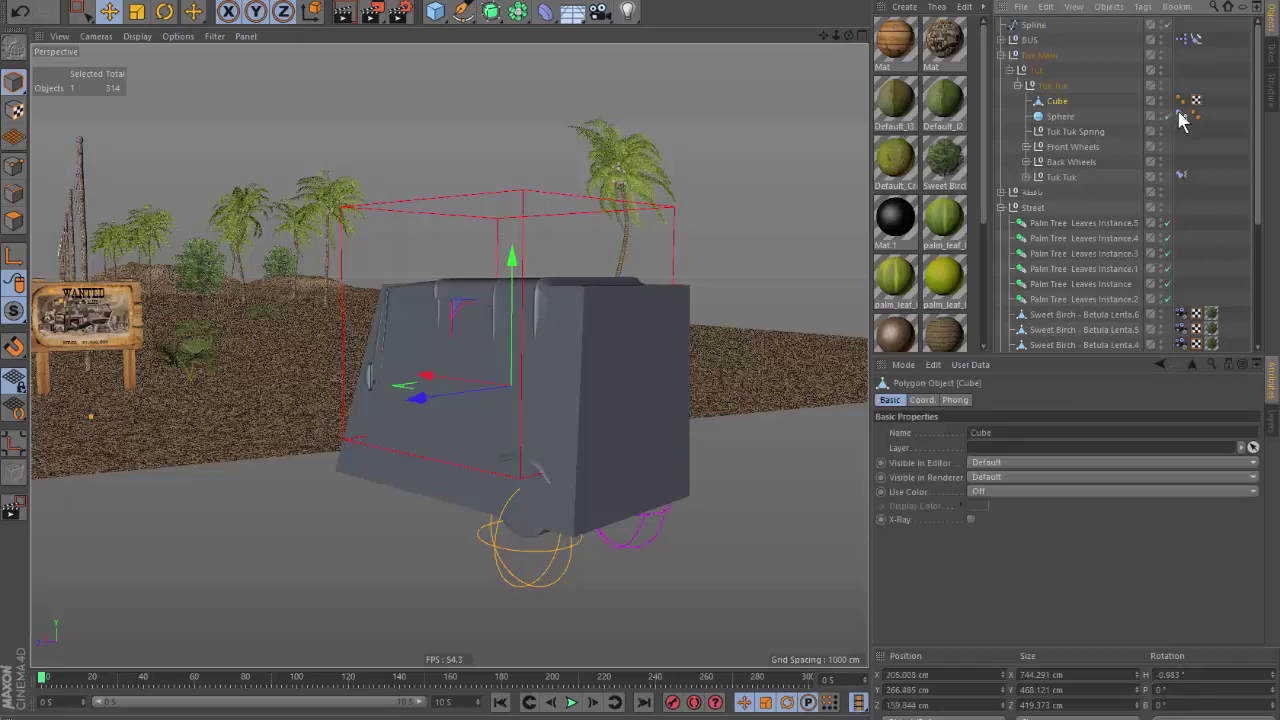
Step: Parent the Cube under Tuk Tuk and play the crash through the scene Camera
left_click_drag(1062, 118, 1079, 105)
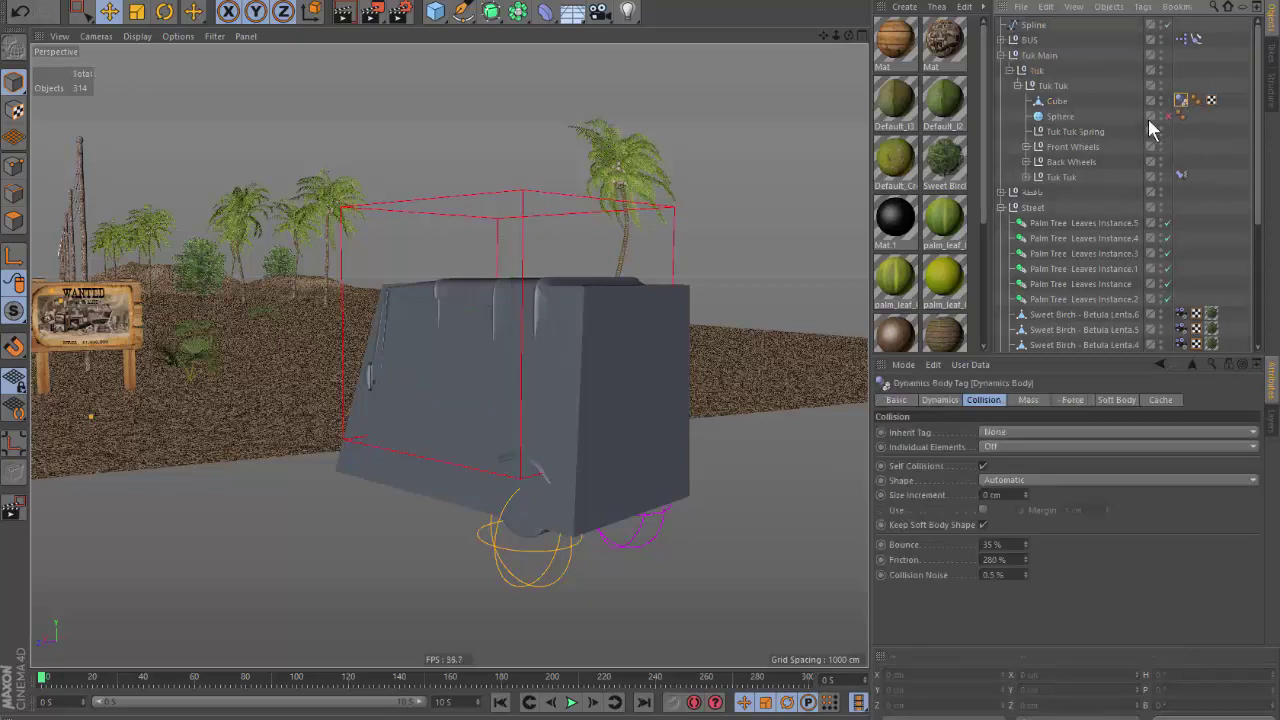
left_click(1085, 102)
scroll(1154, 187, "down", 5)
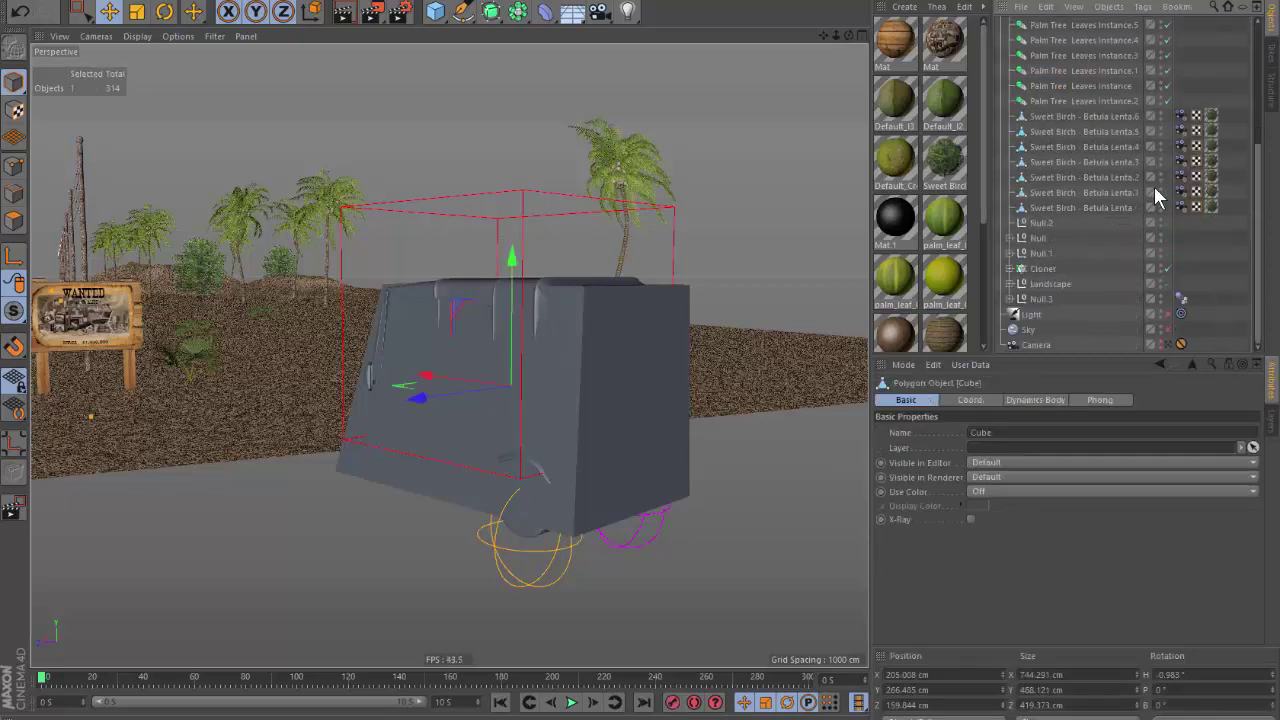
left_click(1174, 344)
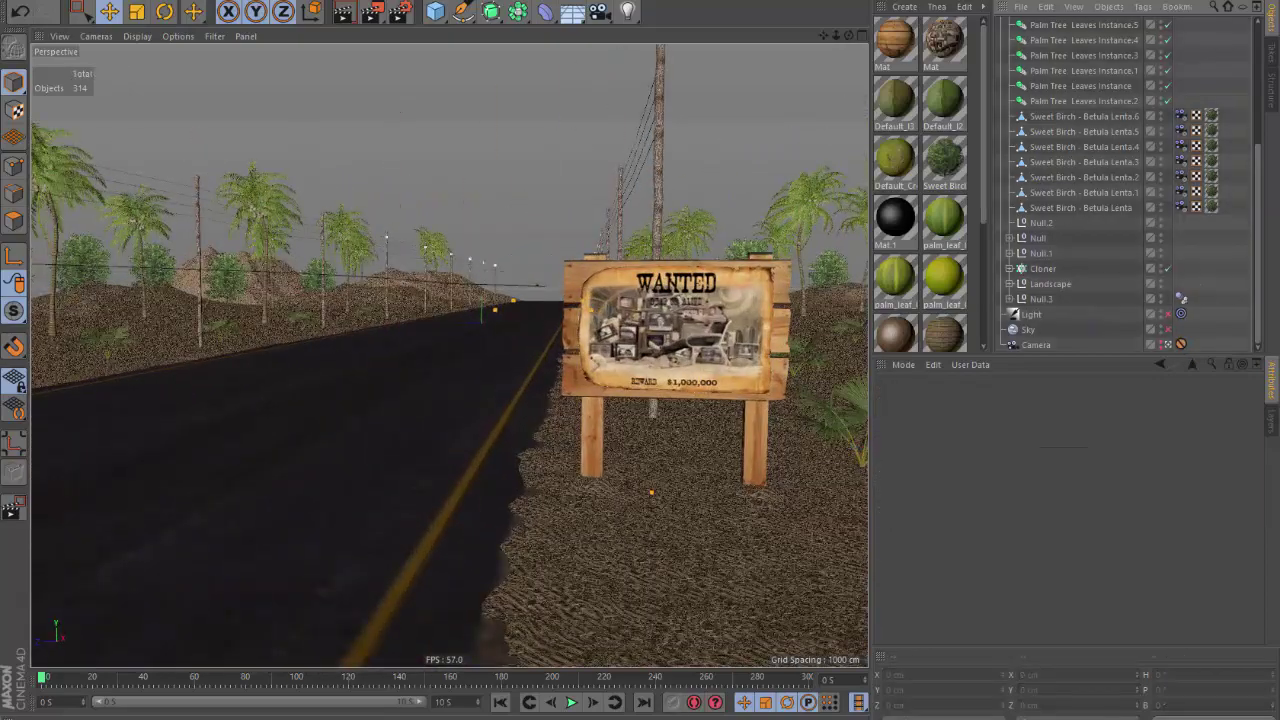
left_click(571, 703)
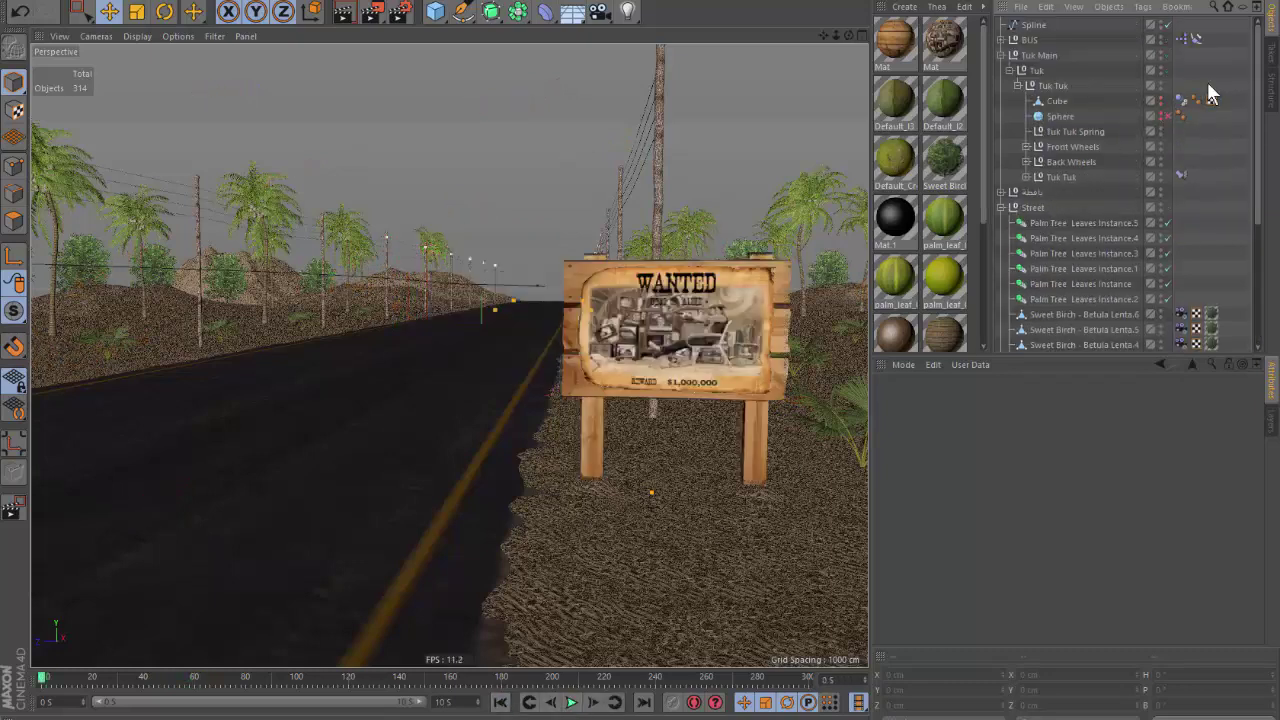
Step: Replay the crash three times, rewinding to the first frame after each run
left_click(573, 703)
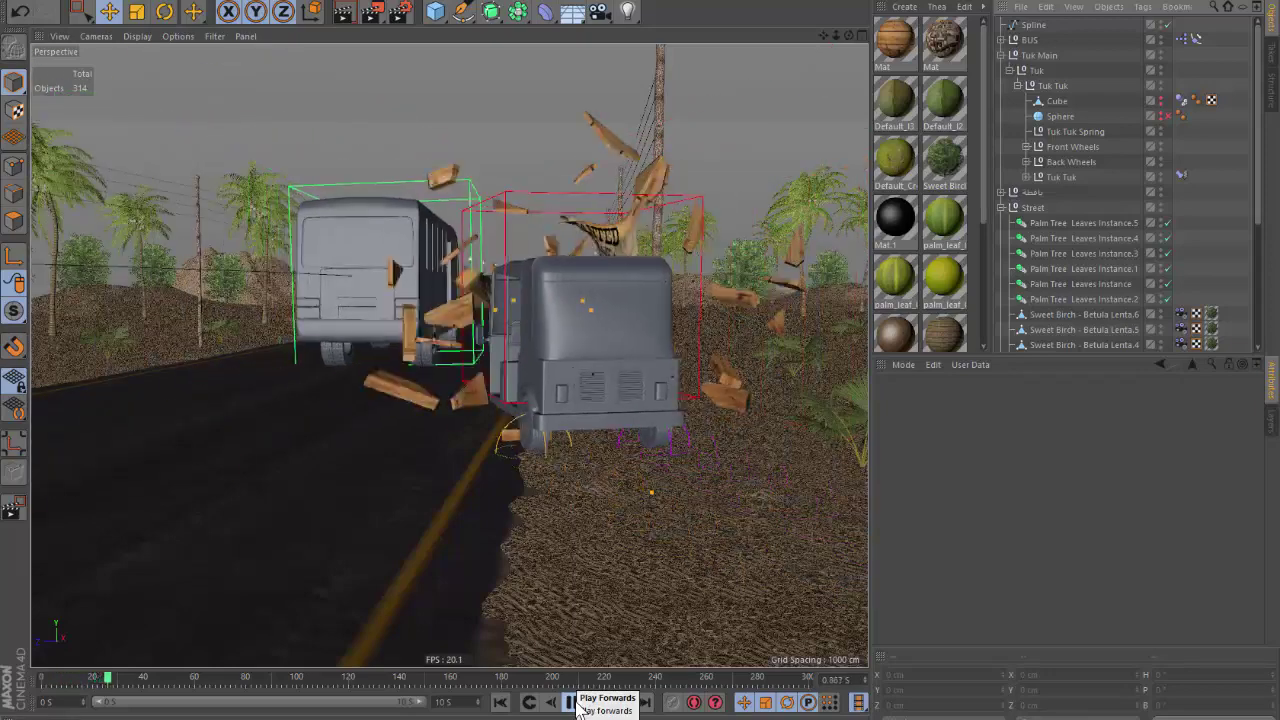
key("F8")
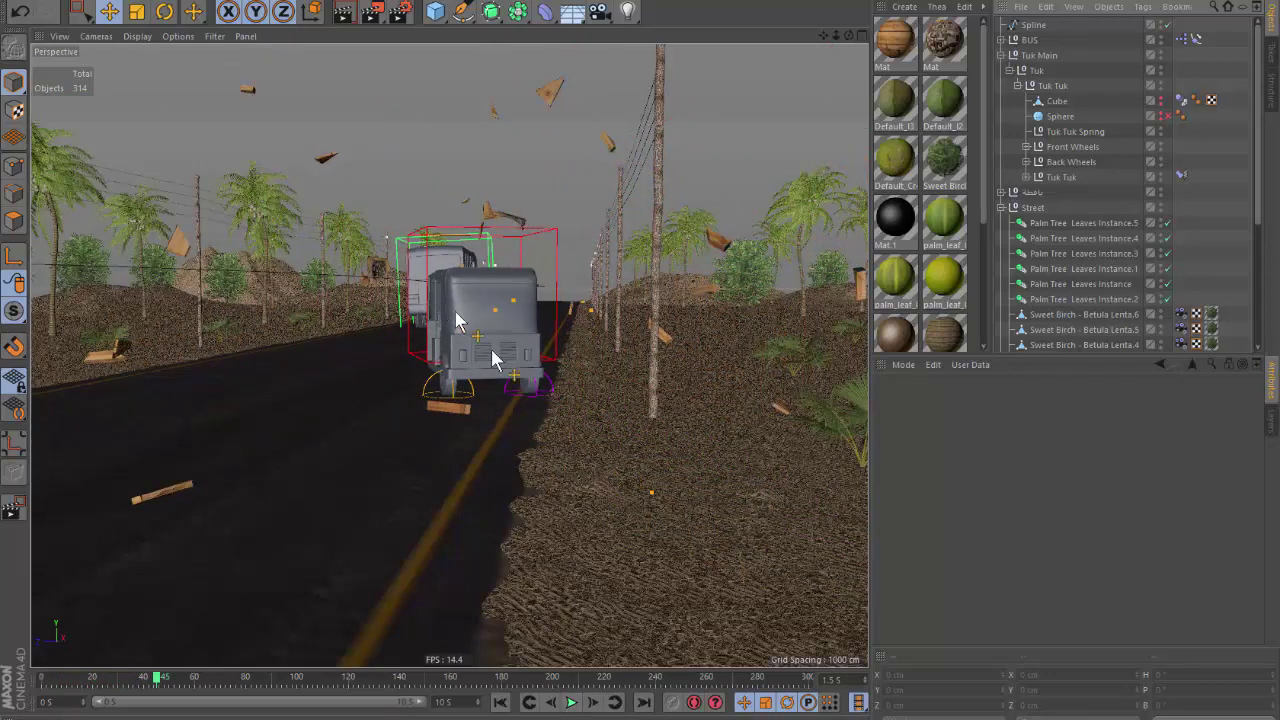
left_click(502, 703)
left_click(573, 703)
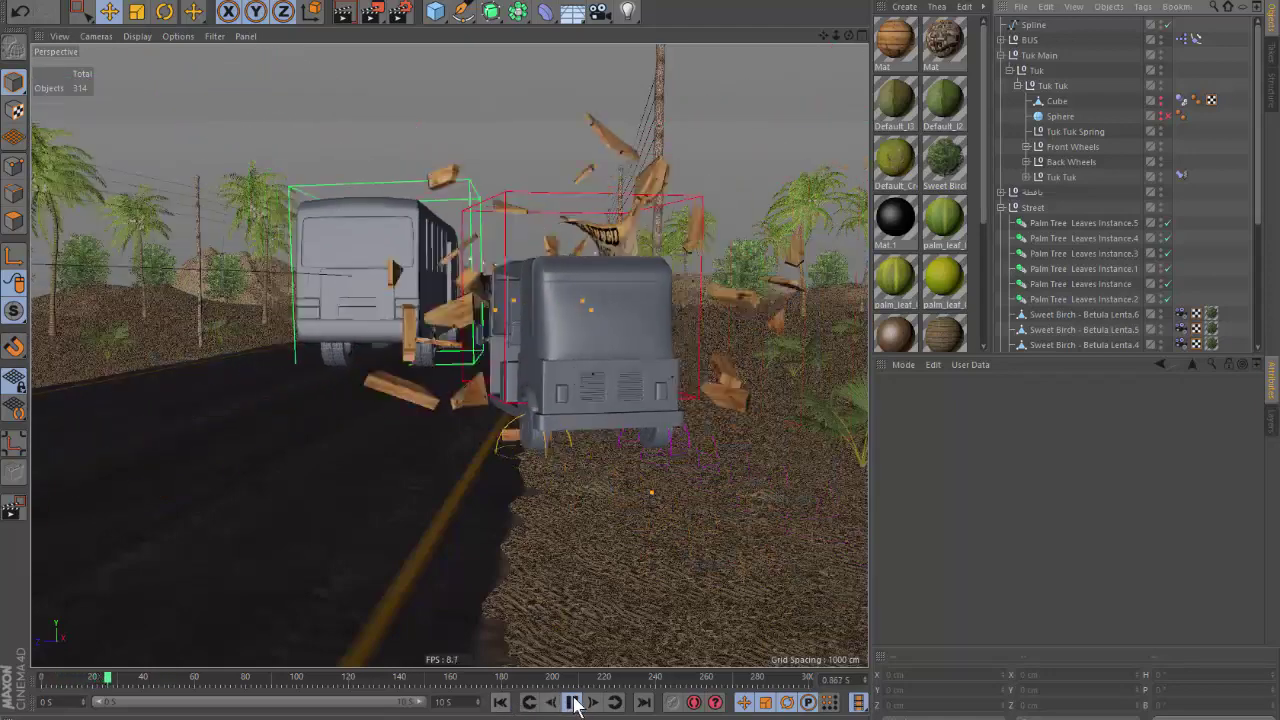
left_click(573, 703)
left_click(500, 703)
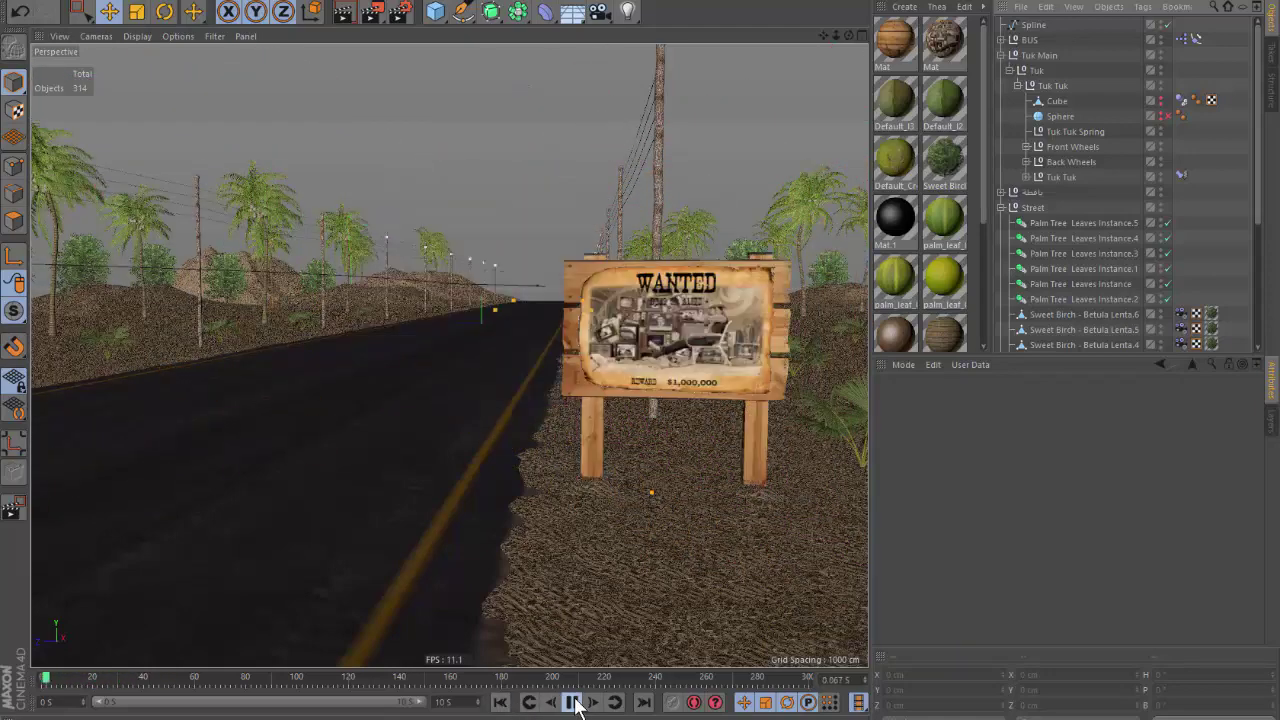
left_click(573, 703)
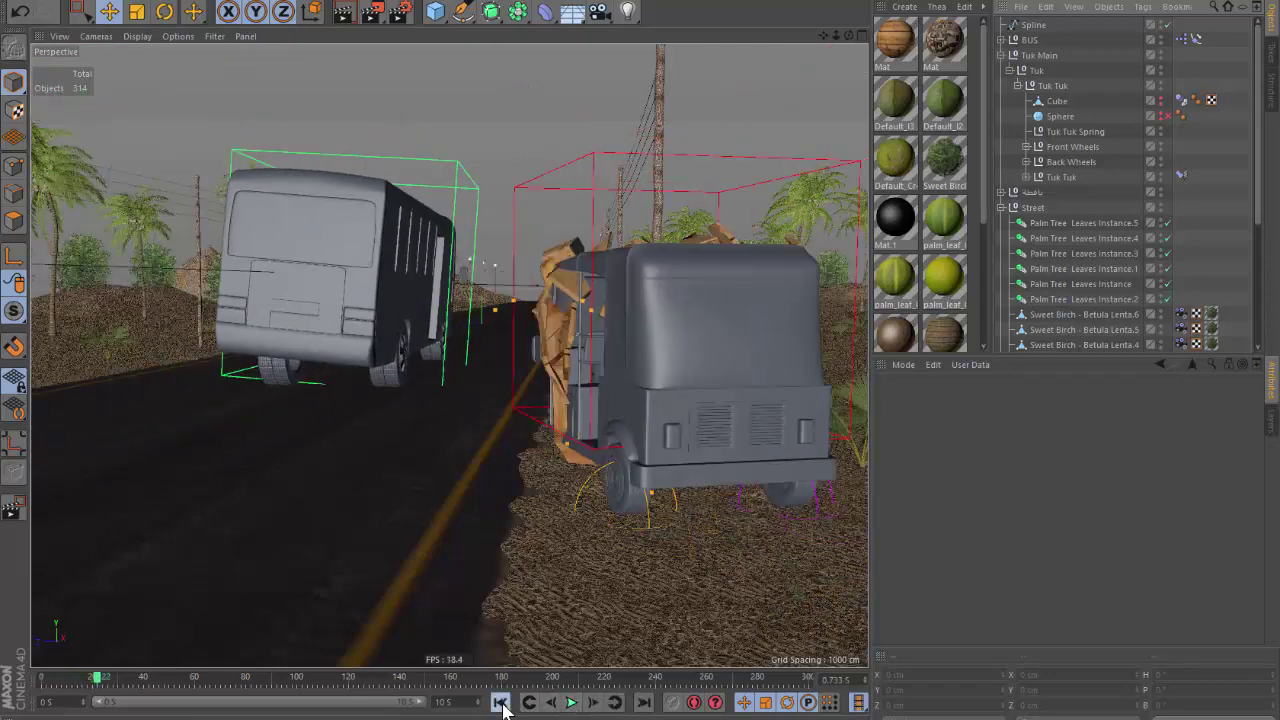
left_click(500, 703)
Step: Lower the Cube's dynamics body Bounce from 35% to 25%
left_click(1181, 100)
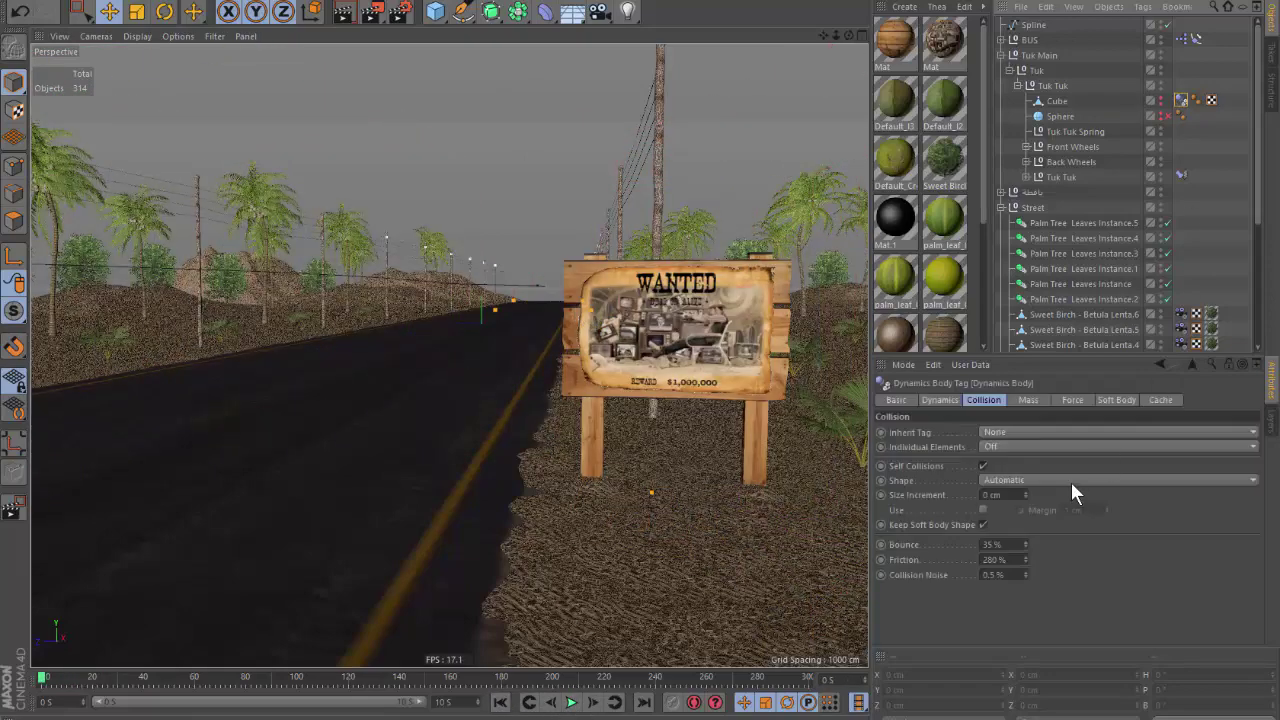
left_click(1023, 545, "shift")
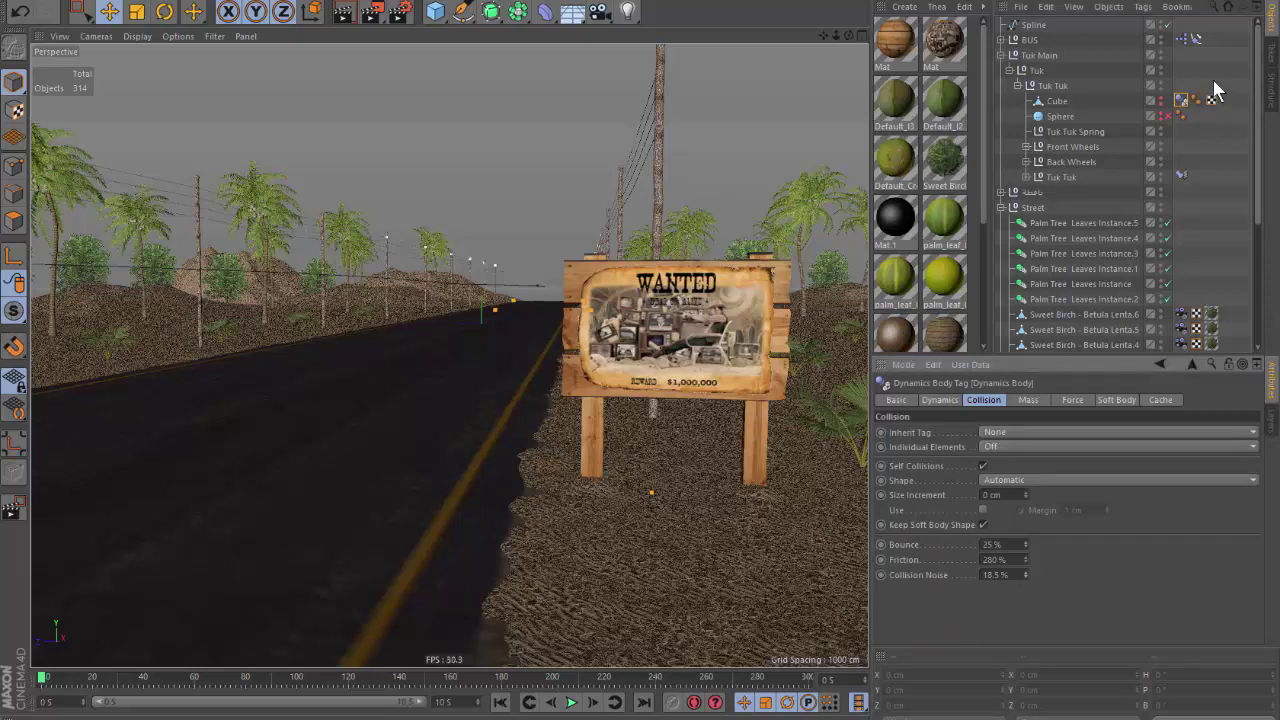
scroll(1255, 218, "down", 2)
scroll(1255, 218, "down", 3)
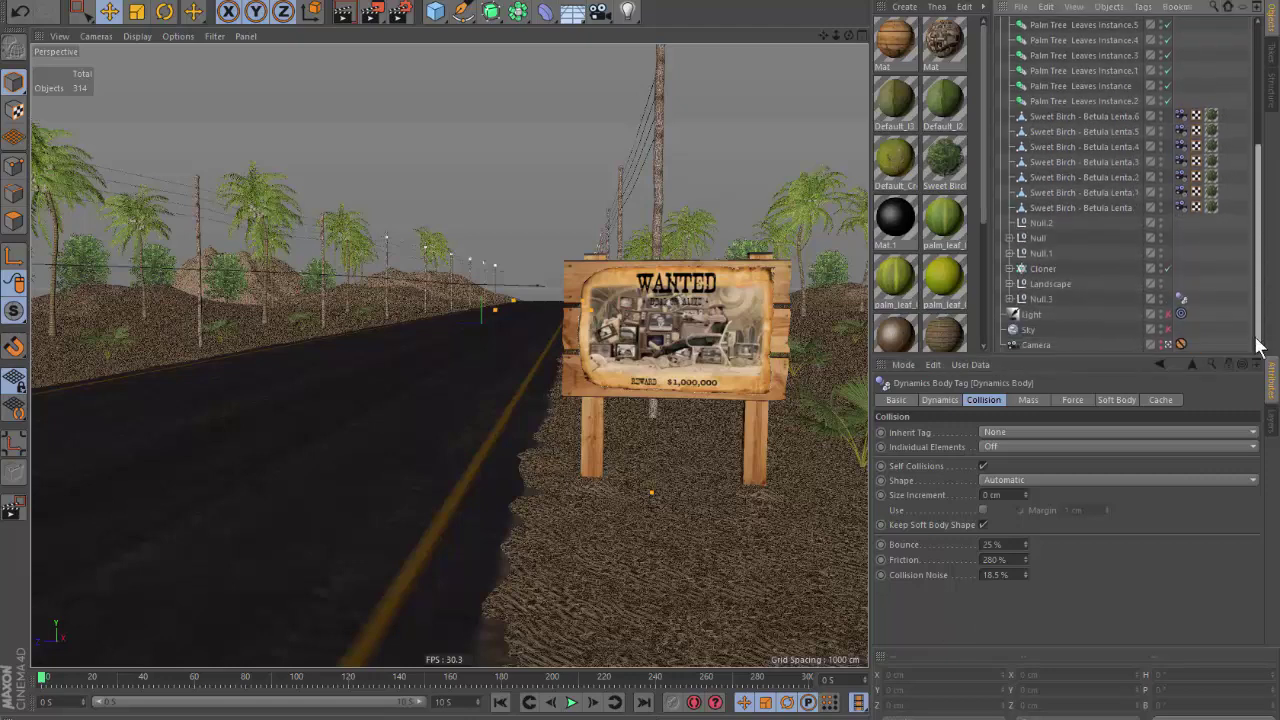
scroll(1200, 190, "up", 2)
scroll(1173, 130, "up", 3)
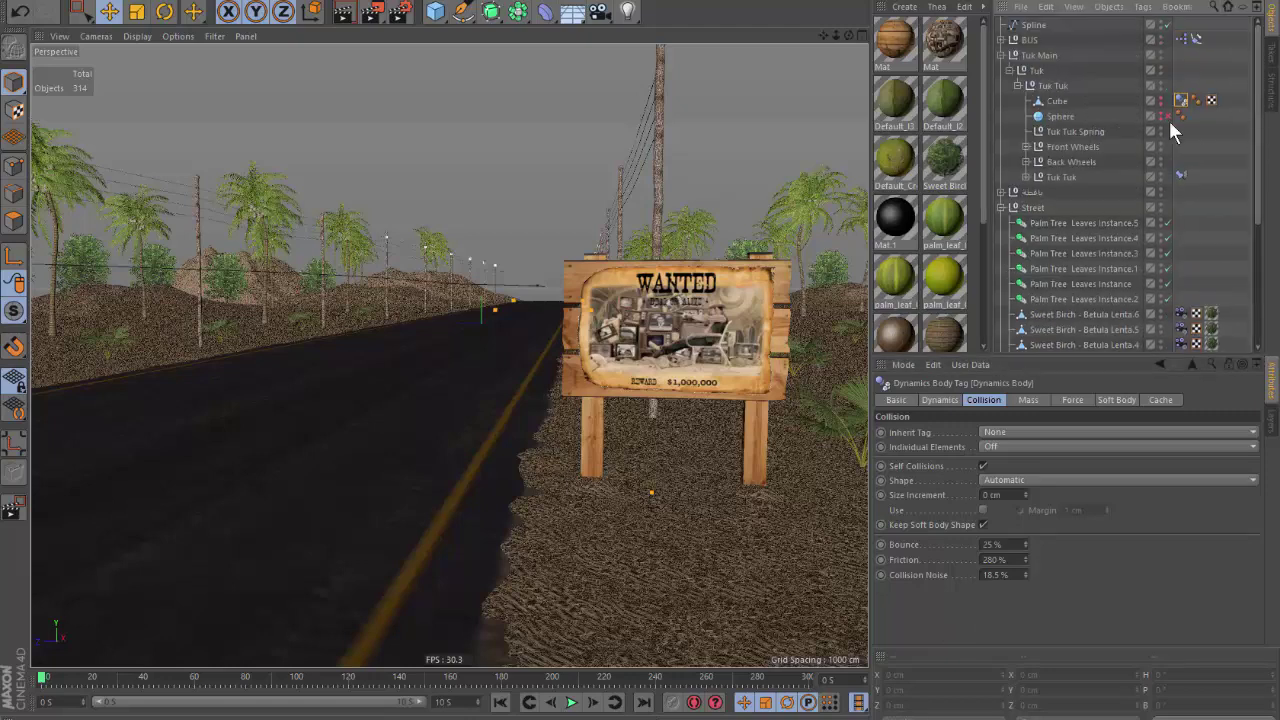
scroll(1258, 196, "down", 5)
Step: Raise Null.3's dynamics body friction from 280% to 365% and review its other tabs
left_click(1181, 298)
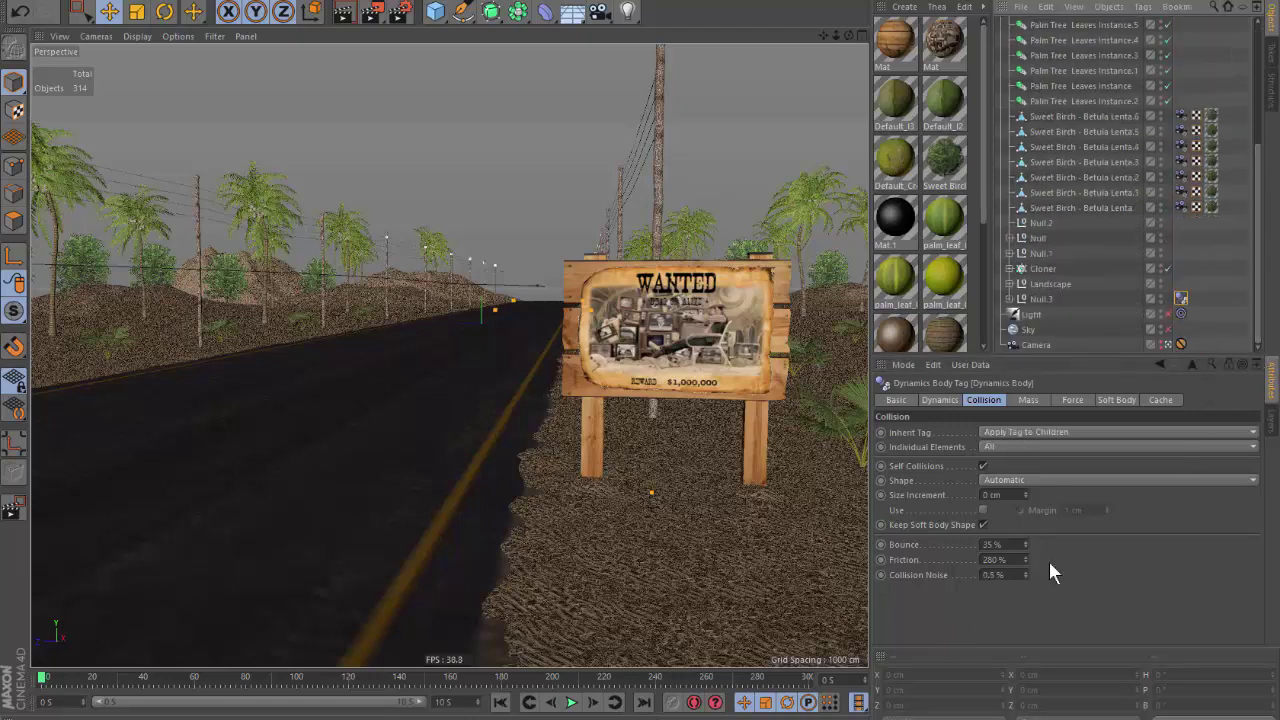
left_click_drag(1026, 559, 1023, 615)
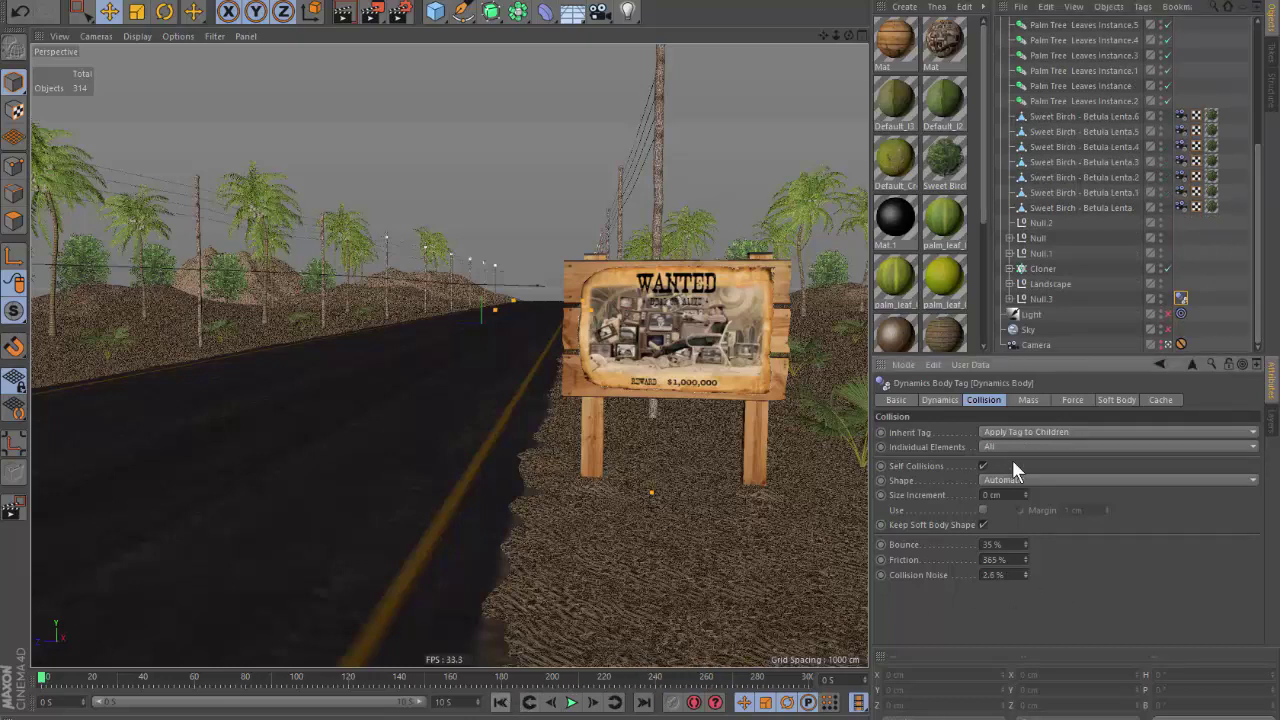
left_click(1062, 398)
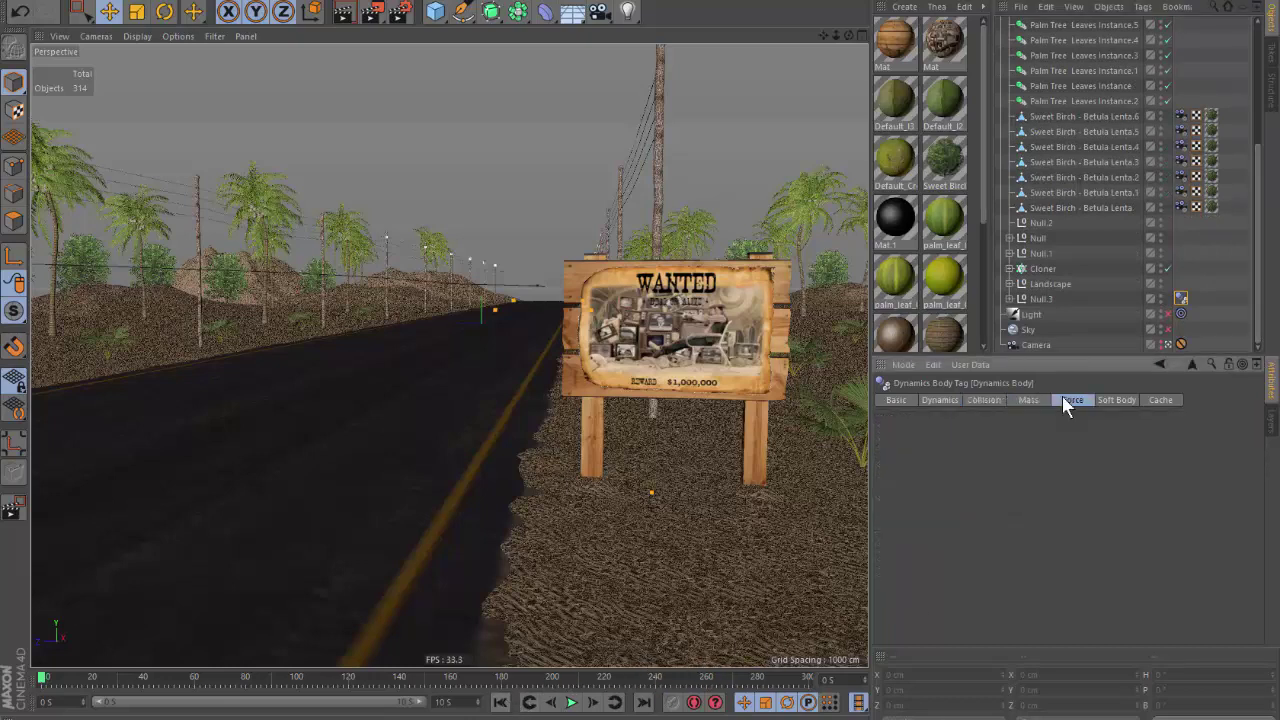
left_click(965, 404)
left_click(960, 400)
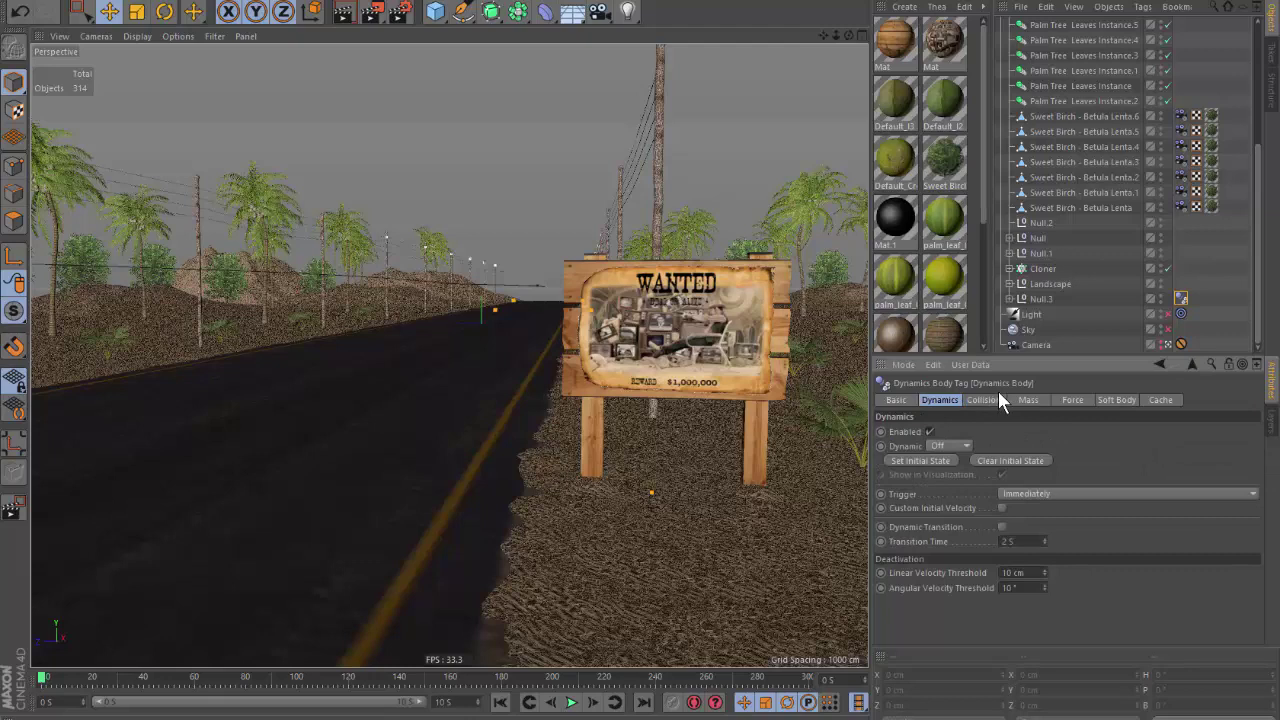
left_click(990, 399)
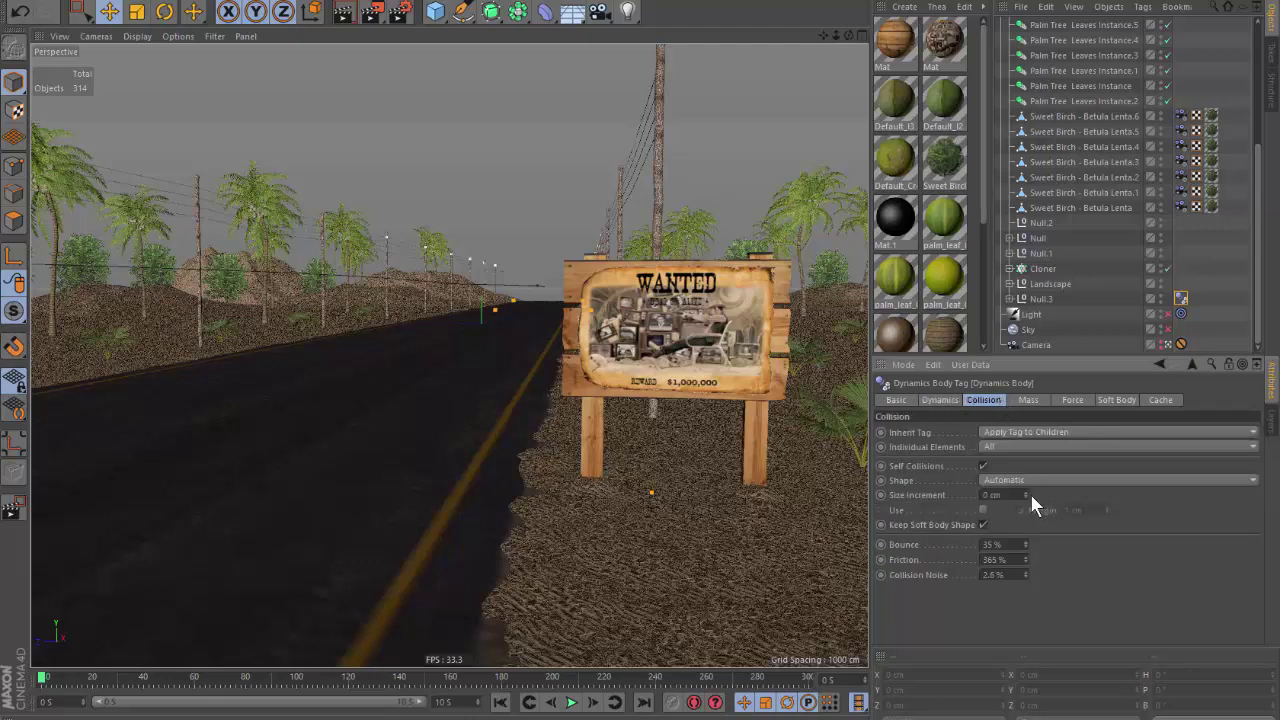
left_click(1038, 401)
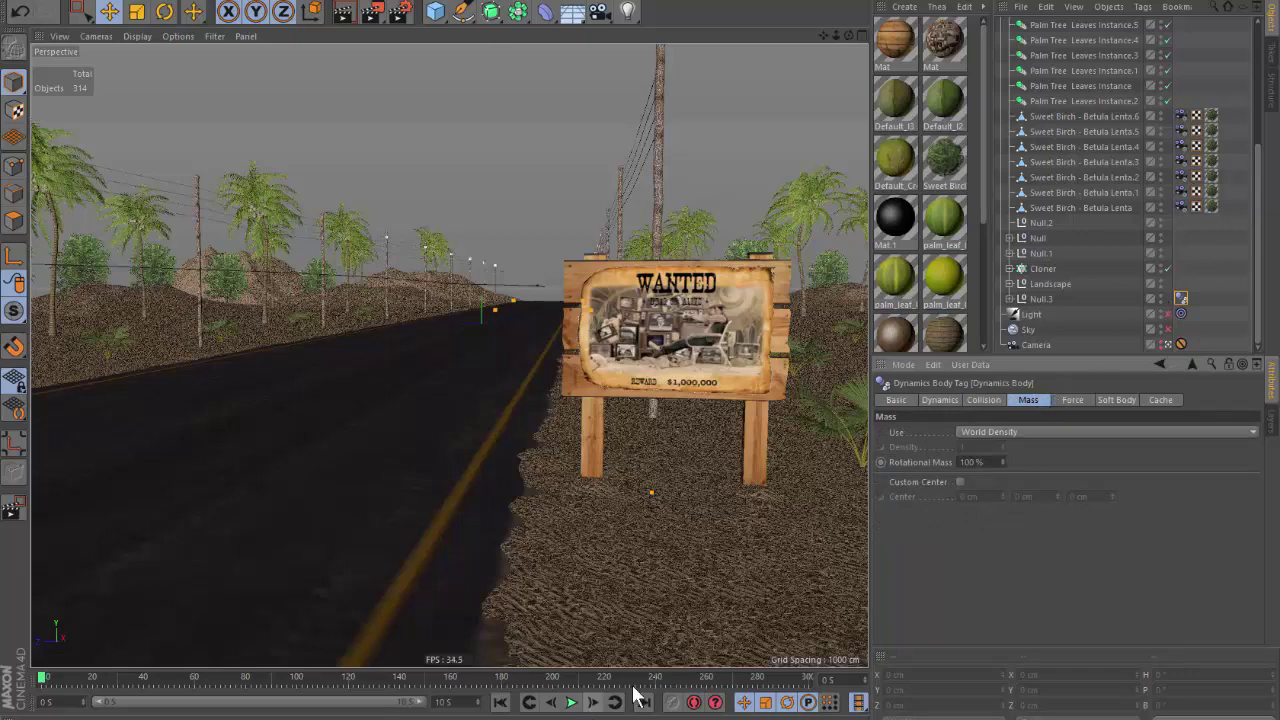
scroll(1114, 282, "up", 4)
scroll(1114, 282, "up", 1)
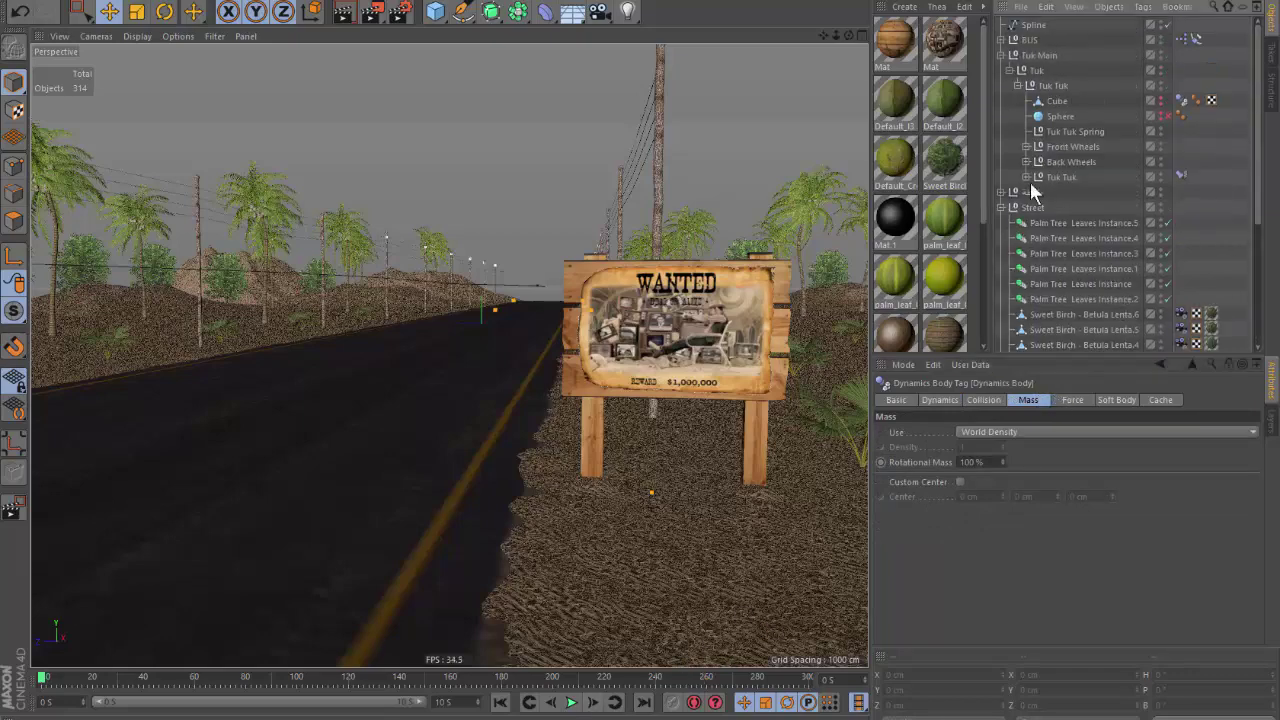
left_click(668, 373)
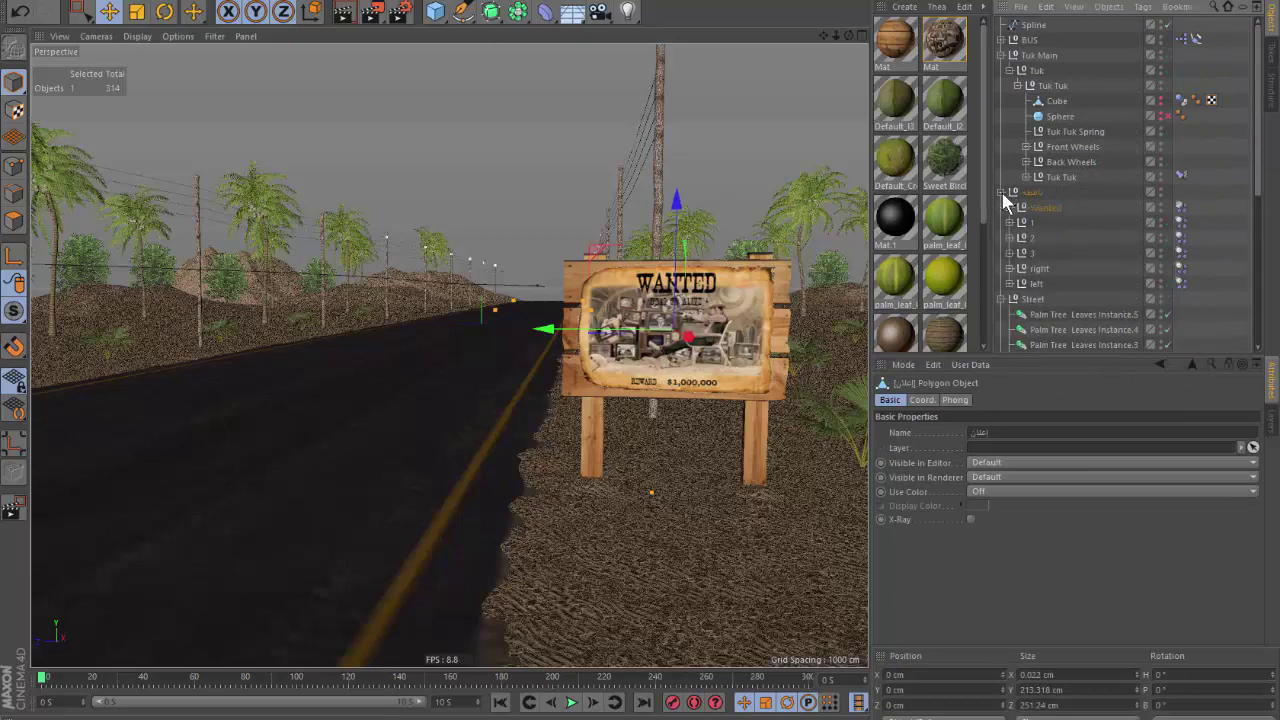
Step: Compare the collision and dynamics settings of all six sign pieces' tags
scroll(1171, 207, "down", 2)
left_click_drag(1177, 110, 1209, 197)
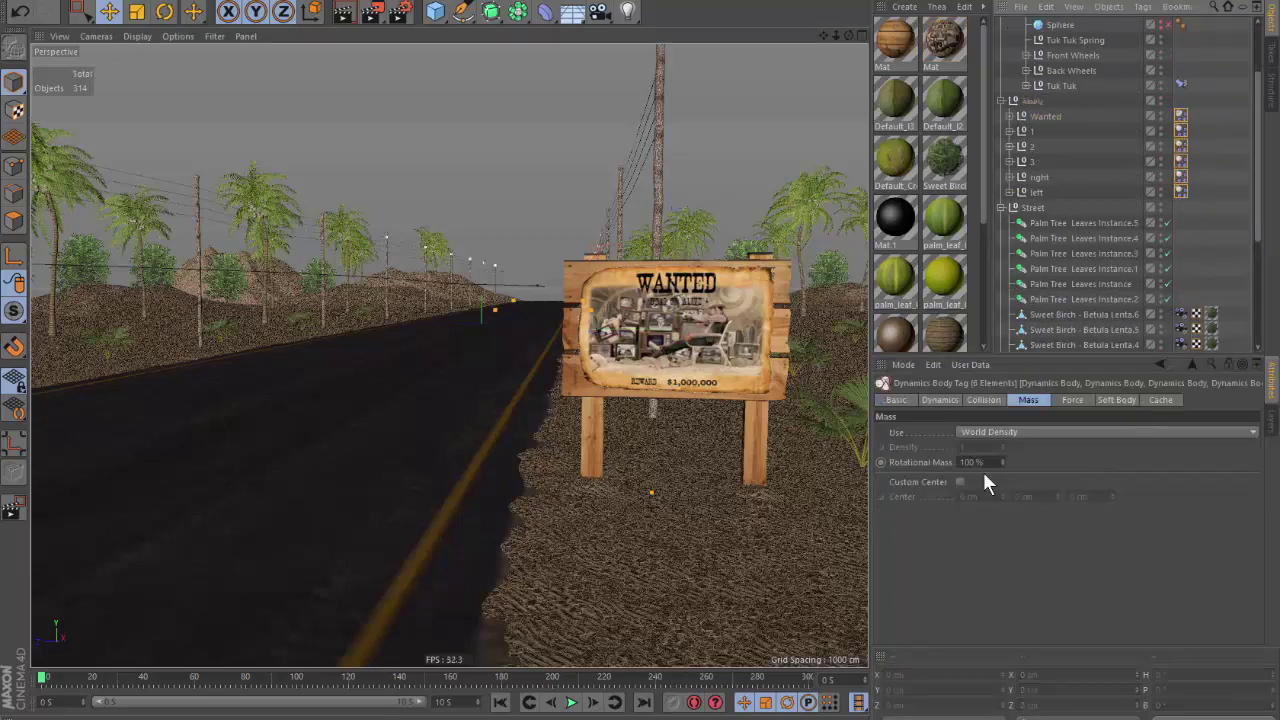
left_click(984, 400)
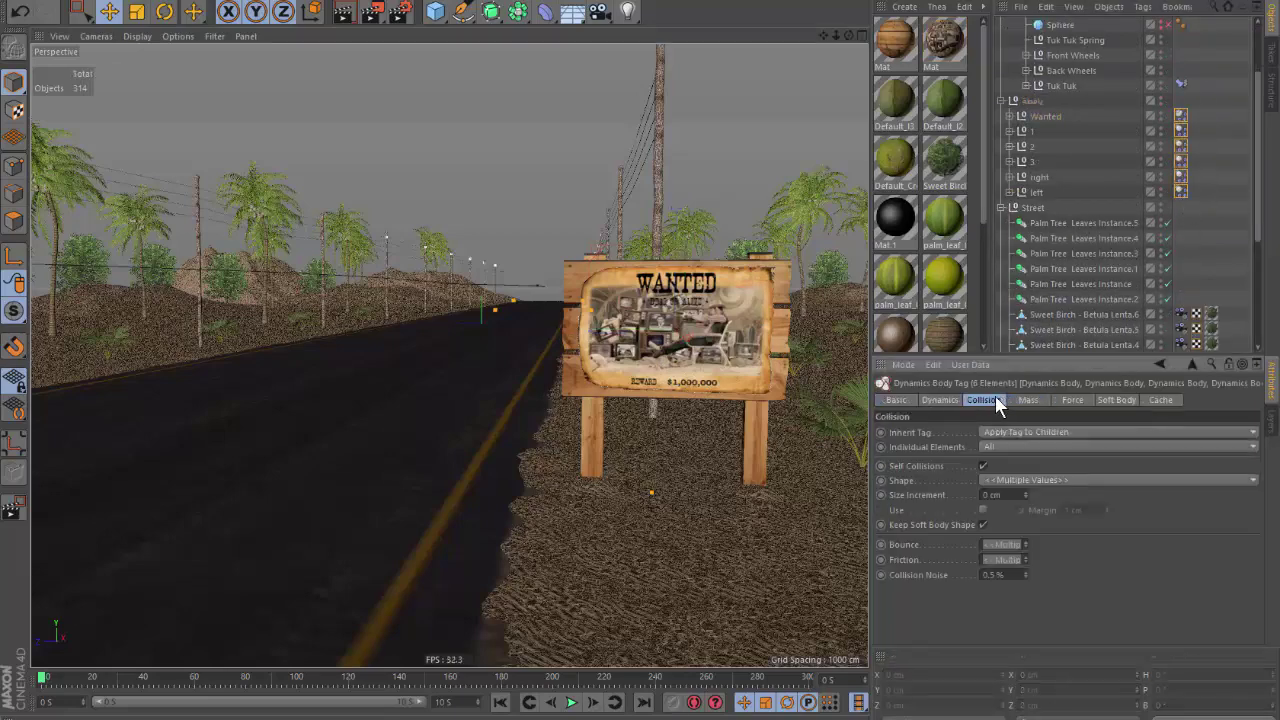
left_click(940, 400)
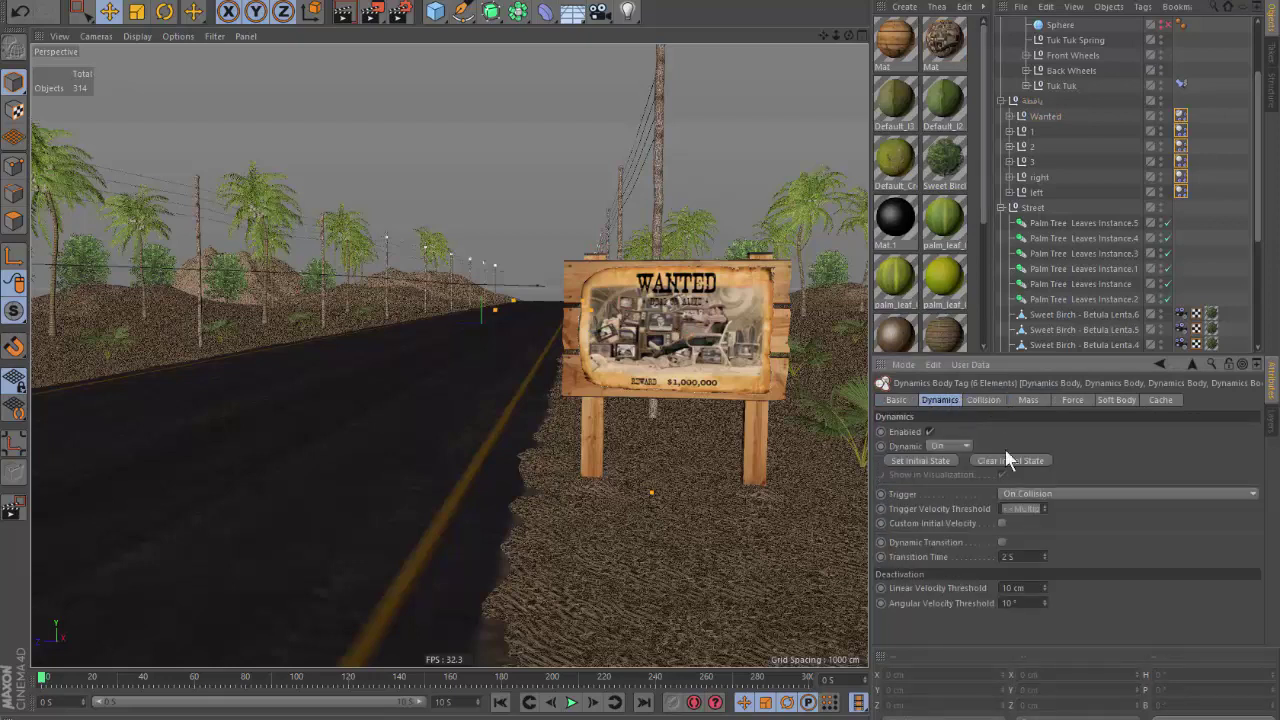
left_click(1182, 178)
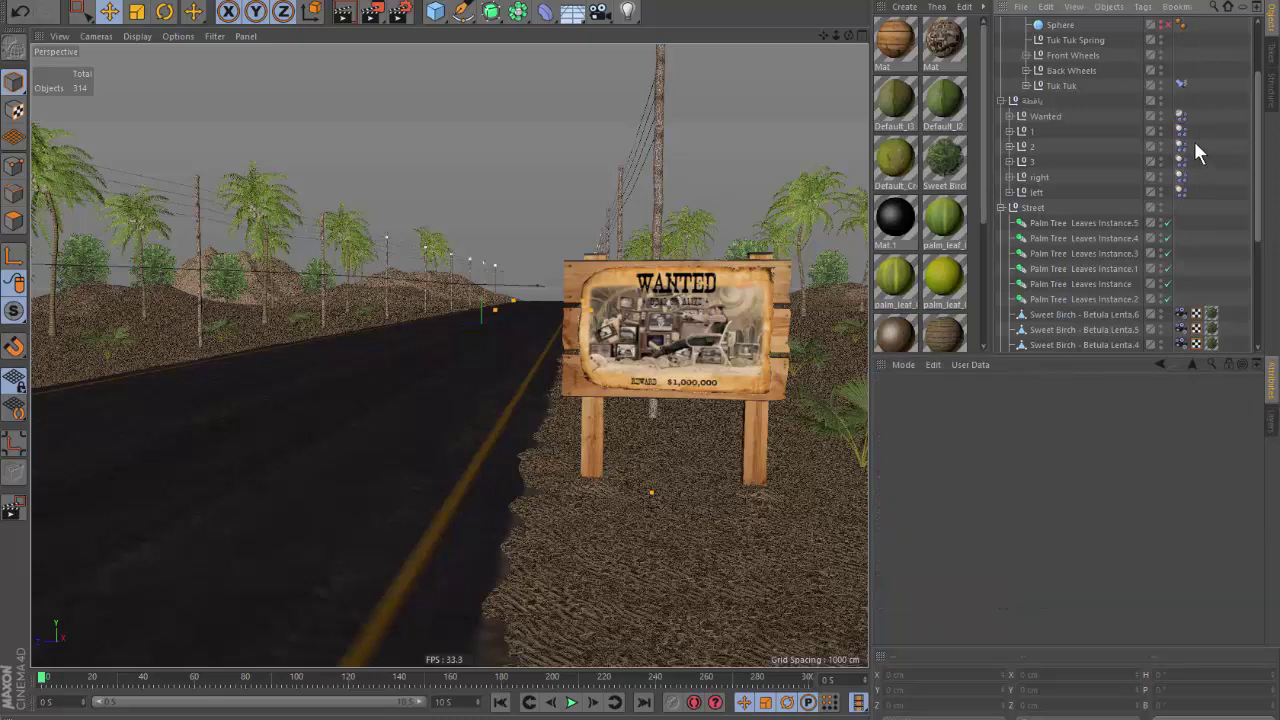
left_click(1200, 140)
Step: Enter -30 cm as the Wanted tag's Trigger Velocity Threshold, then reselect all six tags
left_click(1182, 116)
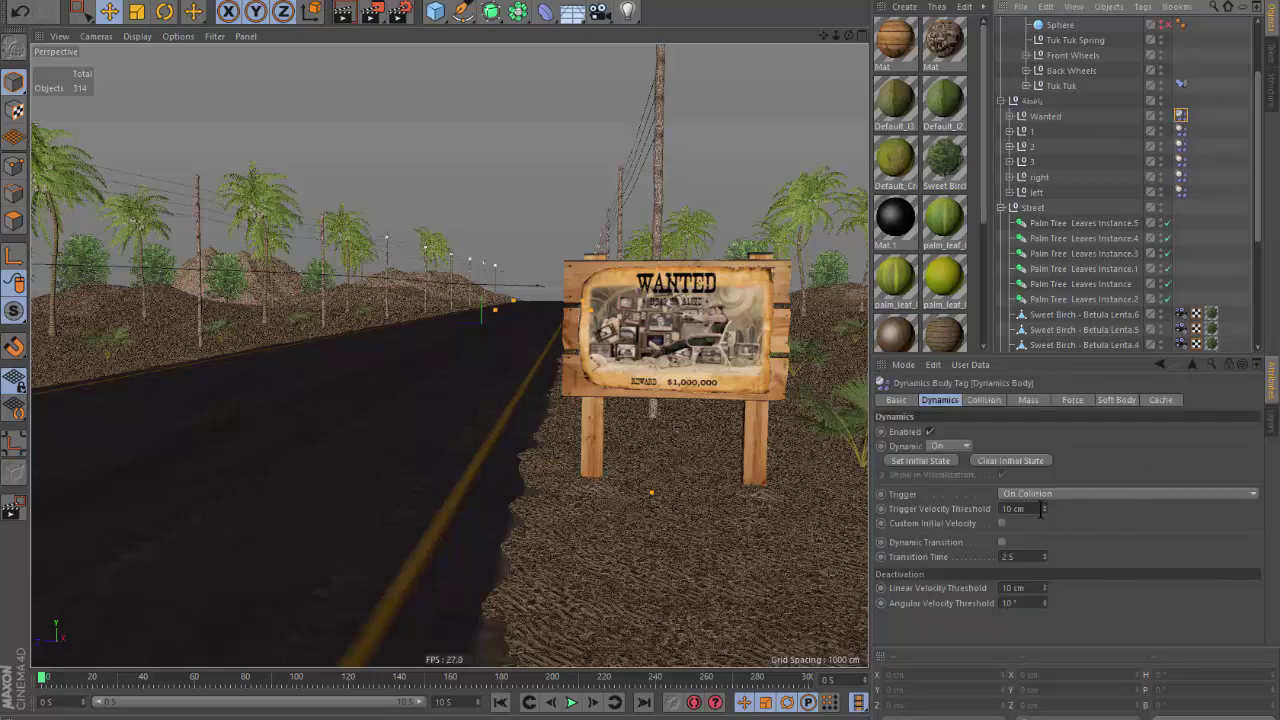
type("-30")
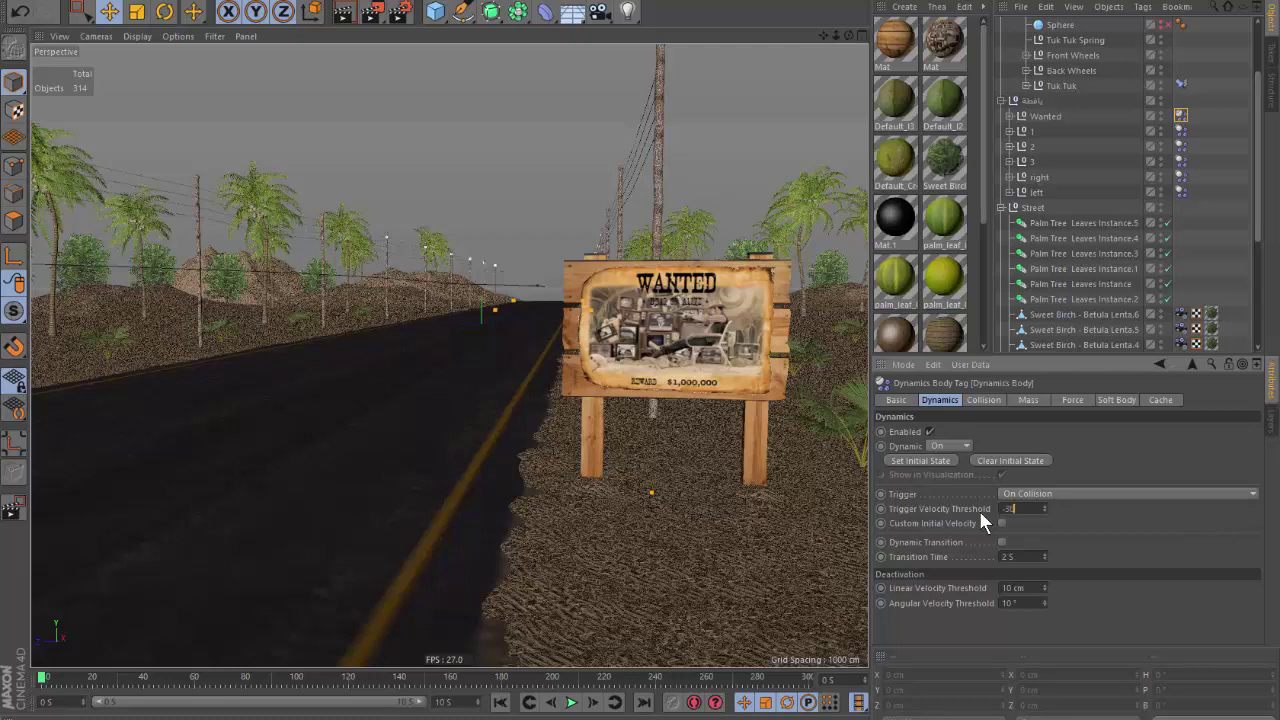
key("Return")
left_click_drag(1205, 100, 1181, 205)
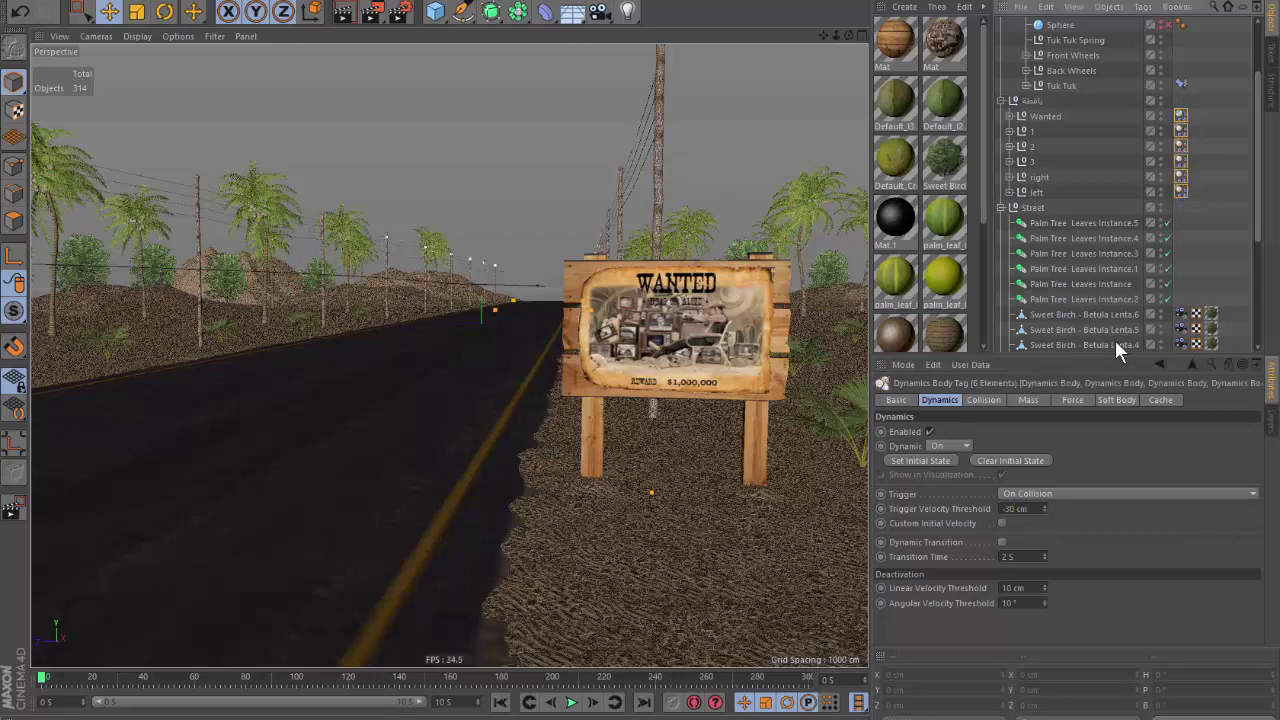
Step: Toggle Custom Initial Velocity on and back off for Null.3's dynamics tag
scroll(1196, 256, "down", 5)
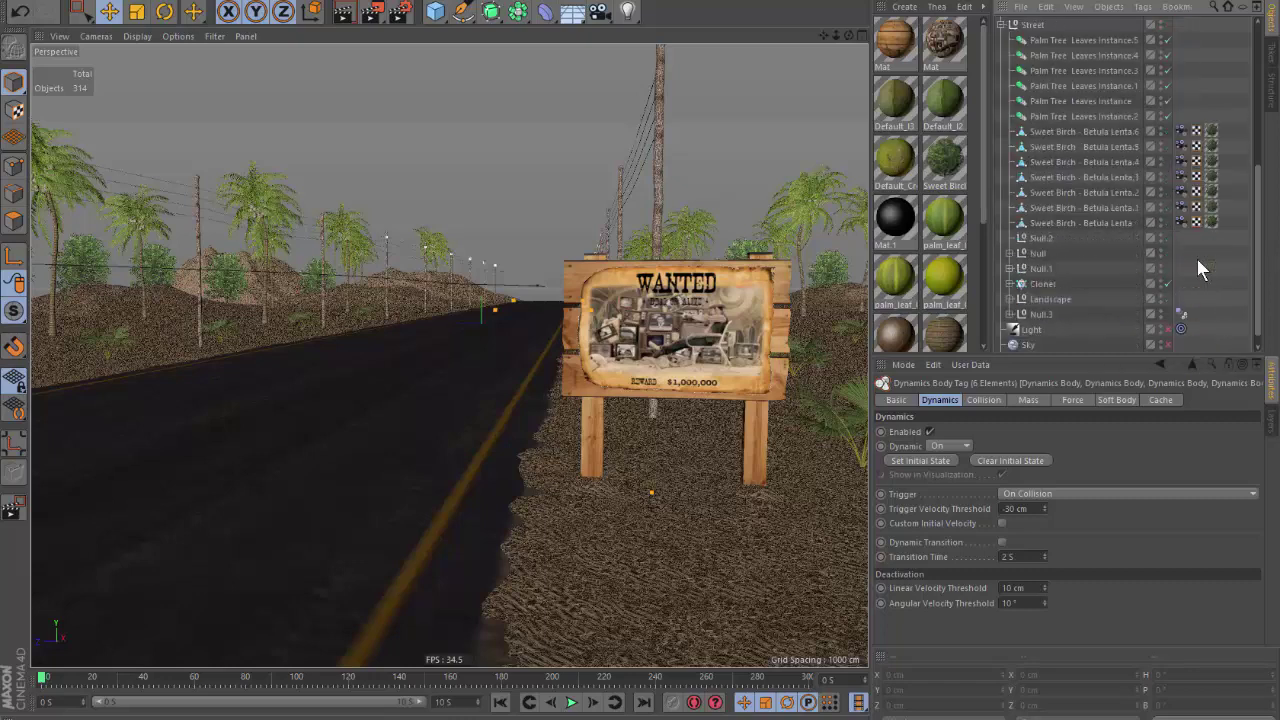
scroll(1184, 293, "down", 1)
left_click(1183, 295)
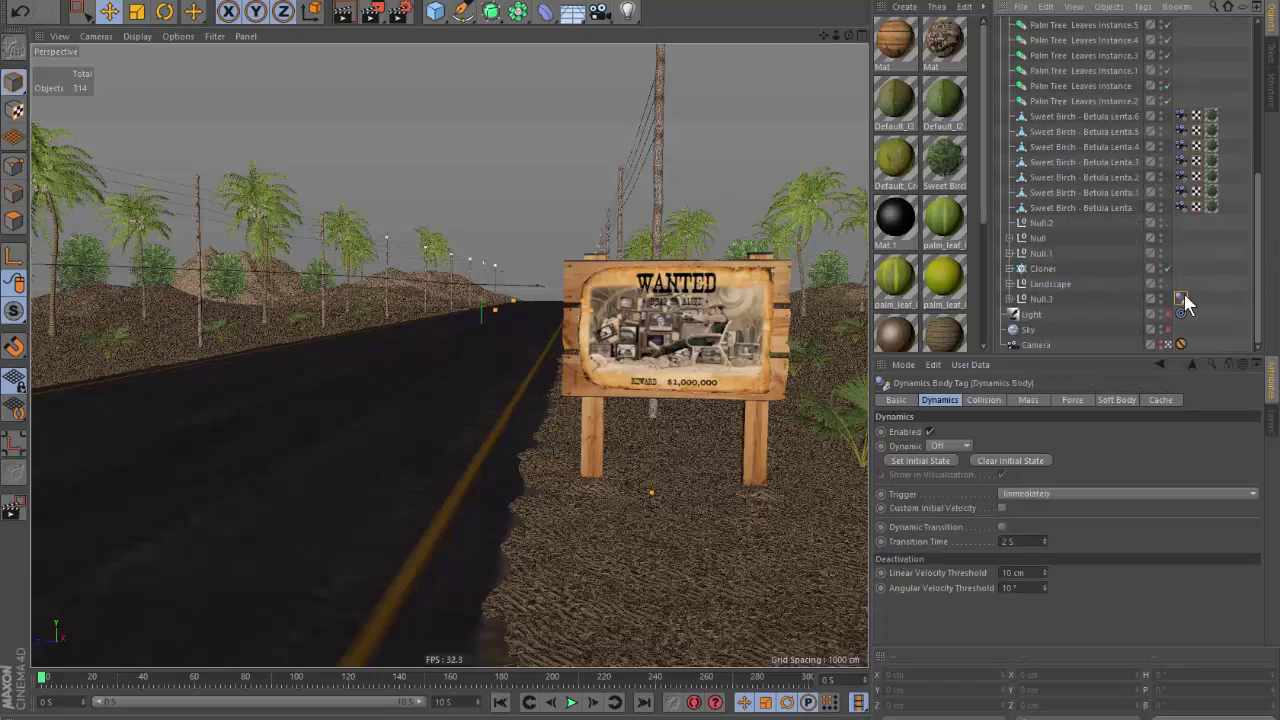
left_click(1002, 508)
left_click(1002, 508)
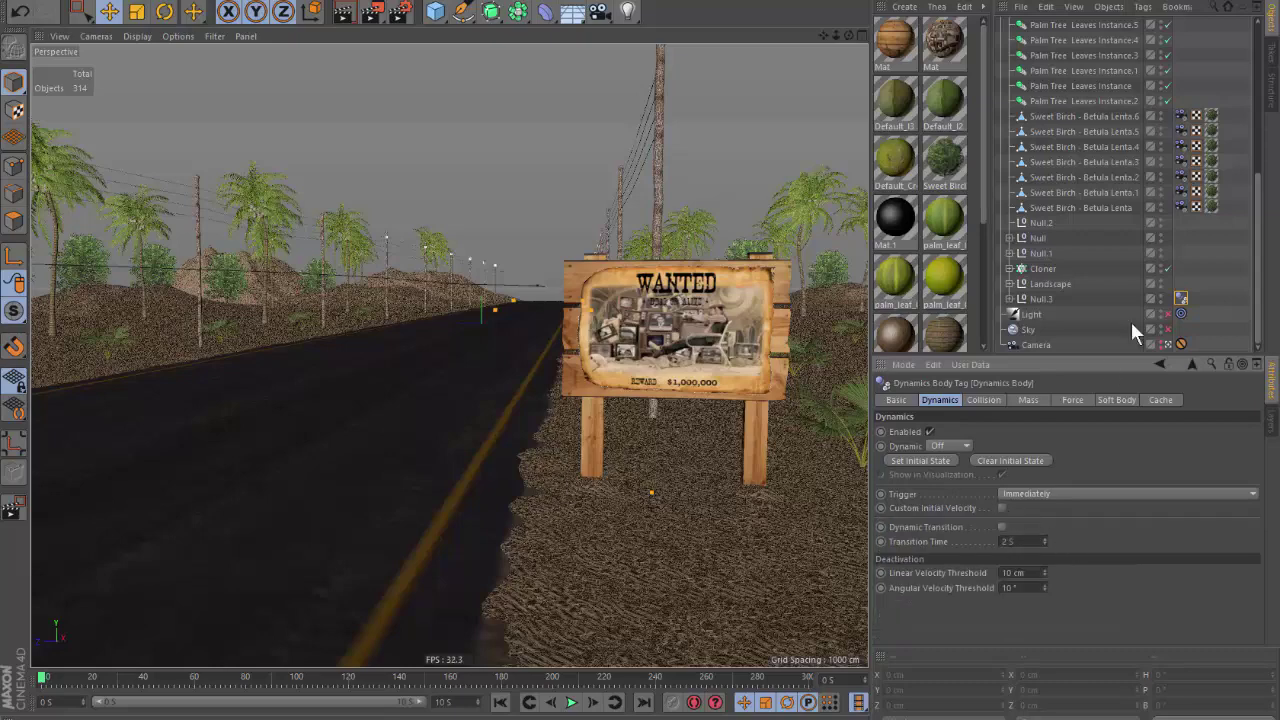
left_click(679, 641)
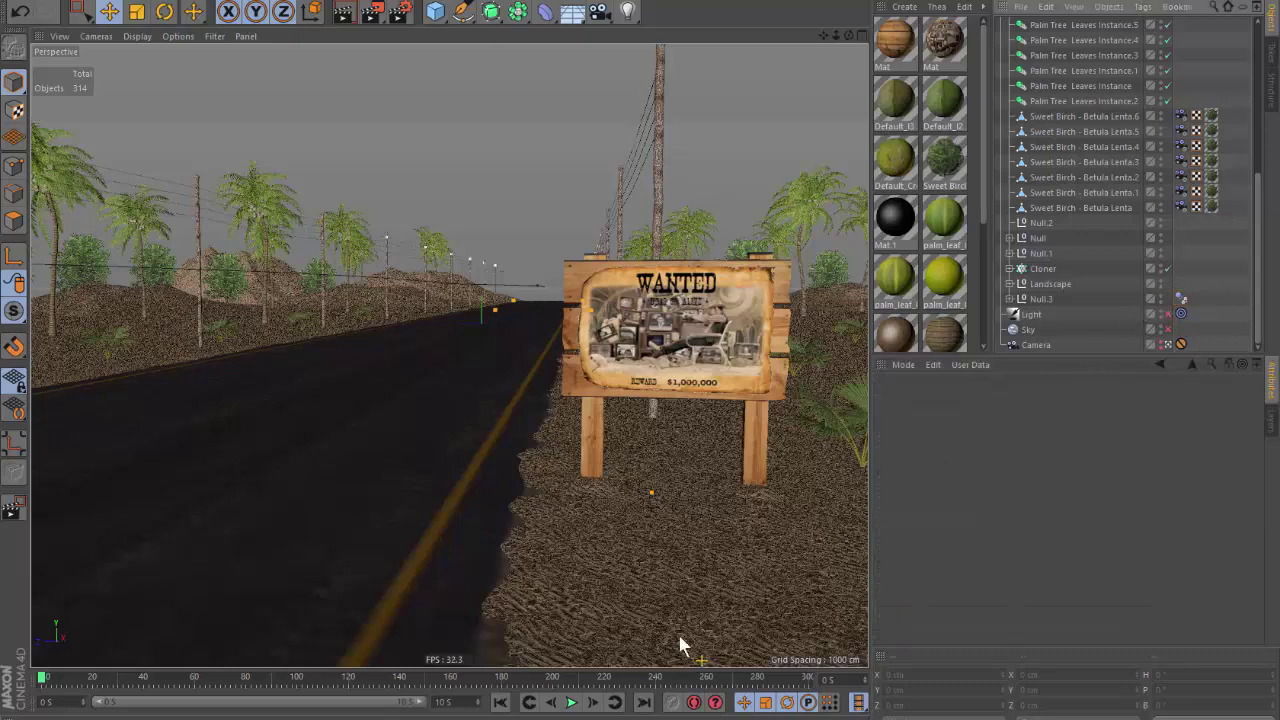
Step: Preview the crash, then set all six sign pieces' Trigger Velocity Threshold to -10 cm
left_click(571, 703)
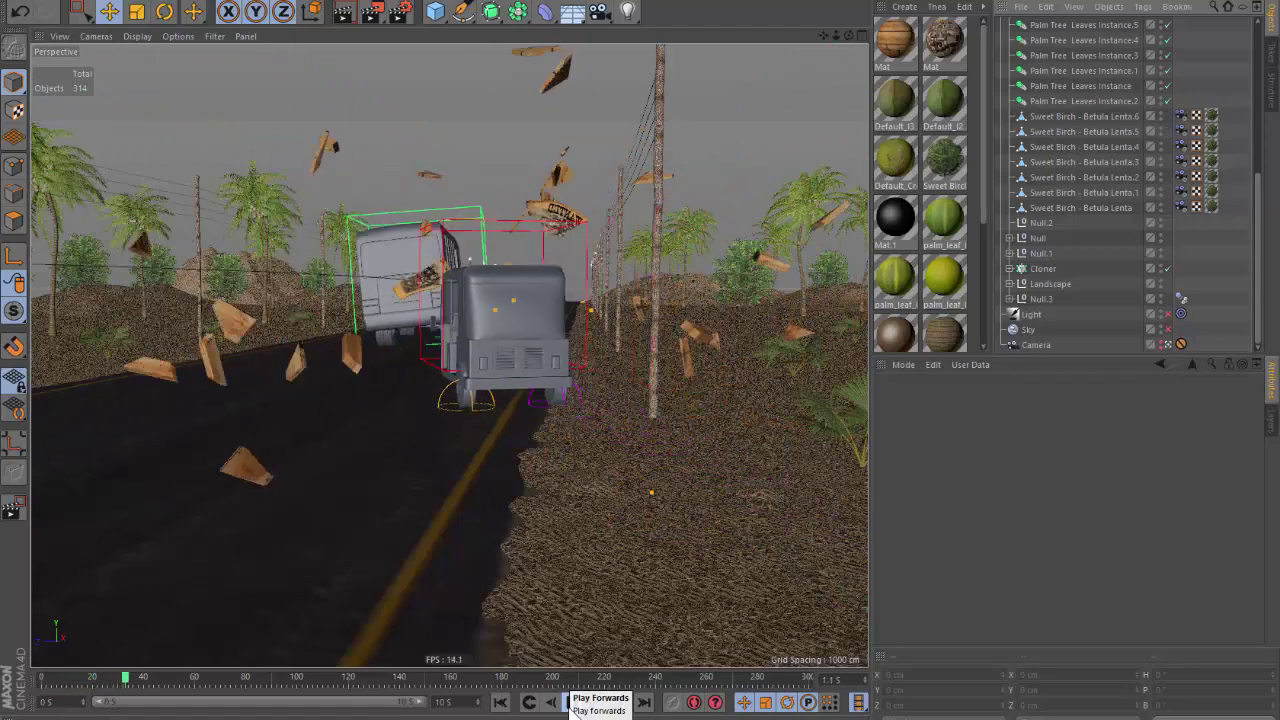
left_click(571, 703)
left_click(500, 703)
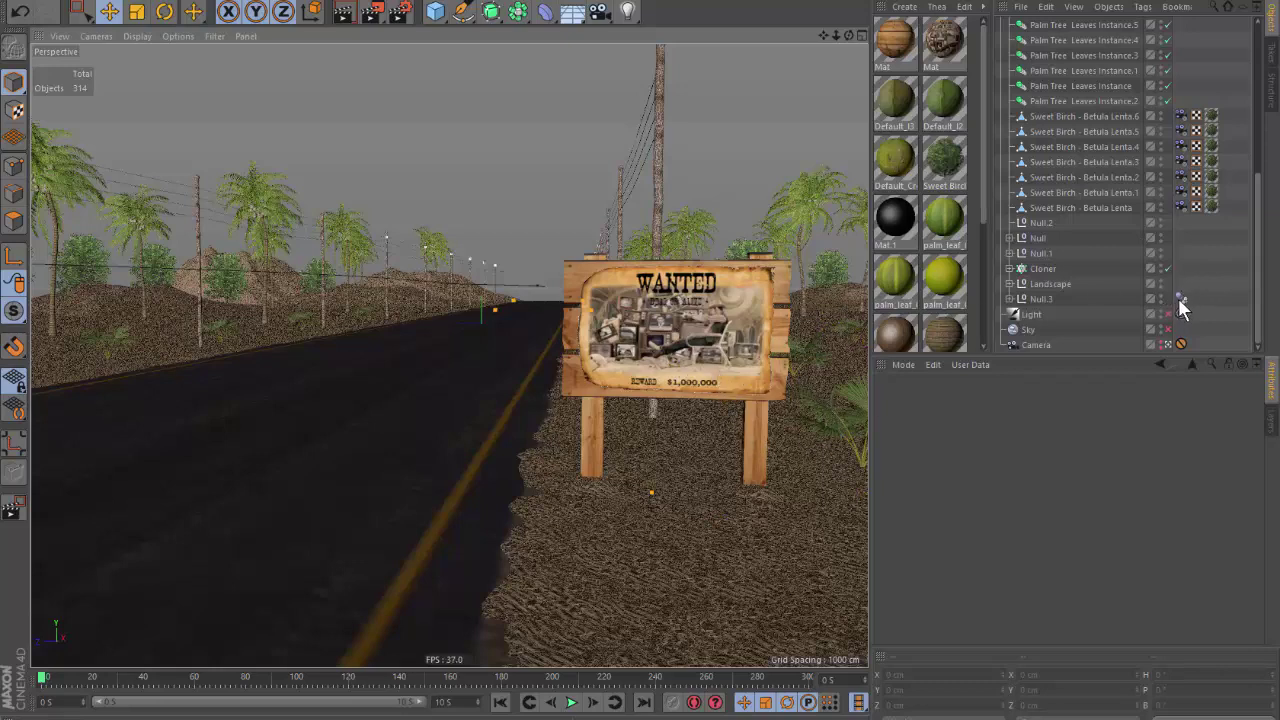
left_click(1180, 299)
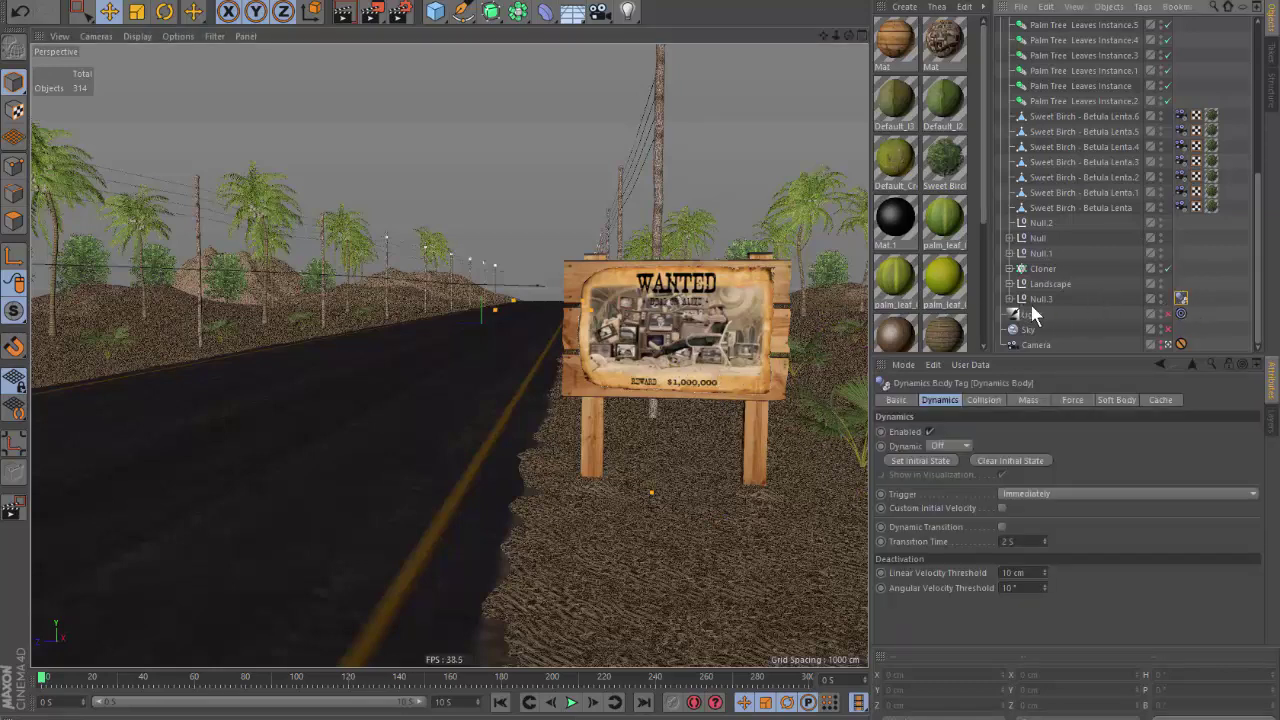
scroll(1094, 285, "up", 5)
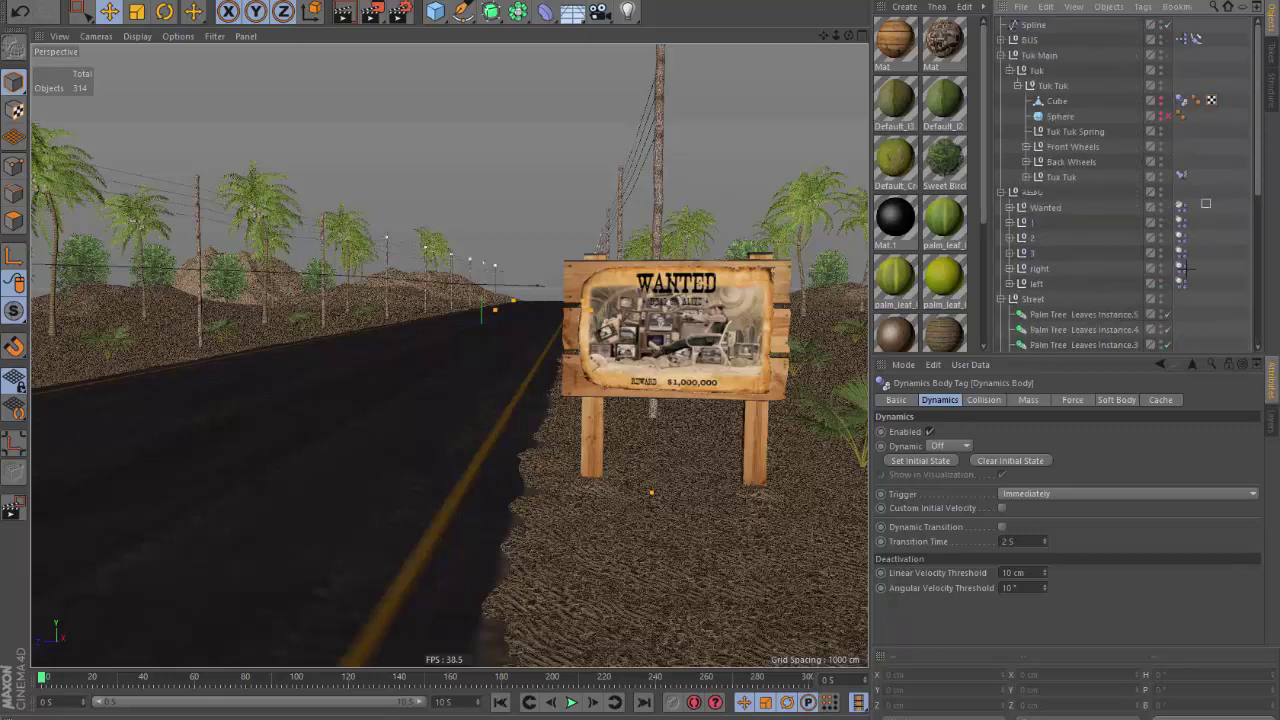
left_click_drag(1178, 201, 1210, 283)
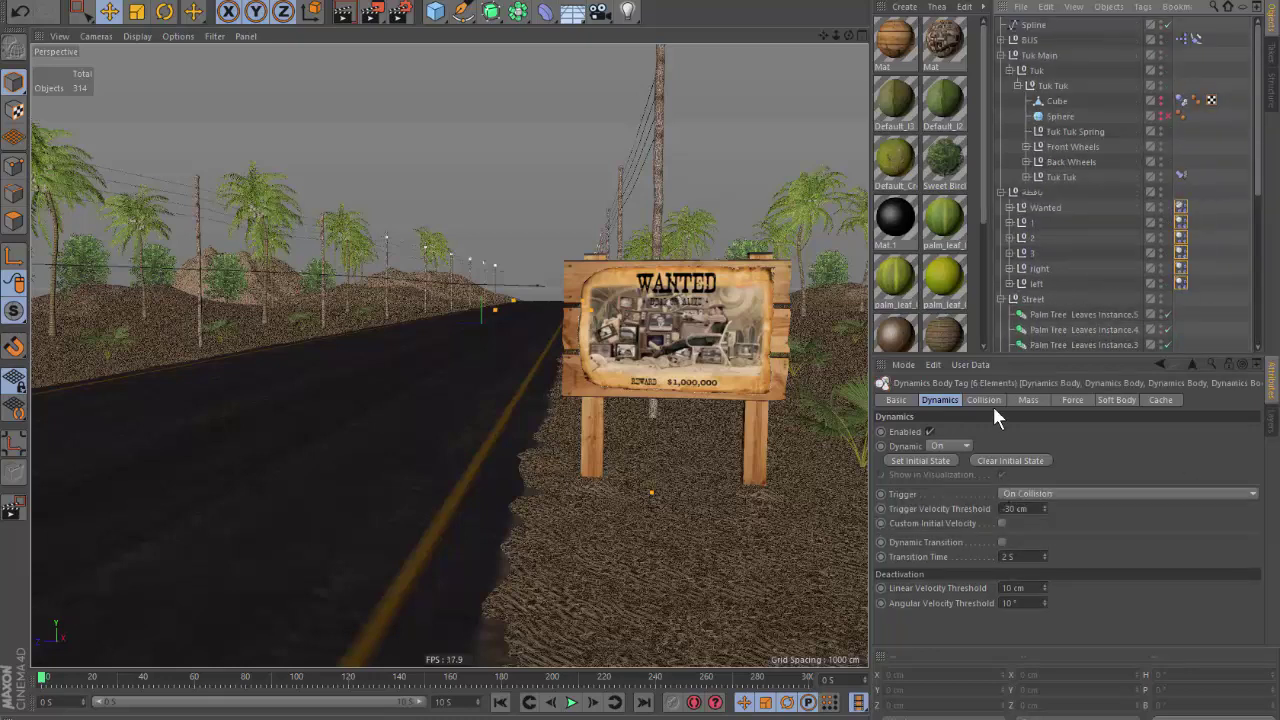
double_click(1014, 508)
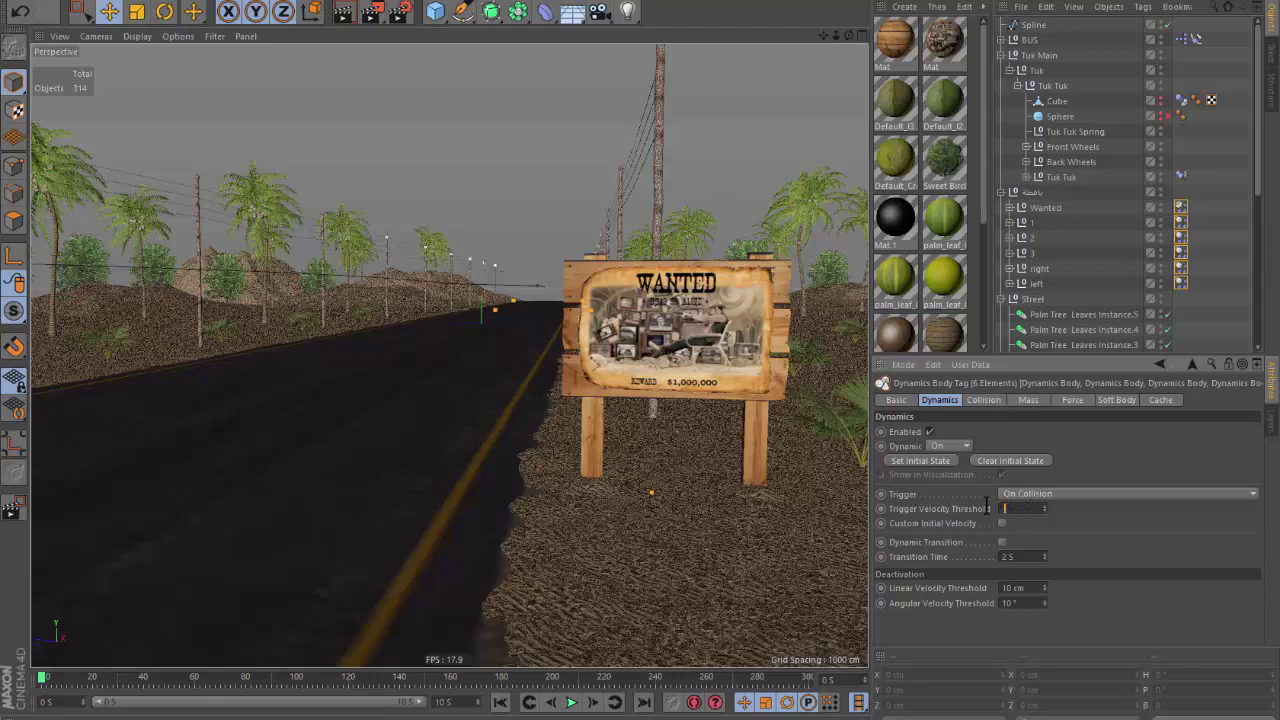
type("10")
key("Return")
Step: Give the five non-Wanted pieces 10% bounce and 70% friction, then replay the collision
left_click(988, 400)
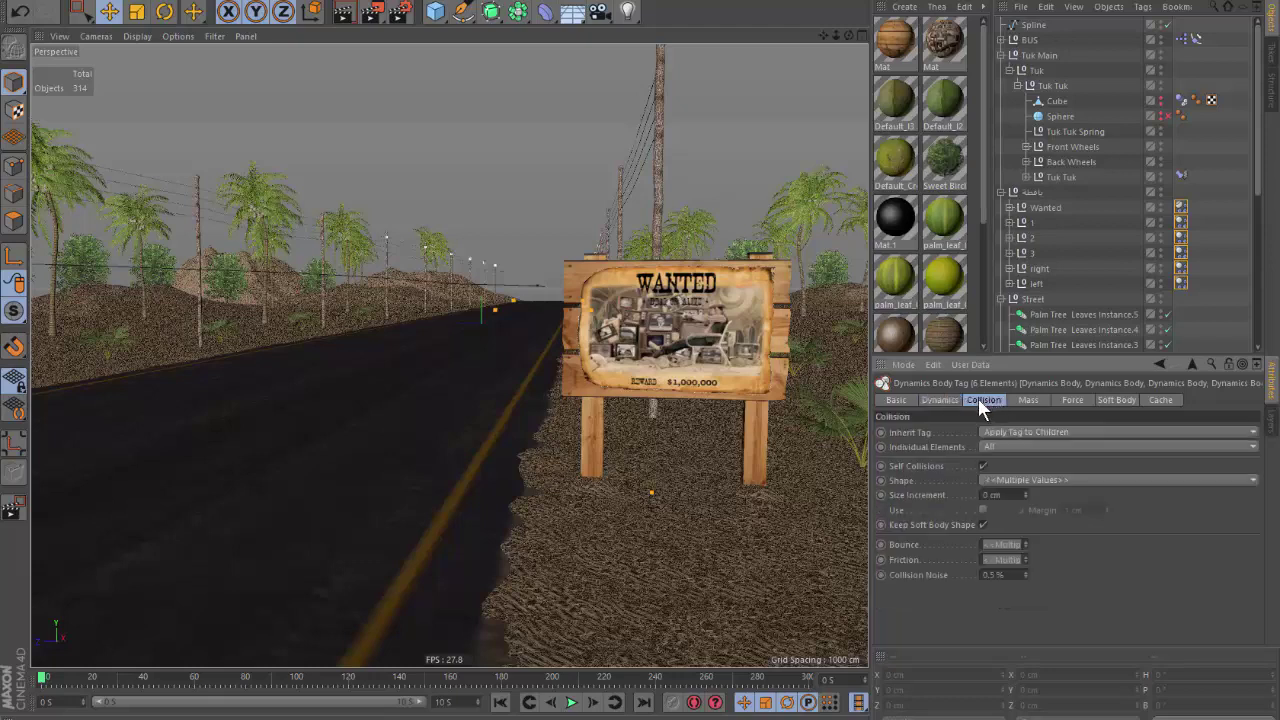
left_click_drag(1201, 212, 1183, 291)
left_click(1182, 209, "ctrl")
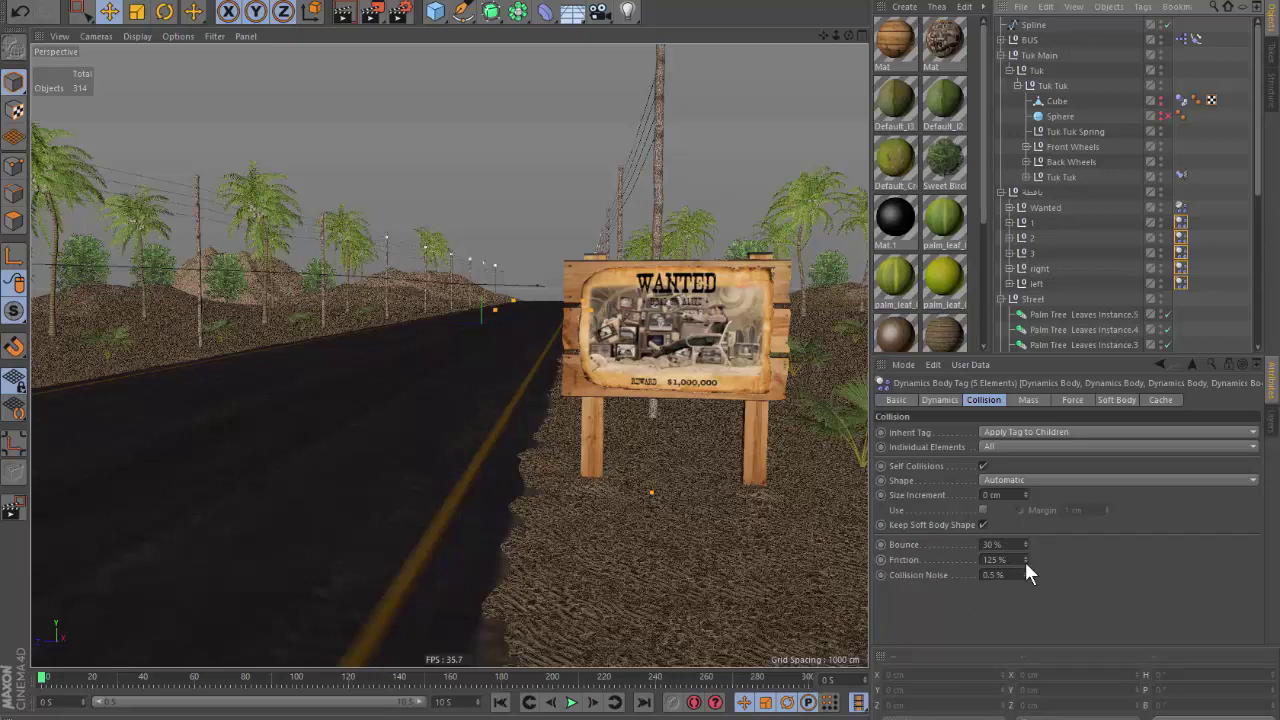
left_click_drag(1024, 559, 1024, 620)
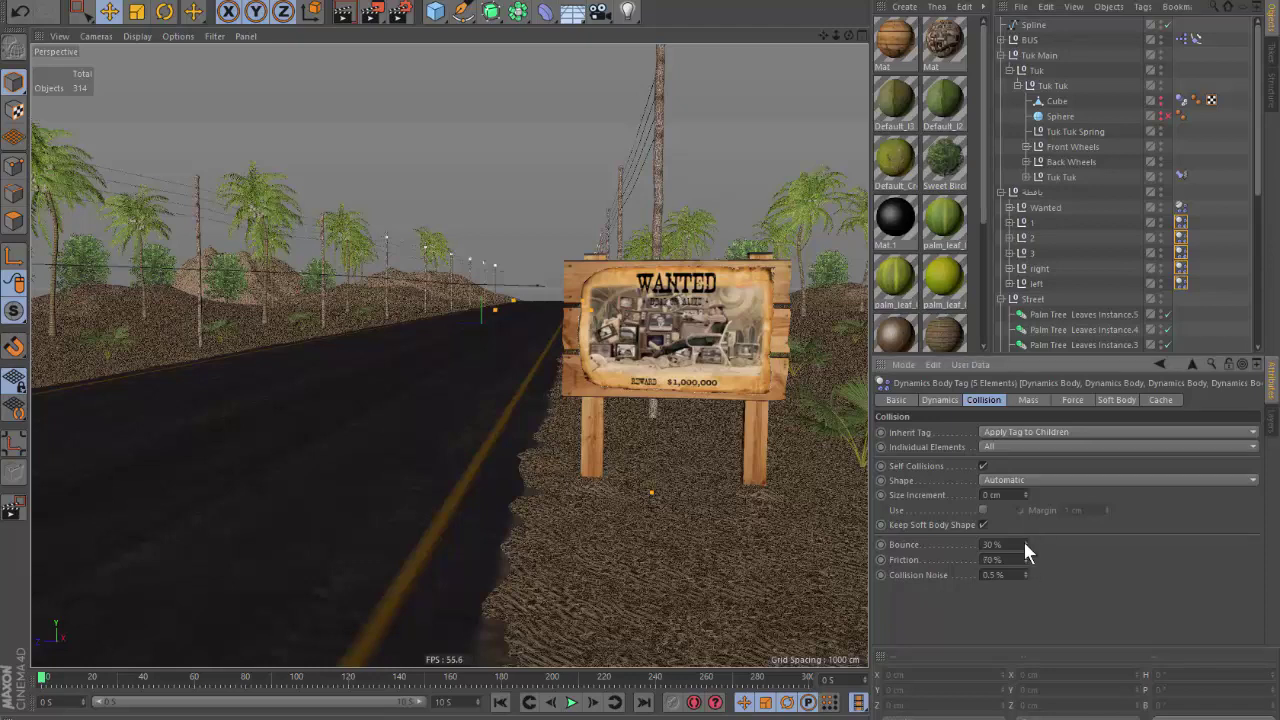
left_click_drag(1024, 544, 1024, 590)
left_click(572, 703)
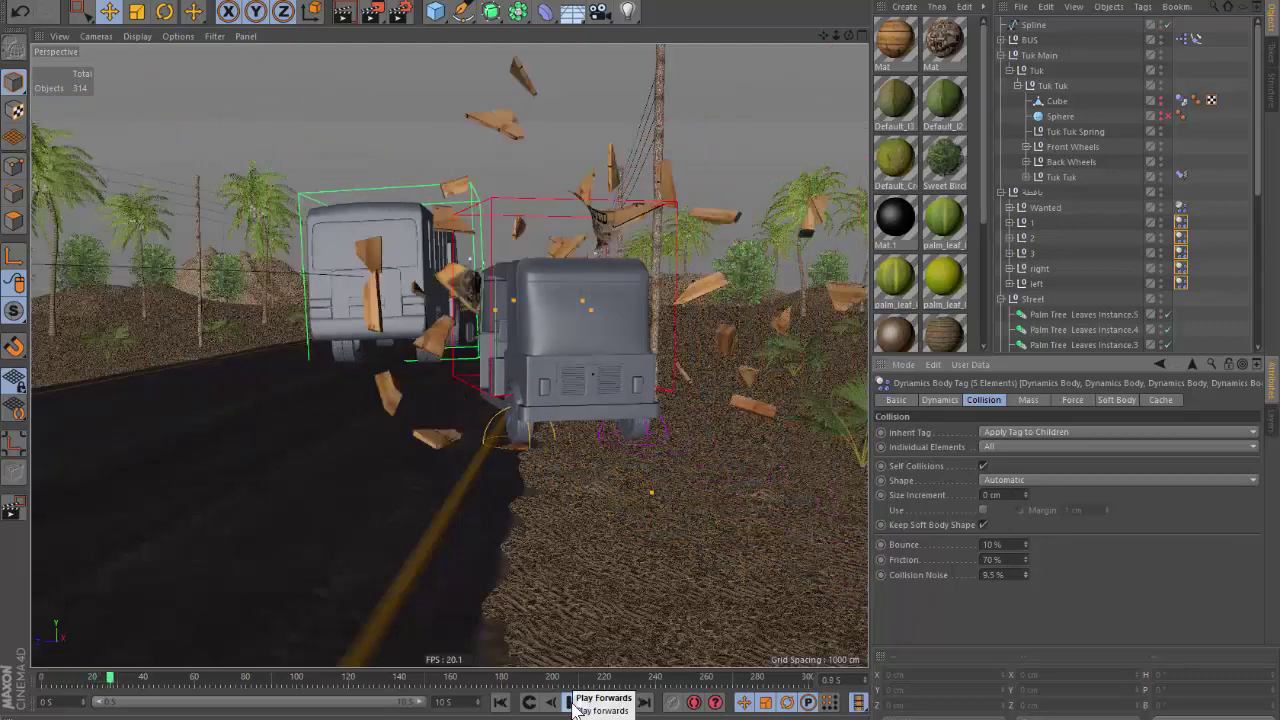
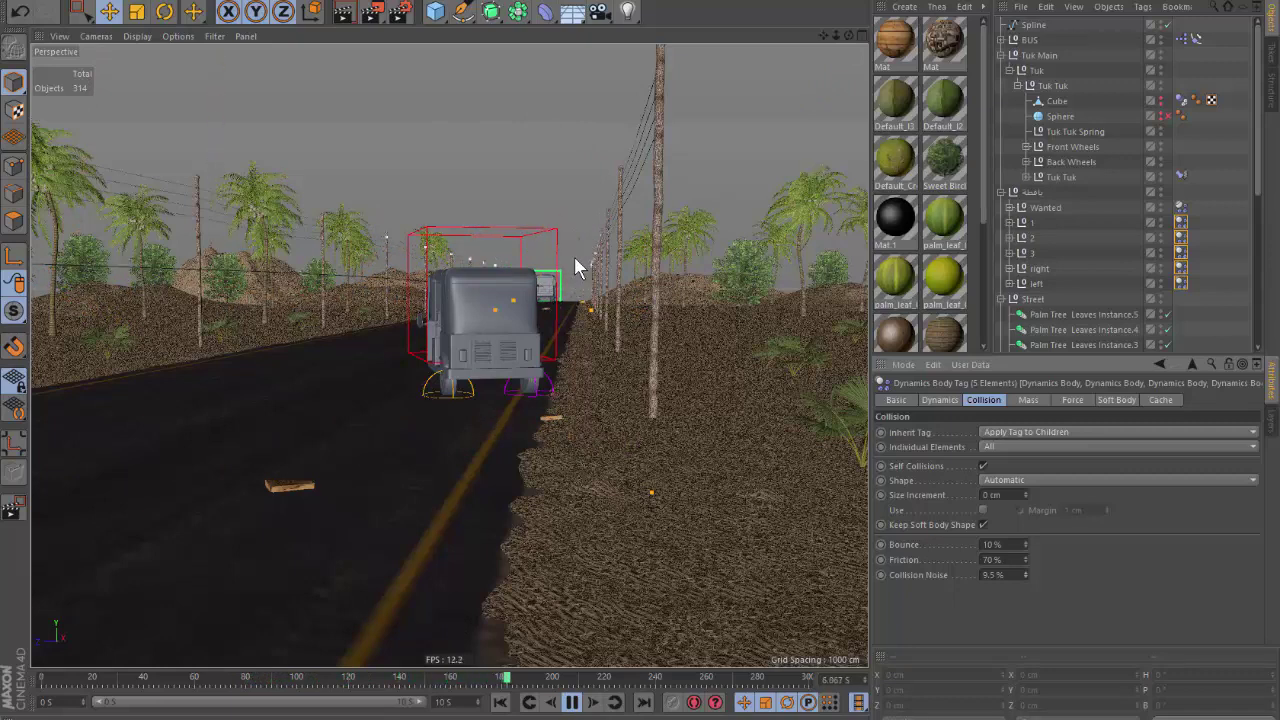
Step: Raise the collision size increment to 1.11 cm and replay the crash from frame one
left_click(500, 702)
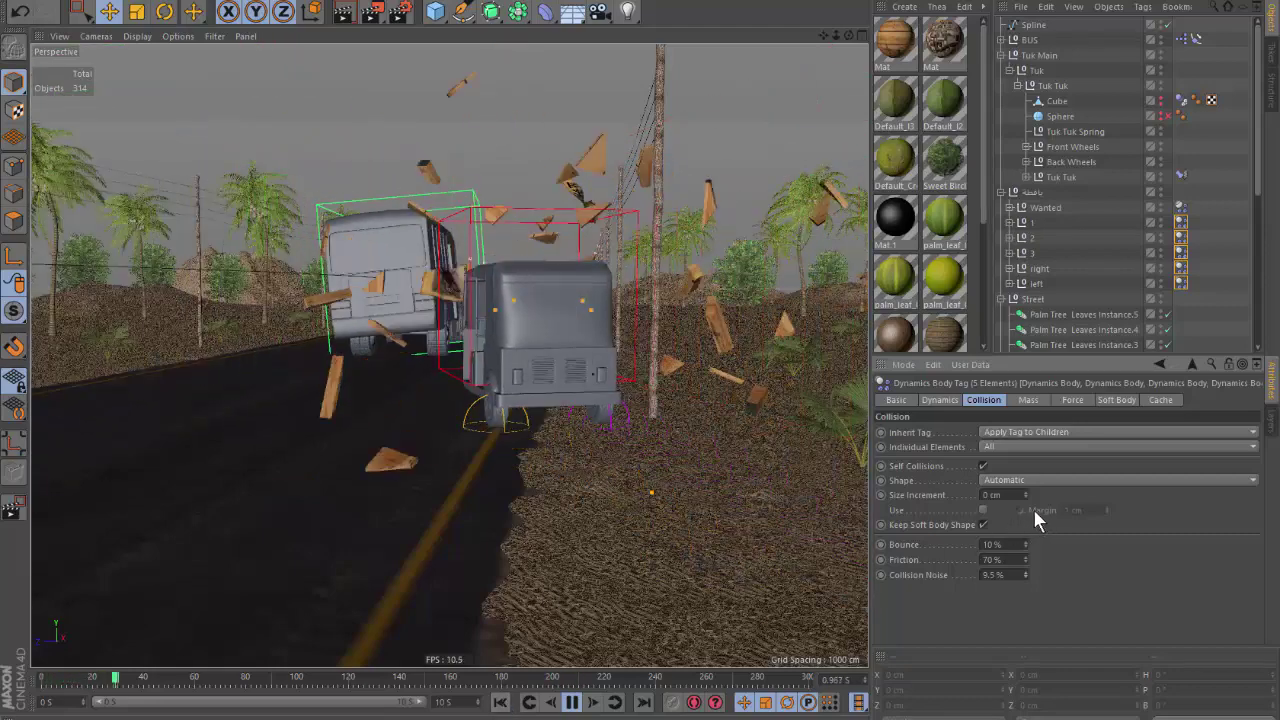
left_click_drag(1025, 494, 561, 708)
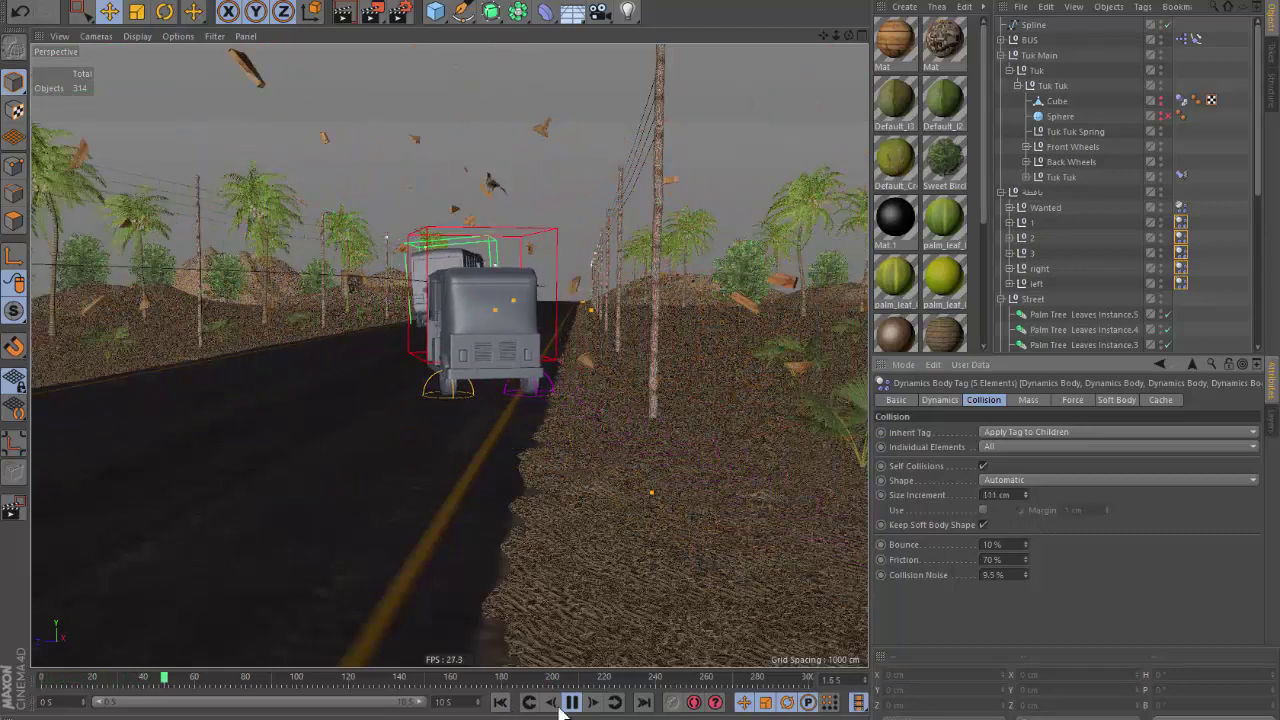
left_click(500, 702)
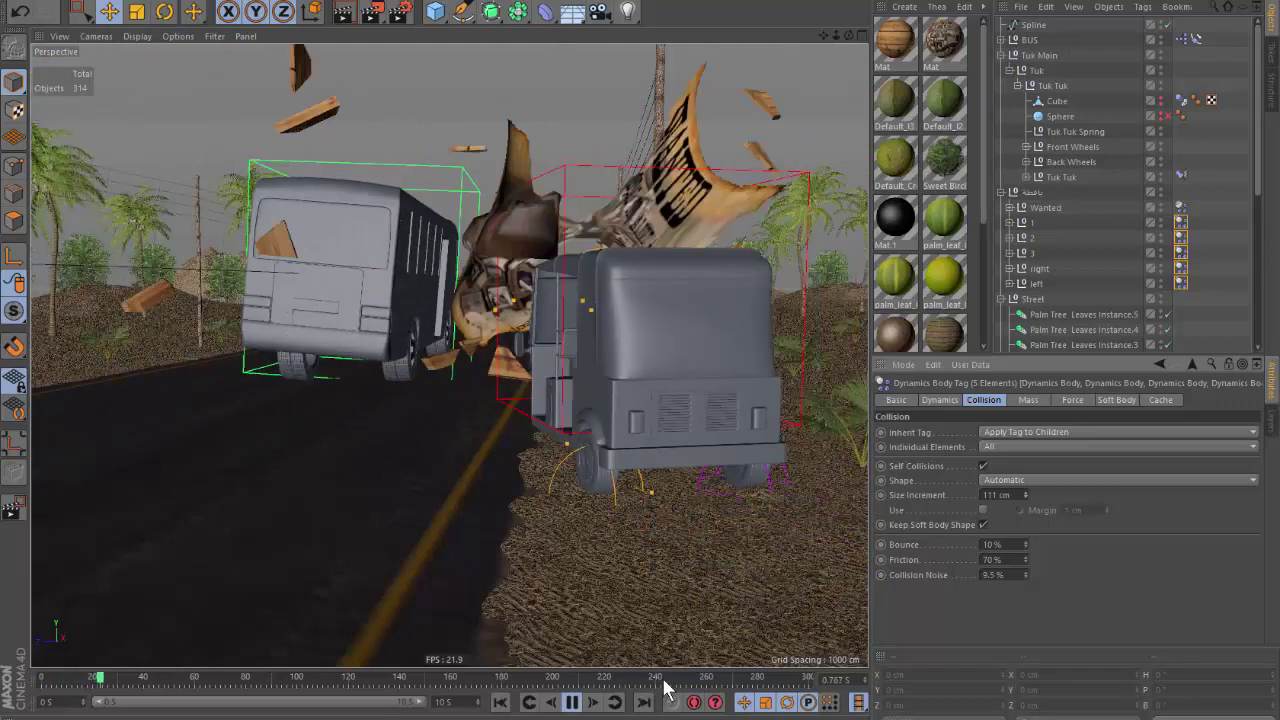
left_click(574, 702)
left_click(502, 712)
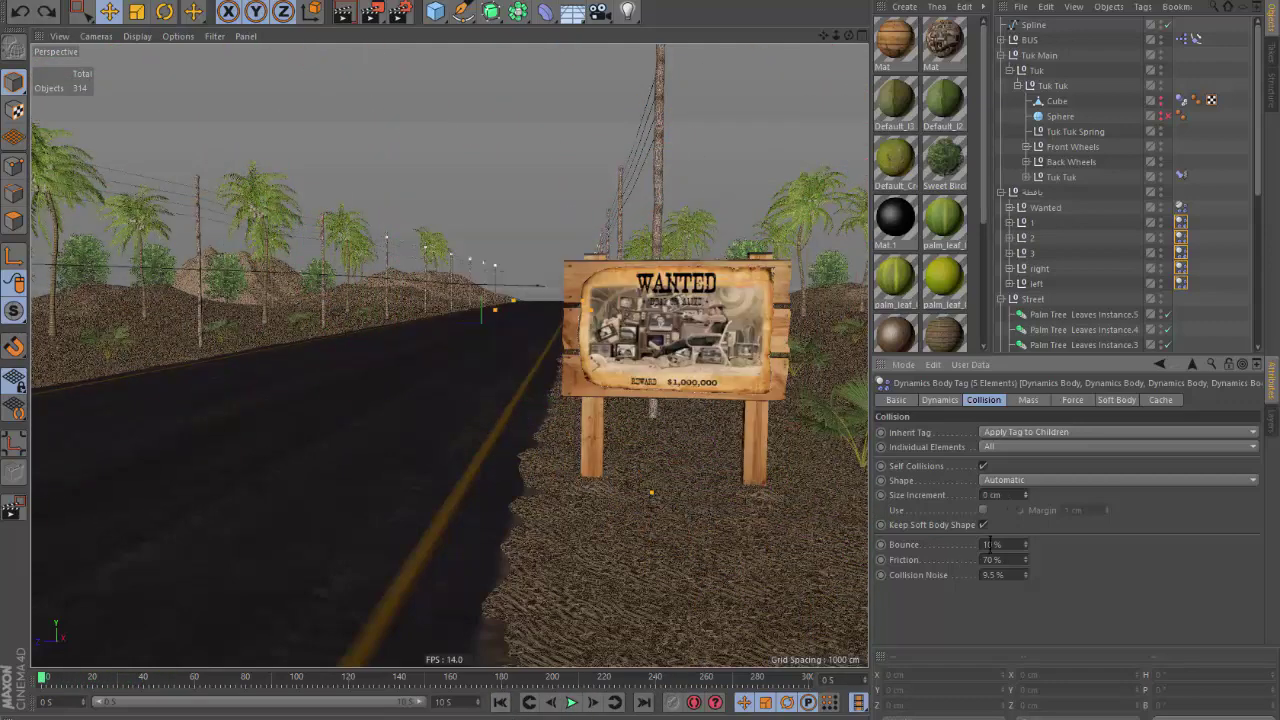
Step: Try the Automatic collision shape, undo the change, and replay the crash simulation
left_click(1015, 480)
left_click(1042, 515)
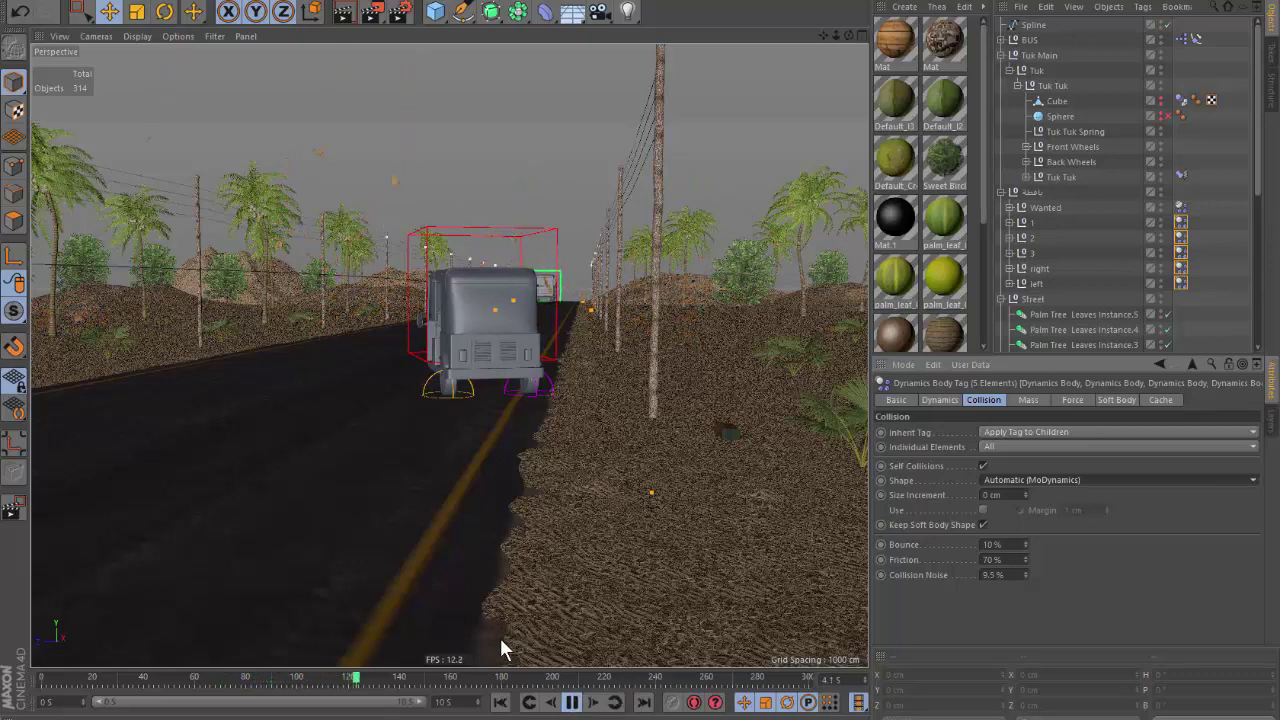
left_click(500, 703)
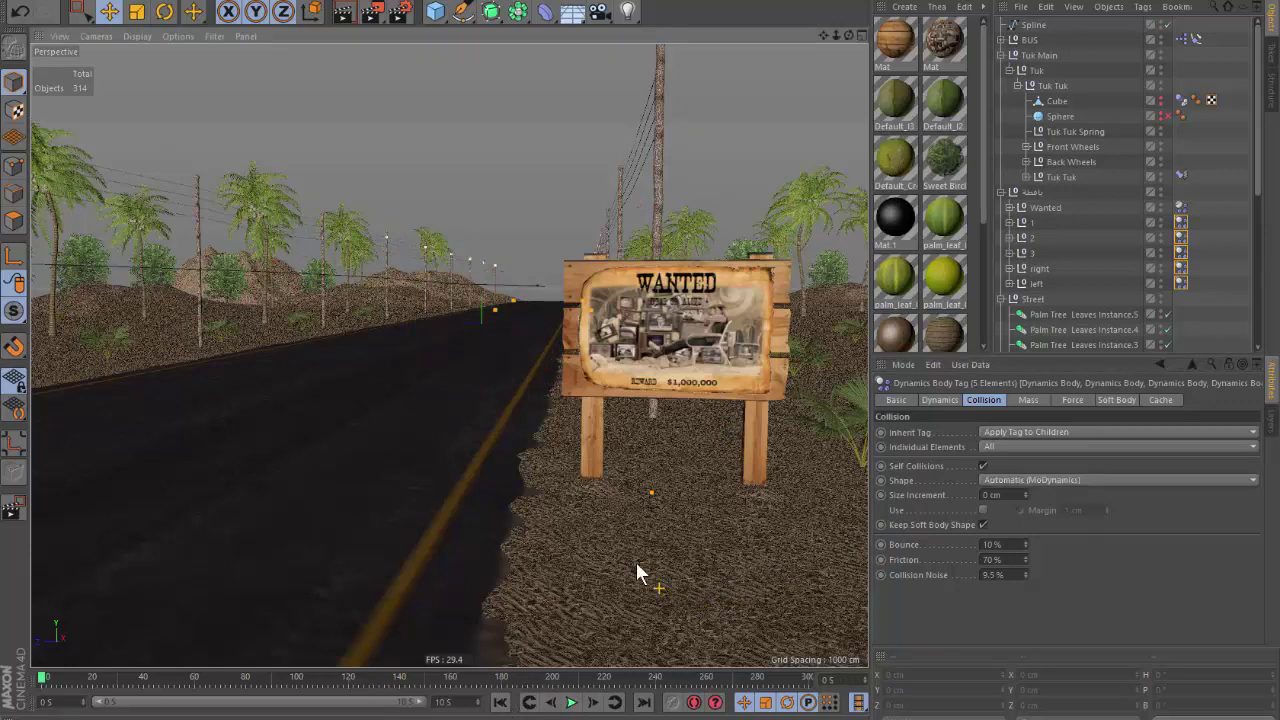
left_click(1073, 482)
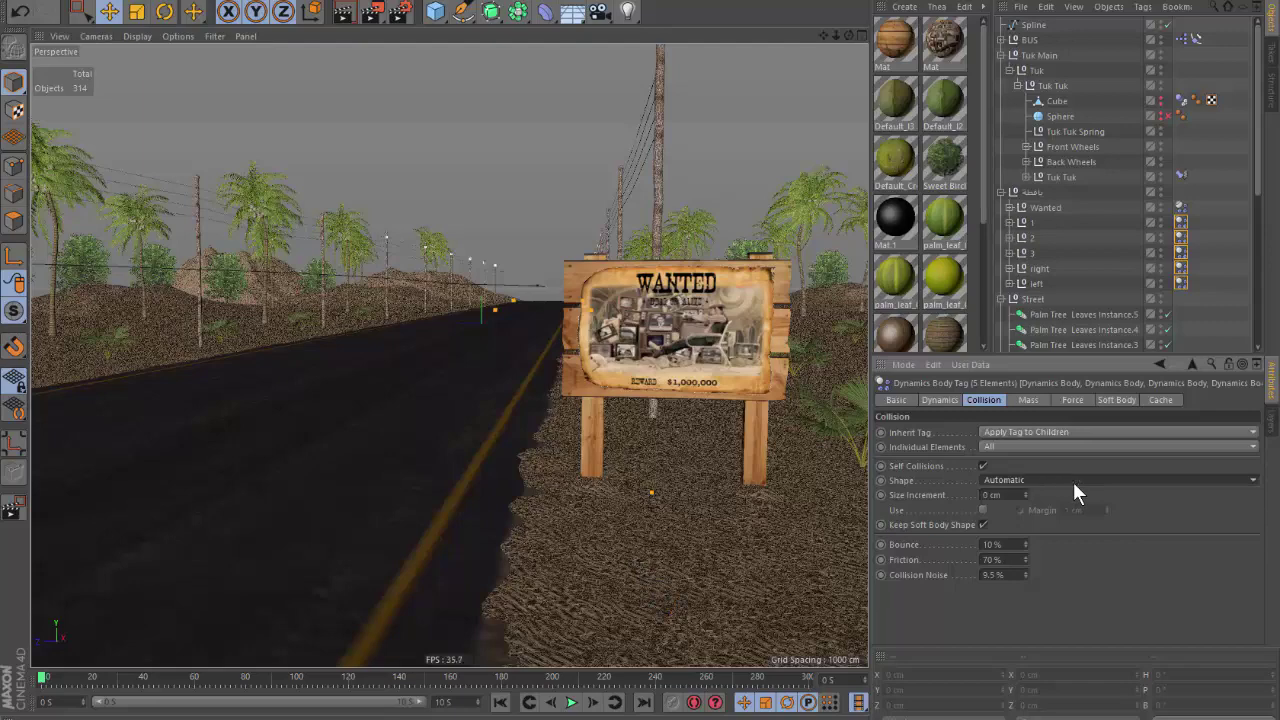
key("ctrl+z")
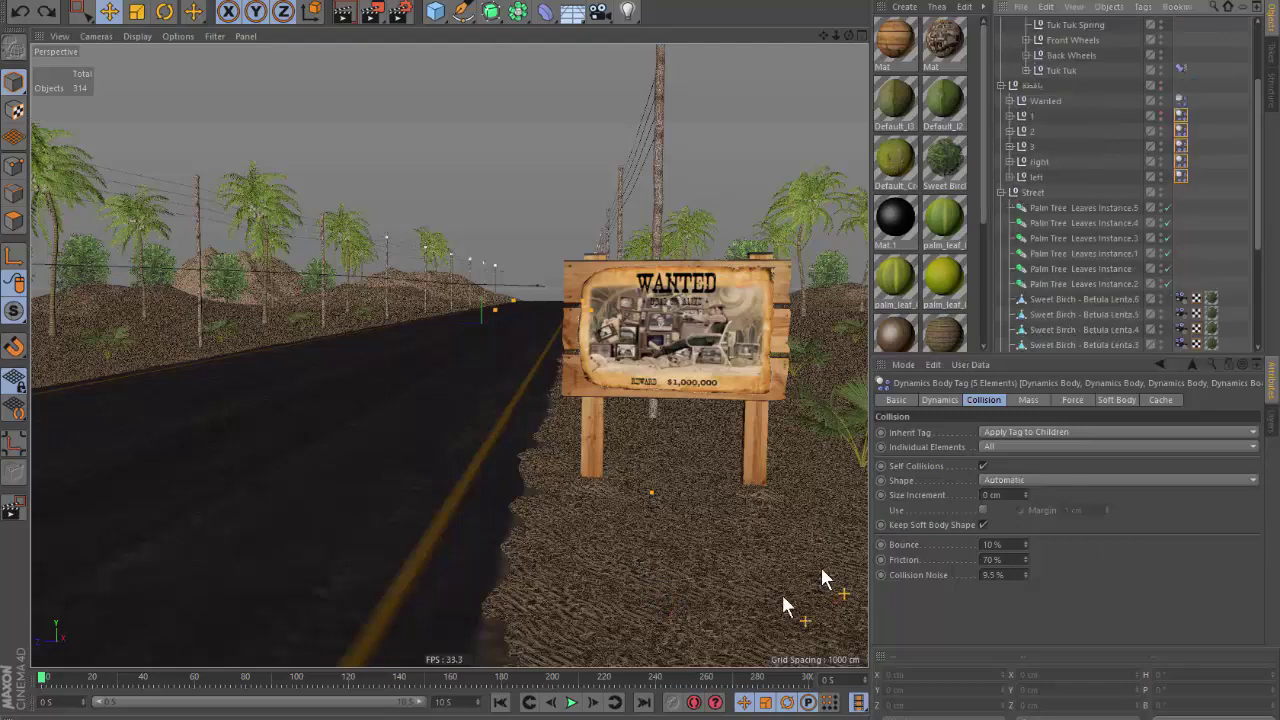
left_click(572, 703)
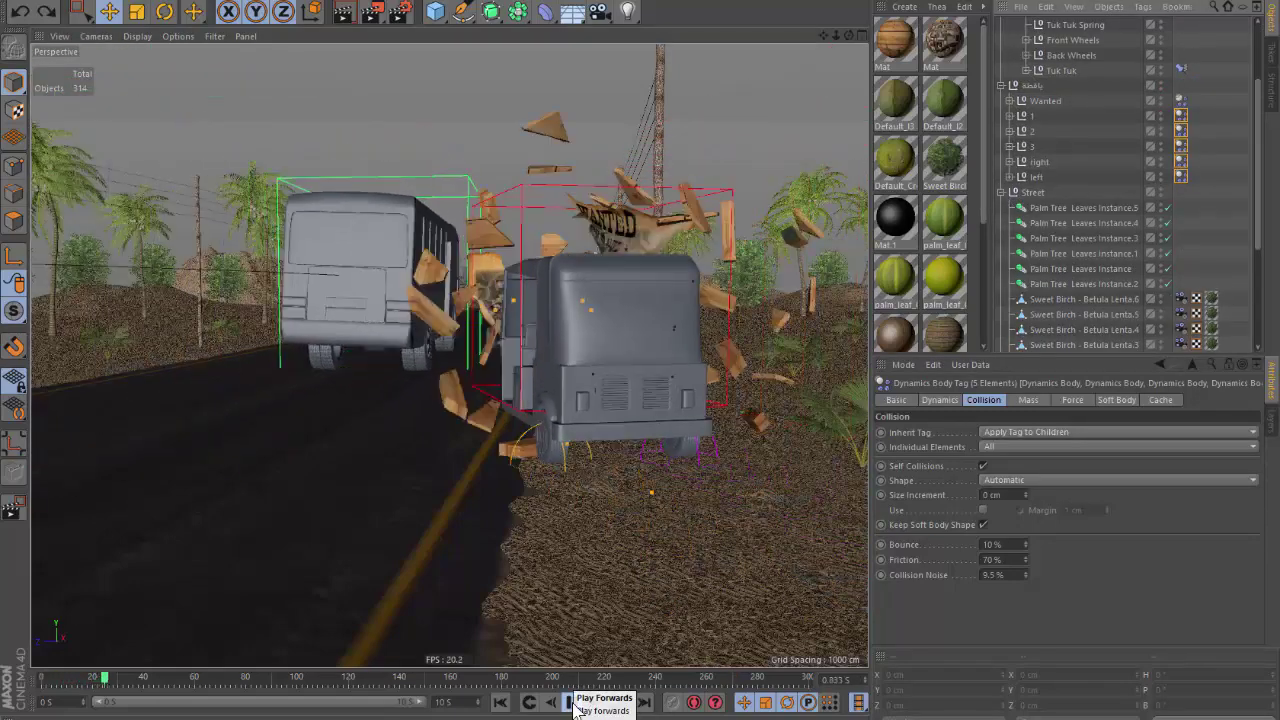
left_click(571, 703)
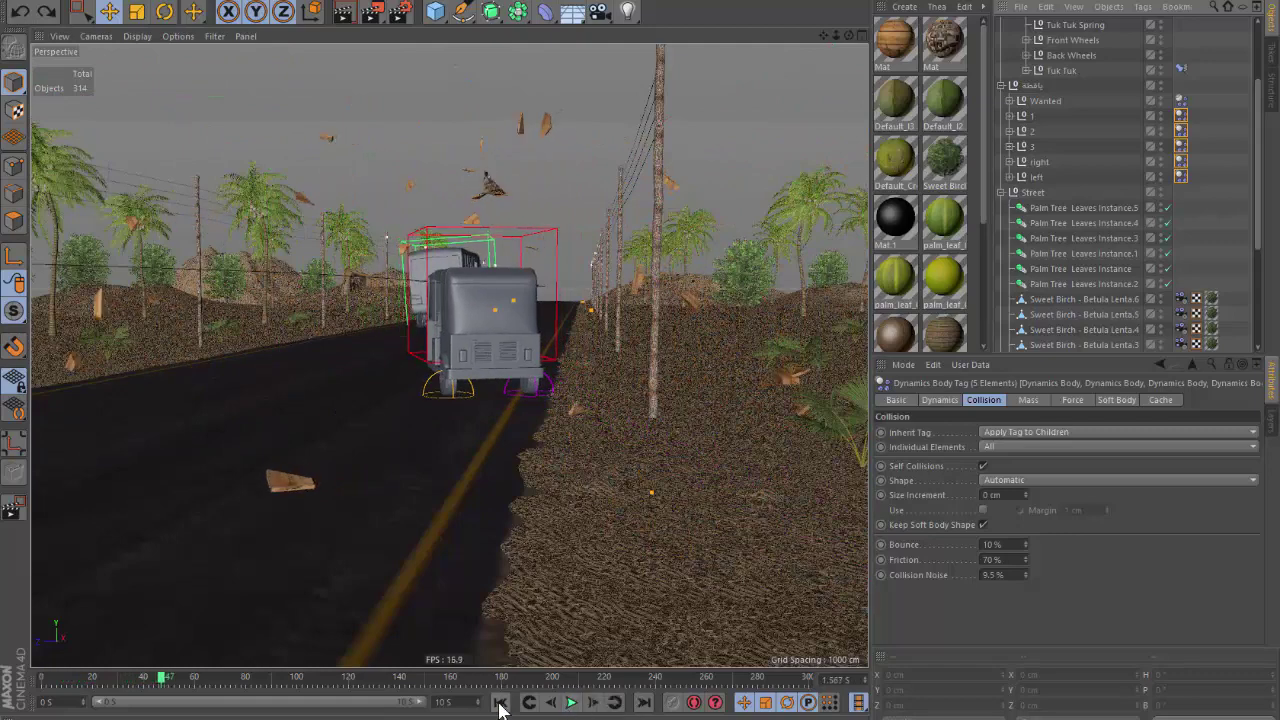
left_click(500, 702)
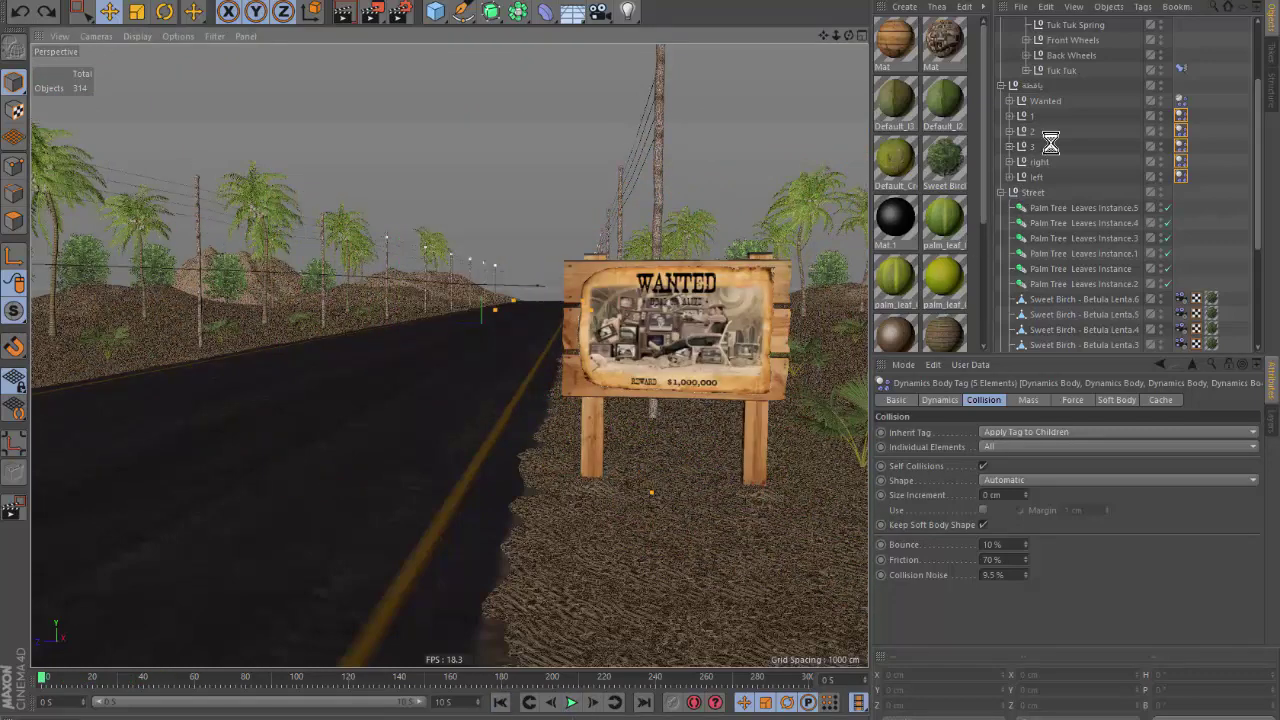
scroll(1050, 144, "up", 3)
Step: Collapse the Tuk Main and Street groups, select Tuk Main, and view from the top
left_click(1001, 55)
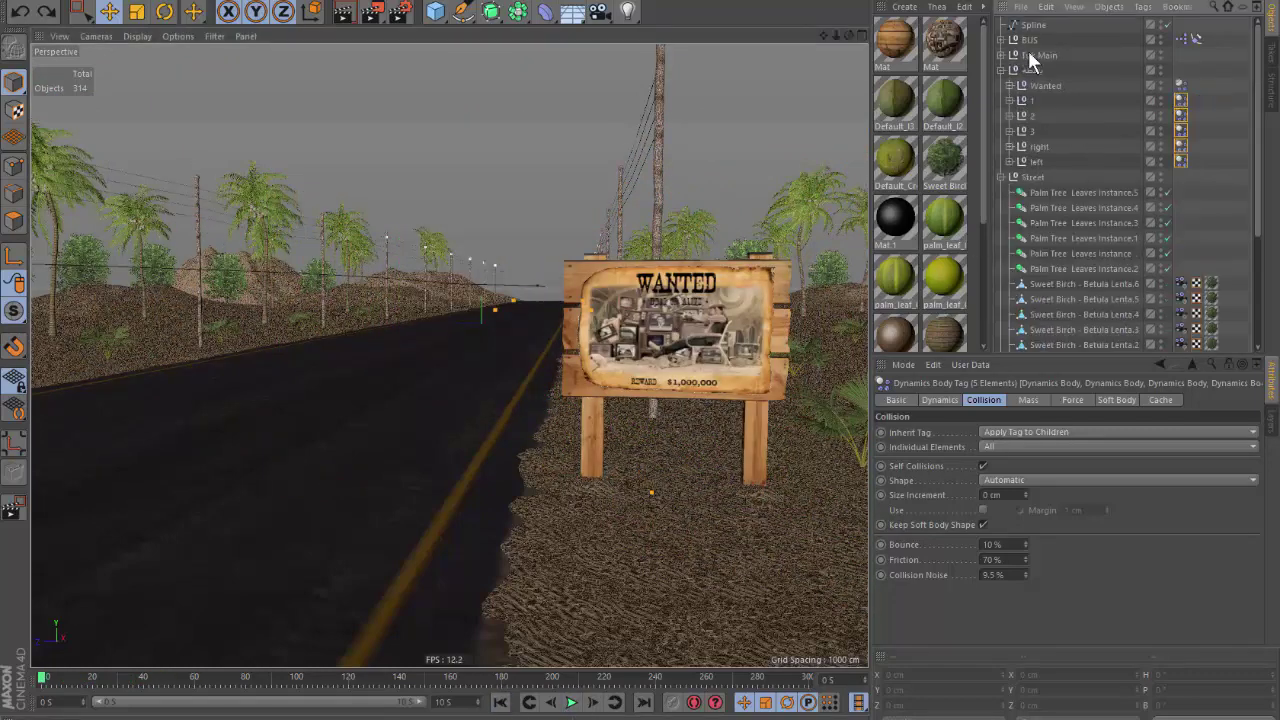
left_click(1001, 177)
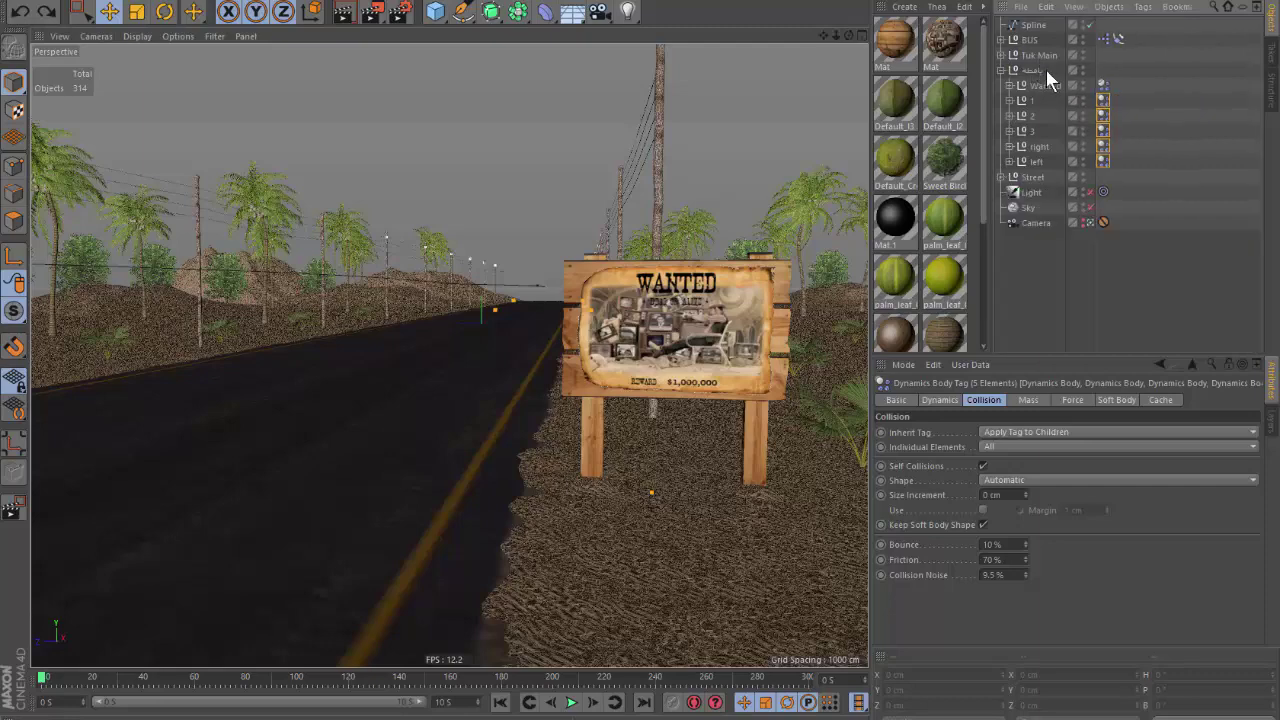
left_click(1034, 56)
key("F2")
scroll(543, 143, "down", 2)
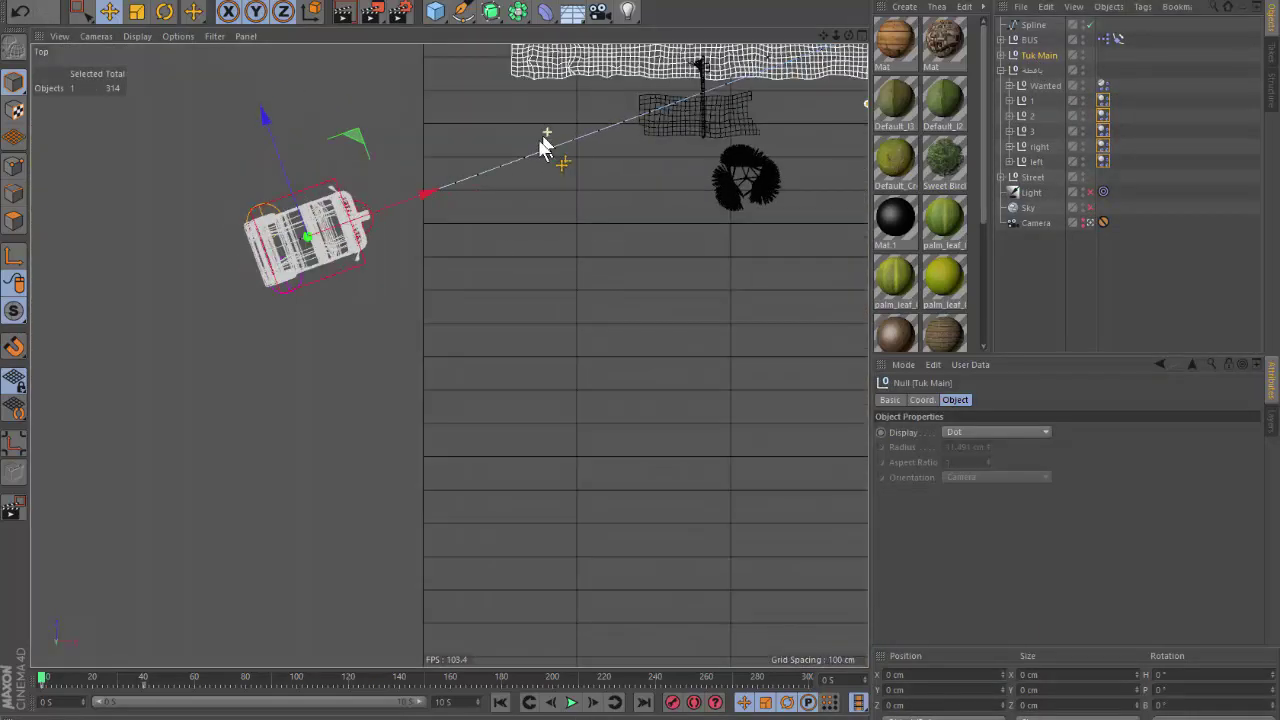
scroll(309, 625, "down", 2)
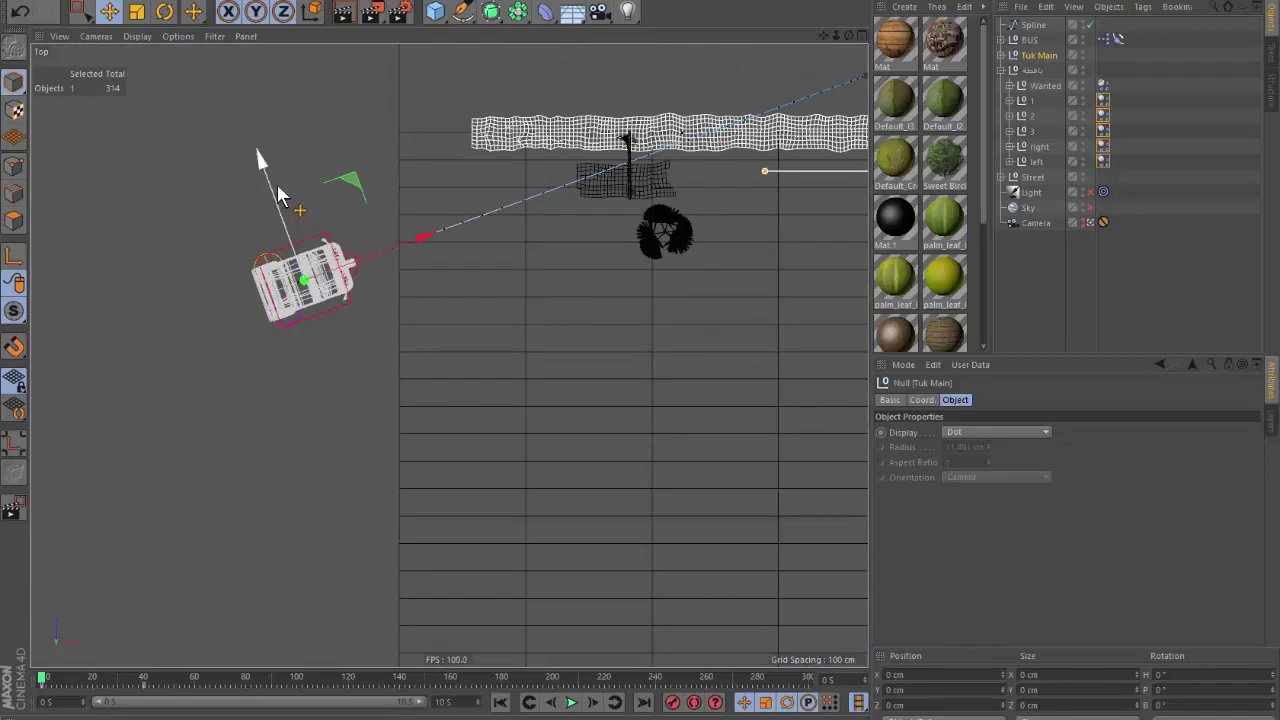
Step: Move Tuk Main along Z to 322.854 cm, replay, and return to Perspective view
left_click_drag(280, 195, 271, 155)
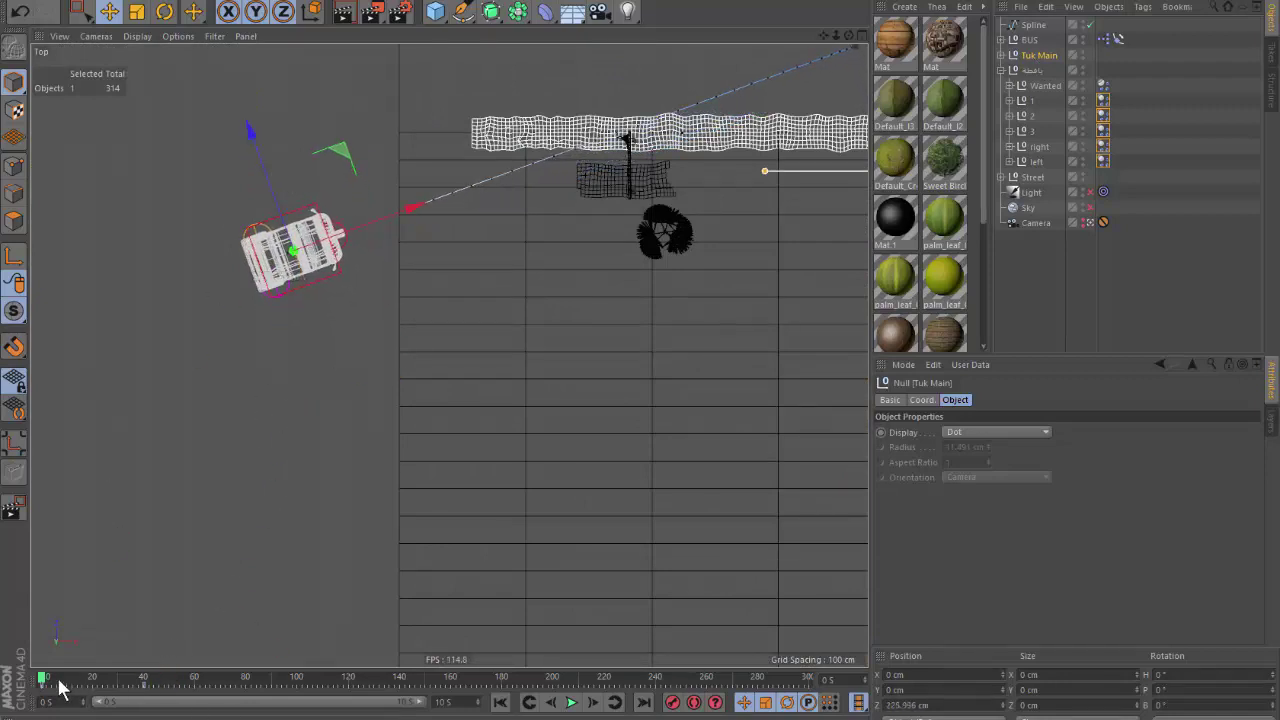
mouse_move(60, 688)
left_mouse_down()
mouse_move(100, 683)
mouse_move(55, 690)
left_mouse_up()
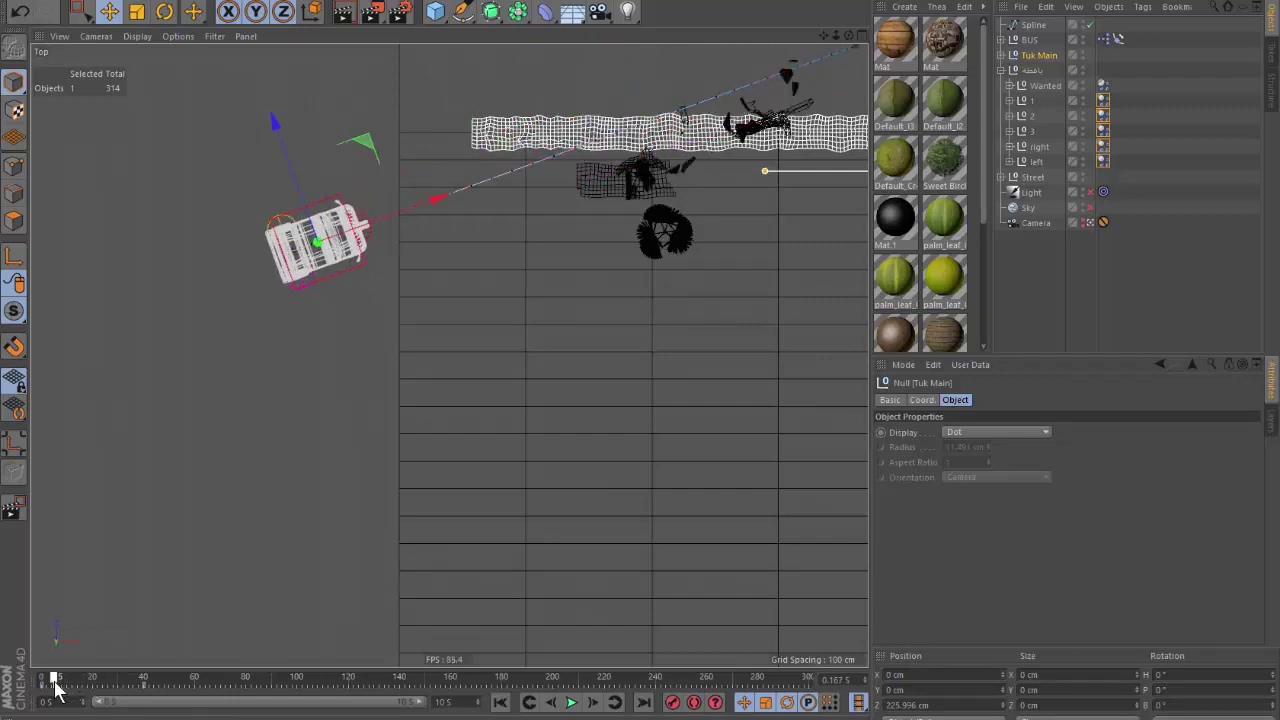
left_click_drag(274, 155, 270, 141)
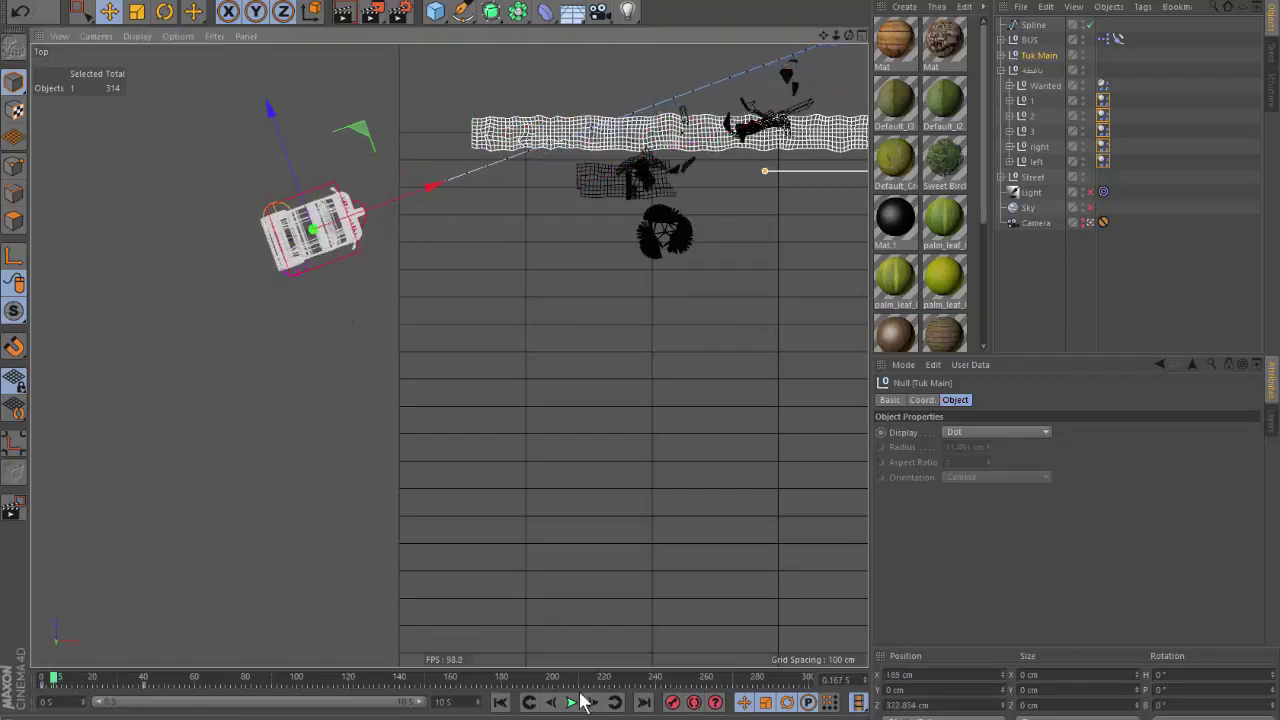
left_click(502, 702)
left_click(572, 703)
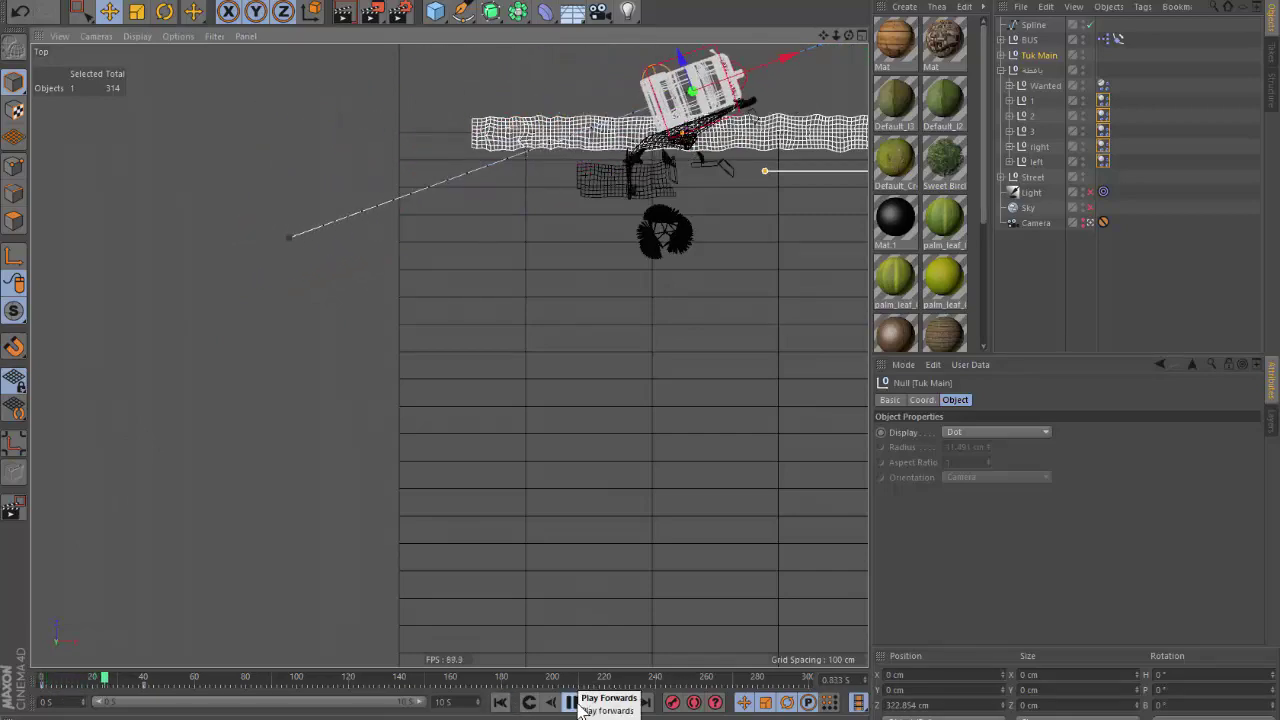
key("F1")
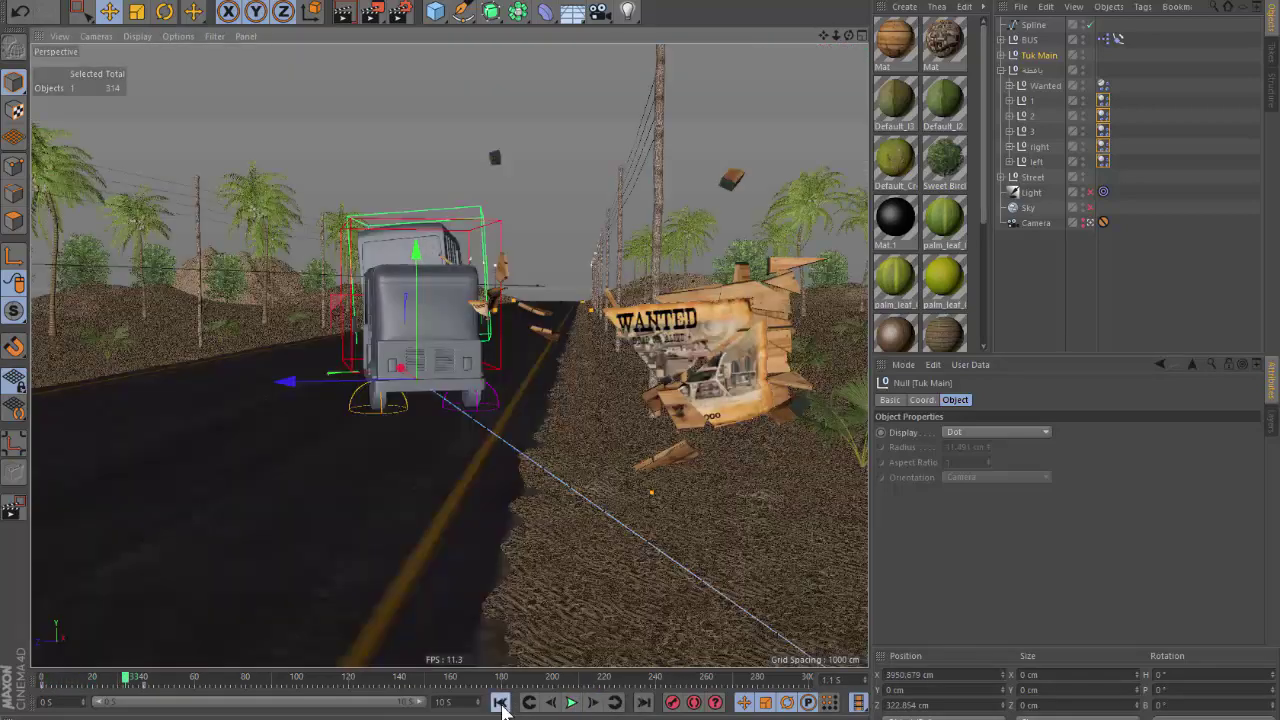
left_click(502, 705)
left_click(572, 703)
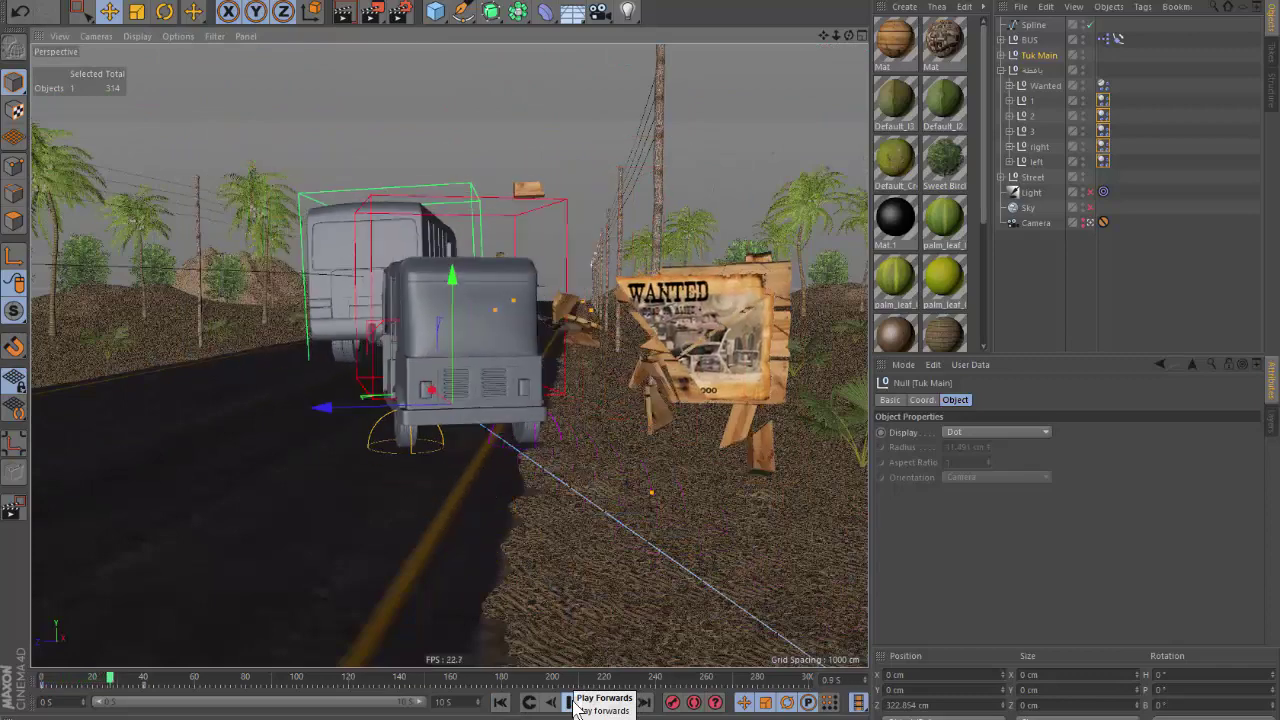
left_click(502, 705)
left_click(574, 705)
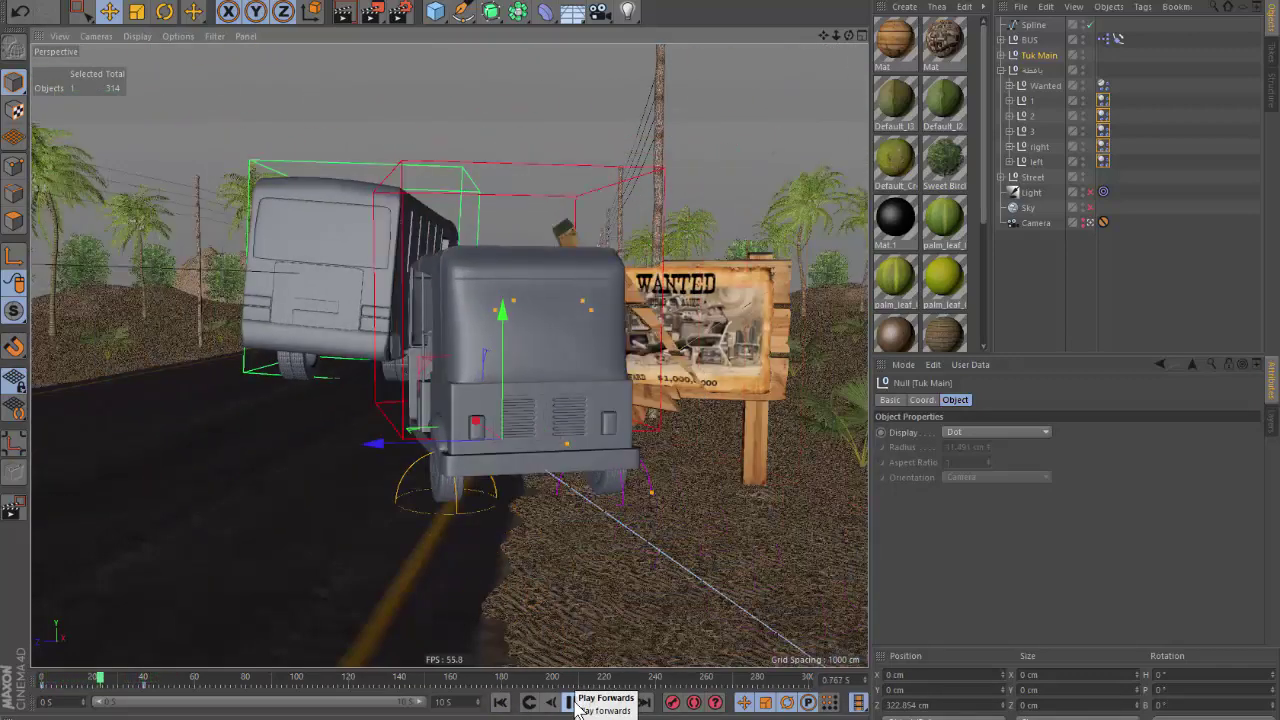
left_click(574, 705)
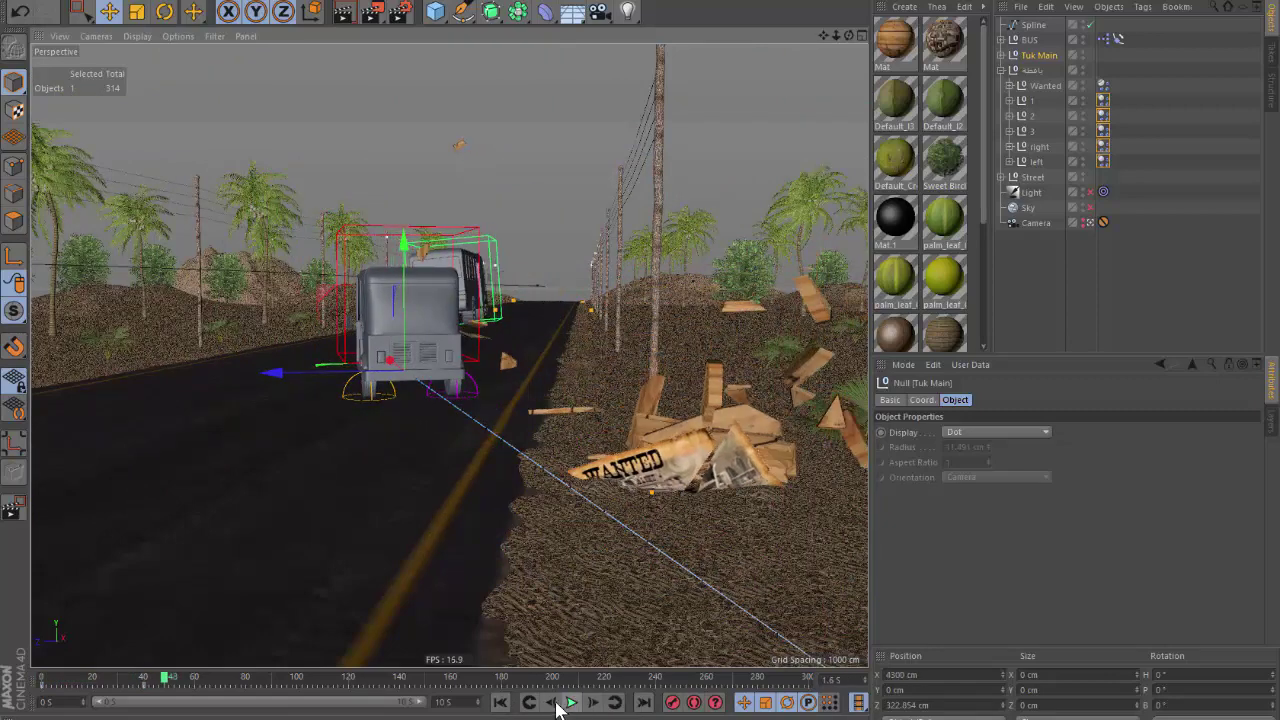
left_click(500, 702)
left_click(572, 705)
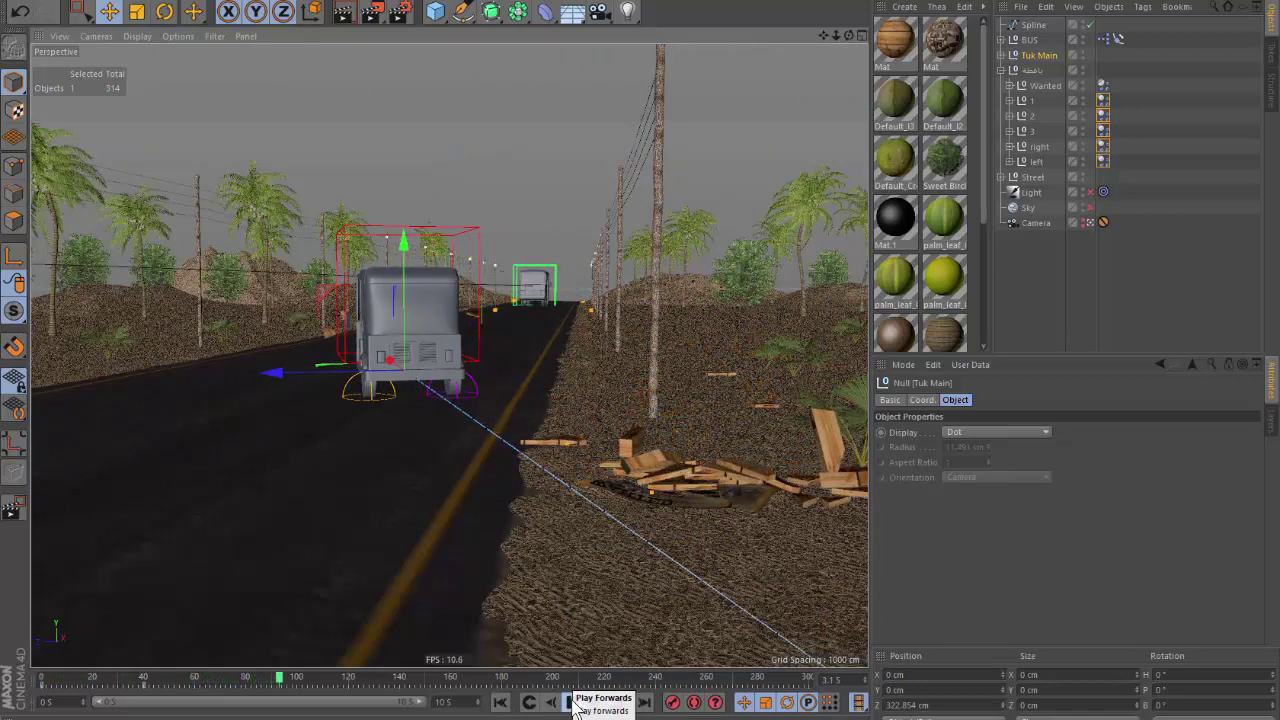
left_click(572, 703)
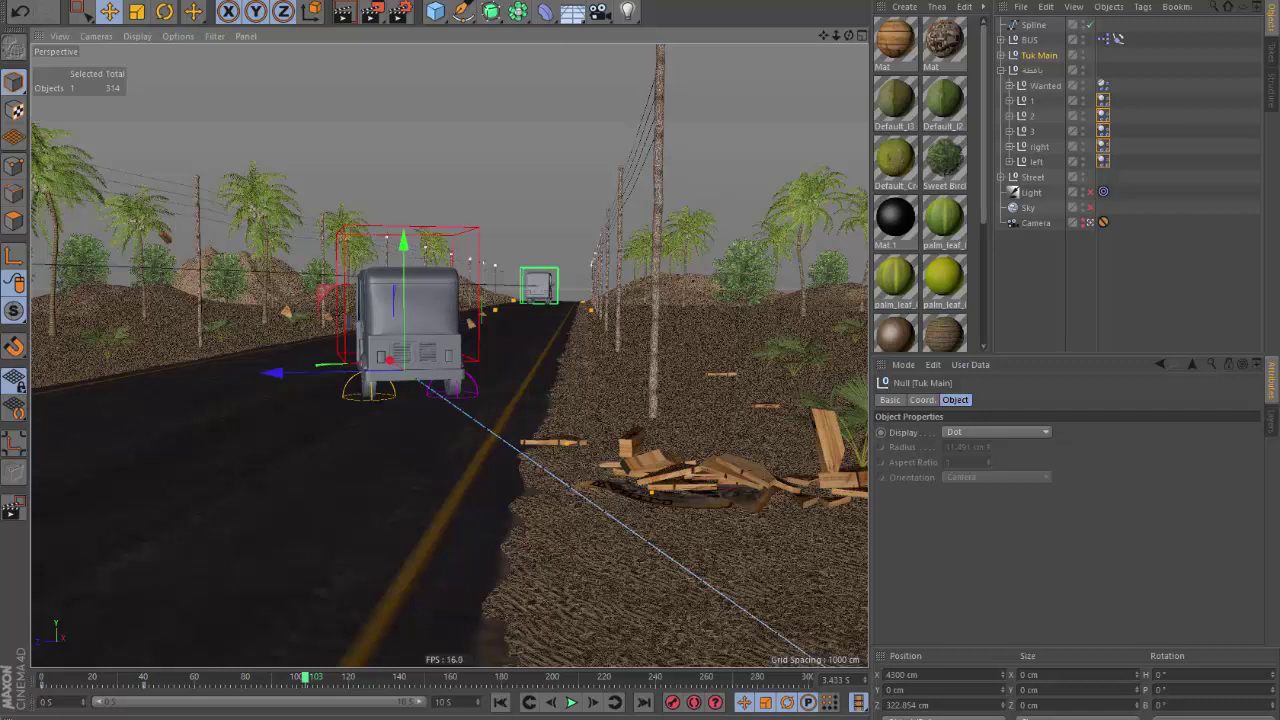
left_click(500, 703)
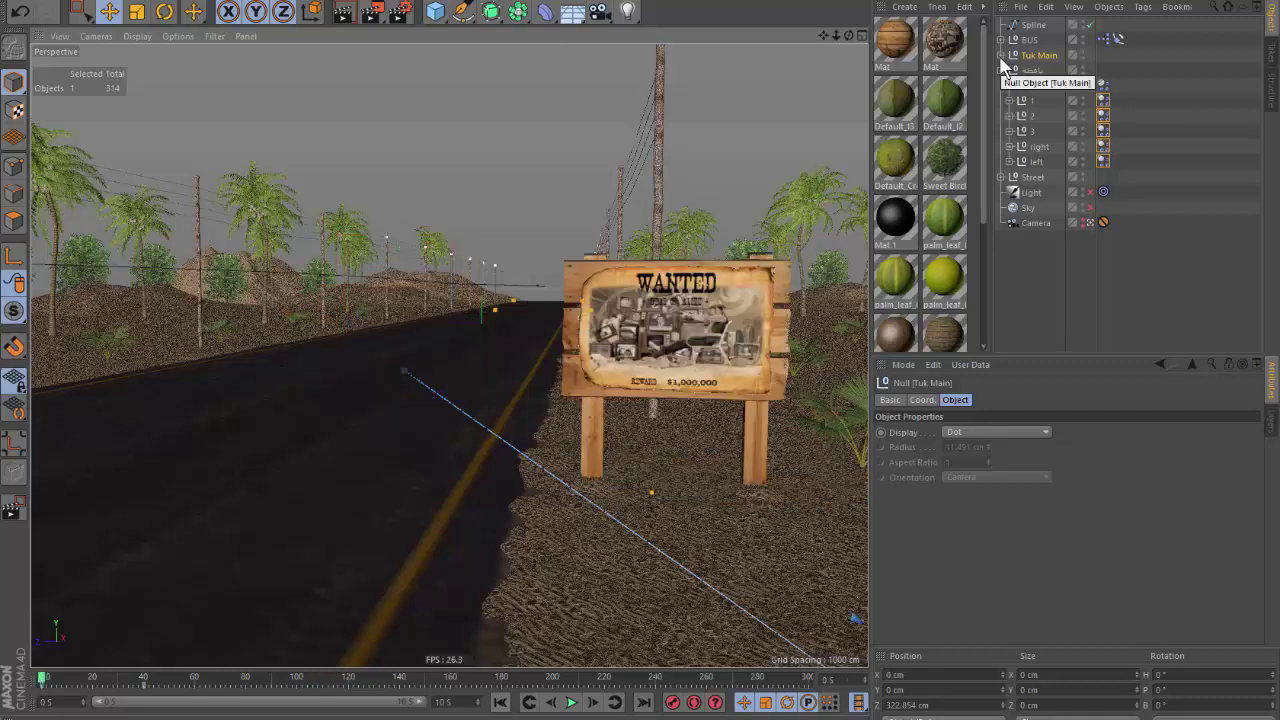
Step: Open Null.3's Dynamics Body tag, try 0% collision friction, and replay the simulation
left_click(1001, 177)
scroll(1000, 176, "down", 3)
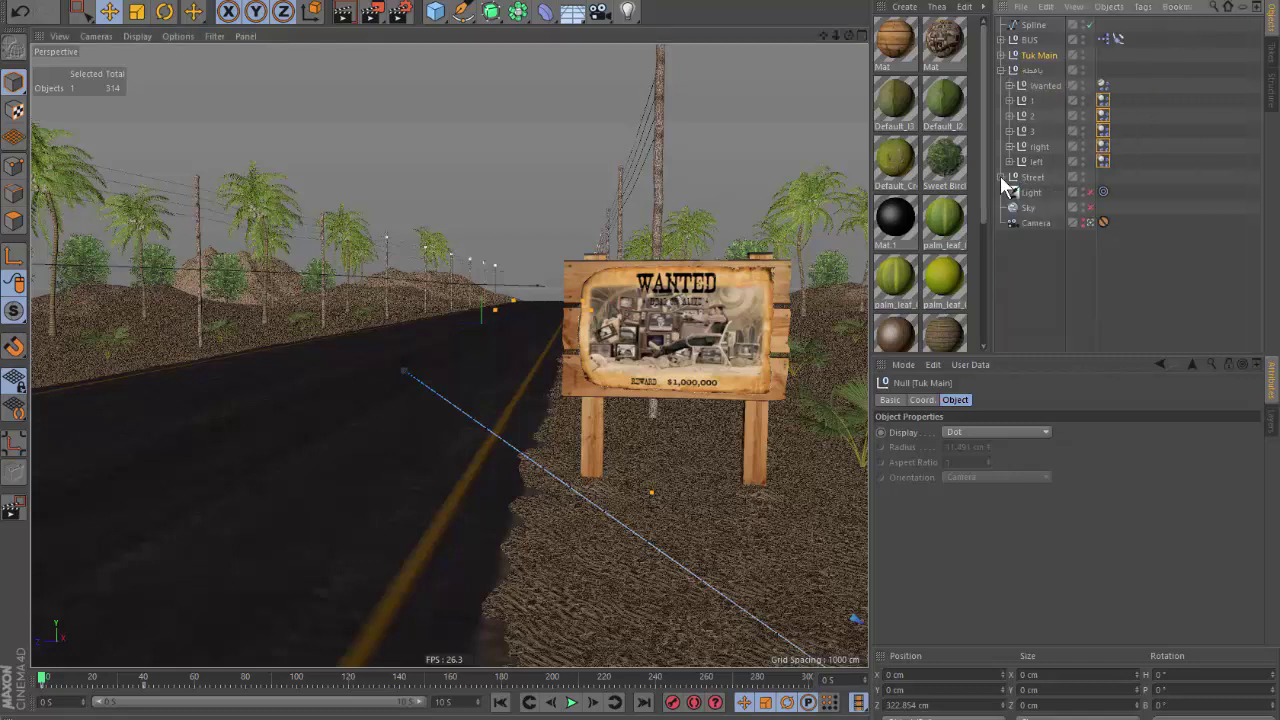
scroll(1020, 220, "down", 3)
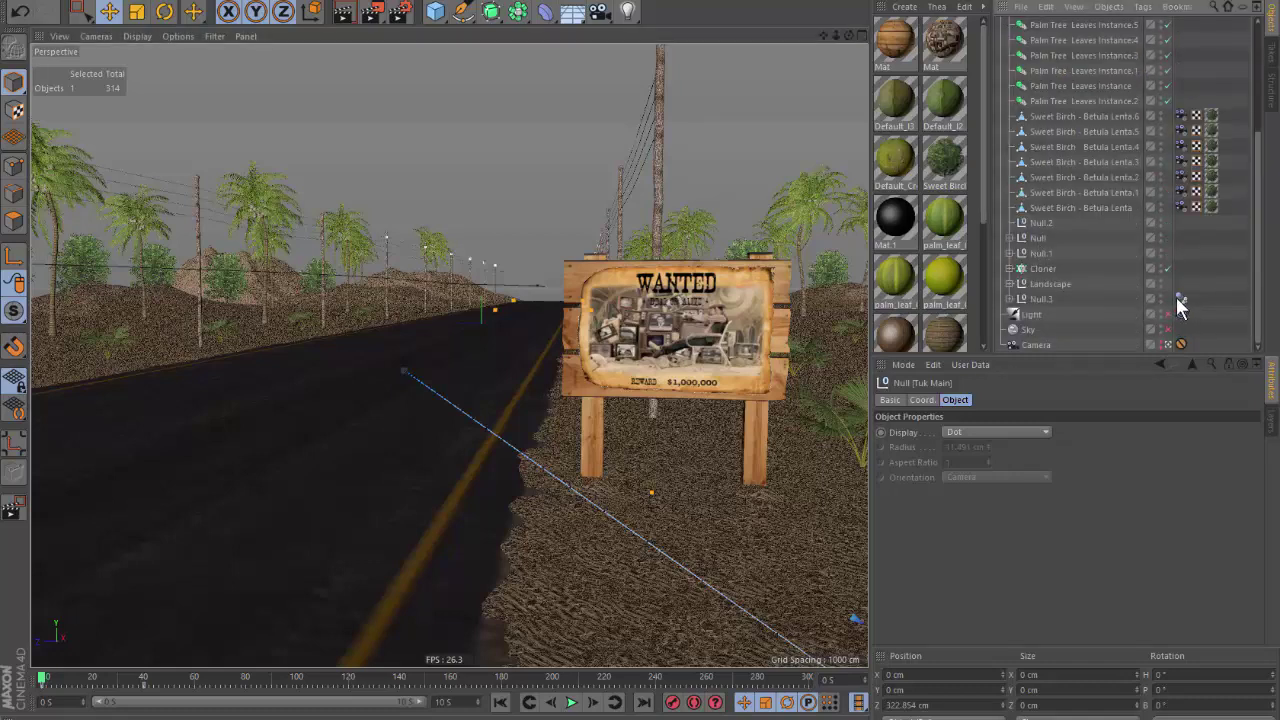
left_click(1180, 298)
left_click_drag(1025, 560, 1025, 620)
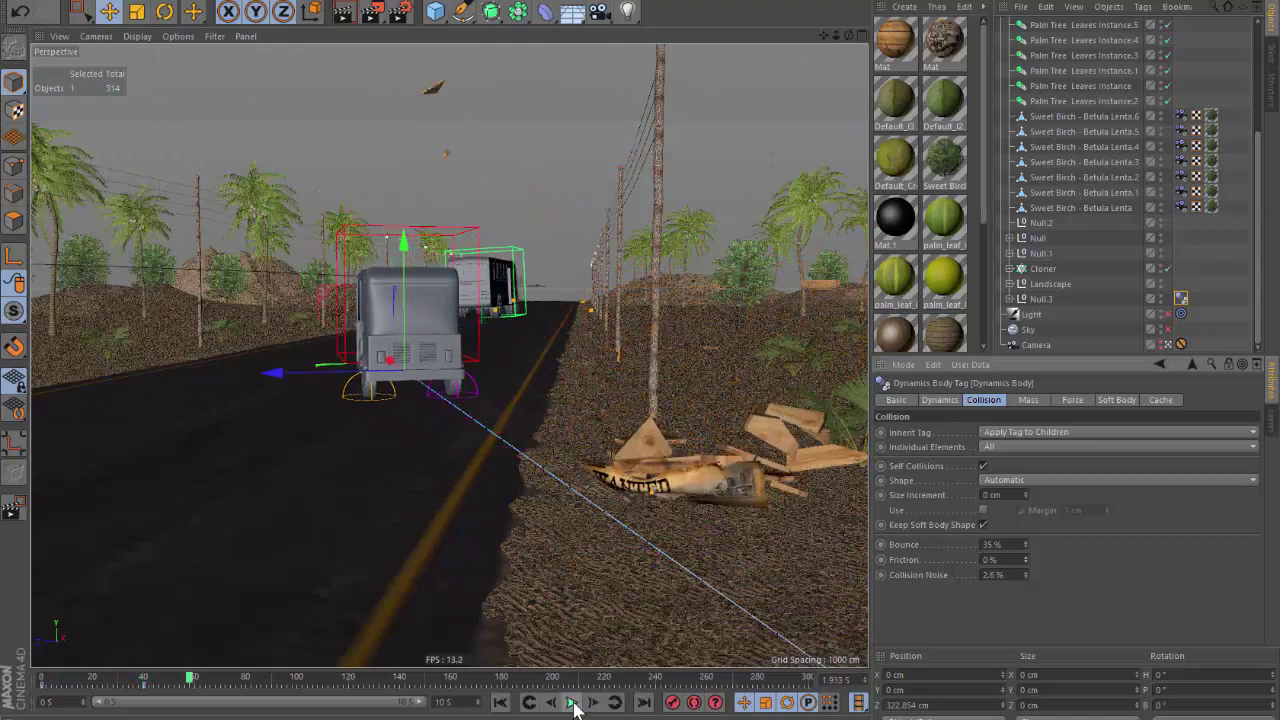
left_click(500, 703)
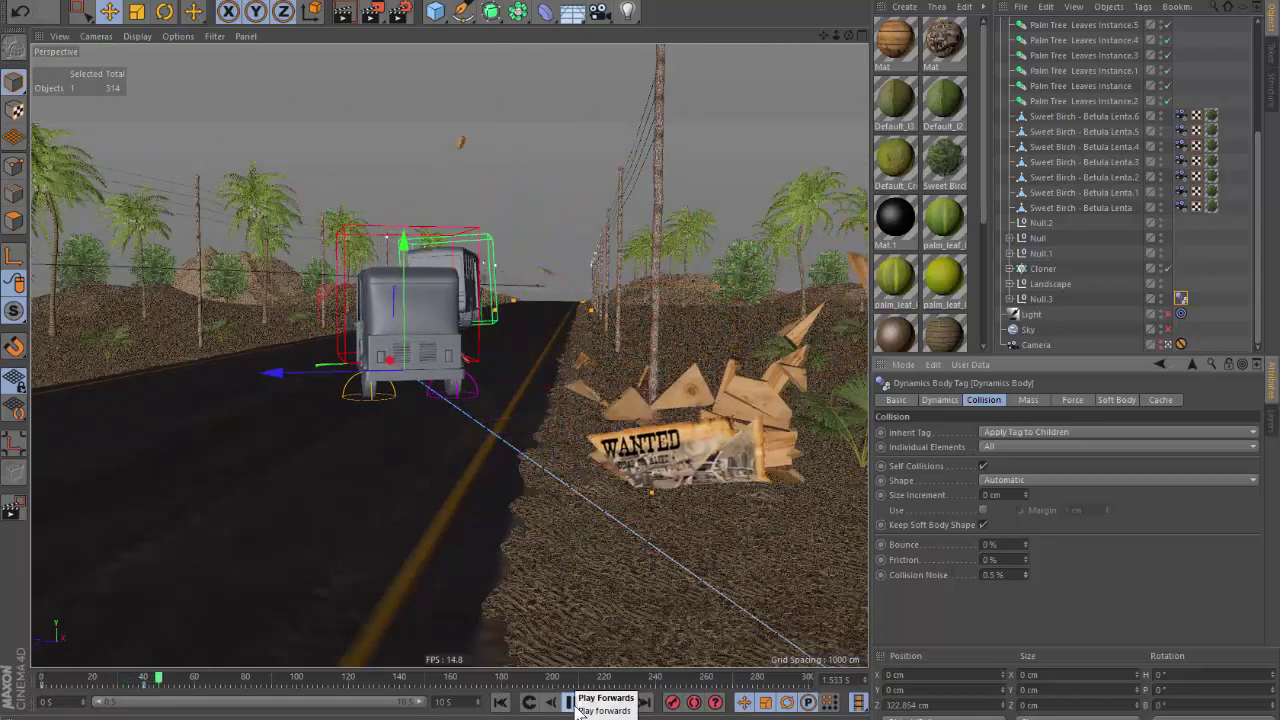
left_click(570, 702)
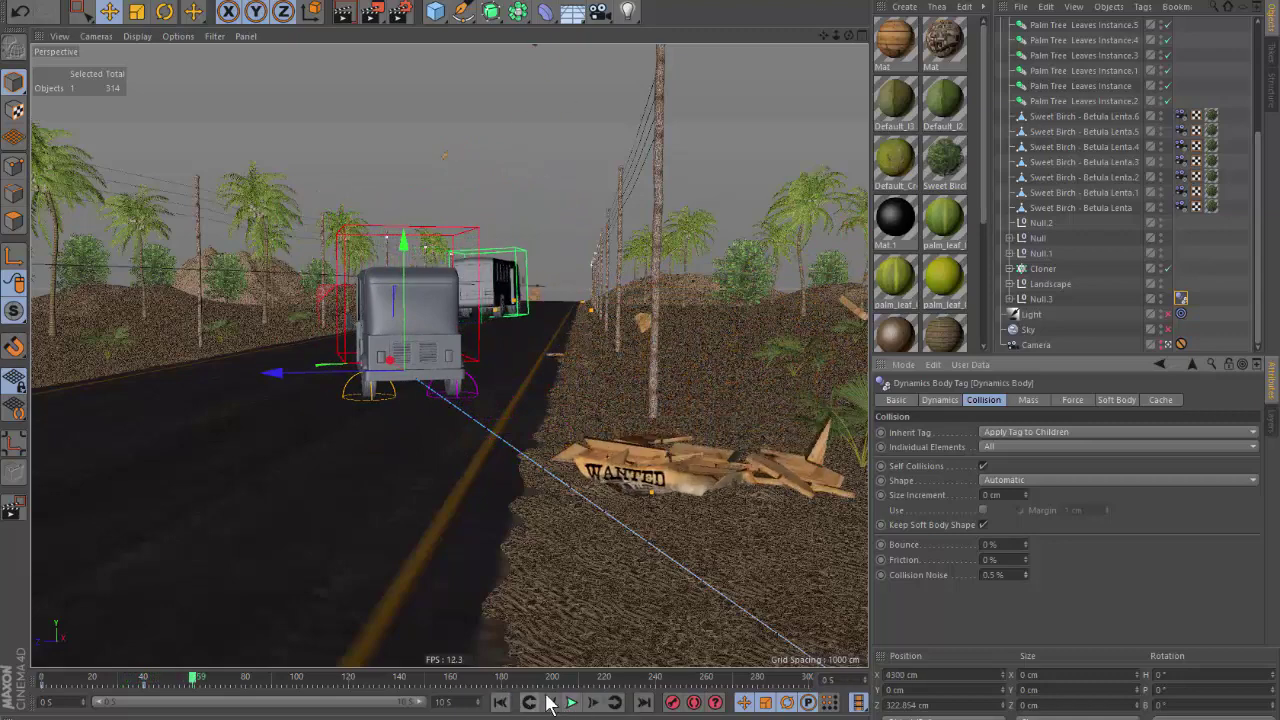
left_click(570, 702)
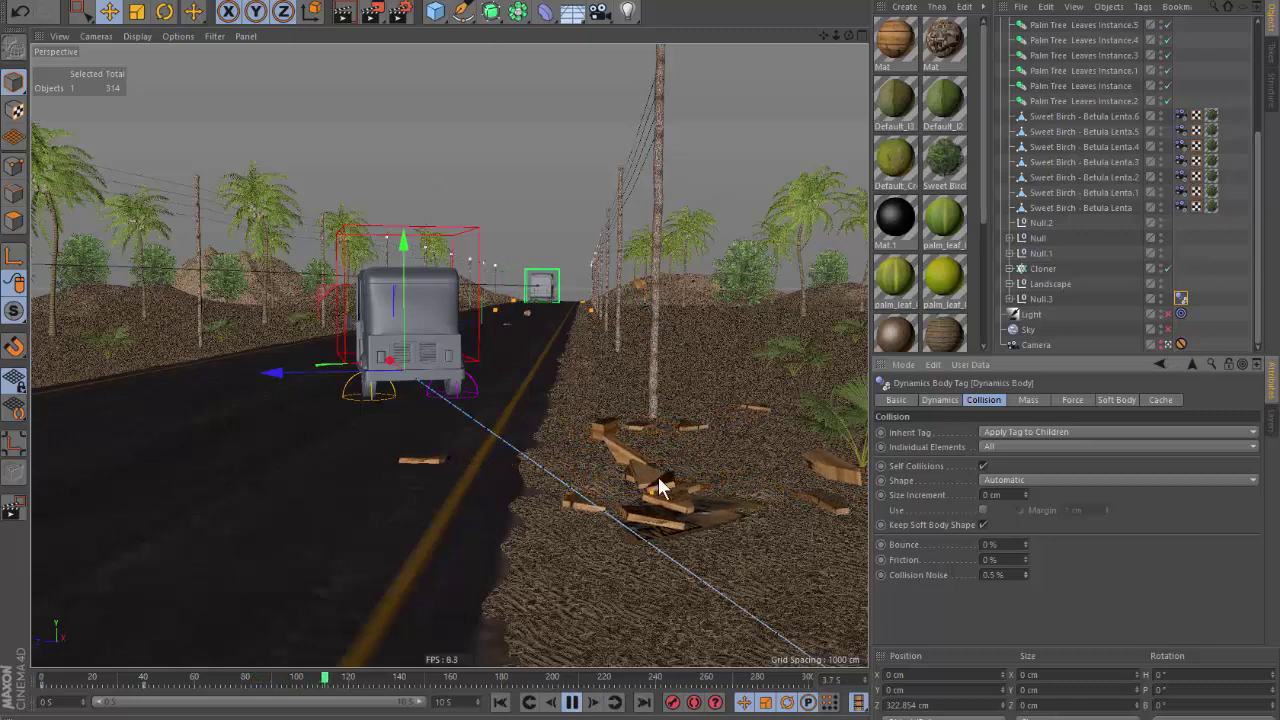
Step: Raise the sign's collision friction to 350% and rewind with the sign intact
mouse_move(1025, 559)
left_mouse_down()
mouse_move(1100, 559)
mouse_move(980, 557)
left_mouse_up()
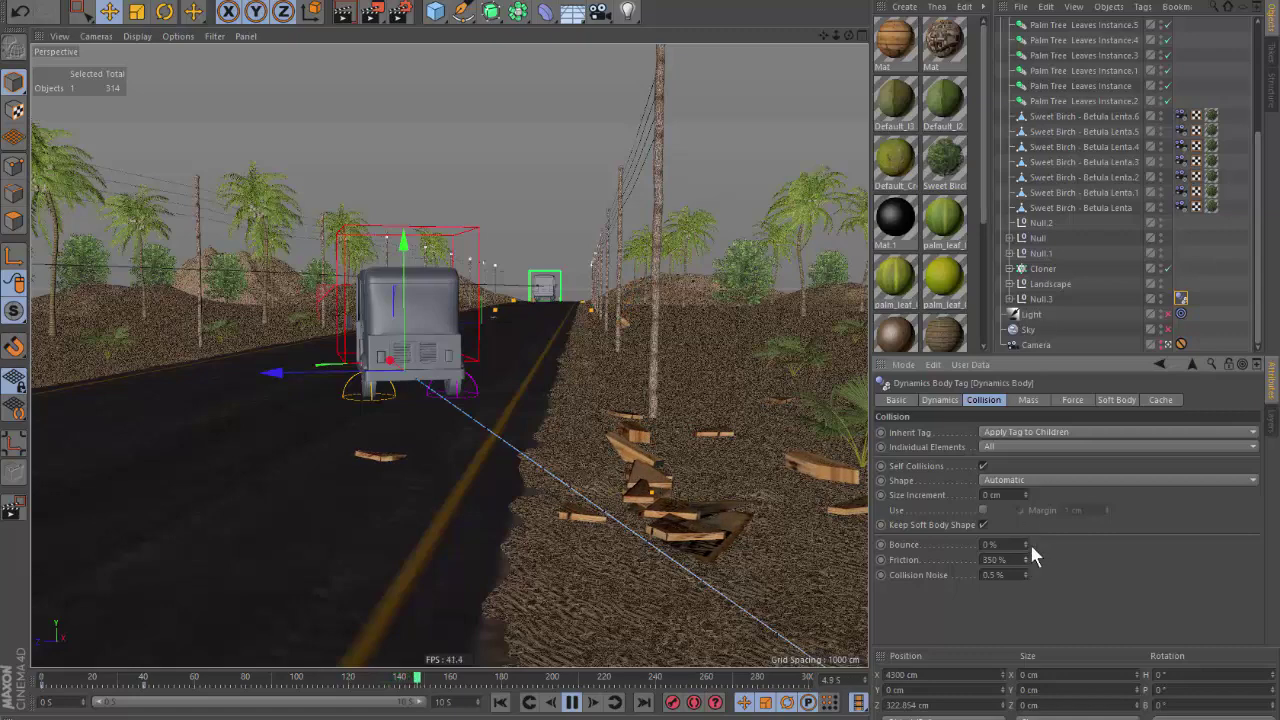
left_click(502, 708)
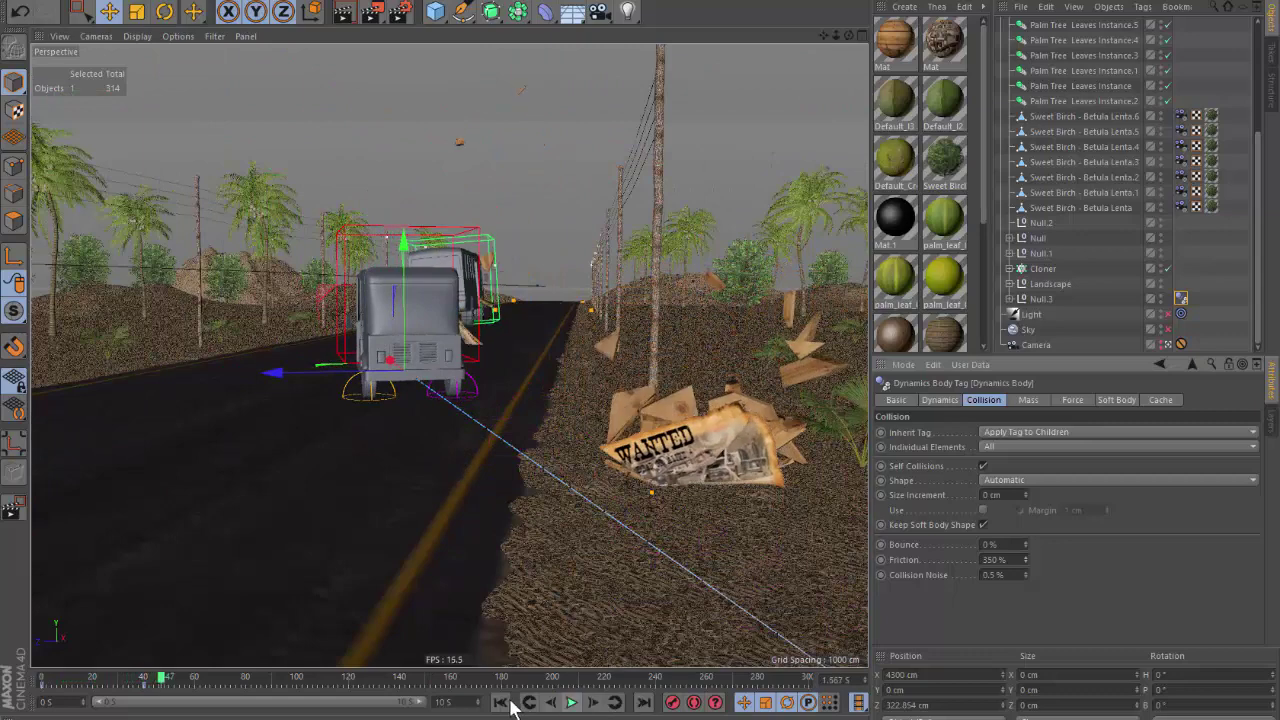
left_click(572, 704)
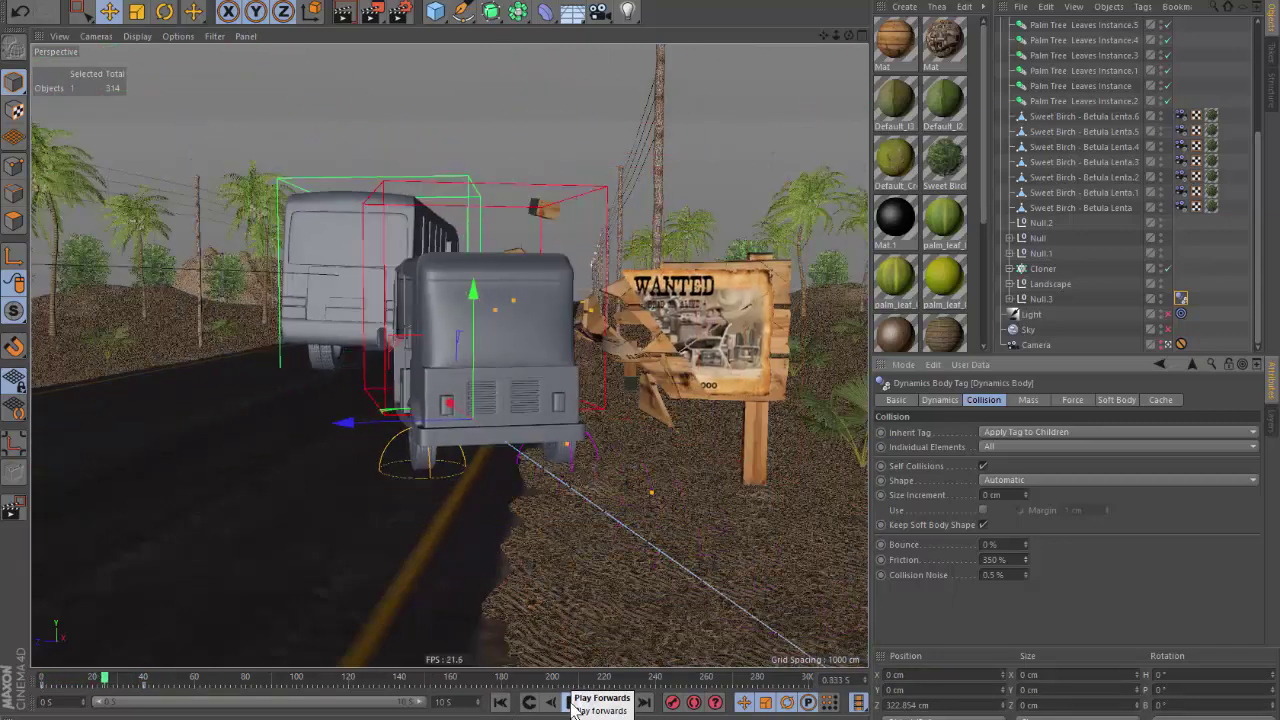
left_click(503, 705)
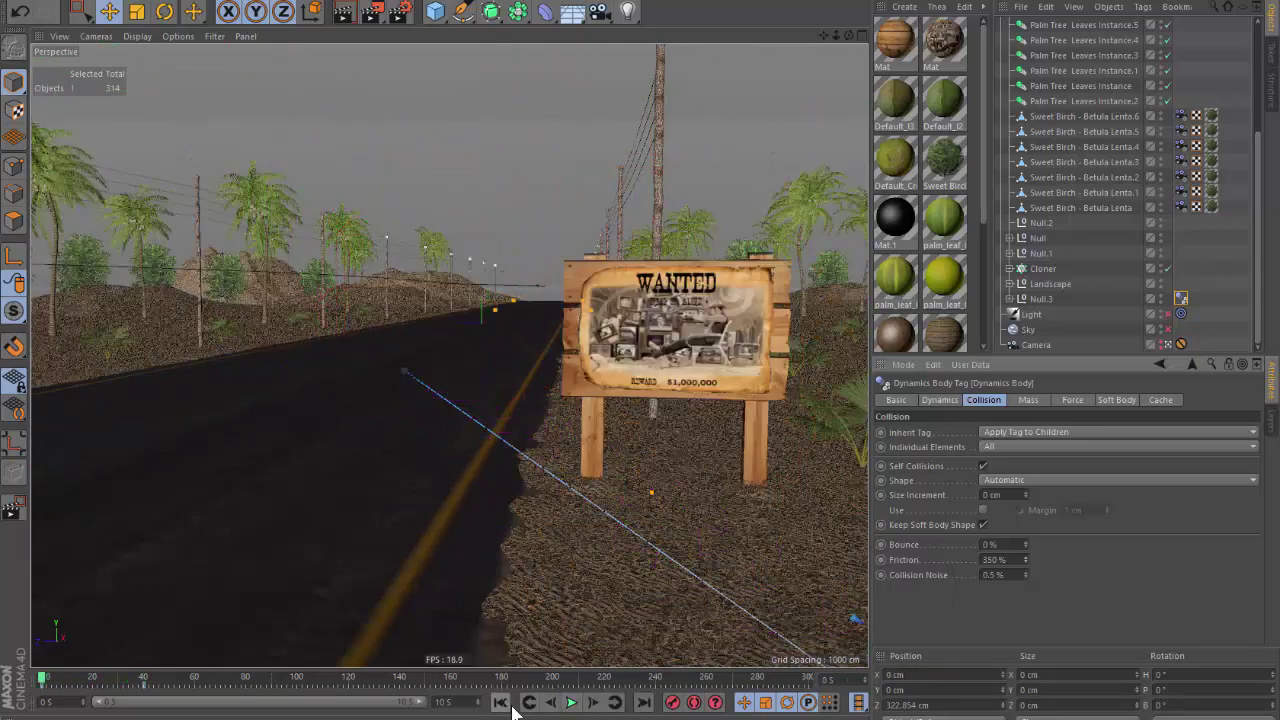
scroll(1038, 216, "up", 4)
Step: Shift Tuk Main sideways along Z to about -402 cm in Top view and replay
left_click(1030, 56)
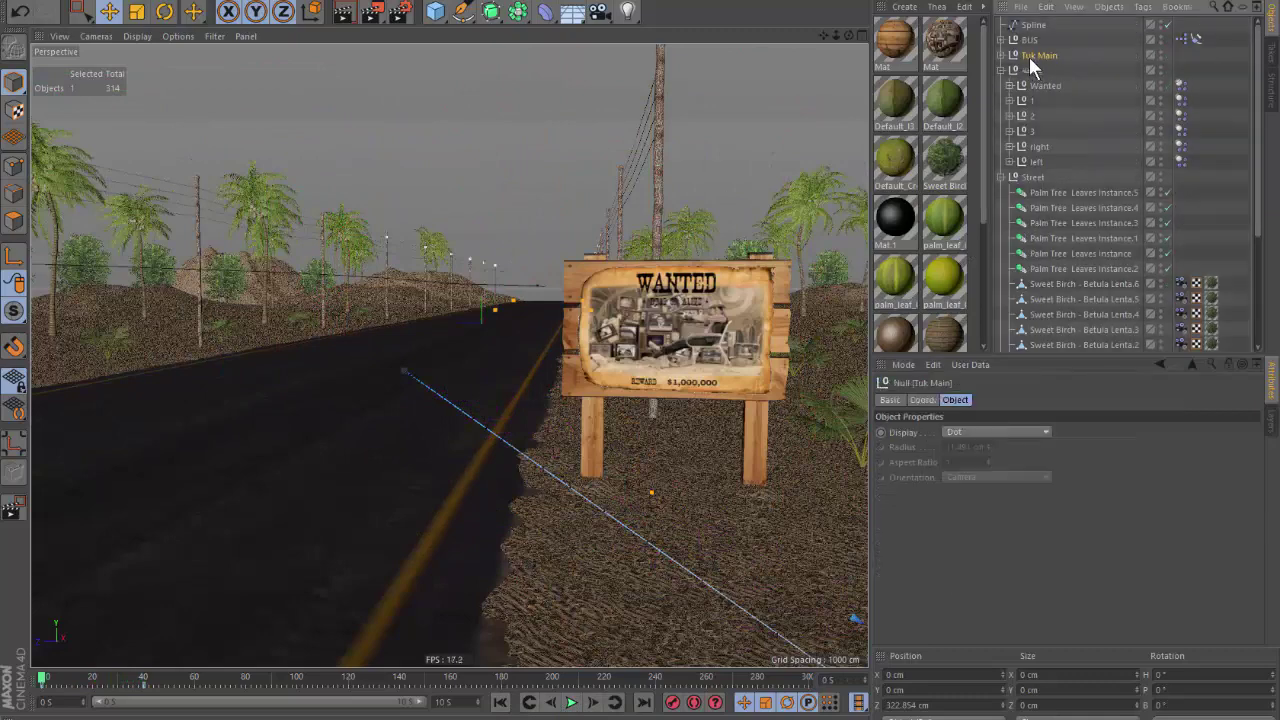
key("F2")
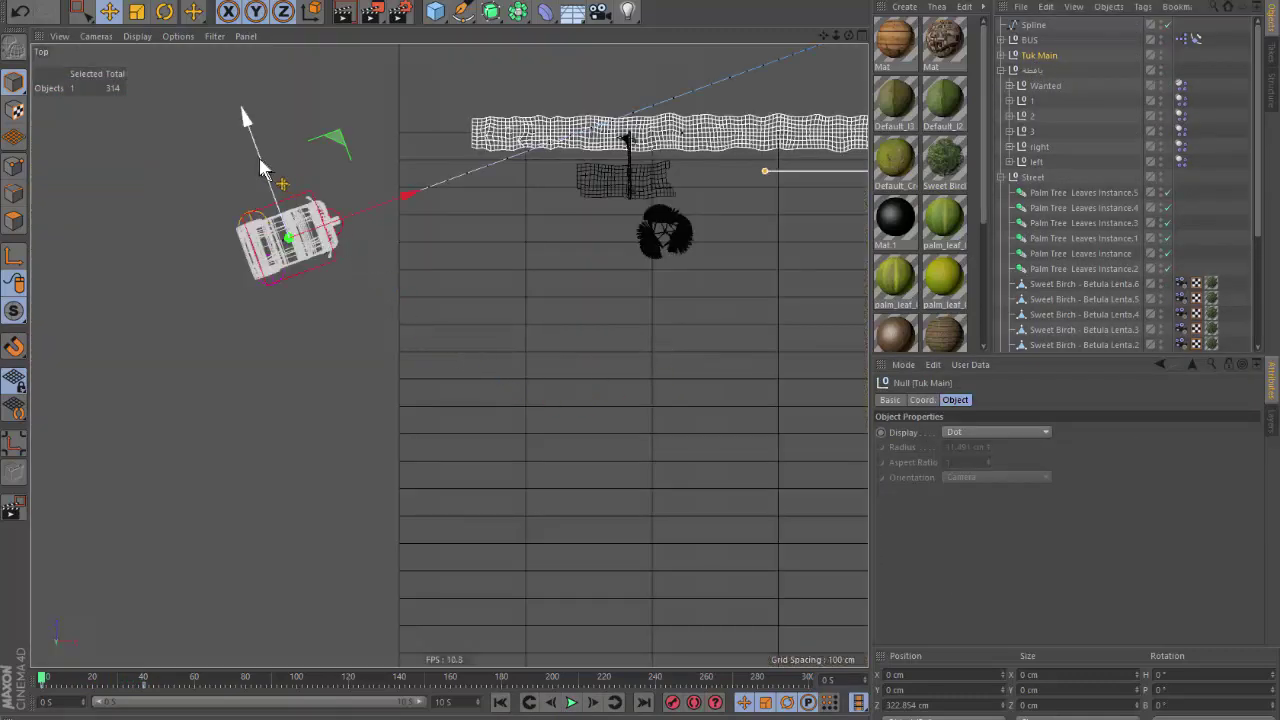
left_click_drag(265, 172, 287, 243)
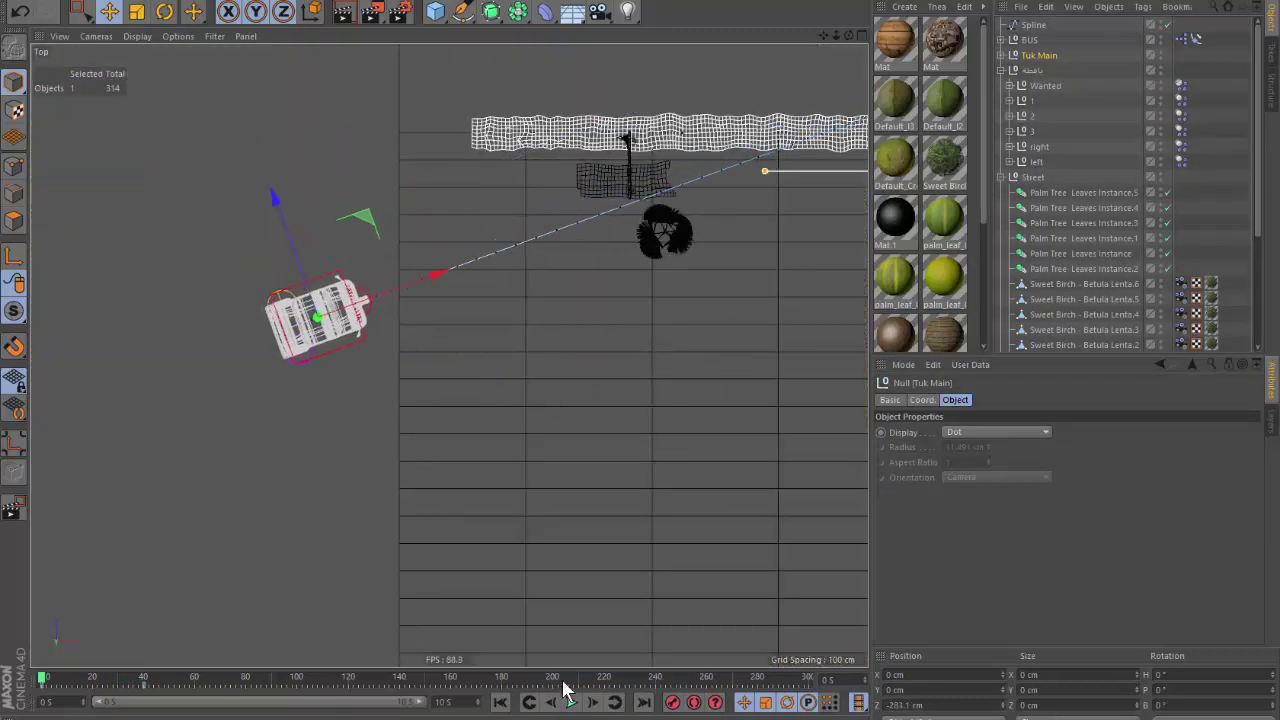
left_click(572, 703)
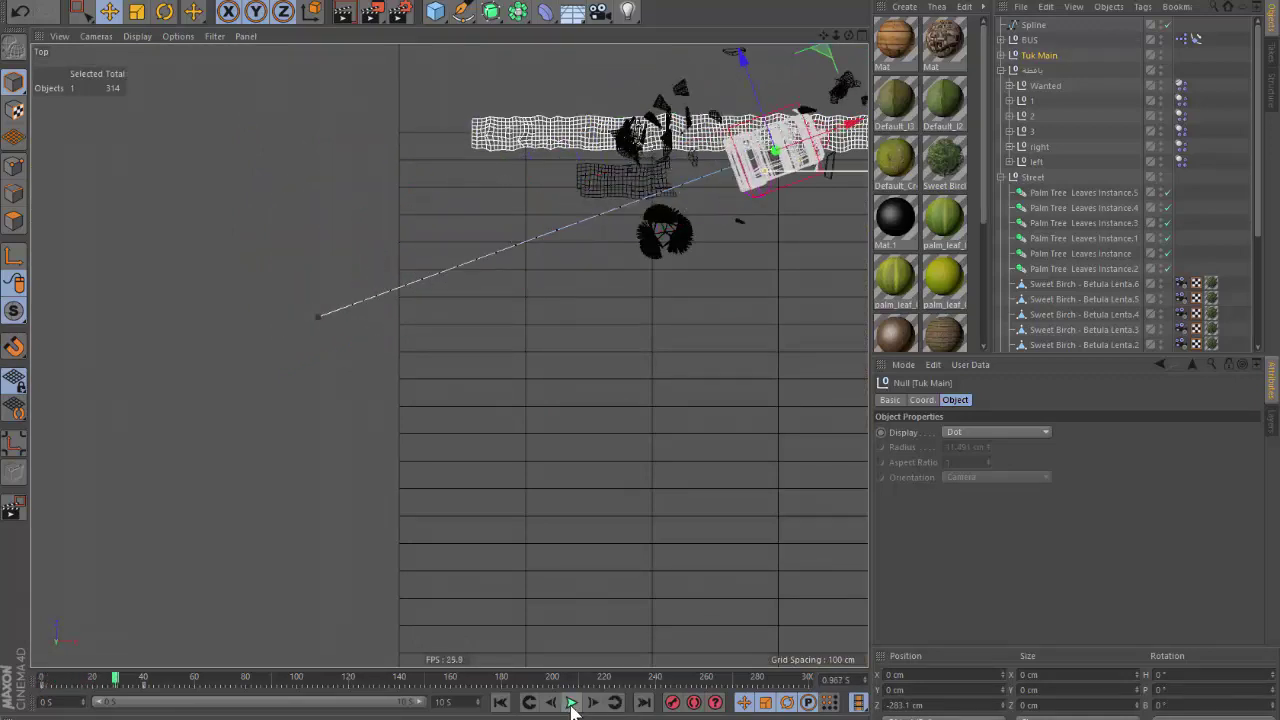
left_click(500, 703)
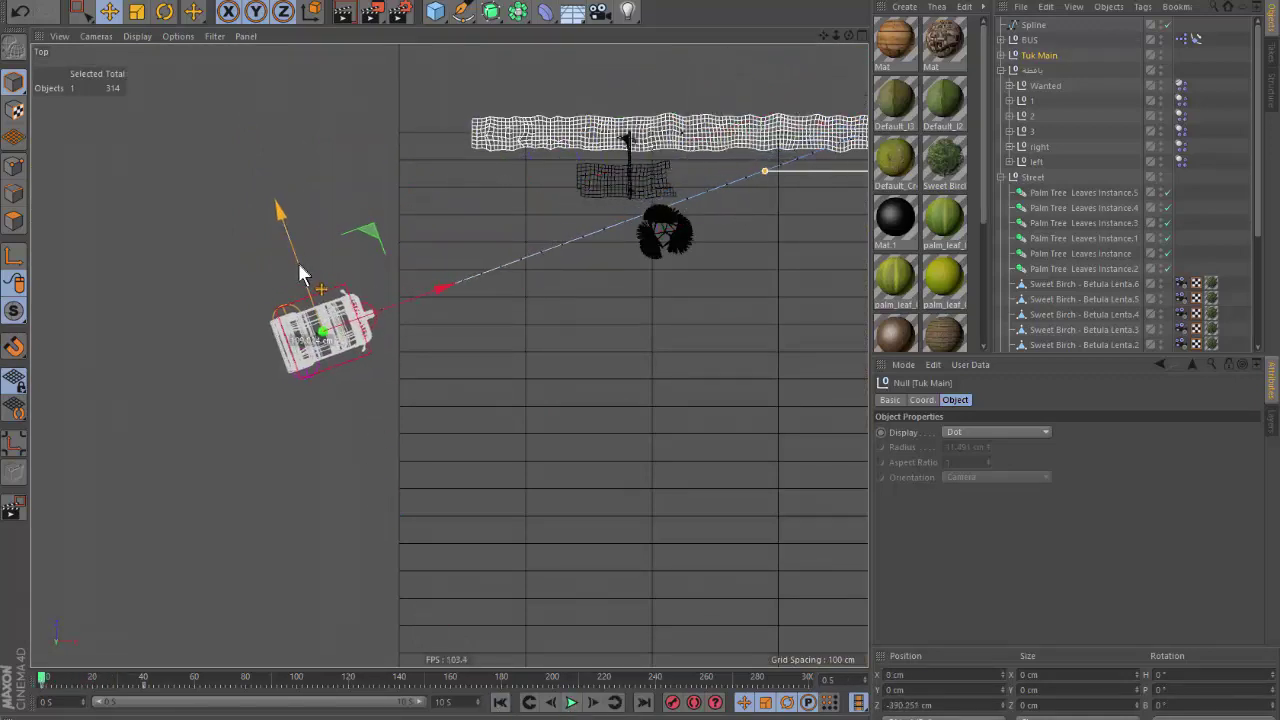
left_click(572, 703)
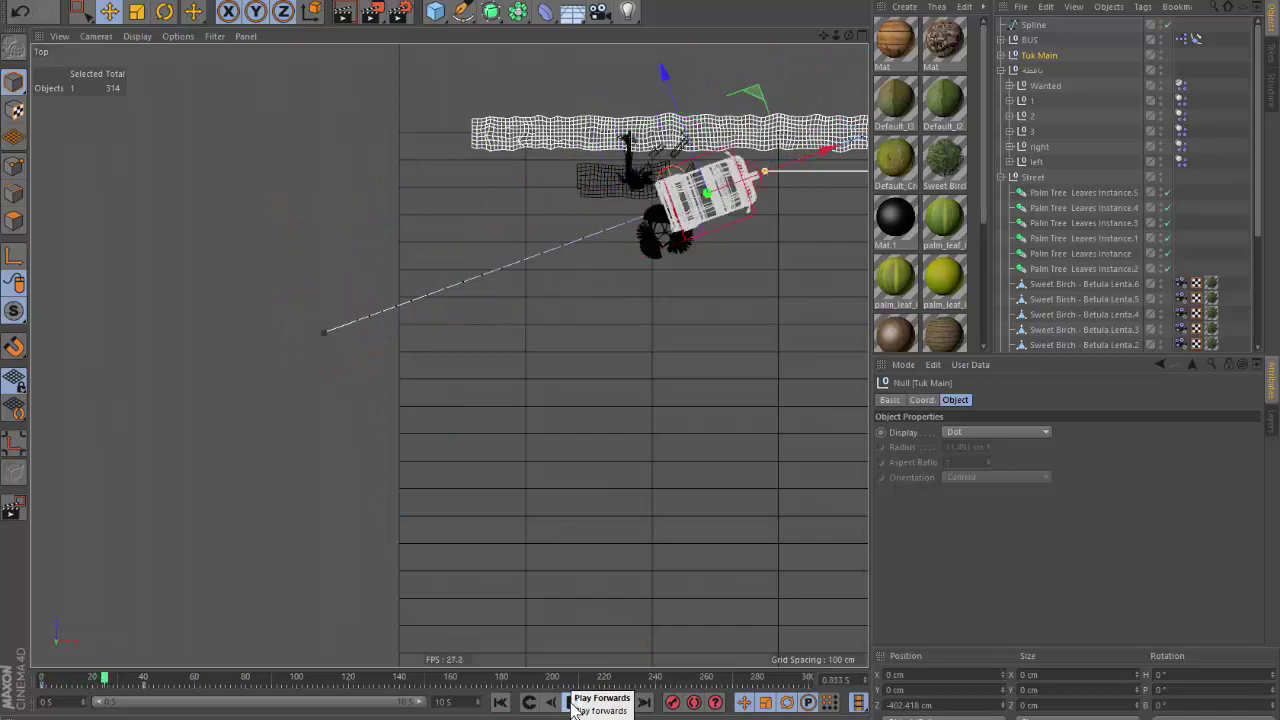
left_click(508, 703)
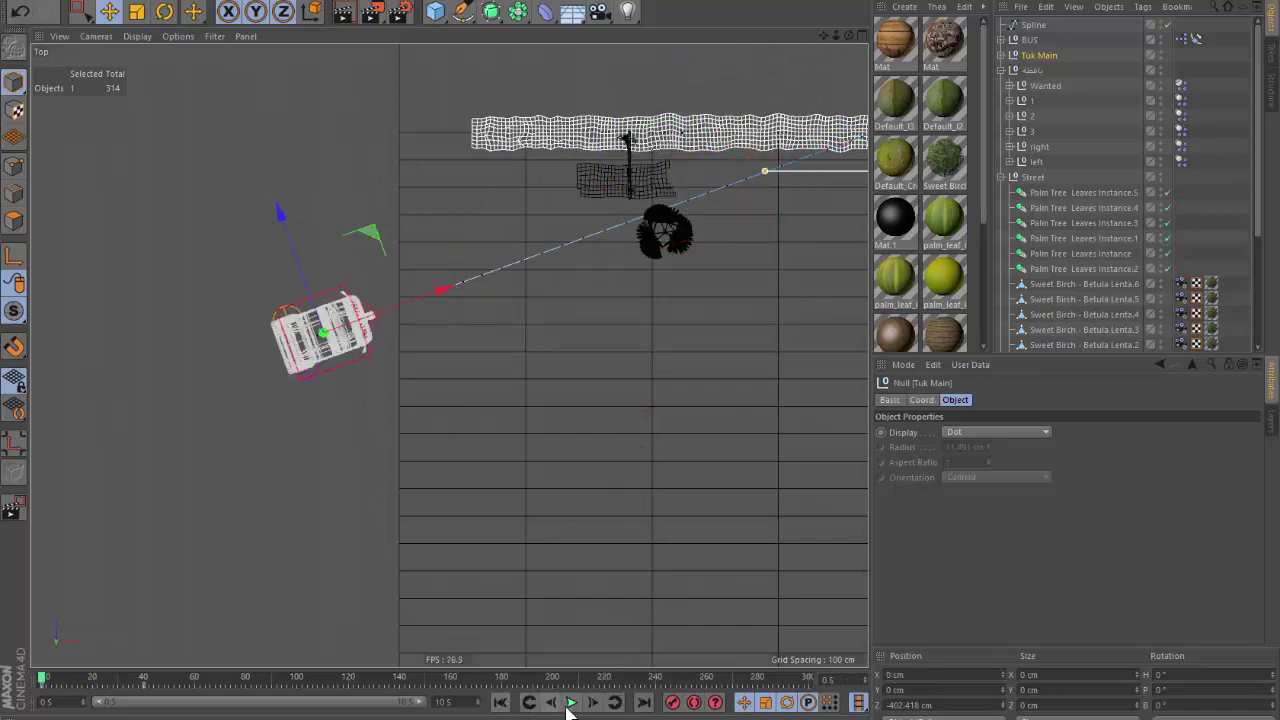
left_click(572, 703)
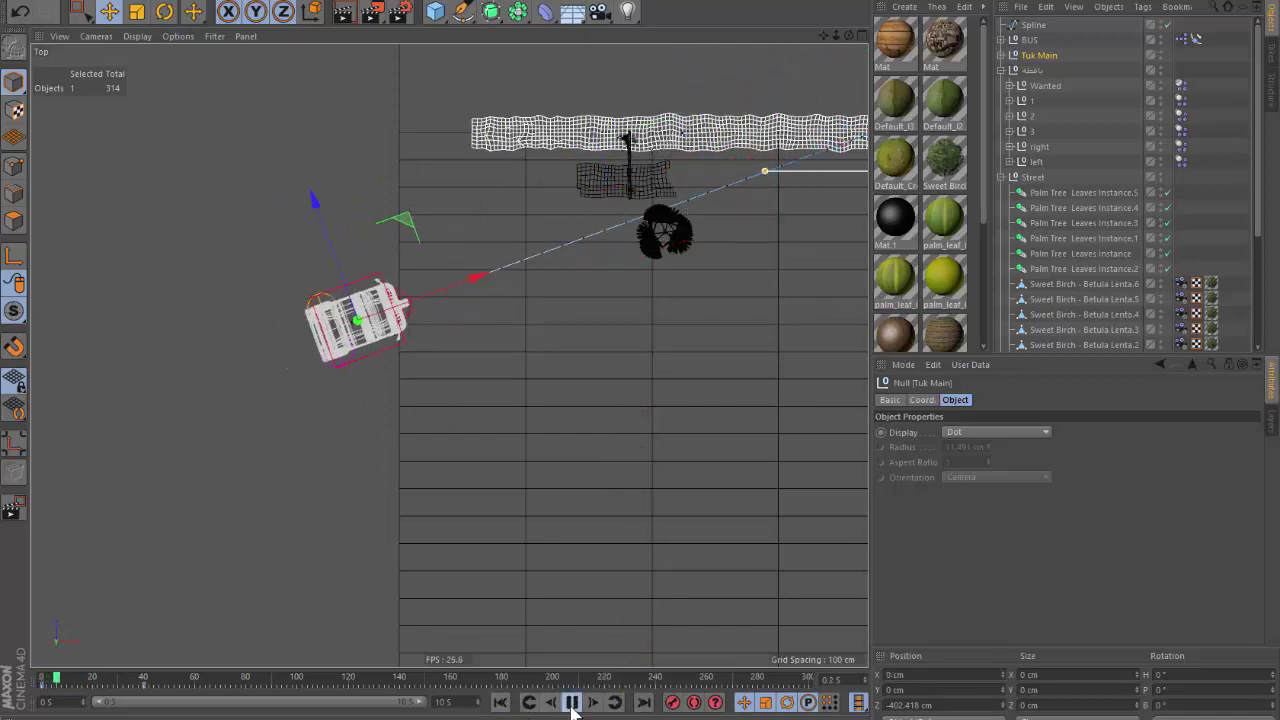
left_click(503, 704)
Step: Select the Palm Tree Leaves null near the sign and replay the crash in Perspective and Top views
left_click(675, 230)
scroll(1035, 197, "down", 5)
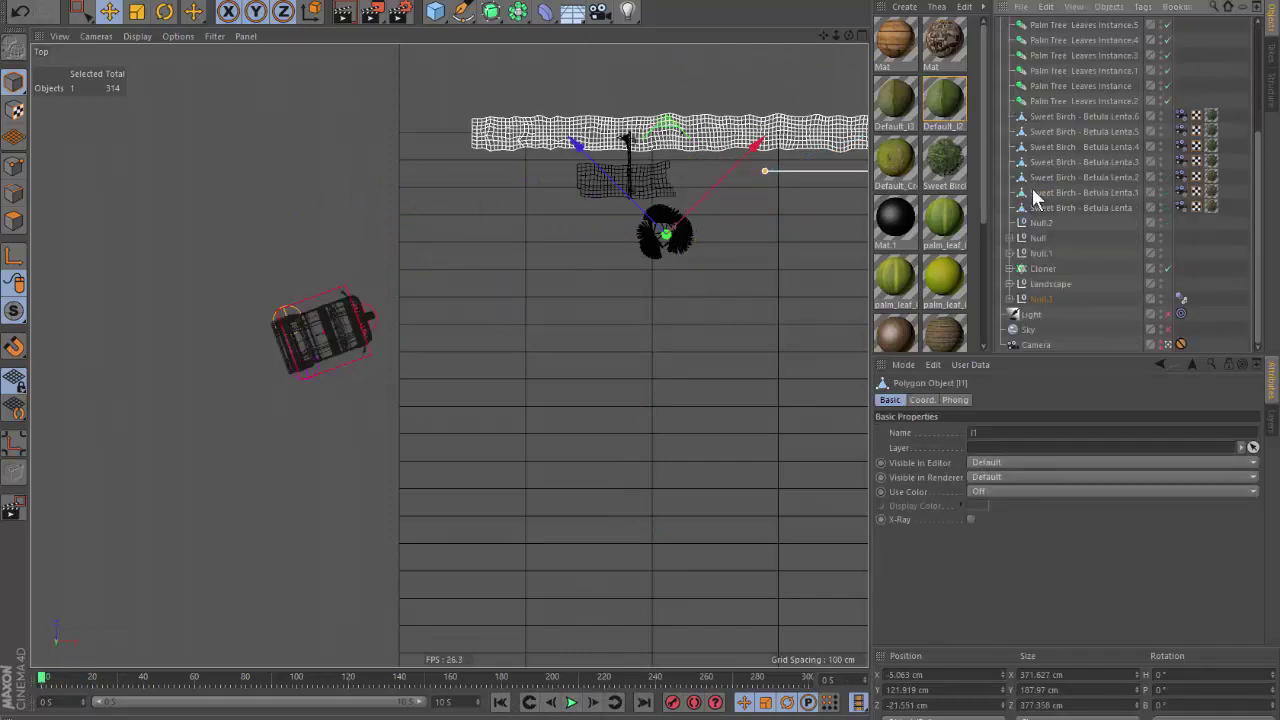
left_click(1009, 299)
scroll(1060, 287, "down", 4)
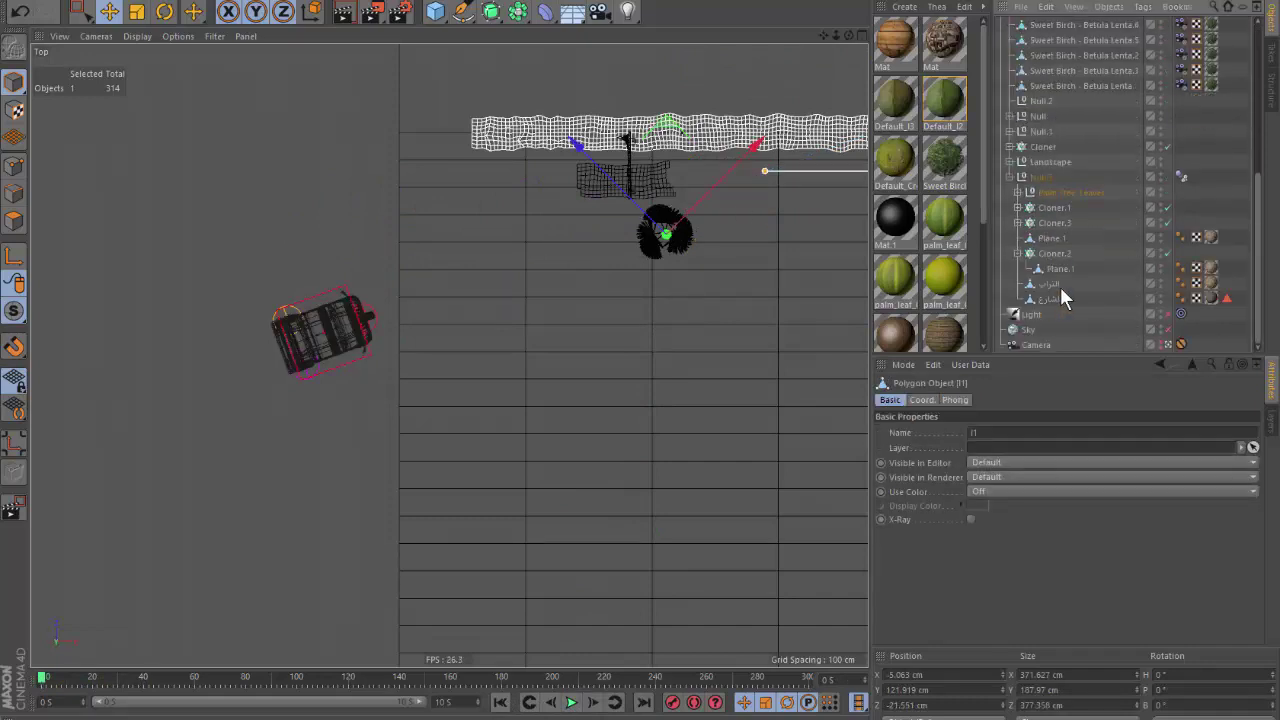
left_click(1068, 192)
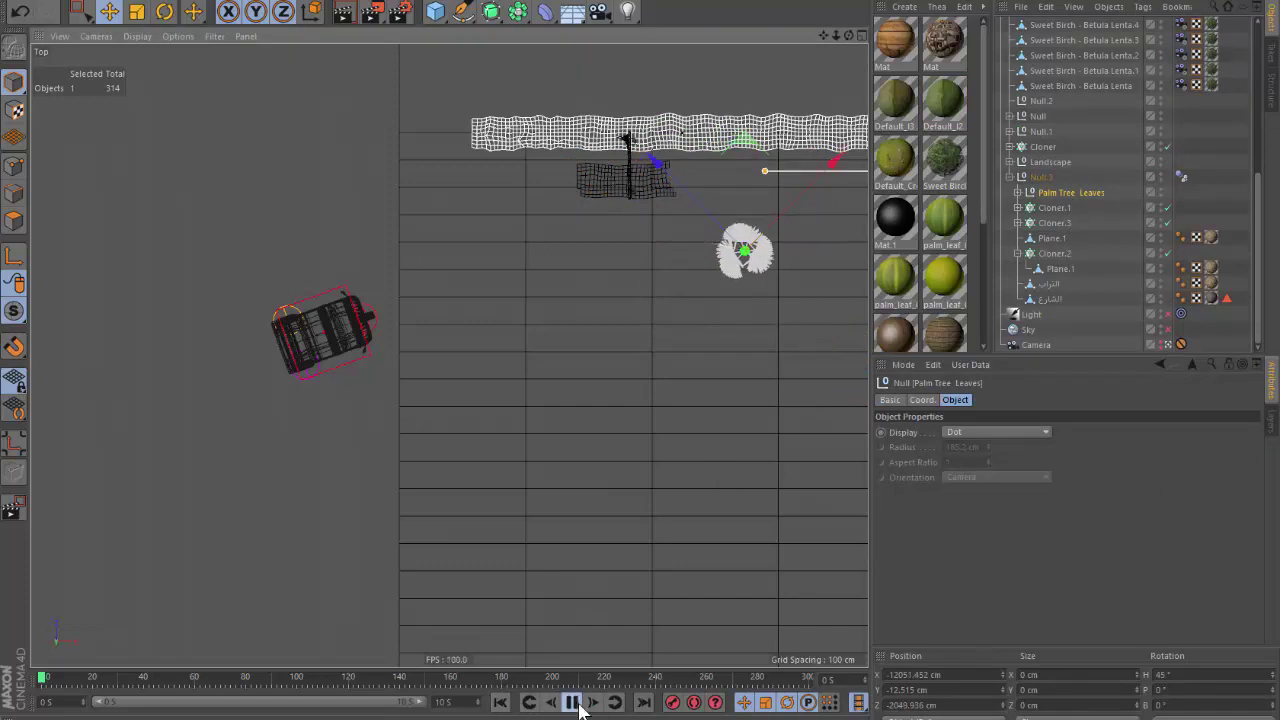
key("F1")
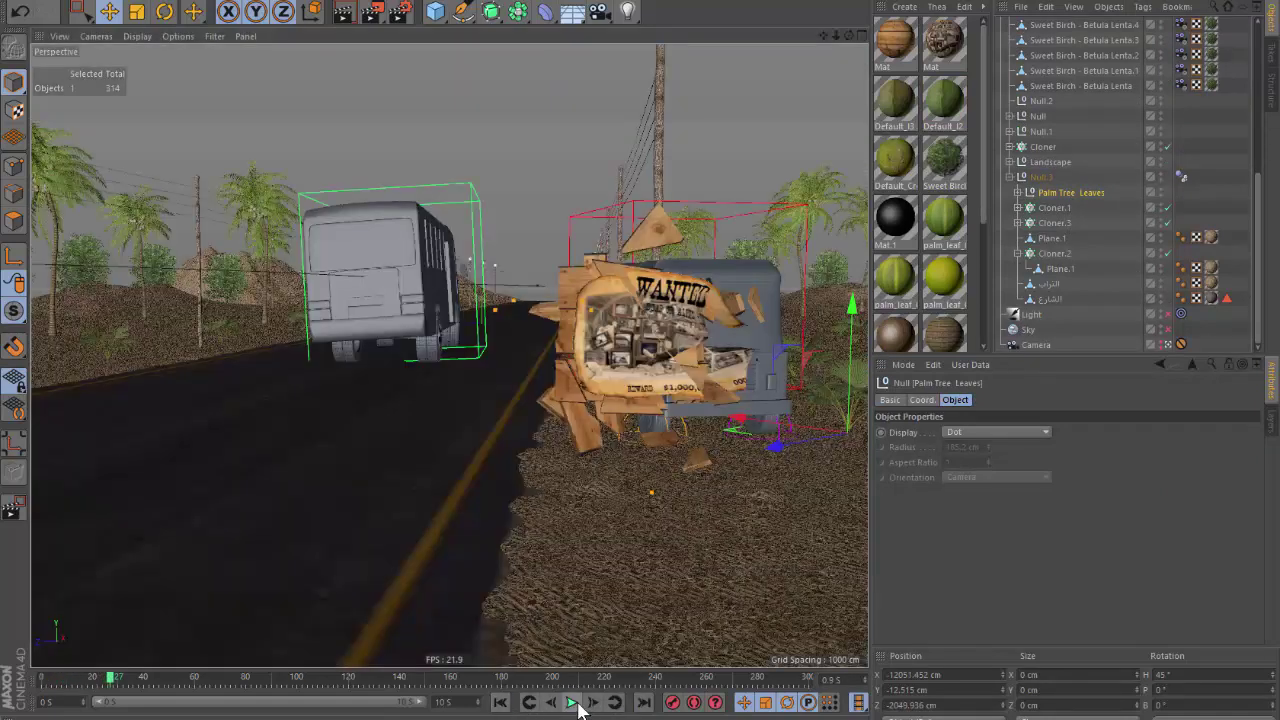
left_click(571, 705)
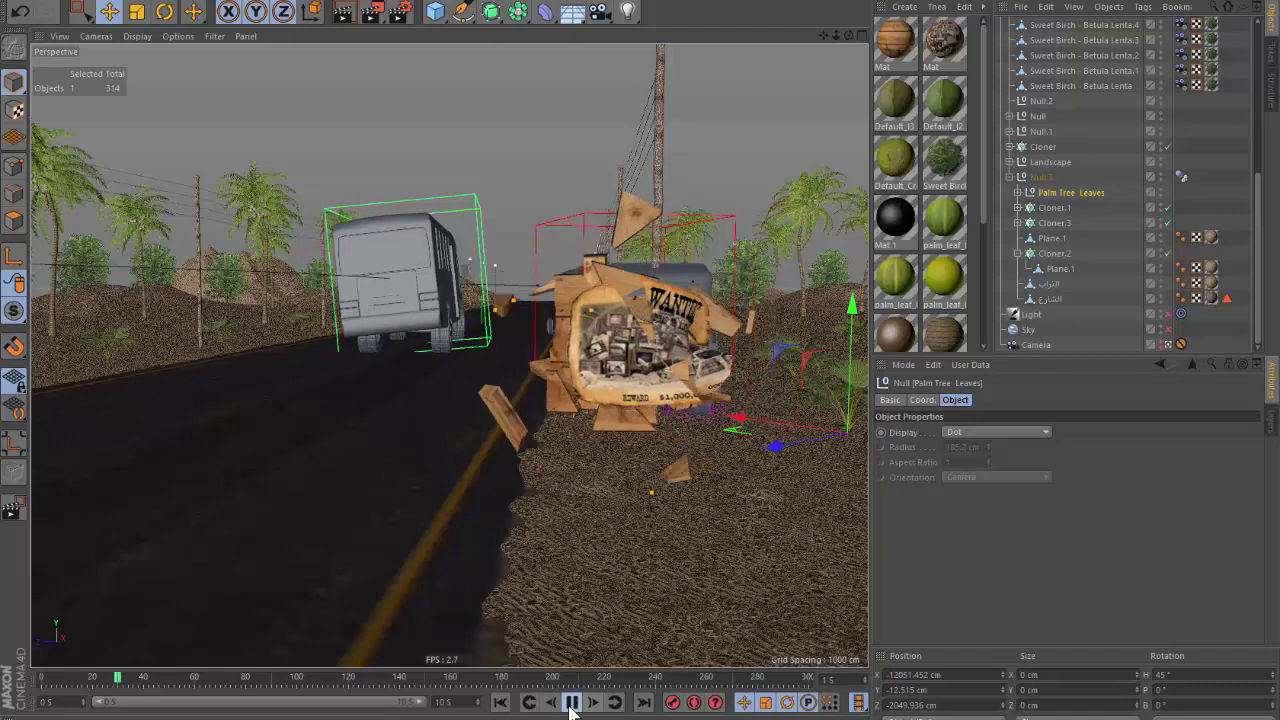
left_click(500, 702)
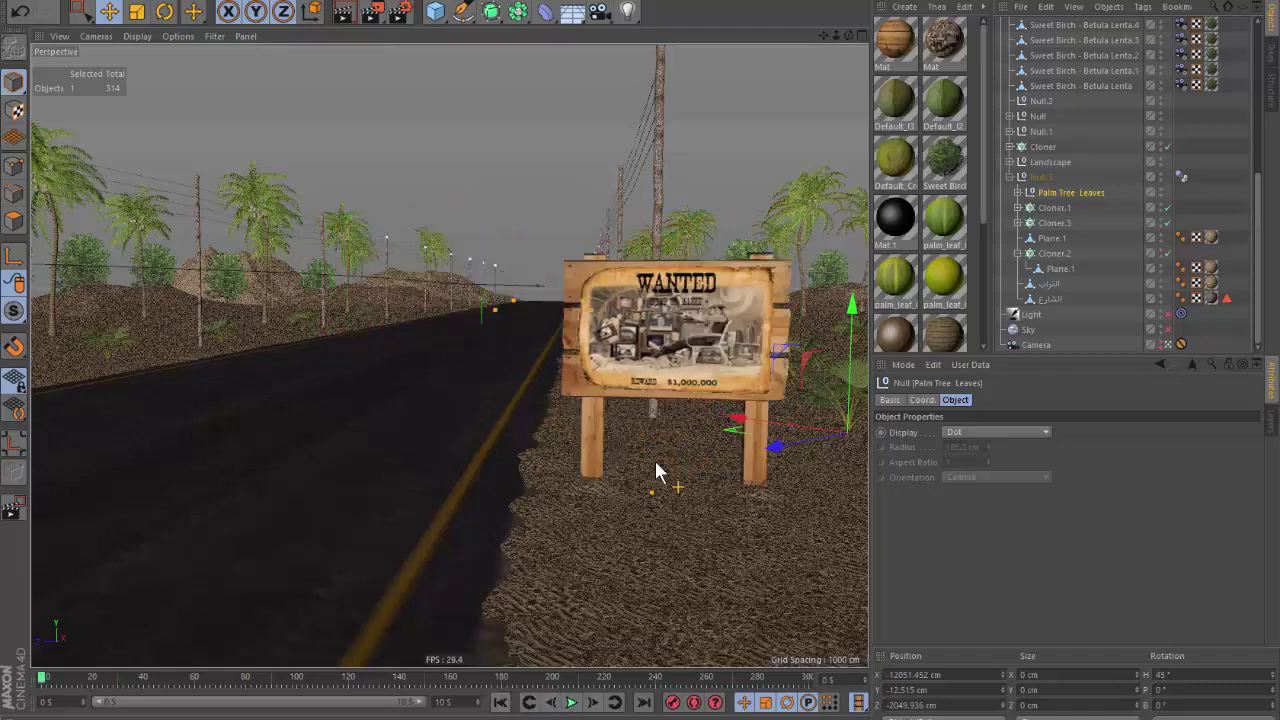
key("F2")
left_click(571, 703)
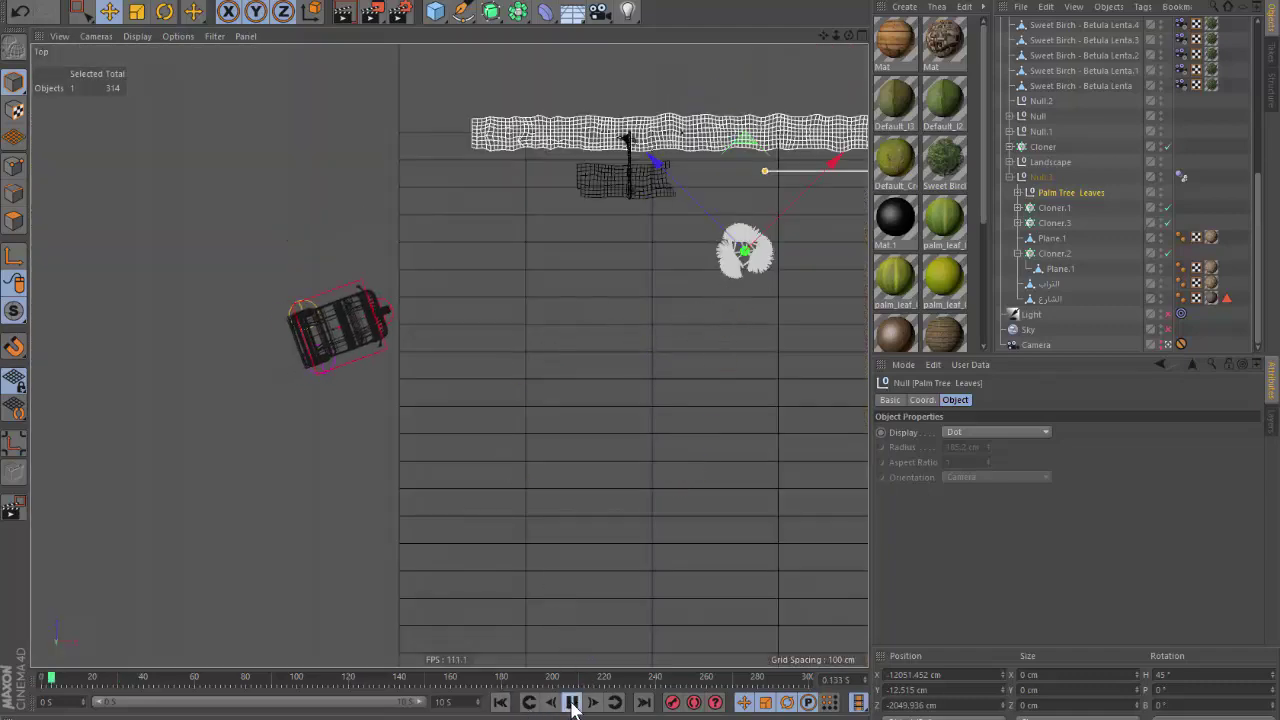
scroll(1030, 106, "up", 5)
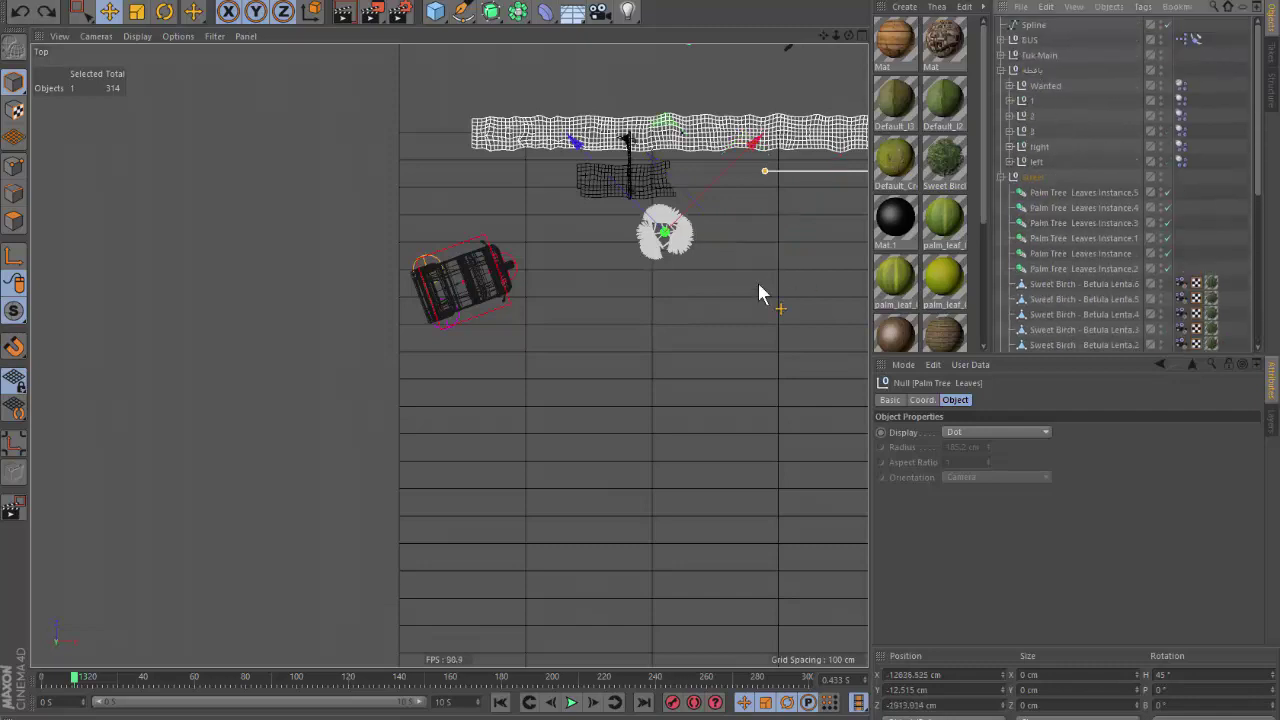
Step: Nudge a key point on Tuk Main's path toward the sign, replay the crash, and collapse Street
left_click(1036, 57)
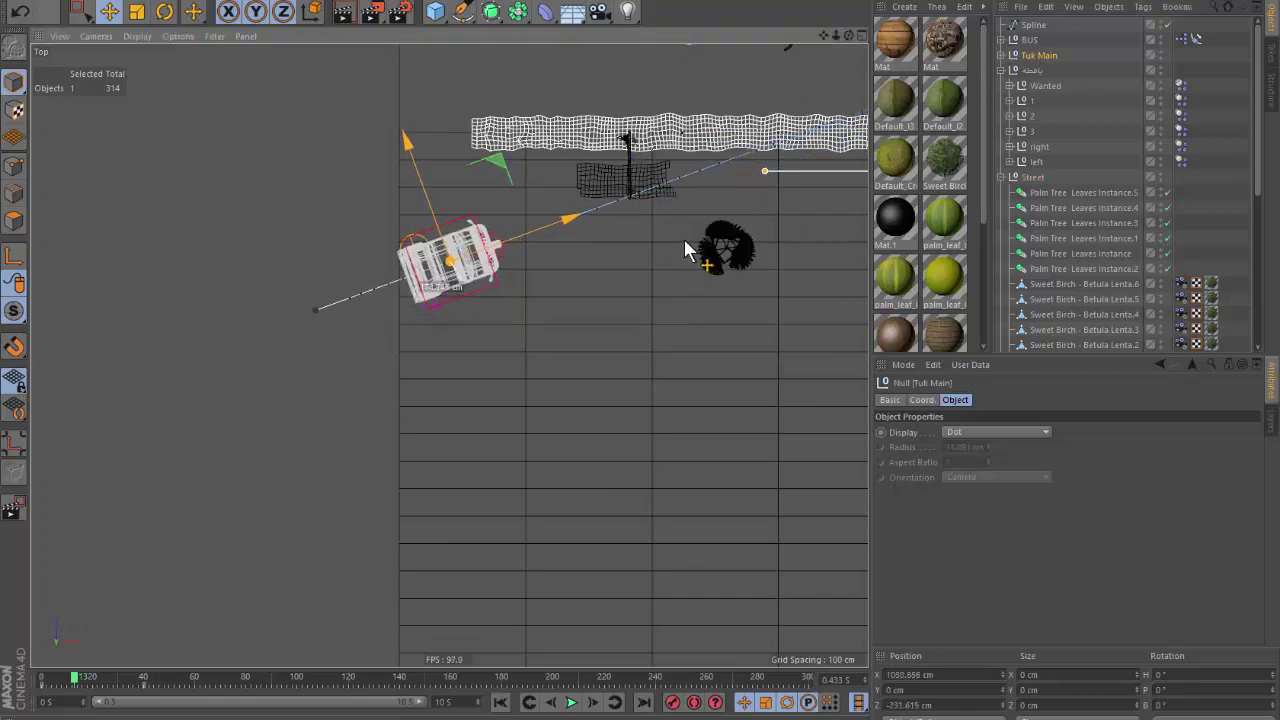
left_click(572, 703)
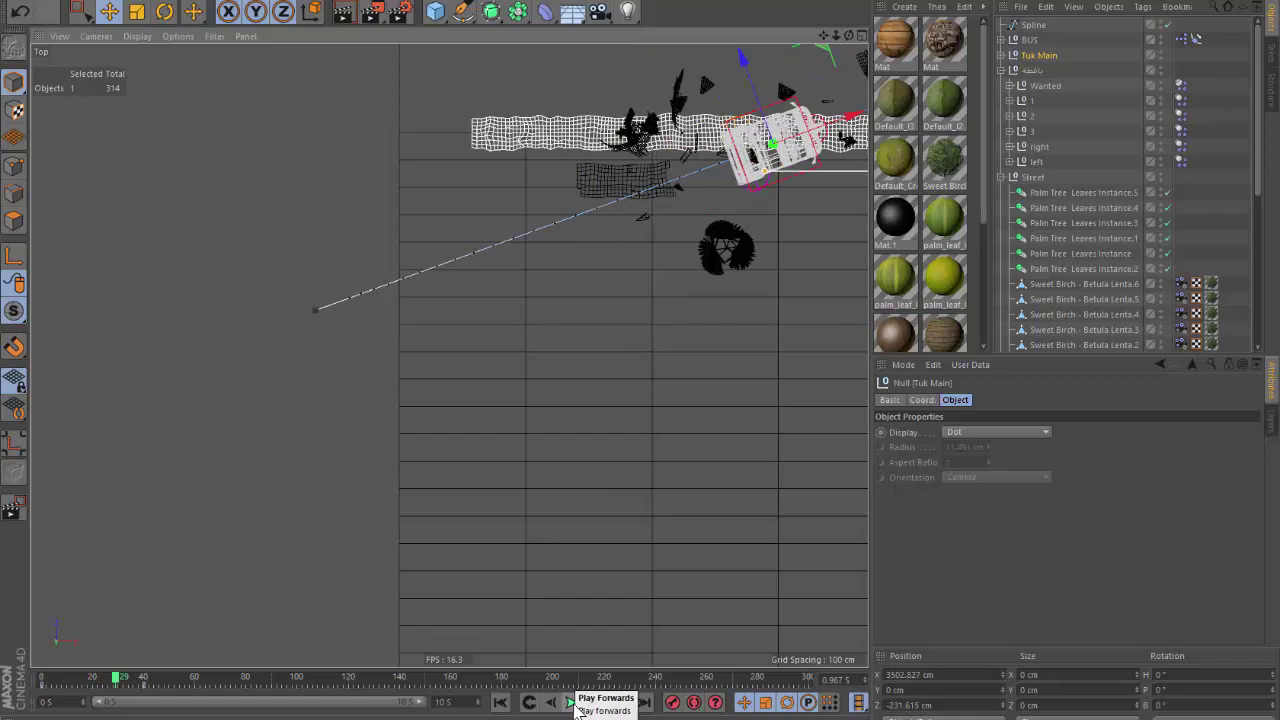
left_click(500, 703)
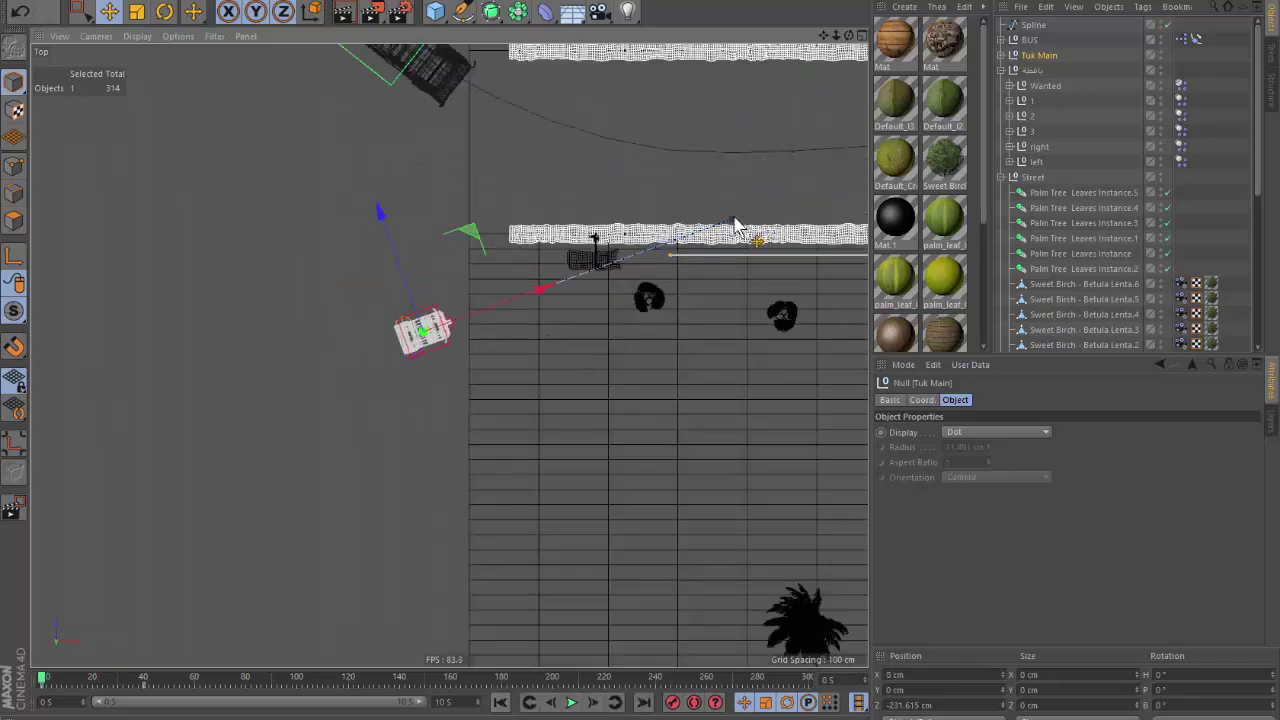
left_click(737, 226)
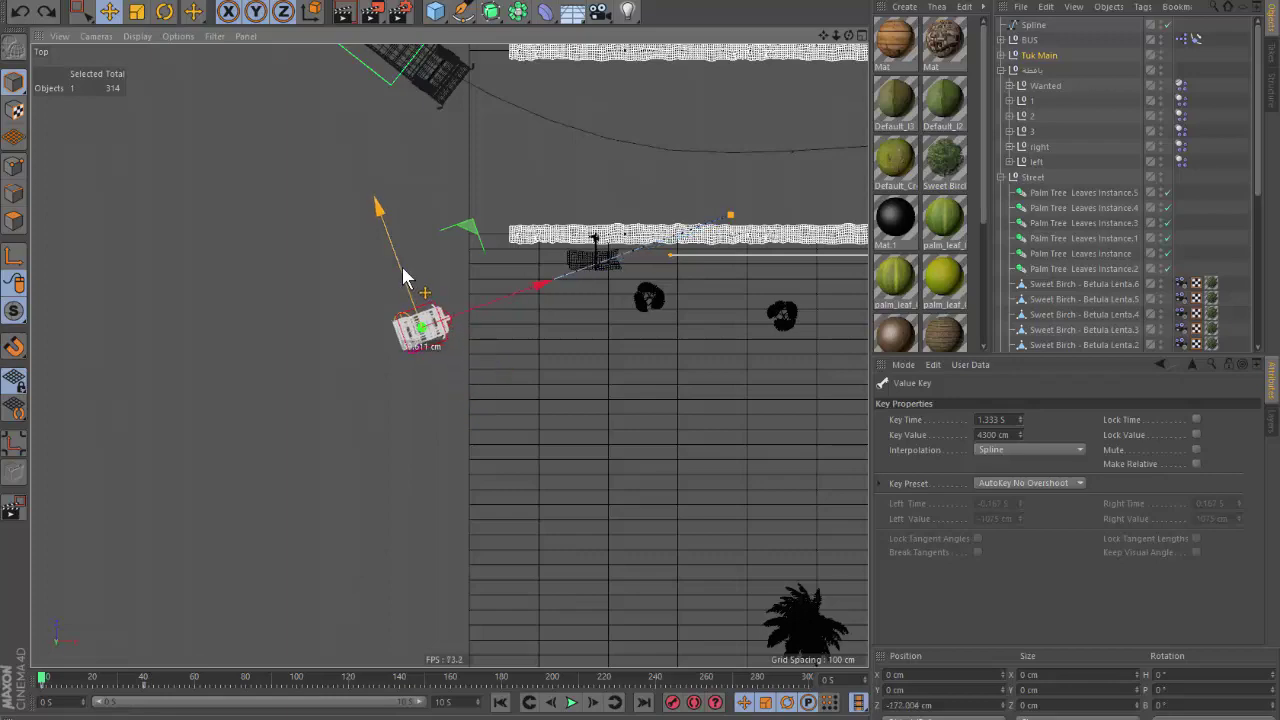
left_click_drag(400, 277, 399, 271)
left_click(571, 703)
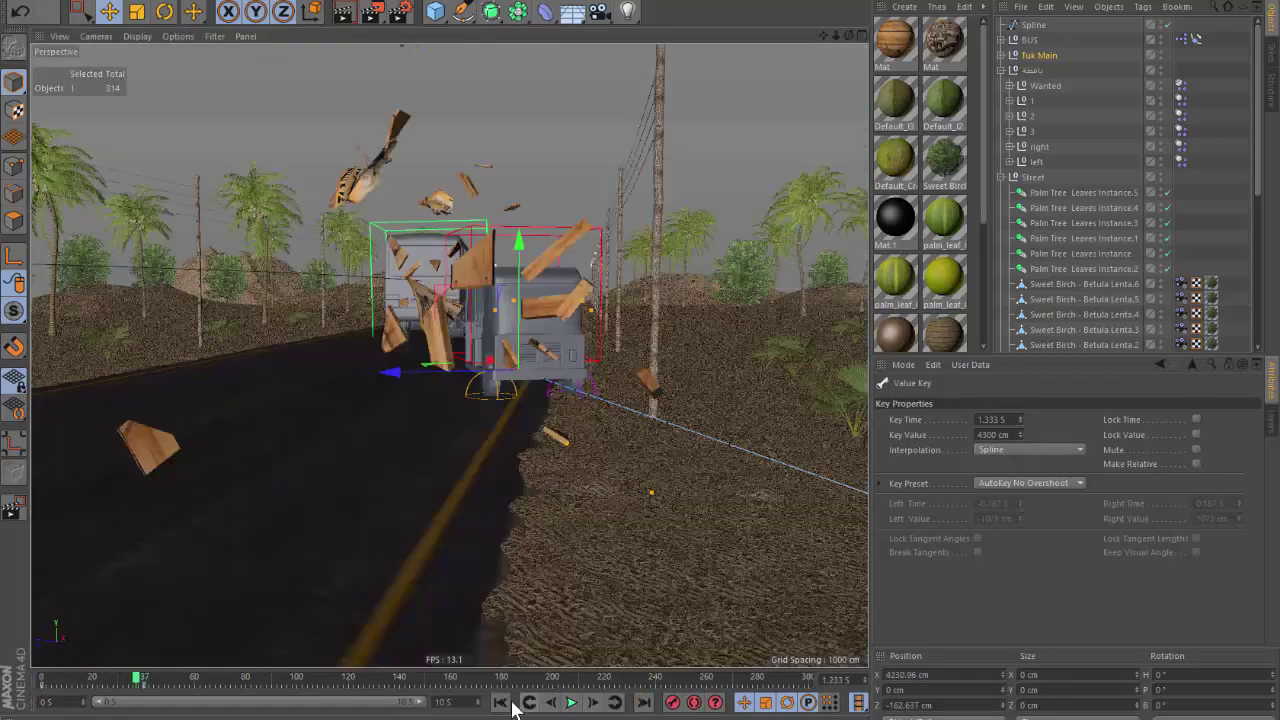
left_click(575, 702)
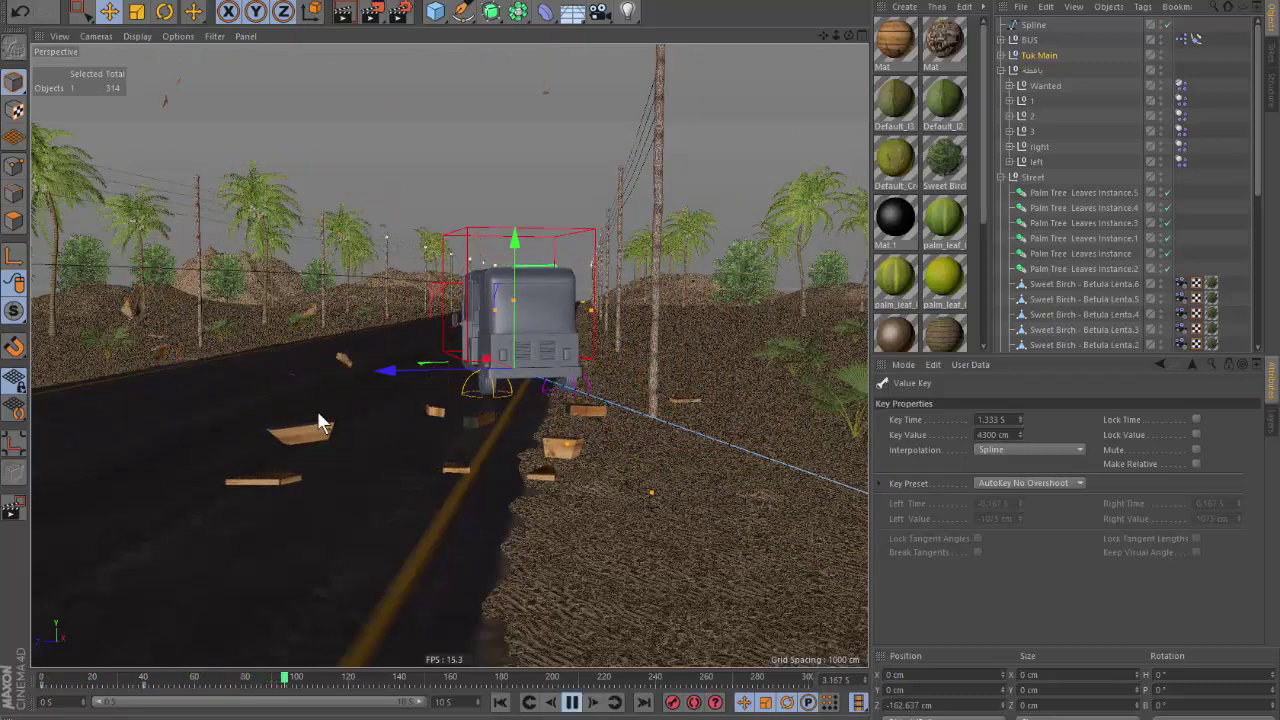
left_click(500, 702)
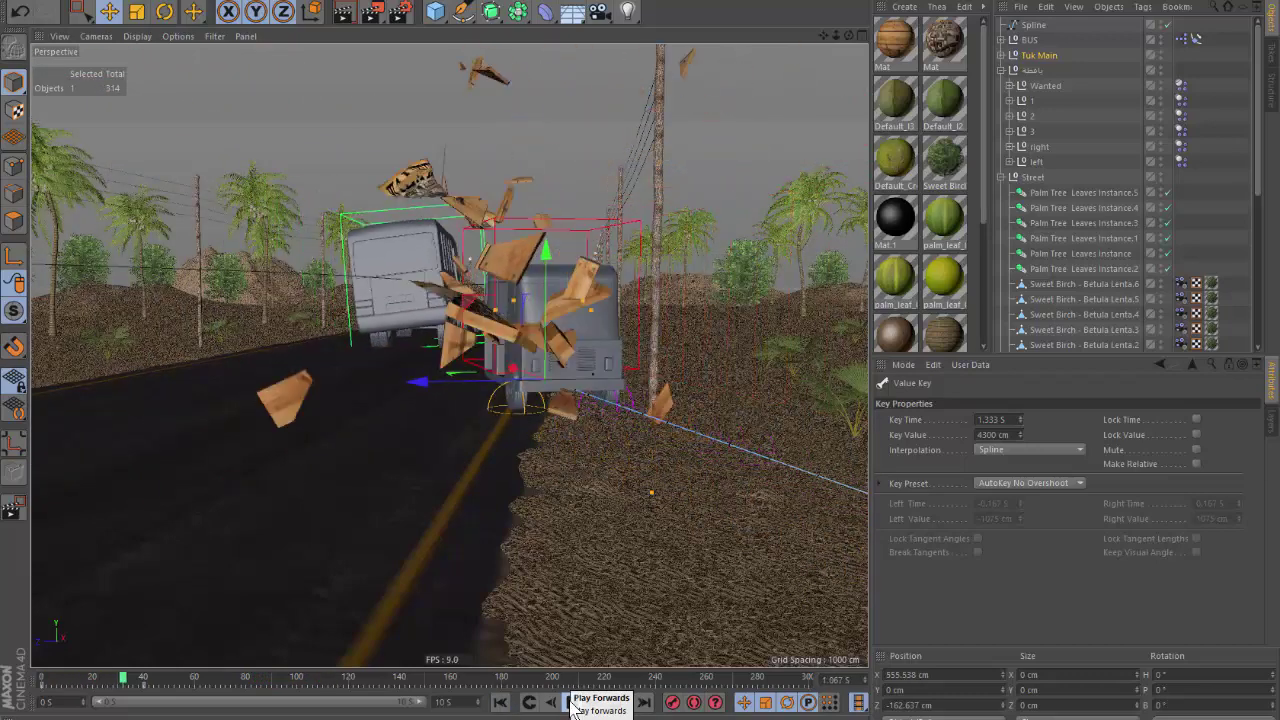
left_click(500, 702)
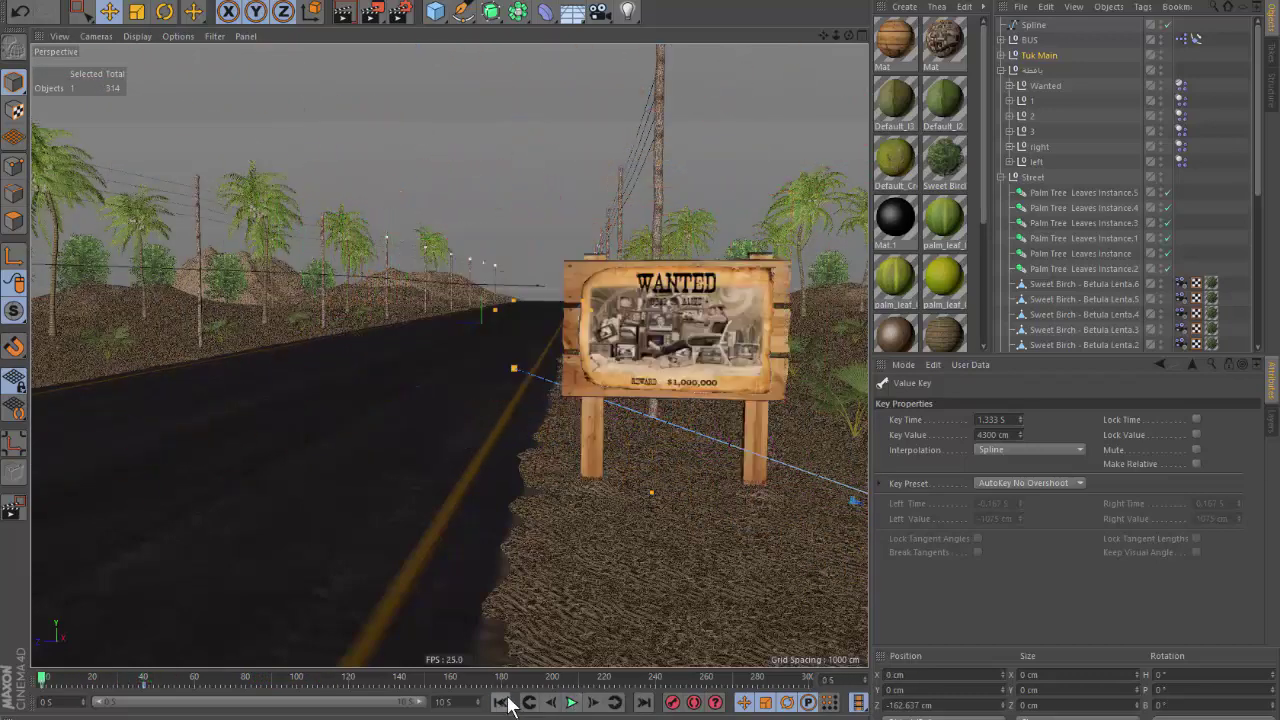
left_click(1002, 177)
Step: Select Tuk Main in Top view, scrub to frame 29, and select its animation keys
left_click(1002, 70)
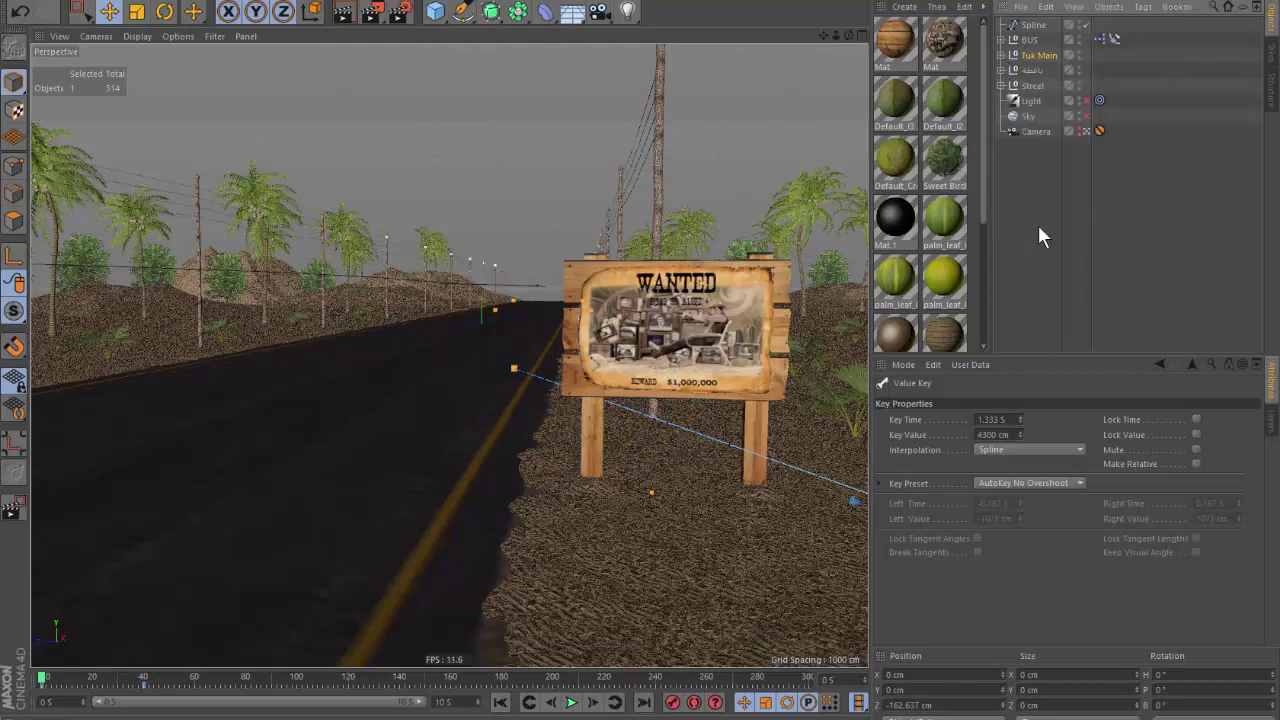
left_click(1036, 224)
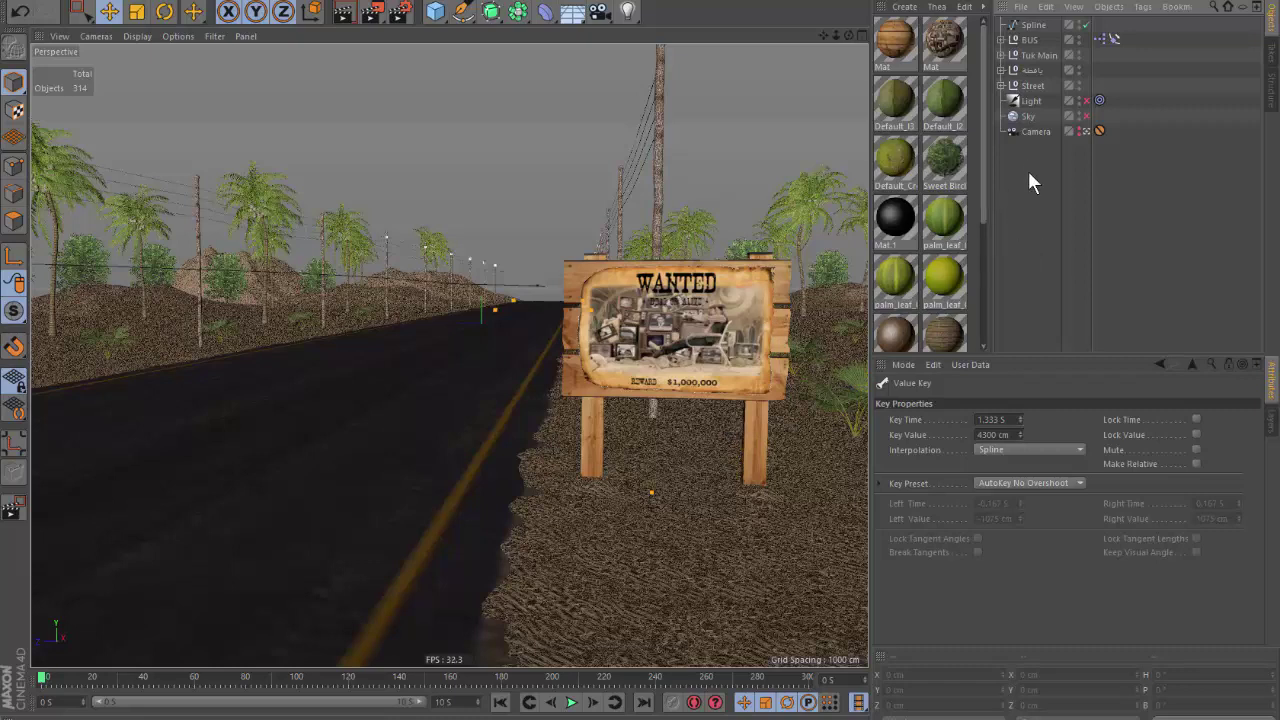
left_click(1036, 55)
key("F2")
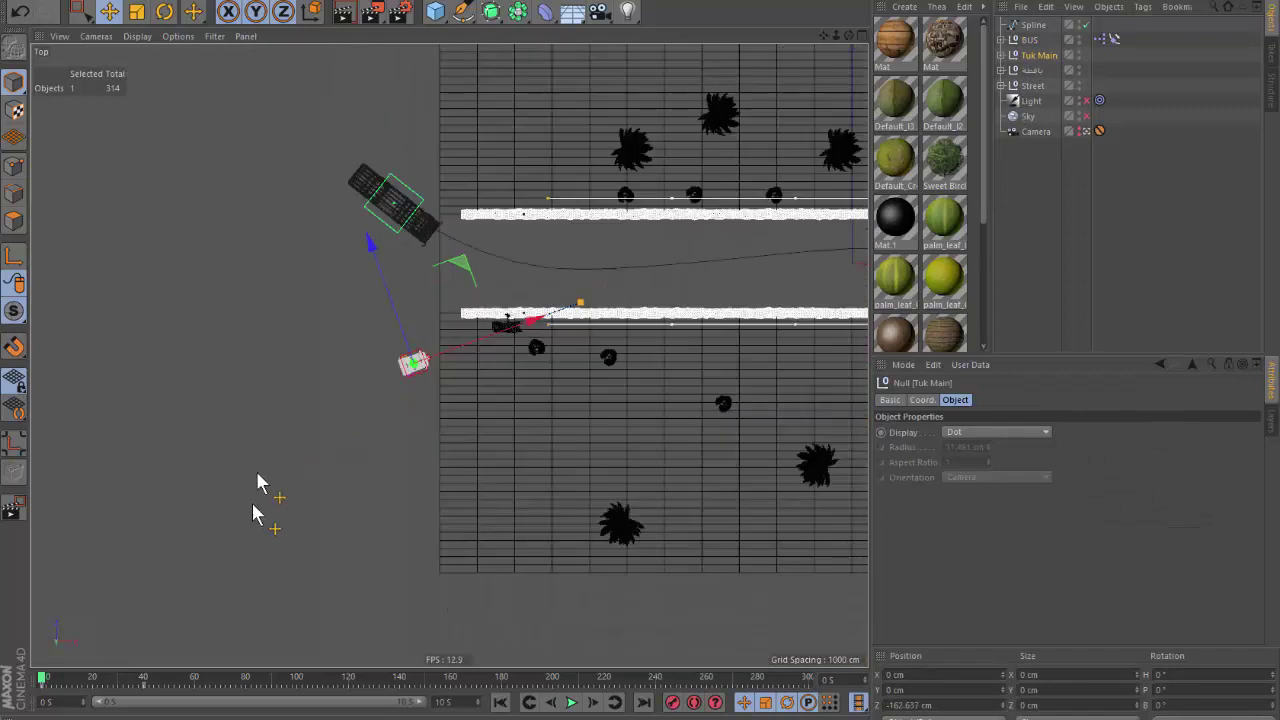
left_click_drag(51, 680, 147, 699)
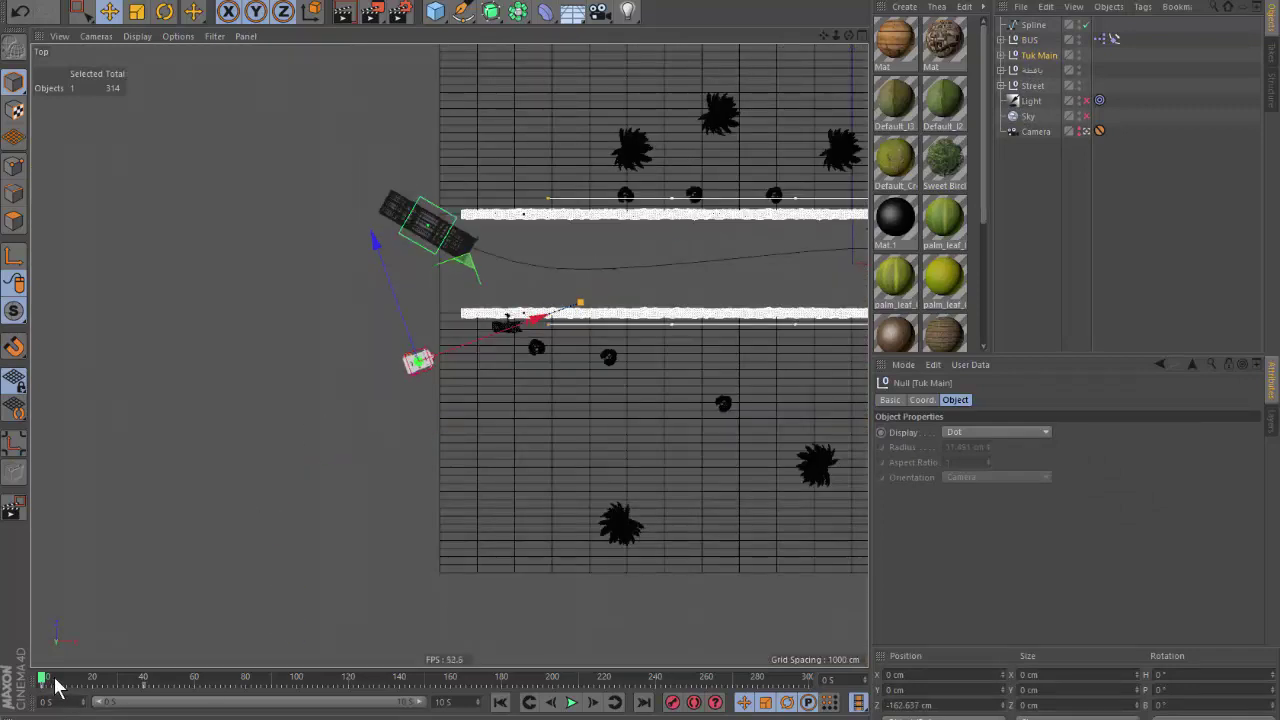
left_click(159, 687)
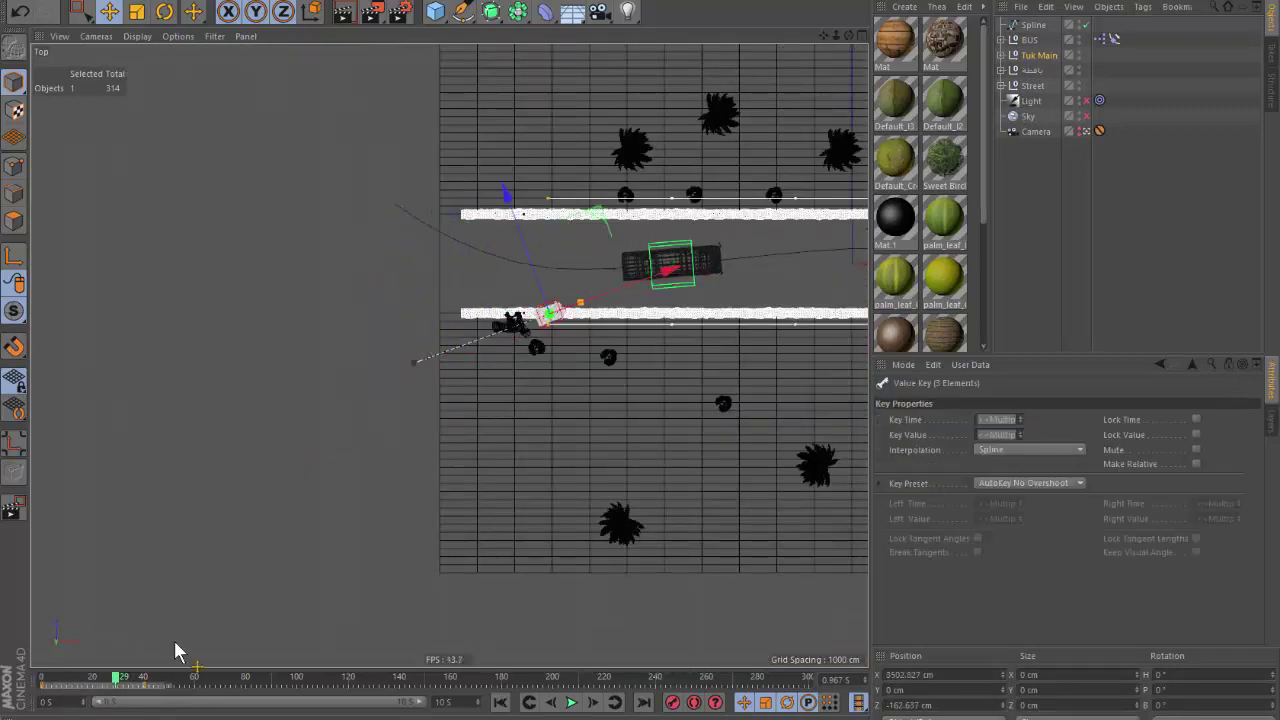
left_click(1182, 6)
left_click(1200, 128)
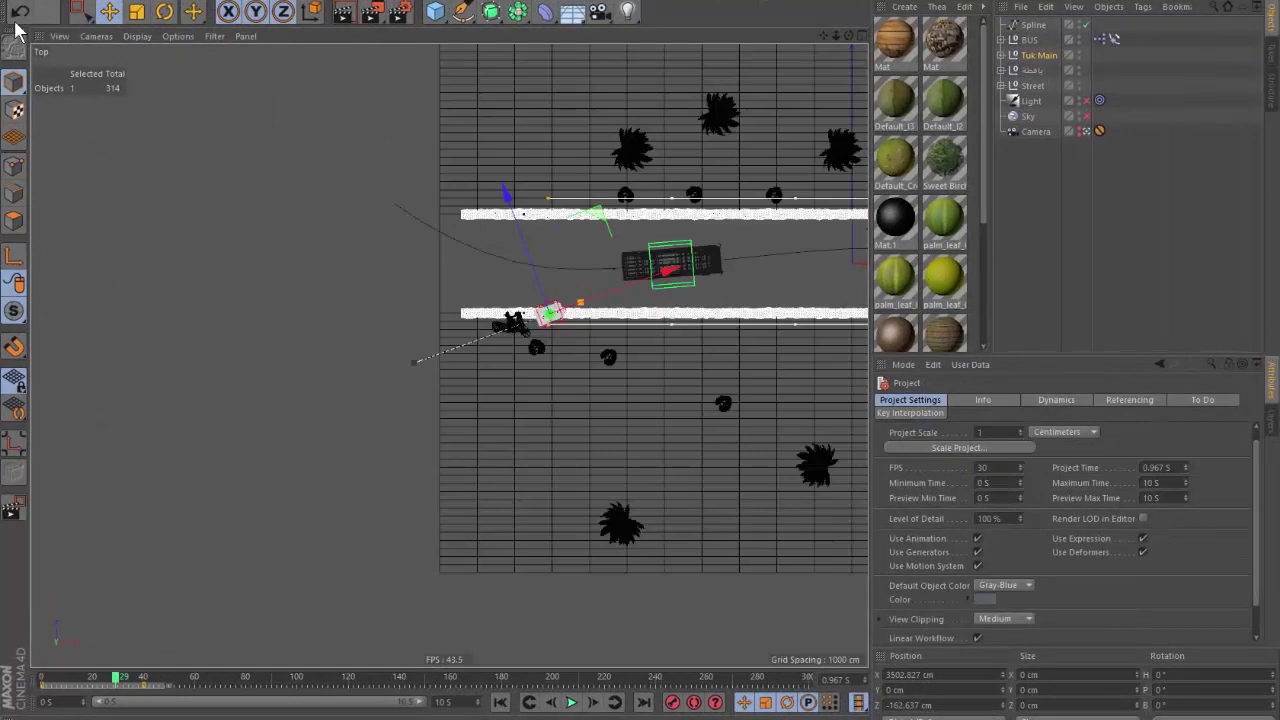
Step: In the Dope Sheet, expand Position.X and Rotation.H, try Linear interpolation on their keys, then undo
left_click(580, 131)
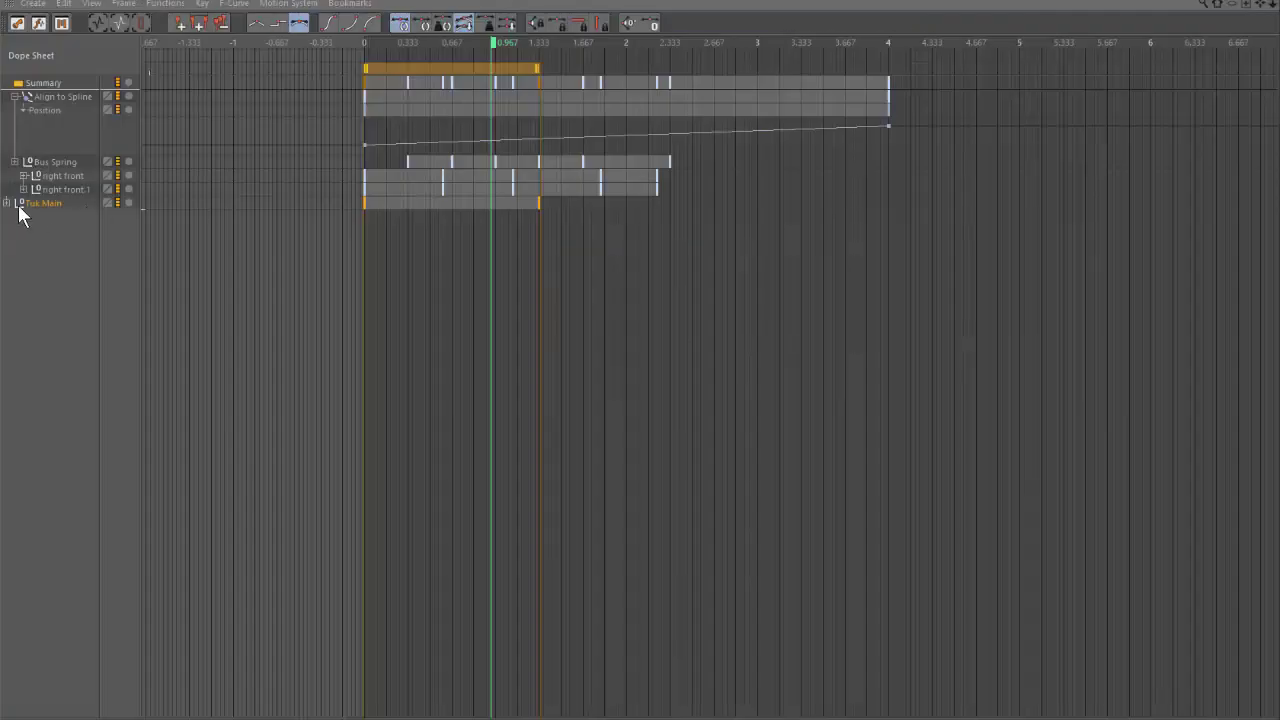
left_click(8, 203)
left_click(14, 230)
left_click(14, 217)
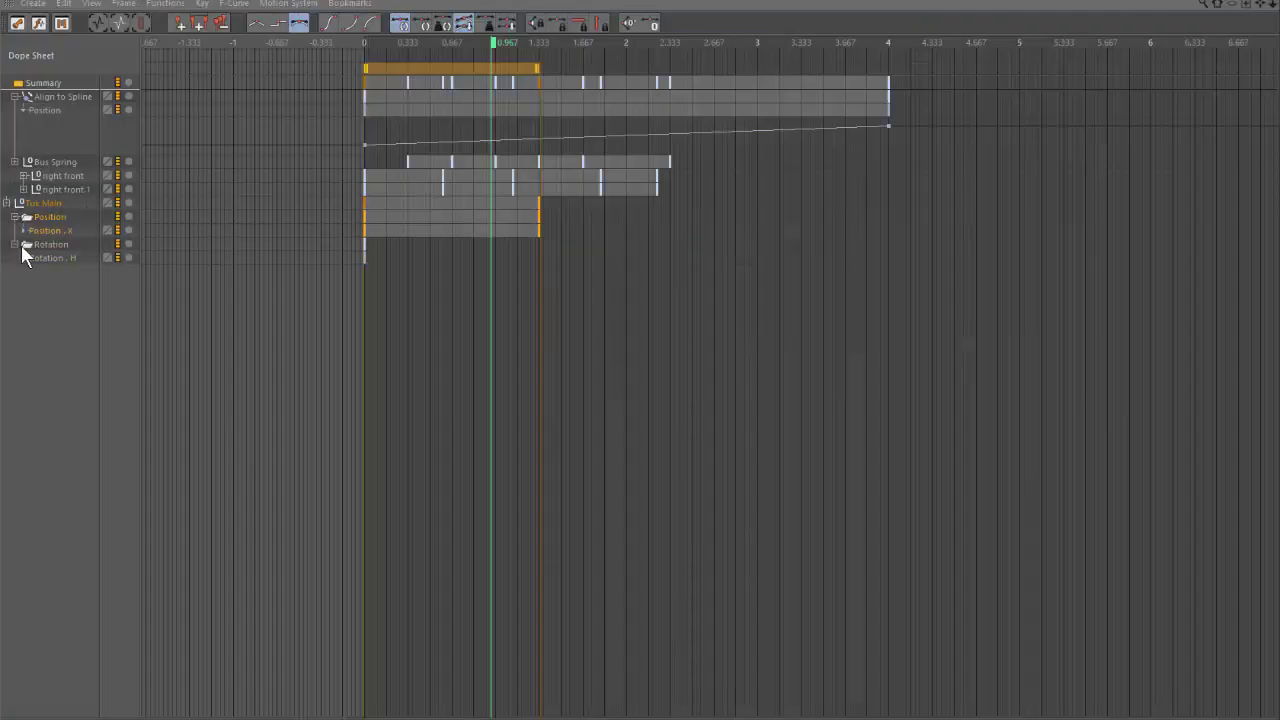
left_click(24, 231)
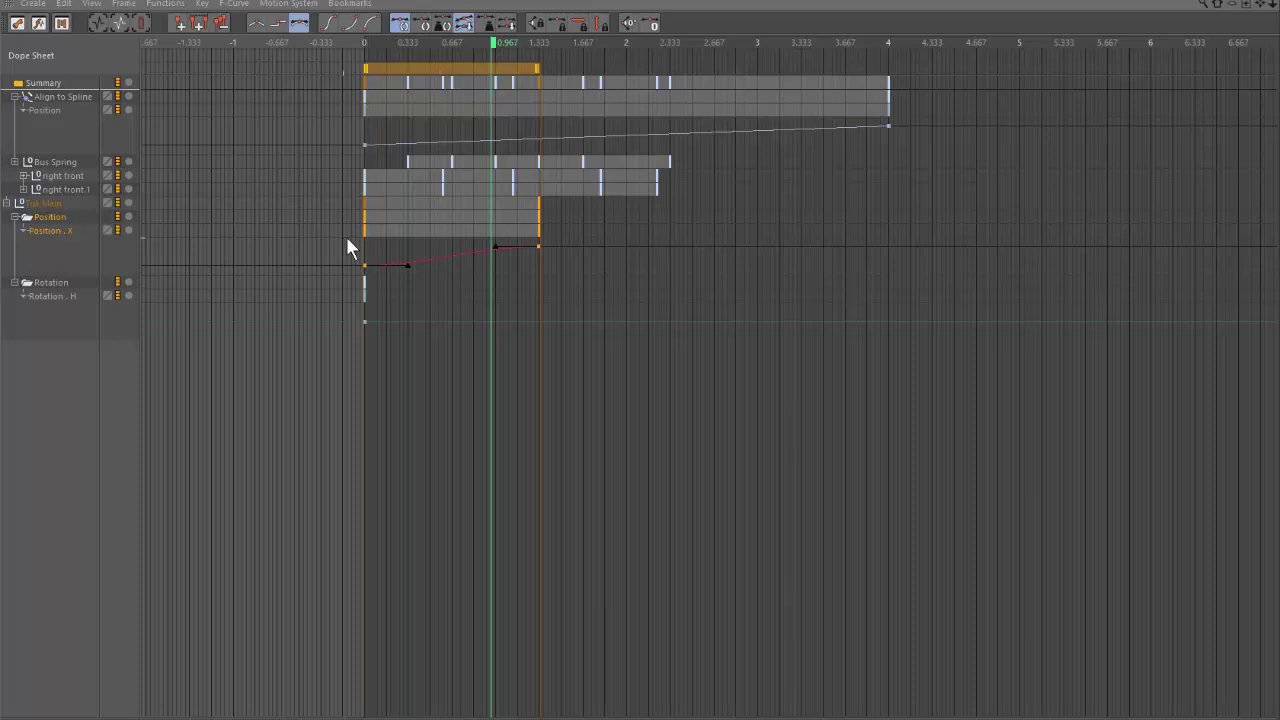
left_click_drag(347, 240, 597, 286)
left_click(256, 25)
key("ctrl+z")
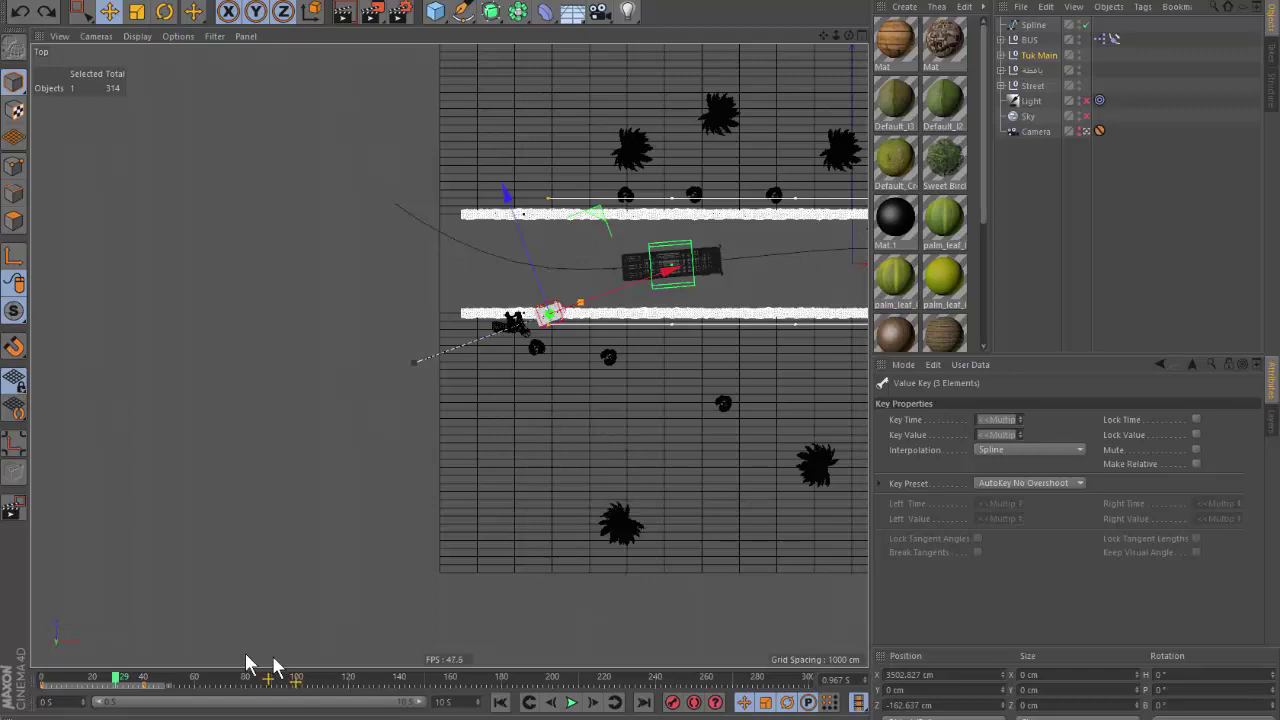
Step: Reset Tuk Main's Z position to 0 cm and scrub to frame 46 to check the motion
mouse_move(120, 680)
left_mouse_down()
mouse_move(27, 700)
mouse_move(110, 684)
left_mouse_up()
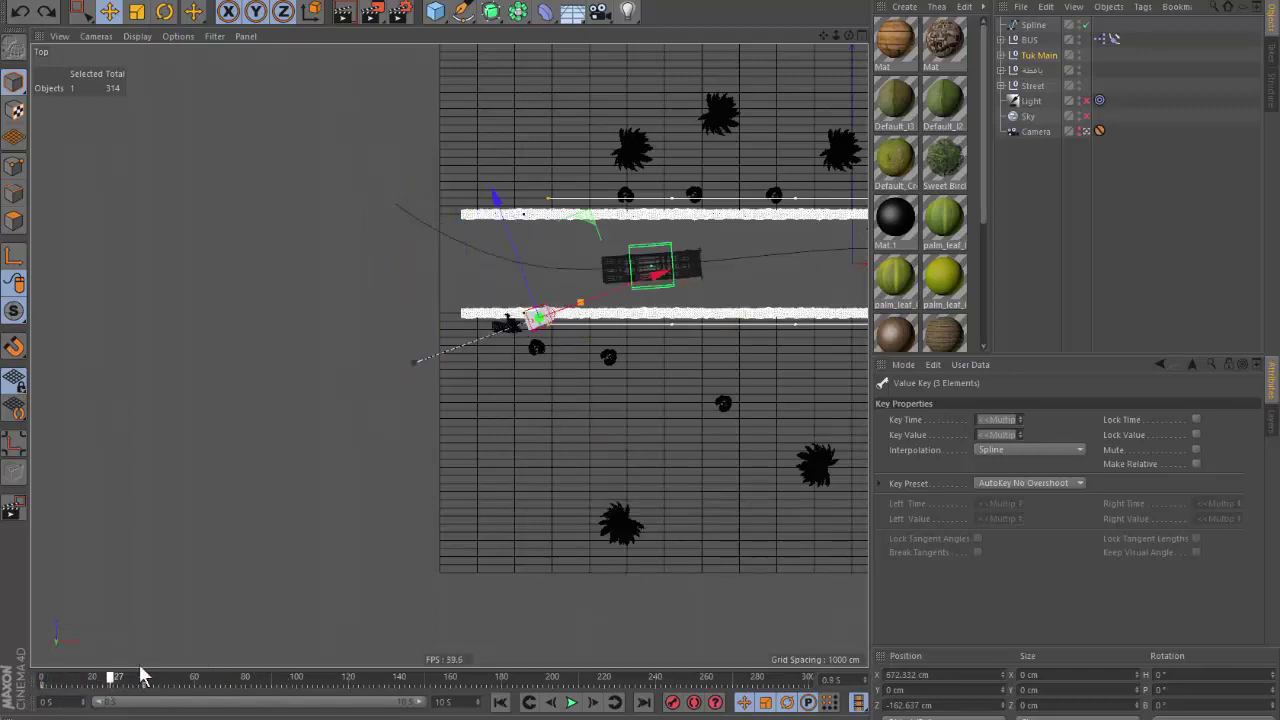
left_click(1045, 56)
left_click(922, 400)
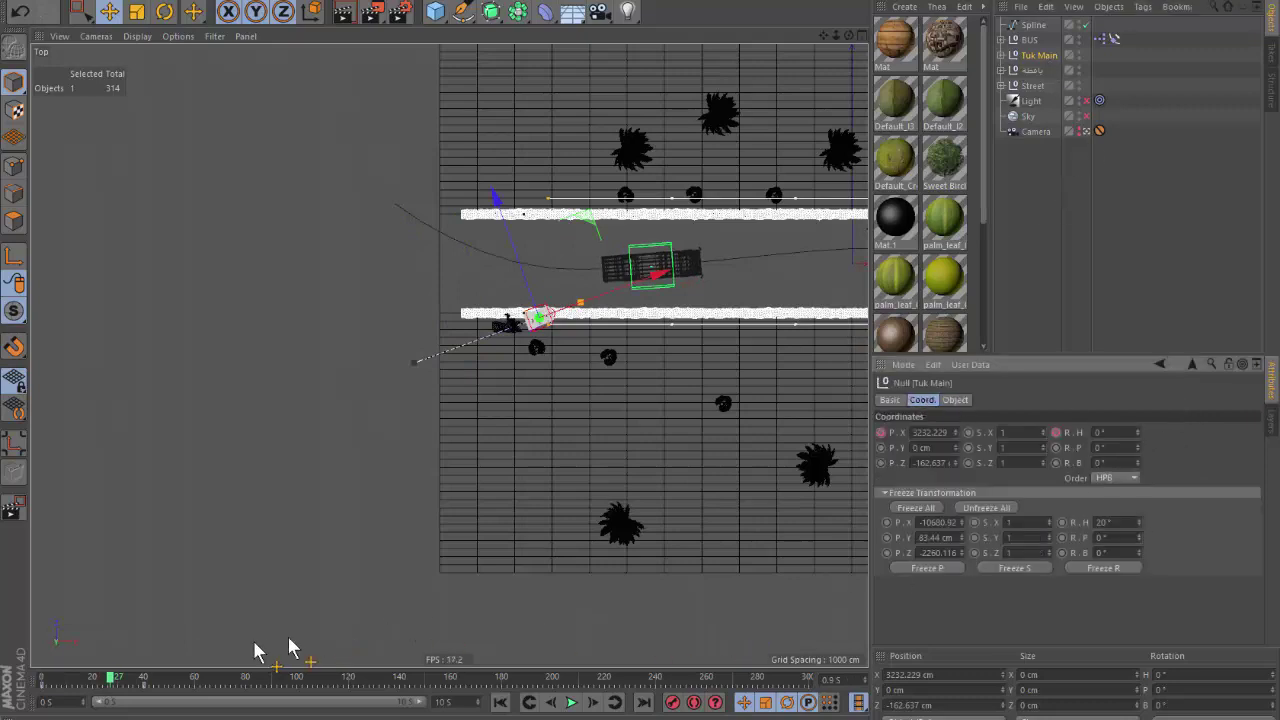
left_click_drag(117, 685, 5, 693)
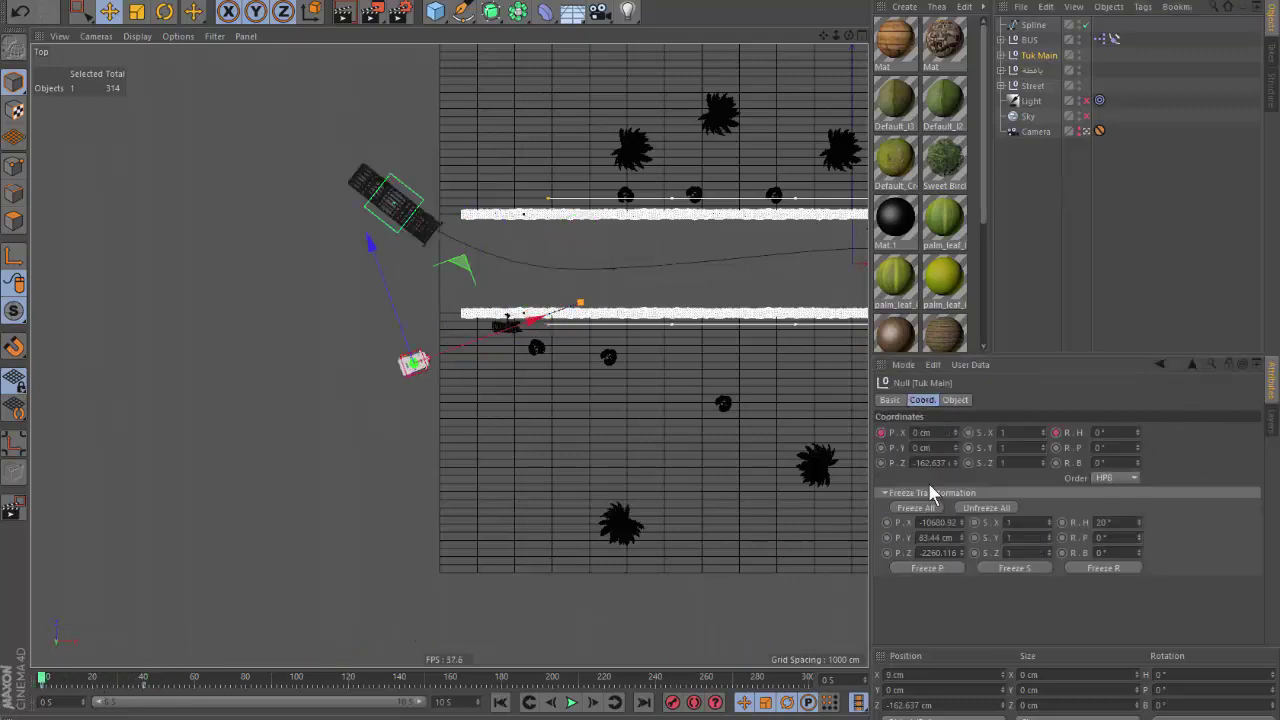
right_click(956, 462)
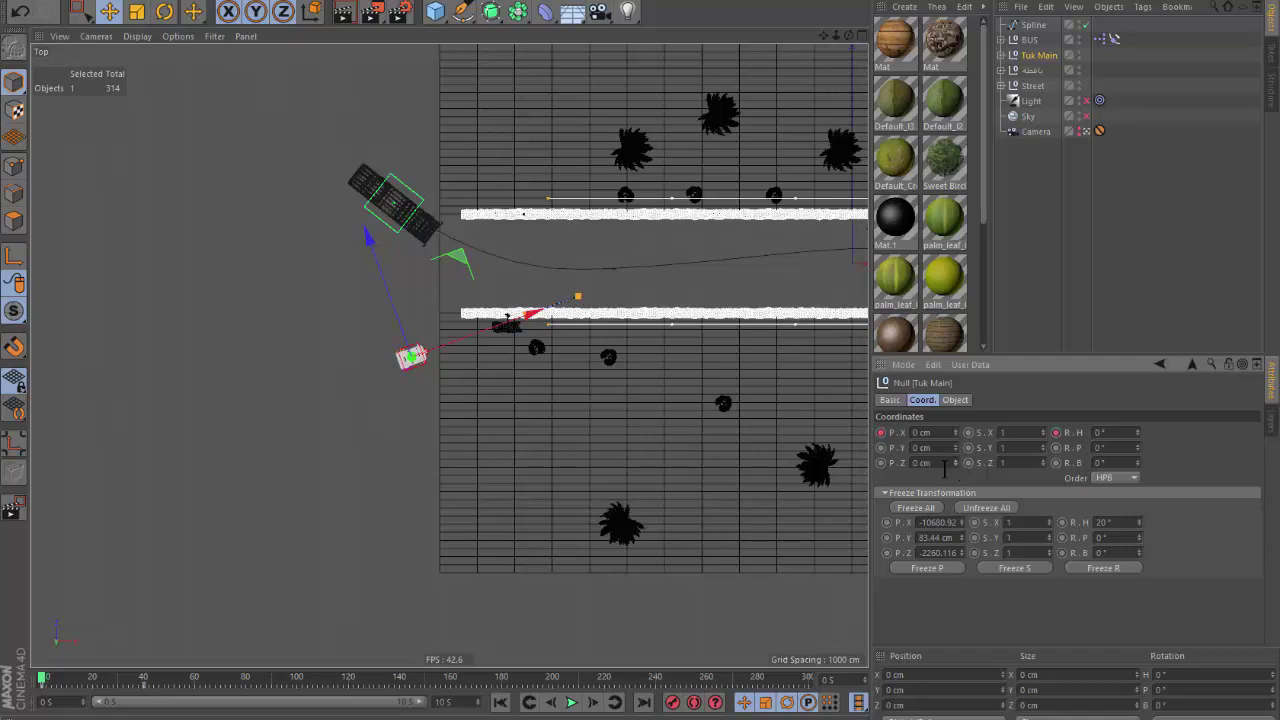
left_click_drag(40, 683, 160, 688)
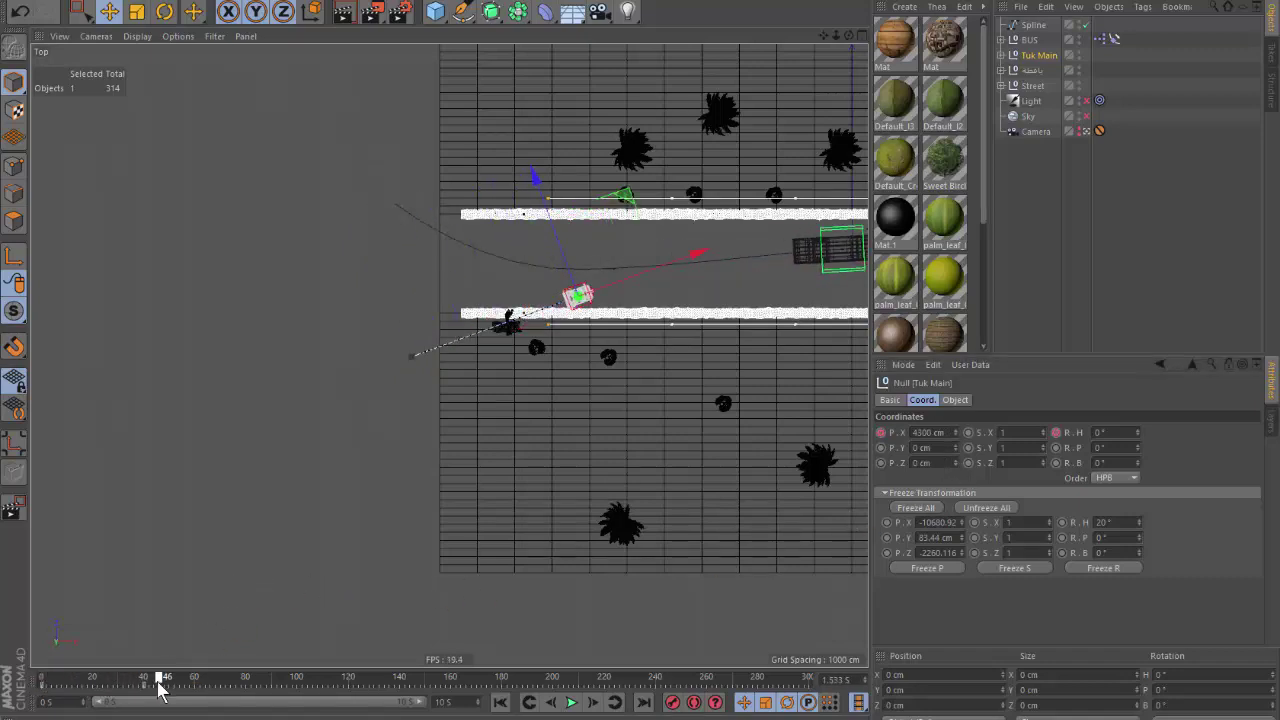
left_click_drag(160, 688, 42, 686)
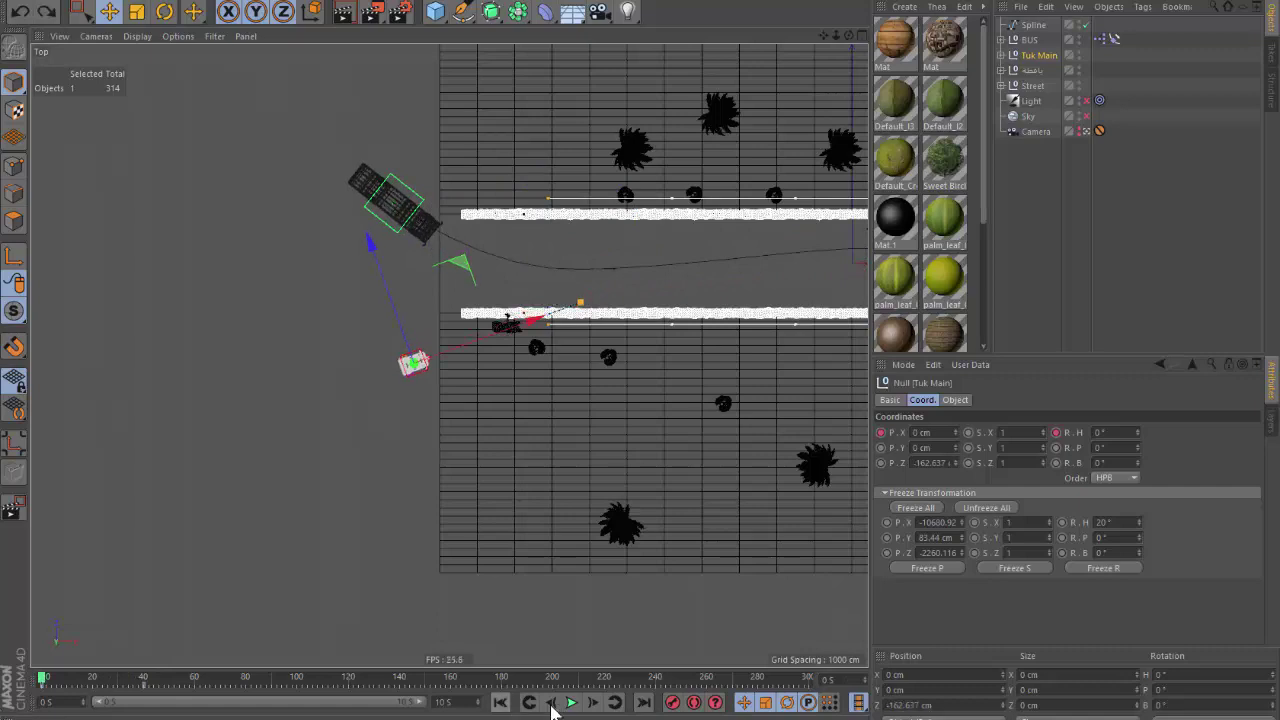
right_click(955, 462)
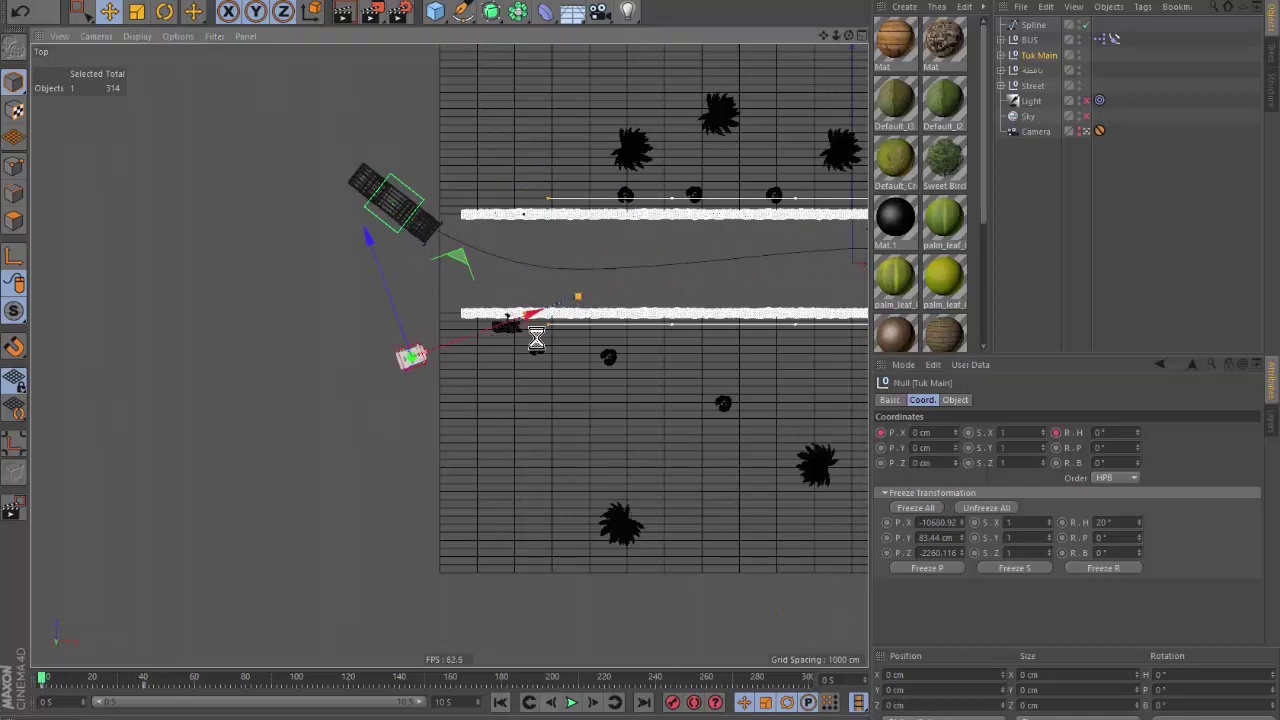
Step: Disable the Dynamics Body tag inside Tuk Main's Tuk Tuk group and play the drive
scroll(537, 325, "up", 3)
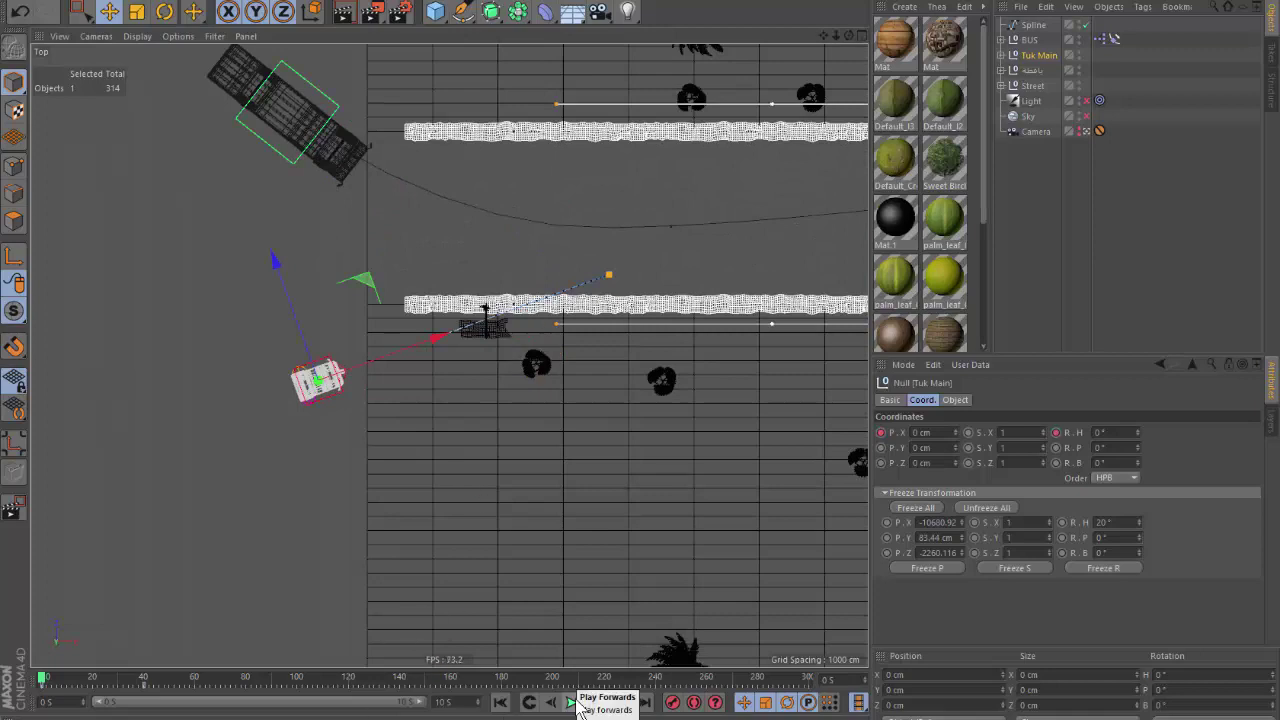
left_click(1078, 70)
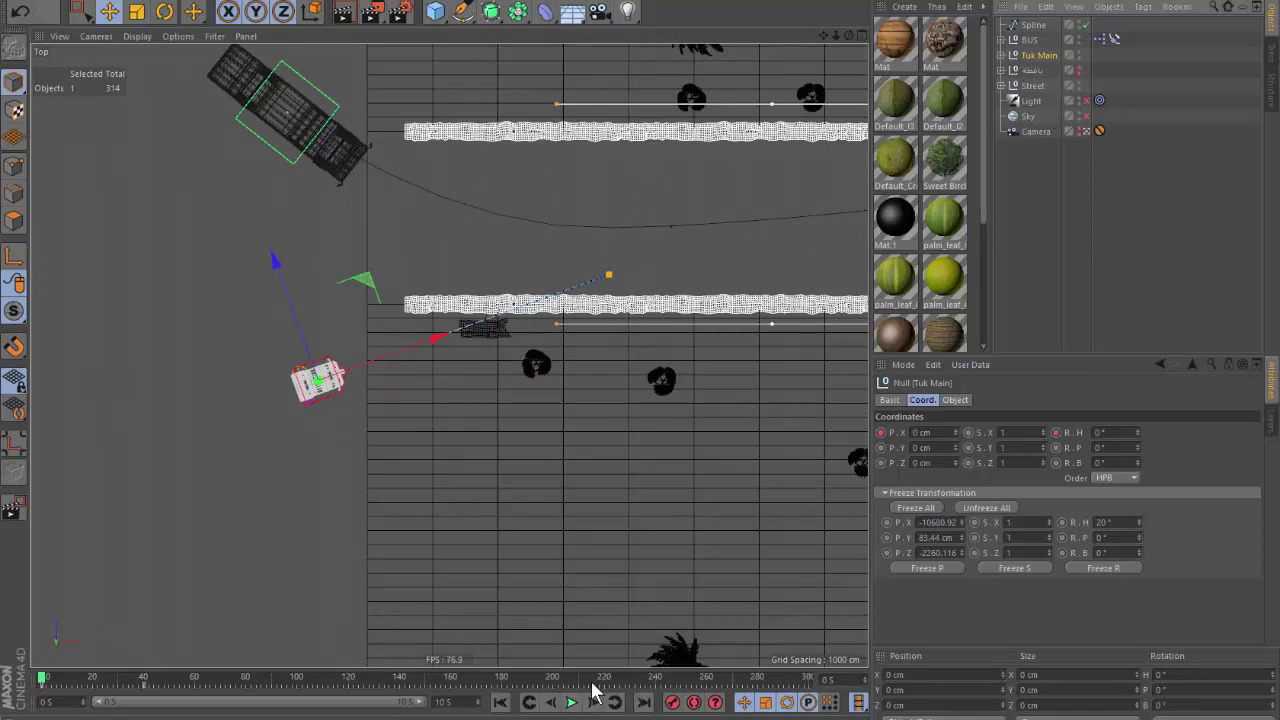
left_click(1001, 56)
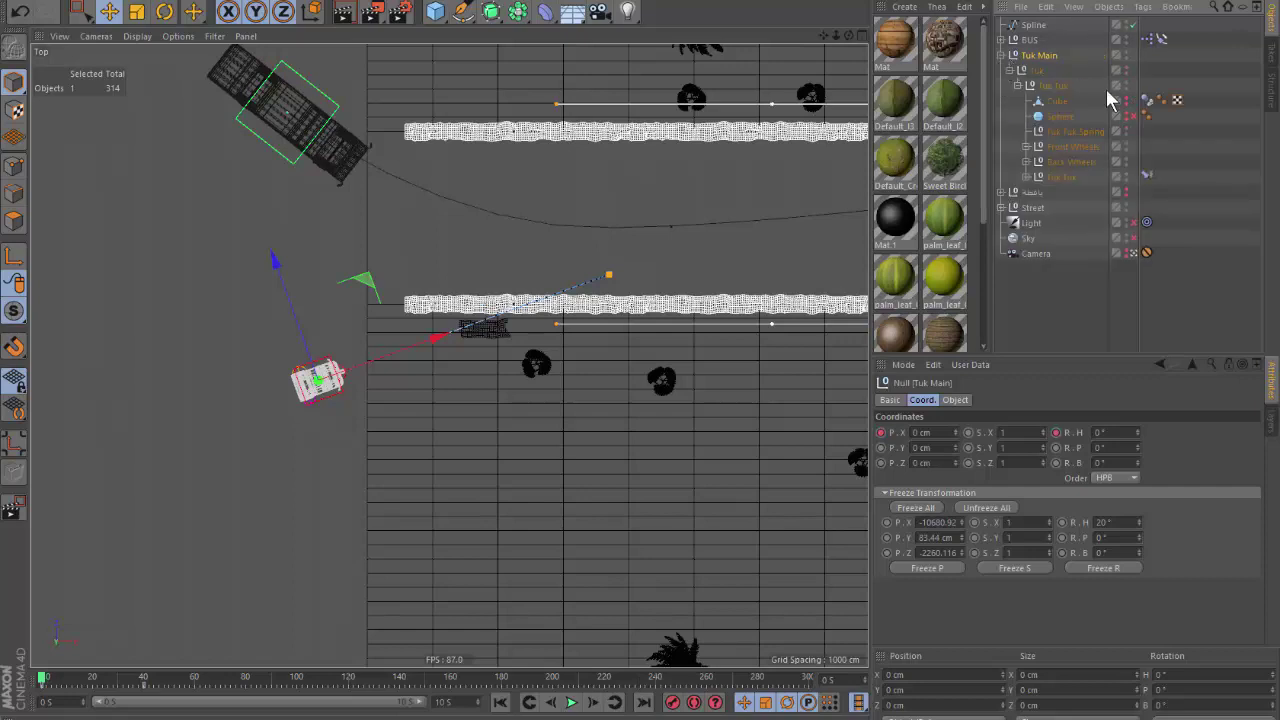
left_click(1146, 101)
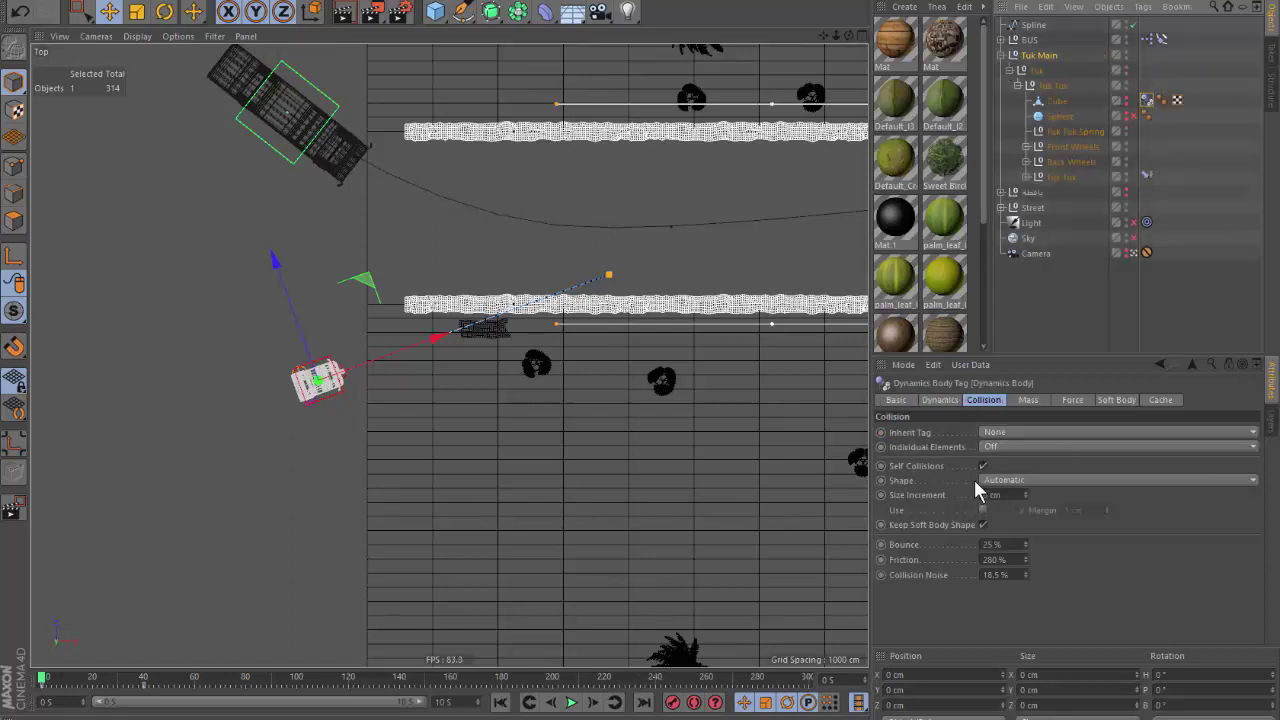
left_click(914, 401)
left_click(941, 400)
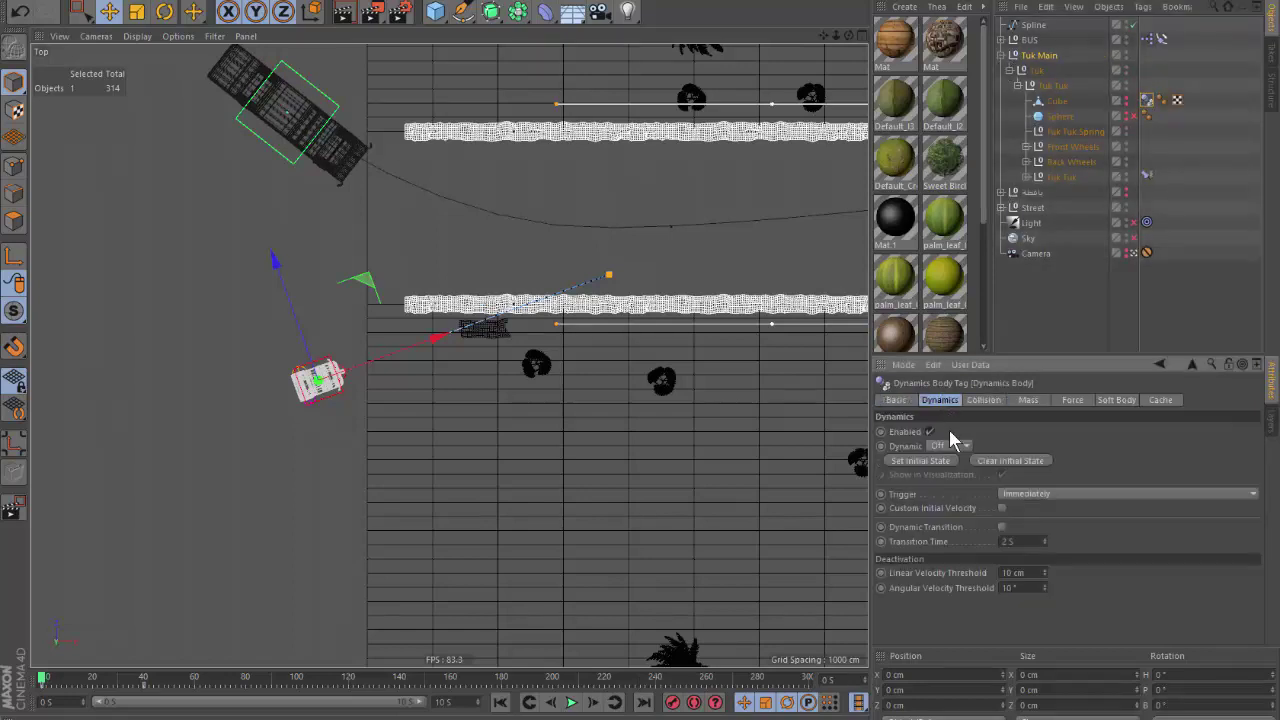
left_click(570, 703)
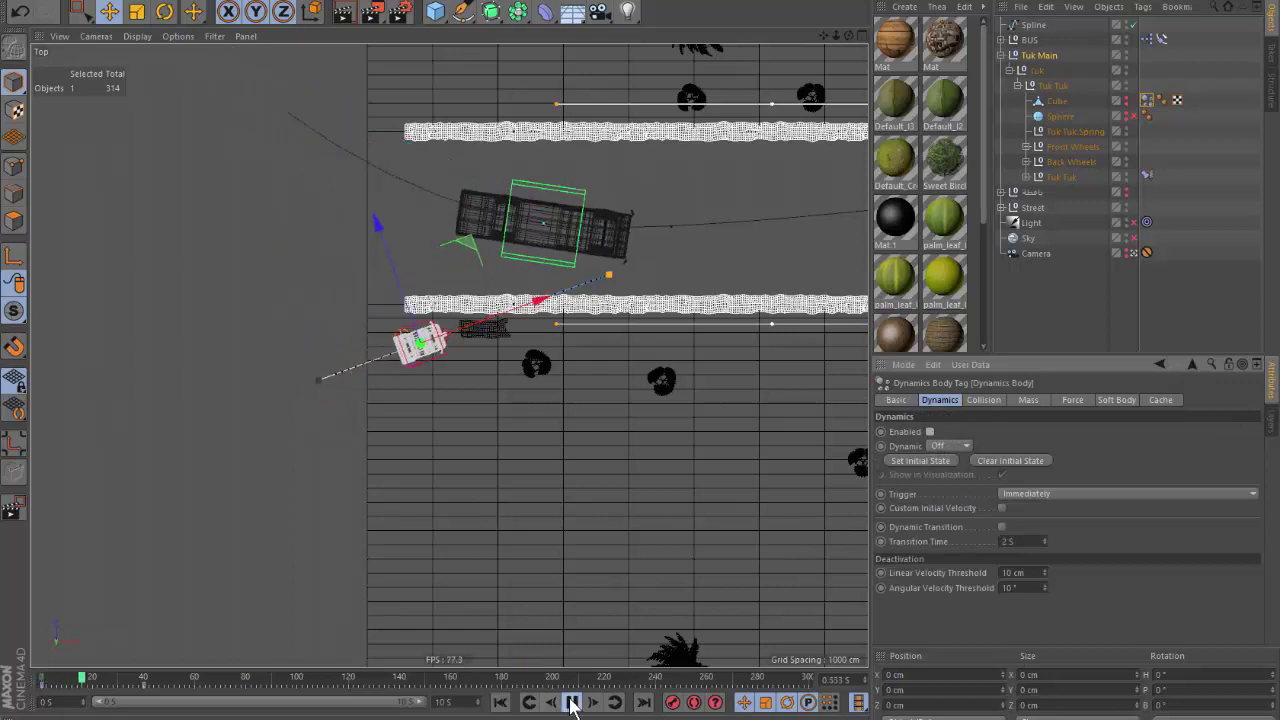
Step: Push Tuk Main along X to 5319 cm at around frame 31
left_click(1035, 58)
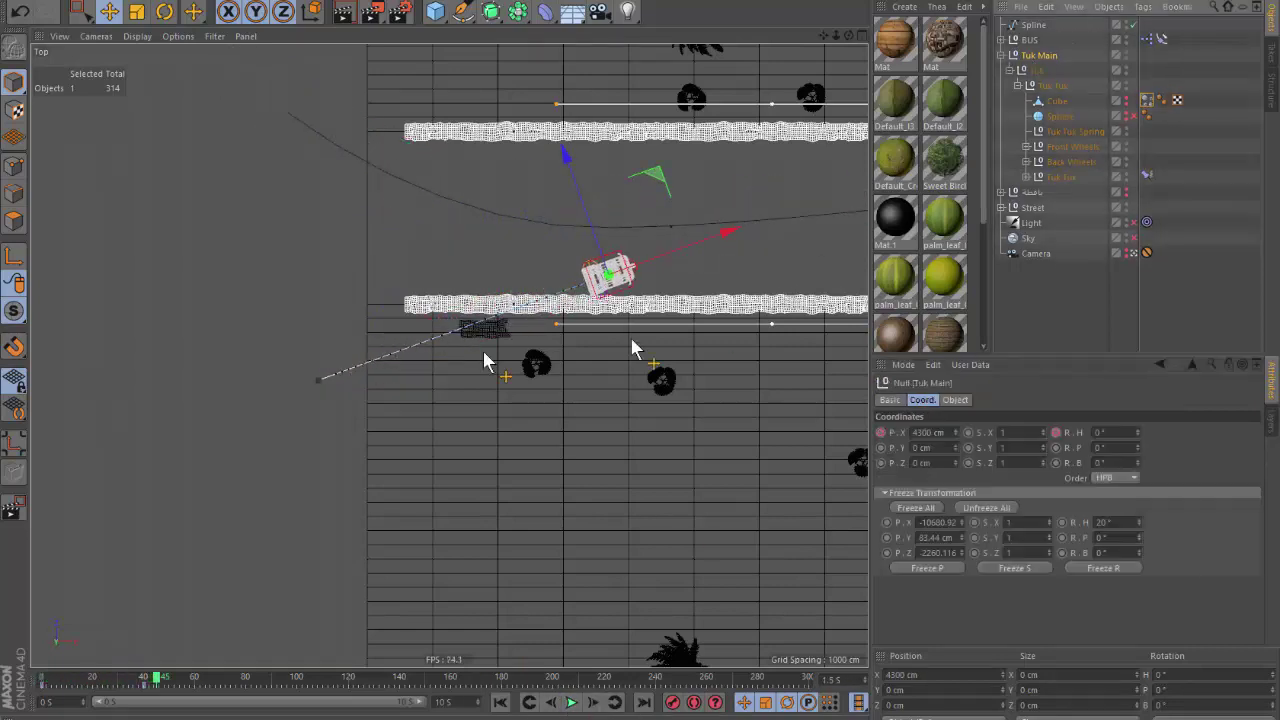
scroll(260, 400, "down", 3)
mouse_move(157, 685)
left_mouse_down()
mouse_move(40, 683)
mouse_move(94, 680)
mouse_move(128, 700)
mouse_move(197, 708)
left_mouse_up()
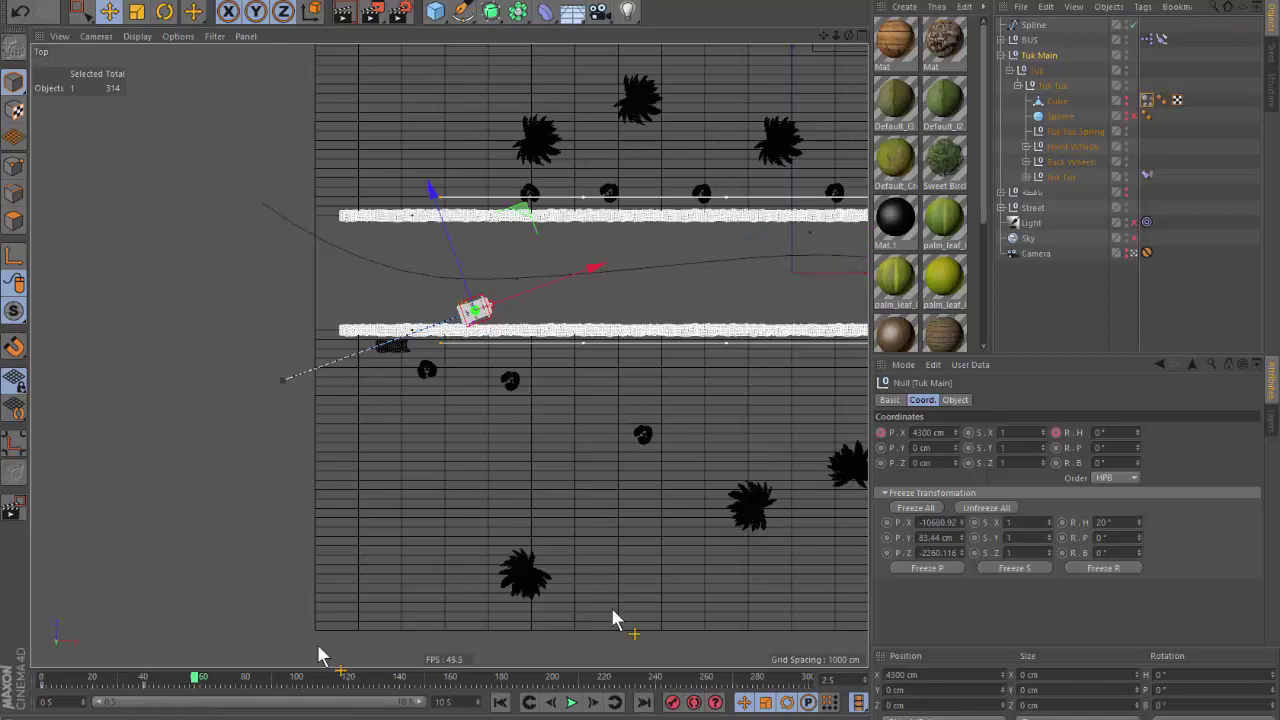
left_click_drag(955, 432, 1010, 432)
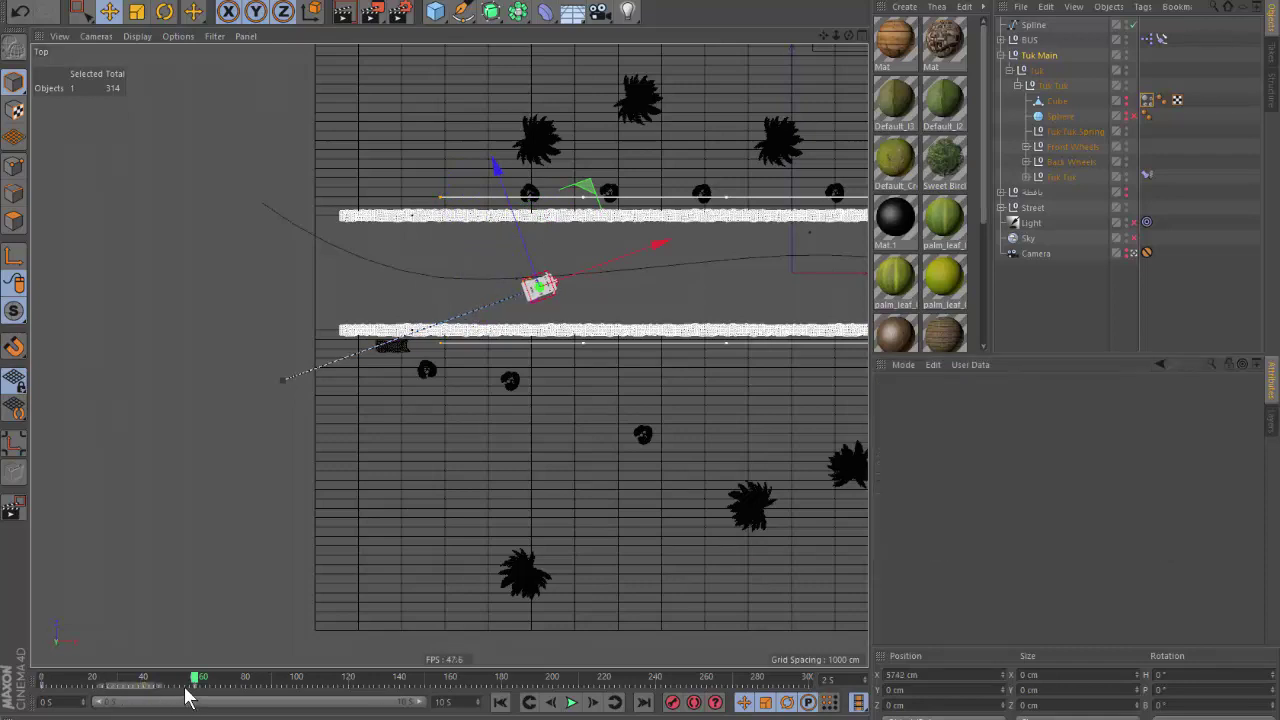
mouse_move(190, 695)
left_mouse_down()
mouse_move(42, 700)
mouse_move(272, 700)
mouse_move(250, 698)
left_mouse_up()
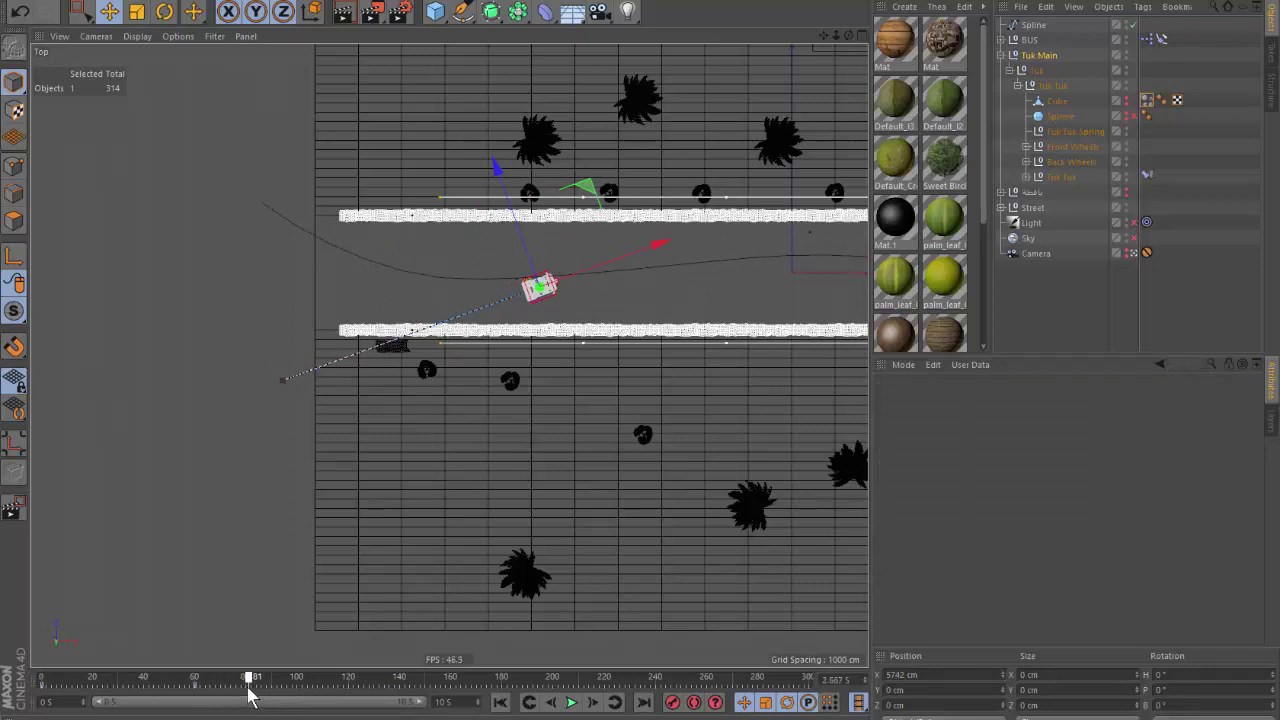
Step: Rotate the tuk-tuk to about -13.5°, reset its heading to 0°, then set it to about -19°
key("r")
mouse_move(749, 189)
left_mouse_down()
mouse_move(778, 262)
mouse_move(789, 212)
left_mouse_up()
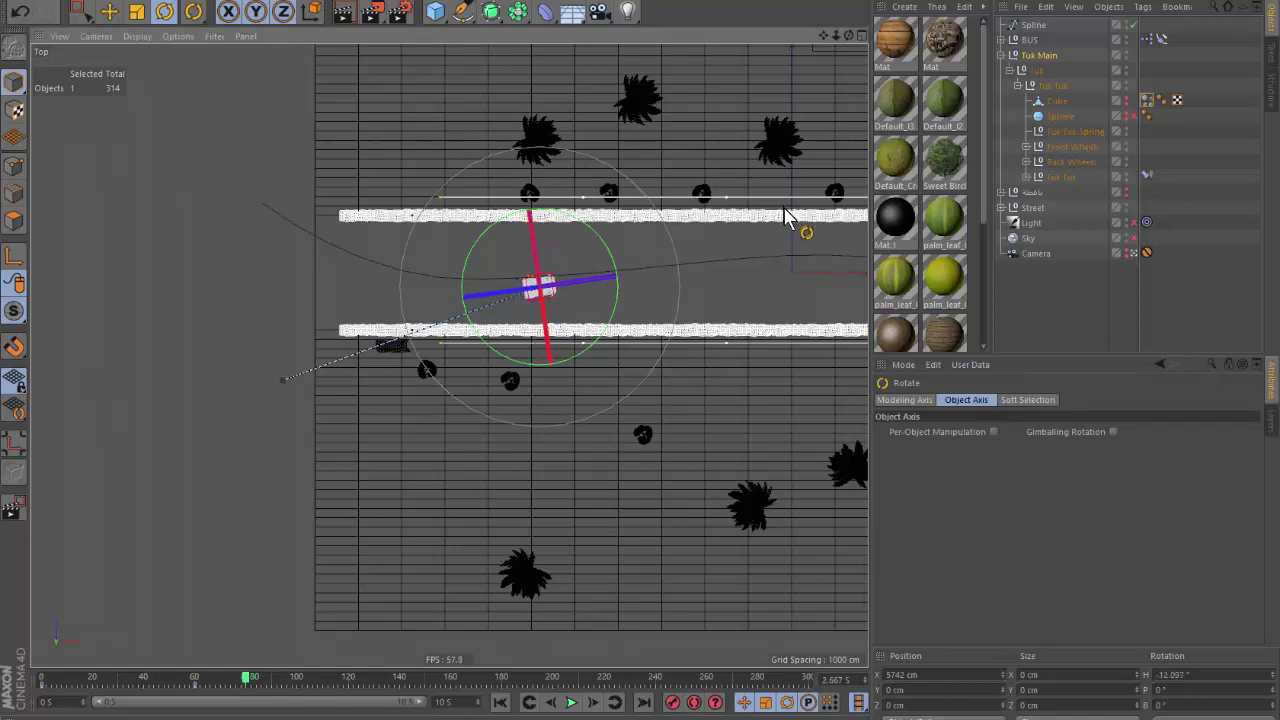
key("e")
left_click(1045, 56)
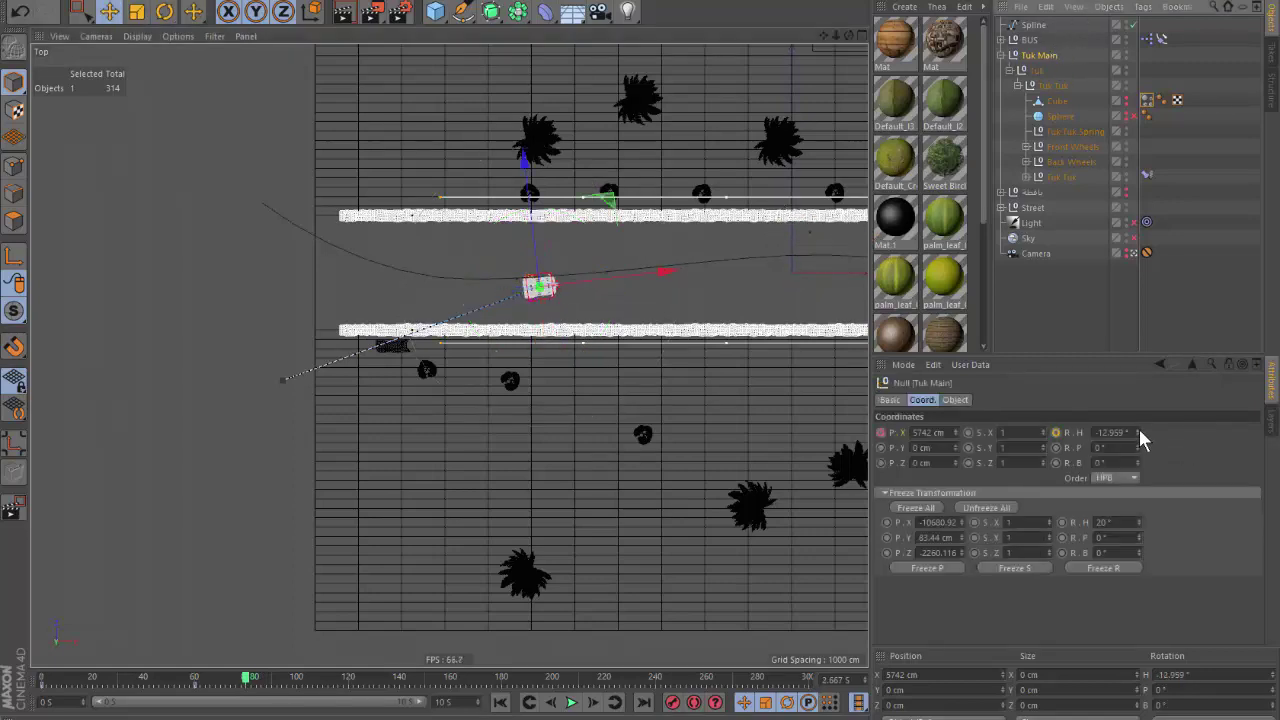
right_click(1137, 432)
left_click_drag(1137, 433, 1137, 440)
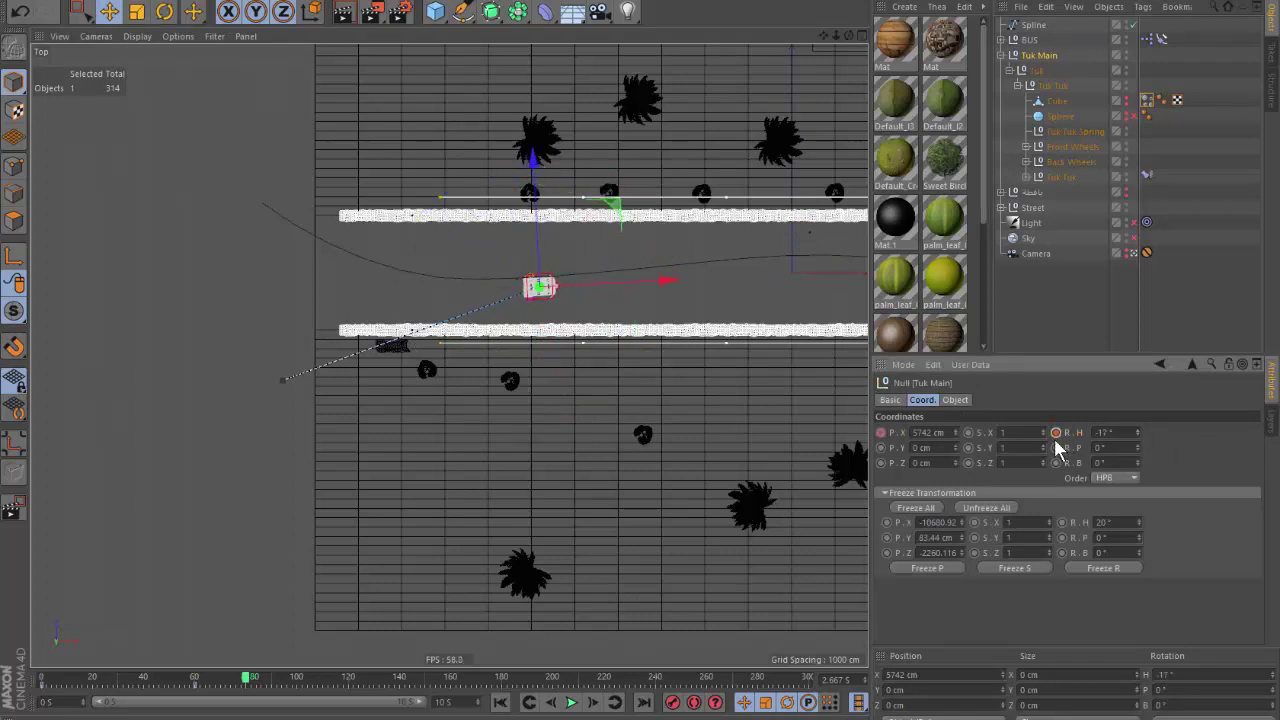
mouse_move(229, 680)
left_mouse_down()
mouse_move(50, 697)
mouse_move(196, 706)
left_mouse_up()
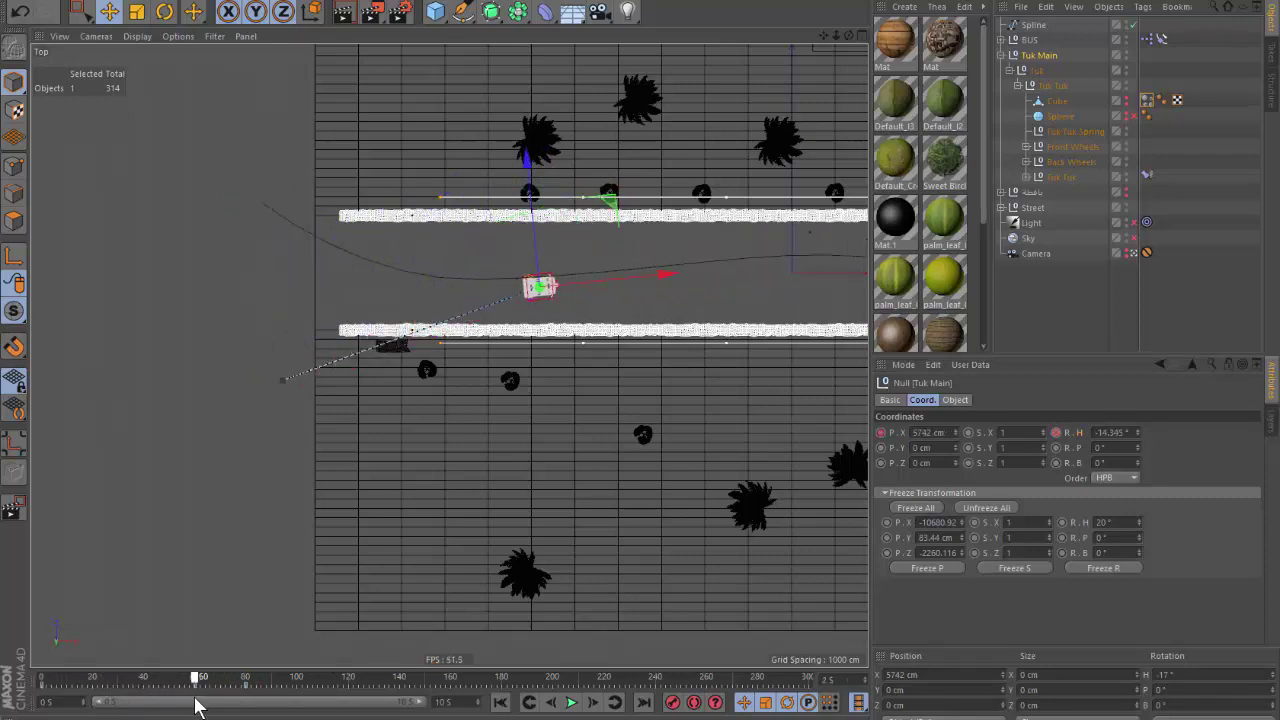
left_click(1115, 433)
type("0")
key("Return")
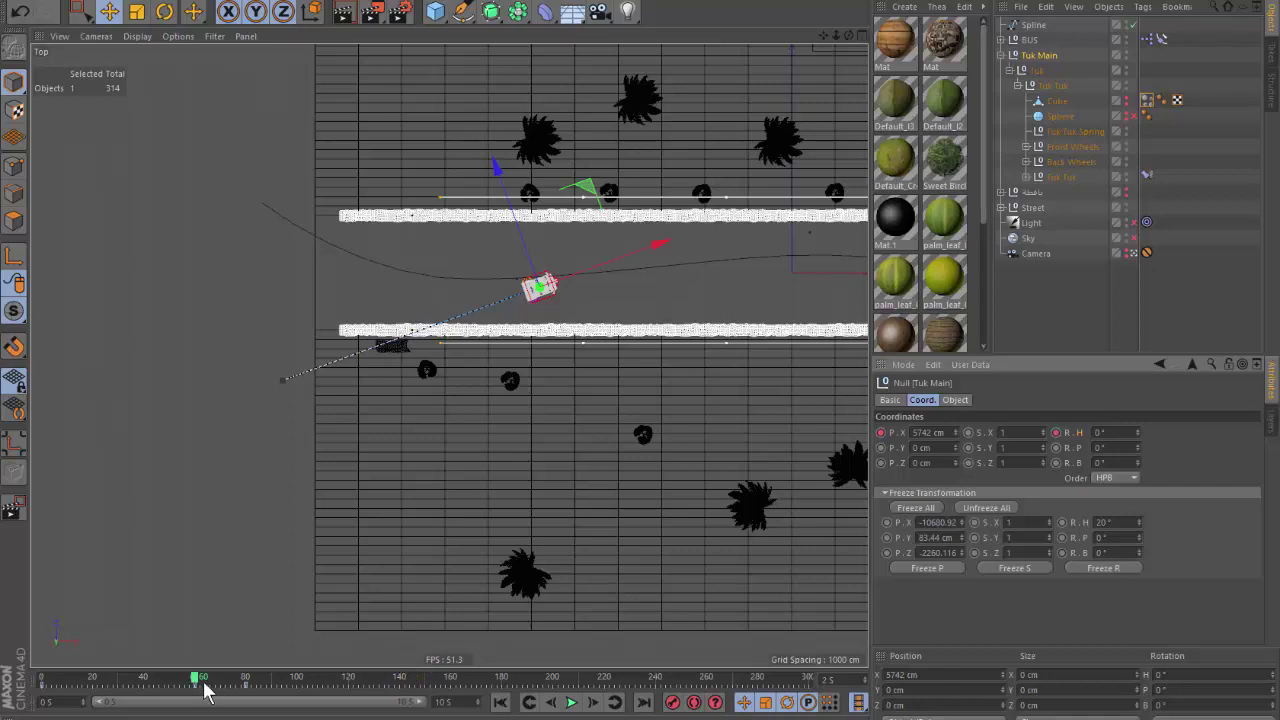
Step: Record a heading keyframe for Tuk Main at -17° so it turns along the road
mouse_move(206, 686)
left_mouse_down()
mouse_move(134, 686)
mouse_move(231, 688)
mouse_move(126, 686)
left_mouse_up()
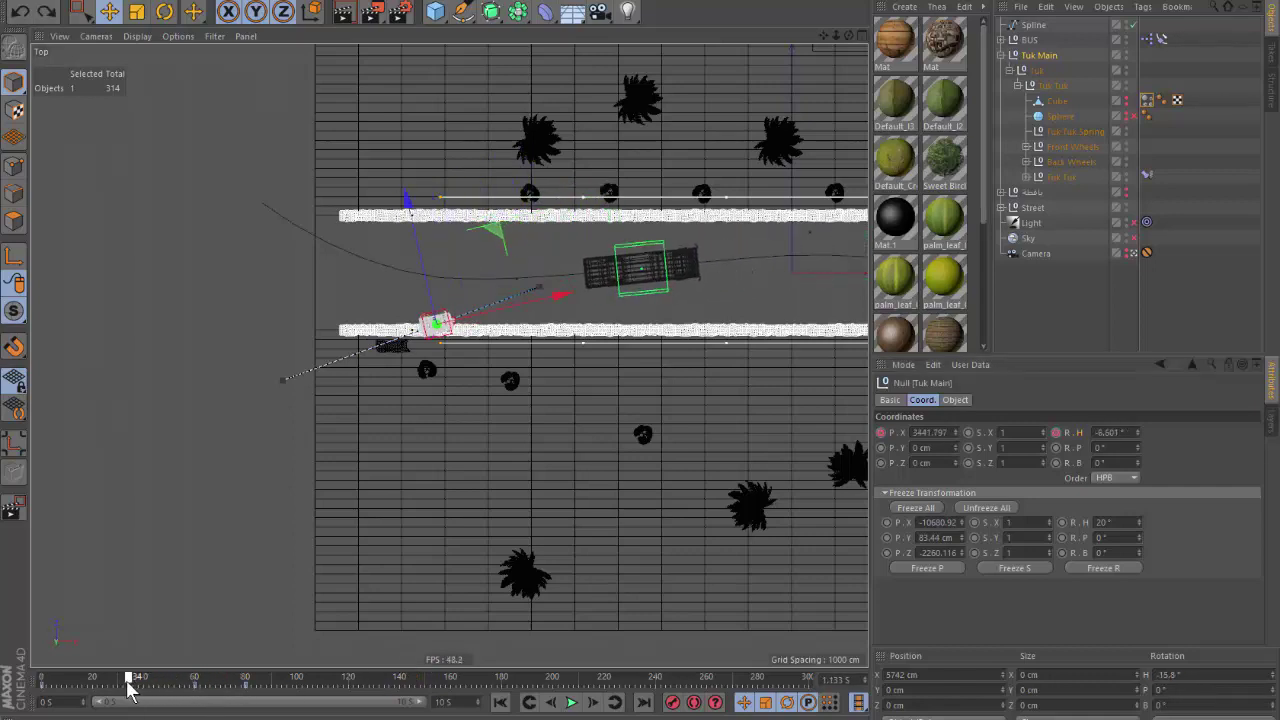
double_click(1110, 432)
type("0")
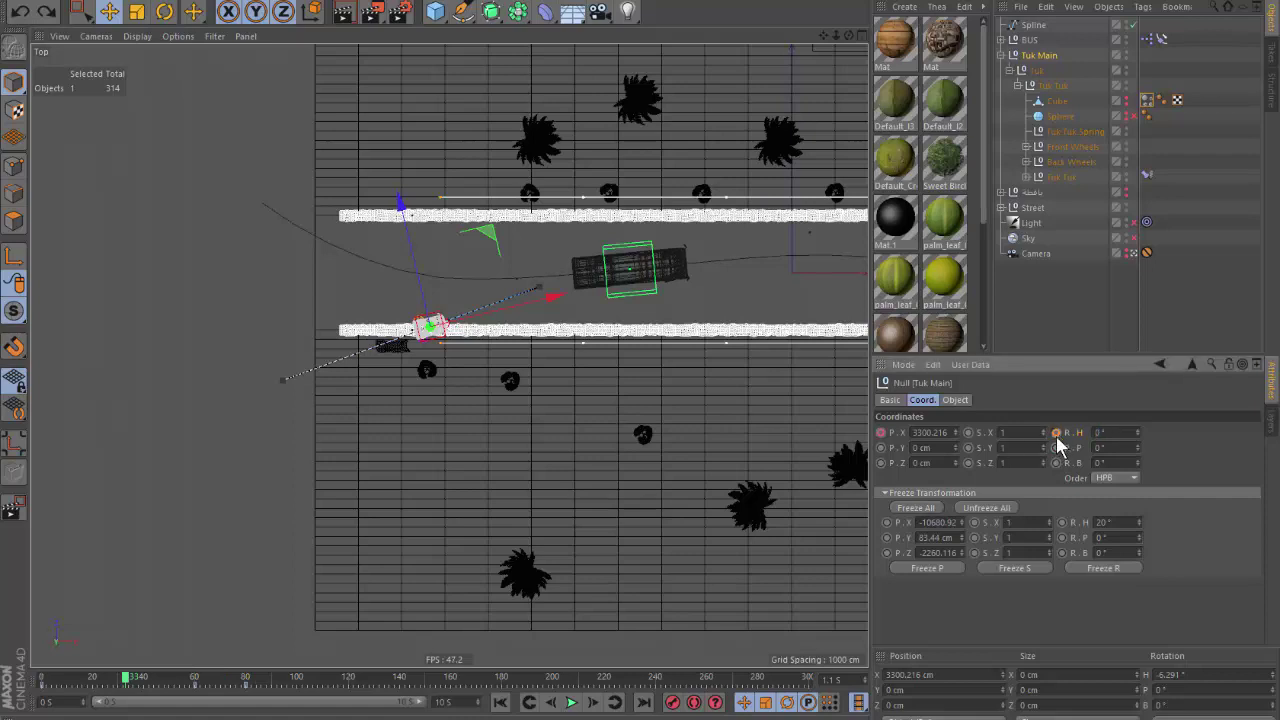
left_click(1057, 434)
left_click_drag(46, 684, 296, 704)
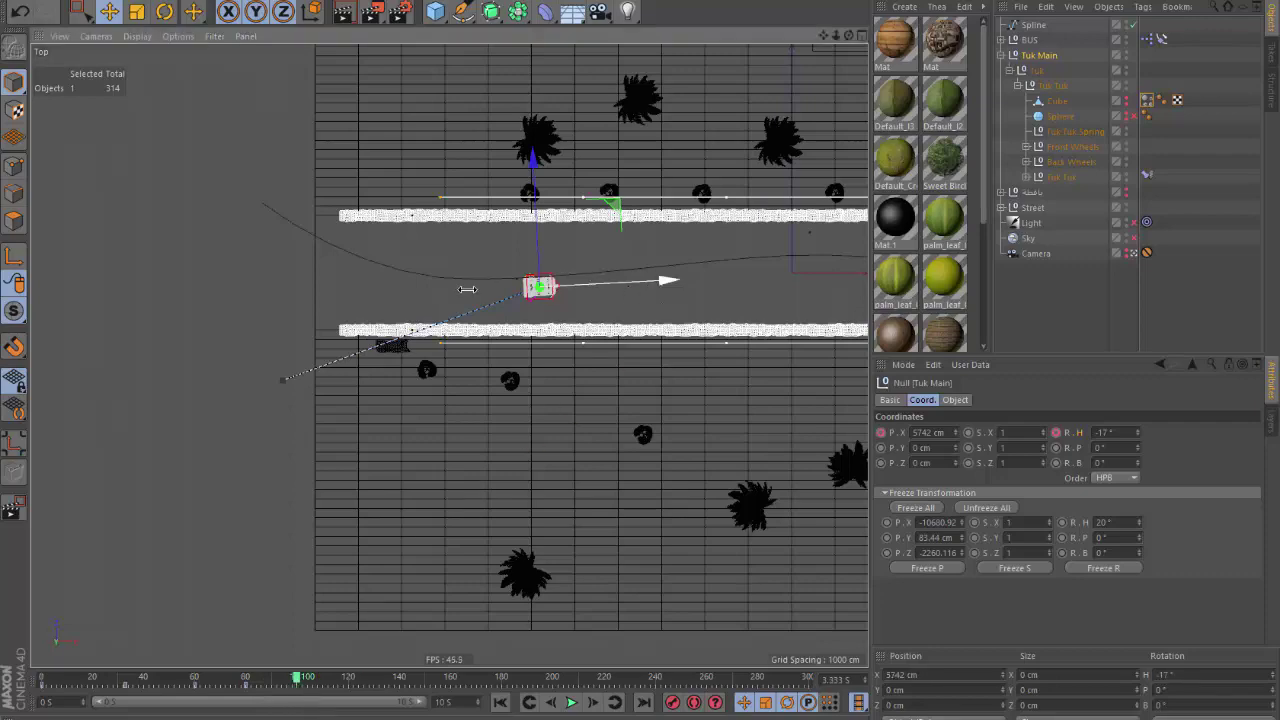
scroll(655, 270, "down", 2)
scroll(580, 305, "down", 2)
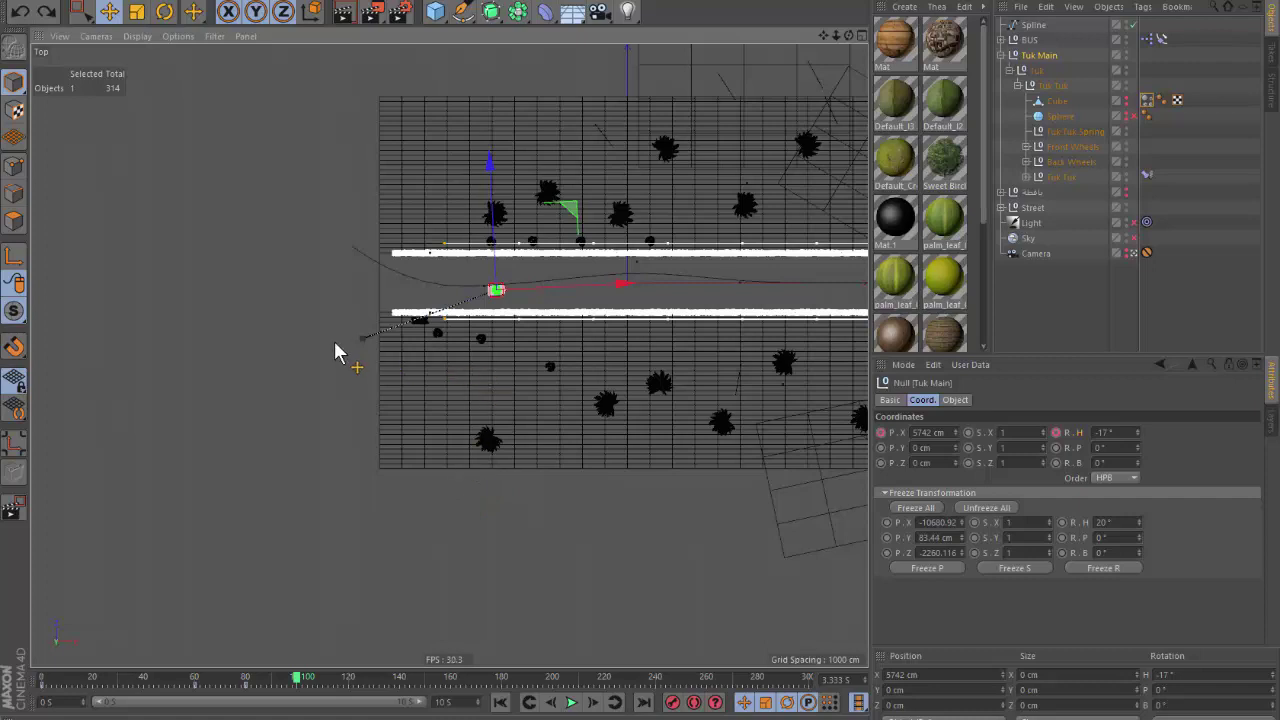
Step: Scrub to frame 120, inspect the Align to Spline tag, and move a keyframe to that frame
scroll(335, 352, "down", 4)
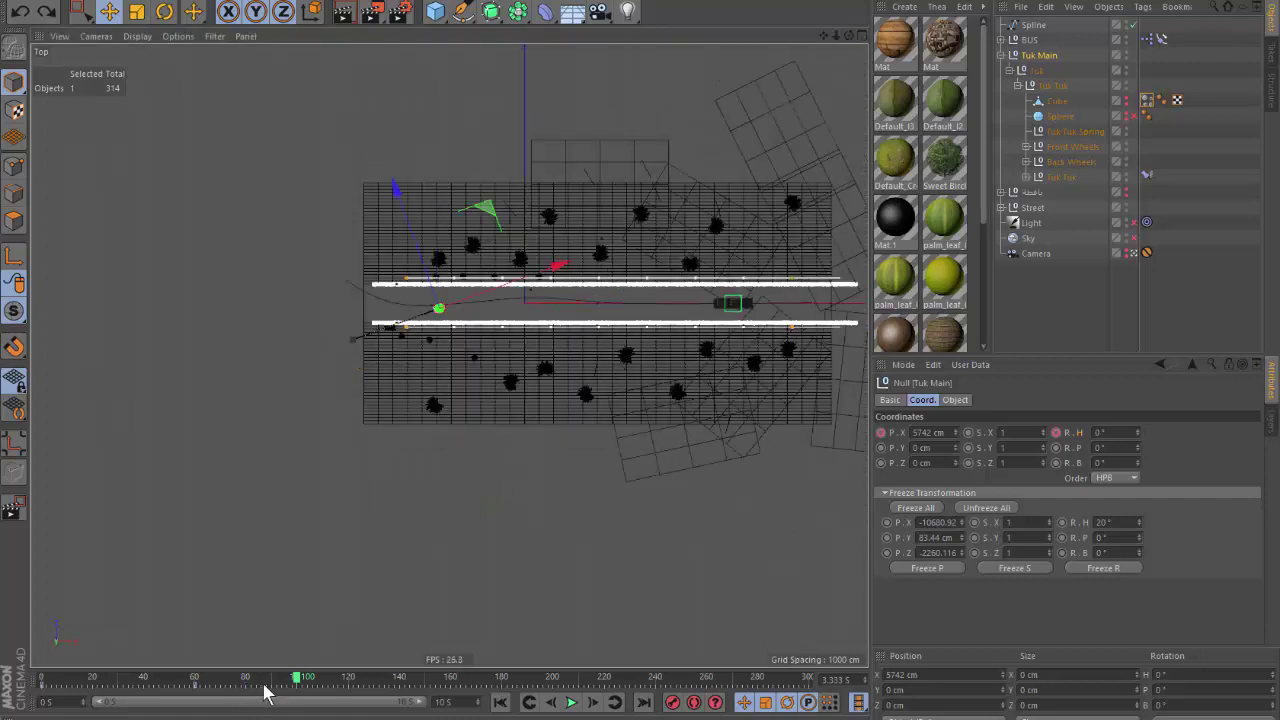
left_click_drag(228, 695, 437, 705)
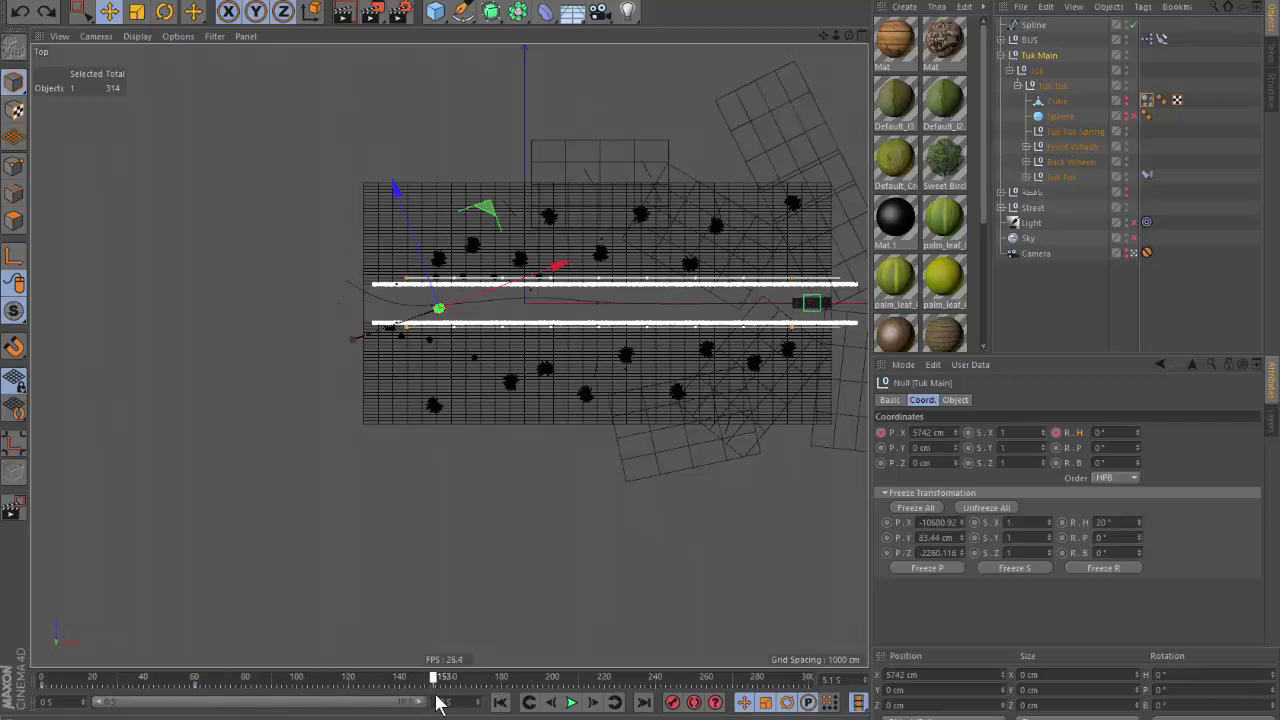
left_click(1161, 39)
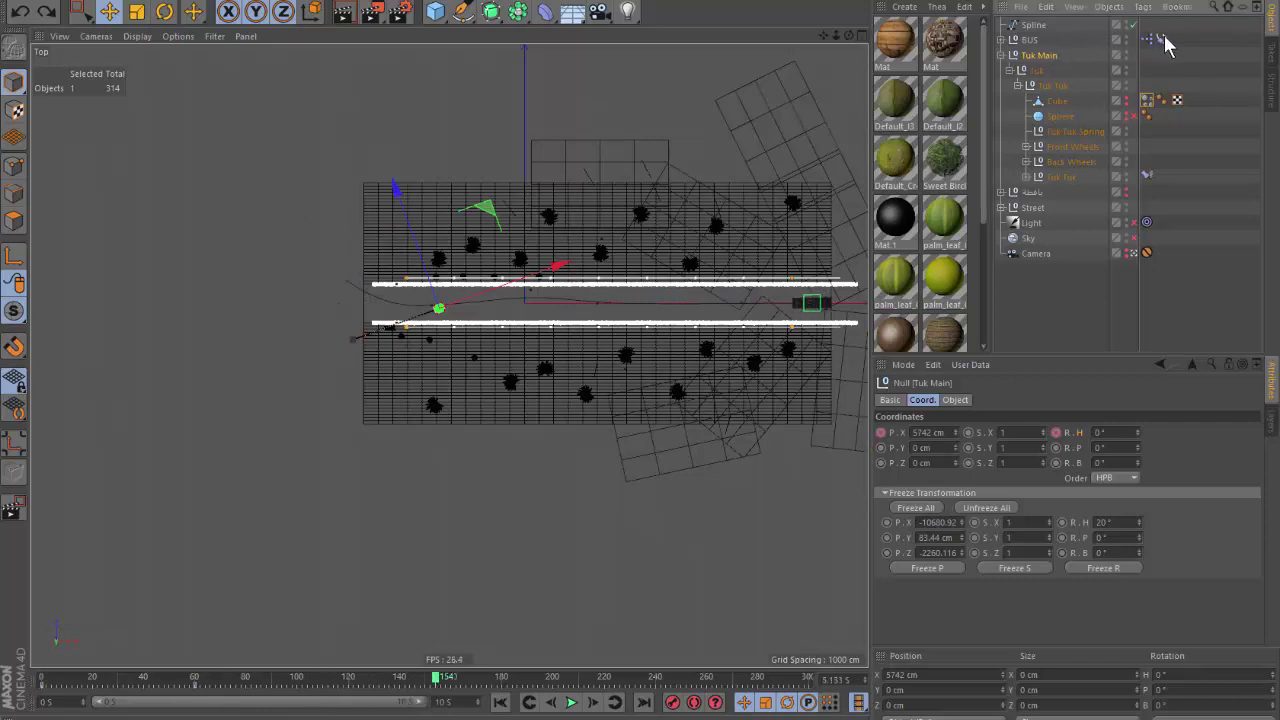
mouse_move(440, 688)
left_mouse_down()
mouse_move(277, 691)
mouse_move(358, 692)
left_mouse_up()
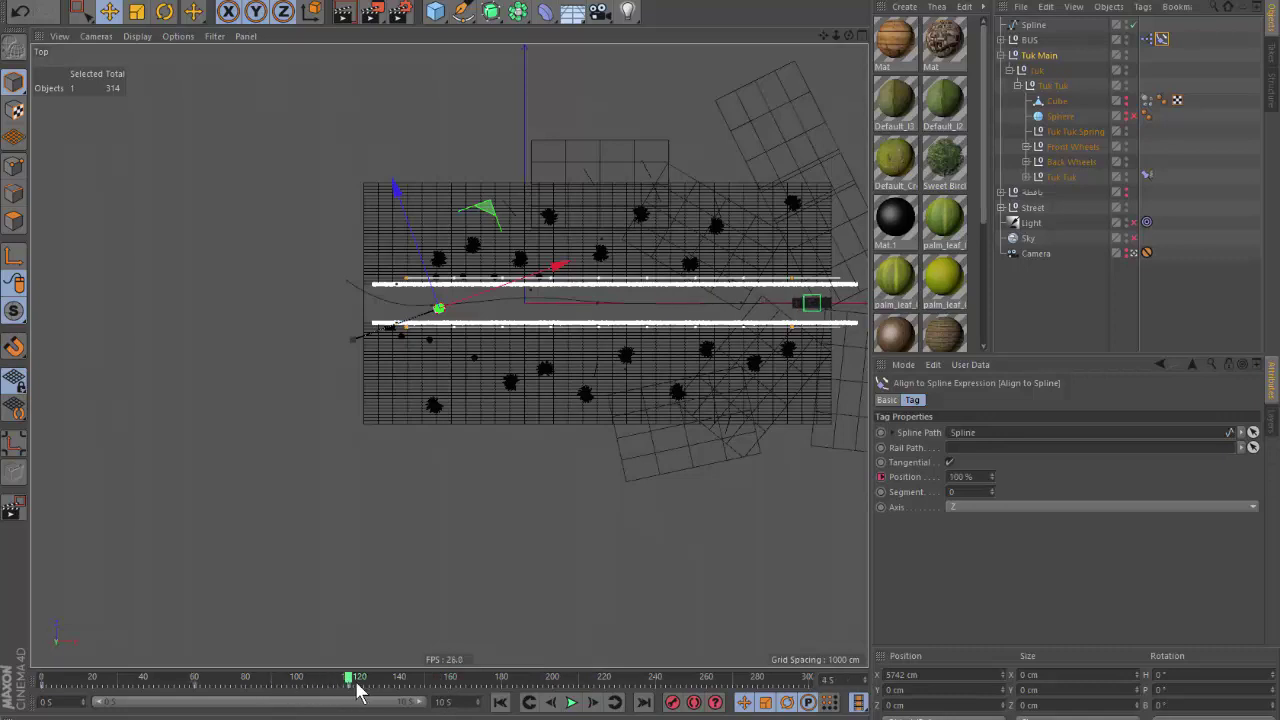
left_click(1036, 56)
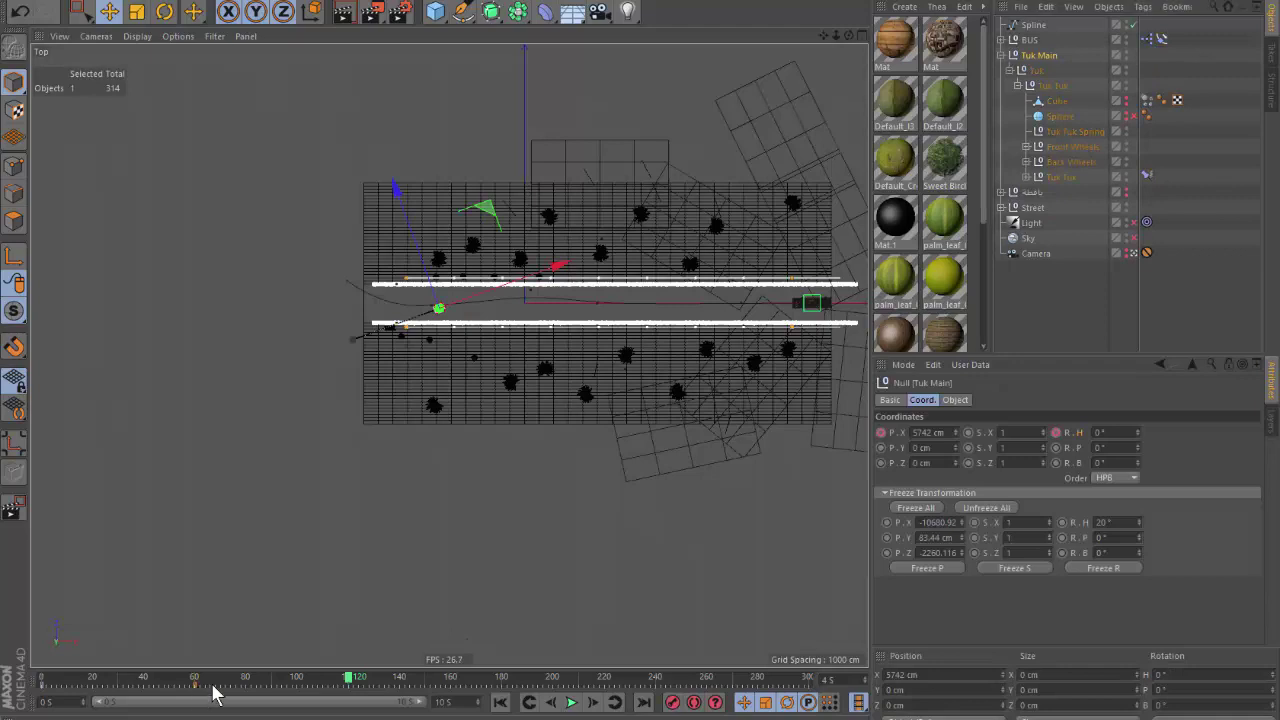
left_click(337, 688)
left_click_drag(297, 695, 345, 694)
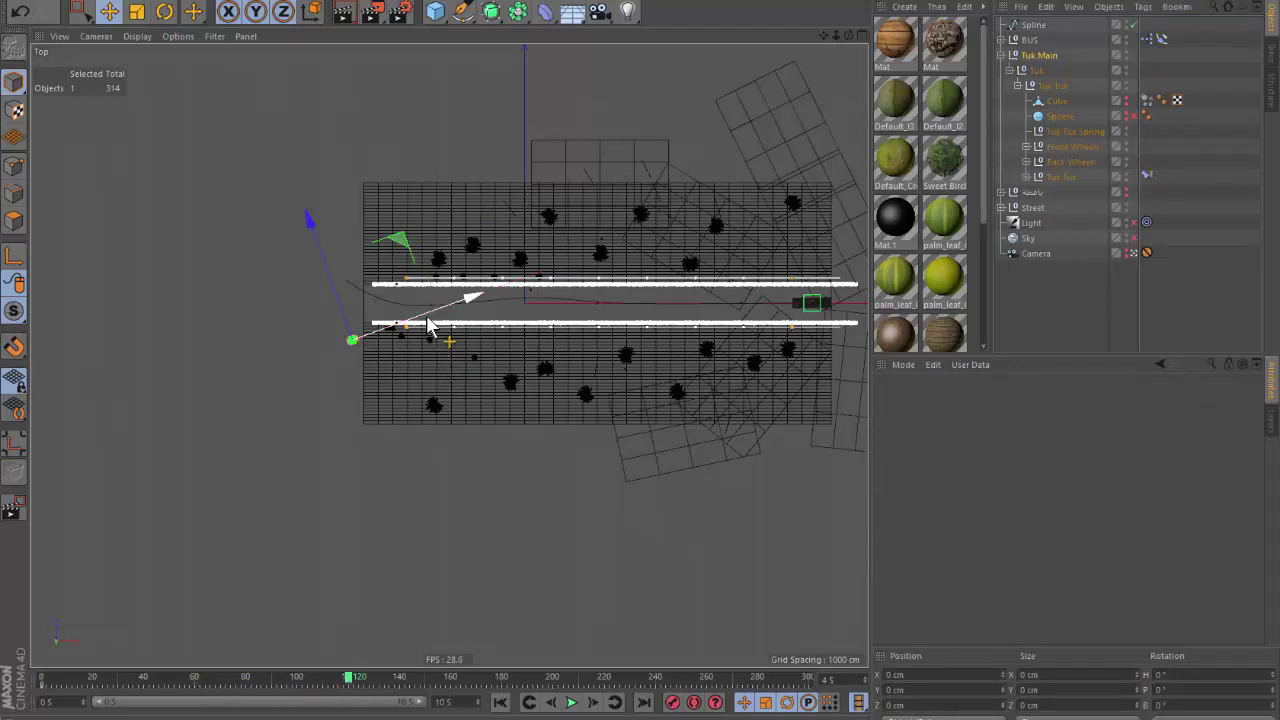
Step: Slide Tuk Main along the road and check its motion through frame 124
mouse_move(457, 303)
left_mouse_down()
mouse_move(645, 285)
mouse_move(845, 358)
left_mouse_up()
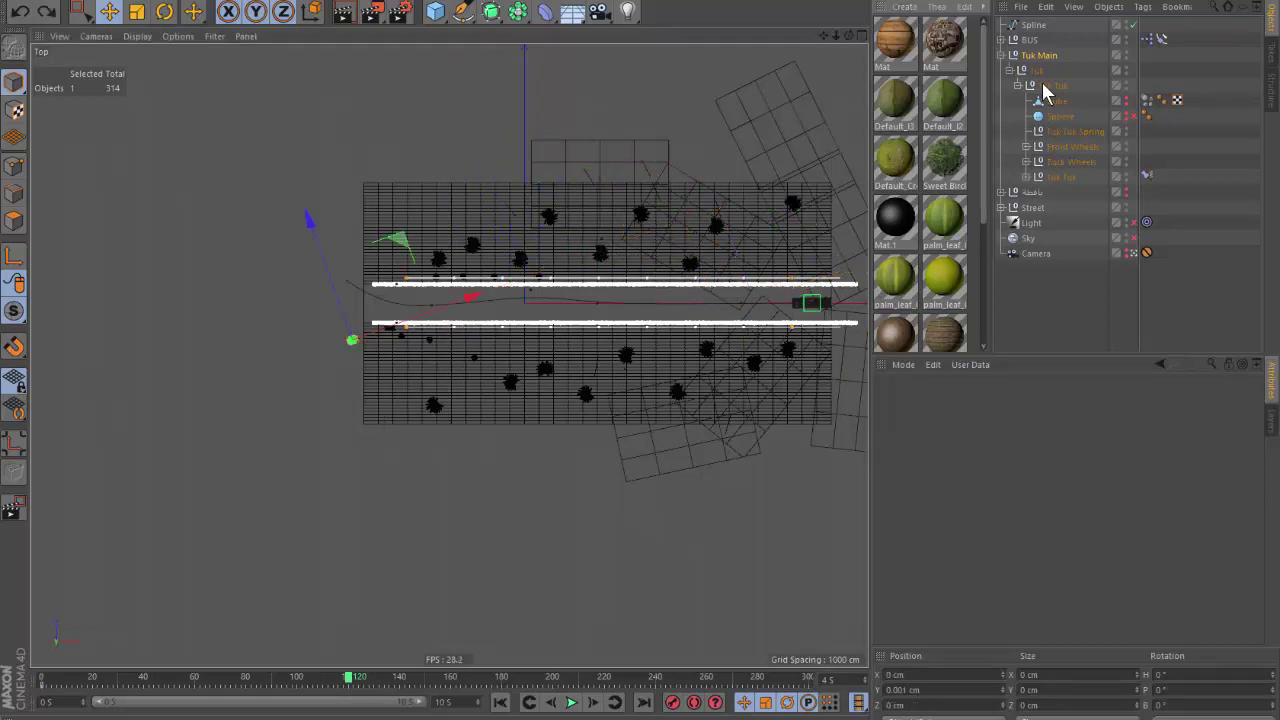
left_click(1038, 56)
left_click_drag(92, 683, 42, 683)
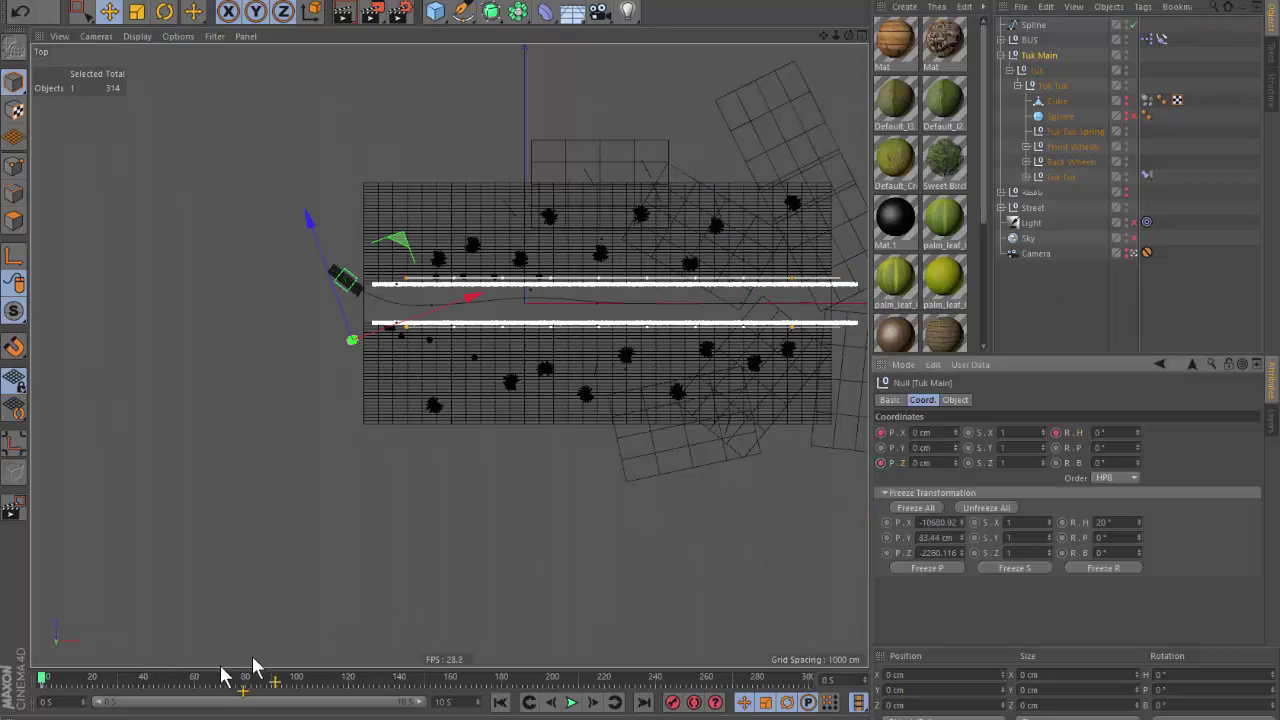
mouse_move(91, 680)
left_mouse_down()
mouse_move(406, 700)
mouse_move(356, 705)
mouse_move(351, 680)
left_mouse_up()
key("shift+f")
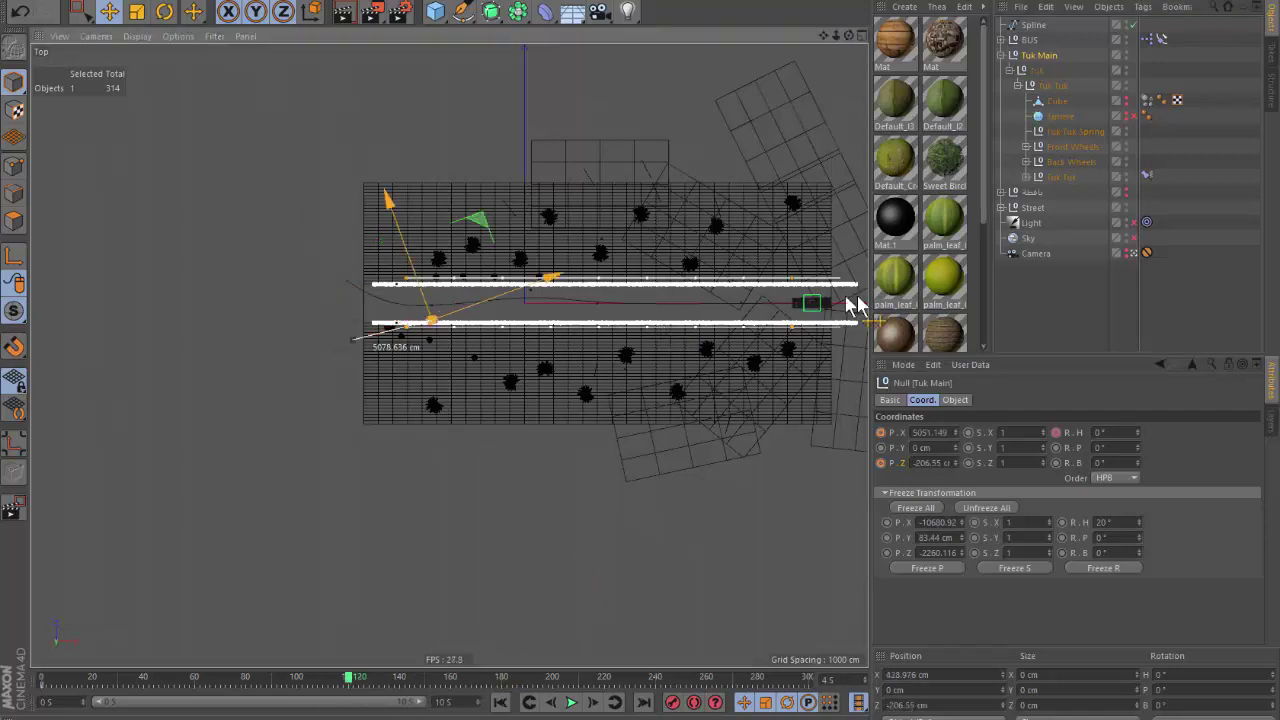
Step: Pull Tuk Main back toward mid-road, recheck Align to Spline, and select the reference .mp4
mouse_move(851, 306)
left_mouse_down()
mouse_move(737, 294)
mouse_move(808, 300)
mouse_move(744, 306)
left_mouse_up()
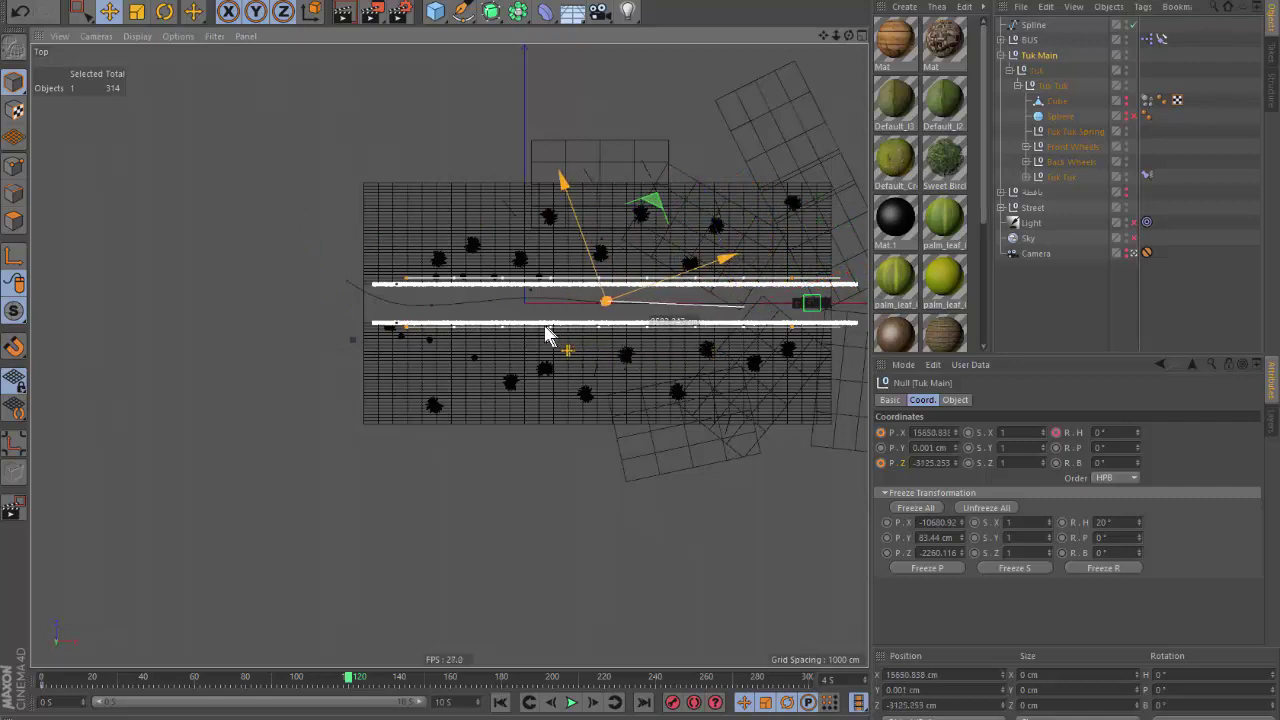
left_click_drag(665, 333, 528, 337)
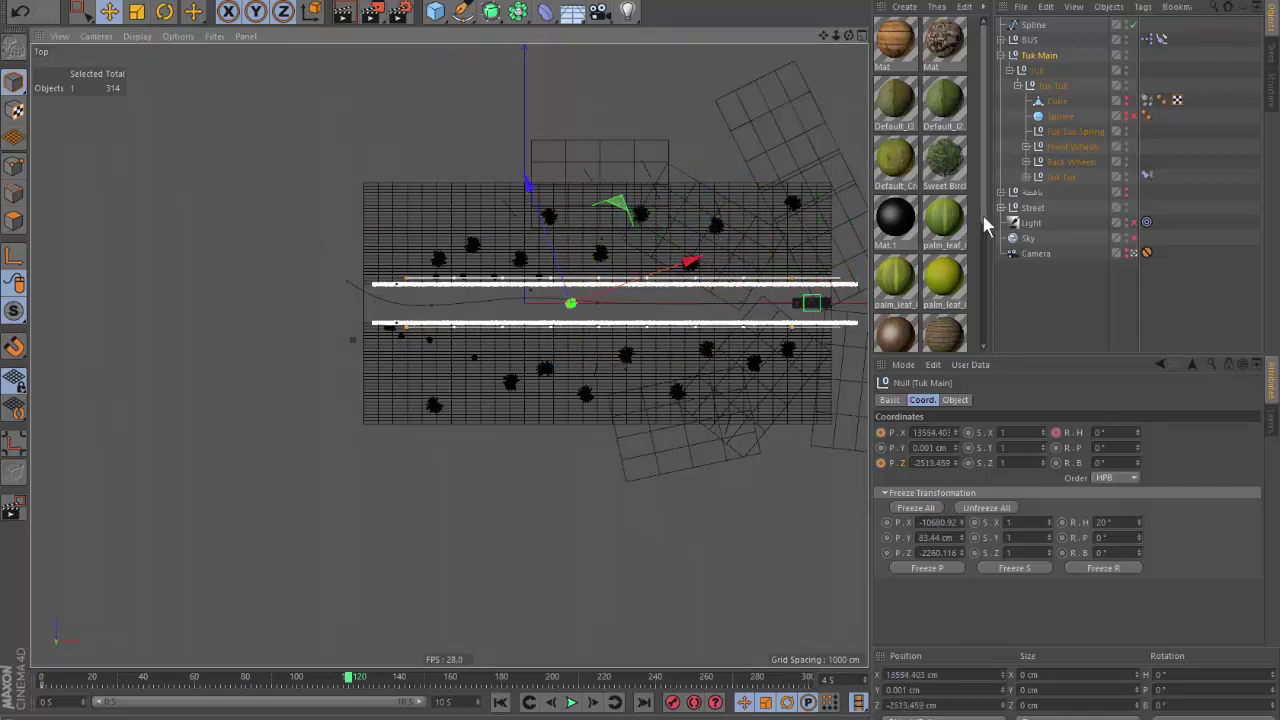
left_click(1161, 39)
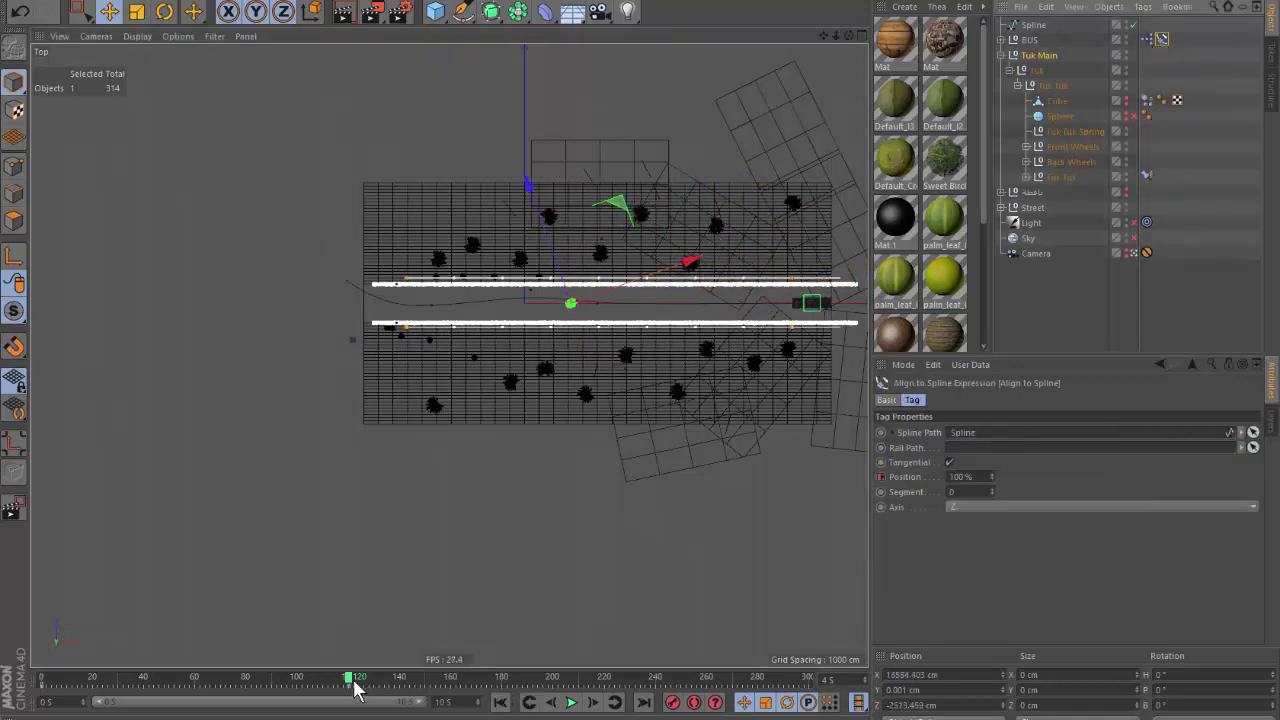
left_click_drag(350, 688, 240, 705)
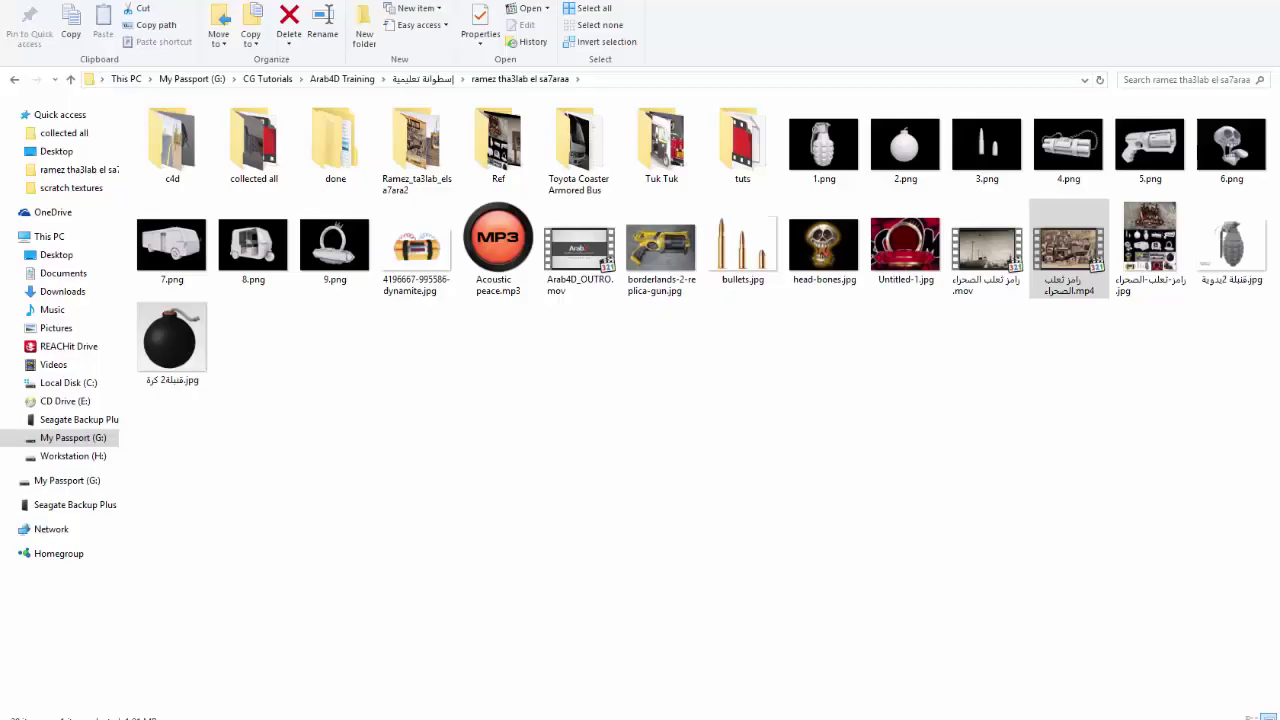
left_click(1060, 268)
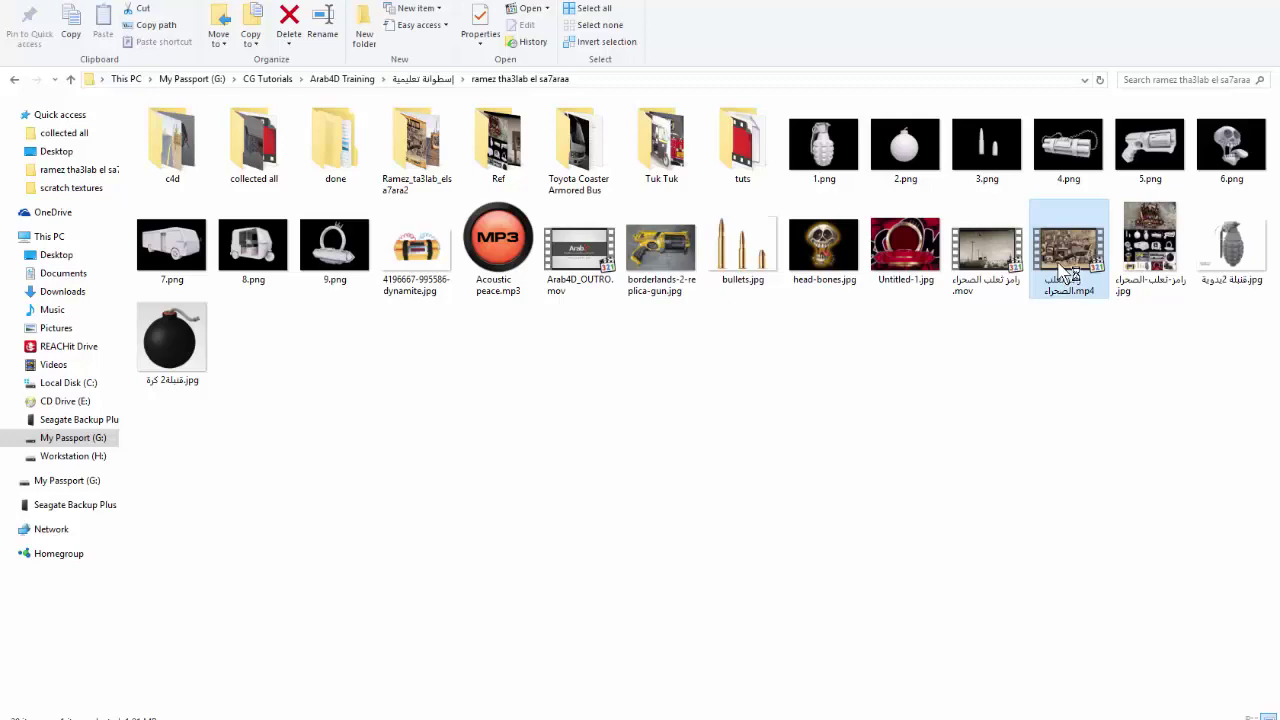
Step: Play the tuk-tuk and bus reference .mp4, pausing on the dynamite close-up, then close the player
double_click(1068, 272)
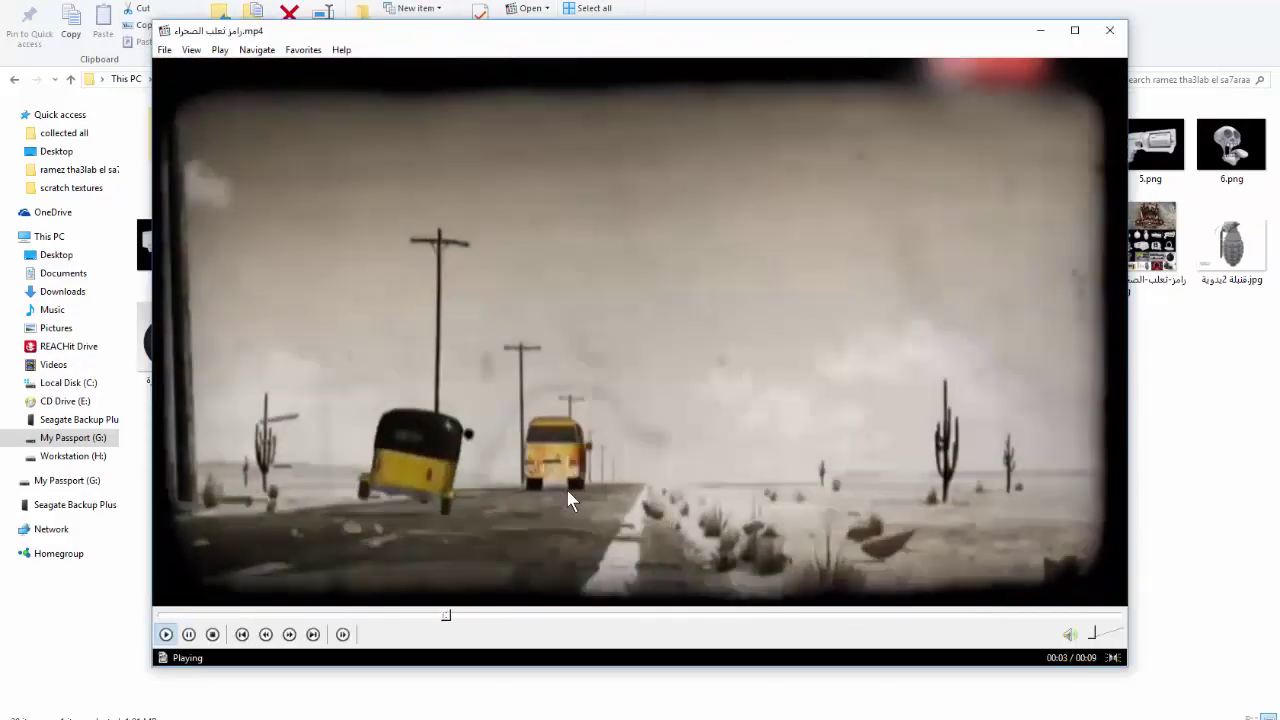
left_click(599, 483)
left_click(631, 482)
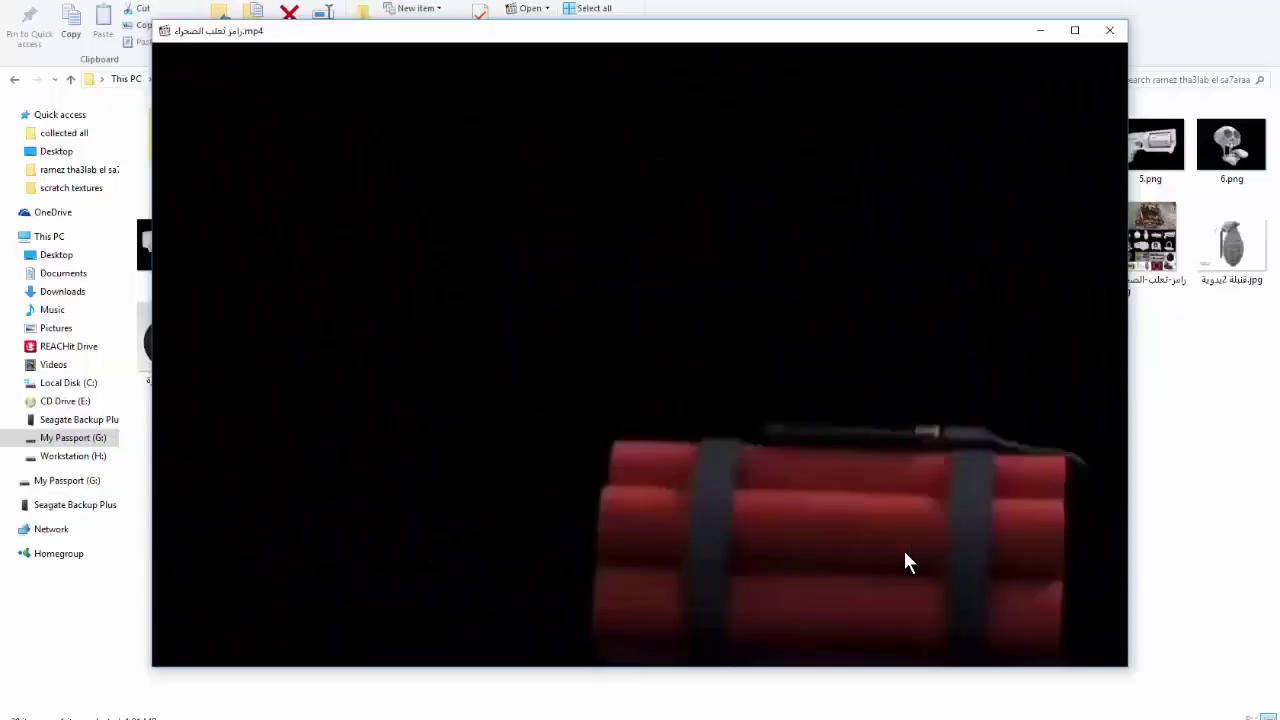
left_click(697, 366)
key("alt+F4")
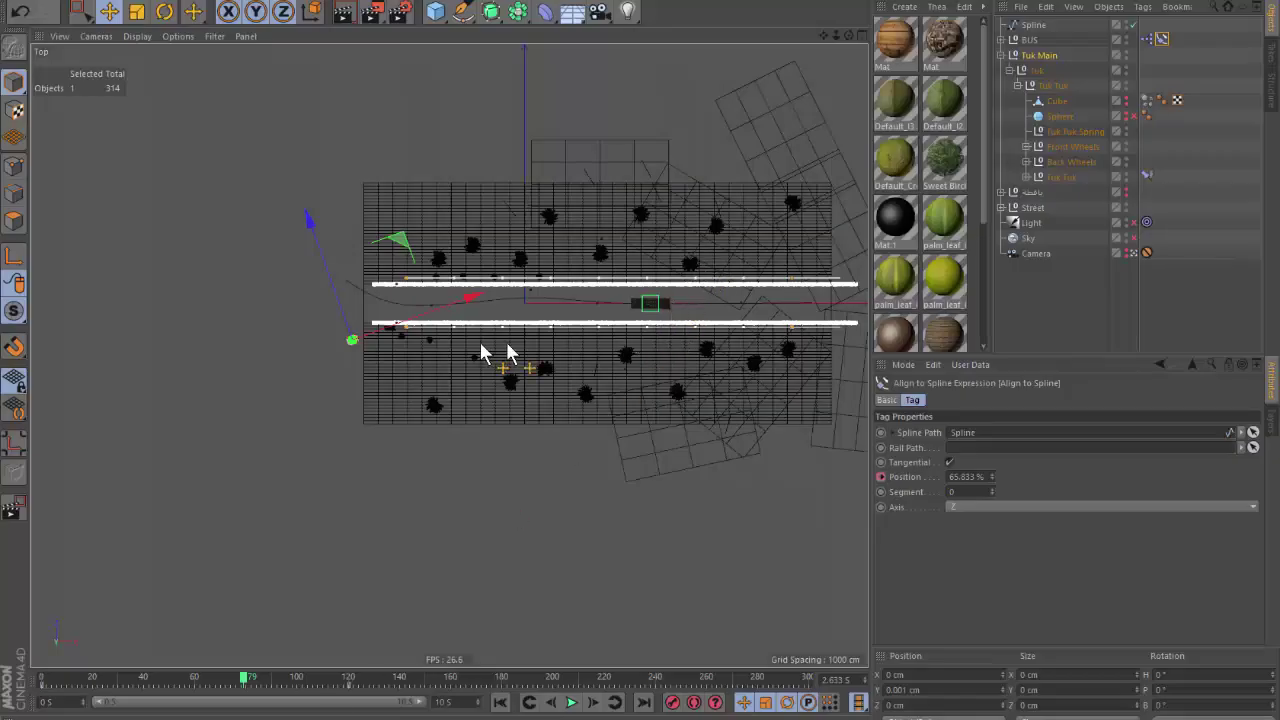
scroll(500, 351, "up", 2)
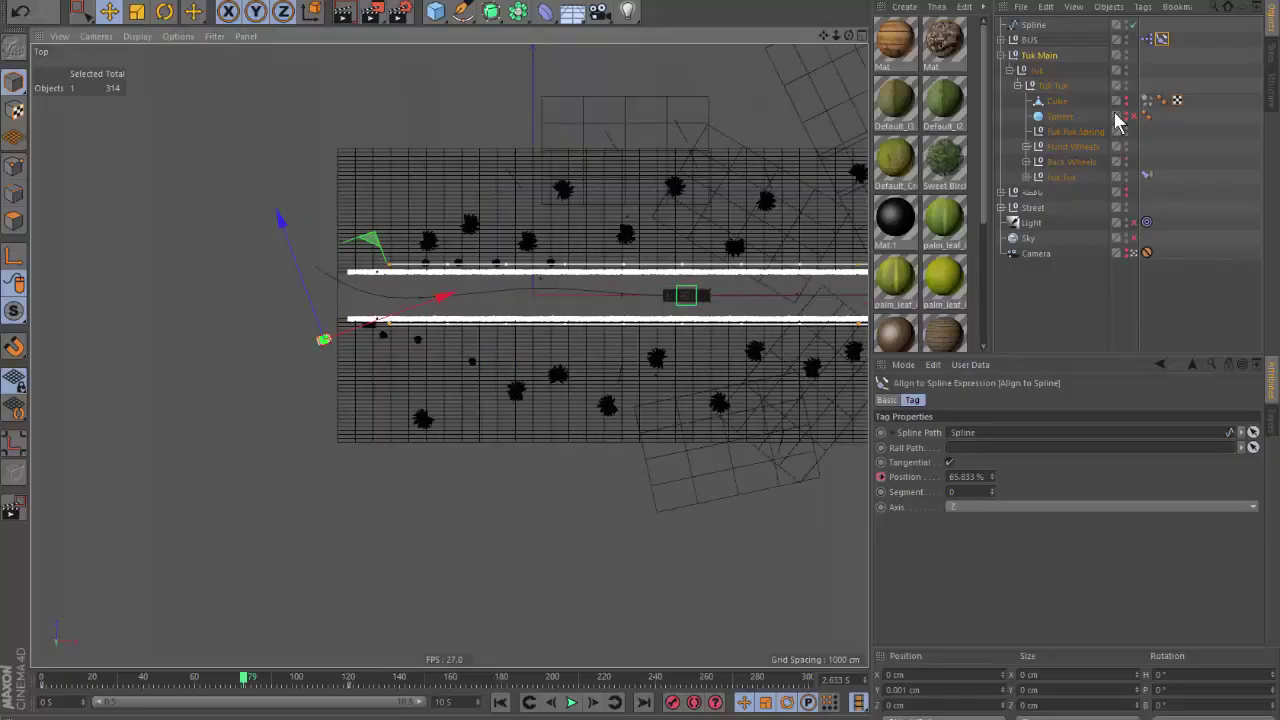
Step: Select Tuk Main and move the timeline to frame 120 near the road's end
left_click(1040, 76)
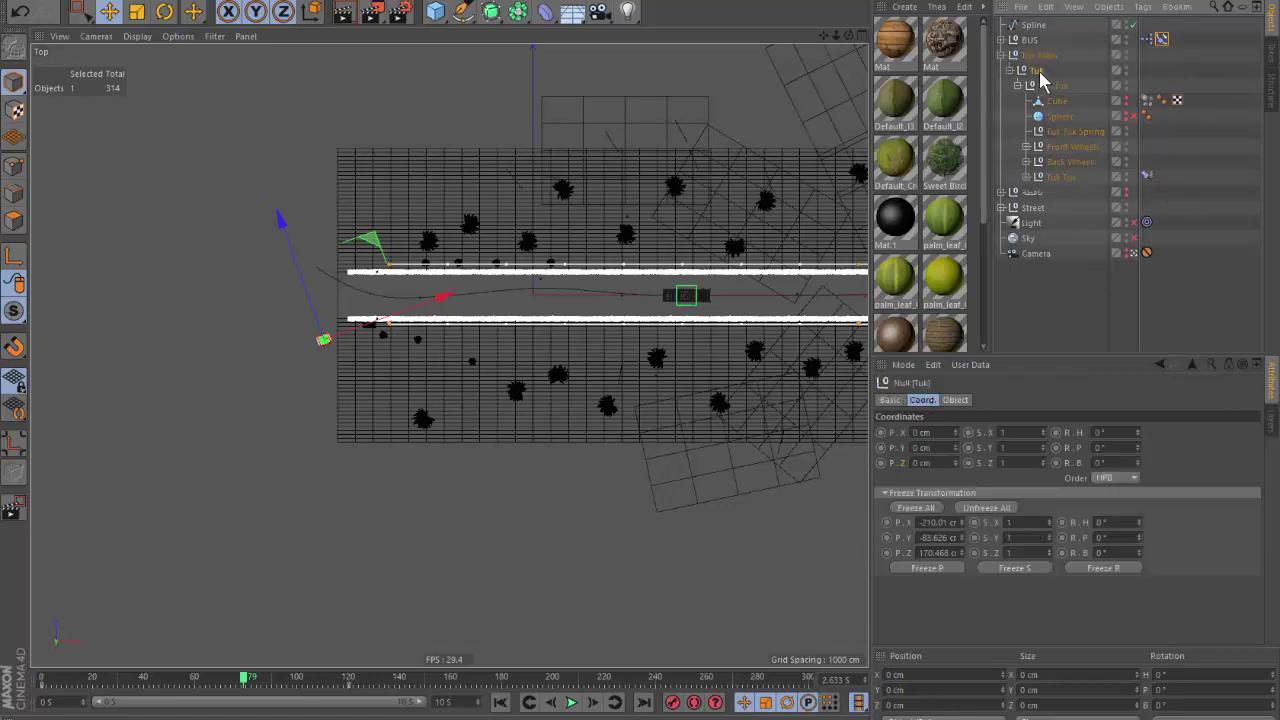
left_click_drag(270, 695, 350, 700)
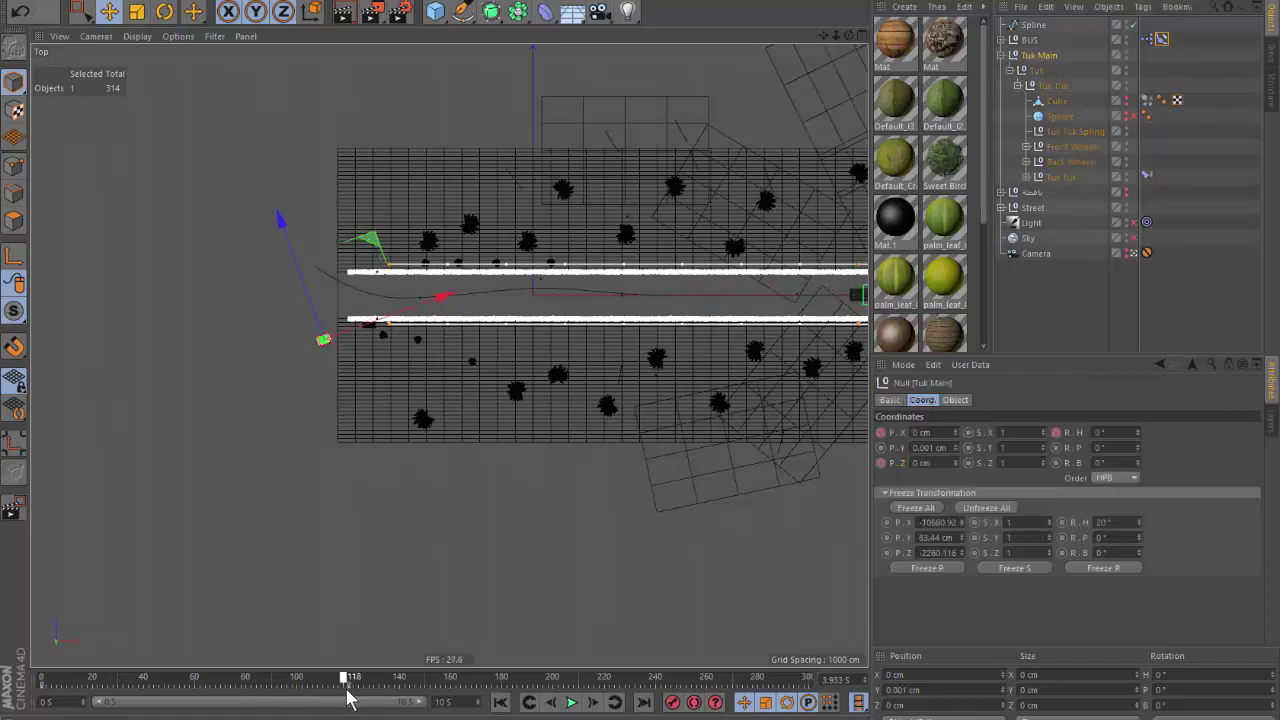
scroll(313, 449, "down", 2)
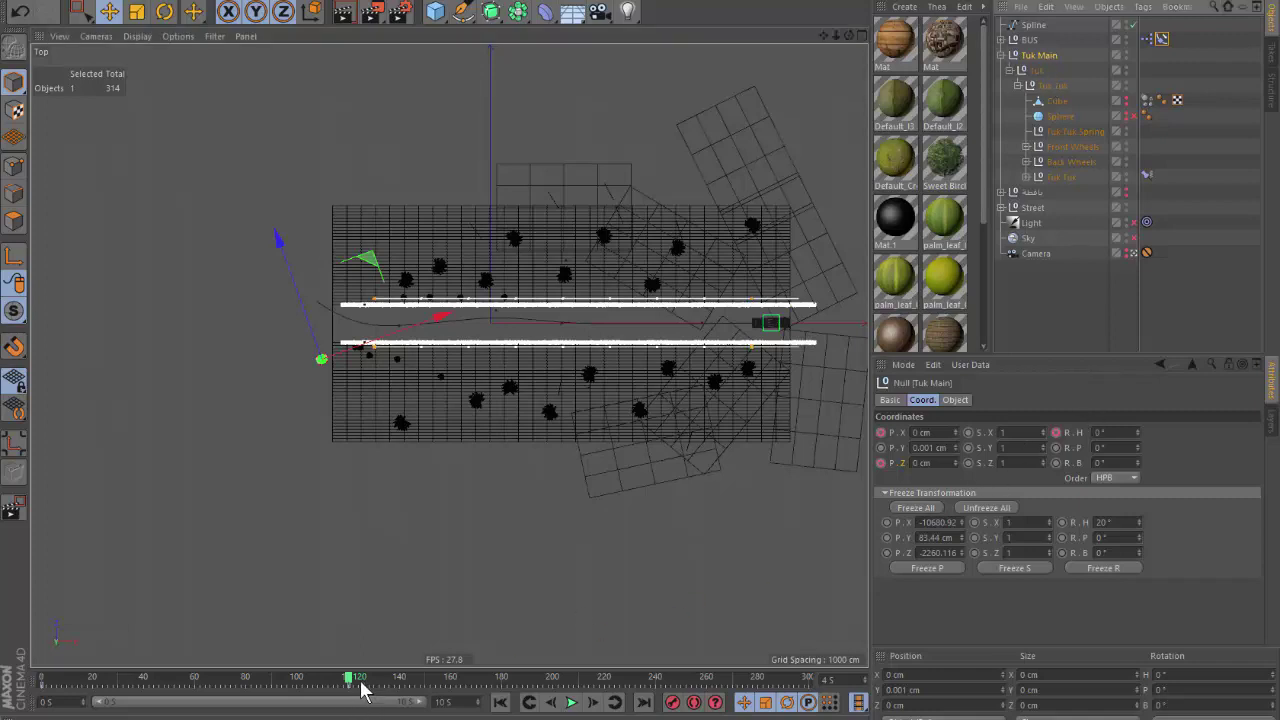
key("g")
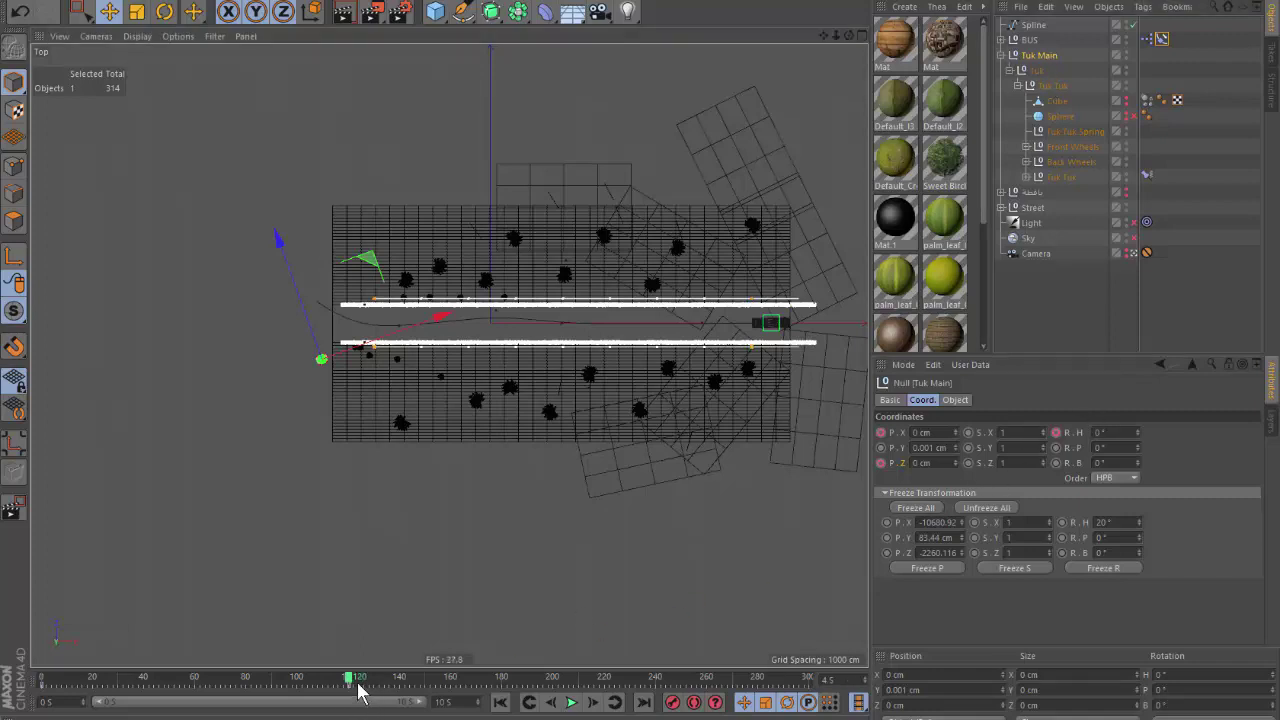
key("Up")
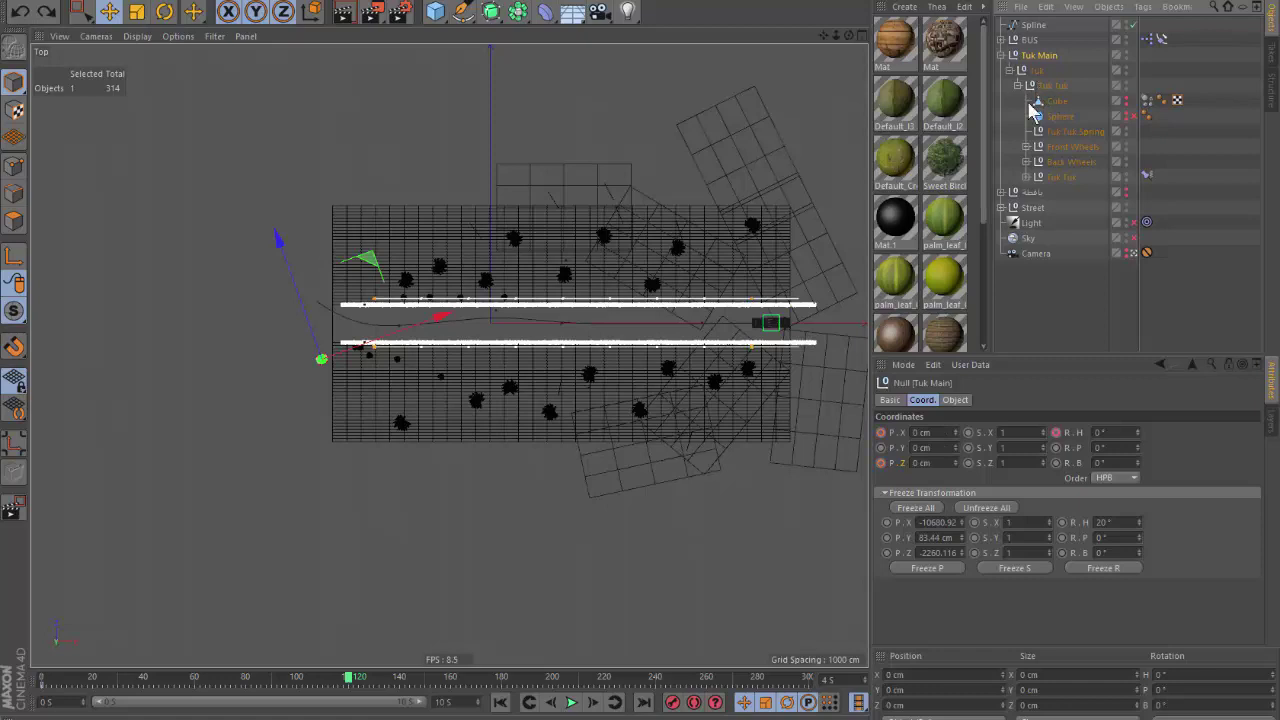
left_click_drag(185, 700, 43, 700)
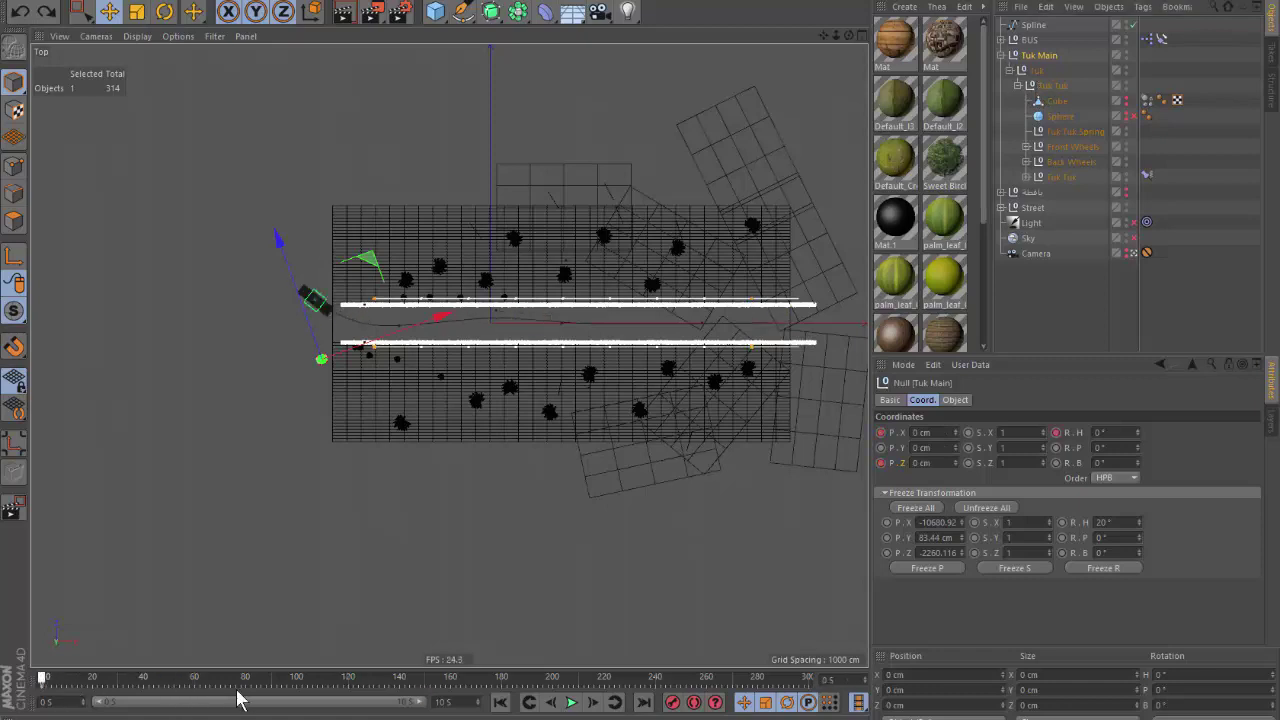
left_click_drag(290, 689, 351, 684)
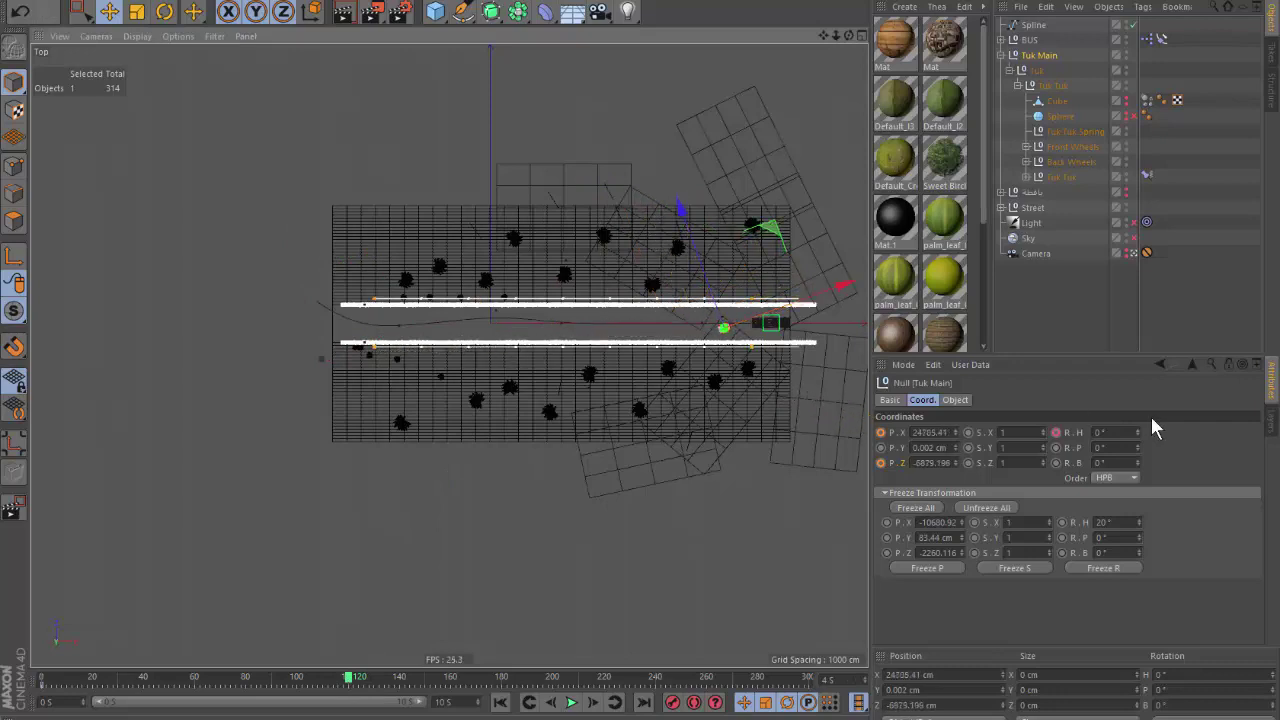
Step: Turn Tuk Main to about −18° heading, nudge it along the road, and key P.X and P.Z
left_click_drag(1138, 432, 1138, 460)
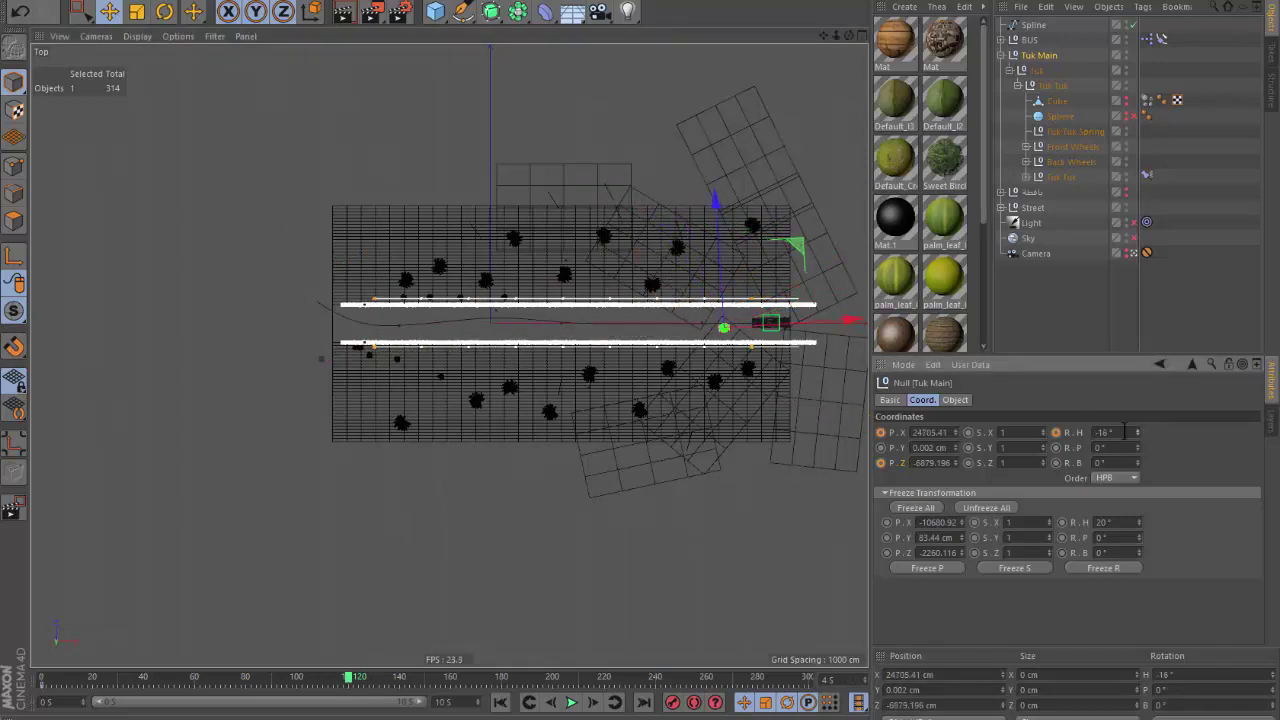
scroll(845, 337, "up", 3)
scroll(663, 330, "up", 3)
left_click_drag(663, 354, 662, 368)
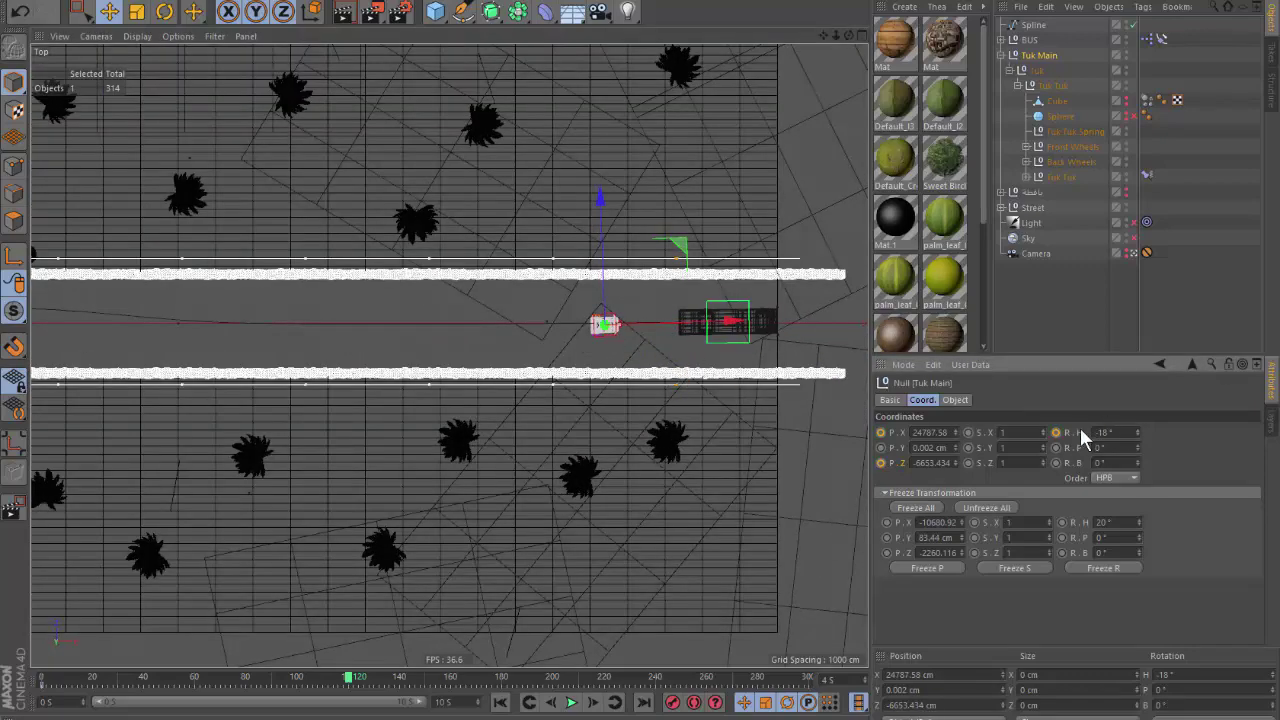
left_click(880, 432)
left_click(880, 463)
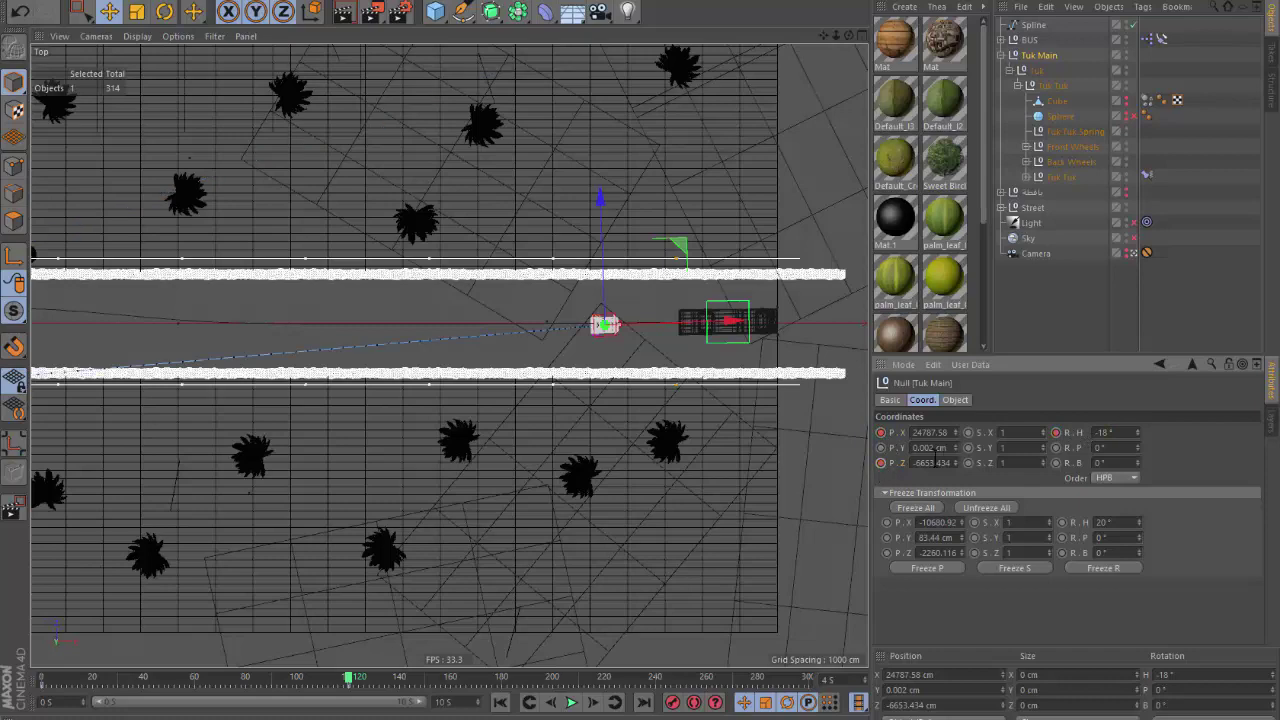
key("F1")
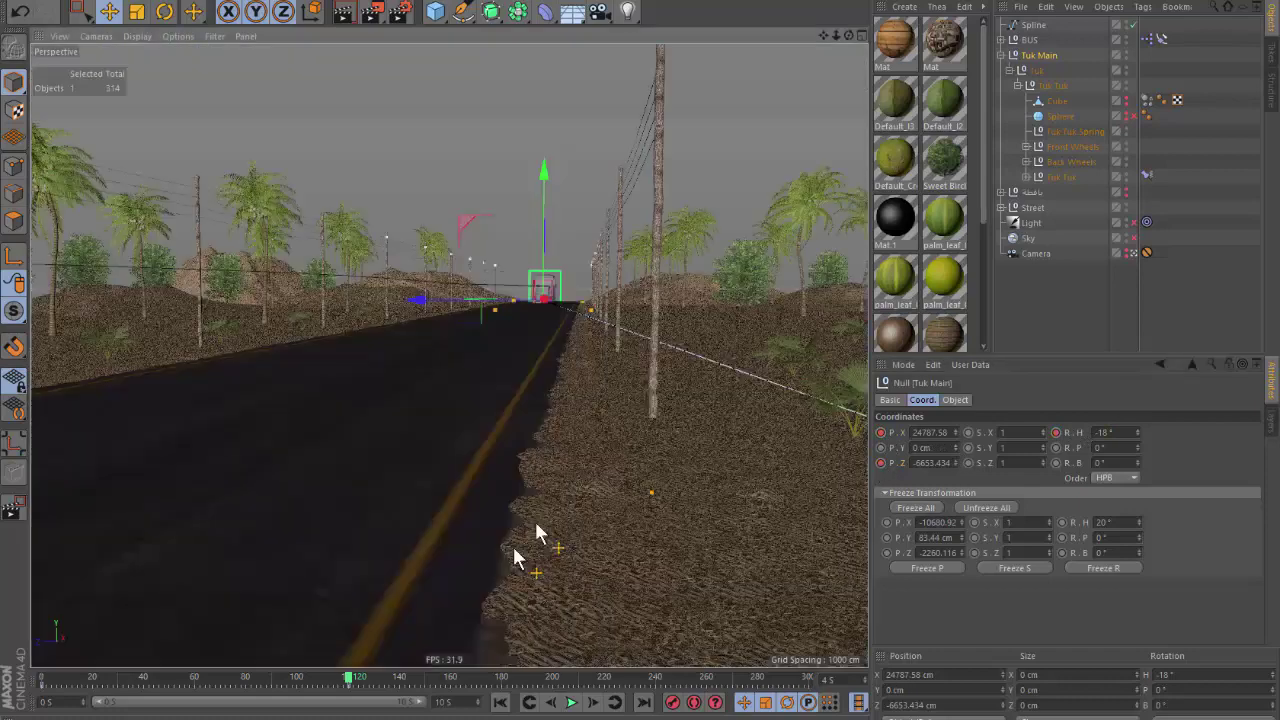
Step: In top view at about frame 20, move the tuk-tuk up onto the road and key its position
left_click(44, 685)
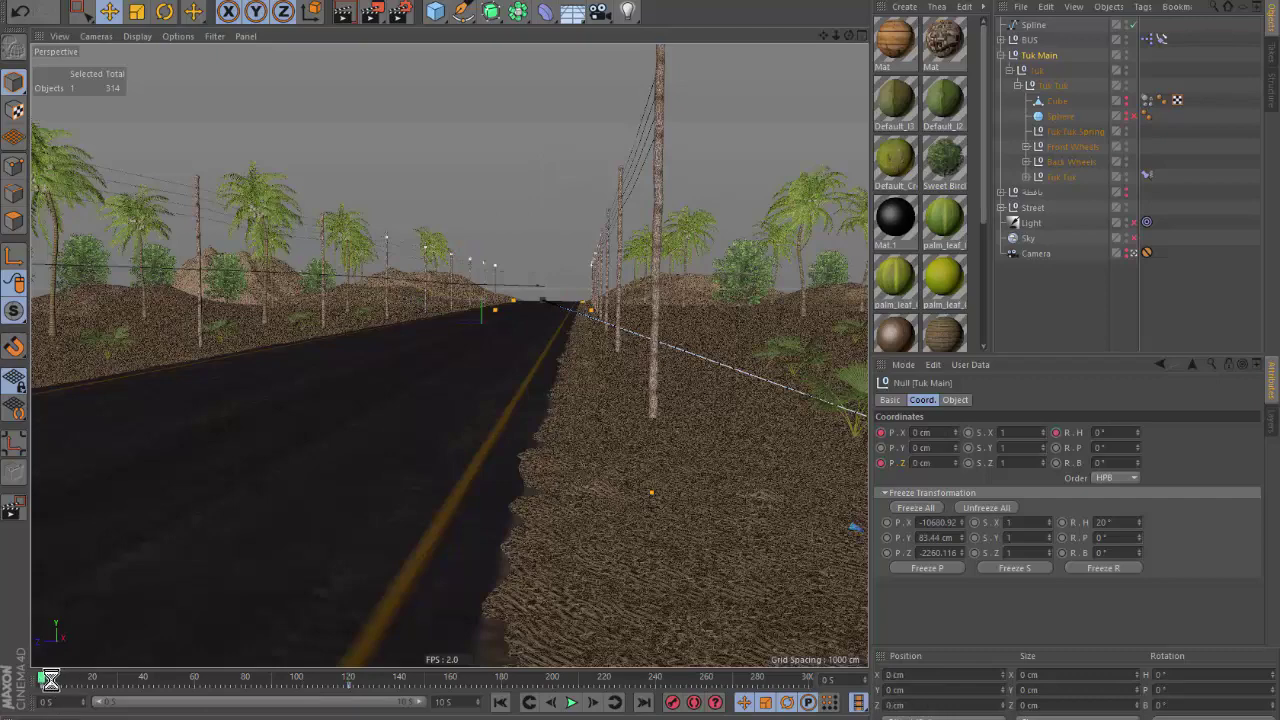
mouse_move(57, 686)
left_mouse_down()
mouse_move(334, 688)
mouse_move(172, 688)
left_mouse_up()
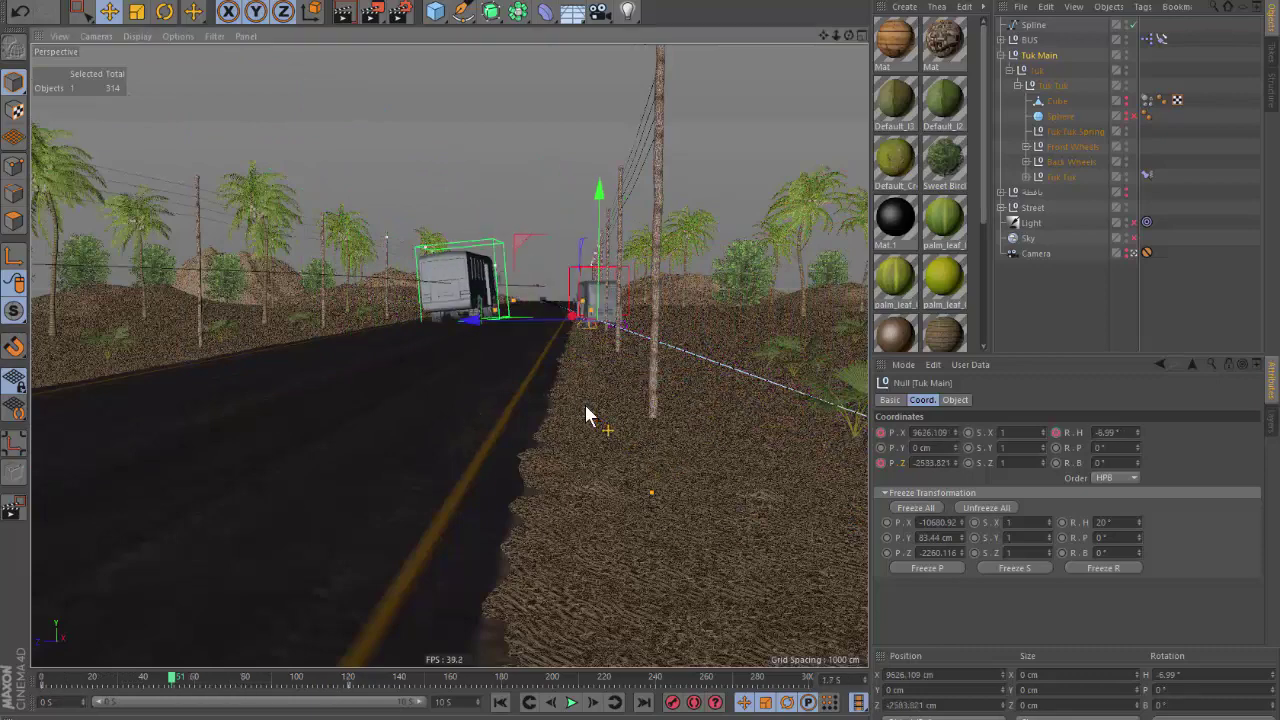
key("F2")
scroll(397, 345, "up", 5)
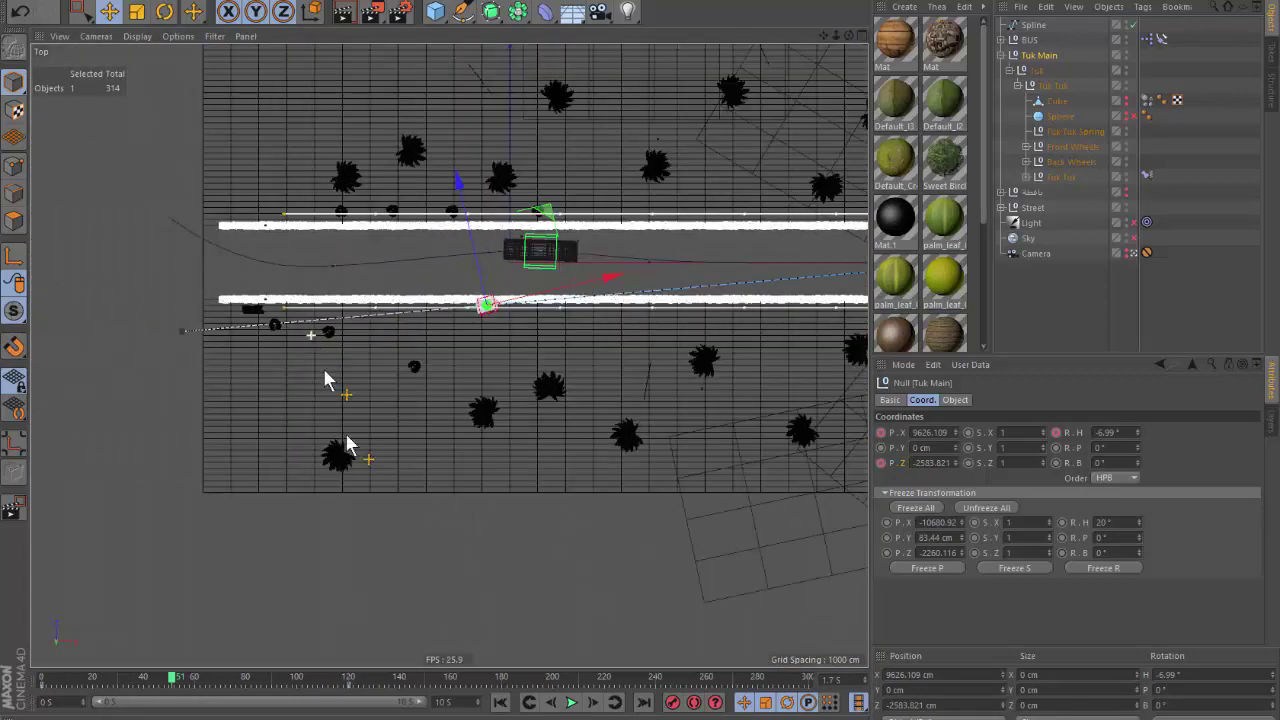
left_click_drag(200, 676, 124, 680)
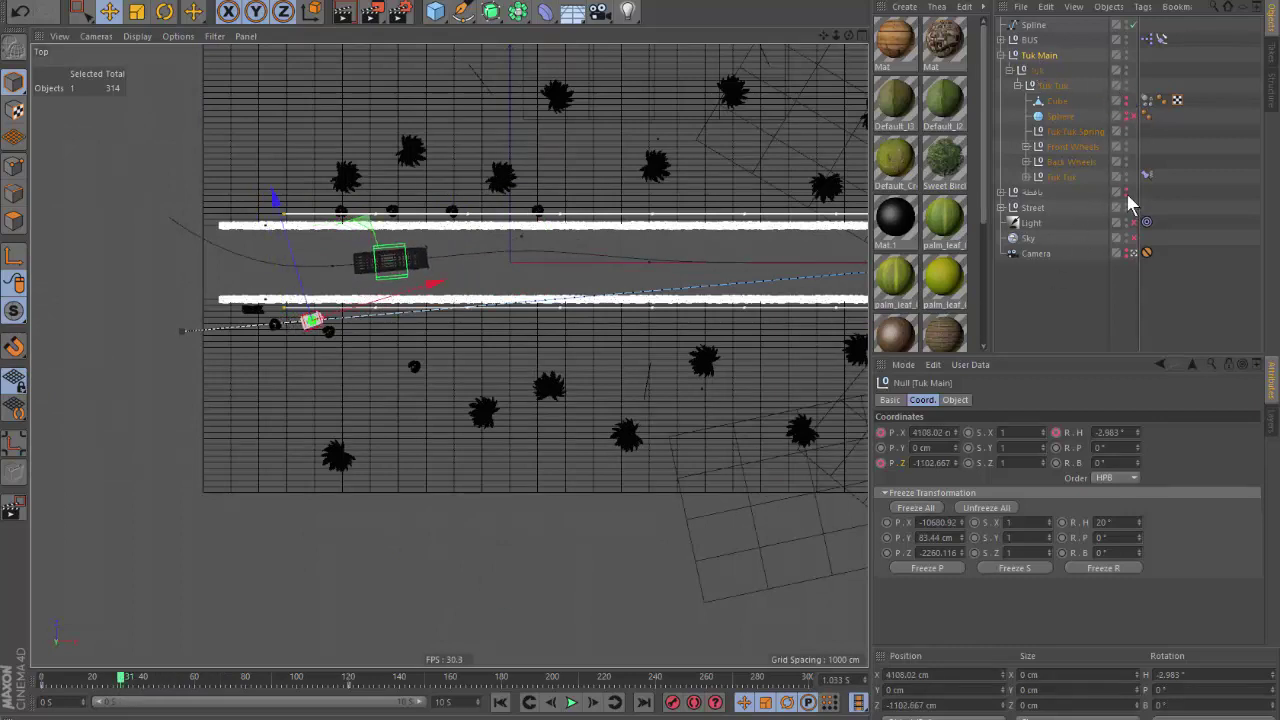
scroll(219, 431, "up", 1)
scroll(228, 360, "up", 3)
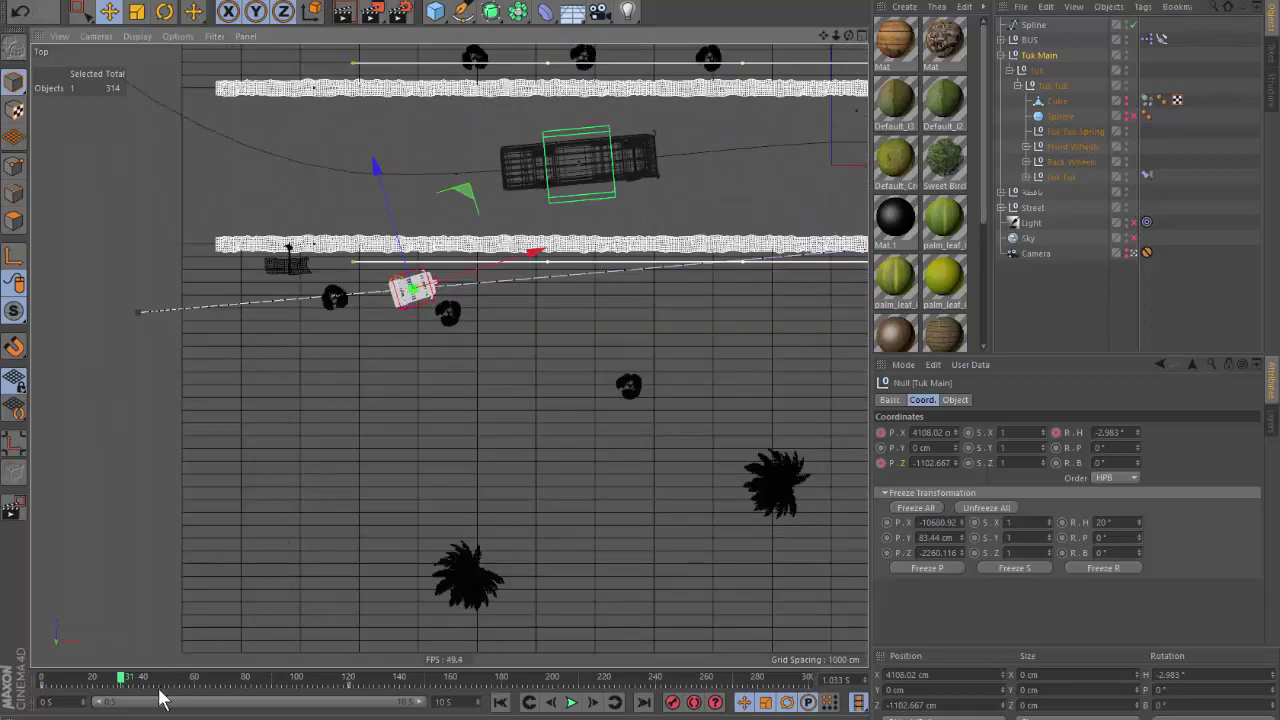
mouse_move(124, 680)
left_mouse_down()
mouse_move(60, 678)
mouse_move(102, 680)
left_mouse_up()
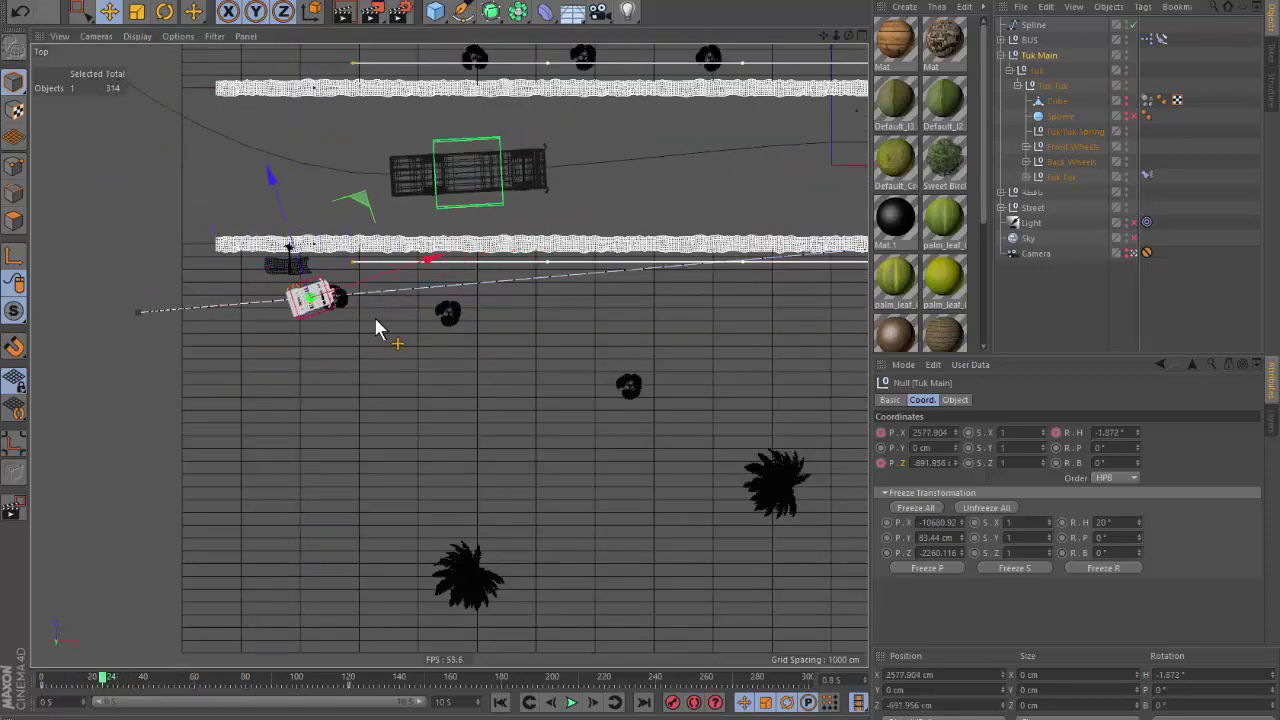
mouse_move(375, 328)
left_mouse_down()
mouse_move(357, 300)
mouse_move(360, 259)
left_mouse_up()
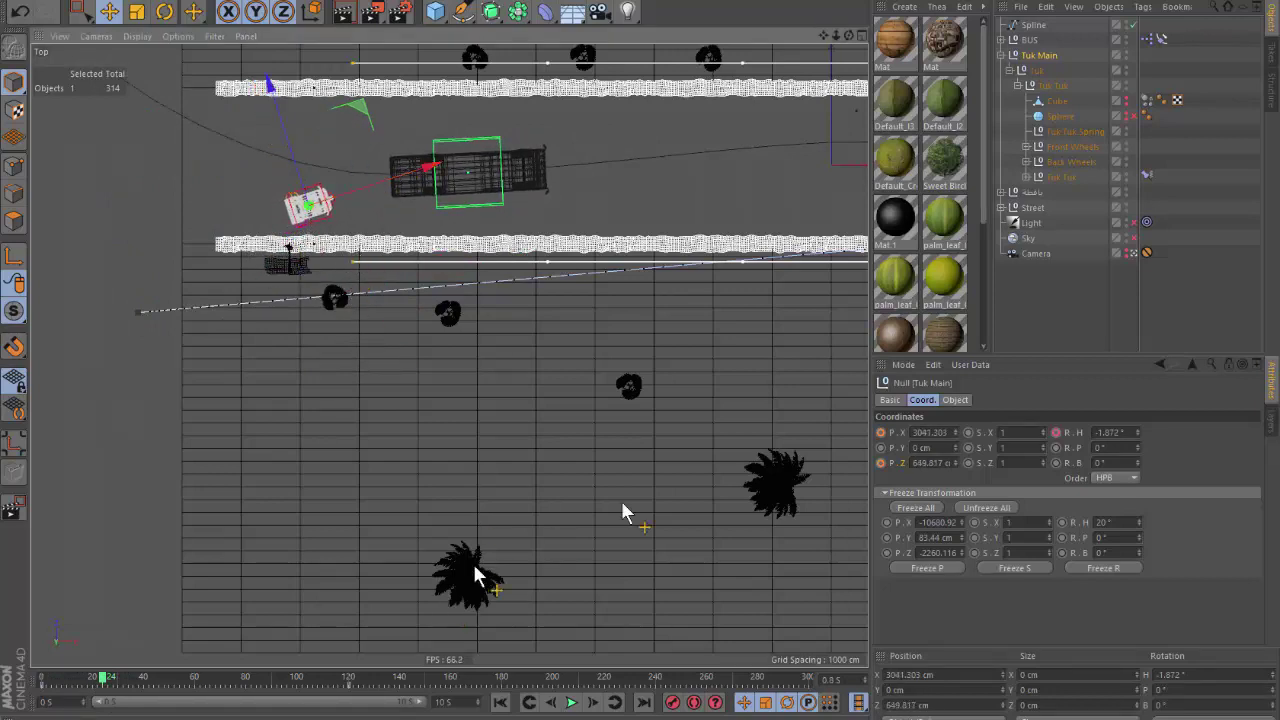
left_click(881, 434, "ctrl")
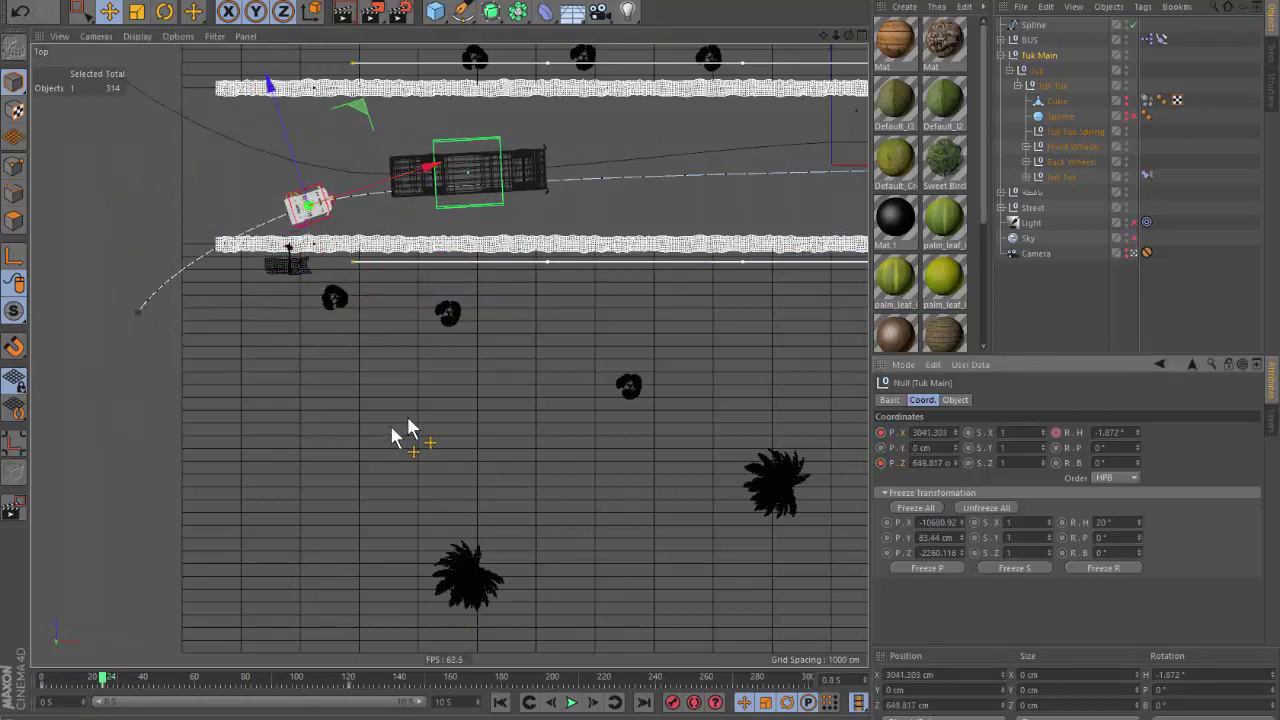
mouse_move(85, 686)
left_mouse_down()
mouse_move(40, 686)
mouse_move(120, 677)
mouse_move(30, 698)
mouse_move(120, 660)
mouse_move(28, 665)
mouse_move(95, 678)
left_mouse_up()
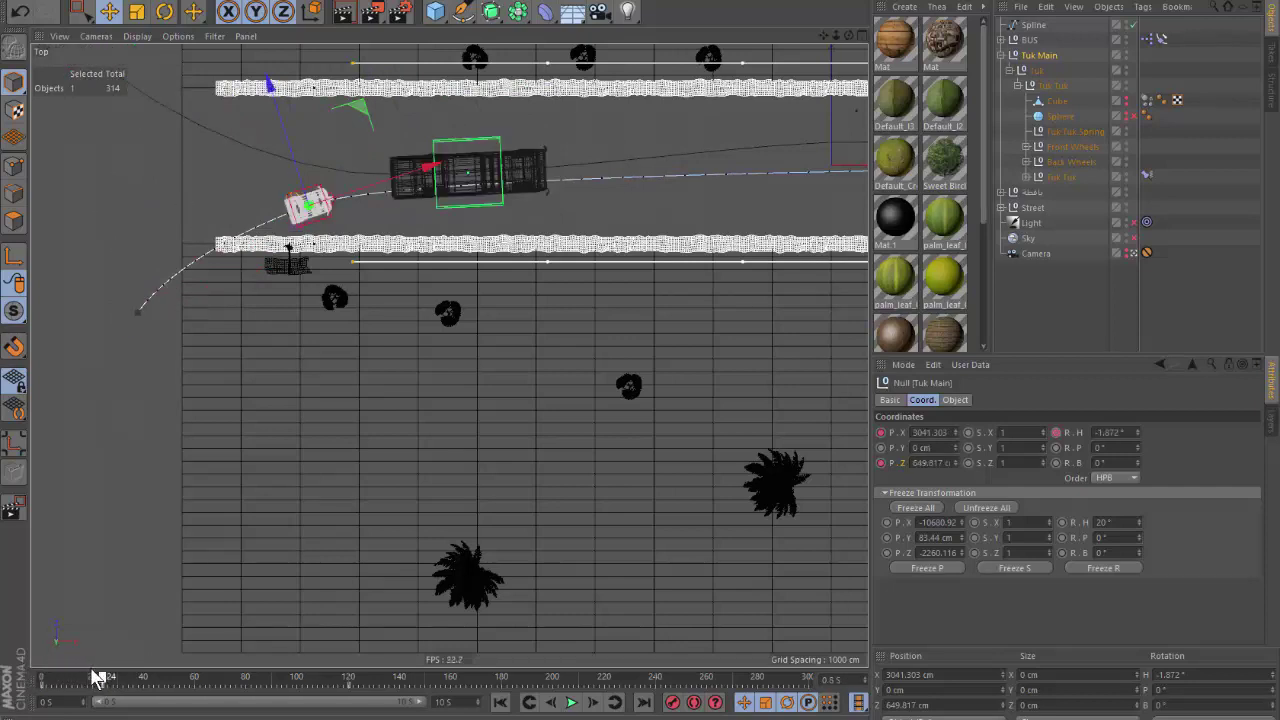
Step: Reset Tuk Main's heading to 0° and add an Align to Path tag, adjusting its Look Ahead
right_click(1140, 433)
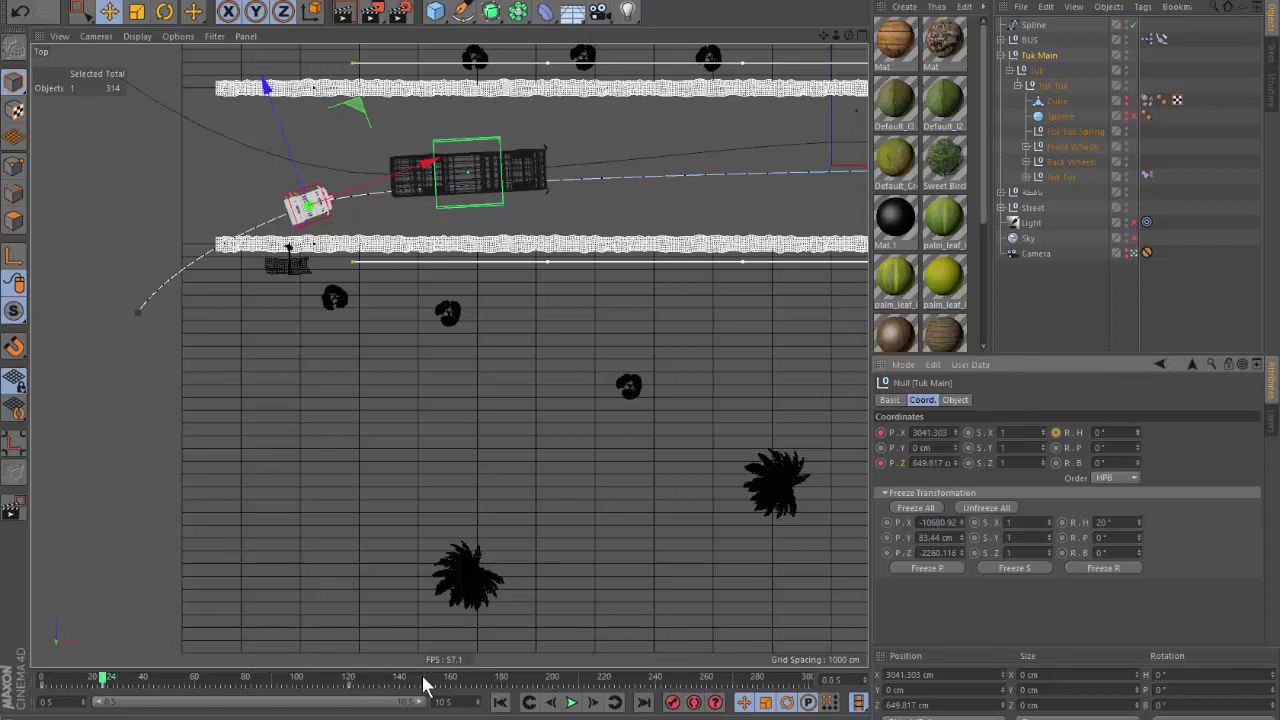
left_click_drag(104, 683, 45, 680)
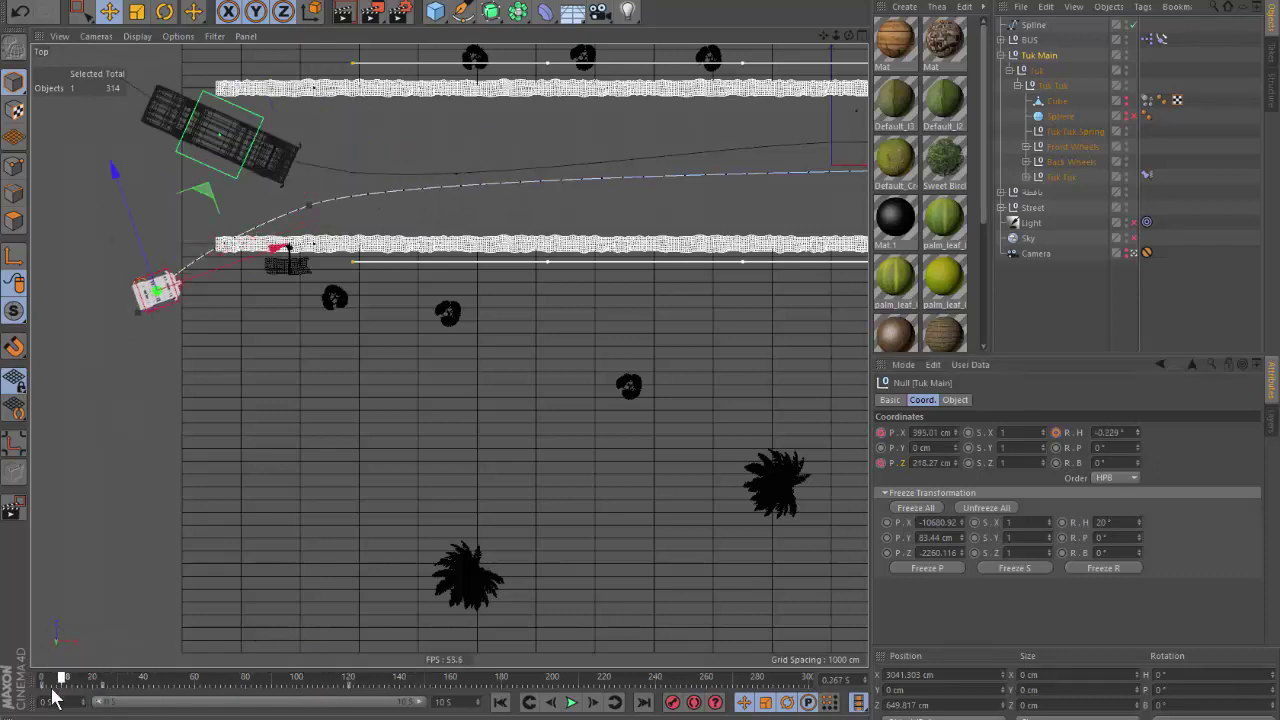
left_click_drag(1140, 437, 1140, 410)
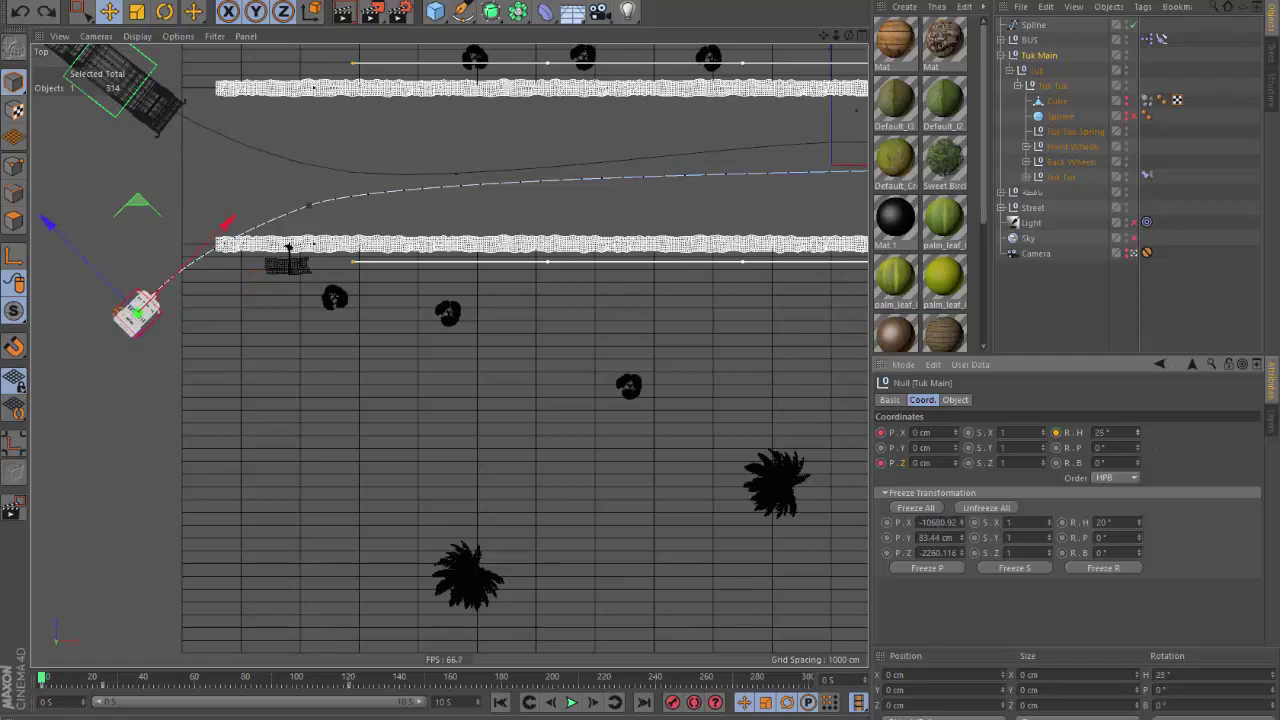
key("ctrl+z")
right_click(1050, 55)
mouse_move(1095, 64)
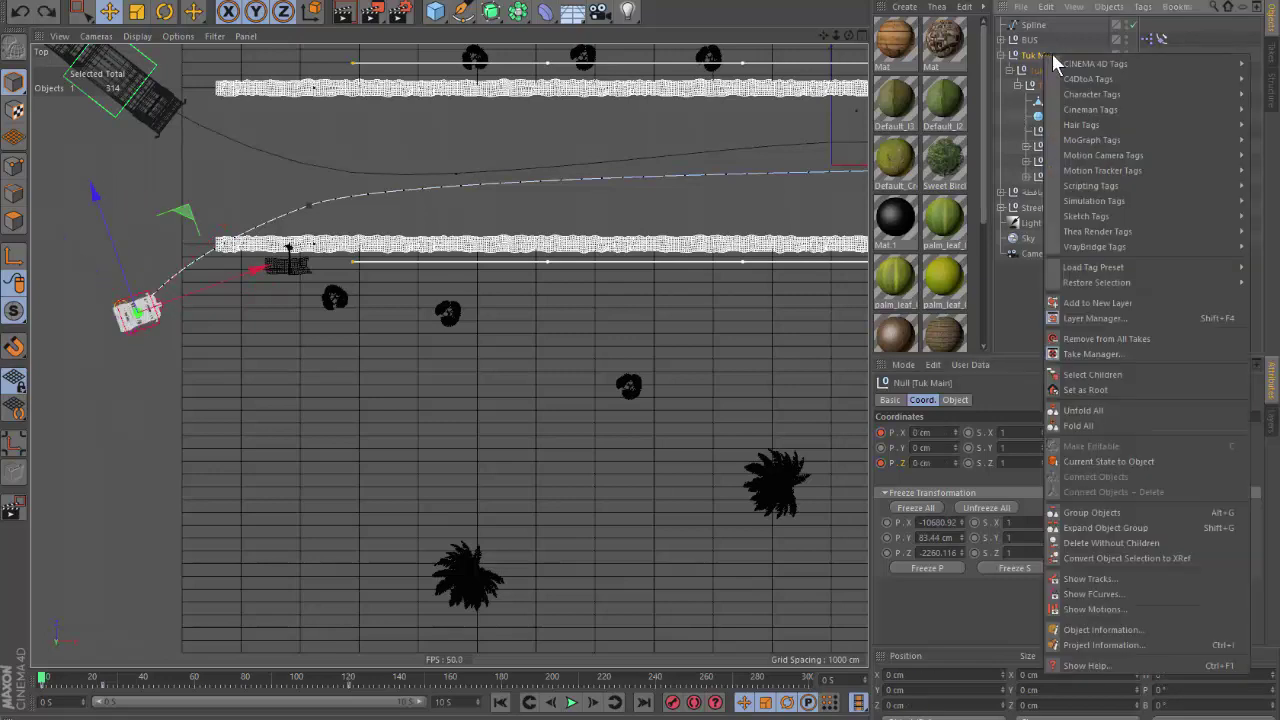
left_click(986, 67)
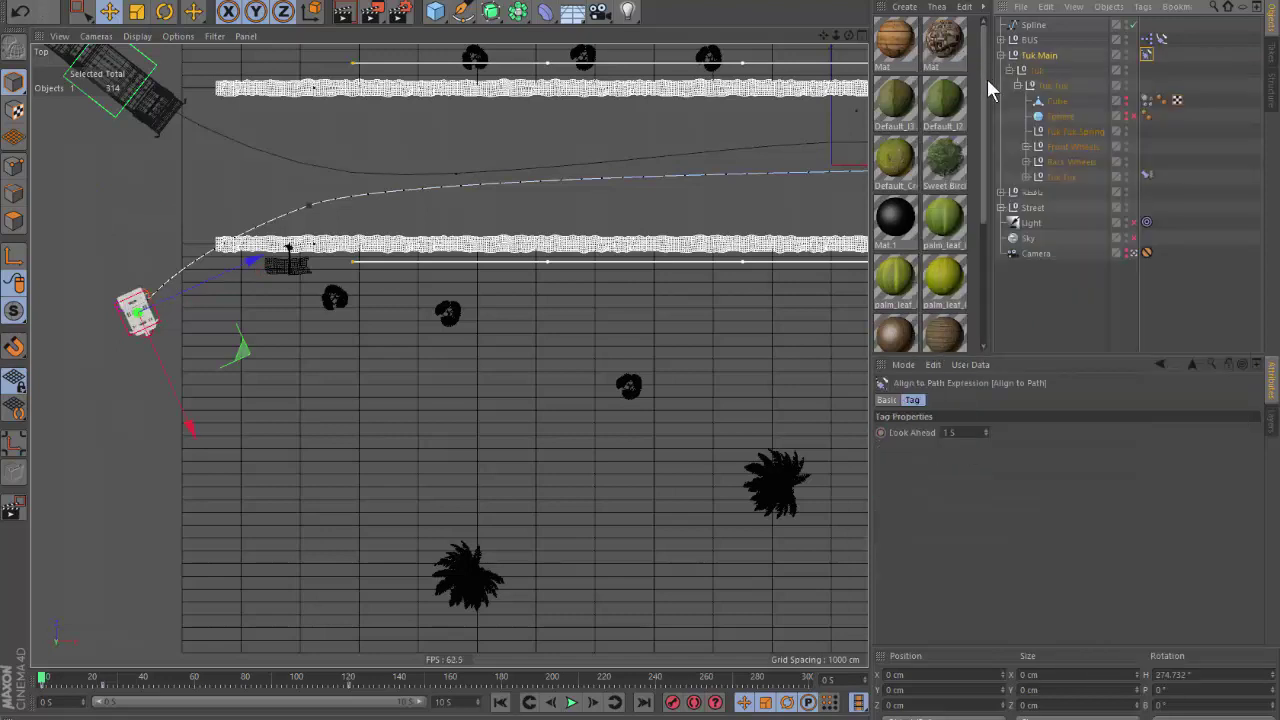
mouse_move(986, 432)
left_mouse_down()
mouse_move(986, 410)
mouse_move(986, 445)
left_mouse_up()
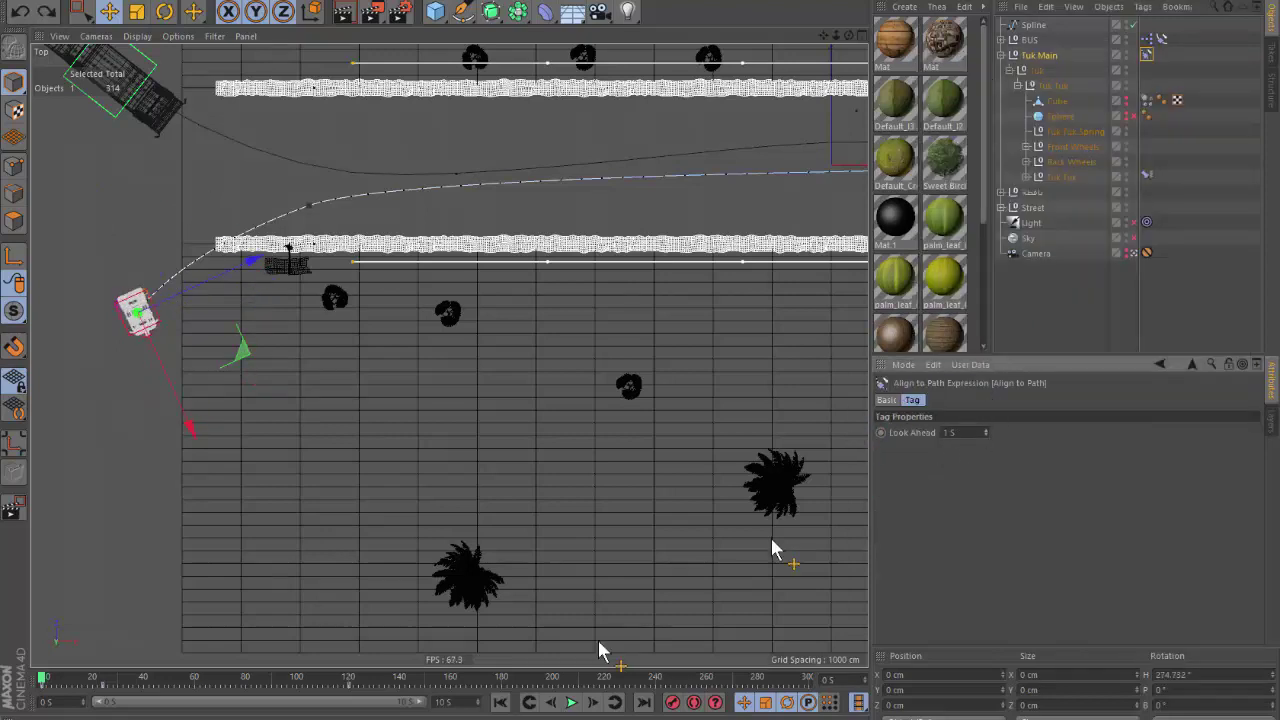
Step: Play back the aligned tuk-tuk animation to check it, then reselect Tuk Main in model mode
left_click(563, 702)
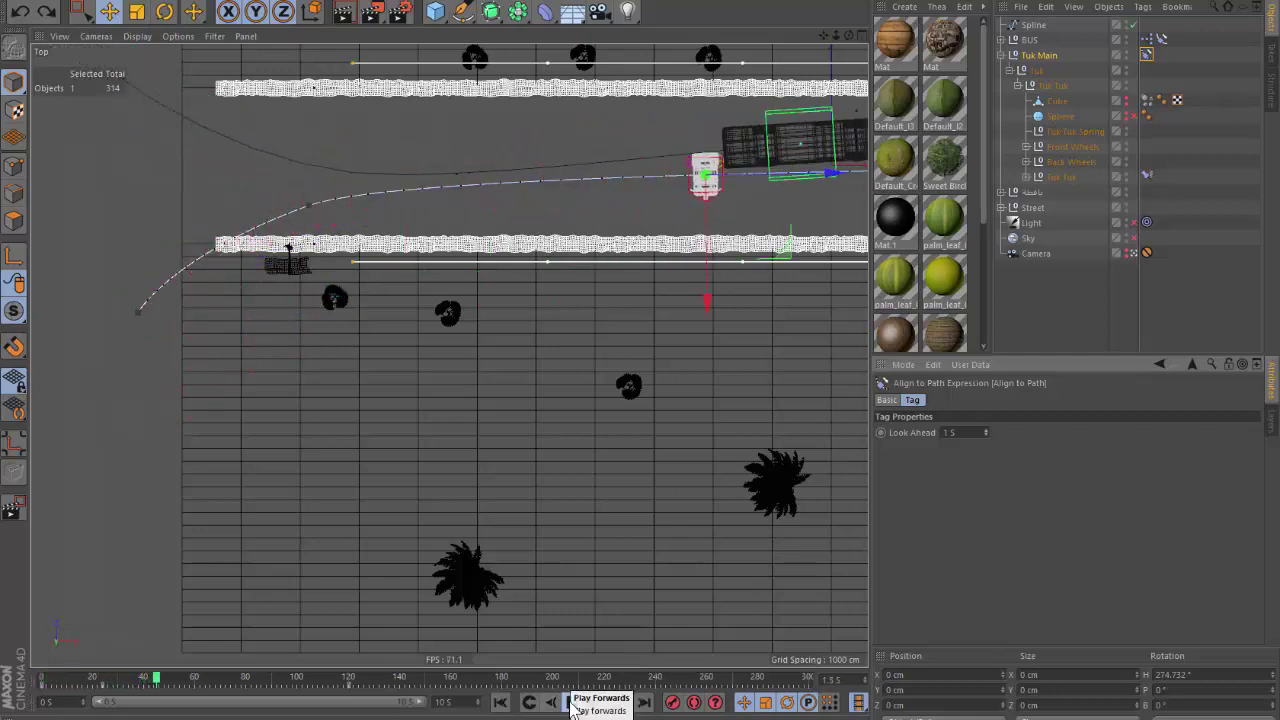
left_click(573, 703)
left_click(500, 702)
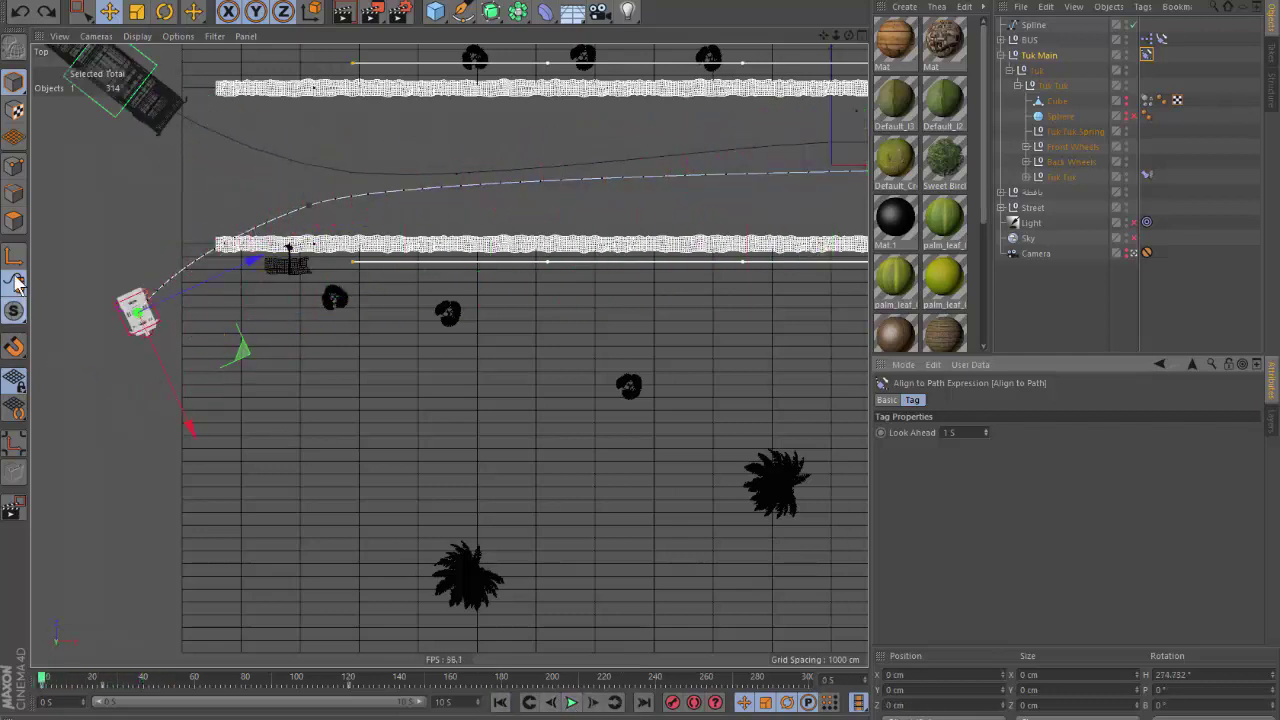
key("r")
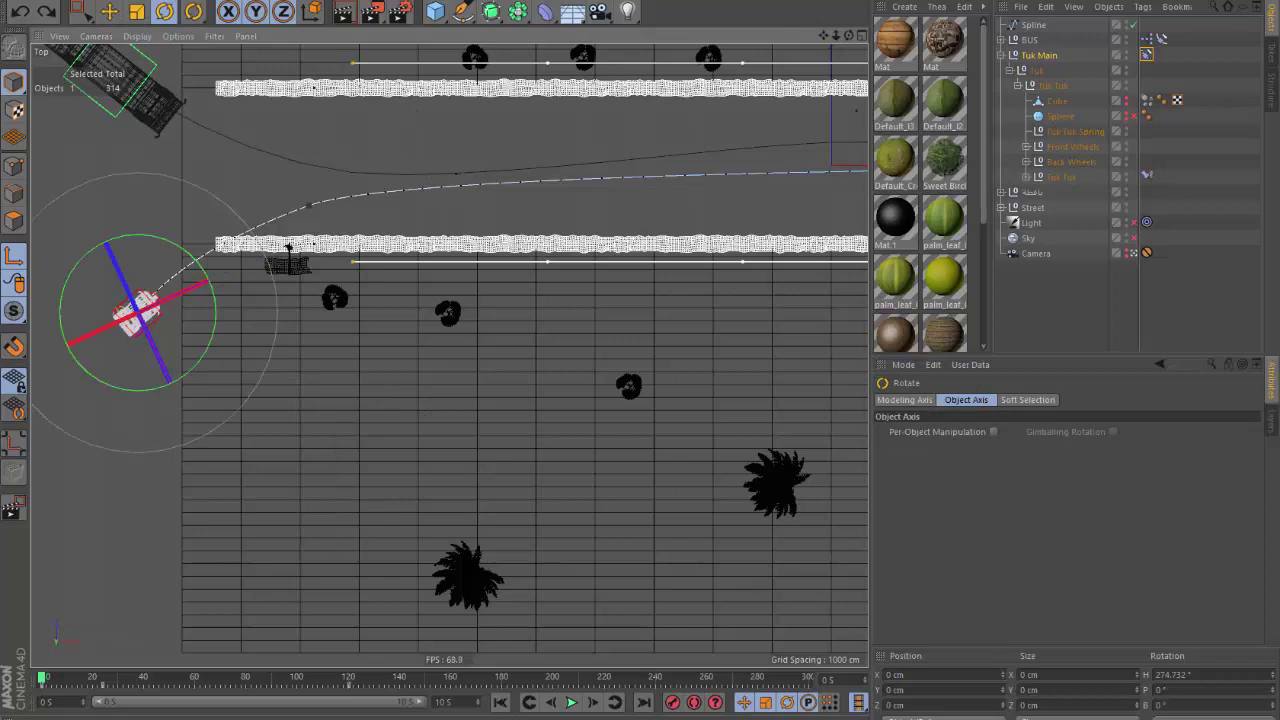
left_click(573, 703)
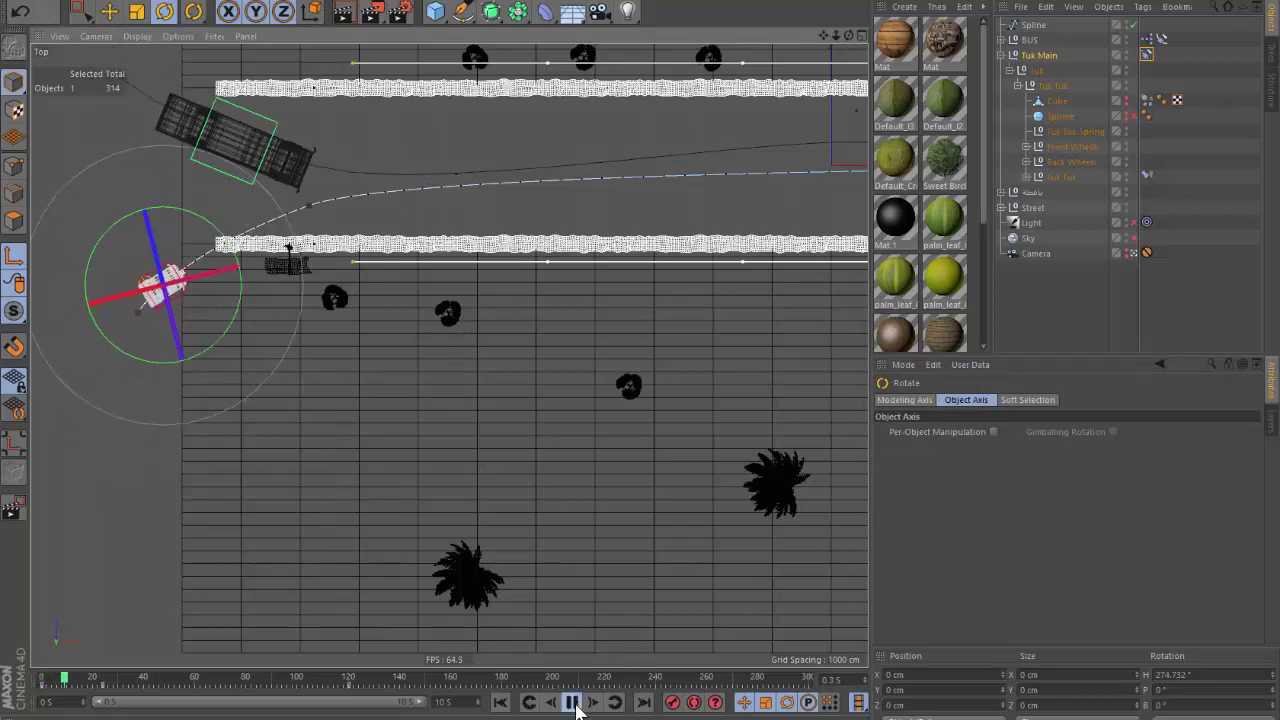
left_click(571, 703)
left_click(502, 706)
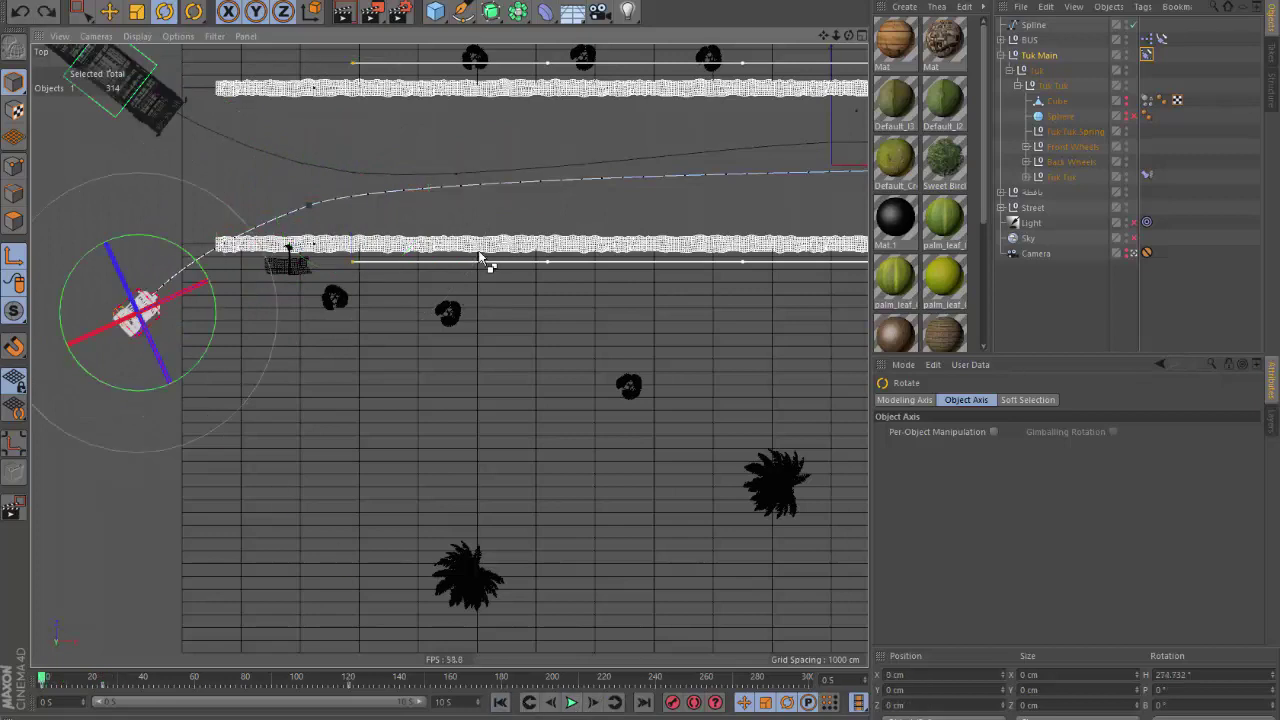
left_click(14, 84)
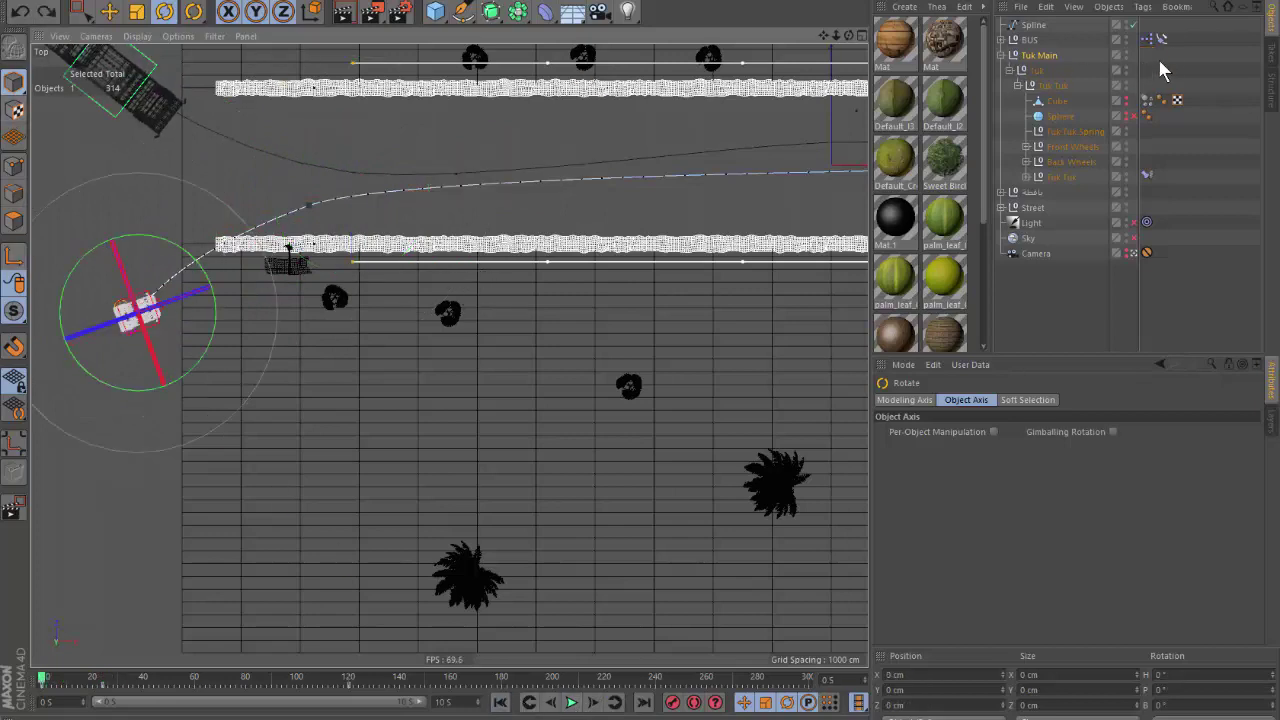
left_click(1065, 55)
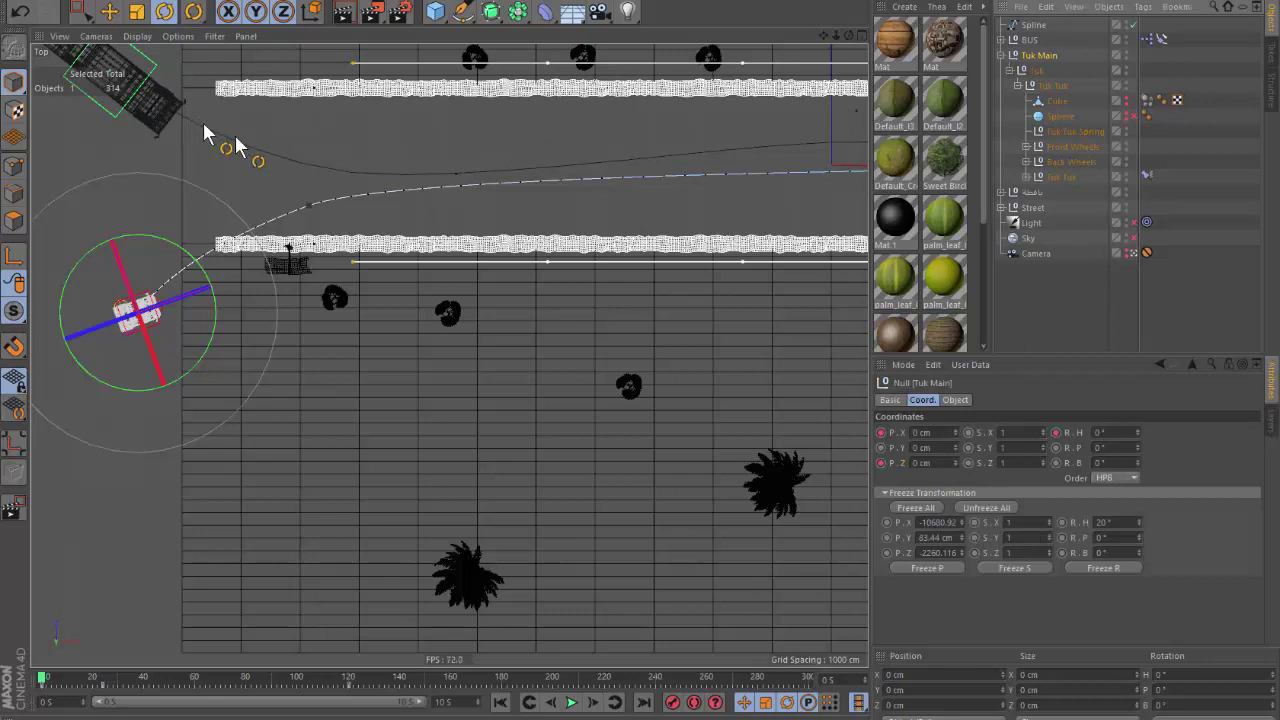
left_click(109, 11)
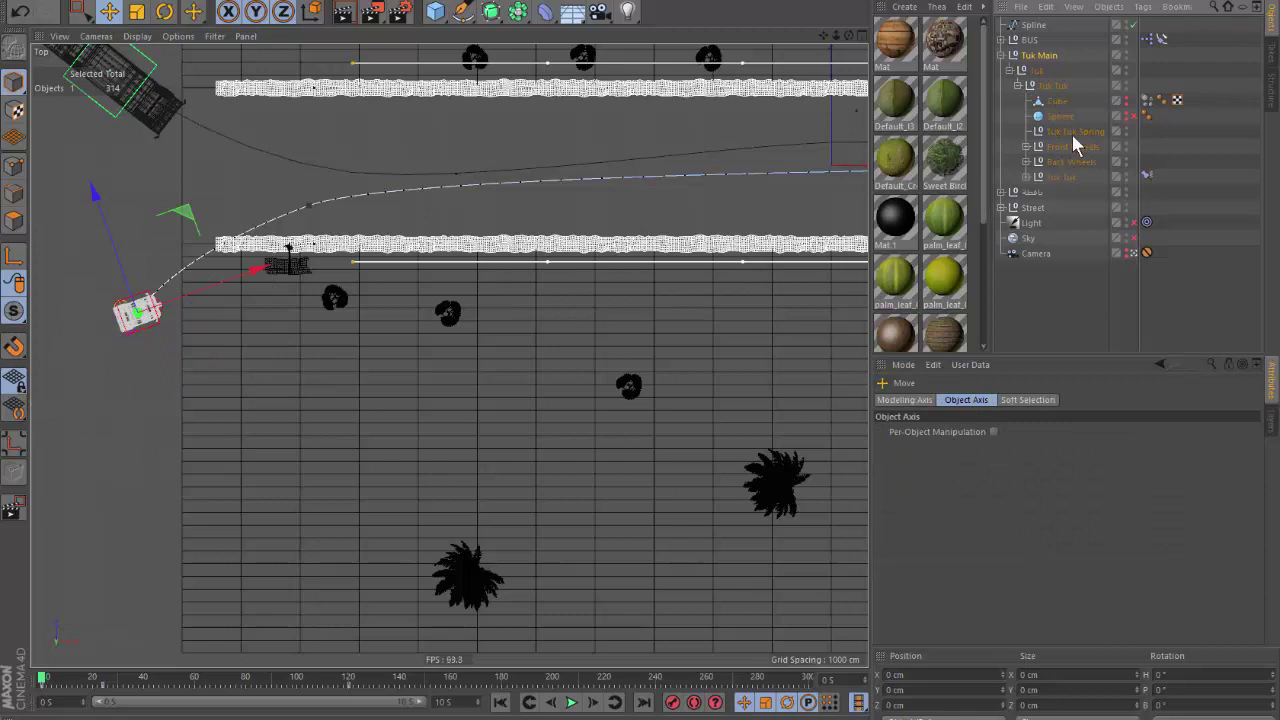
left_click(829, 234)
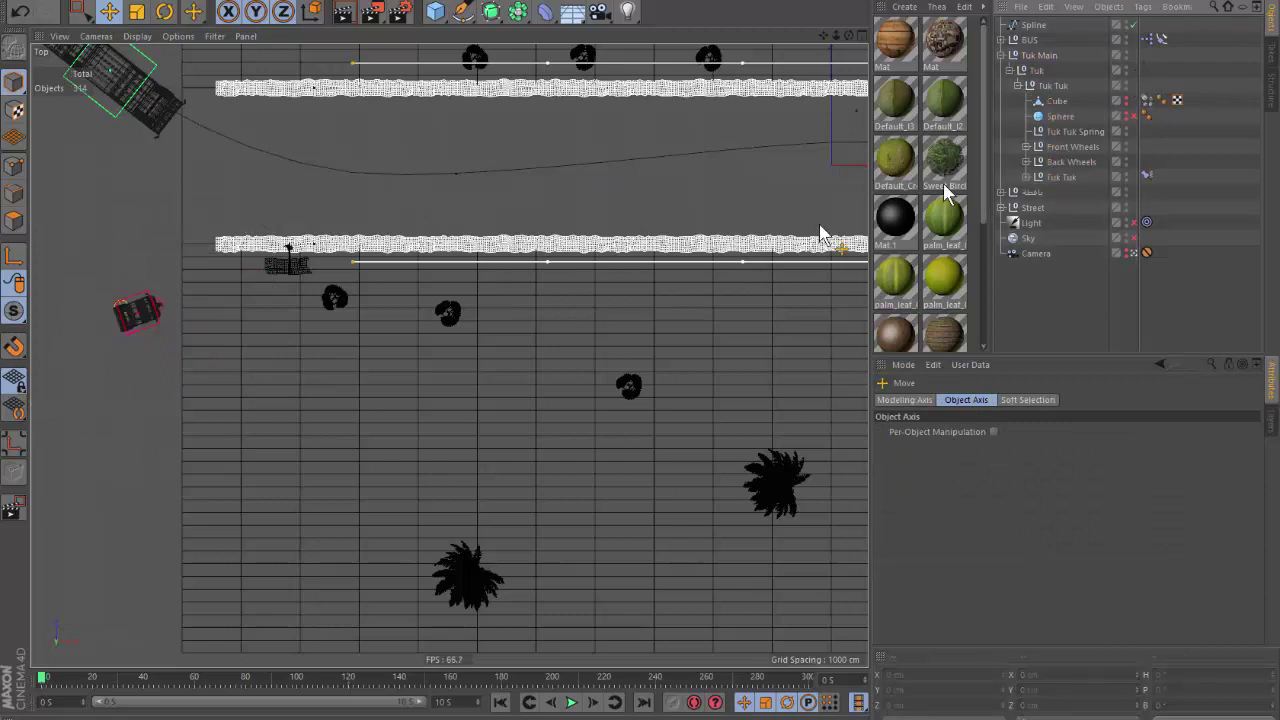
left_click(1036, 56)
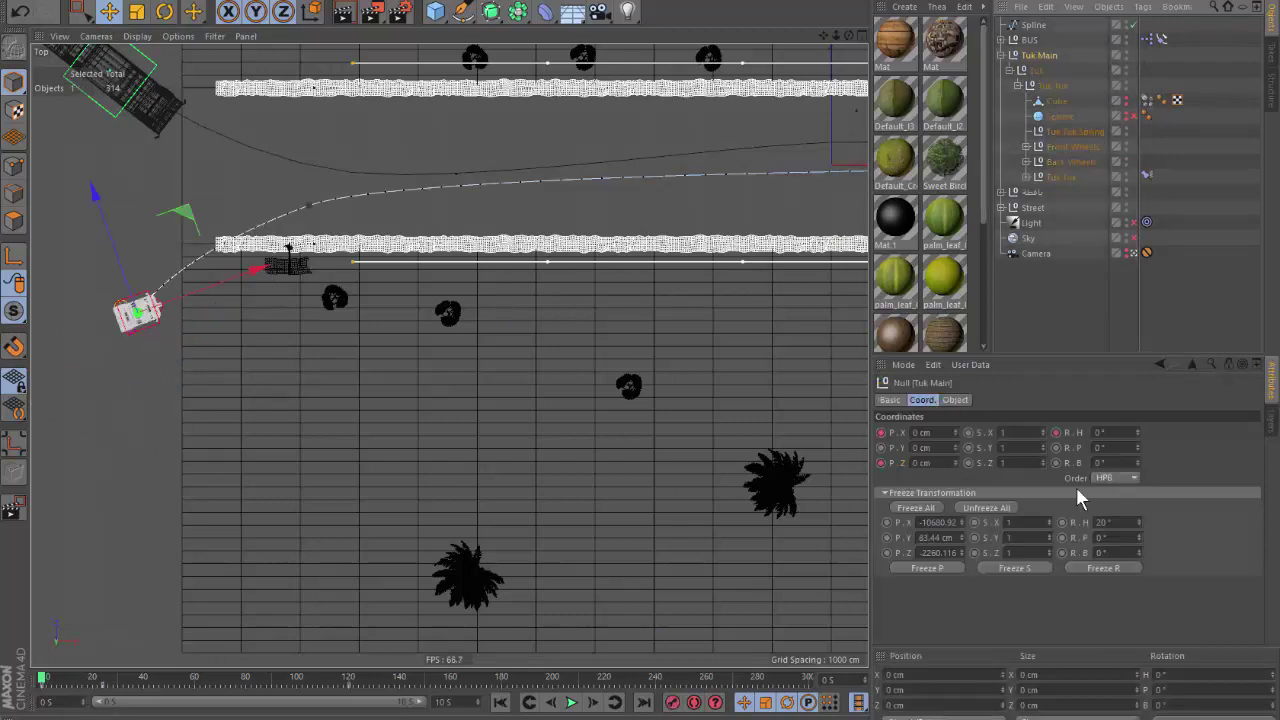
Step: Around frame 21, reset Tuk Main's heading and key it at about −4° to follow the road
left_click_drag(1139, 435, 1139, 415)
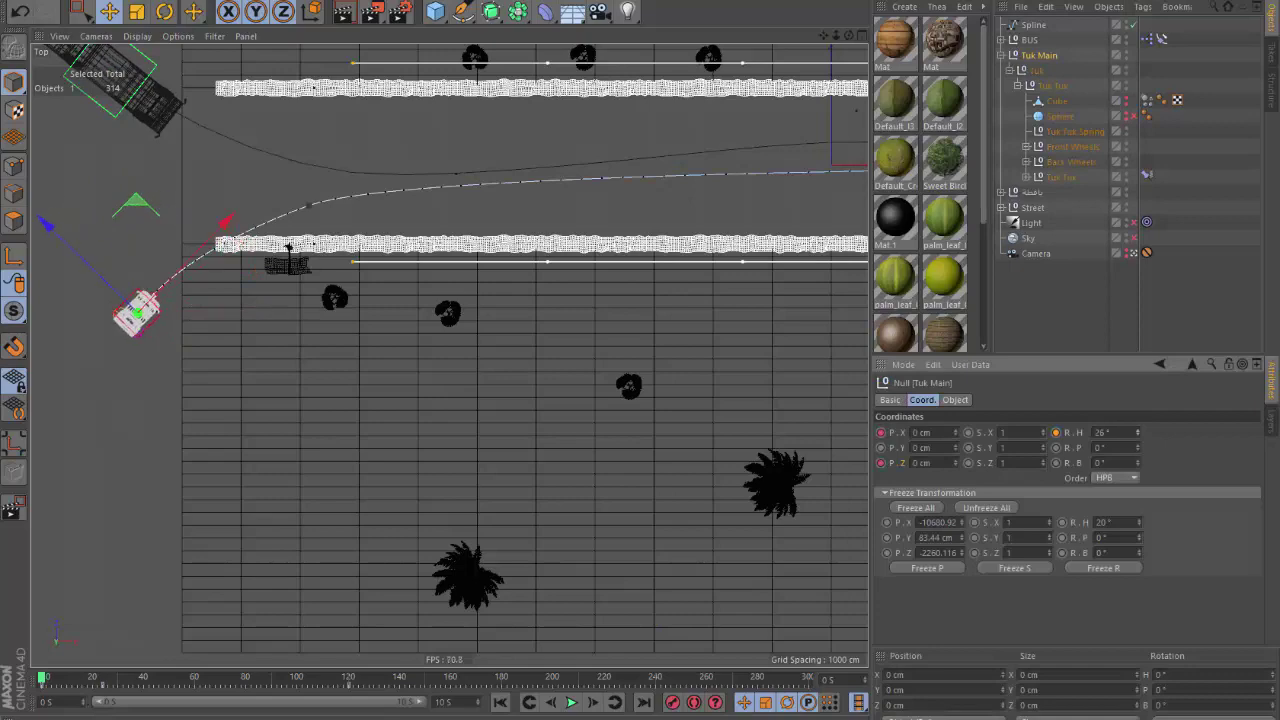
scroll(150, 318, "up", 5)
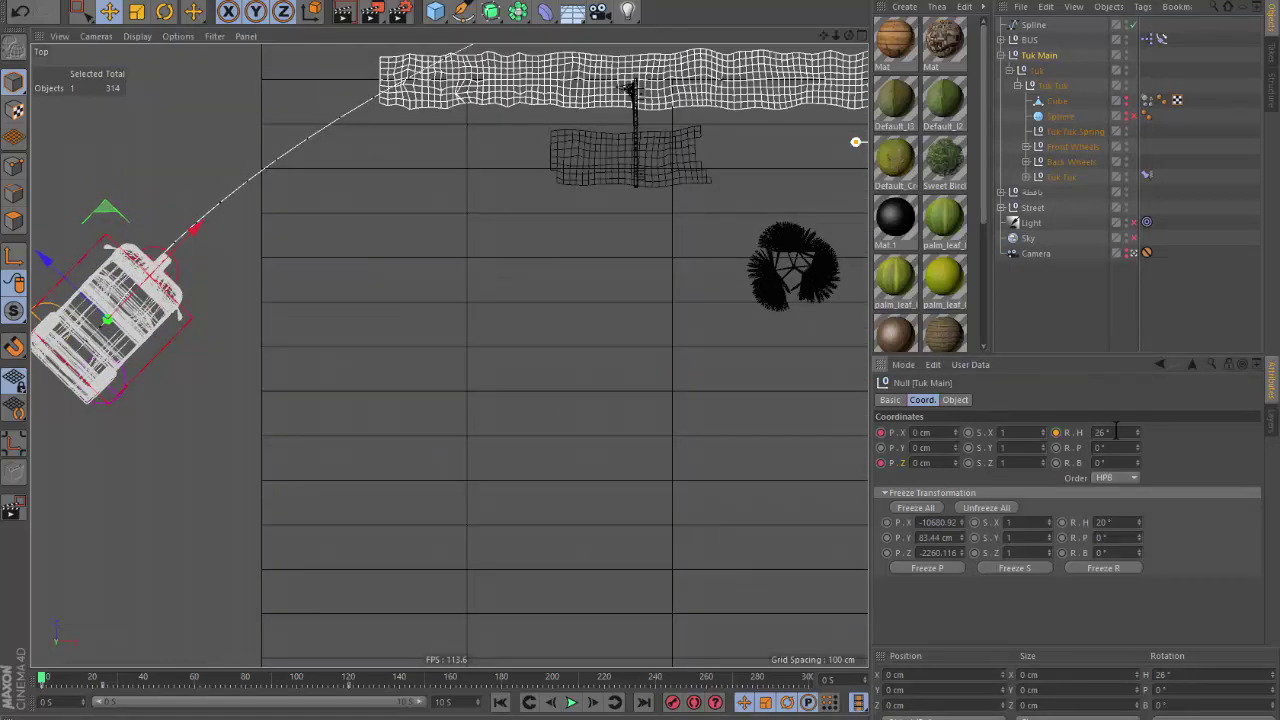
scroll(1113, 432, "down", 1)
type("25")
scroll(460, 445, "down", 3)
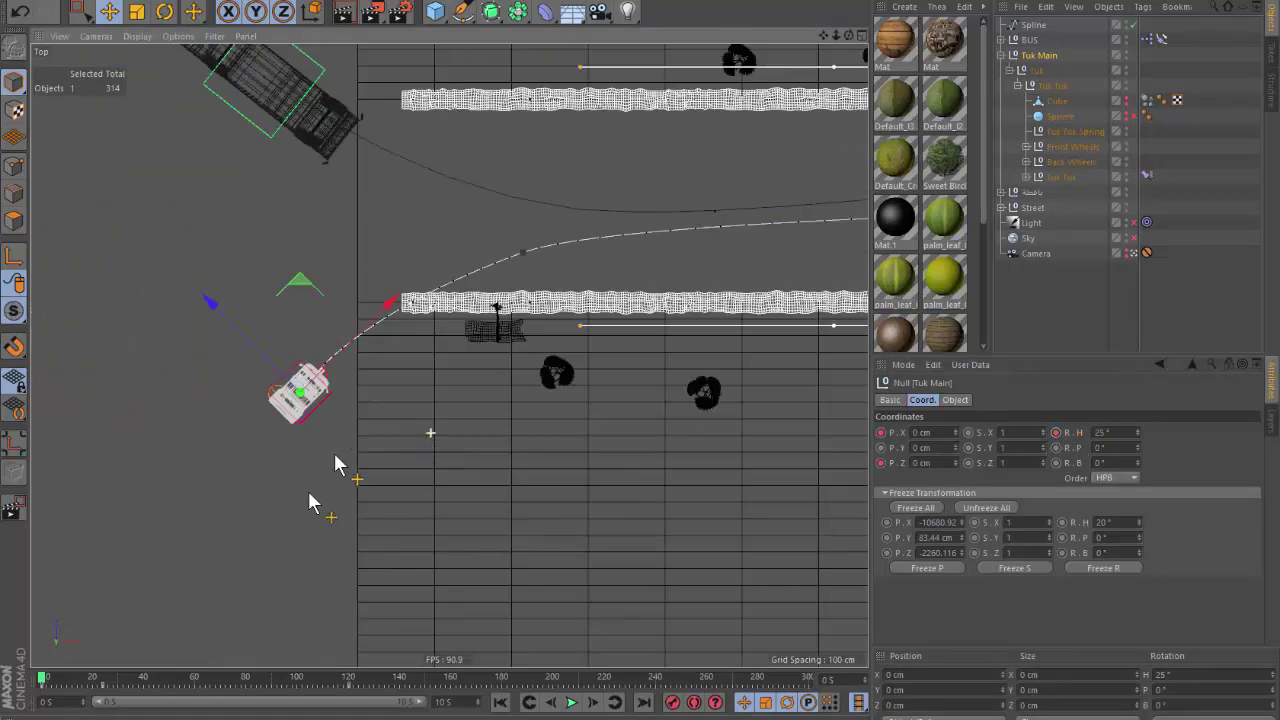
mouse_move(80, 686)
left_mouse_down()
mouse_move(63, 684)
mouse_move(106, 688)
left_mouse_up()
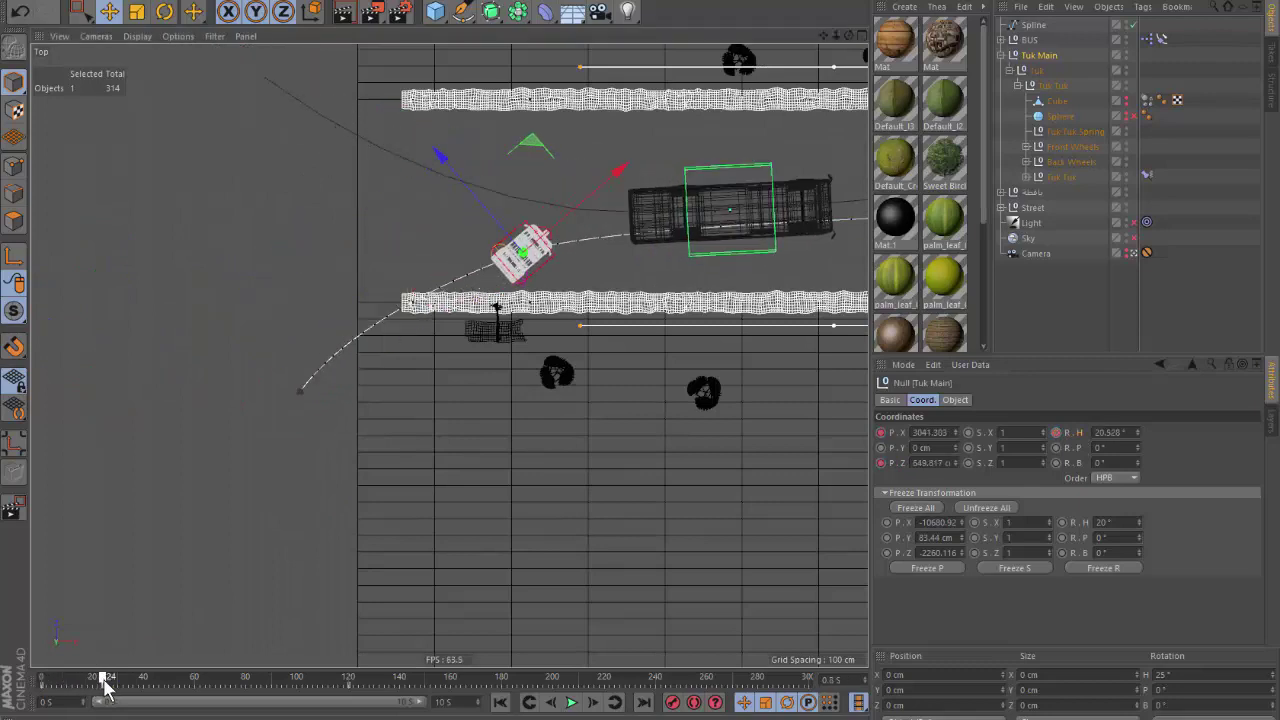
right_click(1137, 432)
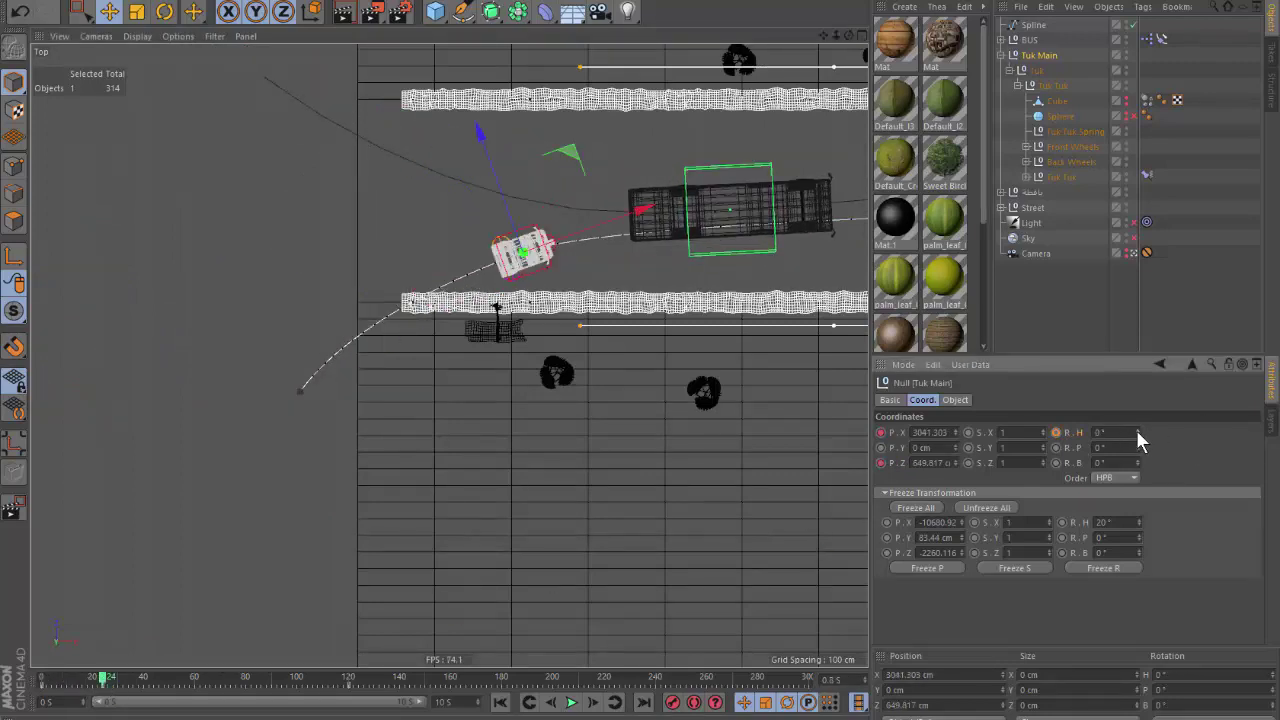
left_click_drag(1137, 432, 1139, 433)
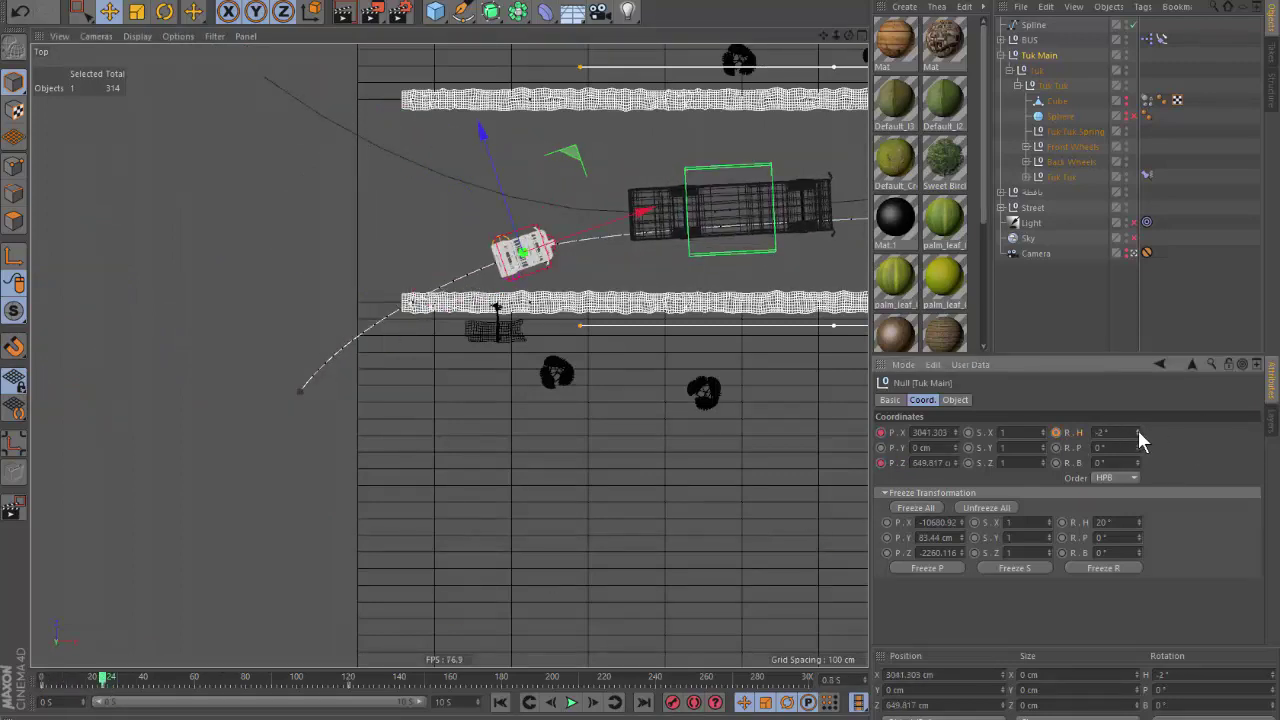
left_click(1056, 432)
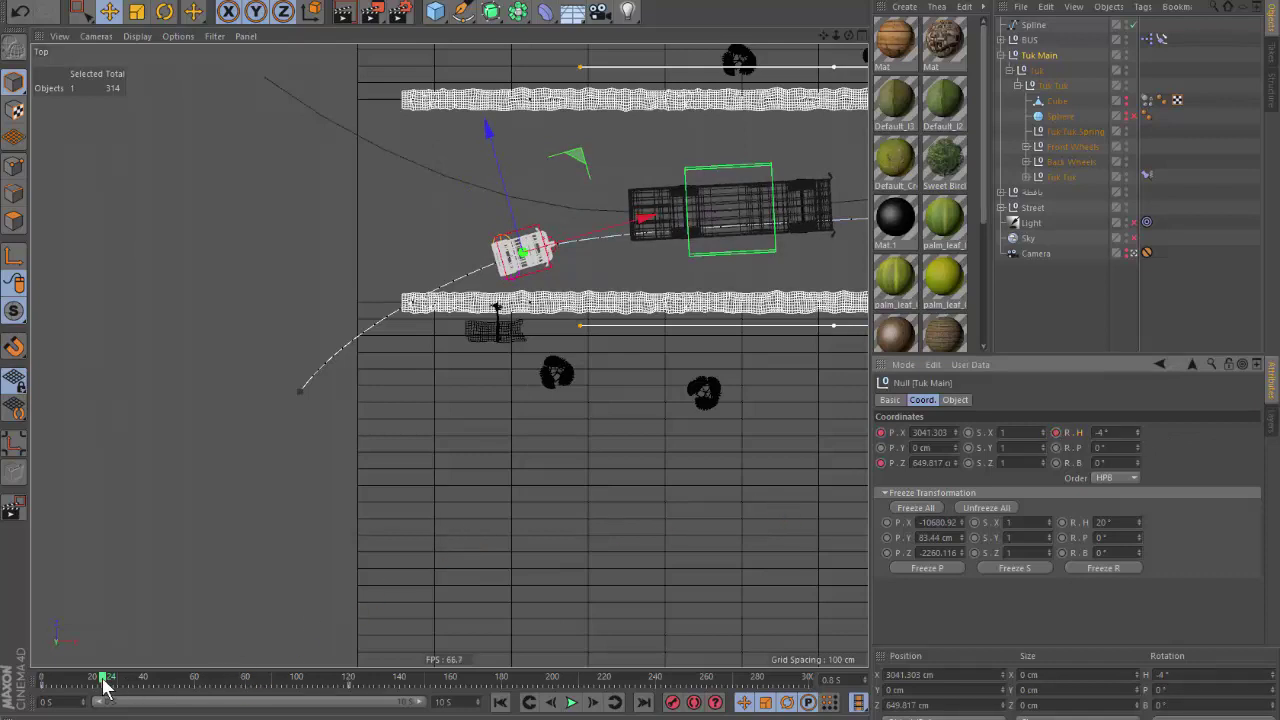
mouse_move(101, 680)
left_mouse_down()
mouse_move(57, 686)
mouse_move(121, 682)
left_mouse_up()
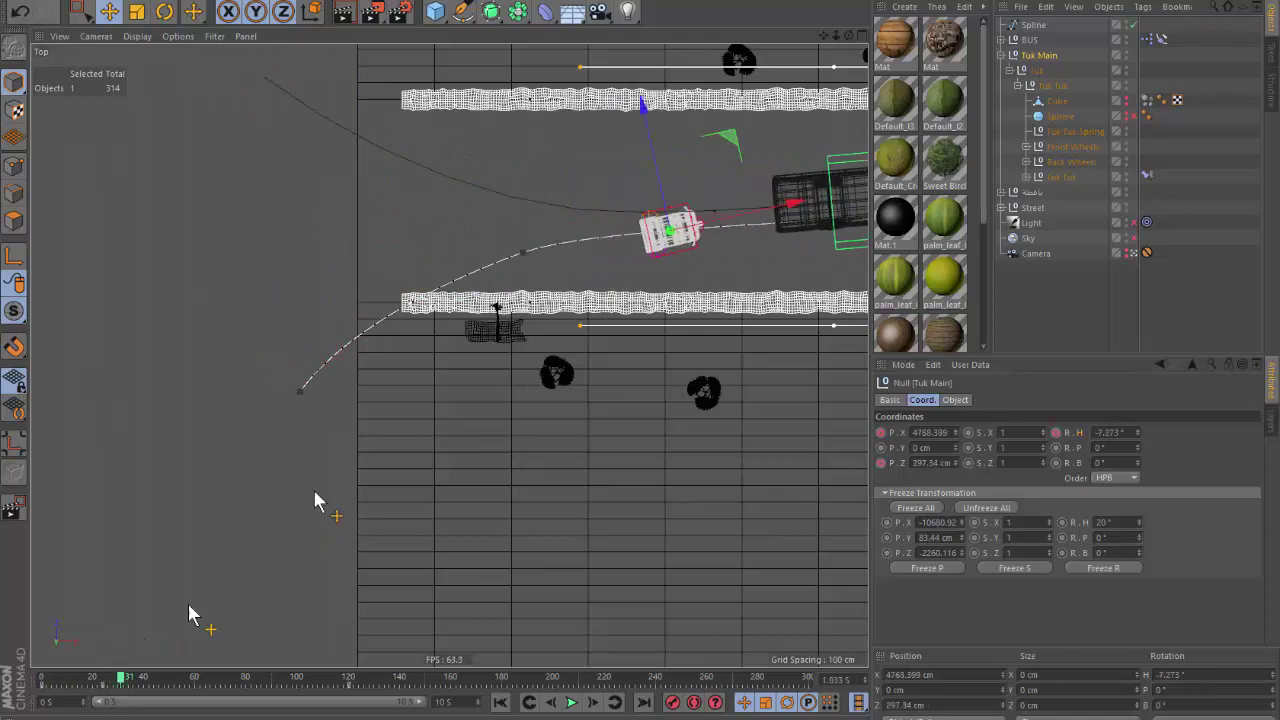
Step: Set the 0.8 s path key to Custom with Auto Tangents off and lengthen its tangents
left_click(521, 254)
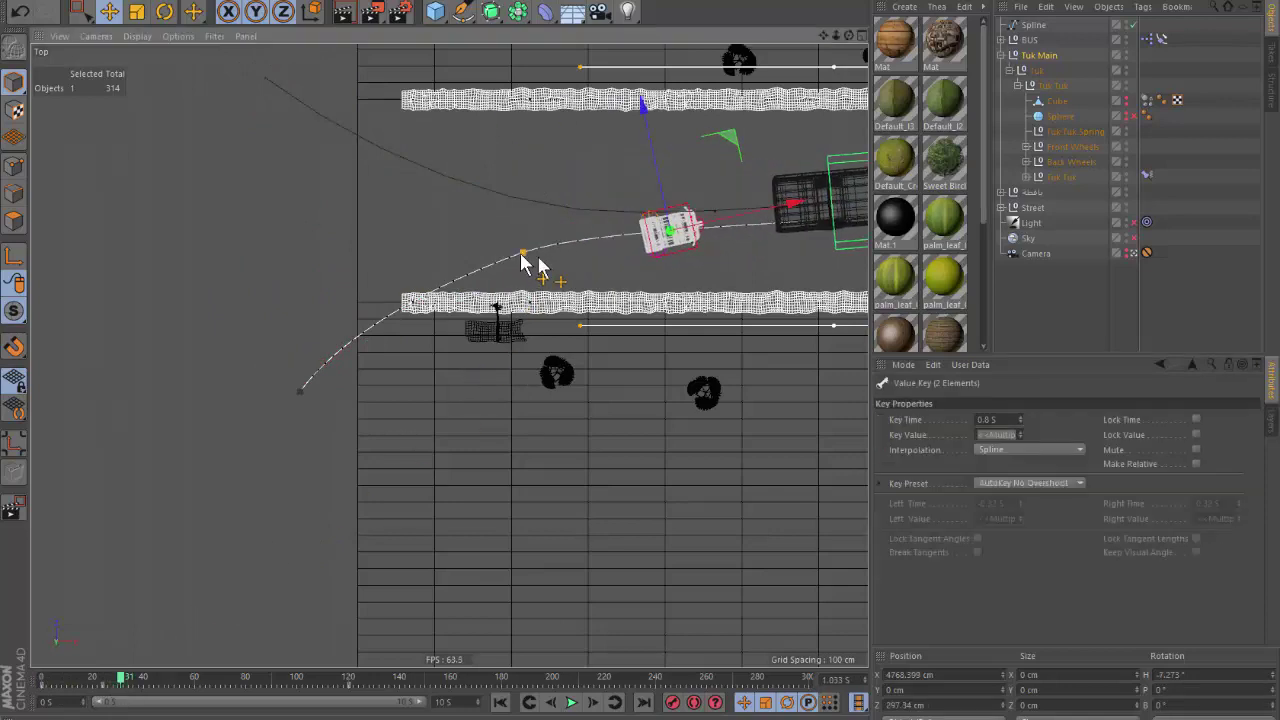
left_click(876, 483)
left_click(980, 497)
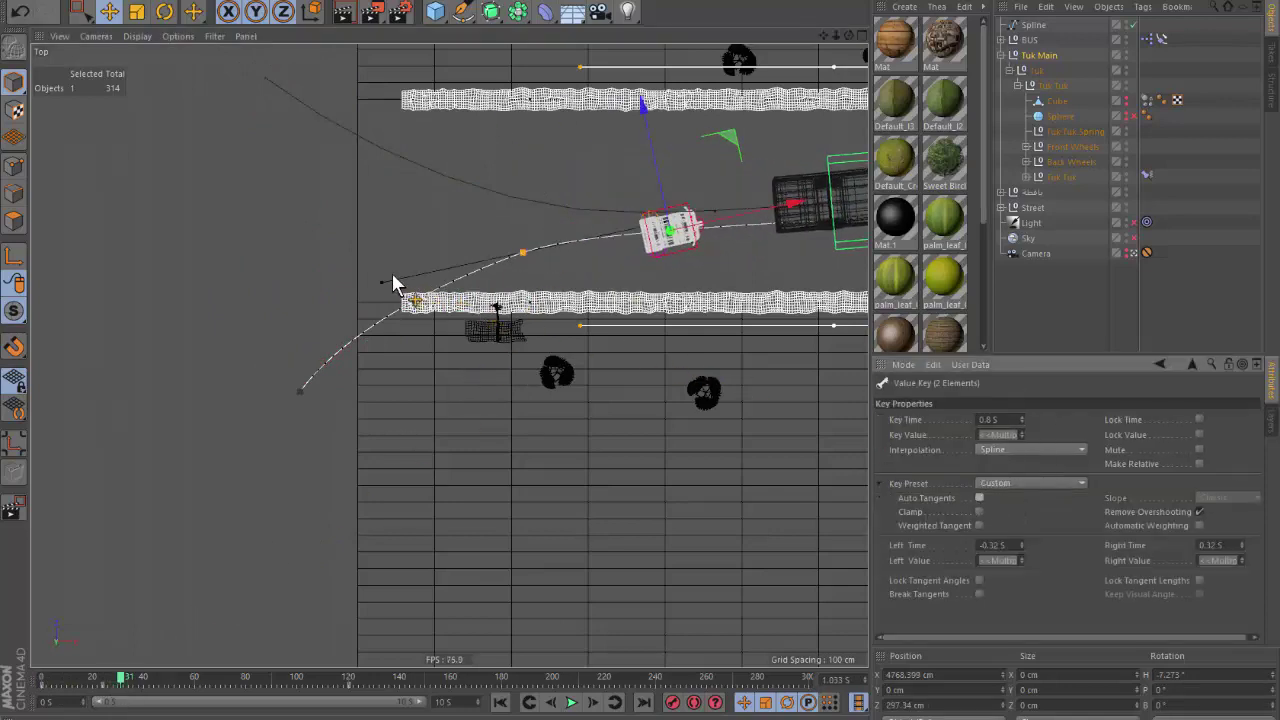
mouse_move(383, 282)
left_mouse_down()
mouse_move(364, 270)
mouse_move(382, 282)
mouse_move(523, 273)
left_mouse_up()
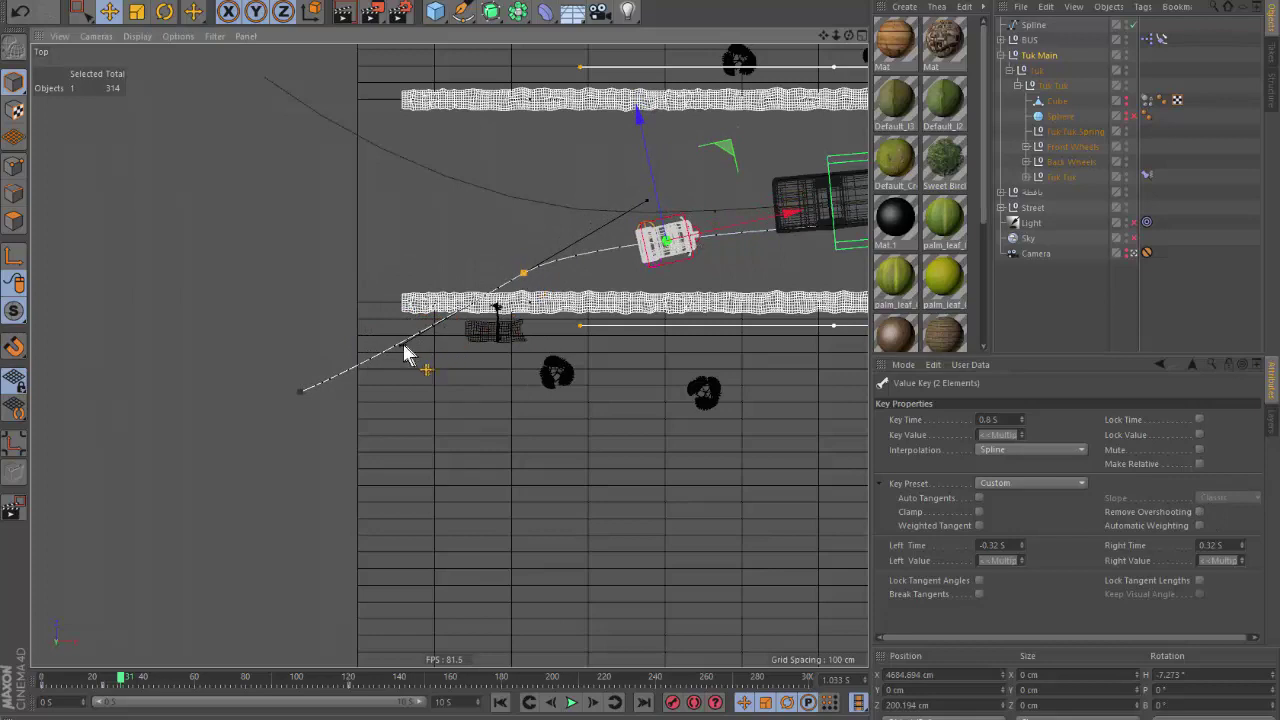
left_click_drag(408, 354, 414, 386)
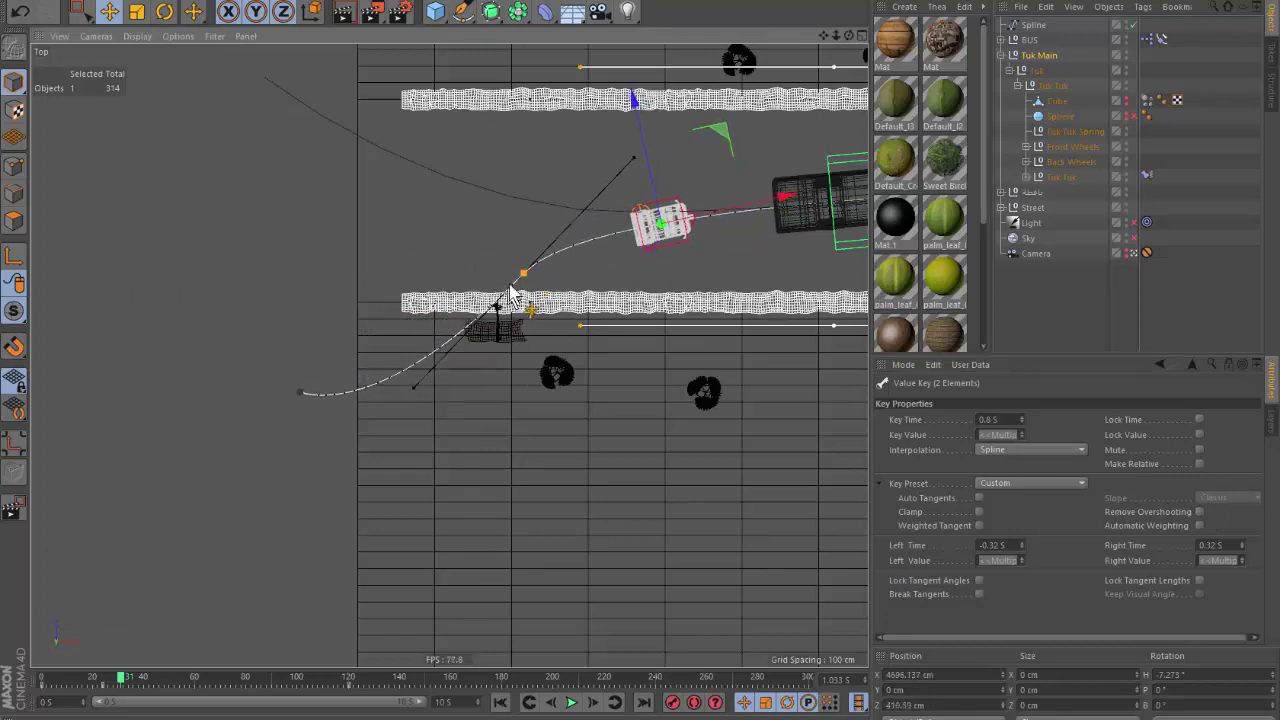
left_click_drag(524, 276, 528, 289)
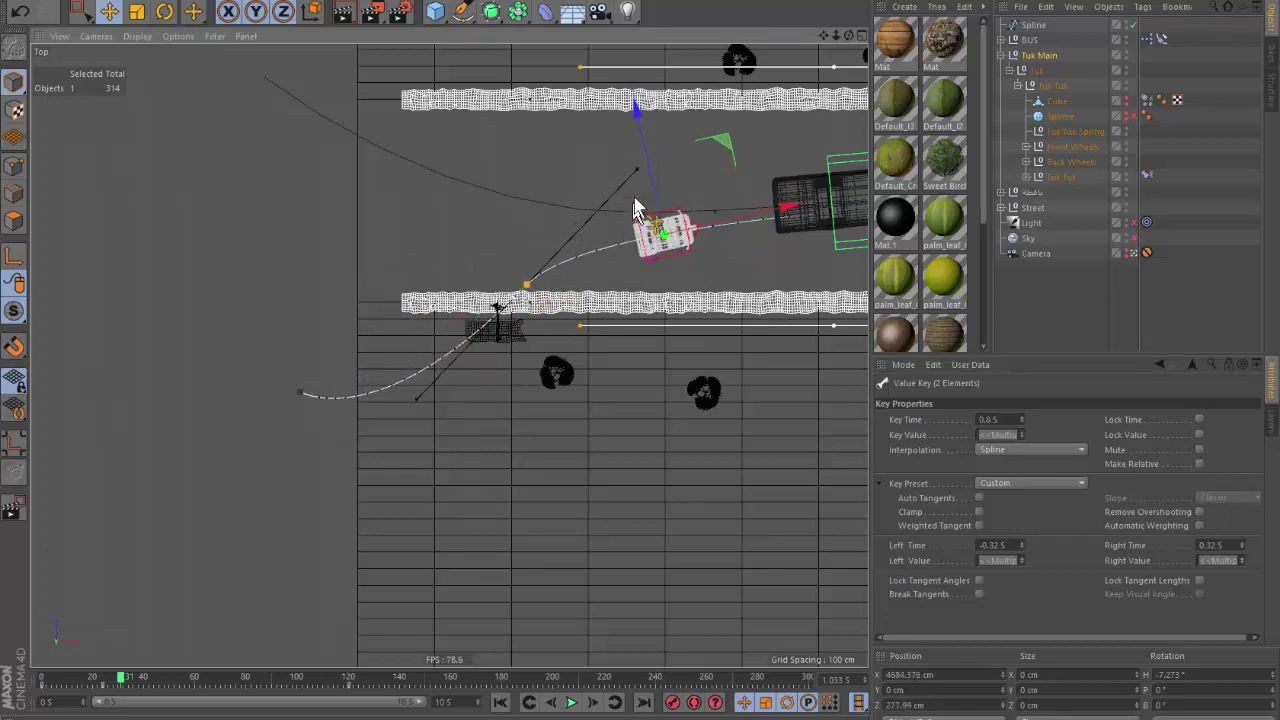
mouse_move(638, 178)
left_mouse_down()
mouse_move(640, 157)
mouse_move(606, 177)
mouse_move(632, 128)
mouse_move(628, 140)
mouse_move(652, 130)
left_mouse_up()
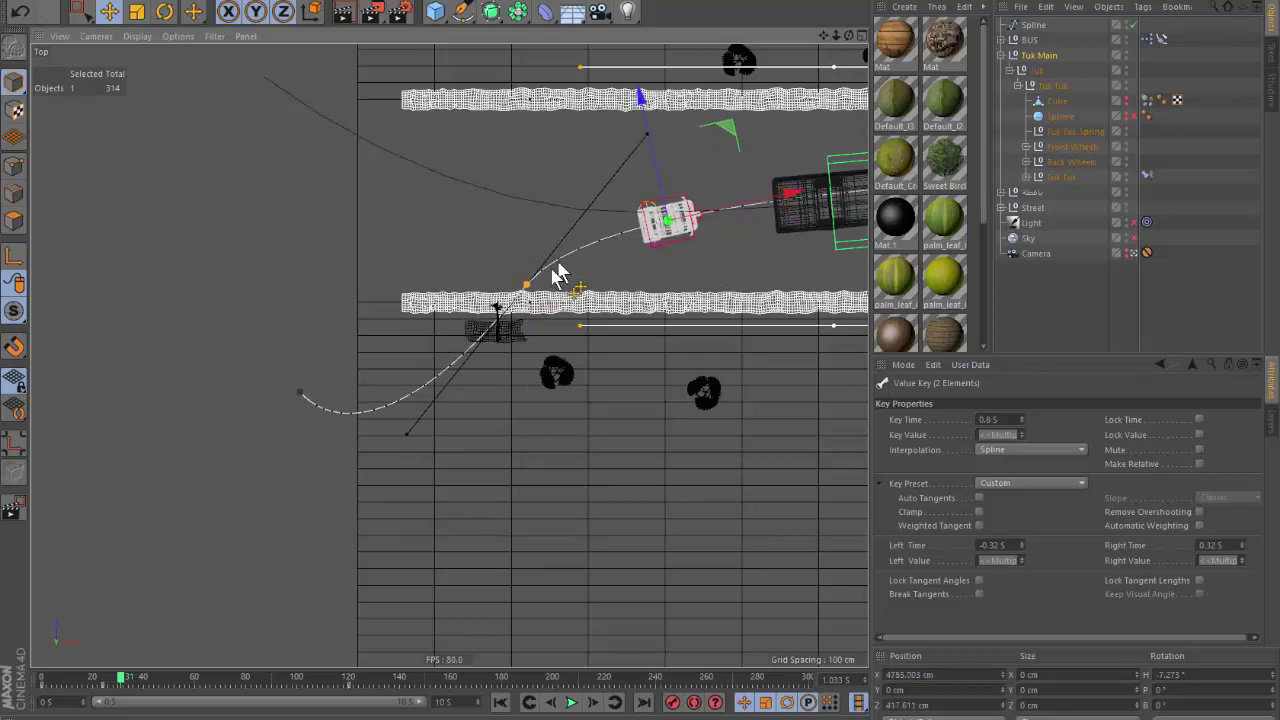
left_click_drag(526, 284, 531, 283)
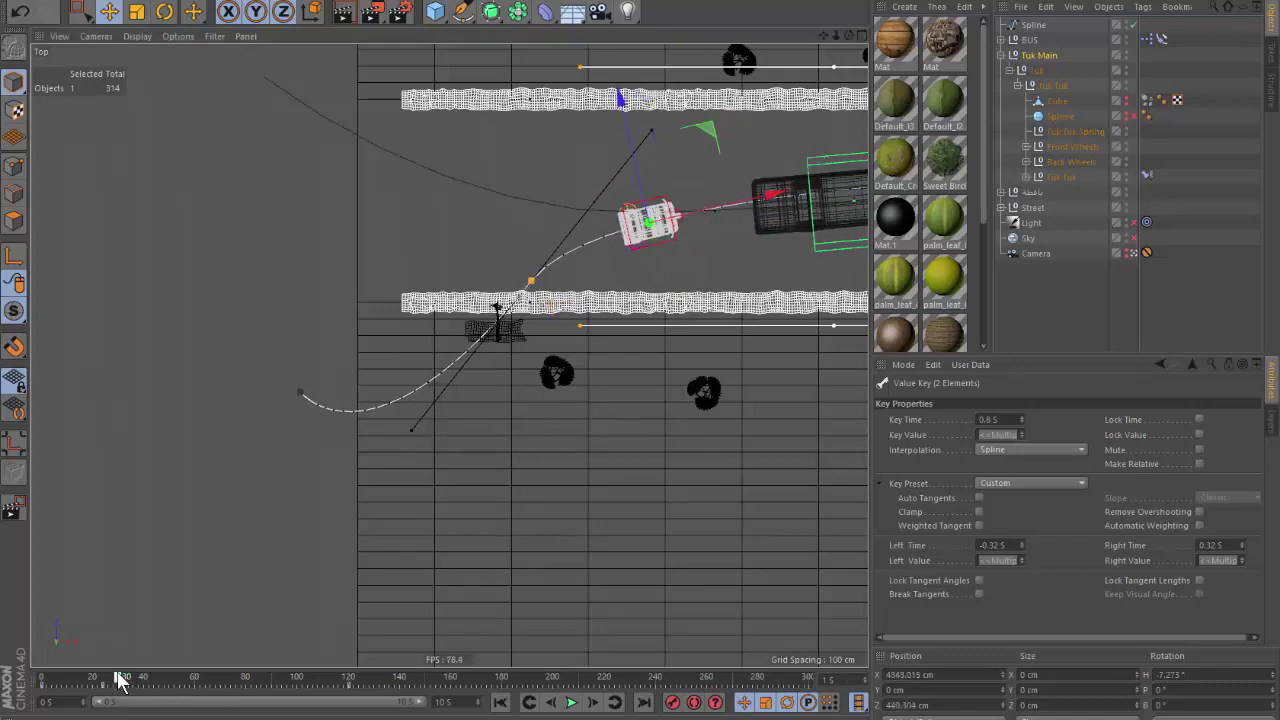
mouse_move(120, 677)
left_mouse_down()
mouse_move(3, 705)
mouse_move(114, 694)
mouse_move(88, 708)
left_mouse_up()
mouse_move(100, 703)
left_mouse_down()
mouse_move(94, 690)
mouse_move(22, 712)
left_mouse_up()
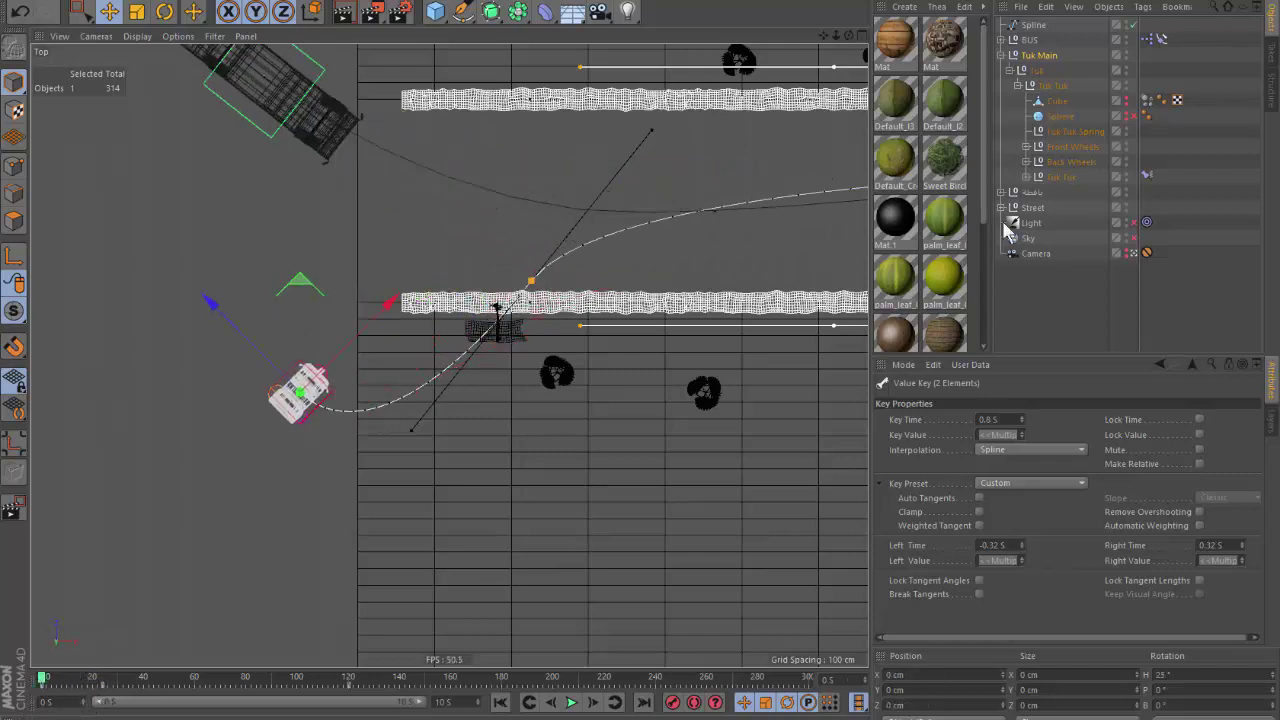
scroll(415, 330, "down", 1)
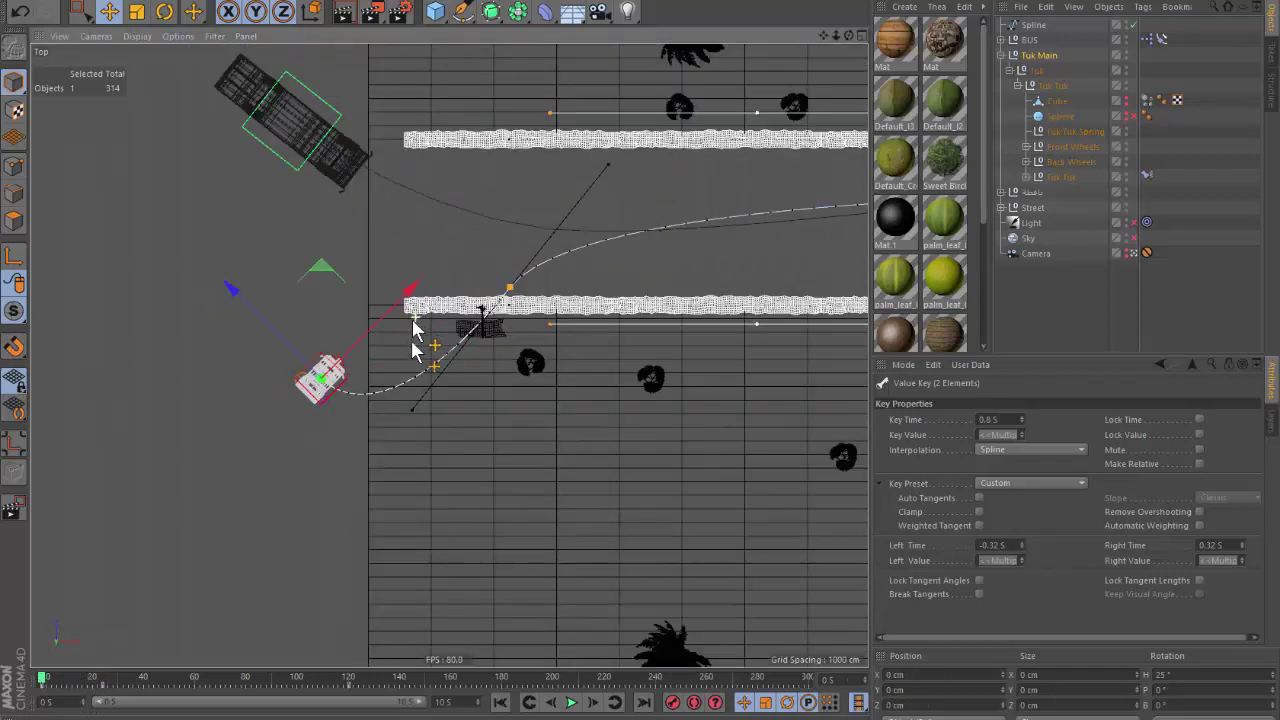
Step: Scrub the tuk-tuk's drive and shift its path key further left along the road
left_click(1045, 55)
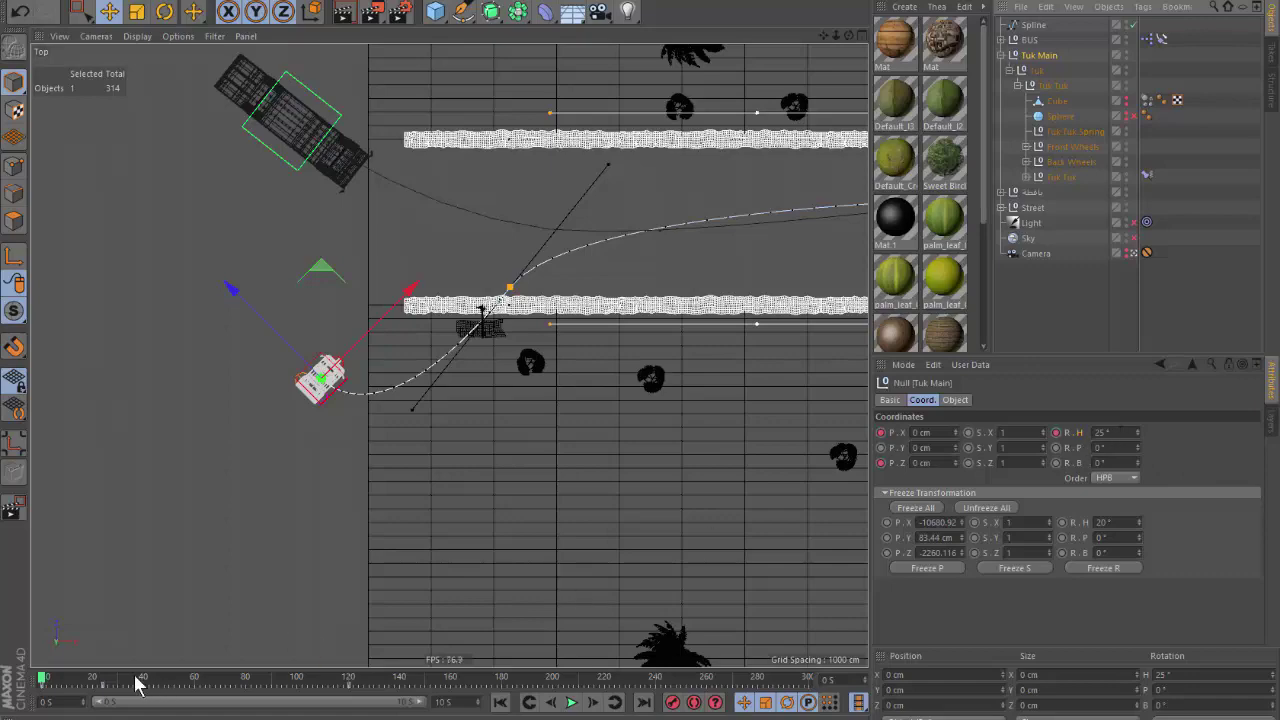
mouse_move(137, 683)
left_mouse_down()
mouse_move(106, 680)
mouse_move(291, 686)
mouse_move(193, 700)
mouse_move(140, 694)
mouse_move(180, 677)
mouse_move(270, 703)
mouse_move(280, 690)
left_mouse_up()
scroll(200, 314, "down", 4)
scroll(345, 310, "up", 1)
scroll(314, 366, "down", 2)
scroll(313, 508, "down", 2)
scroll(347, 505, "down", 2)
left_click_drag(338, 326, 347, 337)
scroll(305, 356, "up", 3)
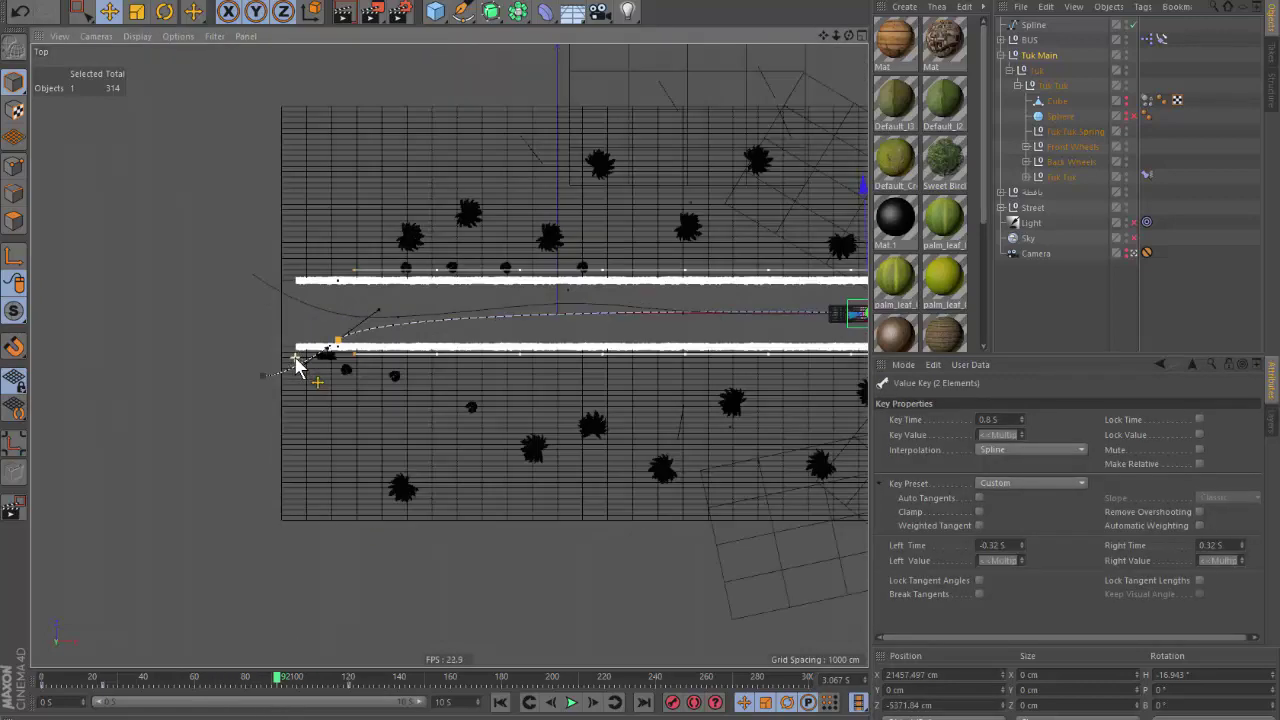
scroll(290, 362, "down", 1)
scroll(290, 345, "down", 1)
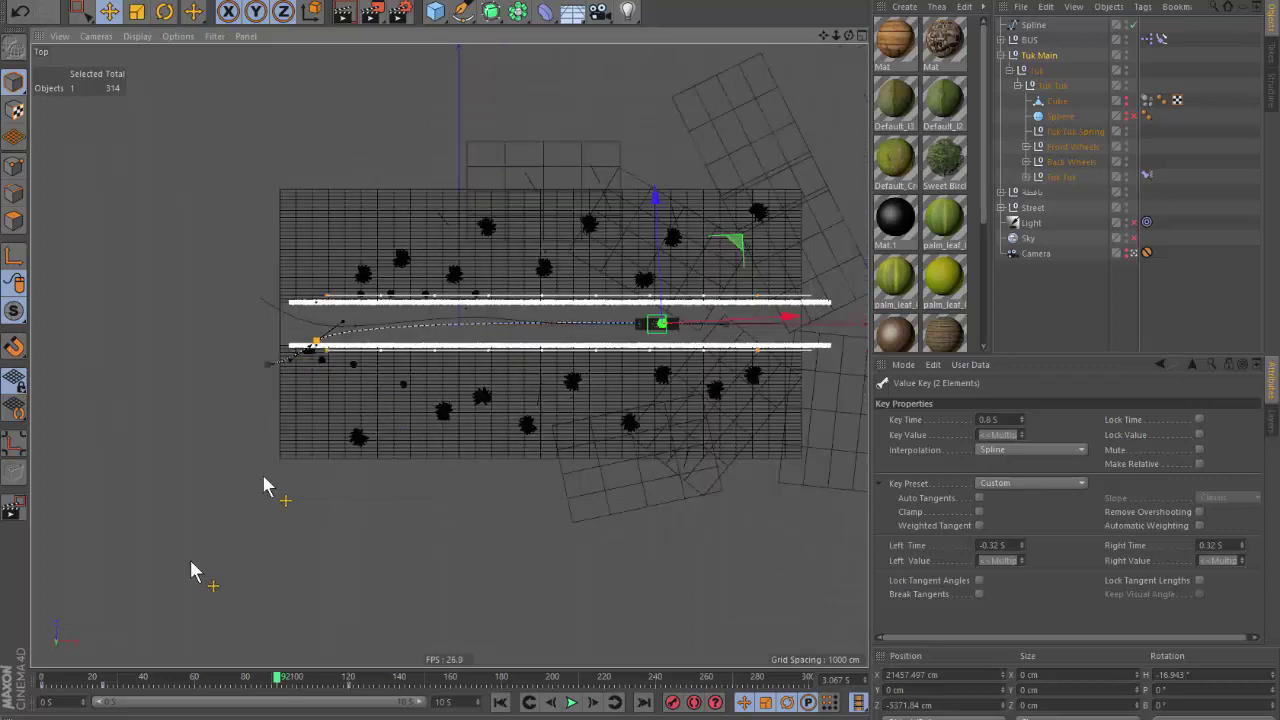
mouse_move(229, 688)
left_mouse_down()
mouse_move(143, 686)
mouse_move(163, 688)
left_mouse_up()
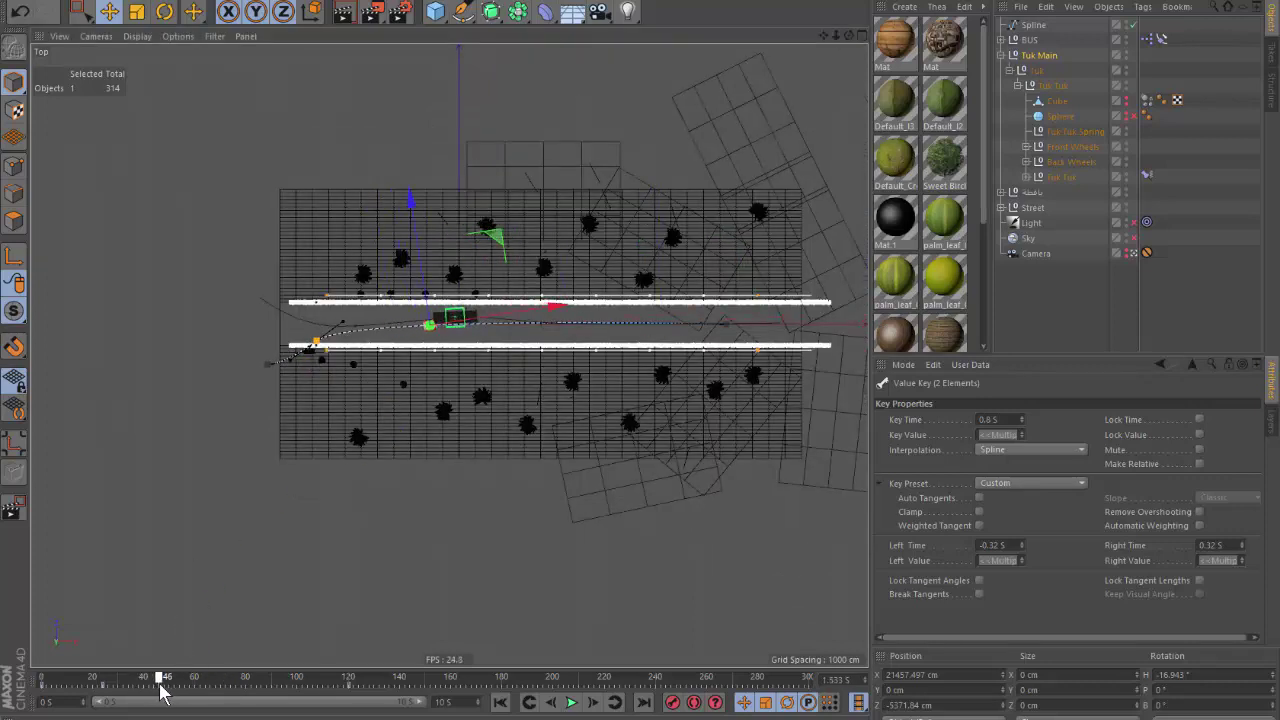
scroll(429, 277, "up", 2)
left_click_drag(440, 372, 422, 369)
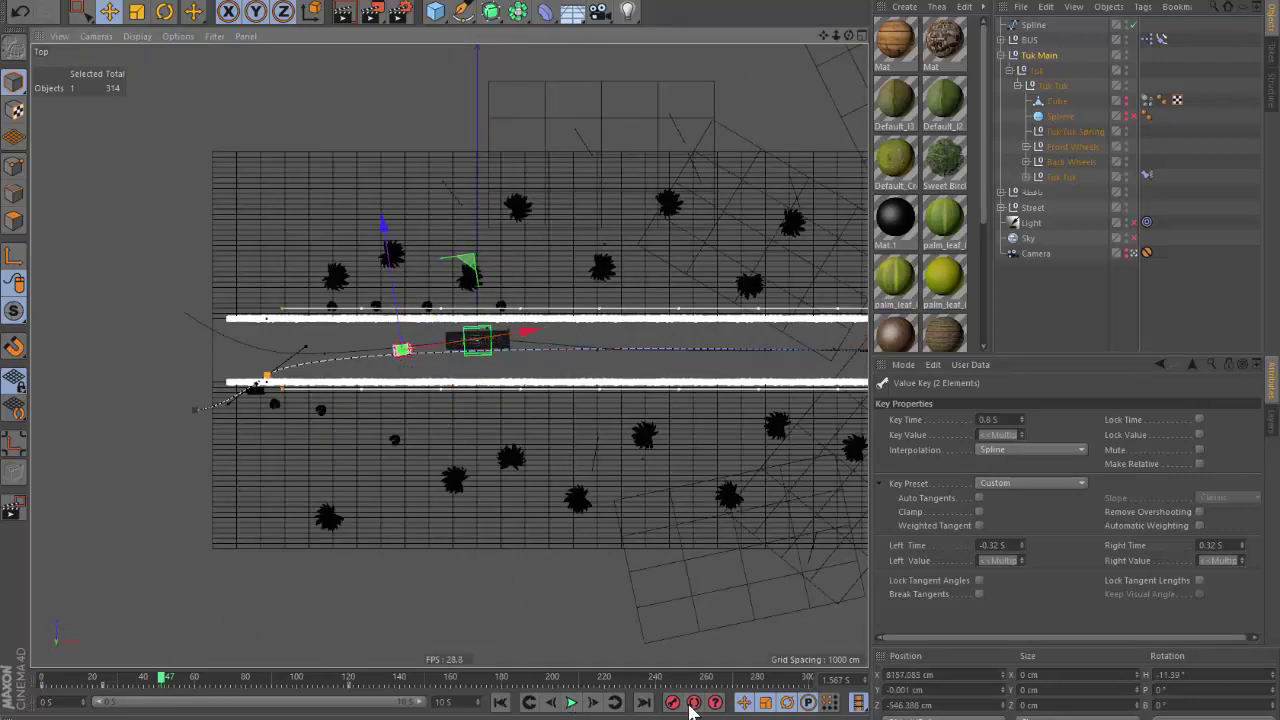
Step: Key Tuk Main's P.Z and slide a timeline key later to retime the drive
left_click(1040, 56)
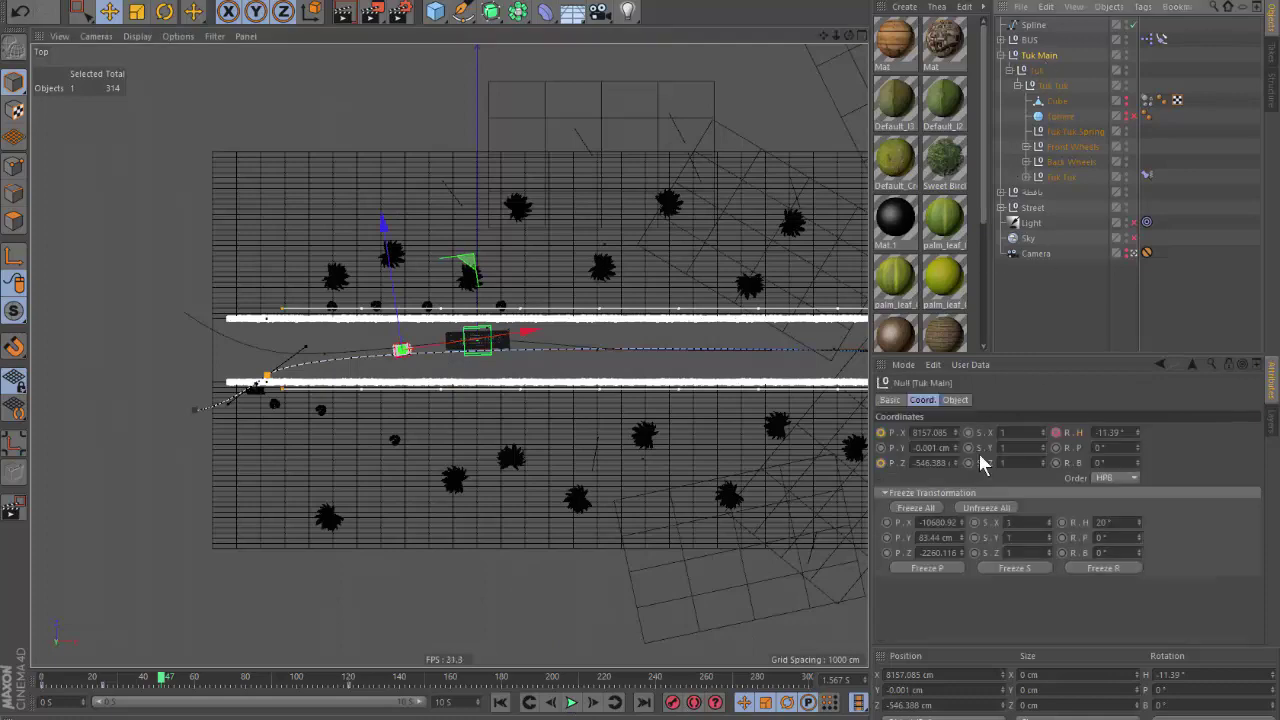
left_click(880, 463)
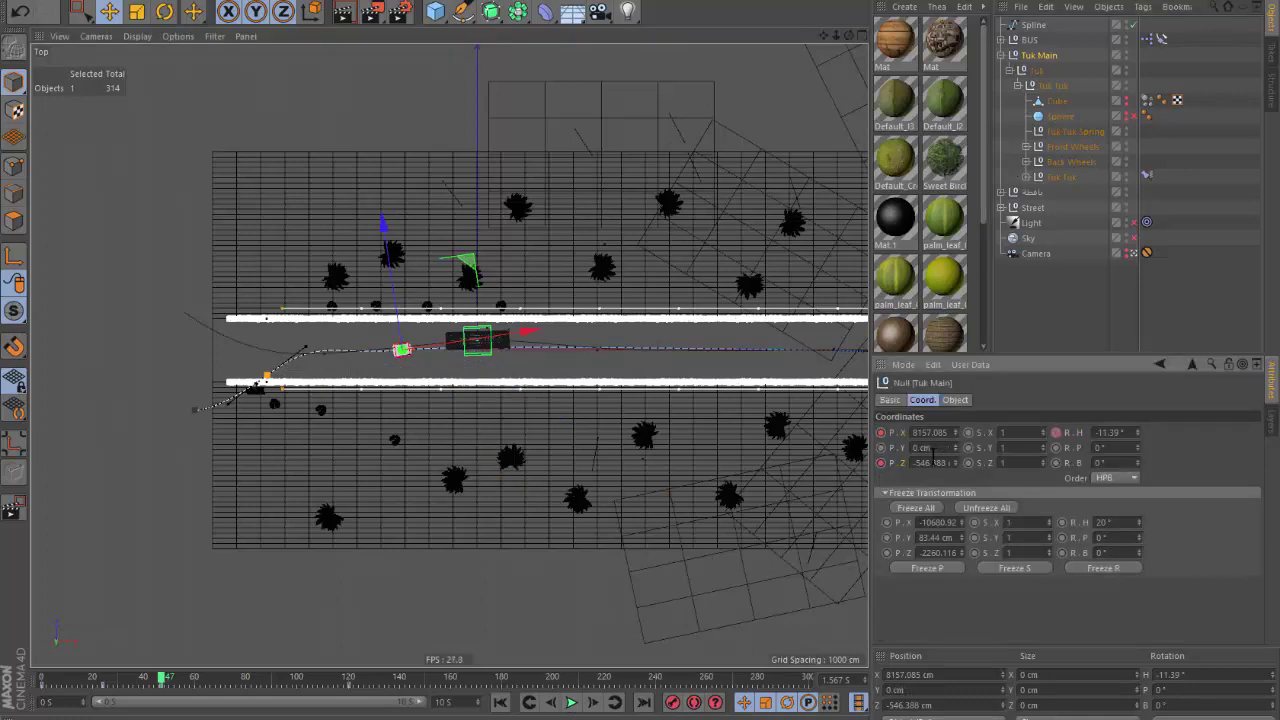
scroll(390, 363, "up", 1)
scroll(366, 326, "up", 1)
scroll(503, 414, "up", 1)
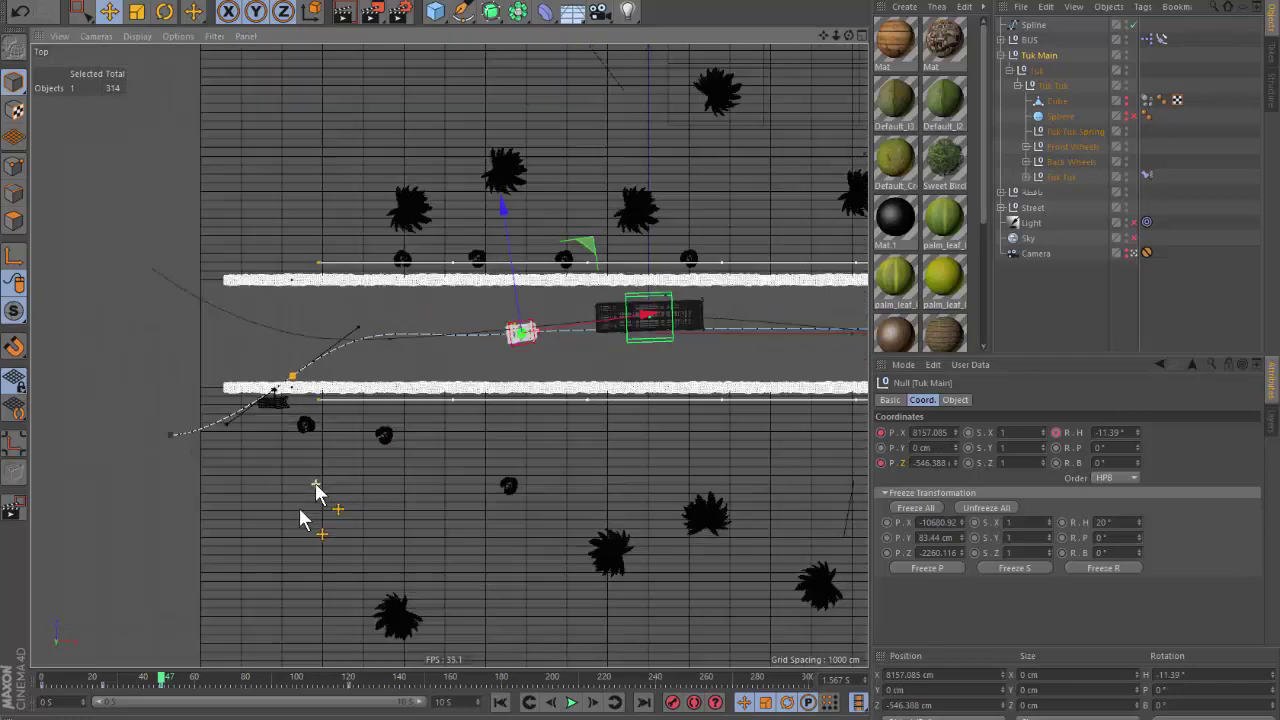
mouse_move(157, 692)
left_mouse_down()
mouse_move(45, 698)
mouse_move(220, 716)
left_mouse_up()
scroll(405, 487, "down", 2)
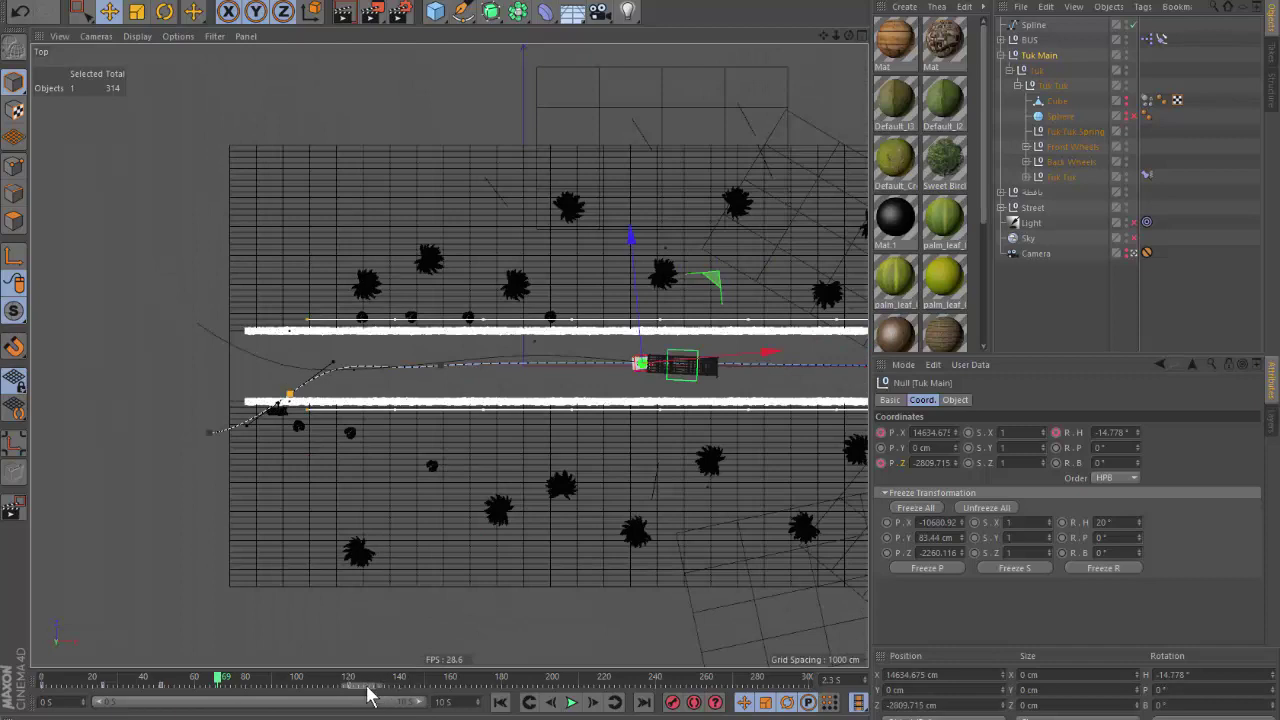
left_click_drag(361, 687, 428, 690)
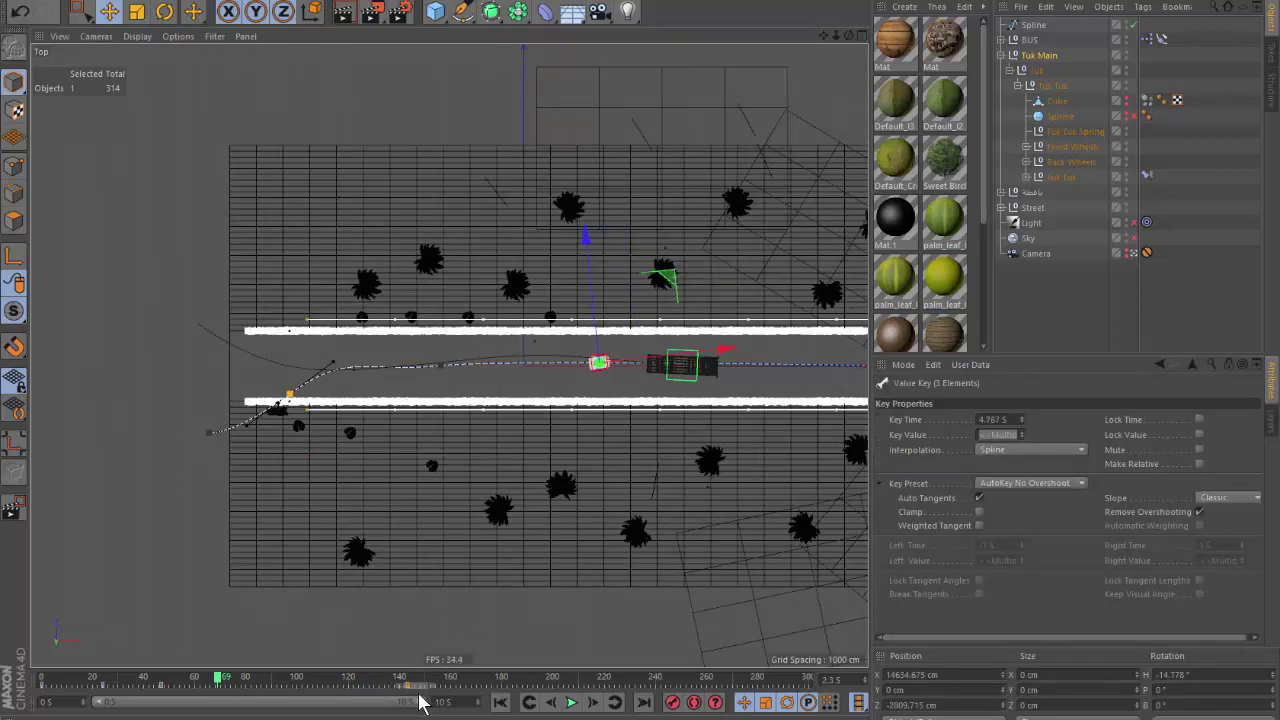
mouse_move(222, 683)
left_mouse_down()
mouse_move(120, 686)
mouse_move(249, 699)
mouse_move(200, 677)
mouse_move(45, 679)
mouse_move(45, 690)
mouse_move(124, 692)
left_mouse_up()
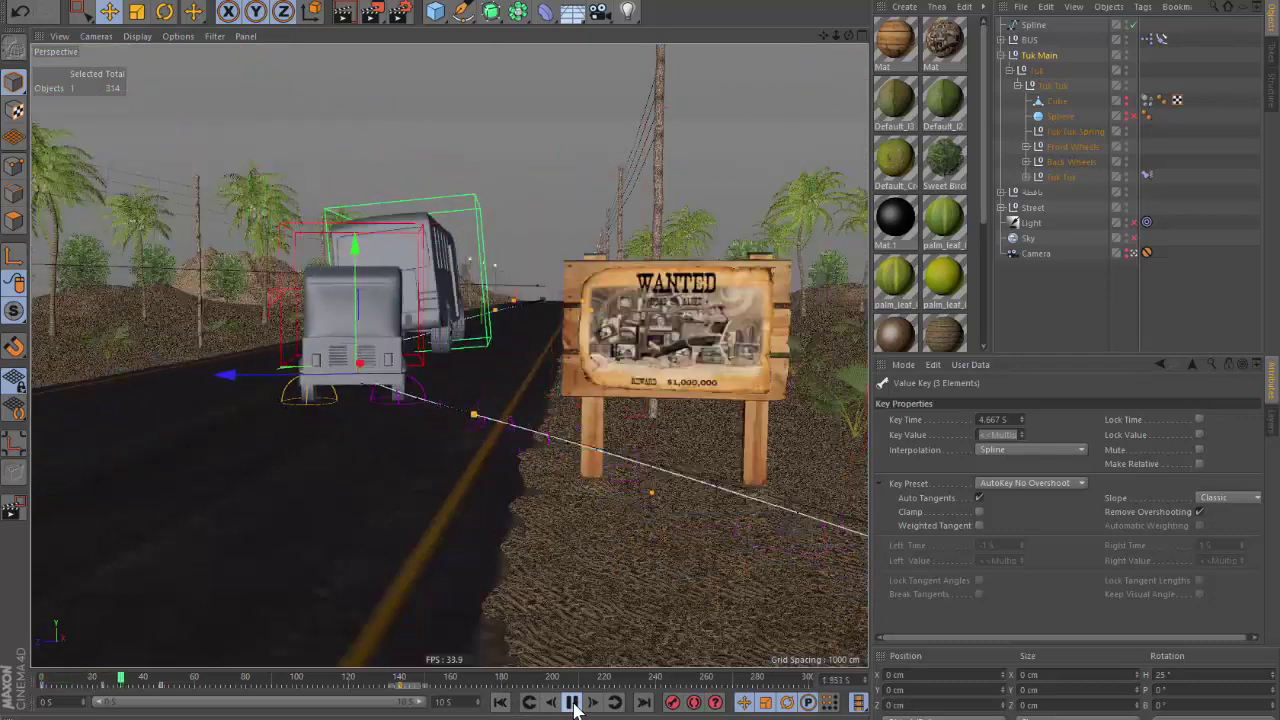
left_click(572, 703)
key("shift+f")
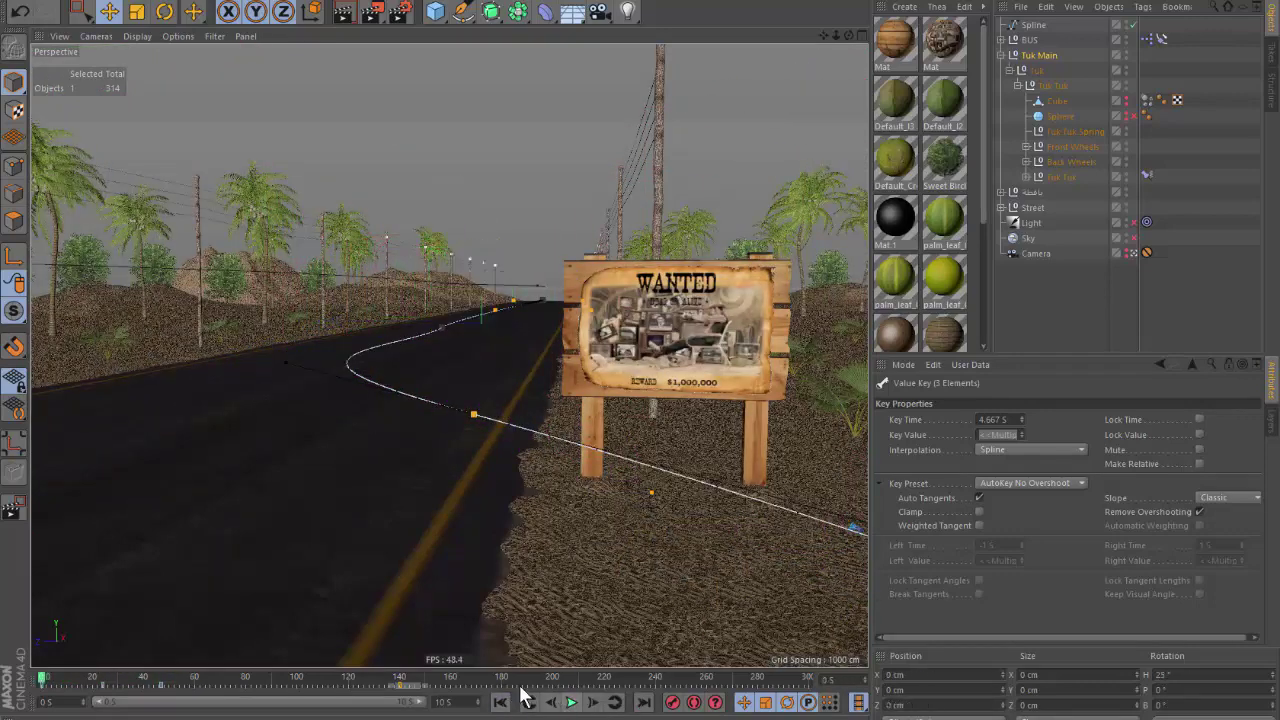
left_click(572, 703)
left_click(572, 703)
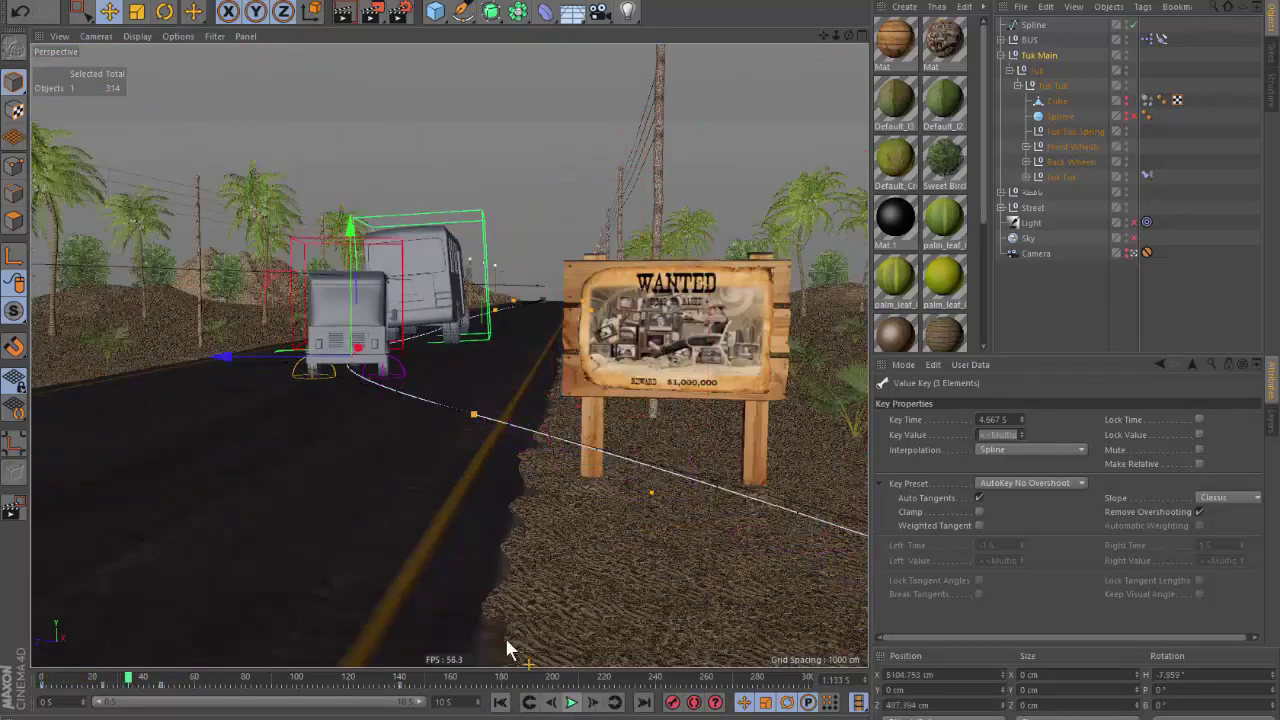
left_click_drag(447, 697, 60, 703)
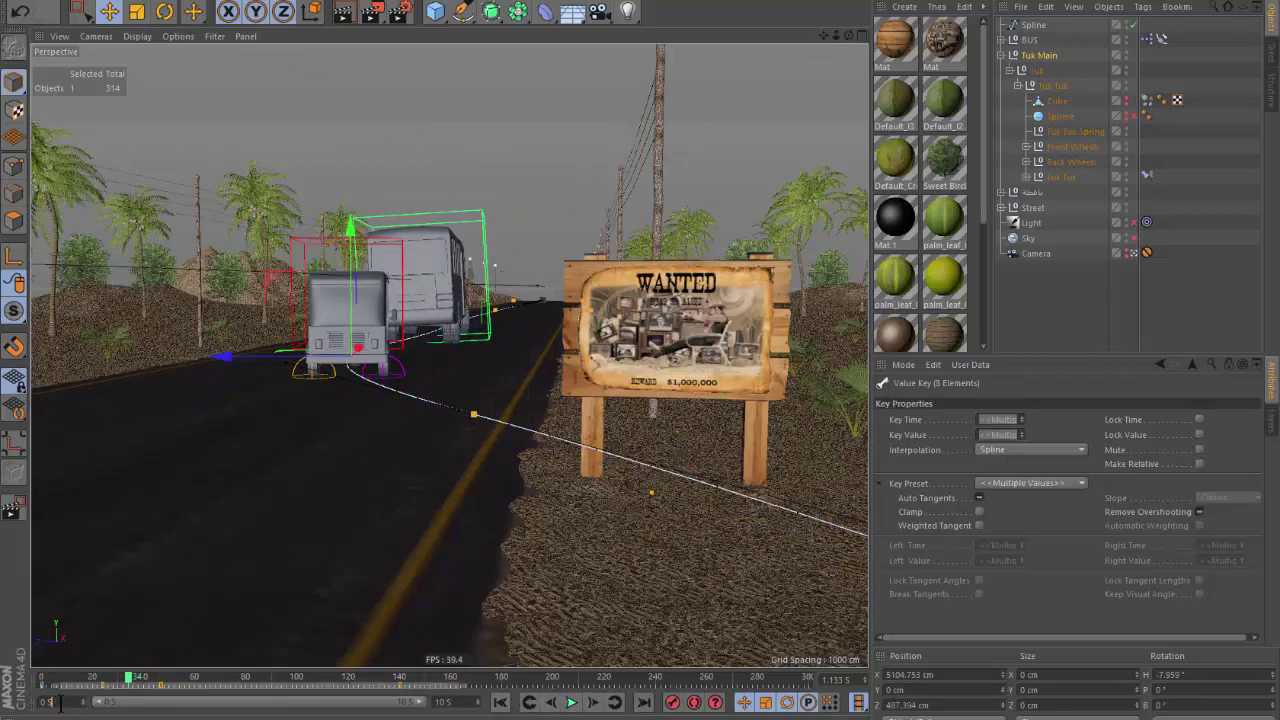
mouse_move(474, 695)
left_mouse_down()
mouse_move(38, 700)
mouse_move(67, 682)
mouse_move(40, 682)
left_mouse_up()
left_click(570, 703)
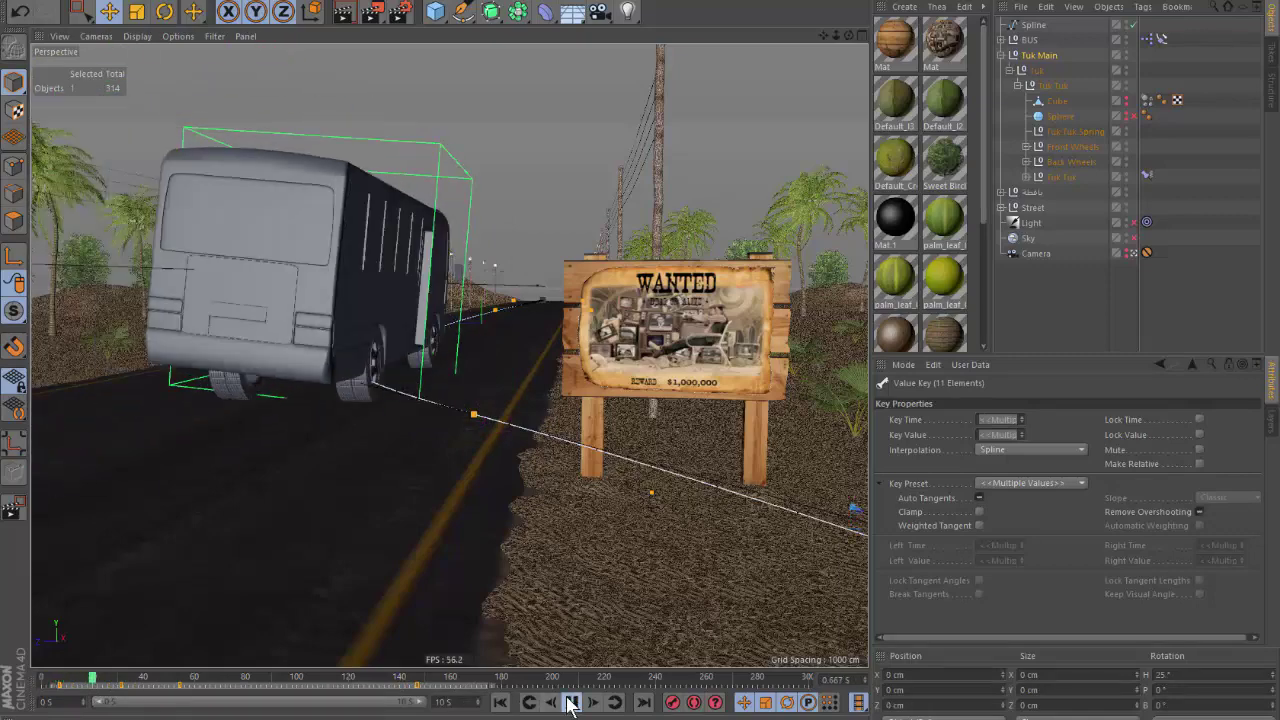